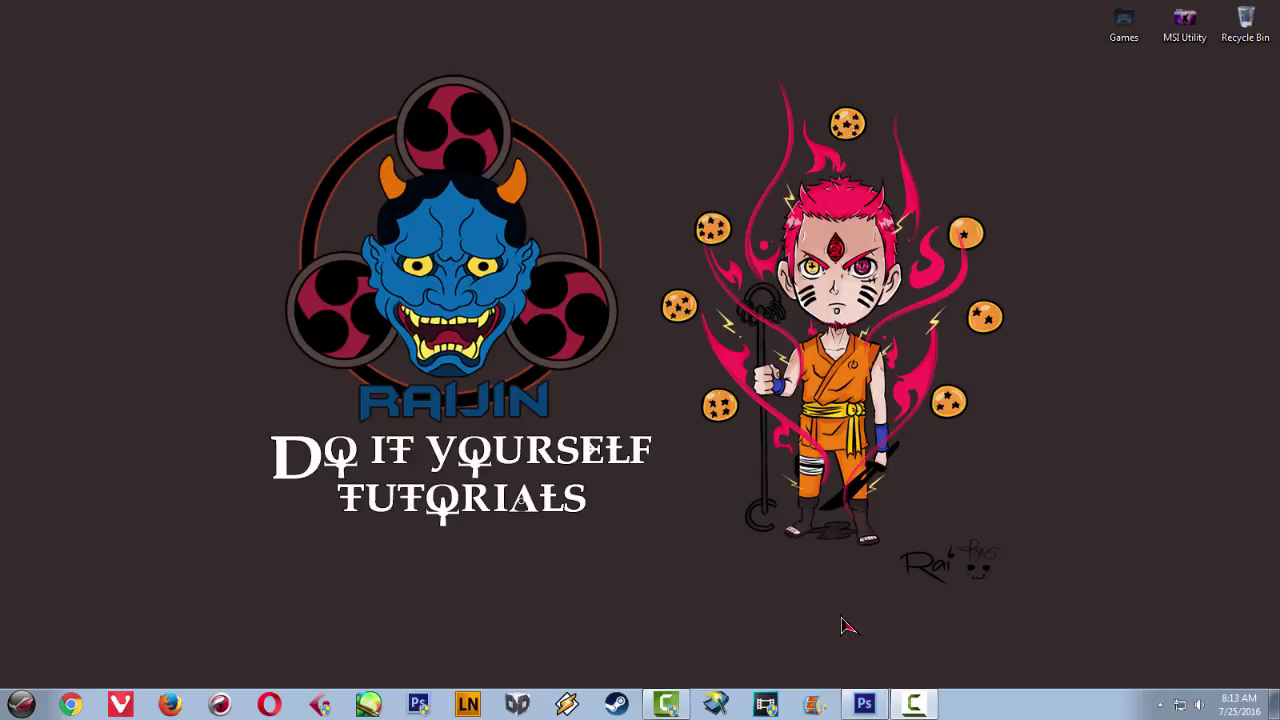
- Switch to Photoshop and bring the face and uncolored hair of the Lucy drawing into closer view
{"action": "left_click", "coordinate": [864, 704]}
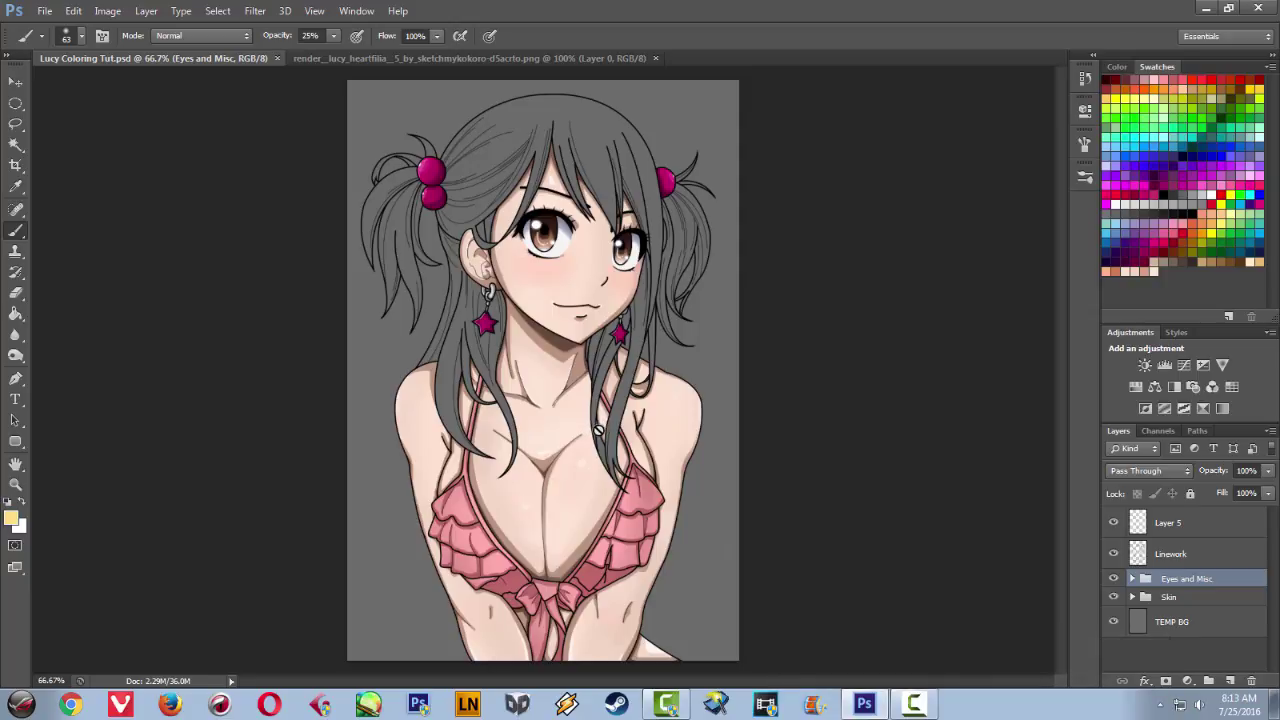
{"action": "scroll", "coordinate": [790, 415], "scroll_direction": "up", "scroll_amount": 2}
{"action": "scroll", "coordinate": [785, 420], "scroll_direction": "down", "scroll_amount": 2}
{"action": "scroll", "coordinate": [783, 414], "scroll_direction": "up", "scroll_amount": 1}
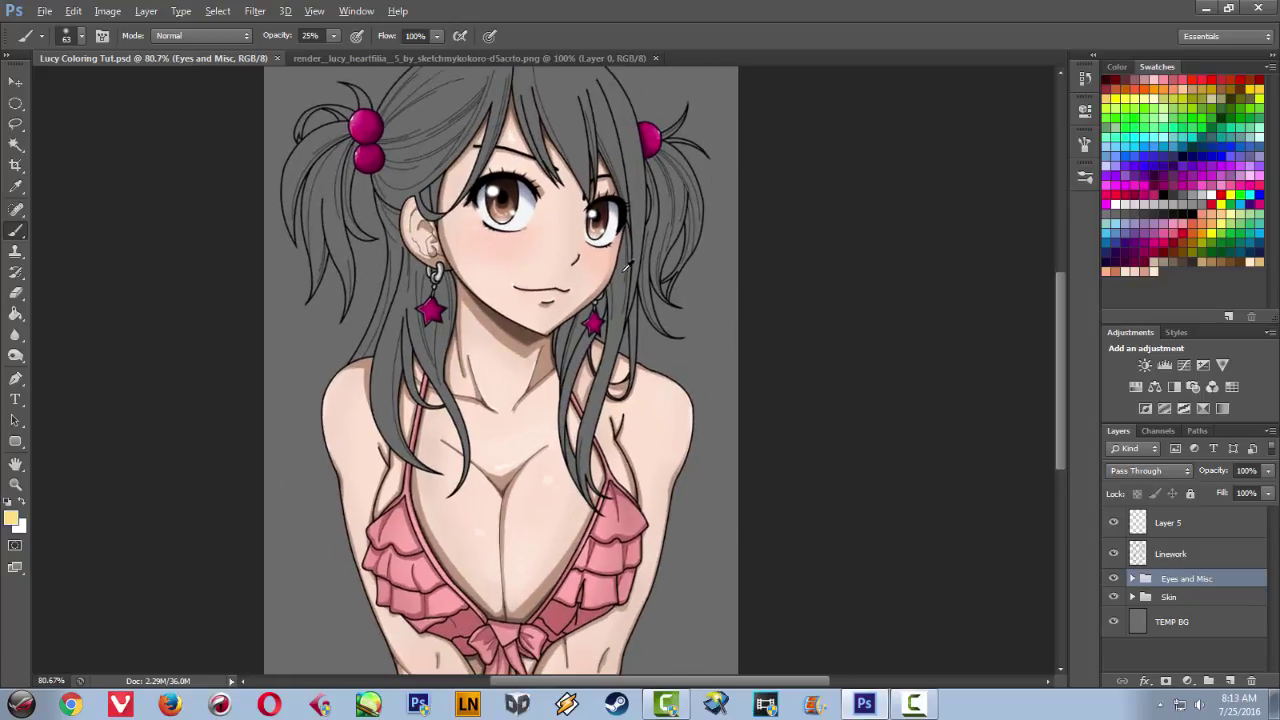
{"action": "scroll", "coordinate": [614, 290], "scroll_direction": "up", "scroll_amount": 2}
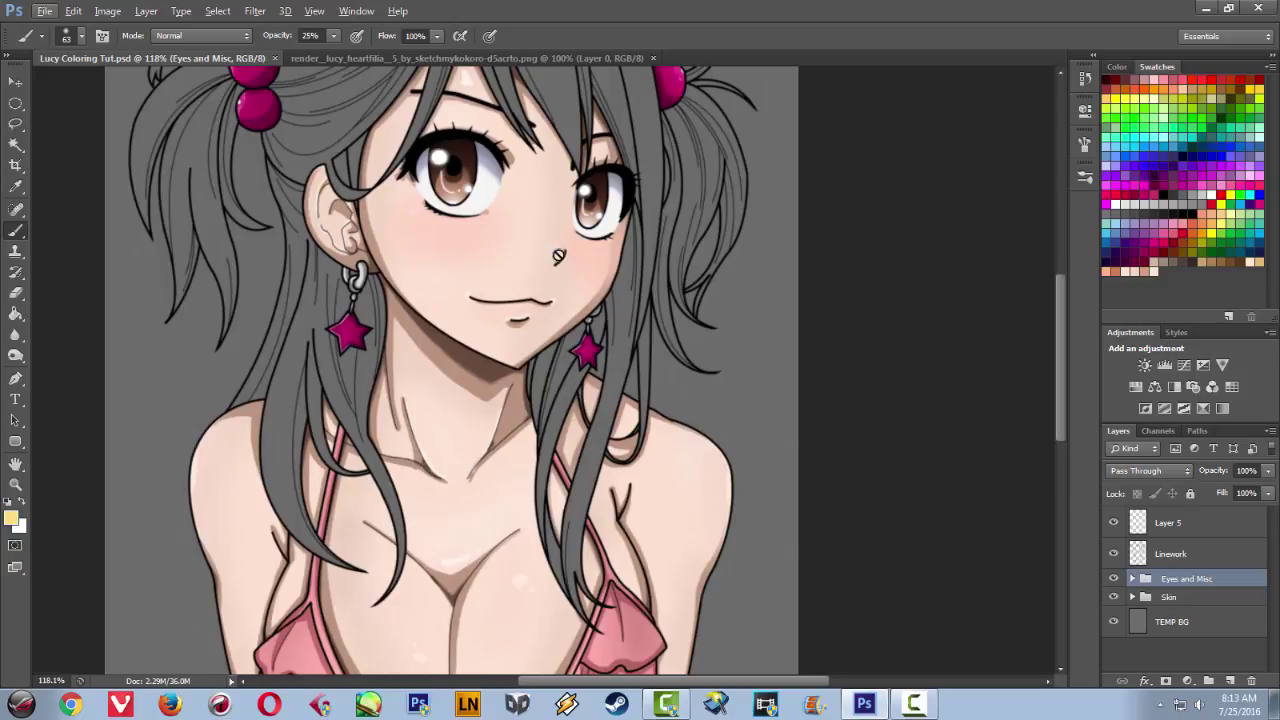
{"action": "scroll", "coordinate": [591, 252], "scroll_direction": "down", "scroll_amount": 1}
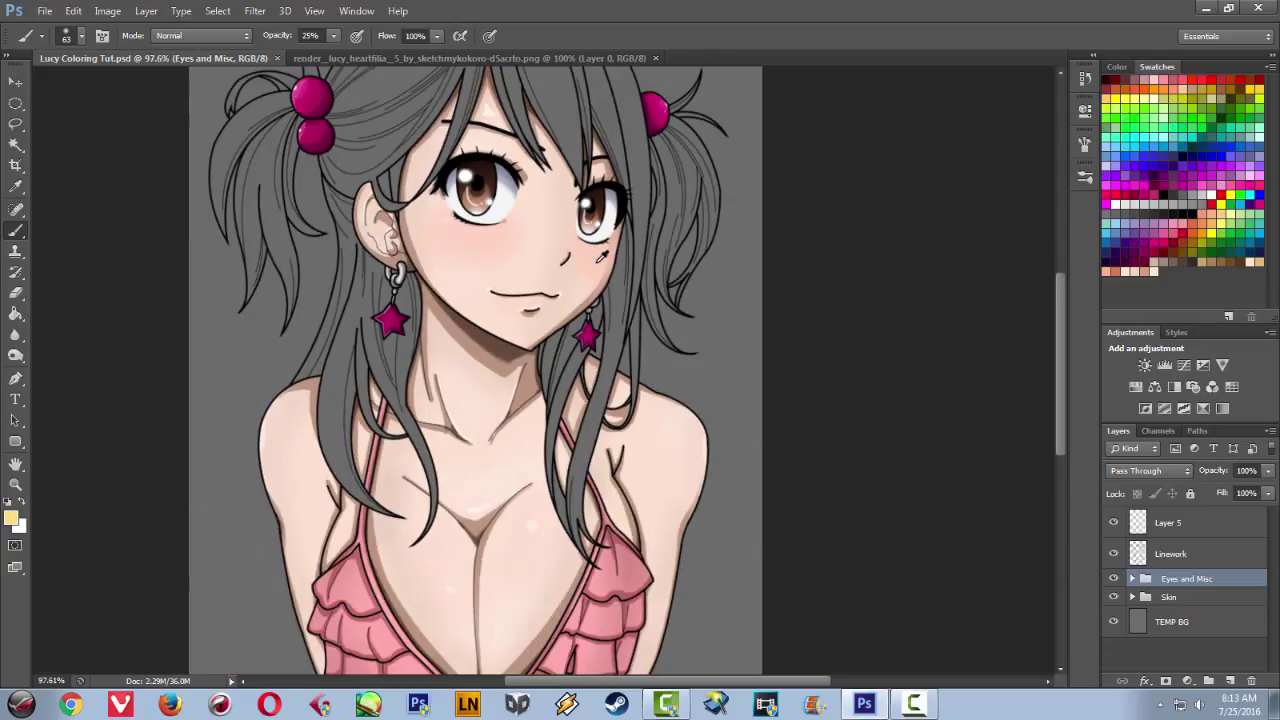
{"action": "scroll", "coordinate": [834, 274], "scroll_direction": "up", "scroll_amount": 3}
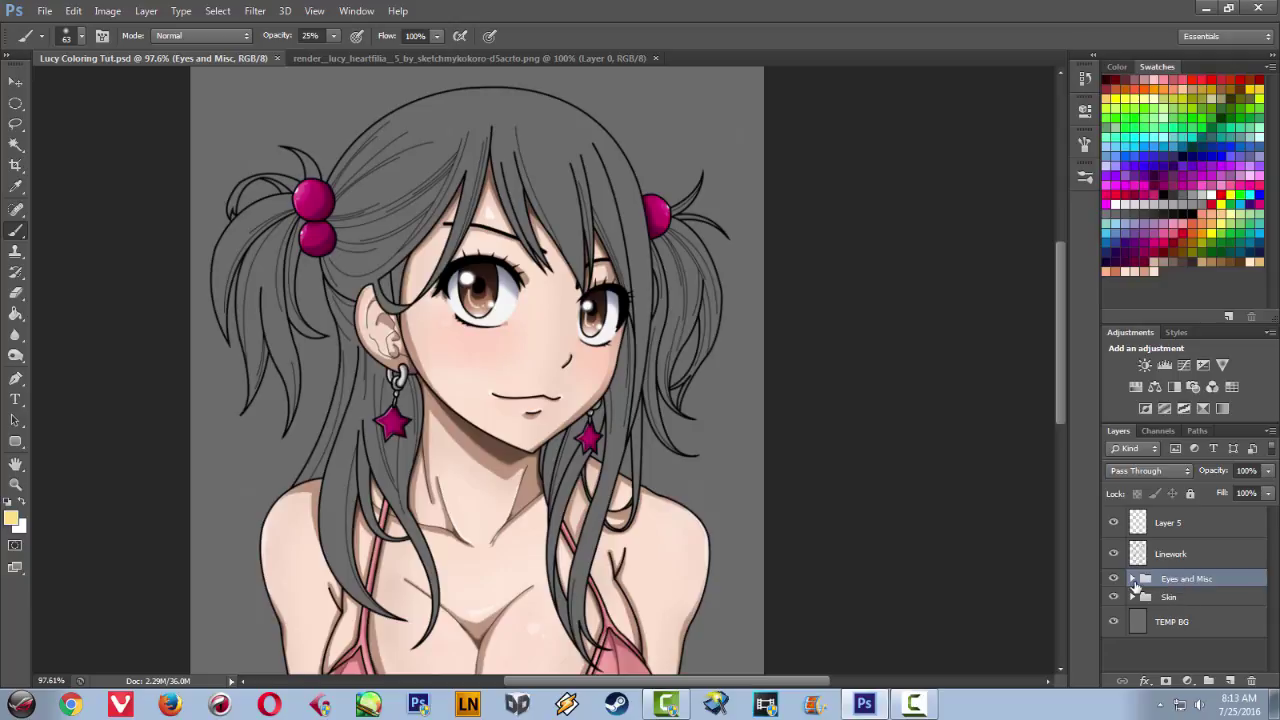
{"action": "left_click", "coordinate": [1133, 579]}
{"action": "left_click", "coordinate": [1133, 579]}
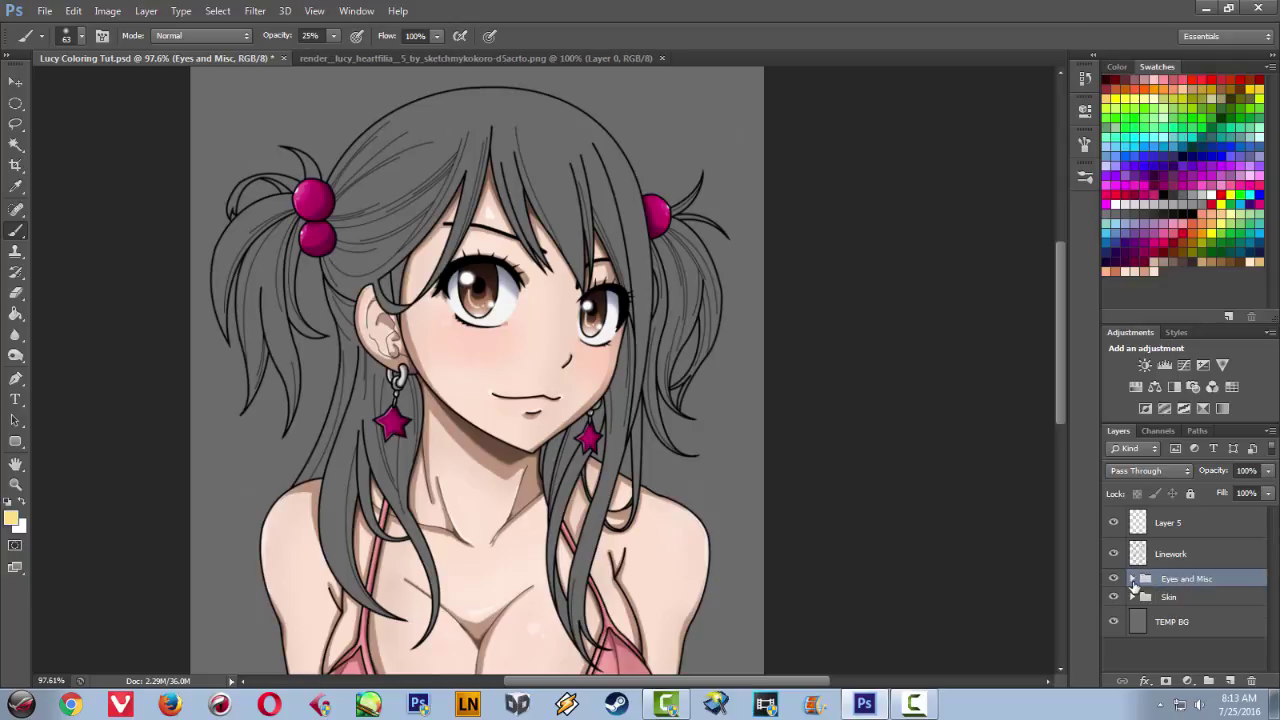
{"action": "left_click", "coordinate": [1133, 597]}
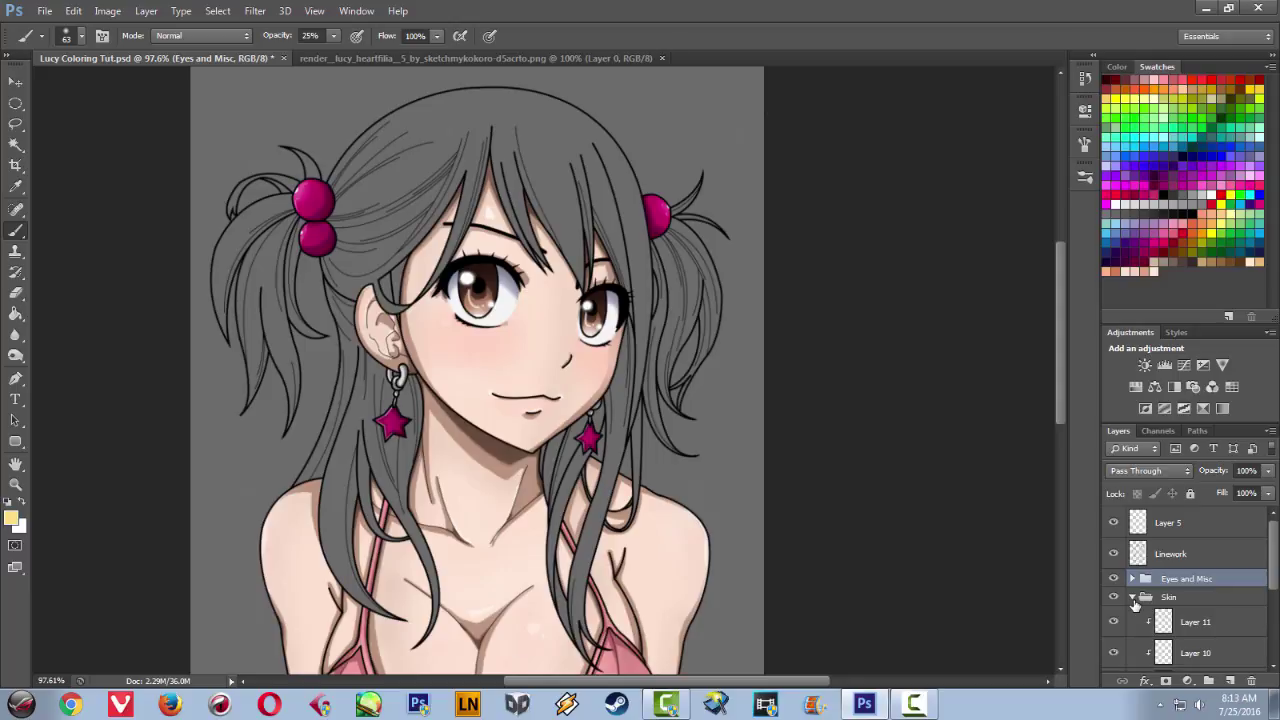
{"action": "left_click", "coordinate": [1133, 597]}
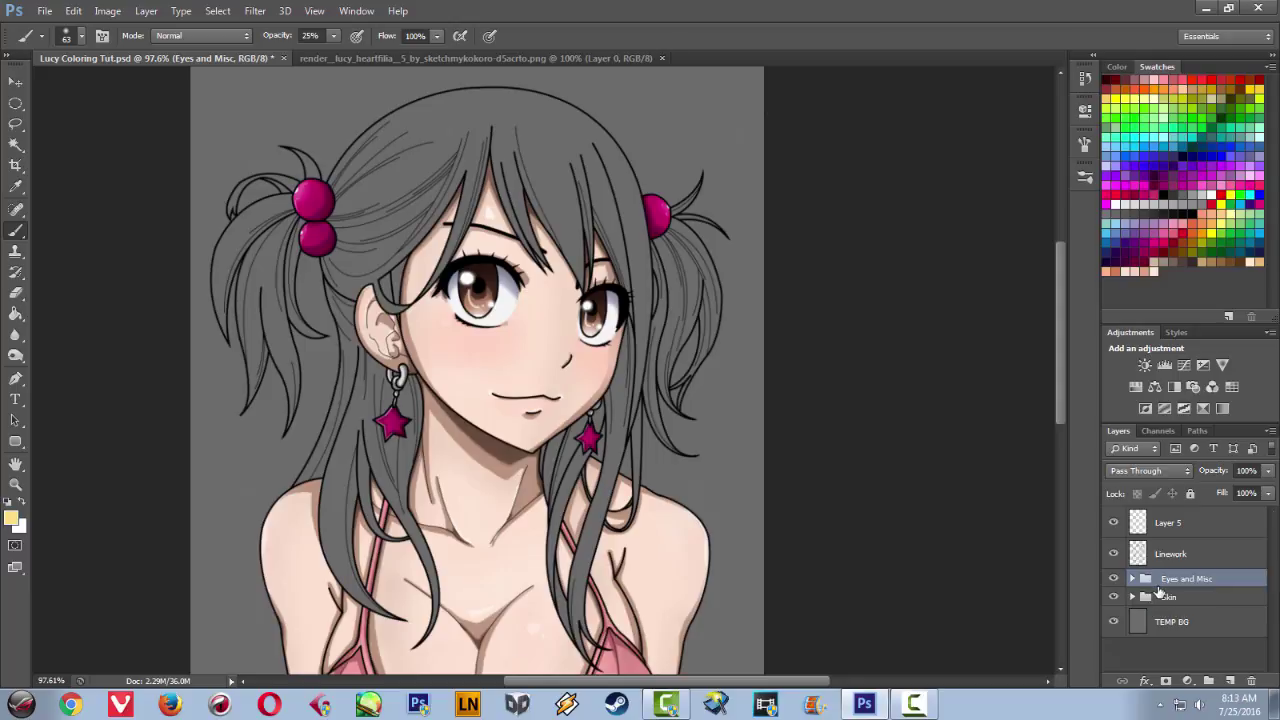
- Create a new layer with default settings above the Eyes and Misc group
{"action": "key", "text": "ctrl+shift+n"}
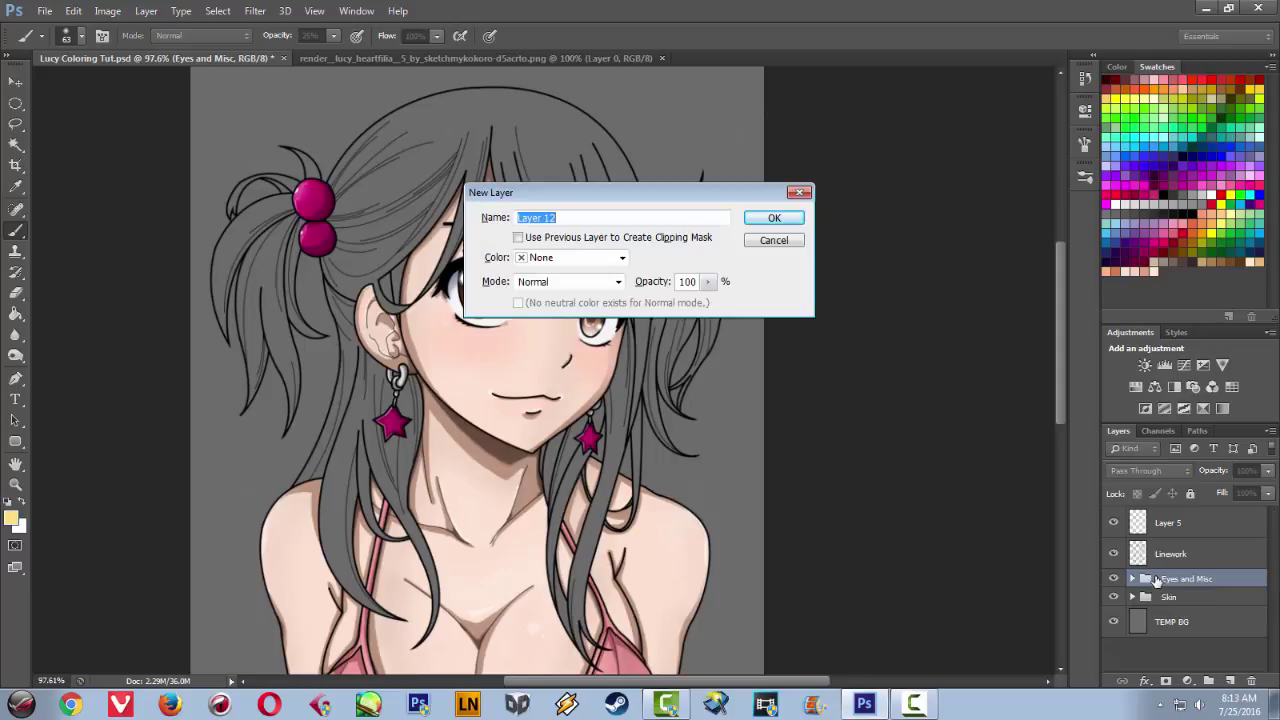
{"action": "key", "text": "Return"}
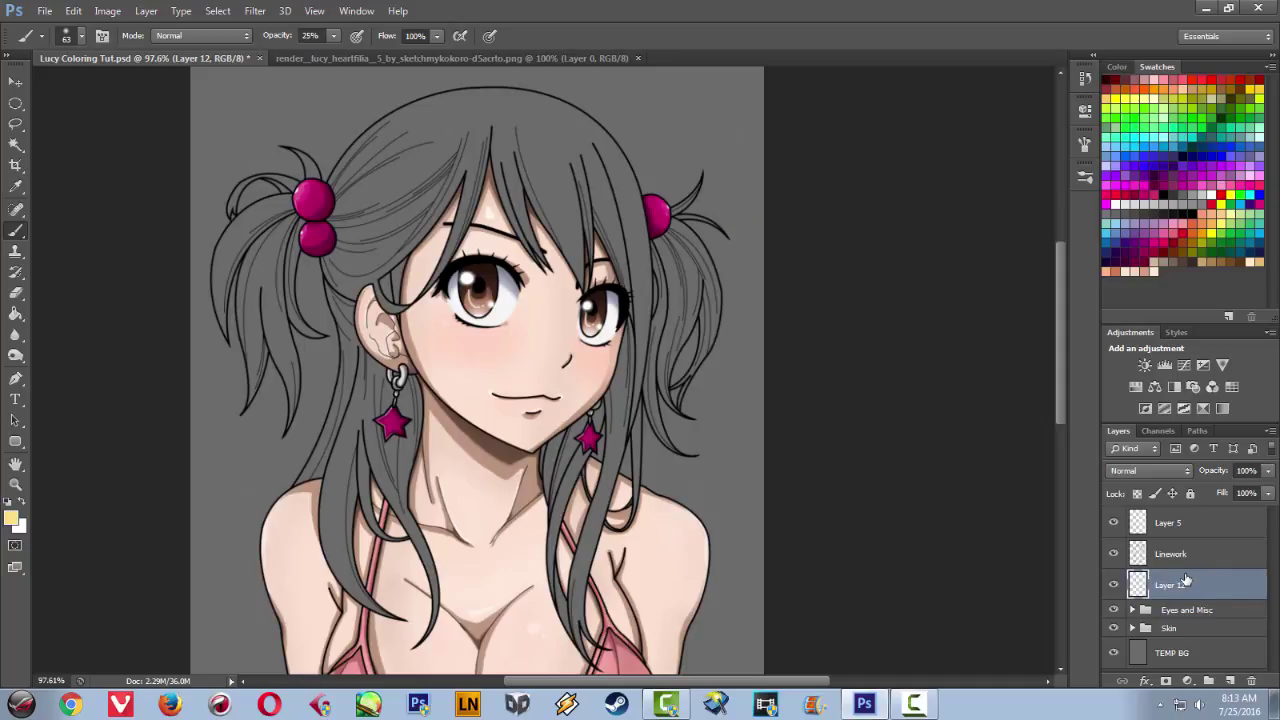
- On the Linework layer, select the main hair area with the Magic Wand, adding the long strands beside both earrings
{"action": "left_click", "coordinate": [1160, 527]}
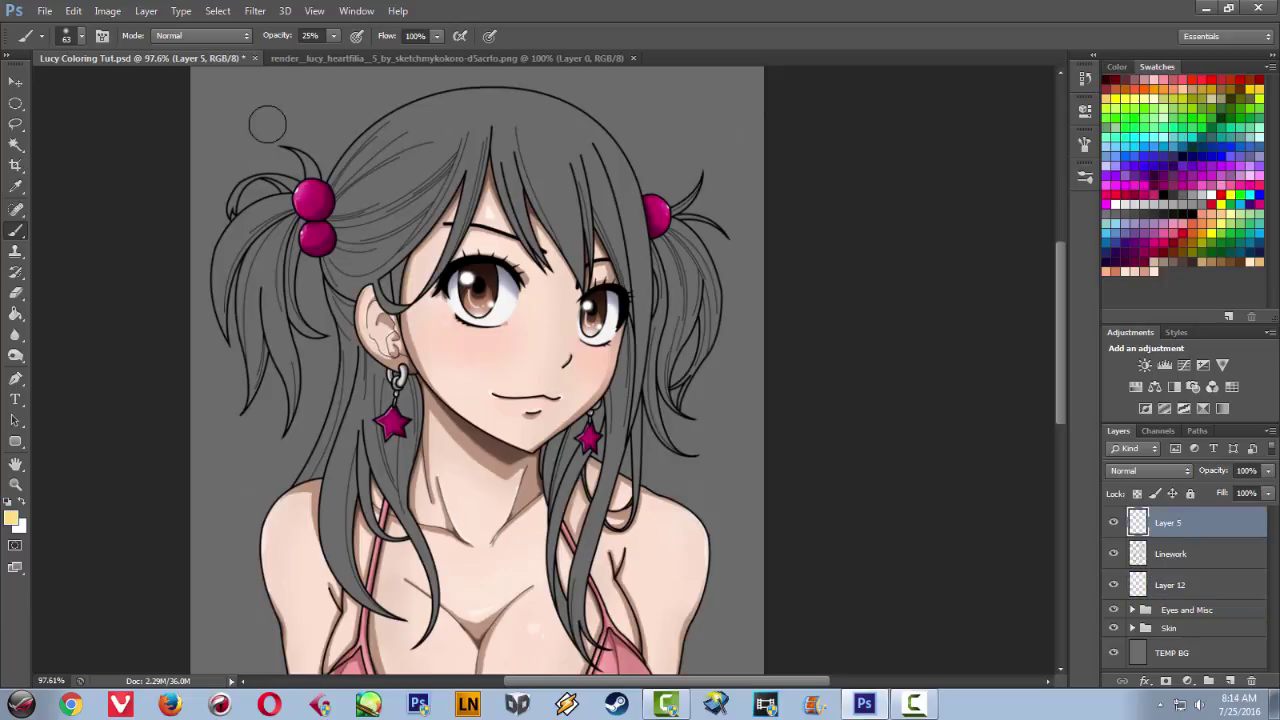
{"action": "left_click", "coordinate": [21, 153]}
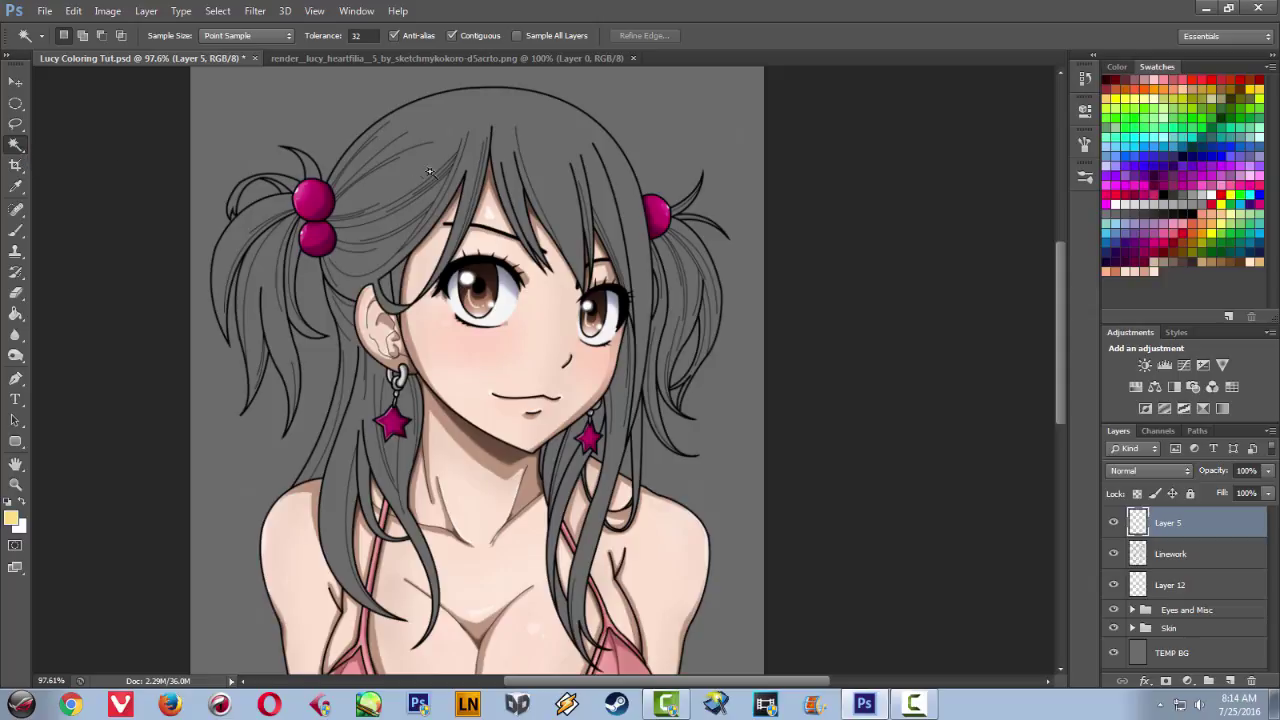
{"action": "left_click", "coordinate": [1141, 558]}
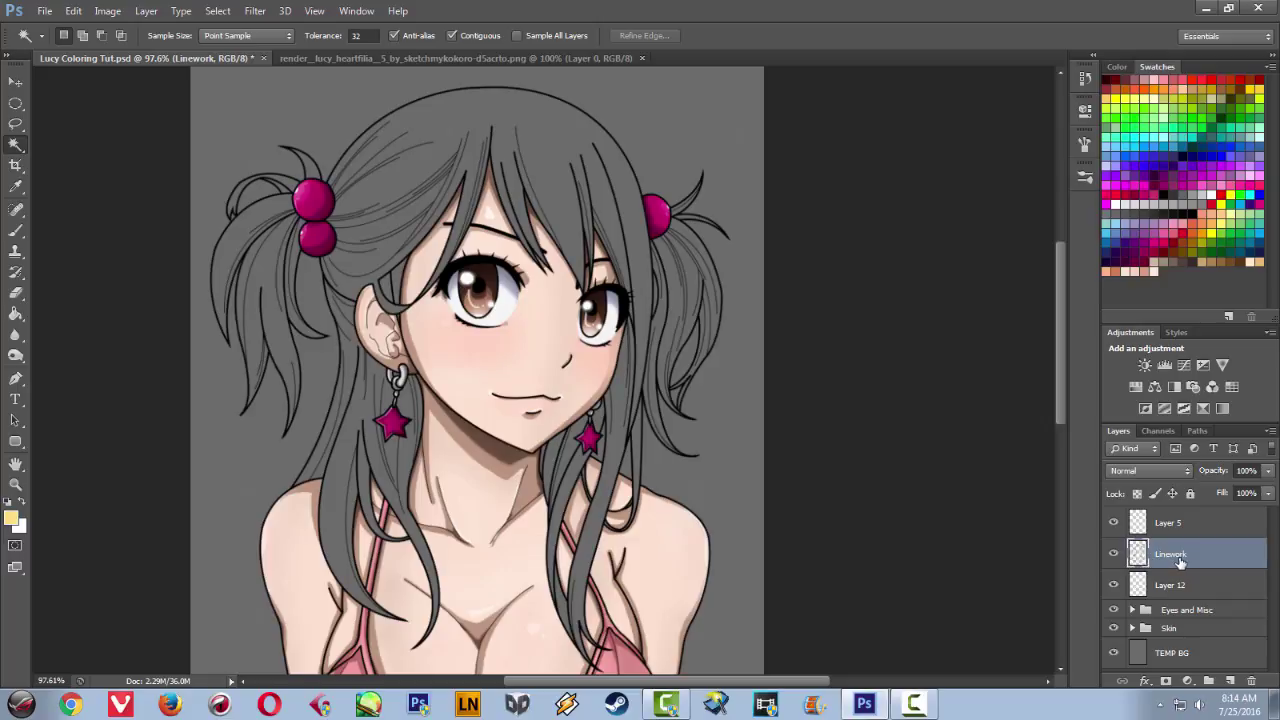
{"action": "left_click", "coordinate": [438, 132]}
{"action": "key", "text": "shift"}
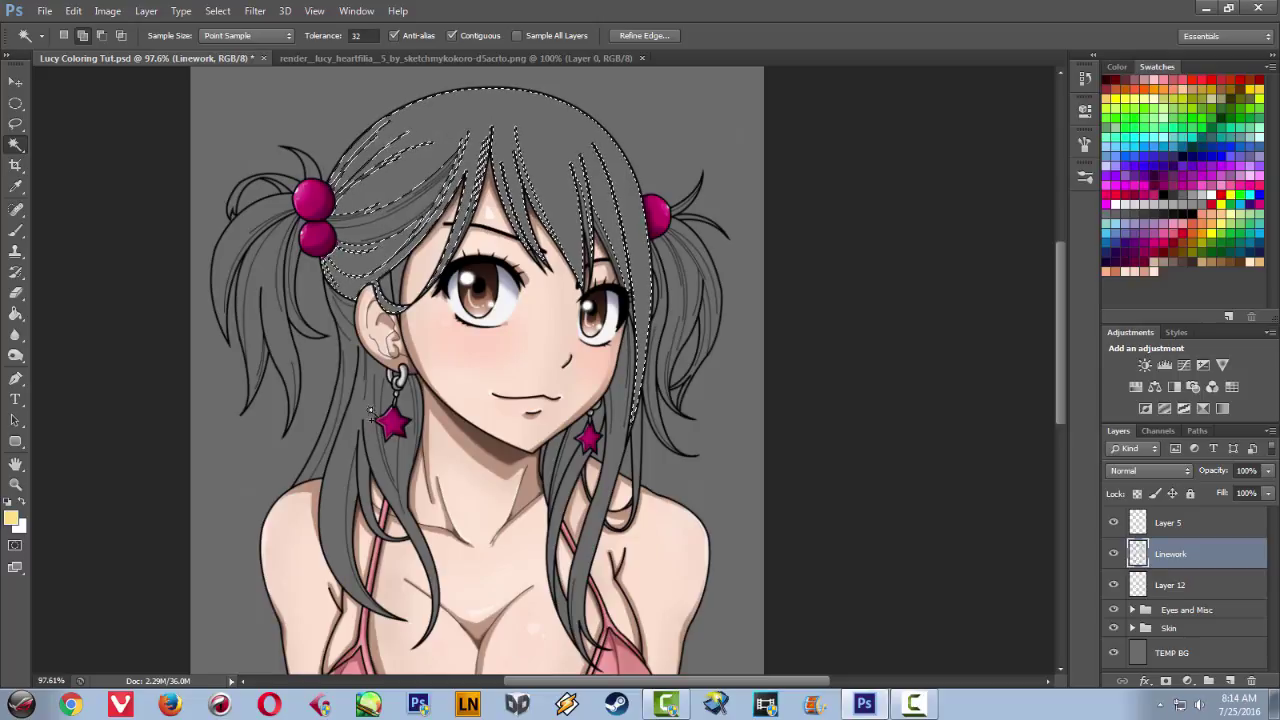
{"action": "key", "text": "shift"}
{"action": "left_click", "coordinate": [338, 510], "text": "shift"}
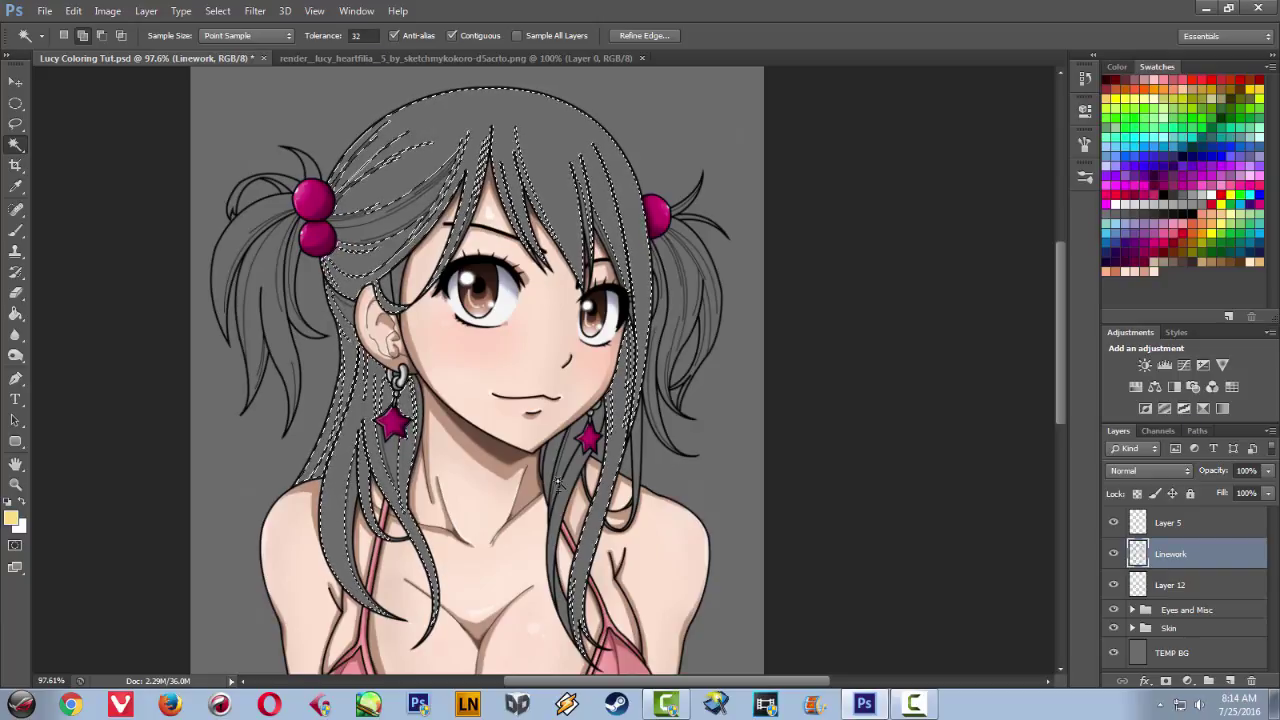
{"action": "left_click", "coordinate": [572, 449], "text": "shift"}
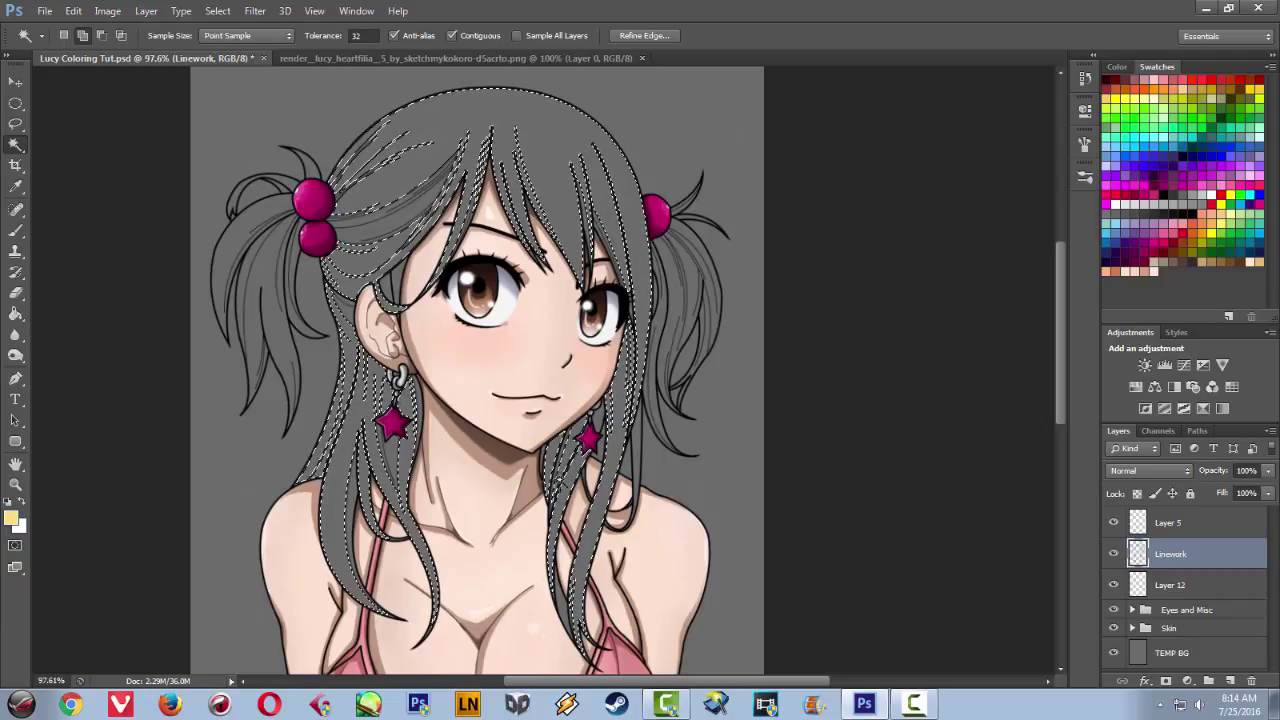
- Add the missed tips of the long strands hanging over the chest to the hair selection
{"action": "scroll", "coordinate": [584, 494], "scroll_direction": "up", "scroll_amount": 3, "text": "alt"}
{"action": "scroll", "coordinate": [584, 494], "scroll_direction": "up", "scroll_amount": 2}
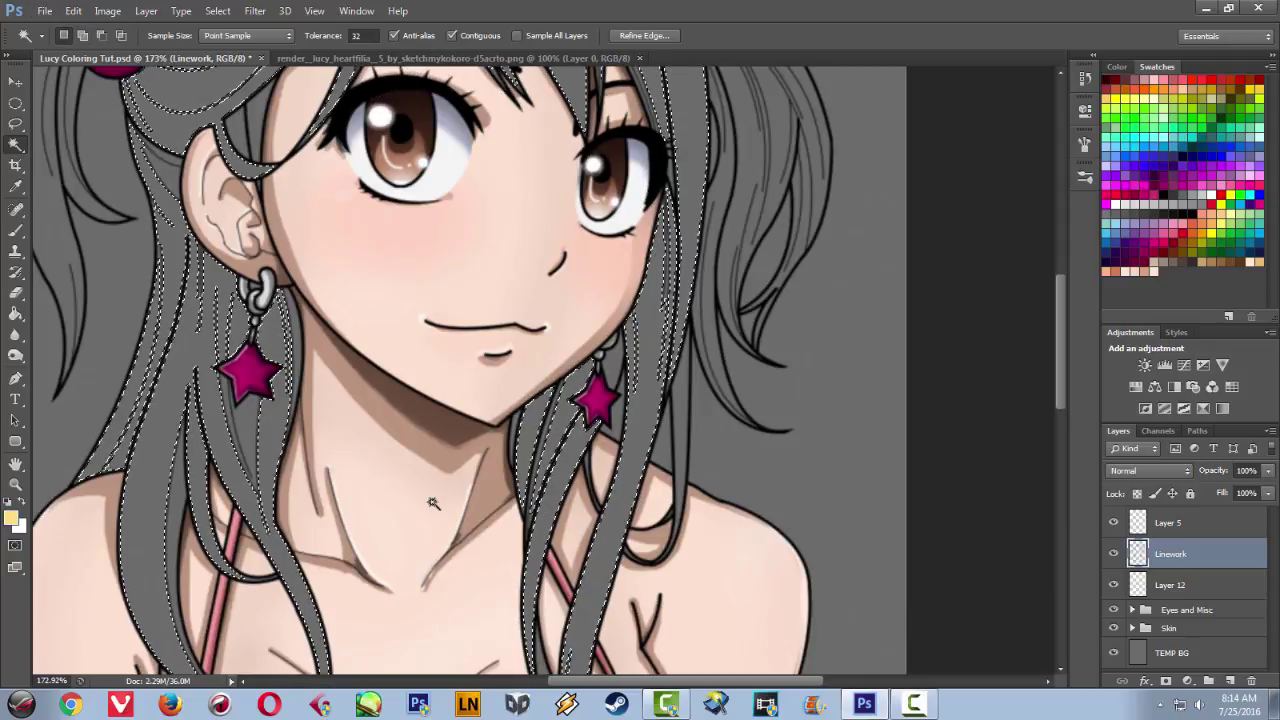
{"action": "left_click_drag", "start_coordinate": [427, 505], "coordinate": [435, 265]}
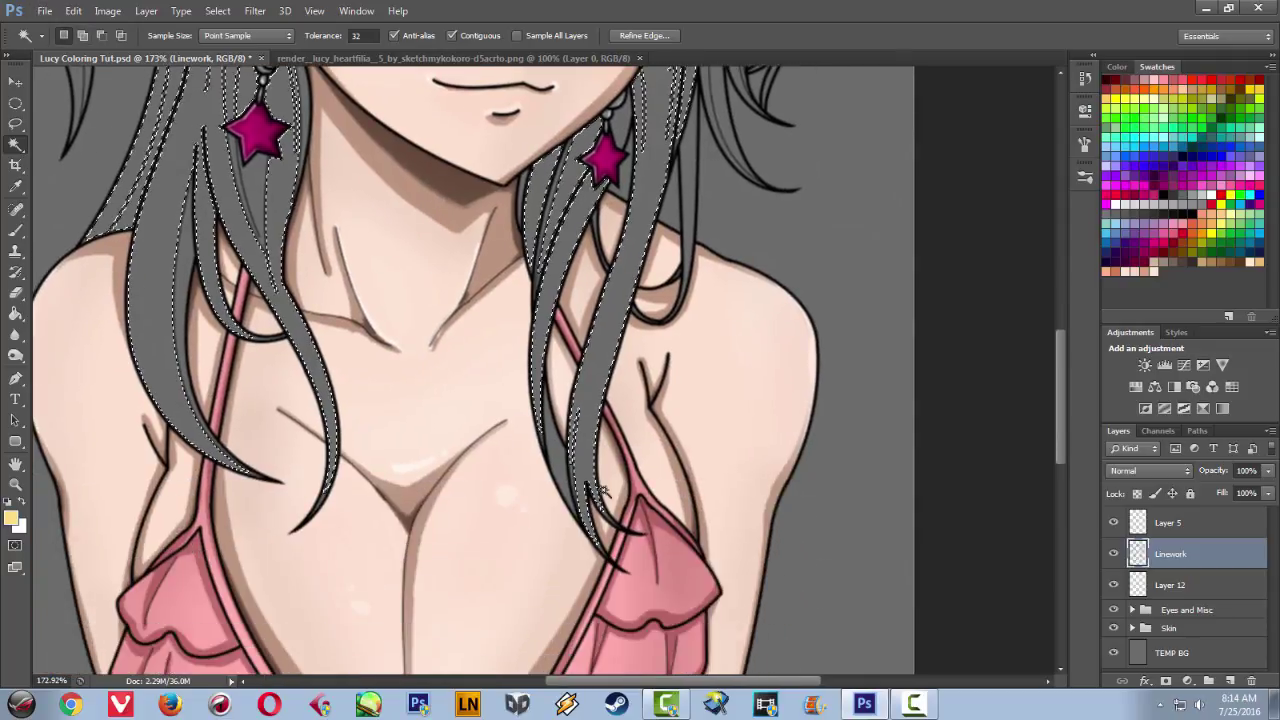
{"action": "left_click", "coordinate": [571, 408]}
{"action": "left_click", "coordinate": [566, 445]}
{"action": "left_click_drag", "start_coordinate": [501, 336], "coordinate": [449, 536]}
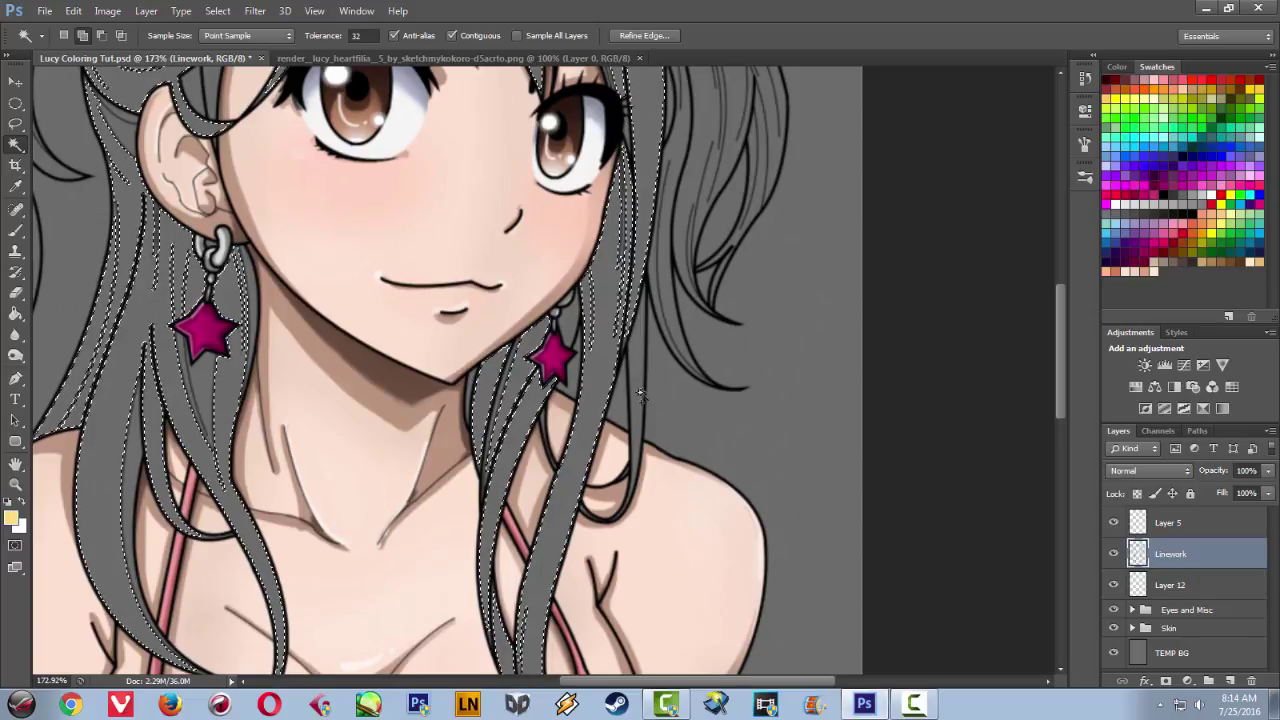
- Add the sections of the pigtail behind the single hair bead to the selection
{"action": "scroll", "coordinate": [645, 400], "scroll_direction": "up", "scroll_amount": 4}
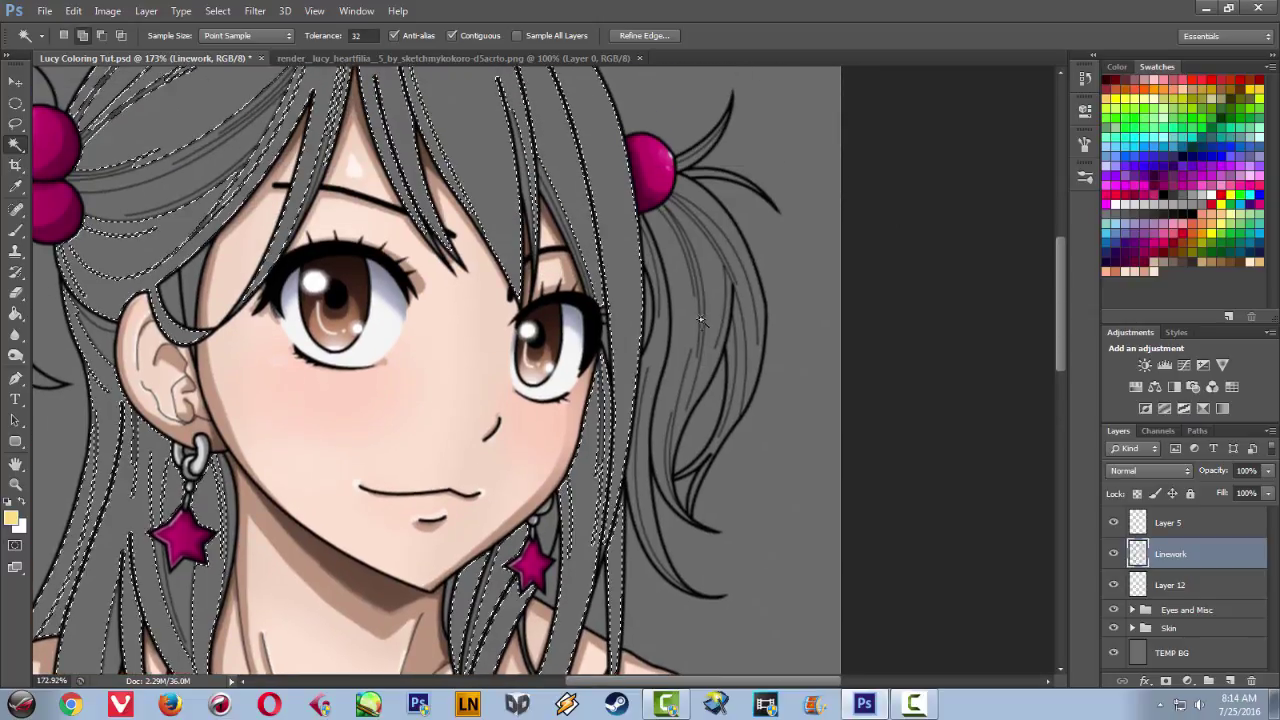
{"action": "left_click", "coordinate": [707, 312], "text": "shift"}
{"action": "left_click", "coordinate": [743, 362], "text": "shift"}
{"action": "left_click", "coordinate": [738, 380], "text": "shift"}
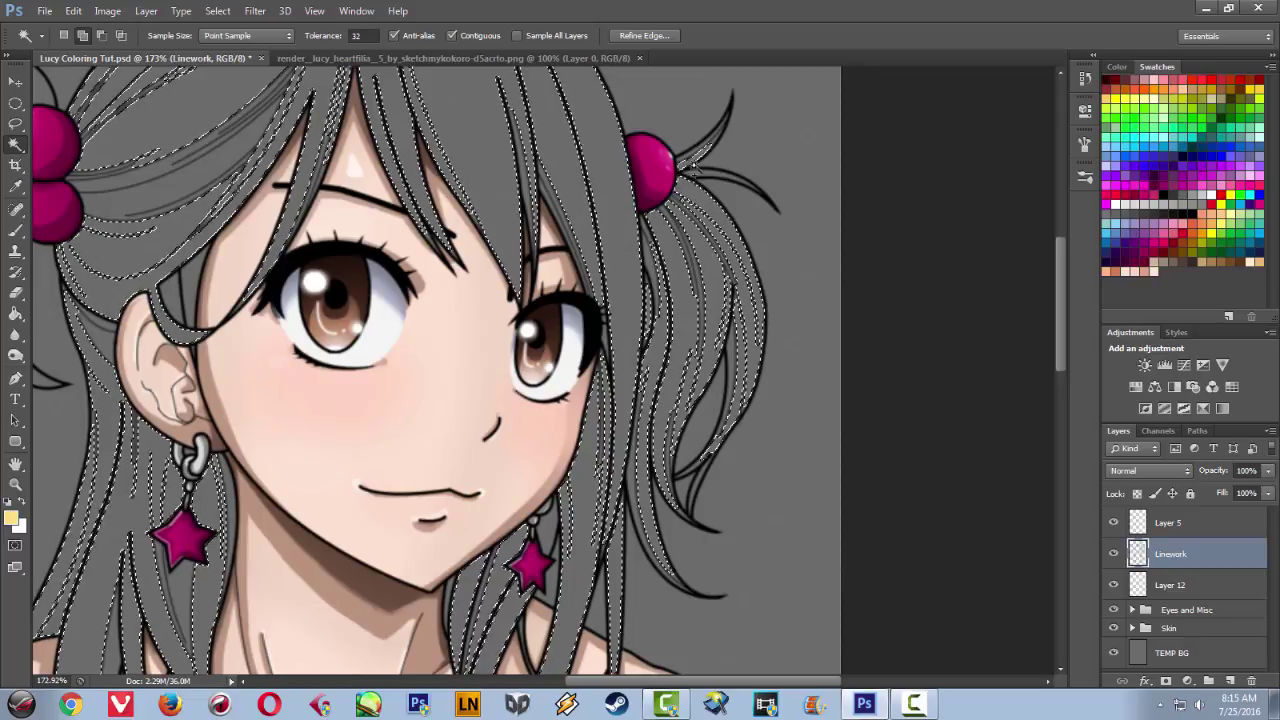
- Add the pigtail and small loose loops beside the double hair beads to the selection, undoing any stray pick
{"action": "left_click_drag", "start_coordinate": [368, 183], "coordinate": [740, 346]}
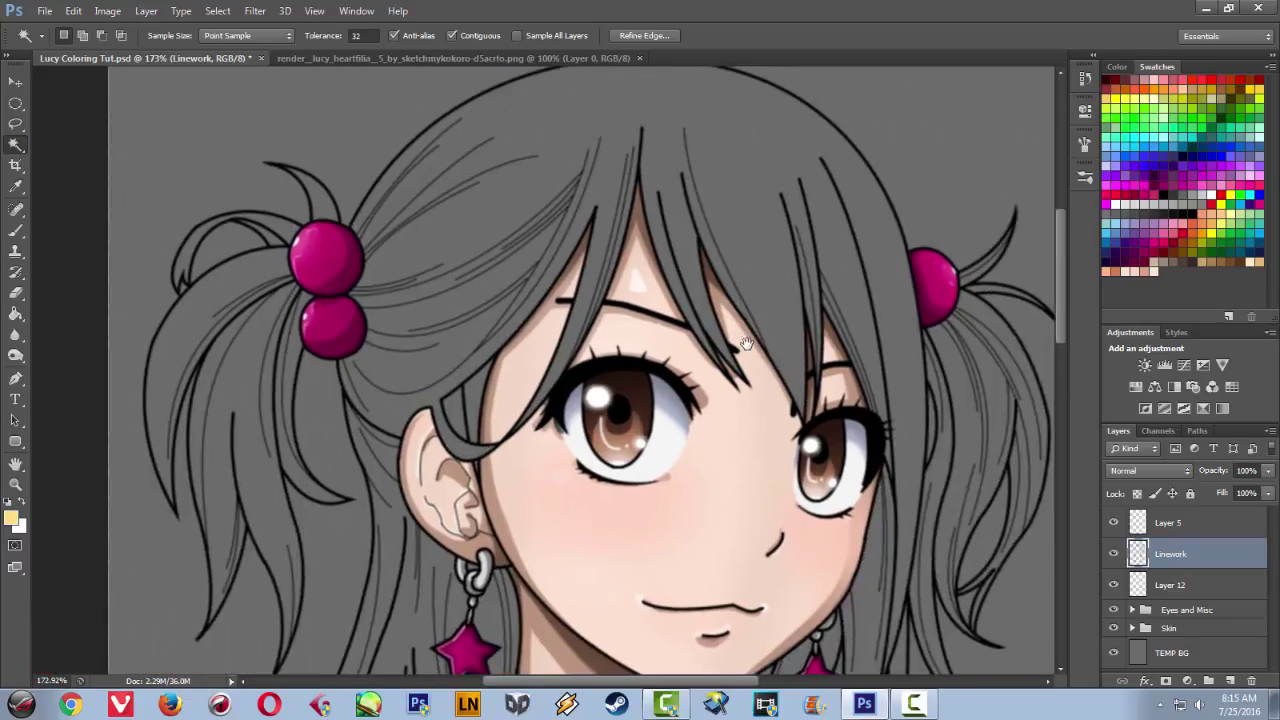
{"action": "left_click", "coordinate": [406, 432], "text": "shift"}
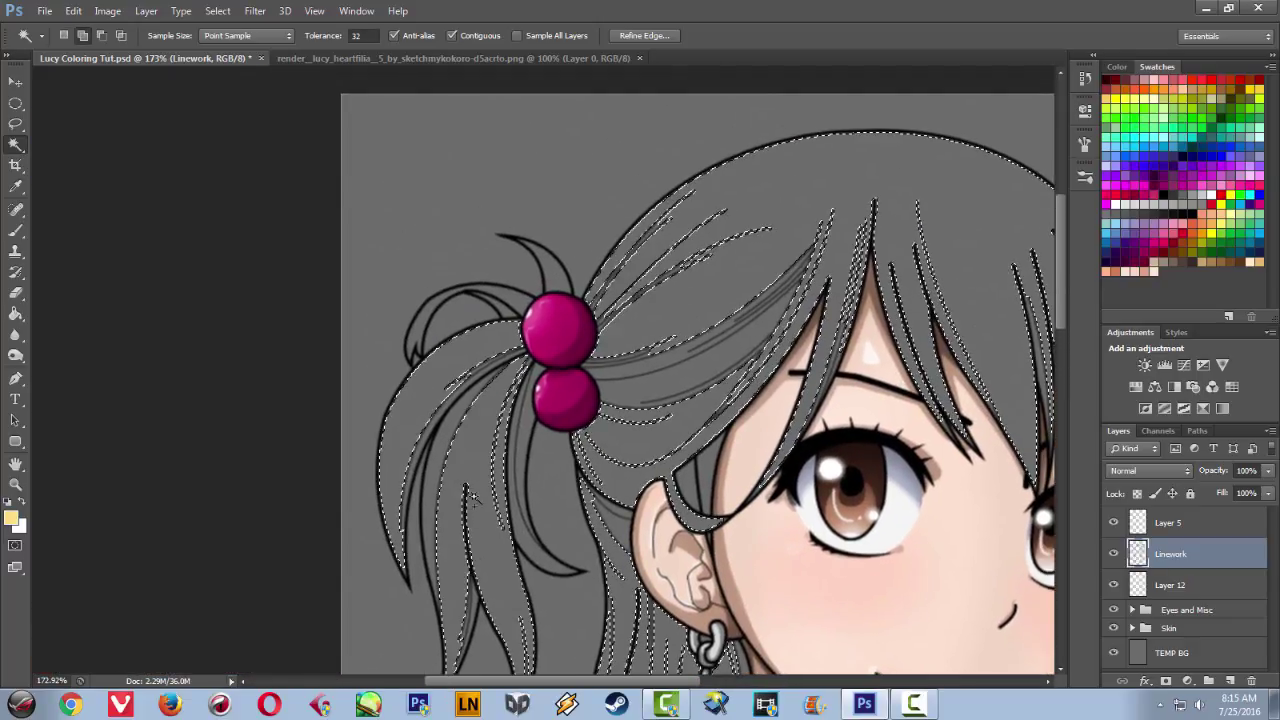
{"action": "left_click", "coordinate": [540, 305], "text": "shift"}
{"action": "key", "text": "ctrl+z"}
{"action": "left_click", "coordinate": [437, 482], "text": "shift"}
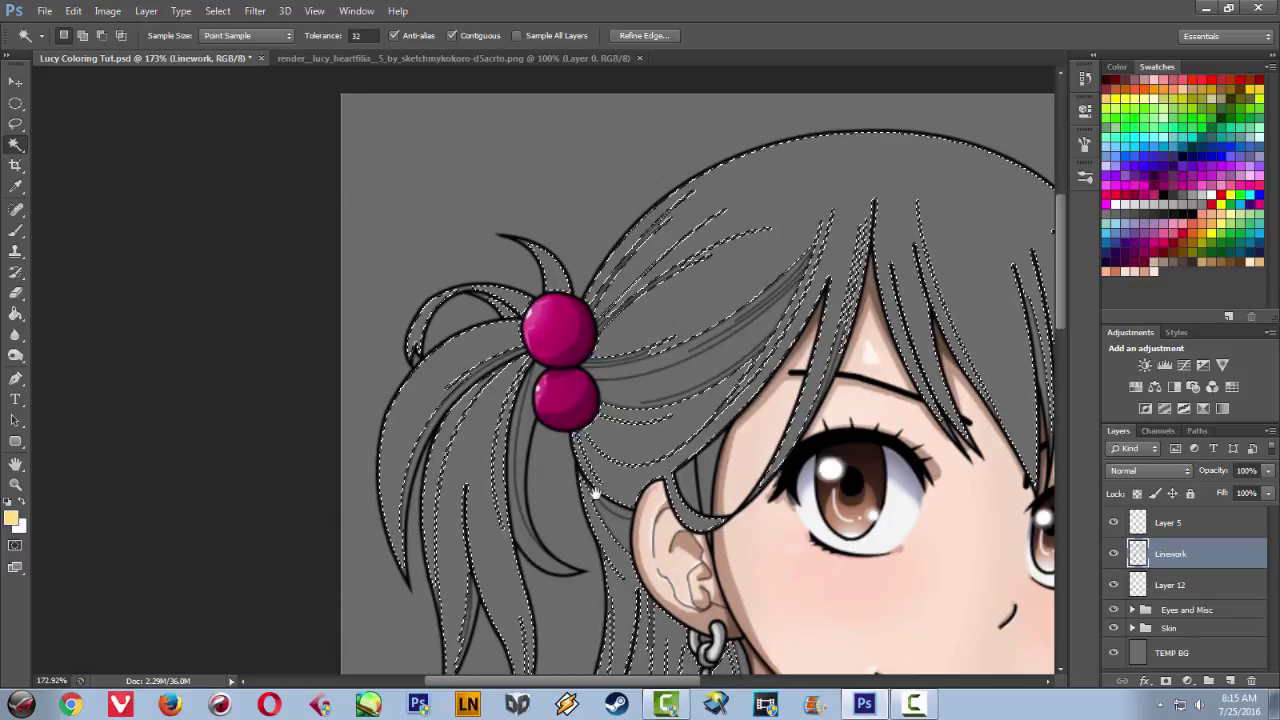
- Check the hair selection around the ear, shoulders and top of the head for missed areas
{"action": "left_click_drag", "start_coordinate": [606, 497], "coordinate": [531, 257]}
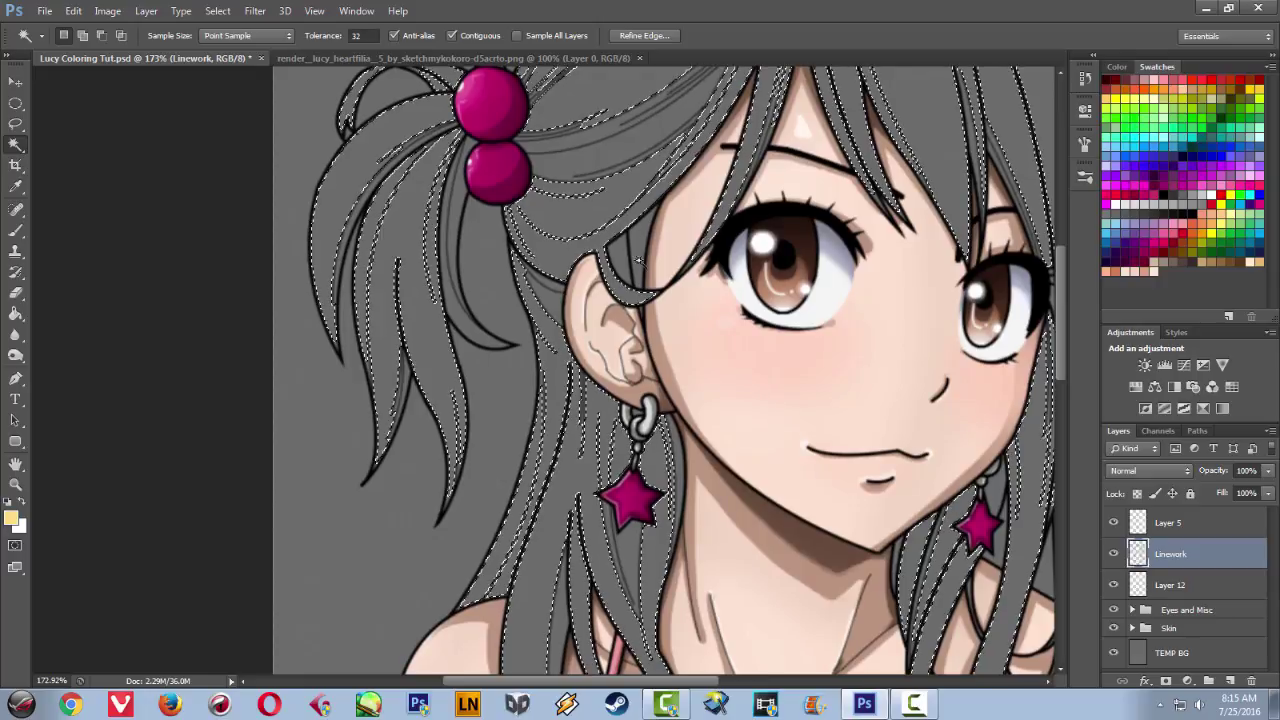
{"action": "key", "text": "ctrl+d"}
{"action": "left_click_drag", "start_coordinate": [618, 360], "coordinate": [594, 240]}
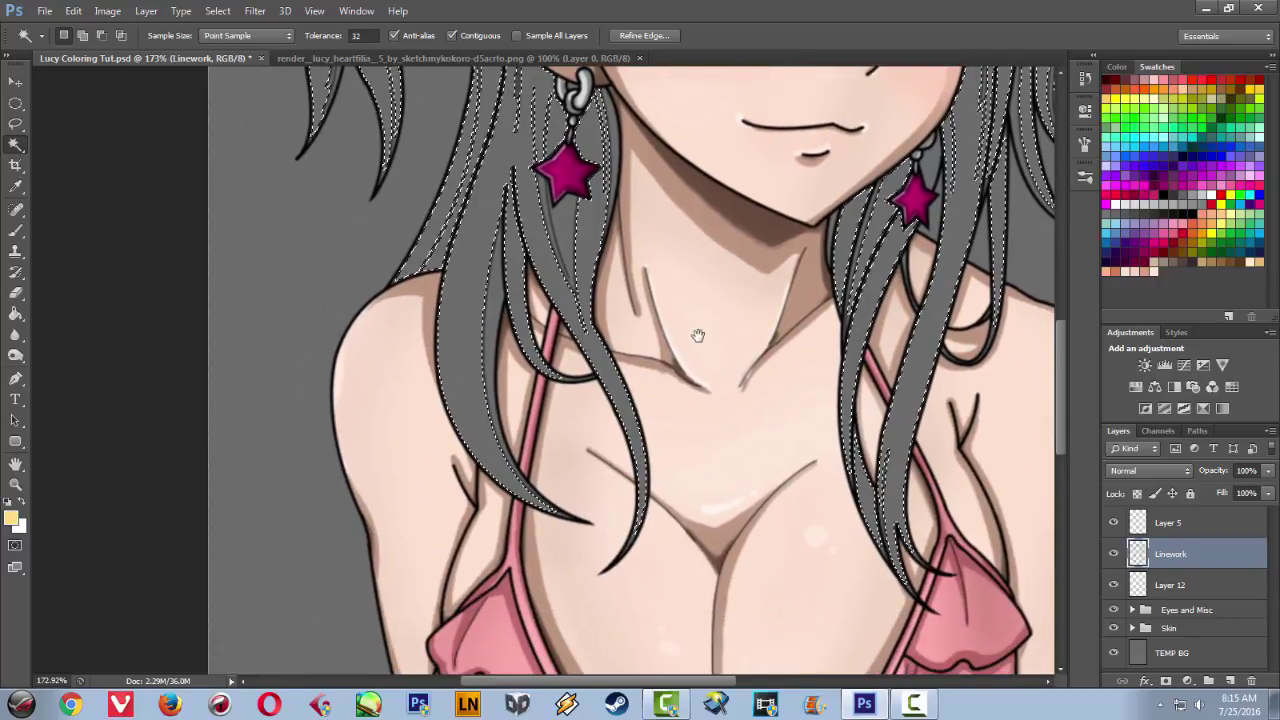
{"action": "left_click_drag", "start_coordinate": [707, 325], "coordinate": [573, 425]}
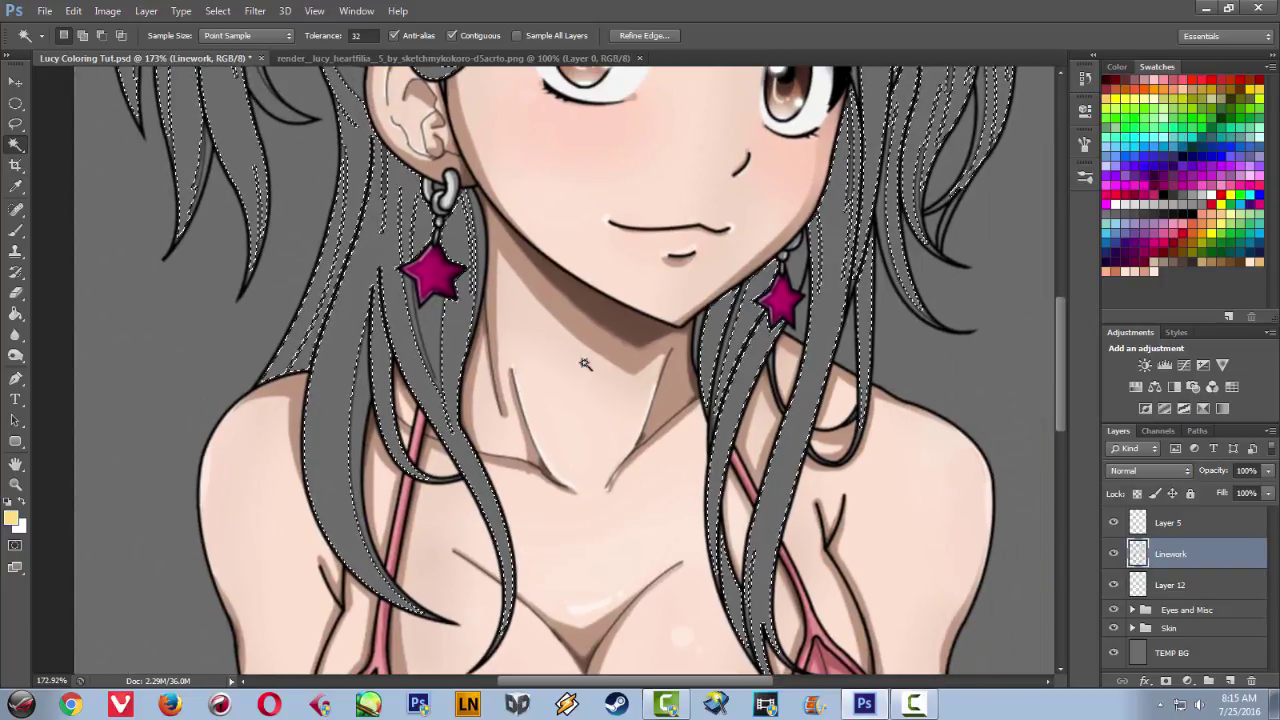
{"action": "scroll", "coordinate": [530, 215], "scroll_direction": "up", "scroll_amount": 5}
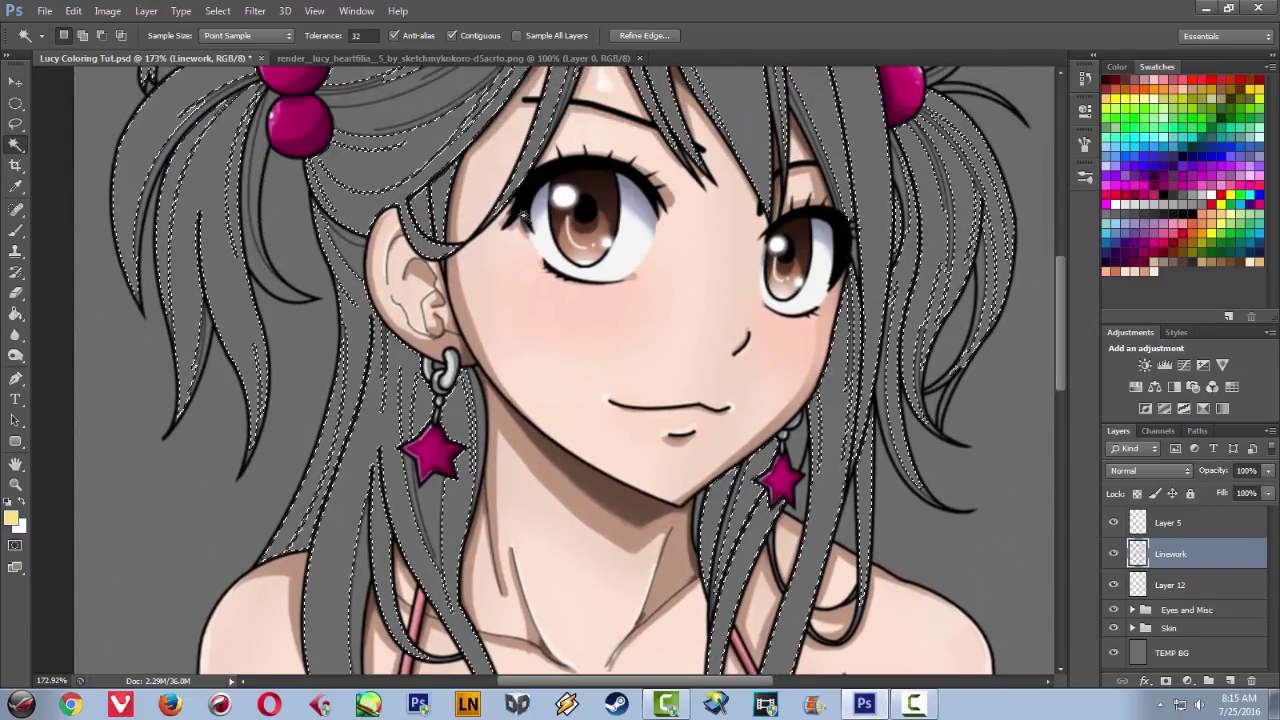
{"action": "scroll", "coordinate": [531, 213], "scroll_direction": "up", "scroll_amount": 5}
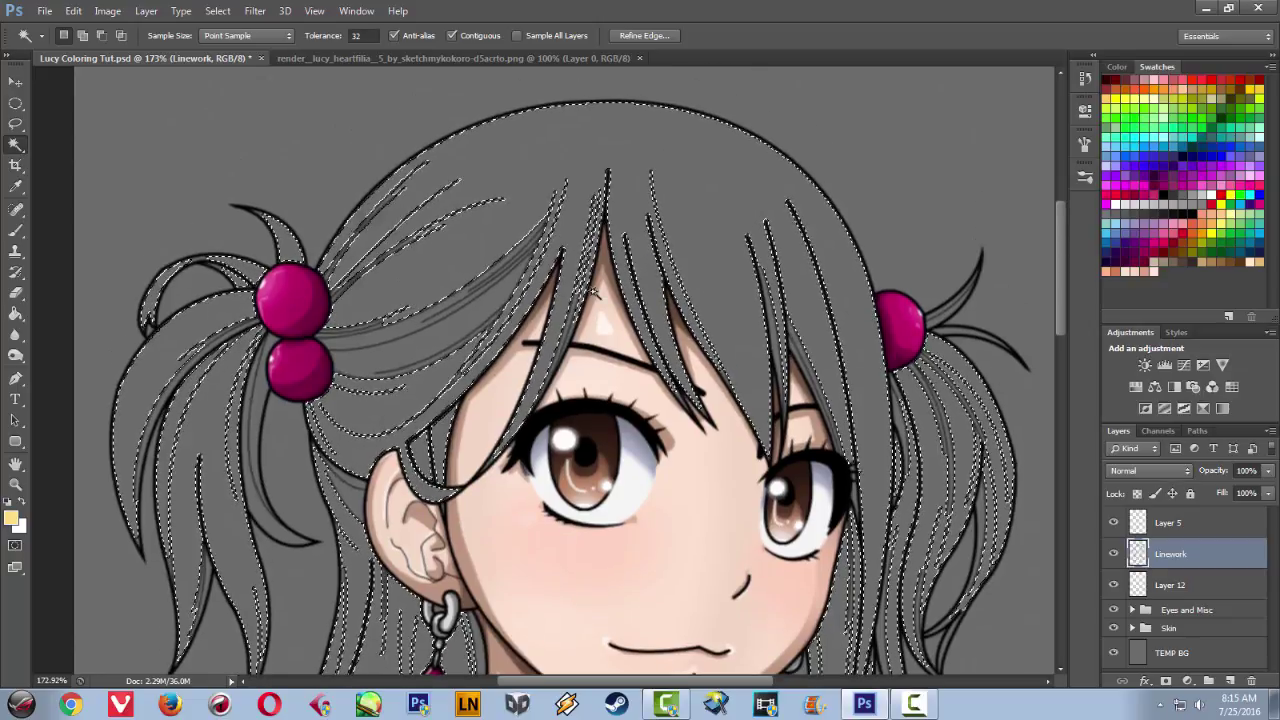
- Rename Layer 12 as Hair
{"action": "left_click", "coordinate": [1160, 590]}
{"action": "double_click", "coordinate": [1166, 586]}
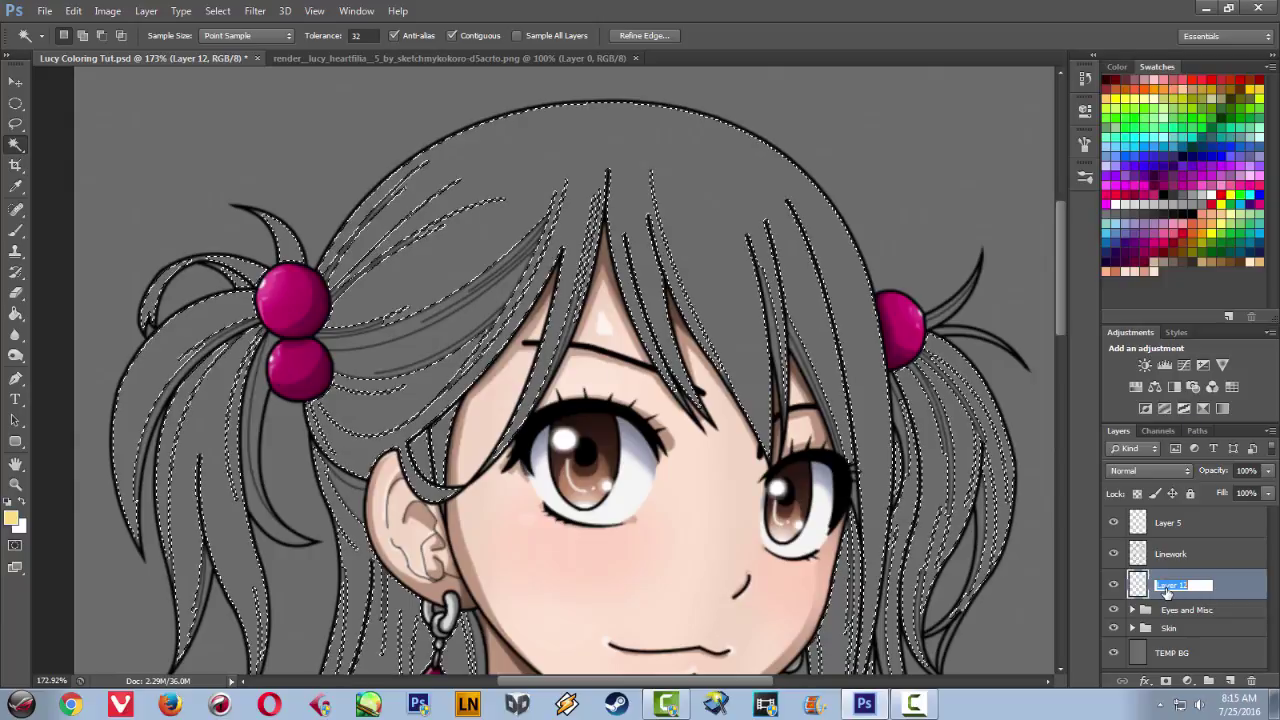
{"action": "type", "text": "Hair"}
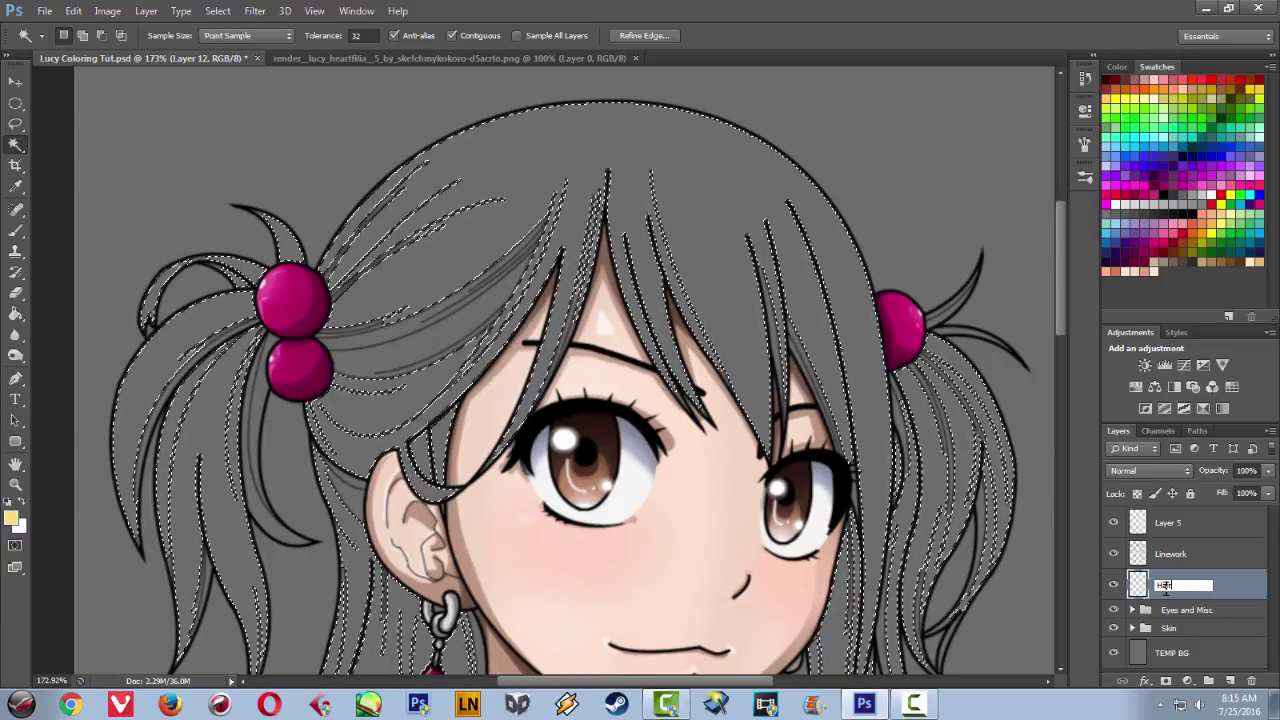
{"action": "key", "text": "Return"}
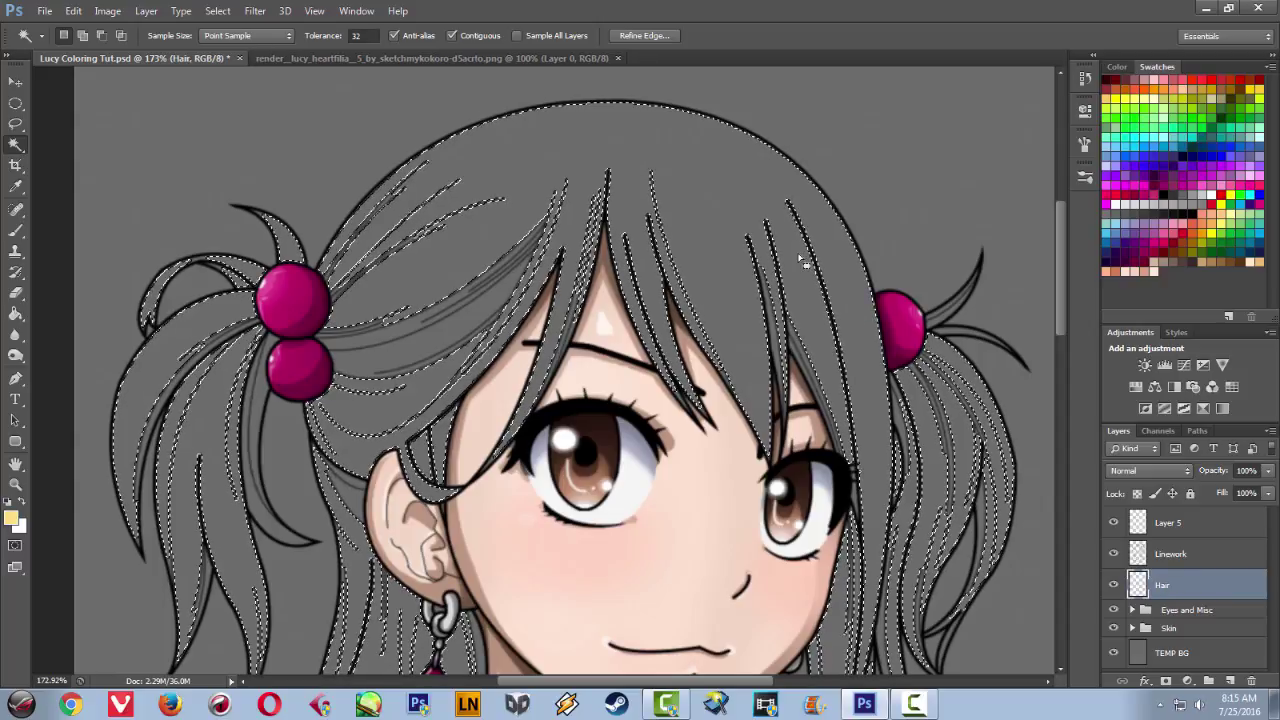
- Try expanding the hair selection by 2 pixels, undoing the expansion
{"action": "scroll", "coordinate": [605, 210], "scroll_direction": "up", "scroll_amount": 3}
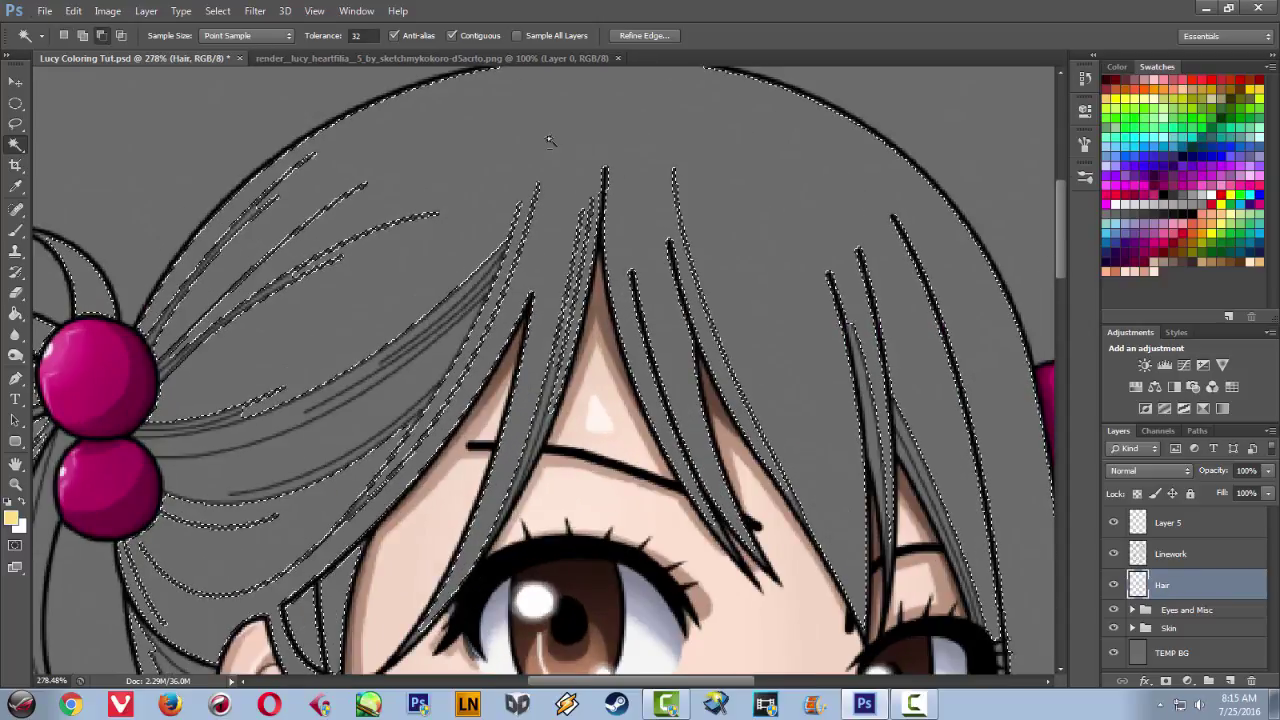
{"action": "left_click", "coordinate": [217, 11]}
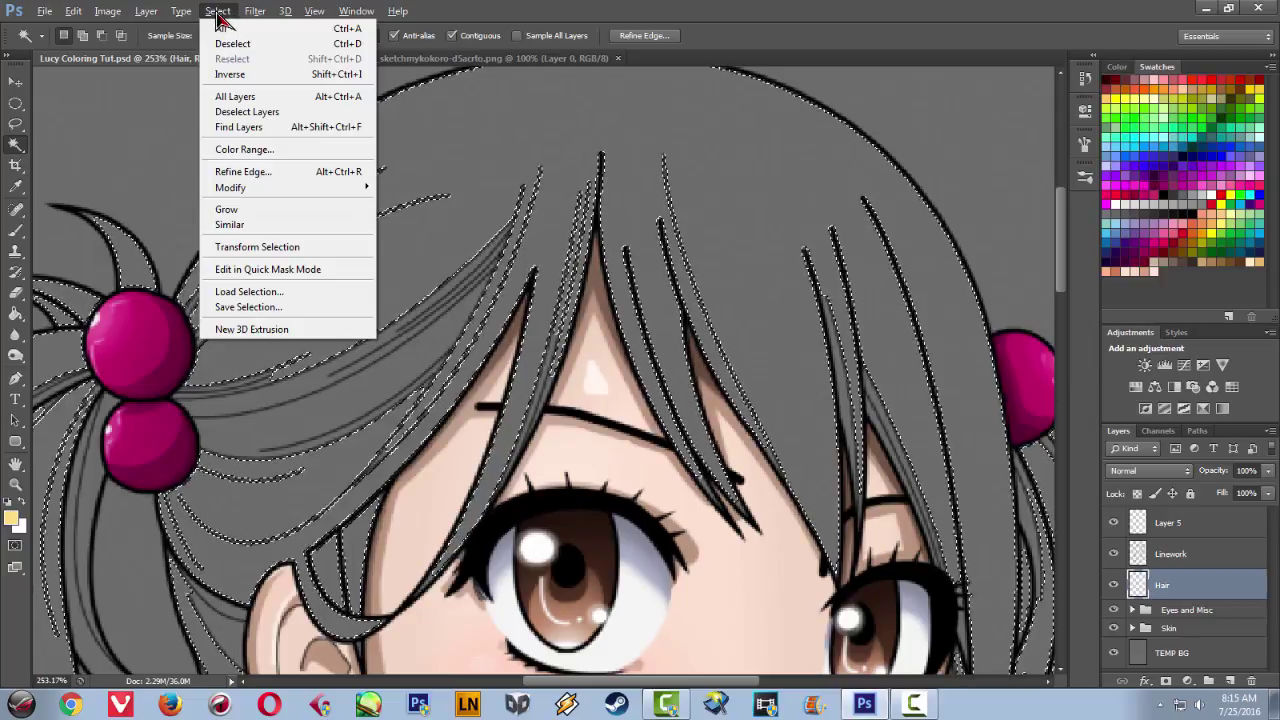
{"action": "mouse_move", "coordinate": [251, 192]}
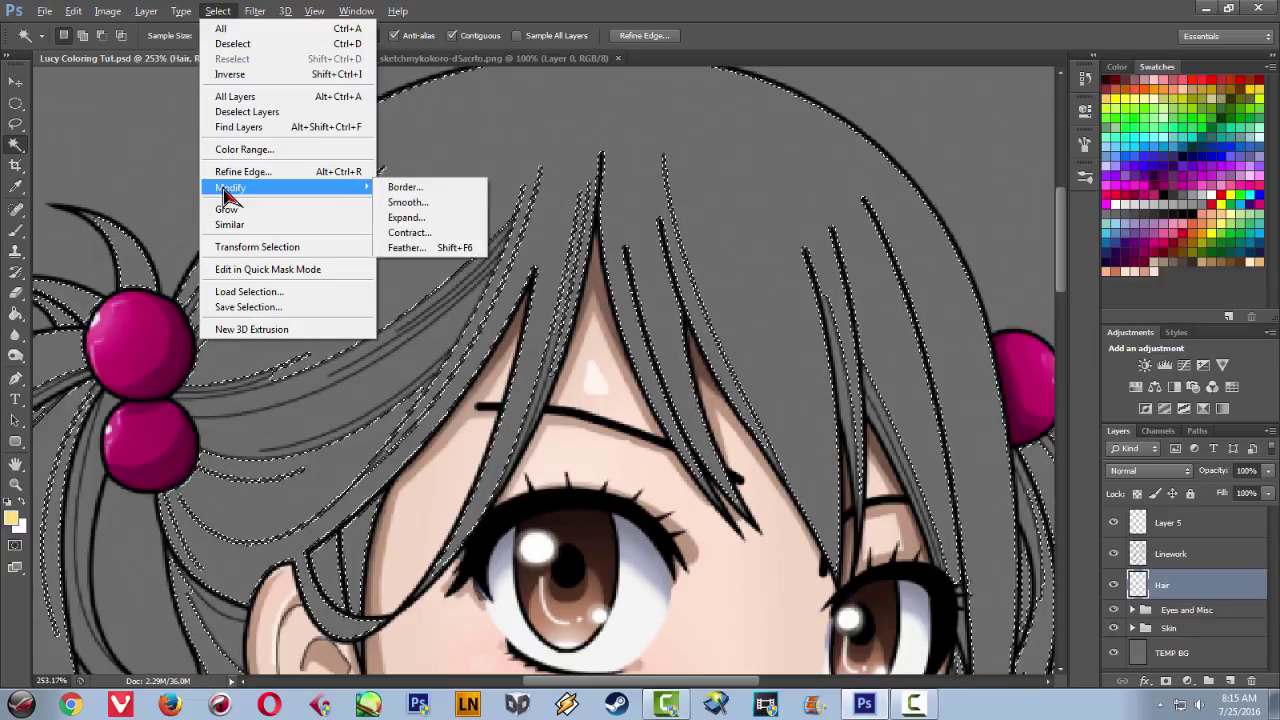
{"action": "left_click", "coordinate": [410, 220]}
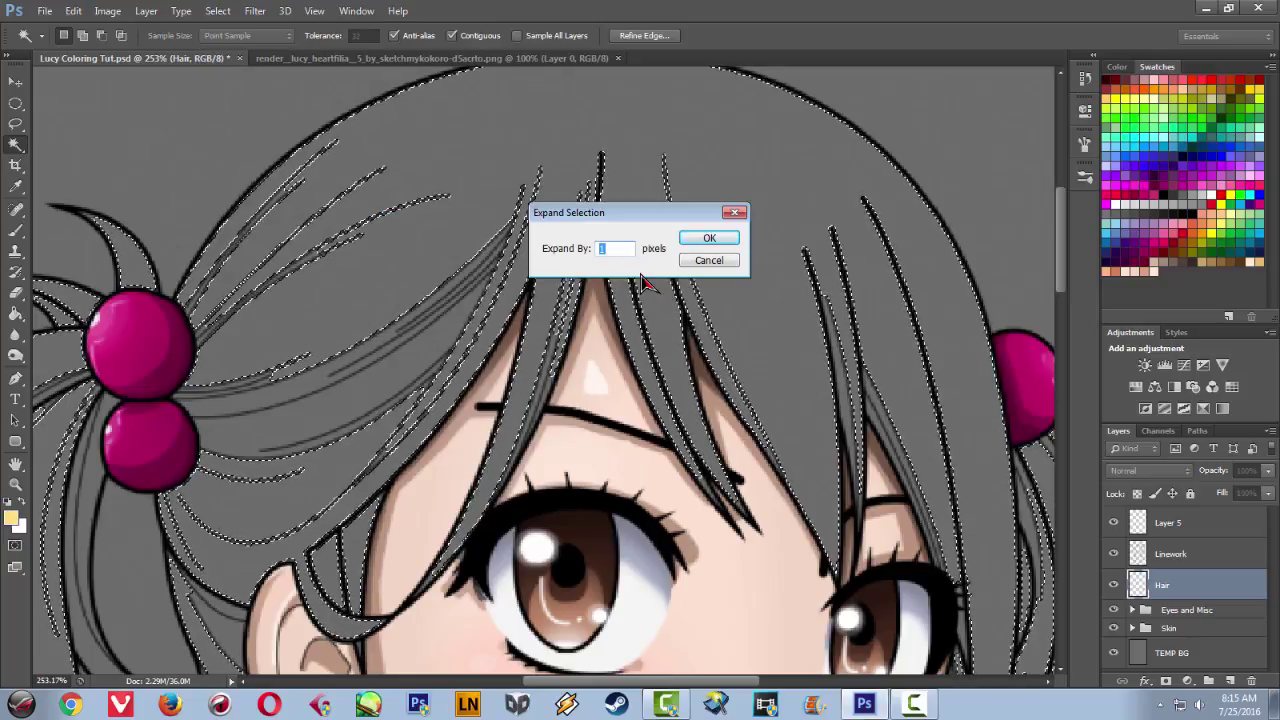
{"action": "type", "text": "2"}
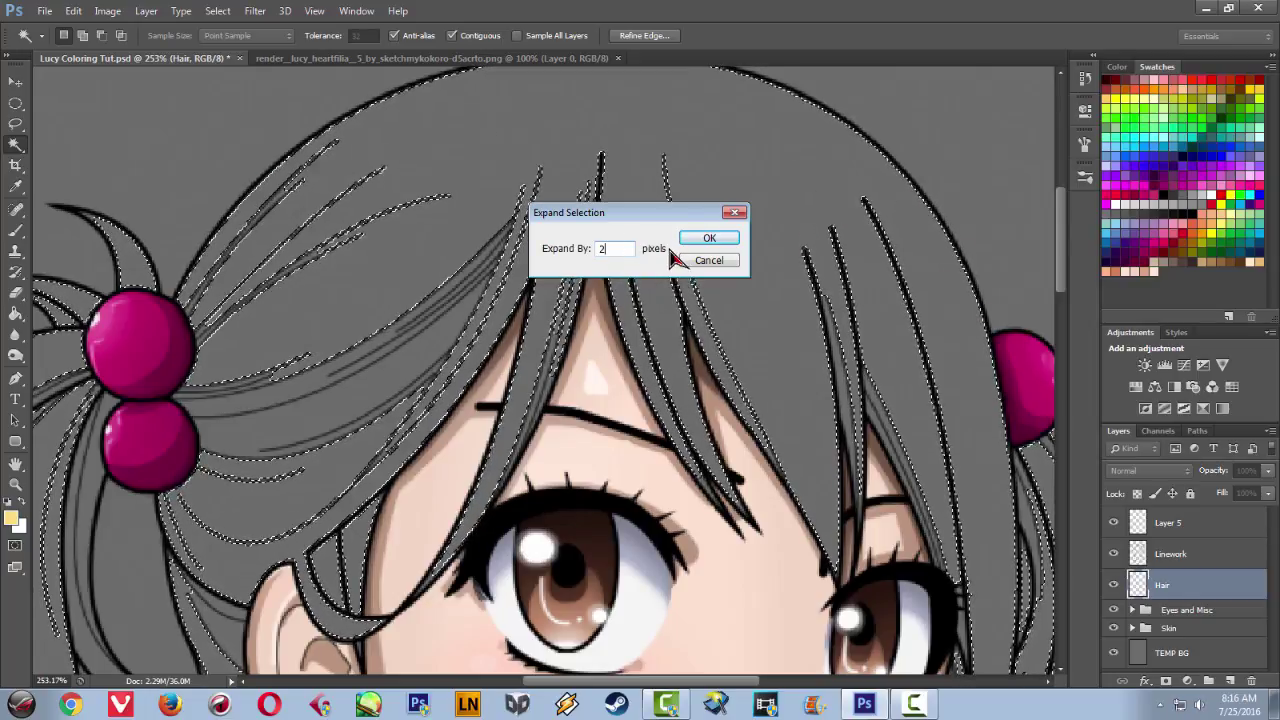
{"action": "left_click", "coordinate": [717, 242]}
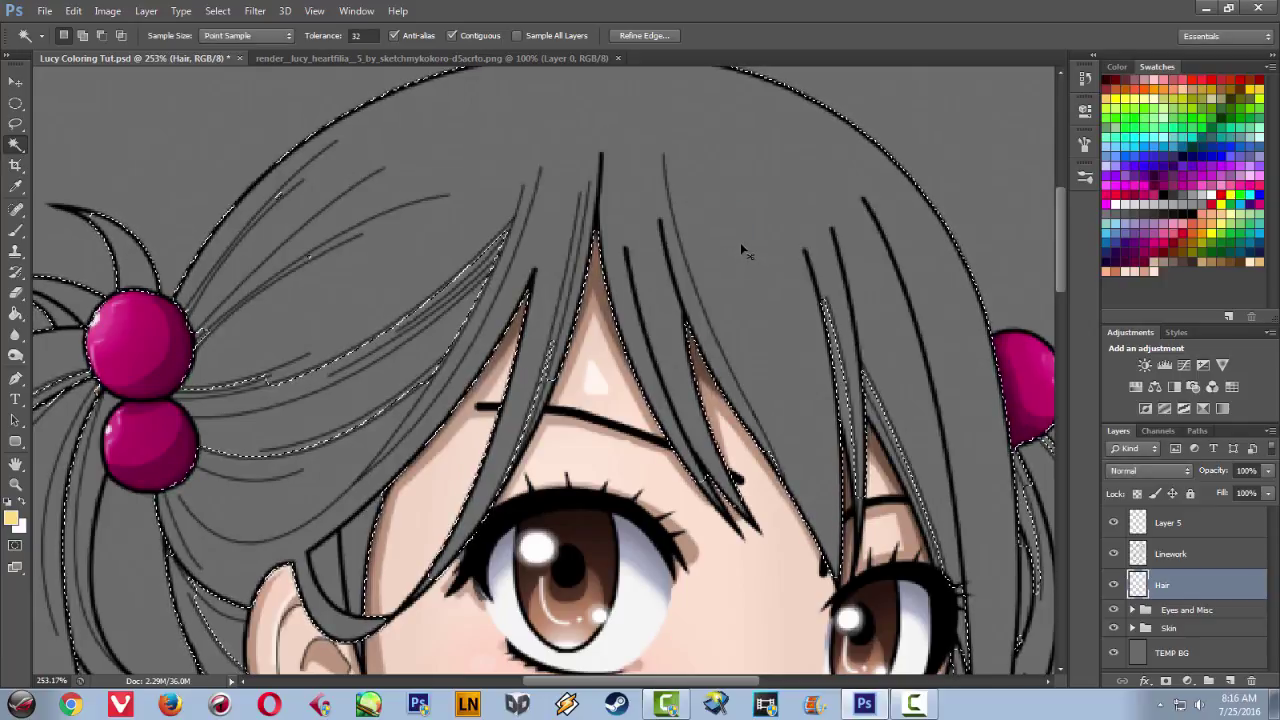
{"action": "left_click", "coordinate": [755, 243], "text": "shift"}
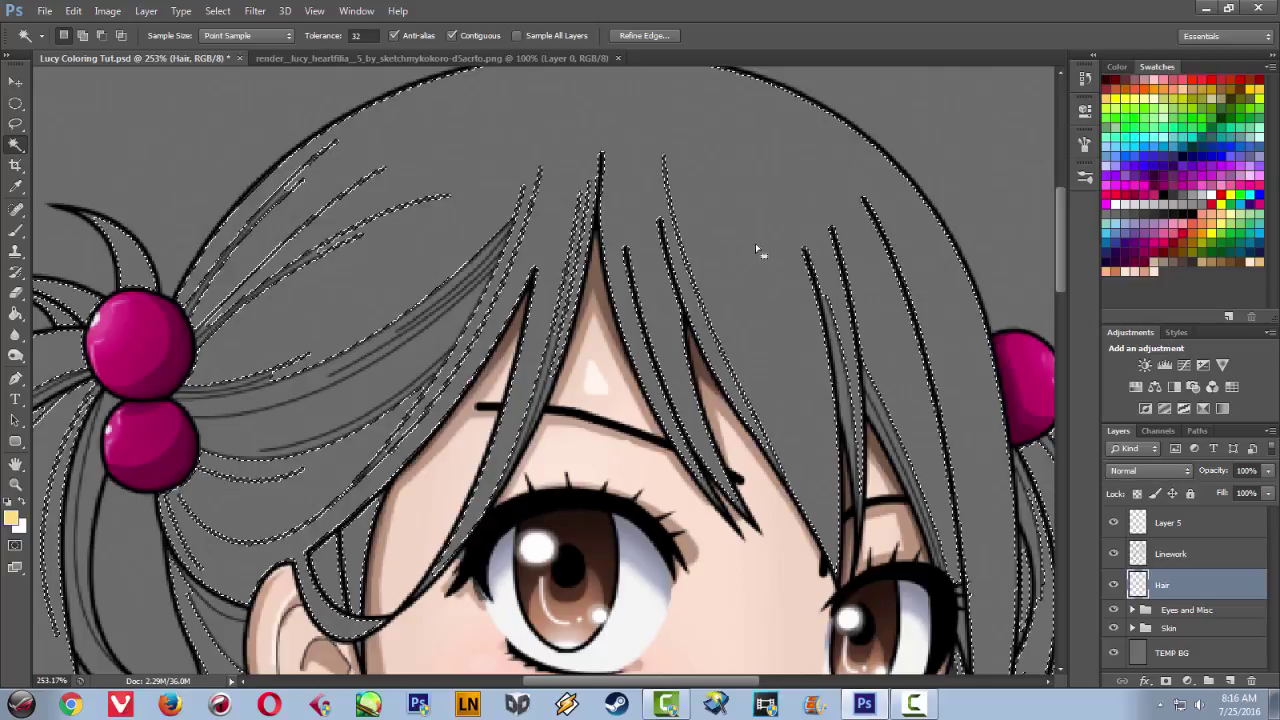
- Expand the hair selection by 2 pixels so that it reaches under the linework
{"action": "left_click", "coordinate": [255, 12]}
{"action": "mouse_move", "coordinate": [216, 13]}
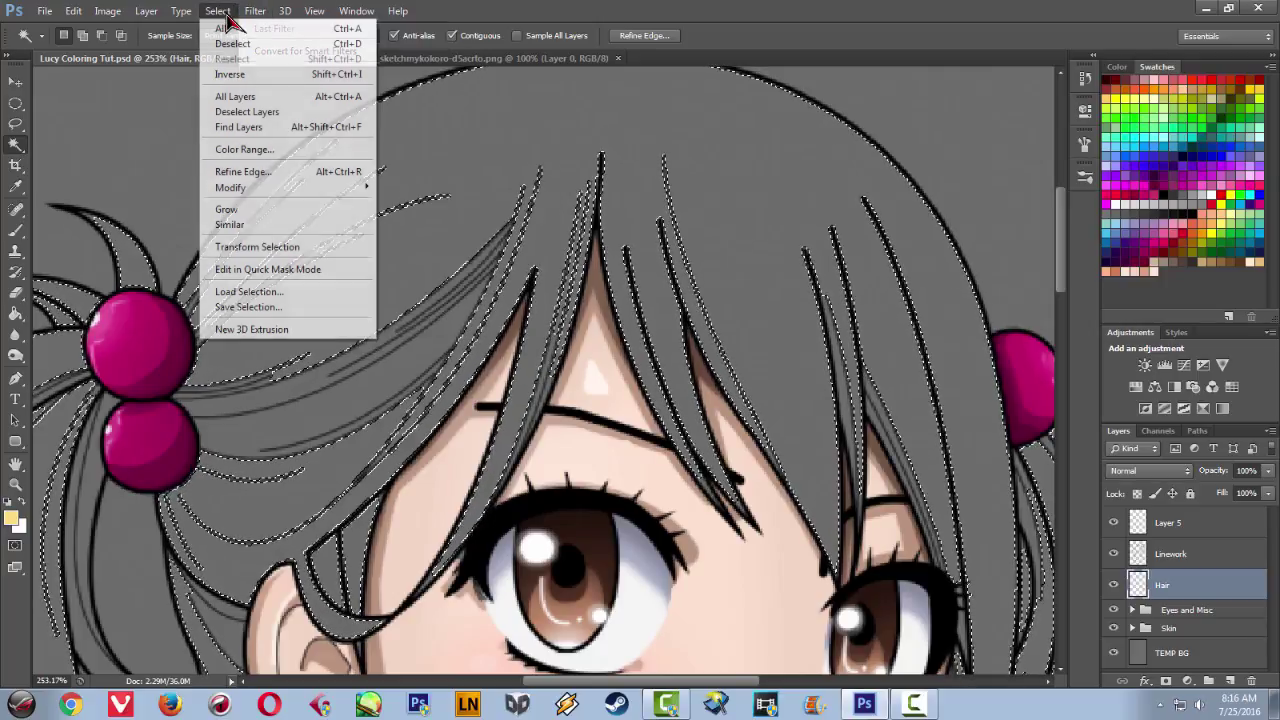
{"action": "mouse_move", "coordinate": [300, 187]}
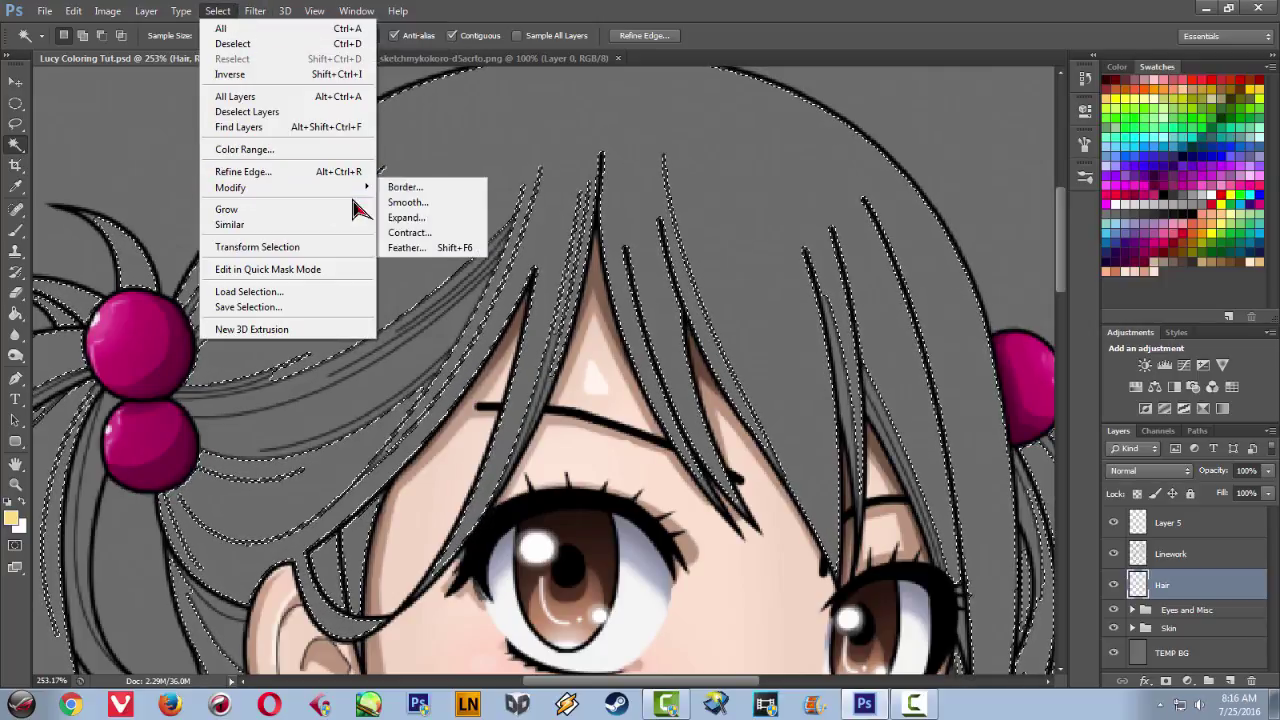
{"action": "left_click", "coordinate": [425, 219]}
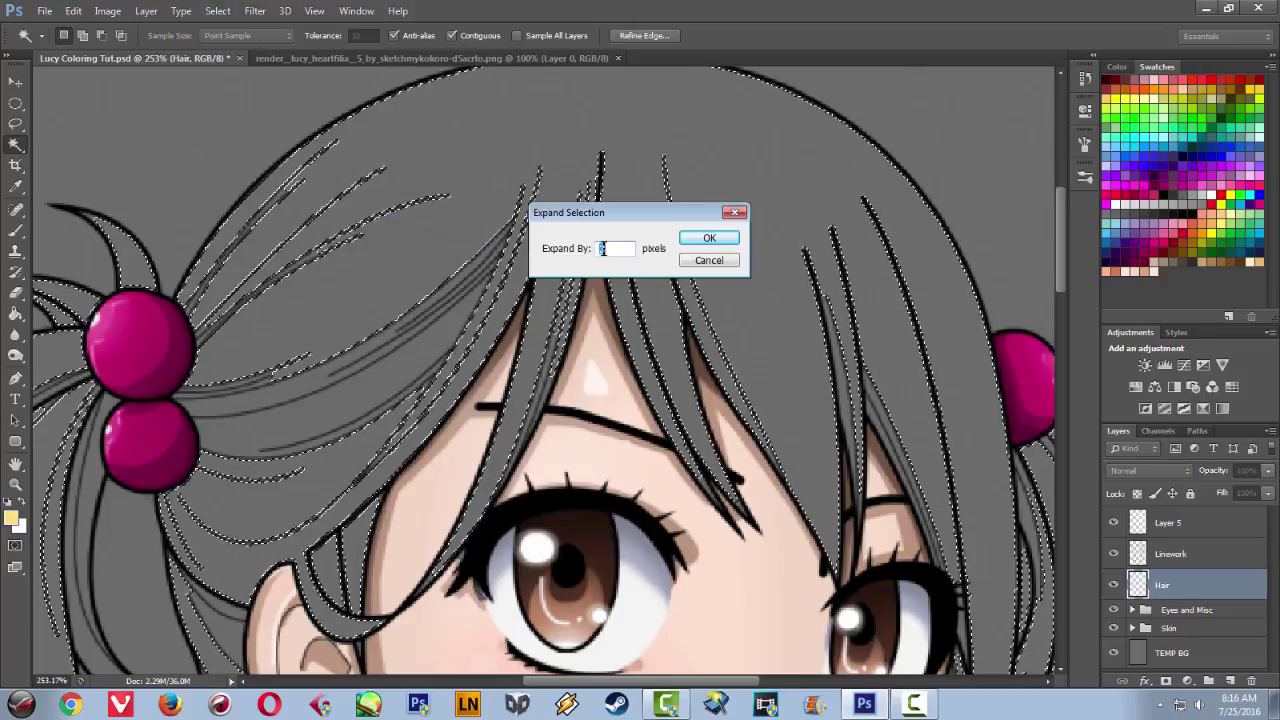
{"action": "left_click", "coordinate": [727, 241]}
- Examine the expanded selection's edges along the bangs, pigtails, face and earrings
{"action": "scroll", "coordinate": [727, 243], "scroll_direction": "down", "scroll_amount": 2}
{"action": "scroll", "coordinate": [700, 235], "scroll_direction": "up", "scroll_amount": 2}
{"action": "scroll", "coordinate": [665, 227], "scroll_direction": "down", "scroll_amount": 3}
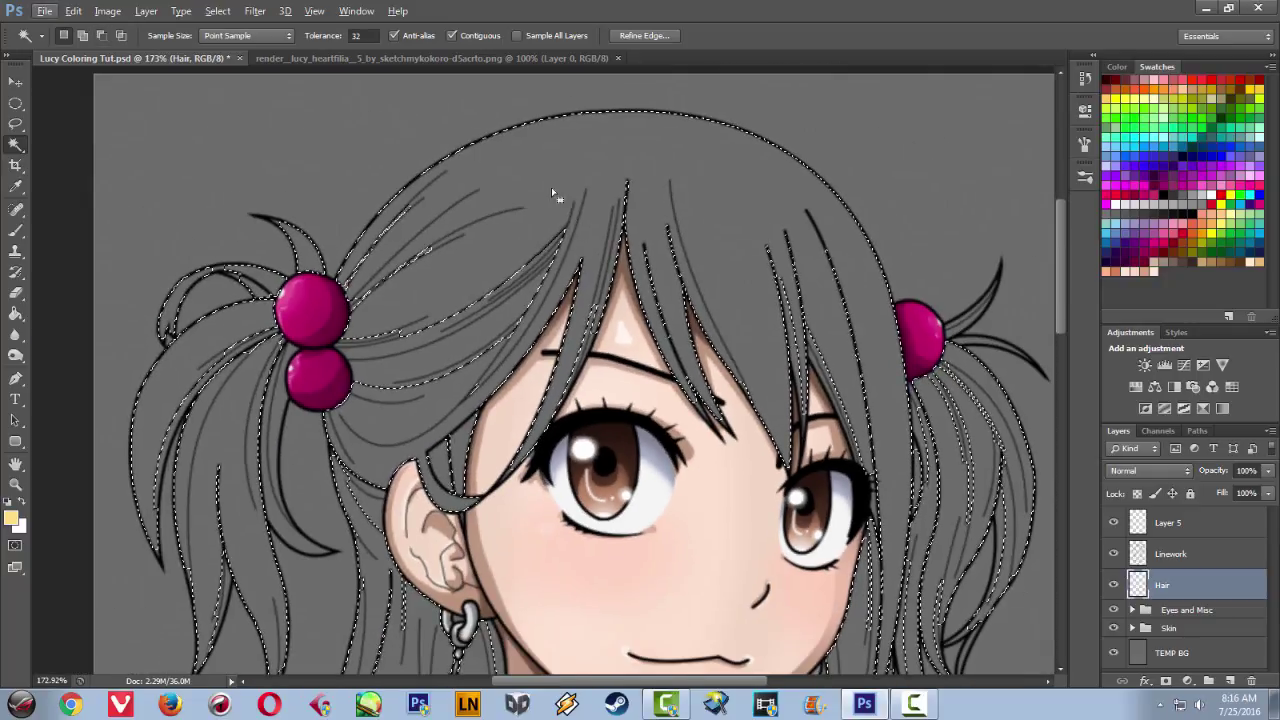
{"action": "scroll", "coordinate": [580, 200], "scroll_direction": "down", "scroll_amount": 1}
{"action": "scroll", "coordinate": [585, 207], "scroll_direction": "down", "scroll_amount": 2}
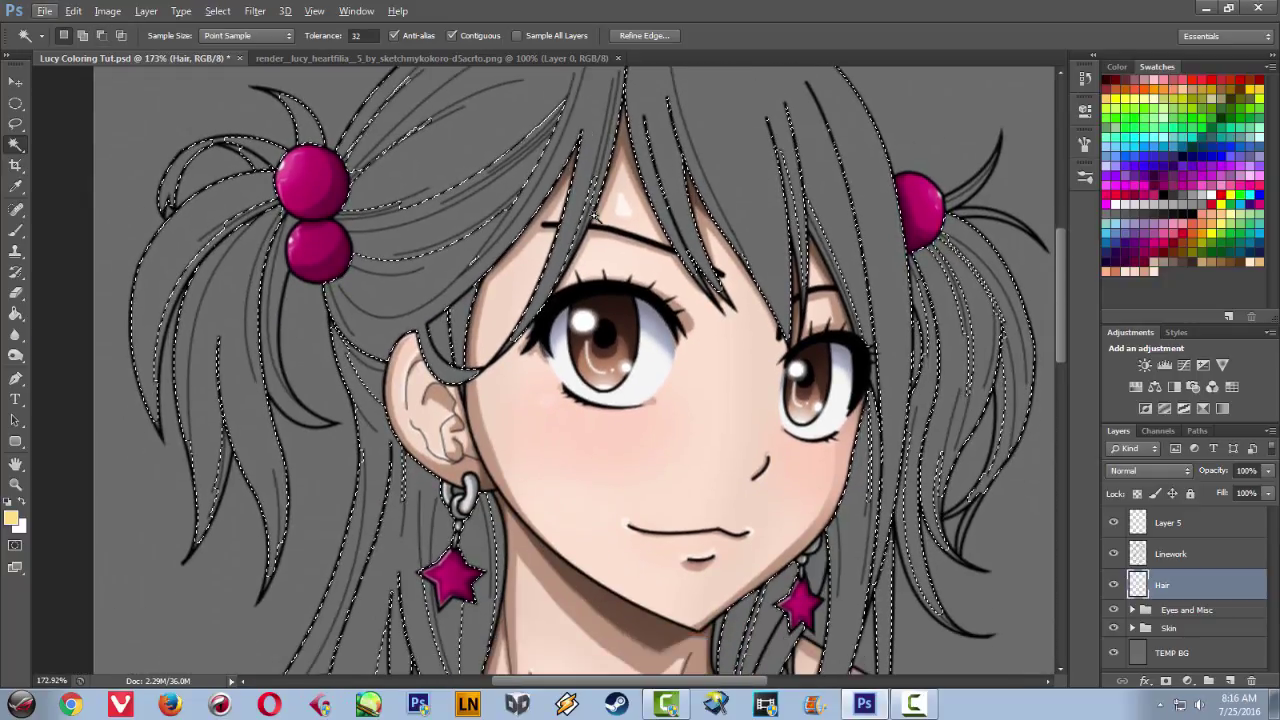
{"action": "scroll", "coordinate": [592, 215], "scroll_direction": "down", "scroll_amount": 1}
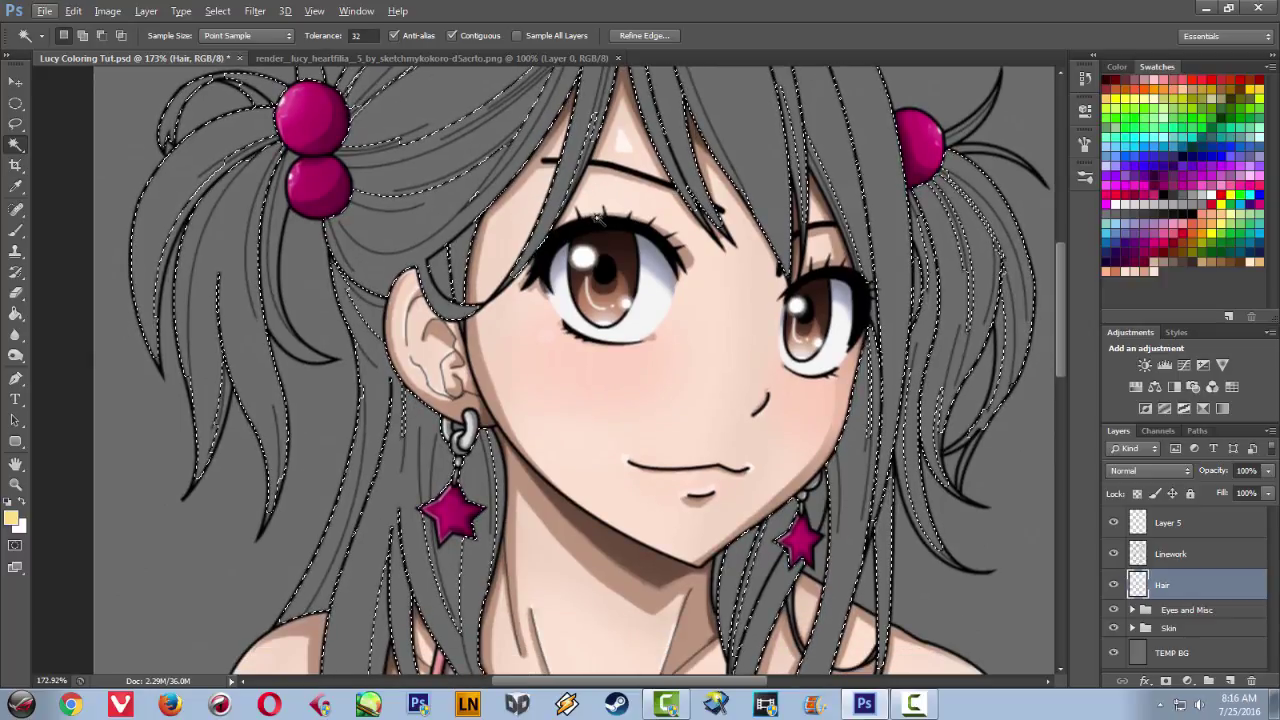
{"action": "scroll", "coordinate": [609, 215], "scroll_direction": "up", "scroll_amount": 1}
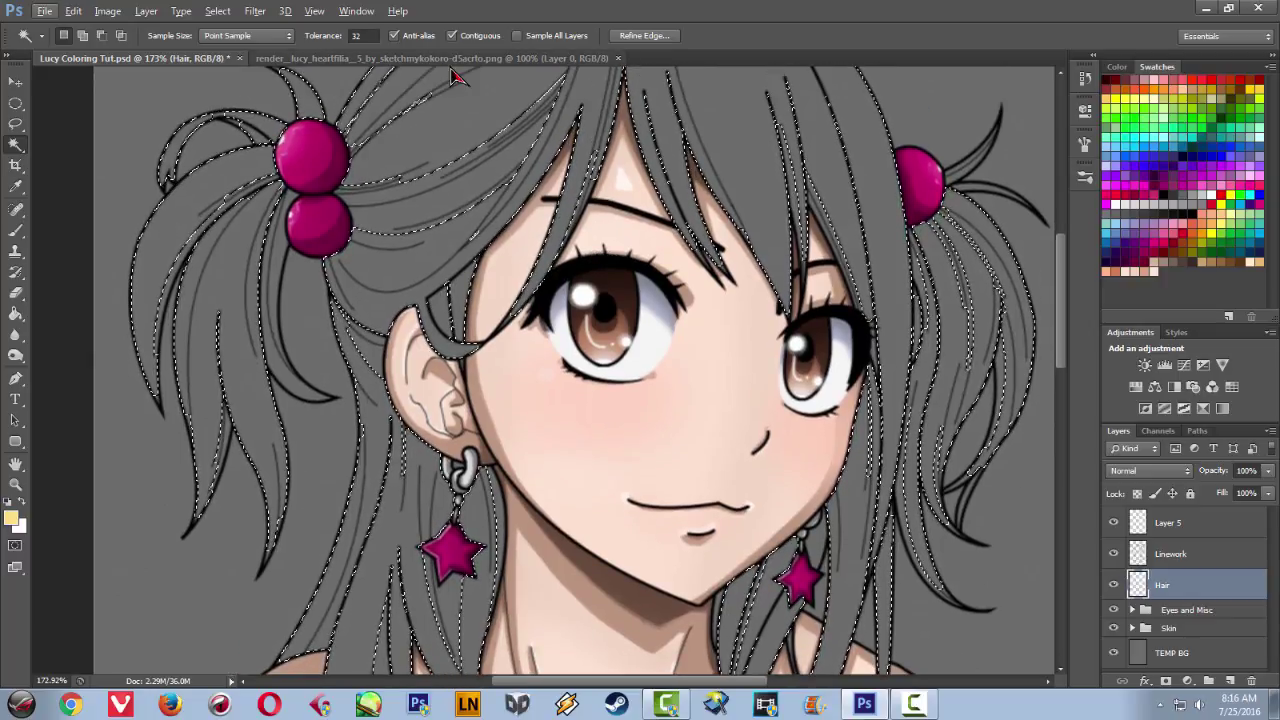
- Consult the hair colors in the reference render and fill the hair selection on the Hair layer with the light yellow foreground color
{"action": "left_click", "coordinate": [468, 62]}
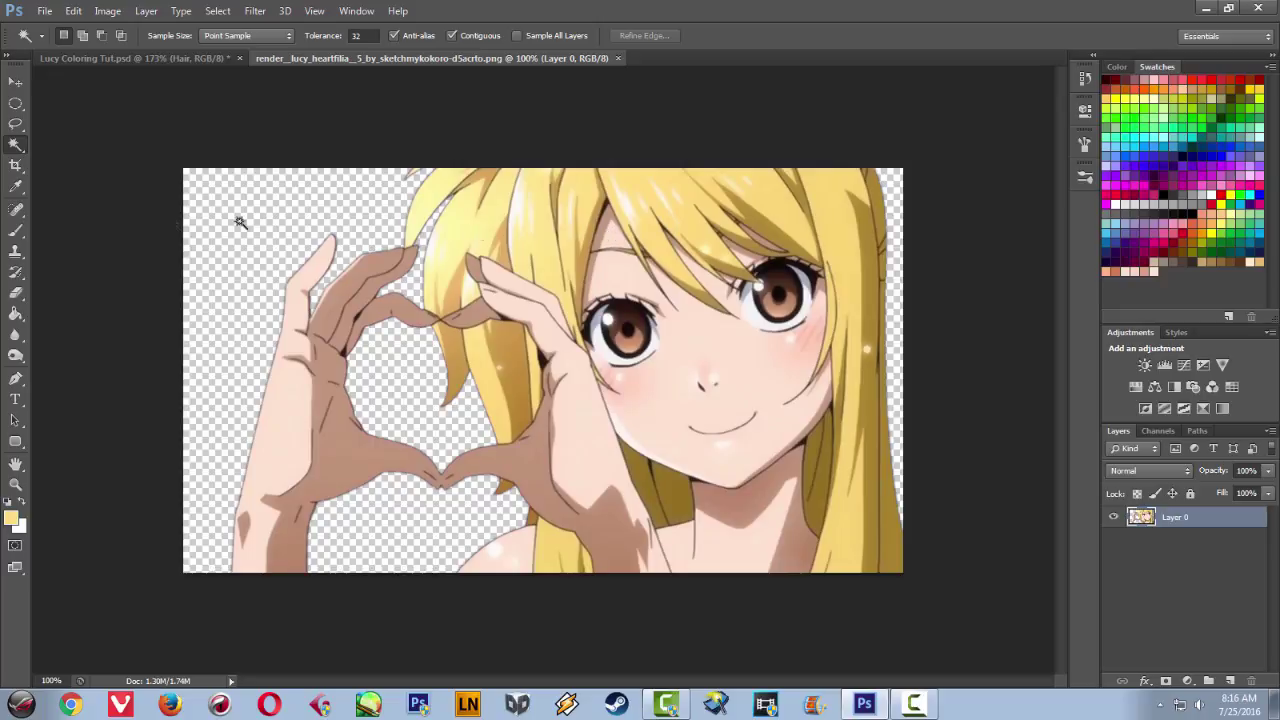
{"action": "left_click", "coordinate": [16, 313]}
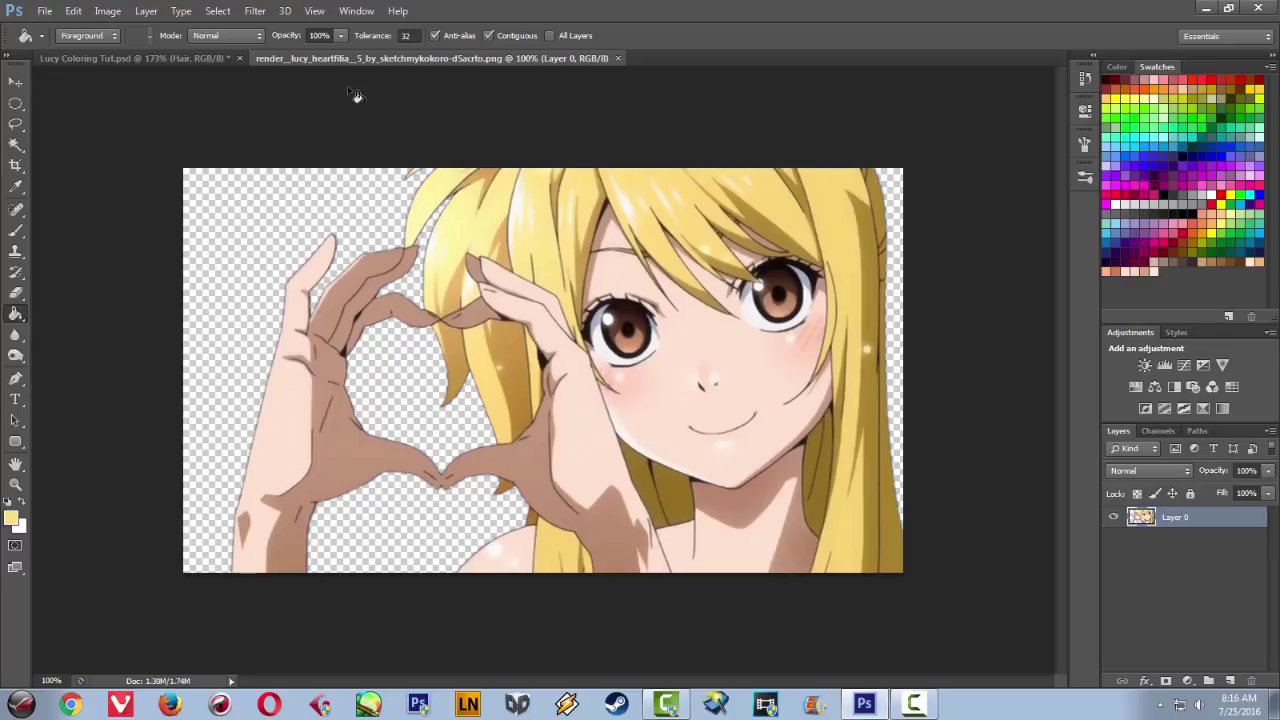
{"action": "left_click", "coordinate": [132, 60]}
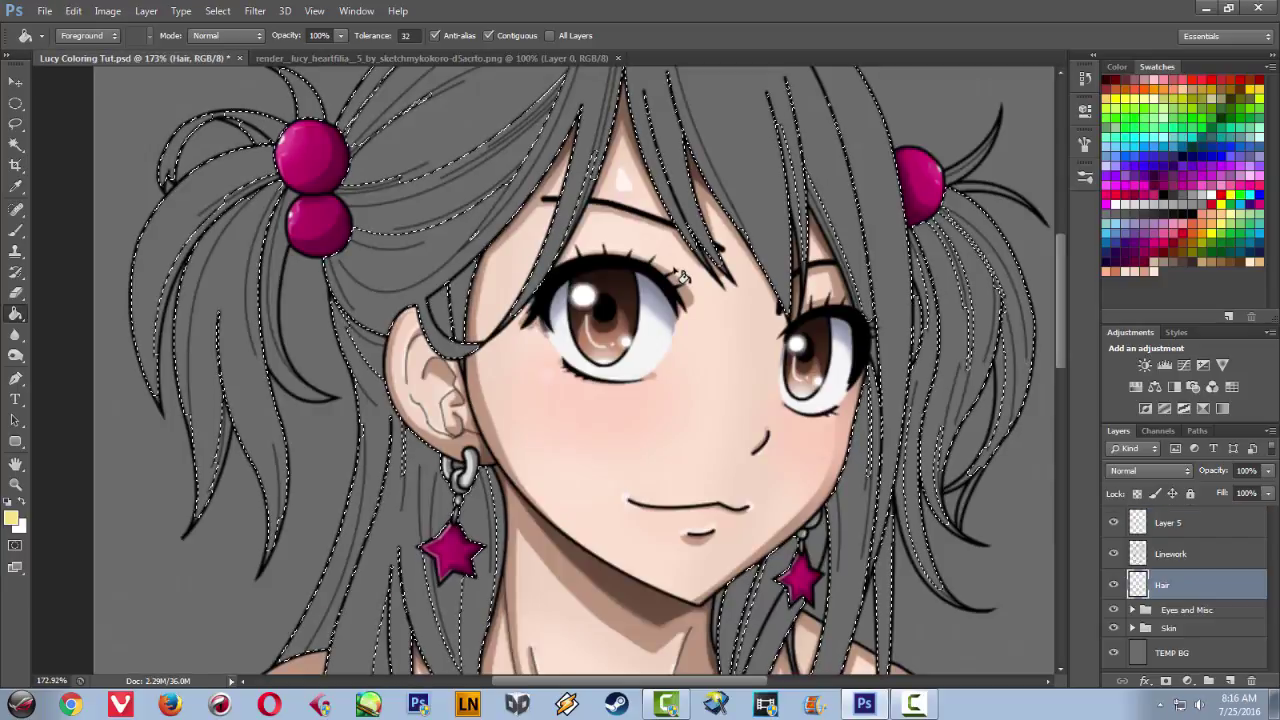
{"action": "scroll", "coordinate": [680, 276], "scroll_direction": "down", "scroll_amount": 2}
{"action": "scroll", "coordinate": [706, 300], "scroll_direction": "down", "scroll_amount": 1}
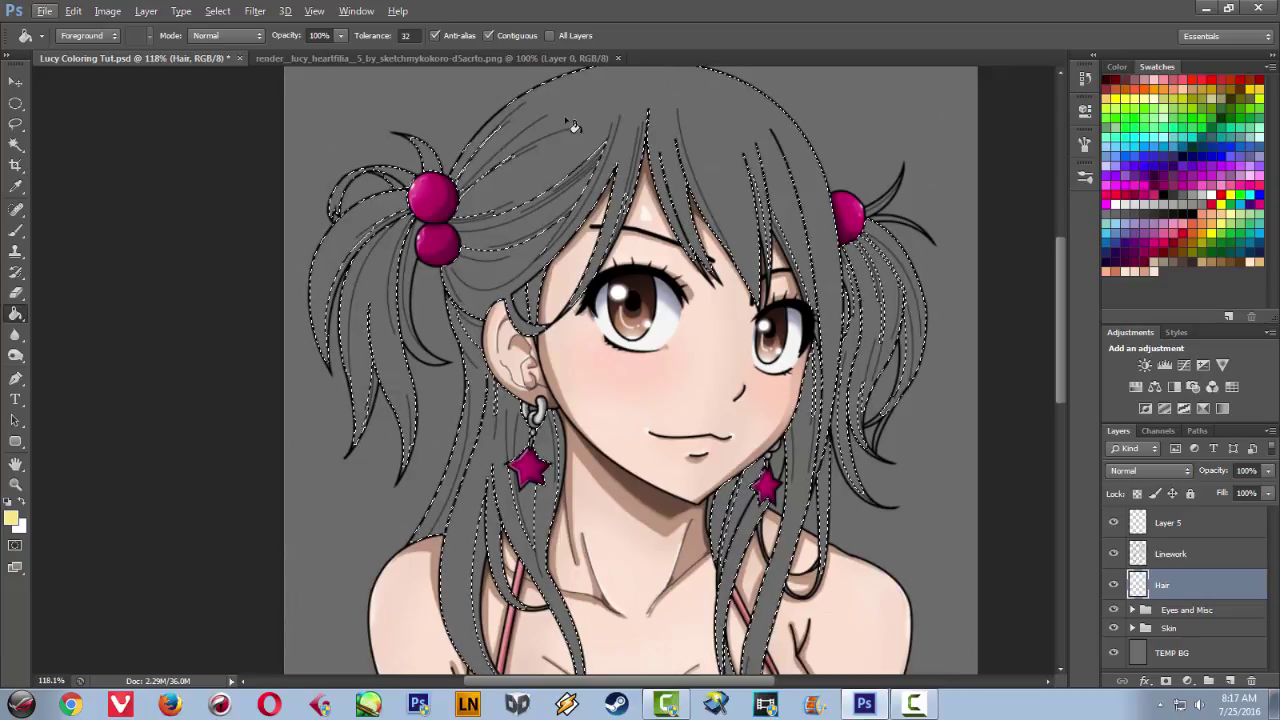
{"action": "left_click", "coordinate": [586, 122]}
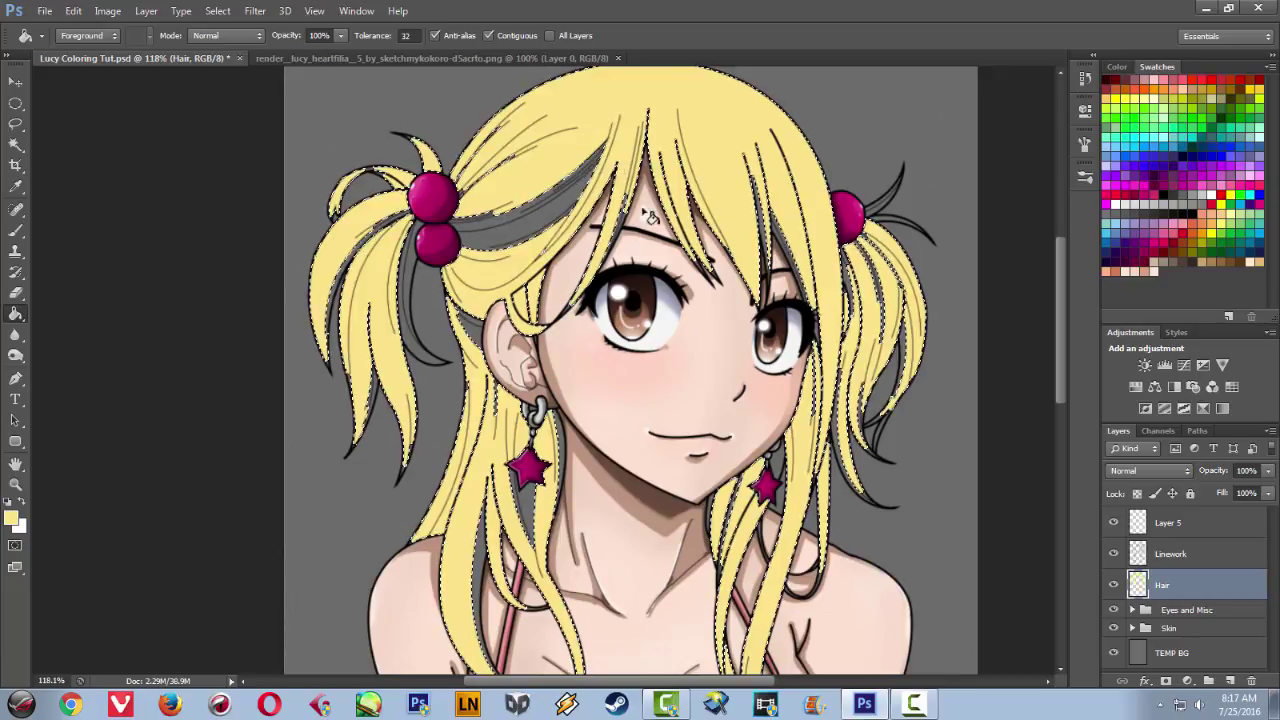
- Choose the Hard Round brush preset for touching up the unfilled gaps in the hair
{"action": "scroll", "coordinate": [712, 272], "scroll_direction": "down", "scroll_amount": 3}
{"action": "scroll", "coordinate": [705, 272], "scroll_direction": "up", "scroll_amount": 2}
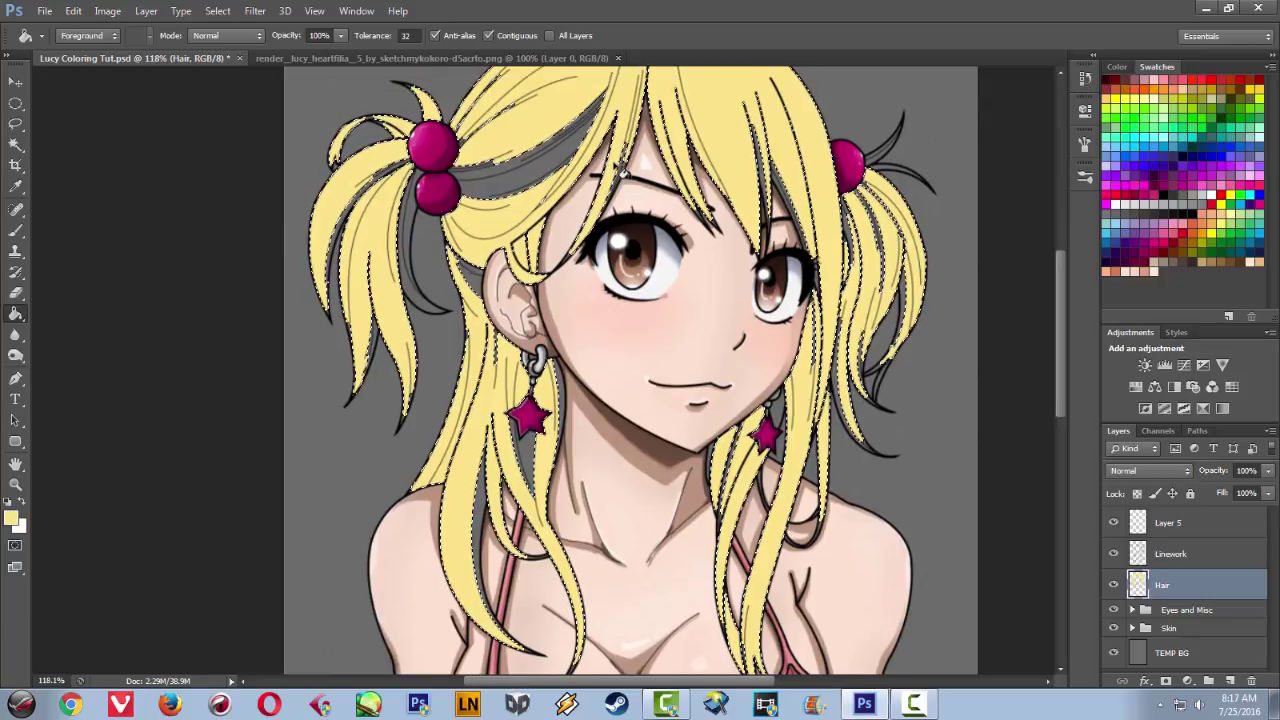
{"action": "scroll", "coordinate": [532, 180], "scroll_direction": "up", "scroll_amount": 2}
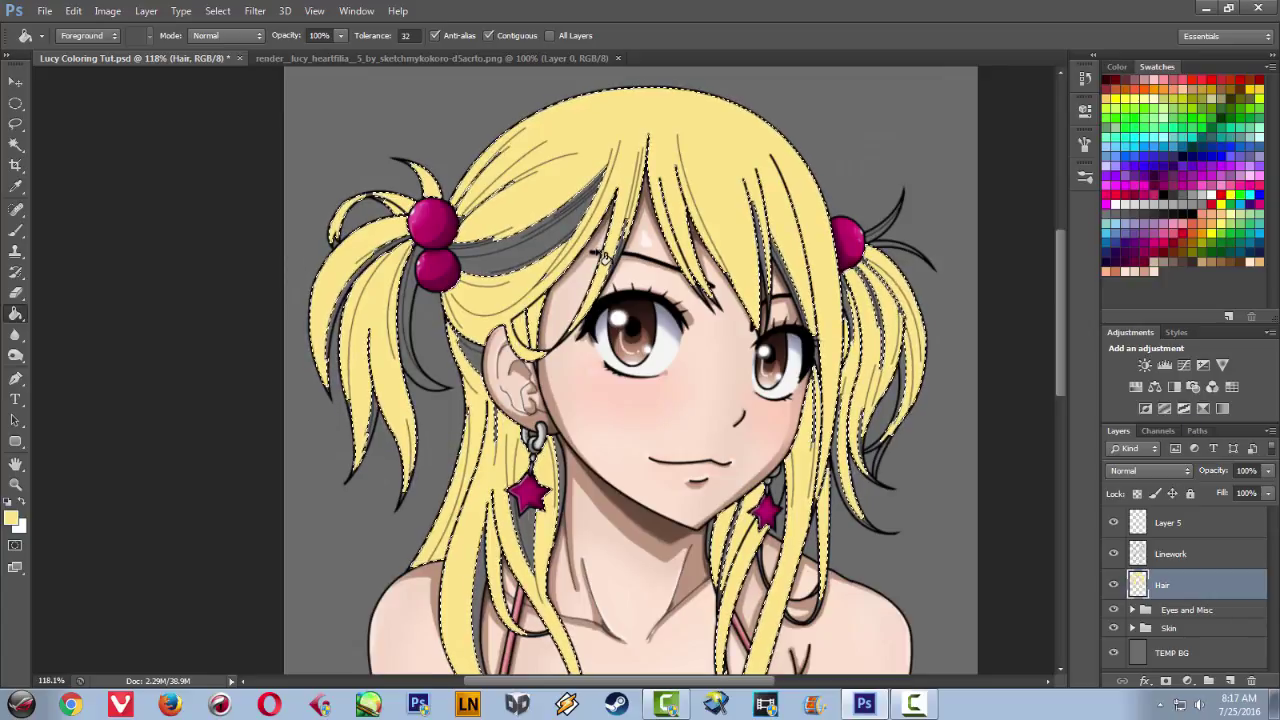
{"action": "scroll", "coordinate": [603, 254], "scroll_direction": "up", "scroll_amount": 5}
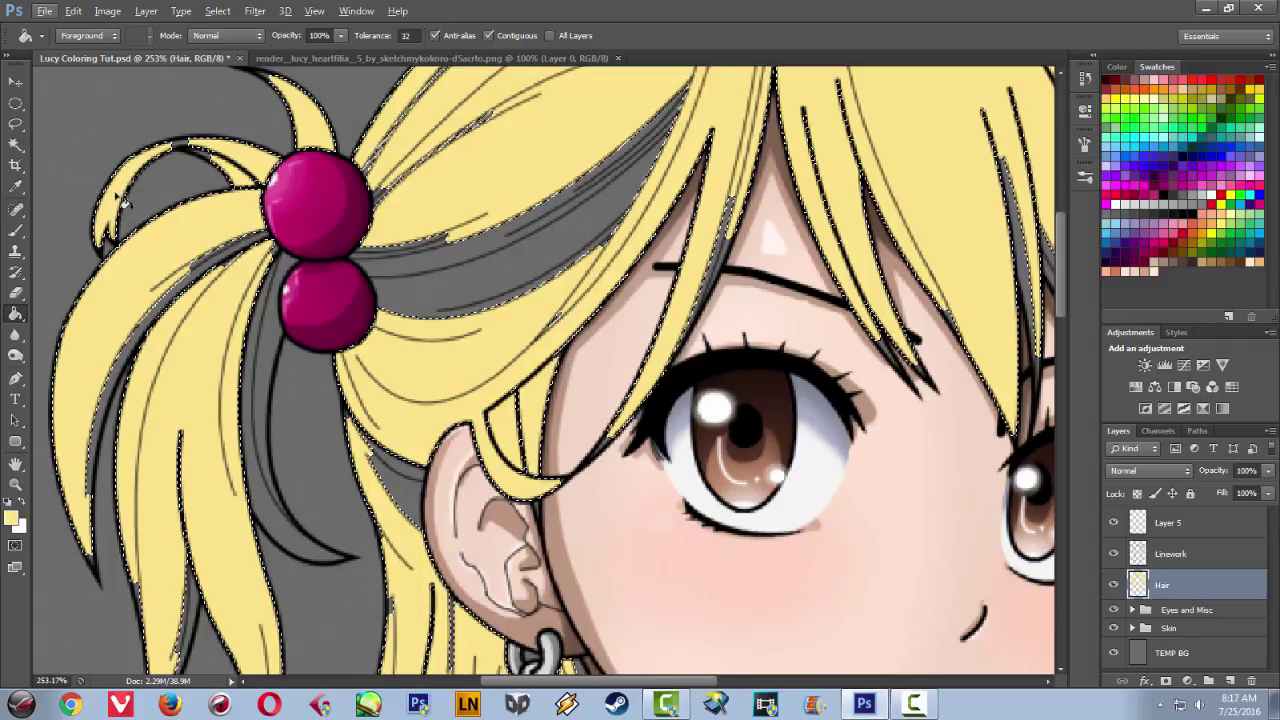
{"action": "left_click", "coordinate": [18, 234]}
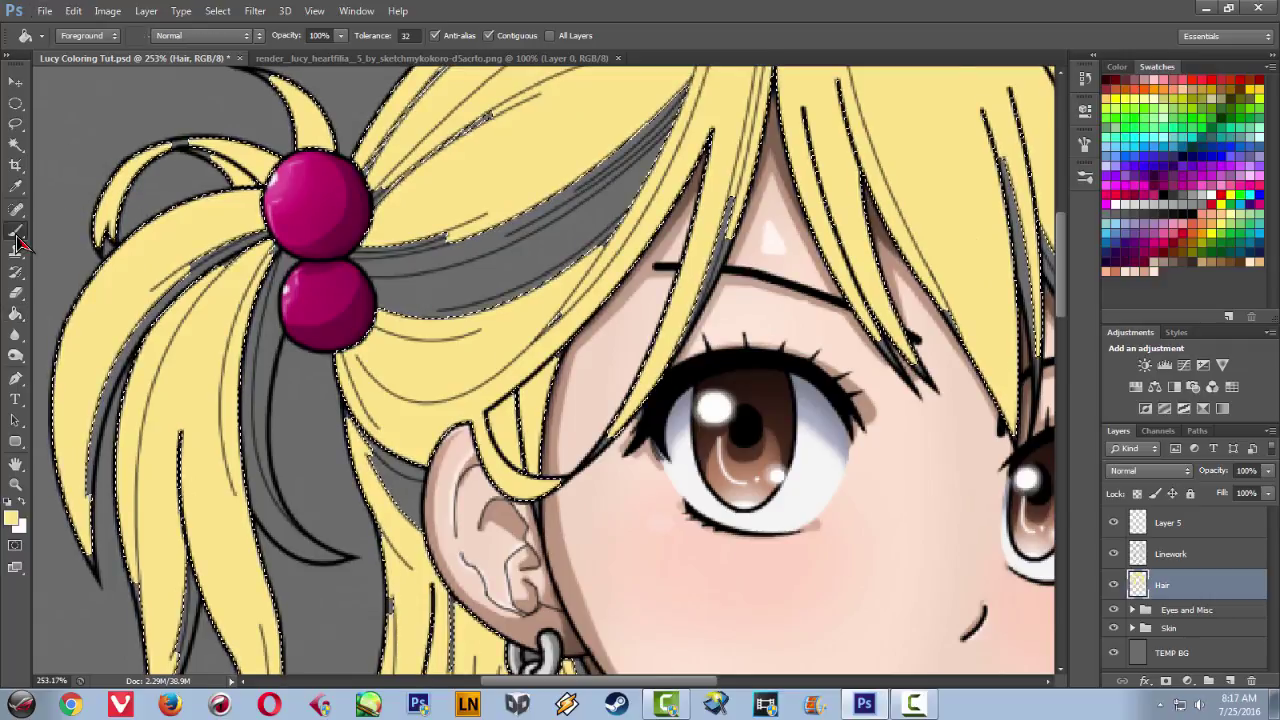
{"action": "left_click", "coordinate": [1085, 176]}
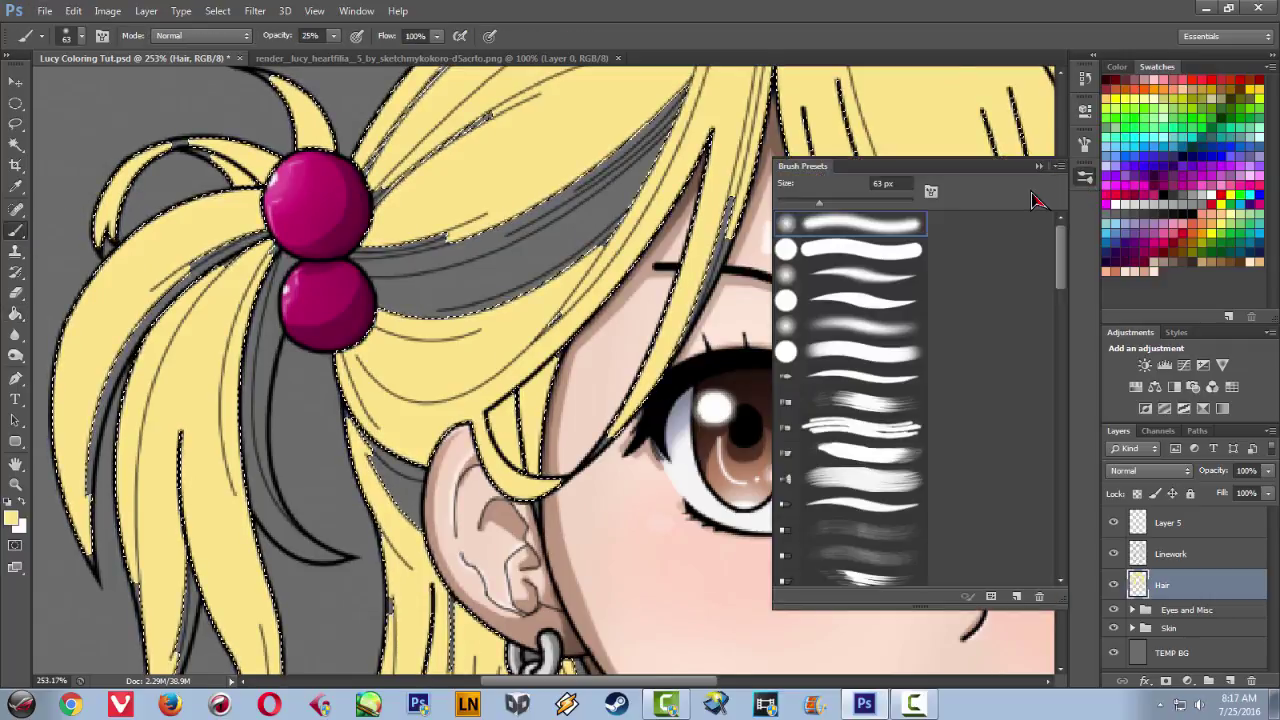
{"action": "left_click", "coordinate": [842, 250]}
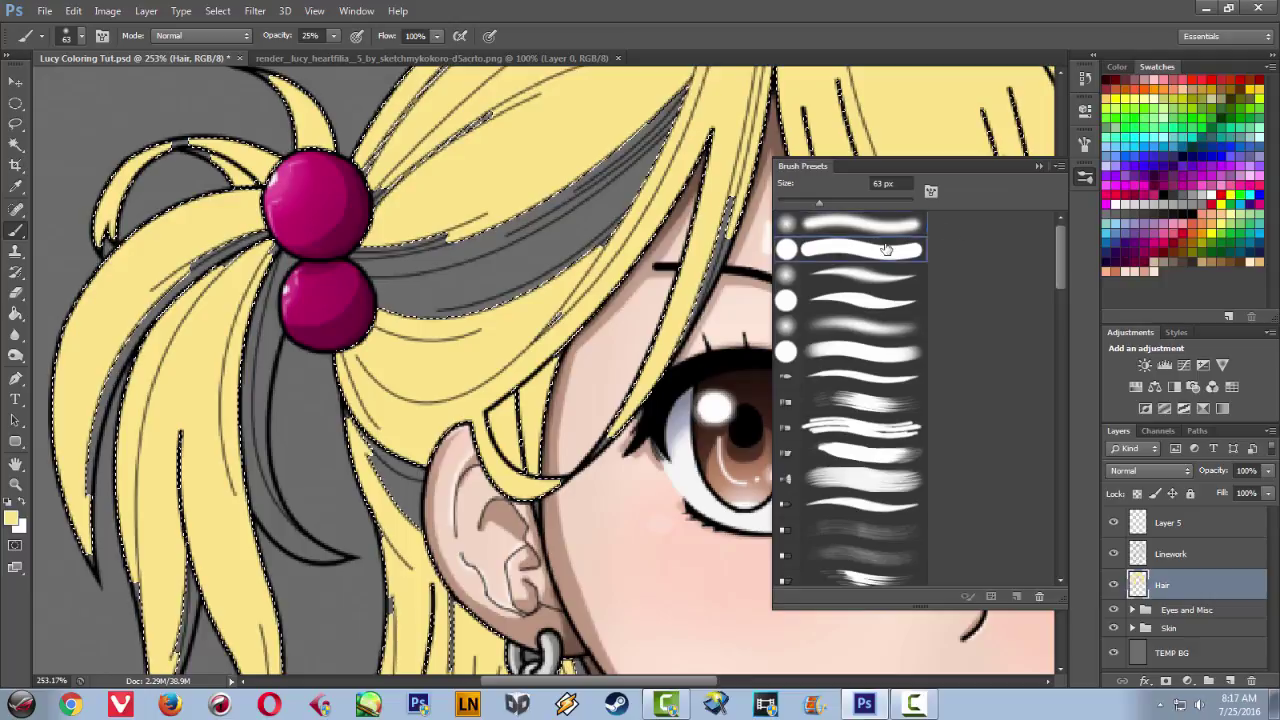
{"action": "left_click", "coordinate": [1039, 167]}
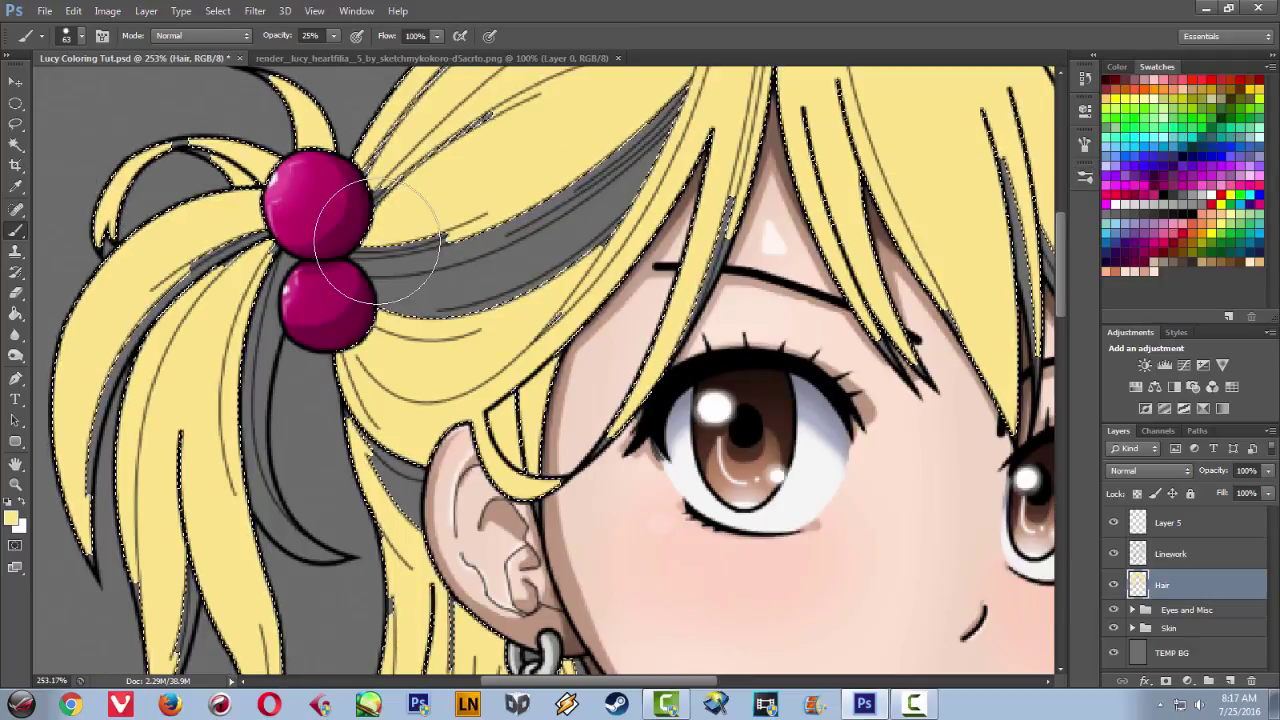
- Deselect the hair, reduce the Hard Round brush to 21 px and raise its opacity to 100%
{"action": "key", "text": "m"}
{"action": "key", "text": "ctrl+d"}
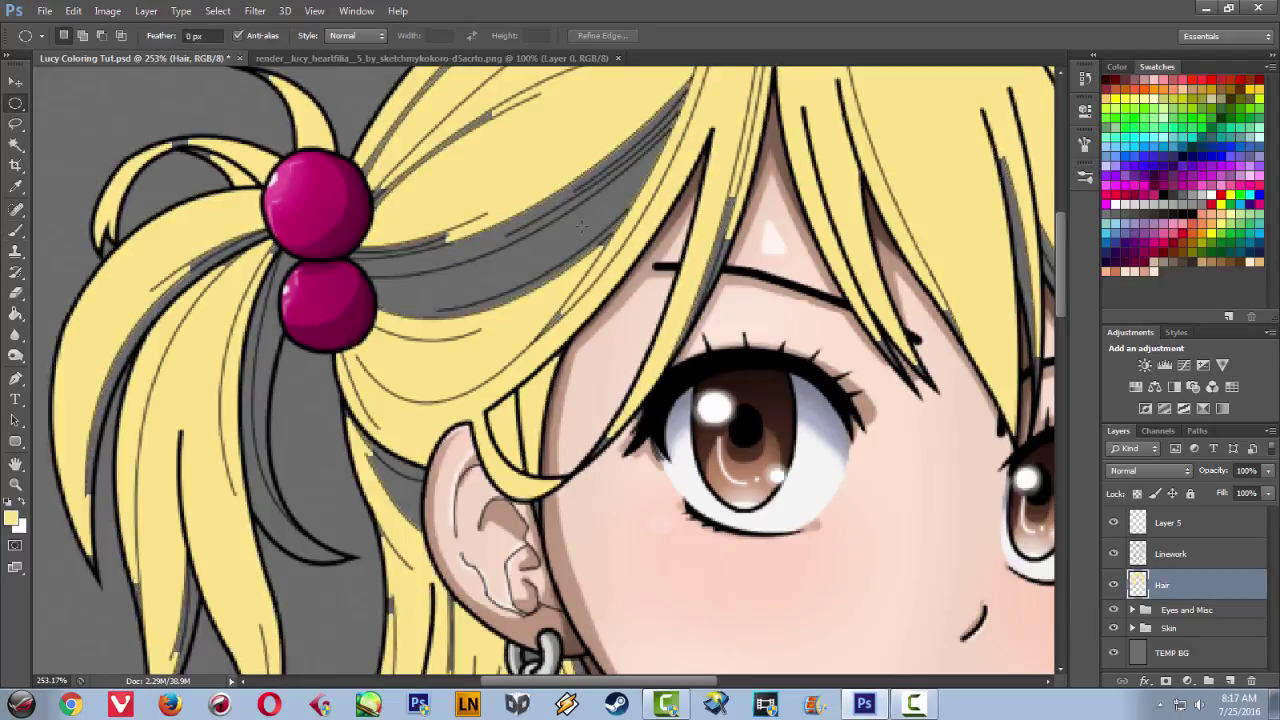
{"action": "key", "text": "b"}
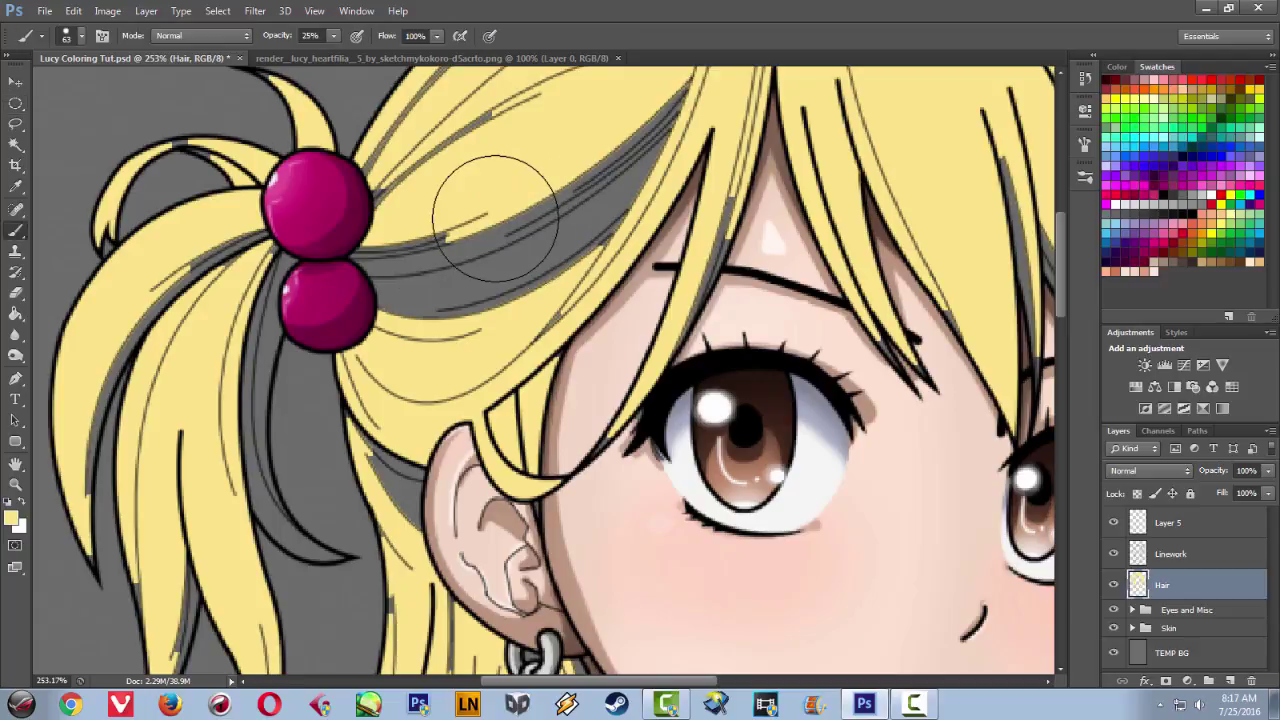
{"action": "left_click", "coordinate": [81, 40]}
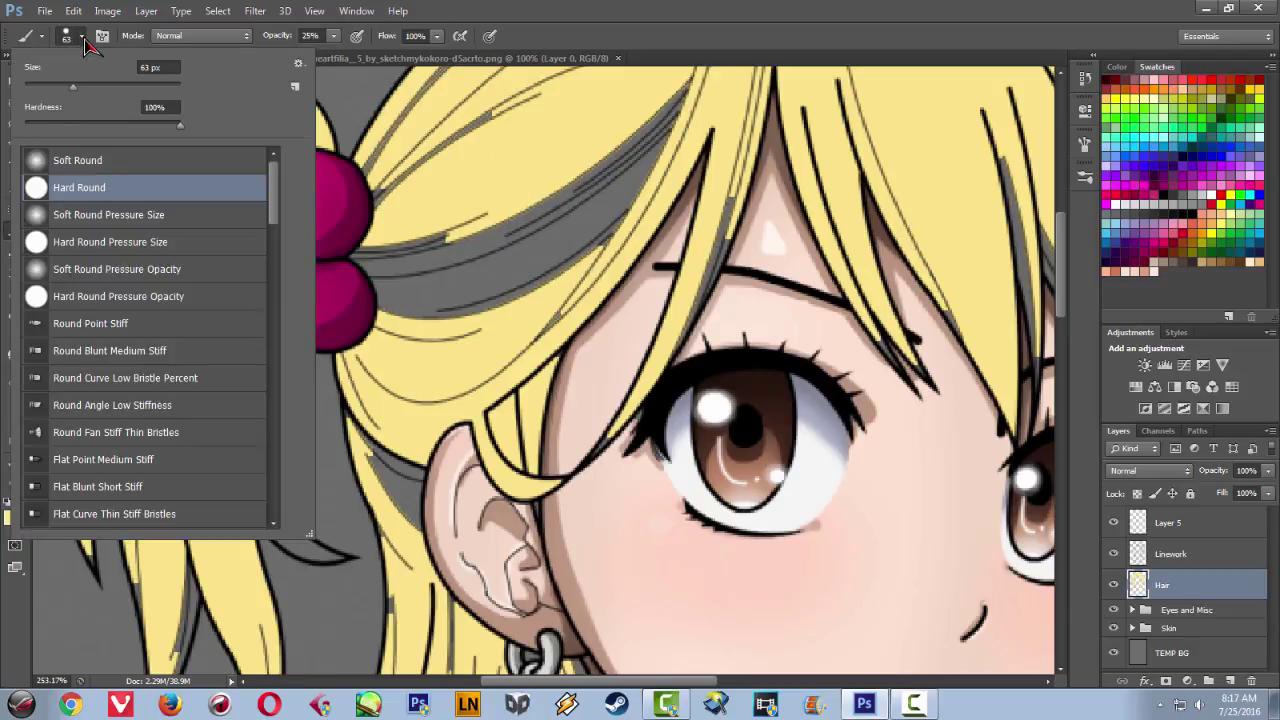
{"action": "left_click", "coordinate": [34, 88]}
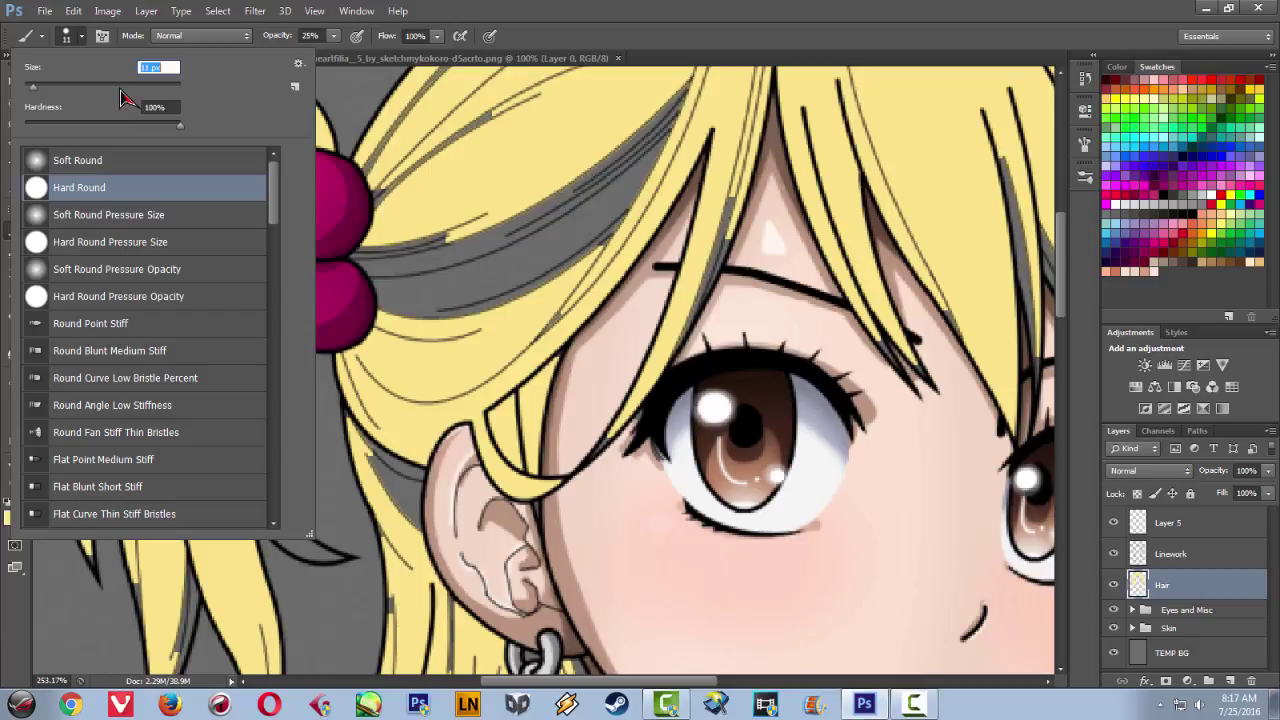
{"action": "left_click_drag", "start_coordinate": [479, 259], "coordinate": [478, 292]}
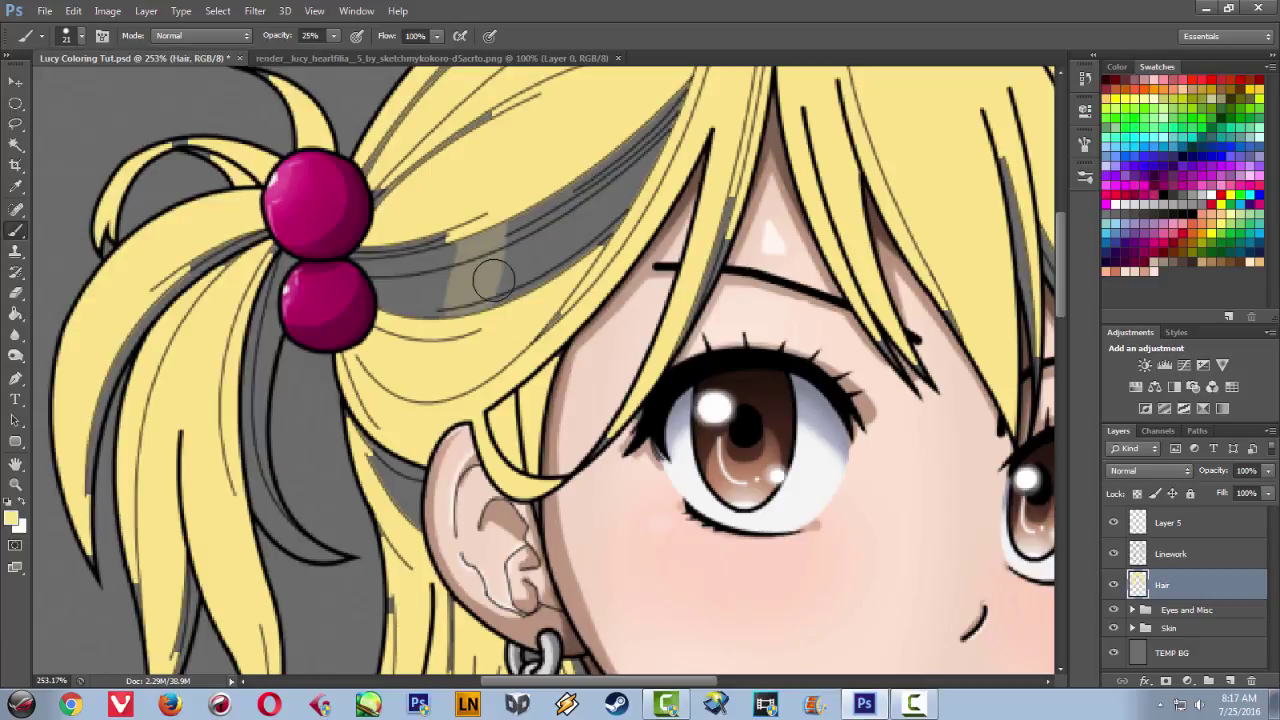
{"action": "left_click", "coordinate": [335, 38]}
- Paint light yellow over the gray gaps in the hair swept between the double beads and the bangs
{"action": "mouse_move", "coordinate": [479, 253]}
{"action": "left_mouse_down"}
{"action": "mouse_move", "coordinate": [472, 197]}
{"action": "mouse_move", "coordinate": [465, 257]}
{"action": "mouse_move", "coordinate": [448, 183]}
{"action": "mouse_move", "coordinate": [442, 225]}
{"action": "mouse_move", "coordinate": [502, 214]}
{"action": "mouse_move", "coordinate": [520, 196]}
{"action": "mouse_move", "coordinate": [533, 253]}
{"action": "mouse_move", "coordinate": [565, 203]}
{"action": "mouse_move", "coordinate": [614, 175]}
{"action": "mouse_move", "coordinate": [628, 196]}
{"action": "mouse_move", "coordinate": [625, 163]}
{"action": "mouse_move", "coordinate": [401, 283]}
{"action": "mouse_move", "coordinate": [386, 255]}
{"action": "mouse_move", "coordinate": [374, 262]}
{"action": "mouse_move", "coordinate": [377, 158]}
{"action": "left_mouse_up"}
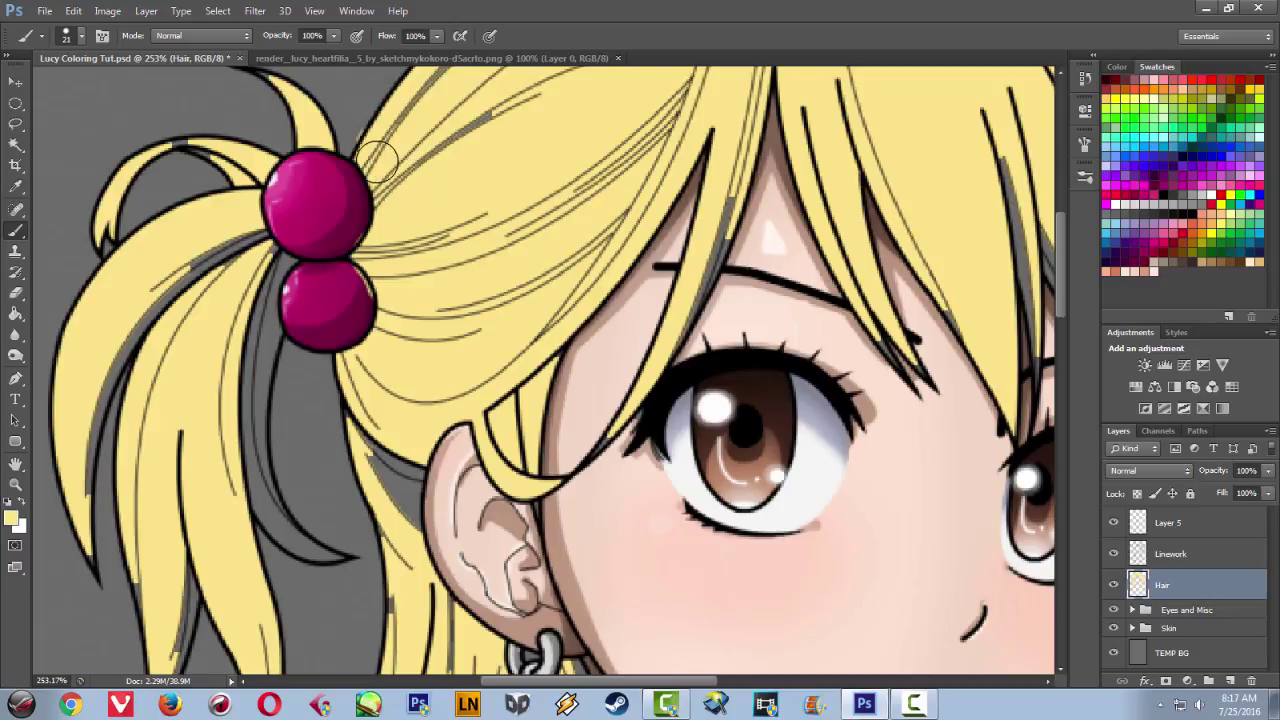
{"action": "mouse_move", "coordinate": [514, 177]}
{"action": "left_mouse_down"}
{"action": "mouse_move", "coordinate": [643, 291]}
{"action": "mouse_move", "coordinate": [729, 254]}
{"action": "left_mouse_up"}
{"action": "mouse_move", "coordinate": [479, 265]}
{"action": "left_mouse_down"}
{"action": "mouse_move", "coordinate": [412, 241]}
{"action": "mouse_move", "coordinate": [521, 178]}
{"action": "mouse_move", "coordinate": [473, 146]}
{"action": "mouse_move", "coordinate": [565, 170]}
{"action": "left_mouse_up"}
{"action": "mouse_move", "coordinate": [692, 175]}
{"action": "left_mouse_down"}
{"action": "mouse_move", "coordinate": [628, 240]}
{"action": "mouse_move", "coordinate": [631, 210]}
{"action": "left_mouse_up"}
- Paint light yellow over the gaps in the loose loops and upper pigtail strands around the double beads
{"action": "left_click_drag", "start_coordinate": [393, 251], "coordinate": [366, 316]}
{"action": "mouse_move", "coordinate": [490, 338]}
{"action": "left_mouse_down"}
{"action": "mouse_move", "coordinate": [449, 354]}
{"action": "mouse_move", "coordinate": [336, 446]}
{"action": "left_mouse_up"}
{"action": "mouse_move", "coordinate": [503, 315]}
{"action": "left_mouse_down"}
{"action": "mouse_move", "coordinate": [312, 551]}
{"action": "mouse_move", "coordinate": [306, 606]}
{"action": "mouse_move", "coordinate": [317, 586]}
{"action": "left_mouse_up"}
- Paint light yellow over the gray gaps at the tips of the hanging pigtail strands below the double beads
{"action": "key", "text": "space"}
{"action": "left_click_drag", "start_coordinate": [349, 520], "coordinate": [364, 458]}
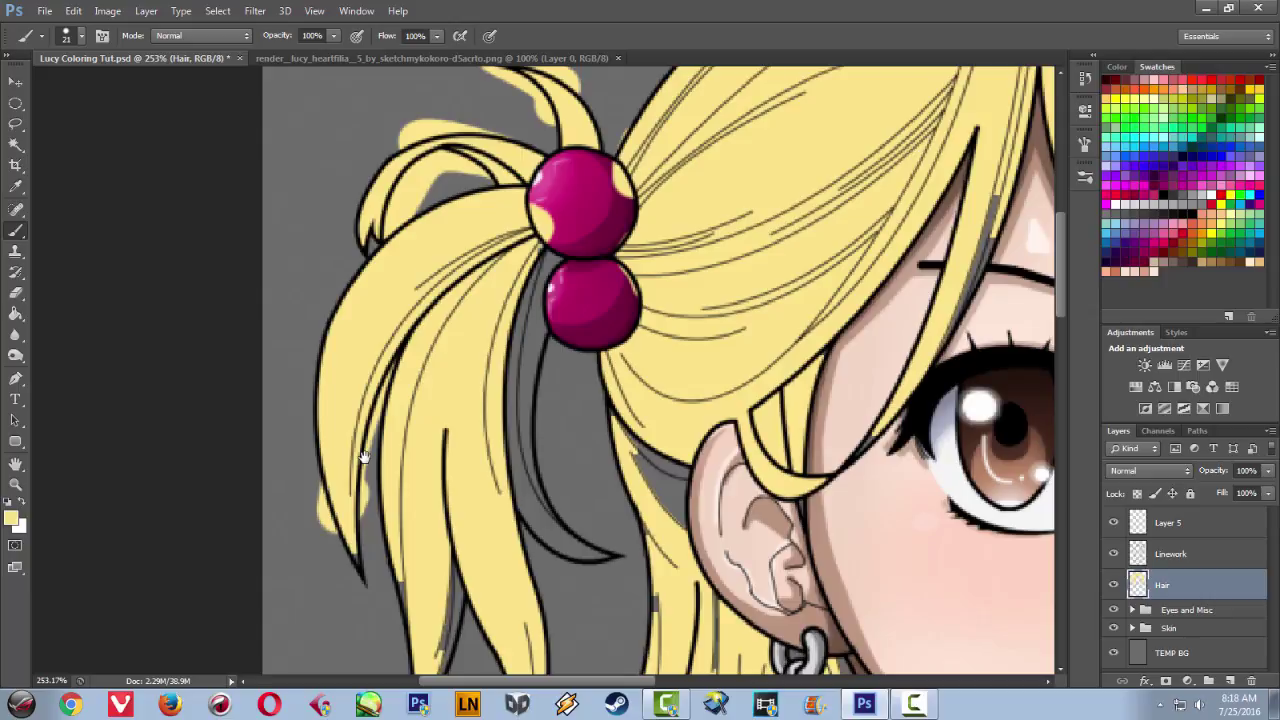
{"action": "scroll", "coordinate": [363, 456], "scroll_direction": "down", "scroll_amount": 3}
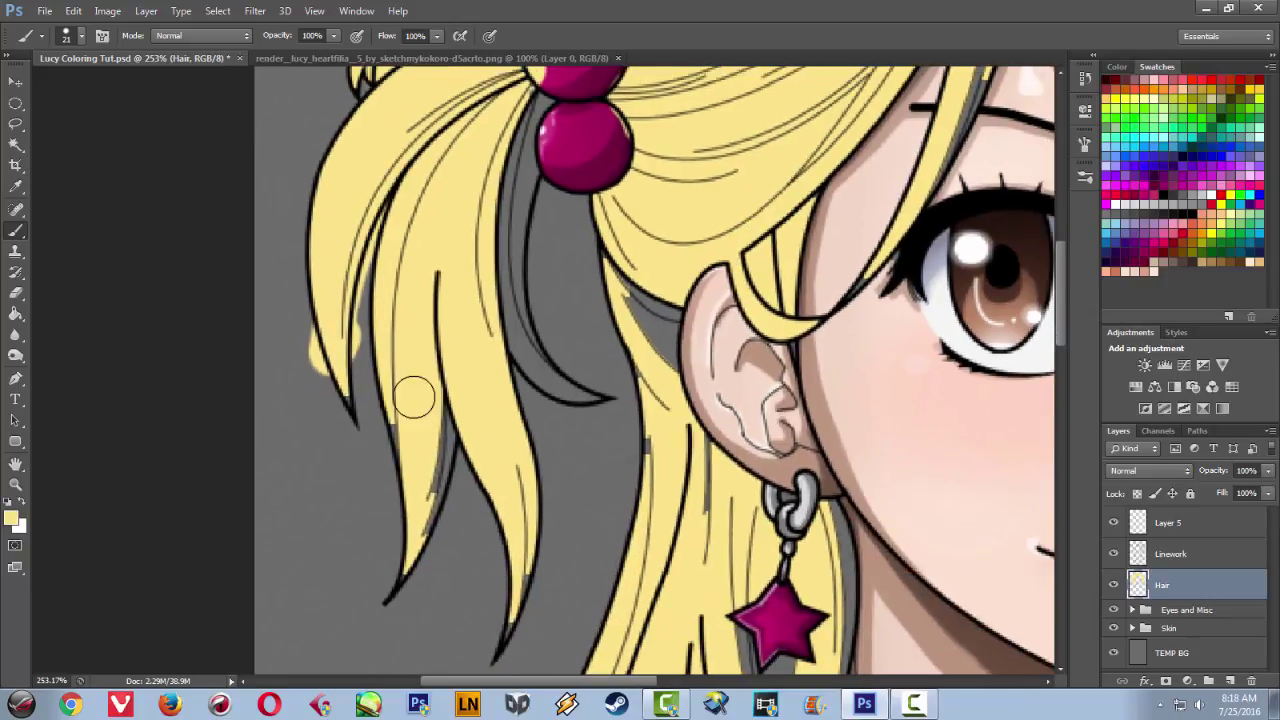
{"action": "left_click_drag", "start_coordinate": [344, 396], "coordinate": [362, 358]}
{"action": "left_click_drag", "start_coordinate": [428, 486], "coordinate": [415, 563]}
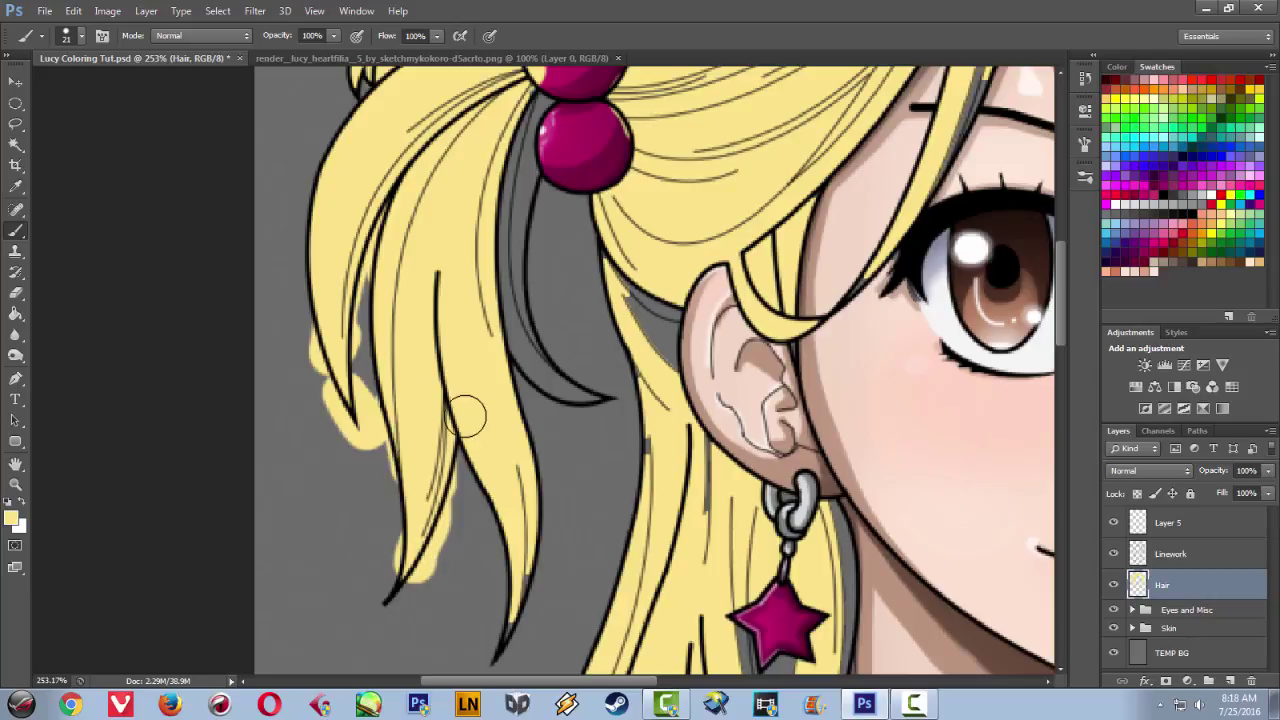
{"action": "left_click_drag", "start_coordinate": [412, 588], "coordinate": [410, 598]}
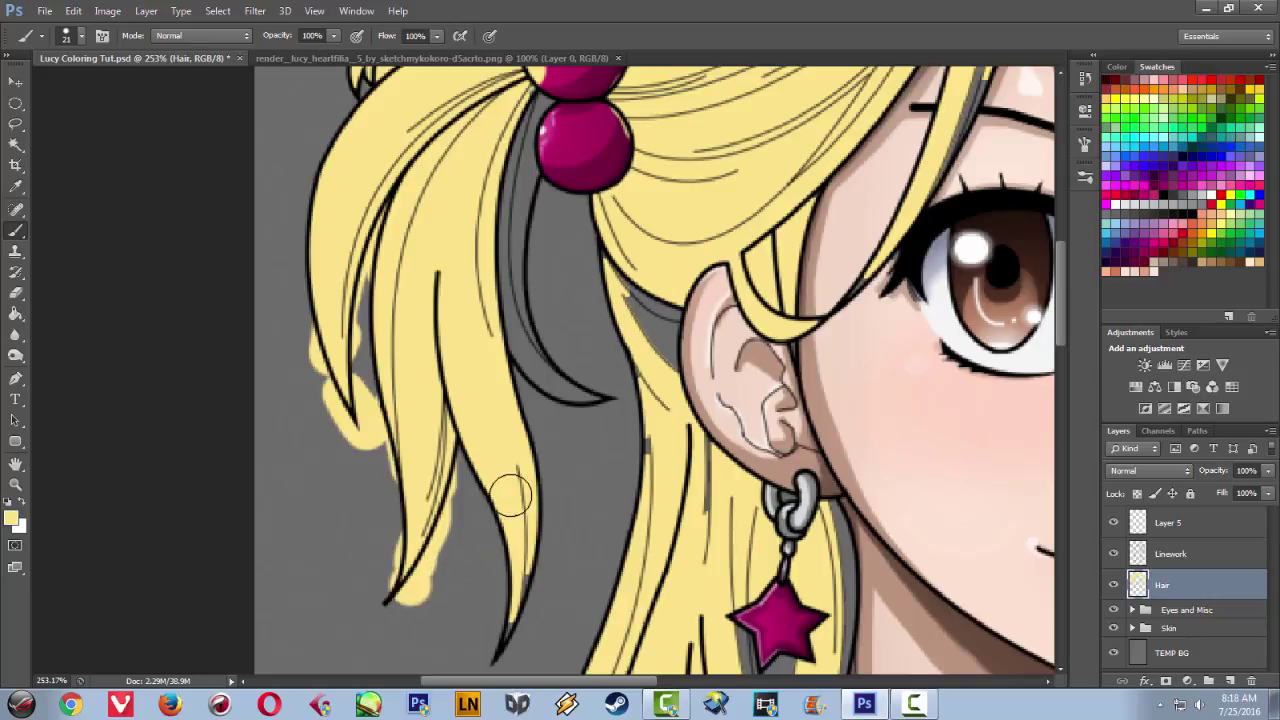
- Reduce the brush to 13 px and fill the longest pigtail strand's tip and the thin curled strand below the double beads with light yellow
{"action": "left_click", "coordinate": [1084, 180]}
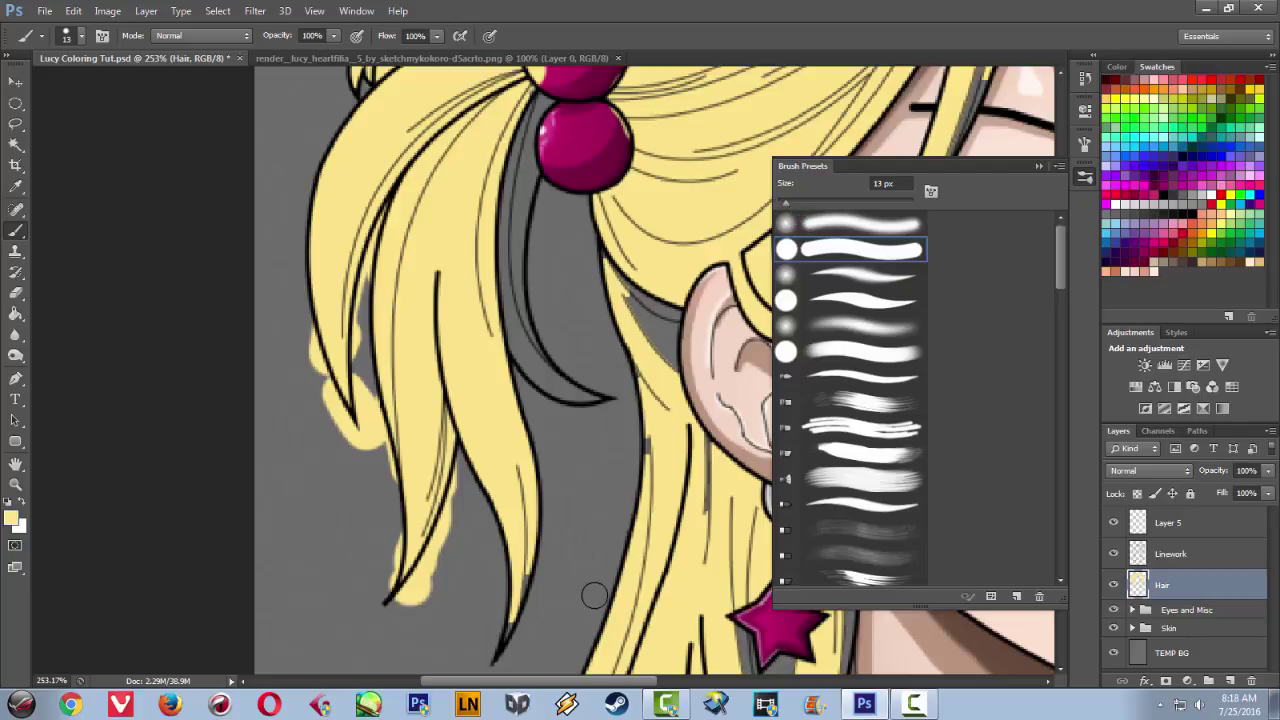
{"action": "mouse_move", "coordinate": [516, 541]}
{"action": "left_mouse_down"}
{"action": "mouse_move", "coordinate": [512, 625]}
{"action": "mouse_move", "coordinate": [494, 597]}
{"action": "left_mouse_up"}
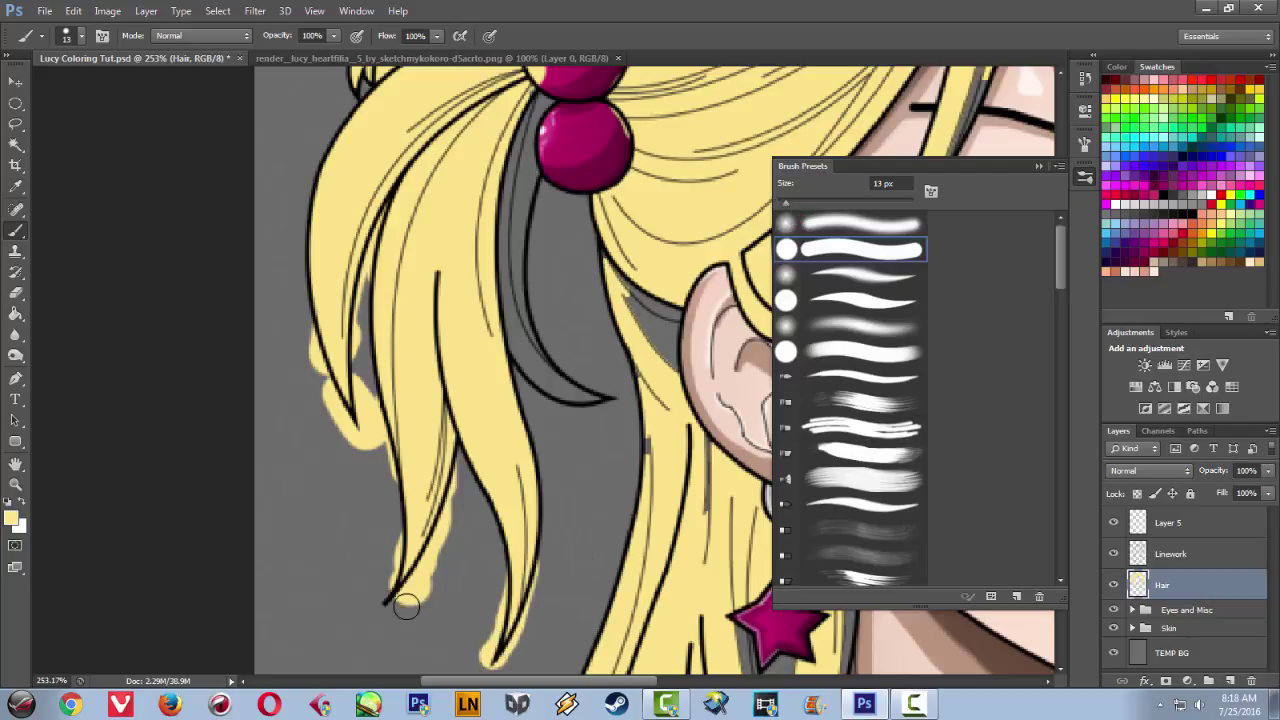
{"action": "mouse_move", "coordinate": [514, 372]}
{"action": "left_mouse_down"}
{"action": "mouse_move", "coordinate": [511, 486]}
{"action": "mouse_move", "coordinate": [527, 522]}
{"action": "left_mouse_up"}
{"action": "mouse_move", "coordinate": [564, 231]}
{"action": "left_mouse_down"}
{"action": "mouse_move", "coordinate": [535, 332]}
{"action": "mouse_move", "coordinate": [550, 278]}
{"action": "left_mouse_up"}
{"action": "mouse_move", "coordinate": [518, 402]}
{"action": "left_mouse_down"}
{"action": "mouse_move", "coordinate": [537, 325]}
{"action": "mouse_move", "coordinate": [530, 444]}
{"action": "mouse_move", "coordinate": [535, 345]}
{"action": "mouse_move", "coordinate": [559, 536]}
{"action": "mouse_move", "coordinate": [532, 501]}
{"action": "mouse_move", "coordinate": [607, 542]}
{"action": "mouse_move", "coordinate": [559, 544]}
{"action": "mouse_move", "coordinate": [520, 500]}
{"action": "left_mouse_up"}
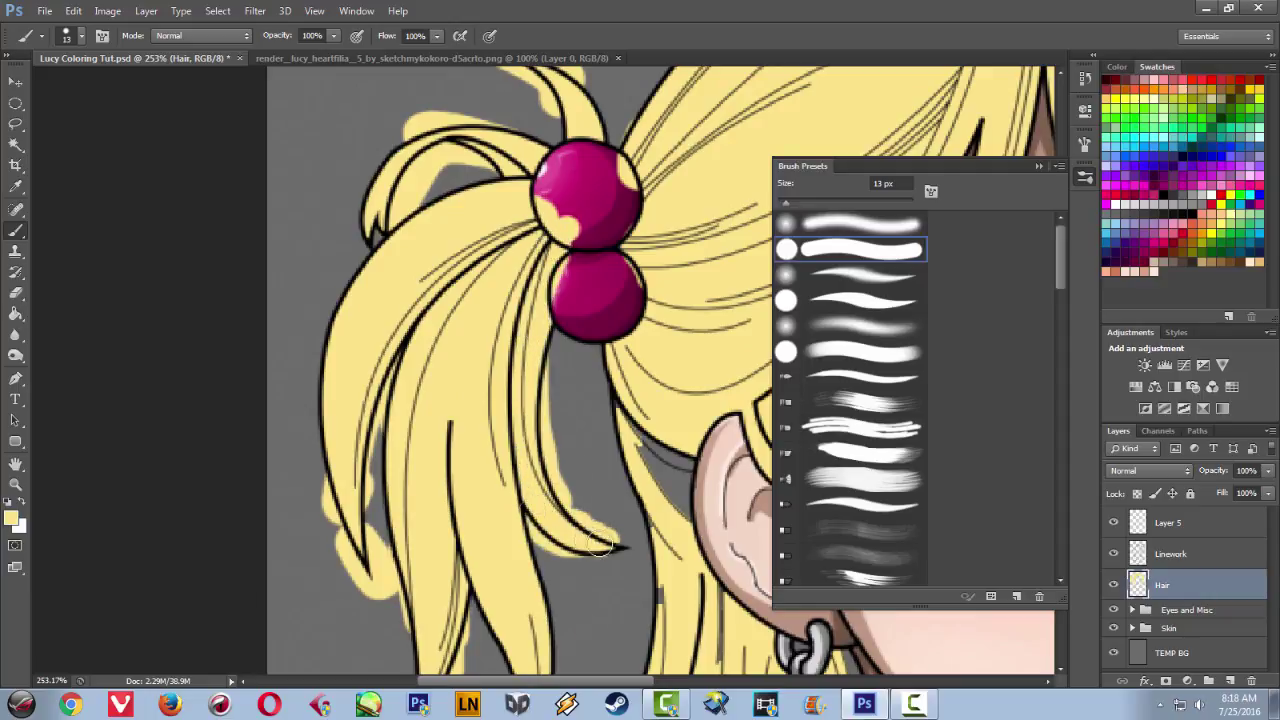
- Paint light yellow over the gaps in the hair behind the ear and along the neck beside the full star earring
{"action": "mouse_move", "coordinate": [626, 388]}
{"action": "left_mouse_down"}
{"action": "mouse_move", "coordinate": [665, 495]}
{"action": "mouse_move", "coordinate": [675, 466]}
{"action": "left_mouse_up"}
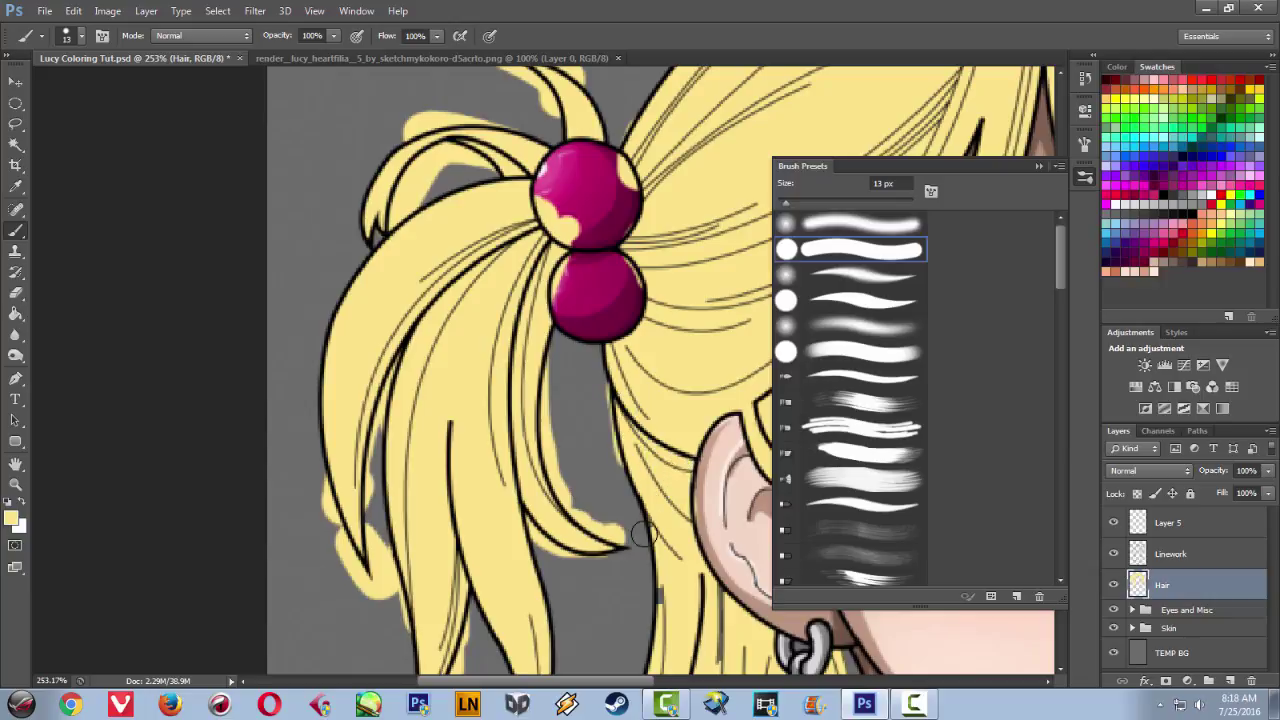
{"action": "scroll", "coordinate": [625, 510], "scroll_direction": "down", "scroll_amount": 3}
{"action": "scroll", "coordinate": [625, 510], "scroll_direction": "right", "scroll_amount": 1}
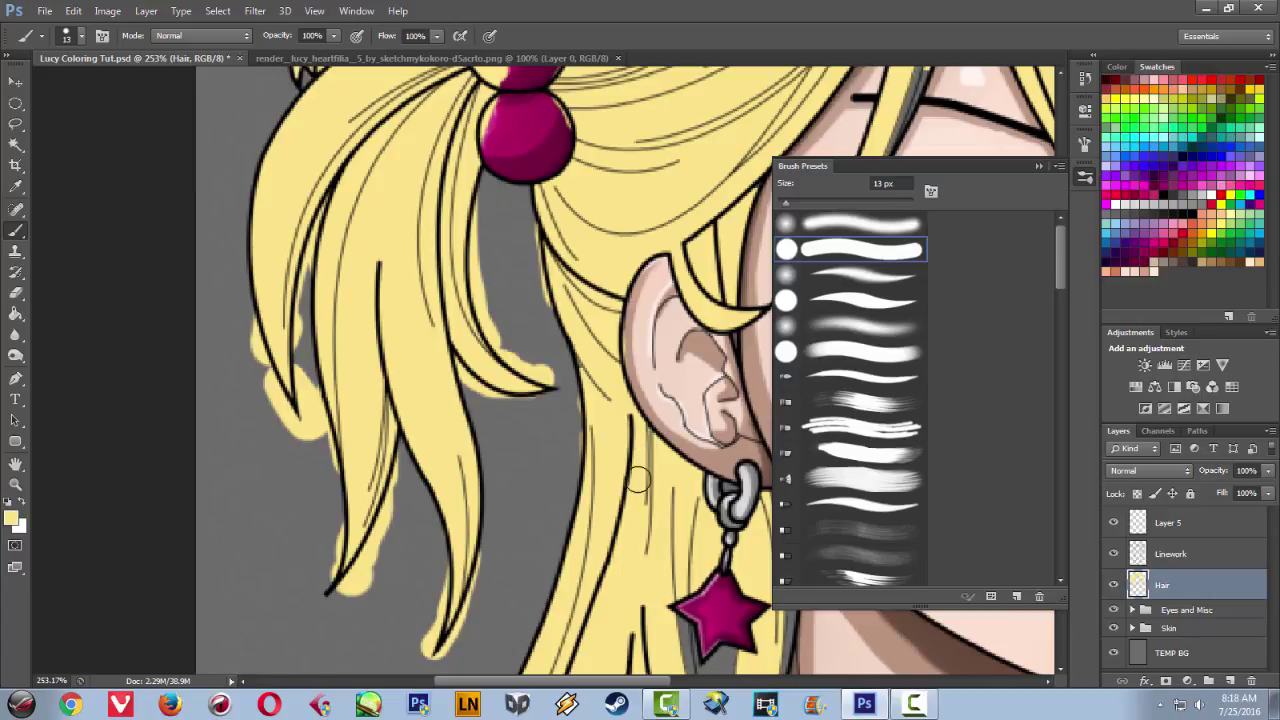
{"action": "scroll", "coordinate": [600, 407], "scroll_direction": "down", "scroll_amount": 5}
{"action": "scroll", "coordinate": [600, 407], "scroll_direction": "right", "scroll_amount": 1}
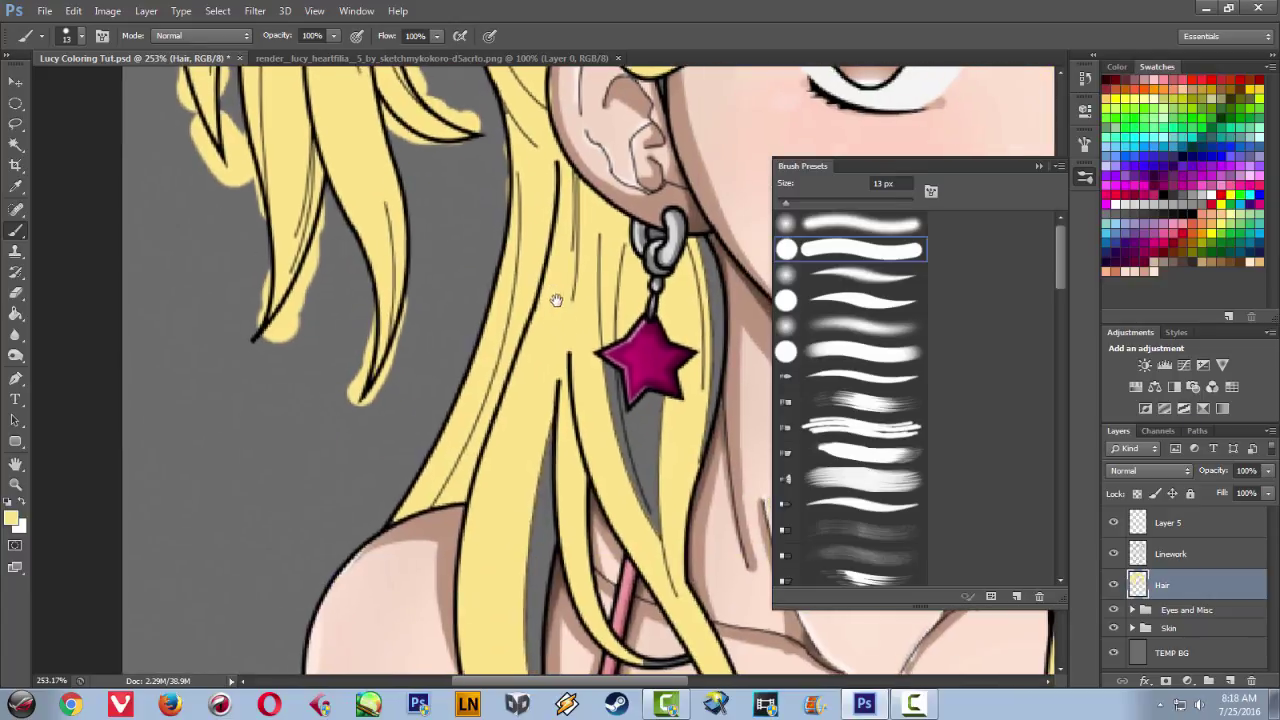
{"action": "mouse_move", "coordinate": [598, 378]}
{"action": "left_mouse_down"}
{"action": "mouse_move", "coordinate": [653, 522]}
{"action": "mouse_move", "coordinate": [638, 432]}
{"action": "mouse_move", "coordinate": [609, 494]}
{"action": "mouse_move", "coordinate": [579, 505]}
{"action": "left_mouse_up"}
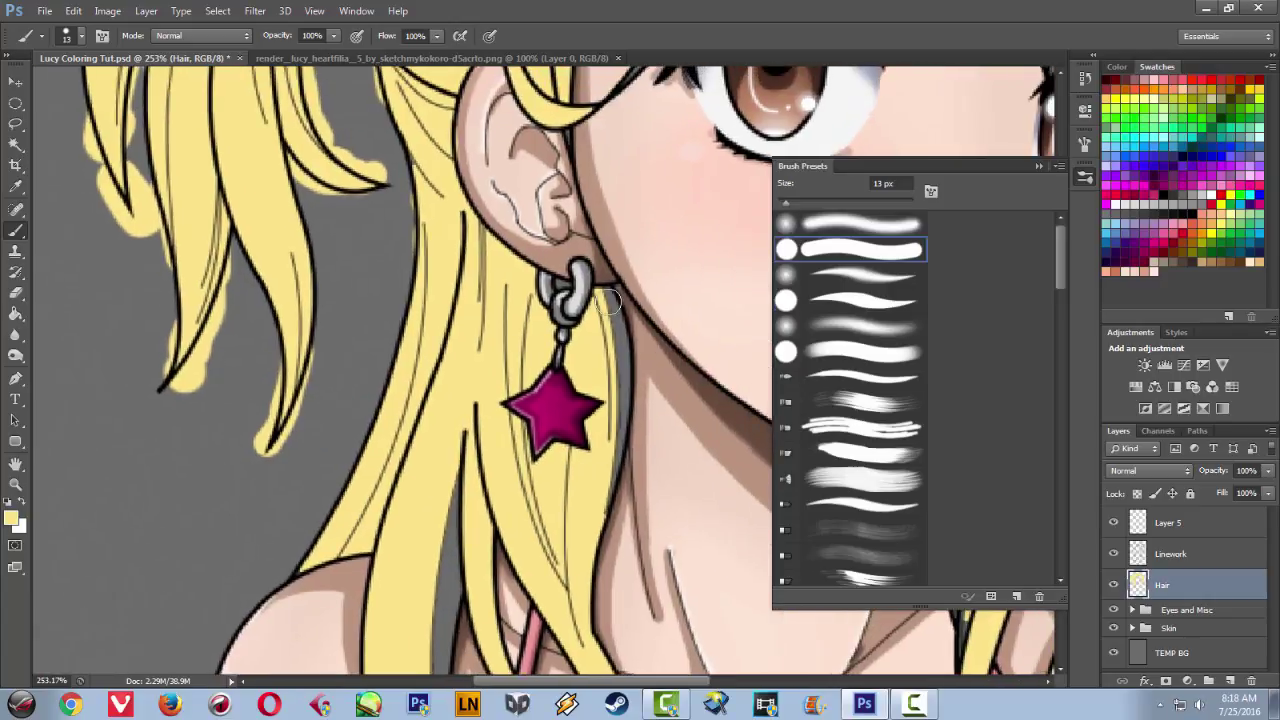
{"action": "mouse_move", "coordinate": [613, 296]}
{"action": "left_mouse_down"}
{"action": "mouse_move", "coordinate": [632, 425]}
{"action": "mouse_move", "coordinate": [618, 488]}
{"action": "mouse_move", "coordinate": [611, 474]}
{"action": "left_mouse_up"}
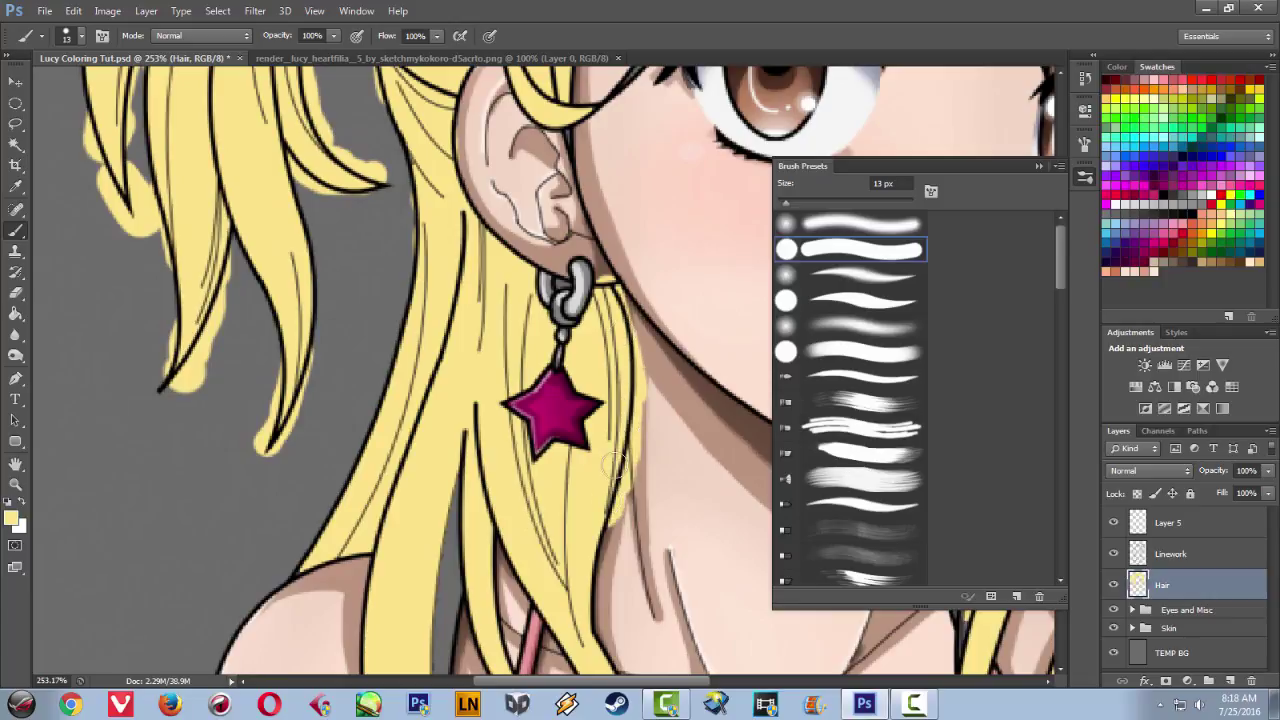
- Fill the gaps in the long strand over the shoulder, the small loop crossing the strap and the curved tip on the chest
{"action": "scroll", "coordinate": [590, 300], "scroll_direction": "down", "scroll_amount": 5}
{"action": "scroll", "coordinate": [590, 300], "scroll_direction": "left", "scroll_amount": 1}
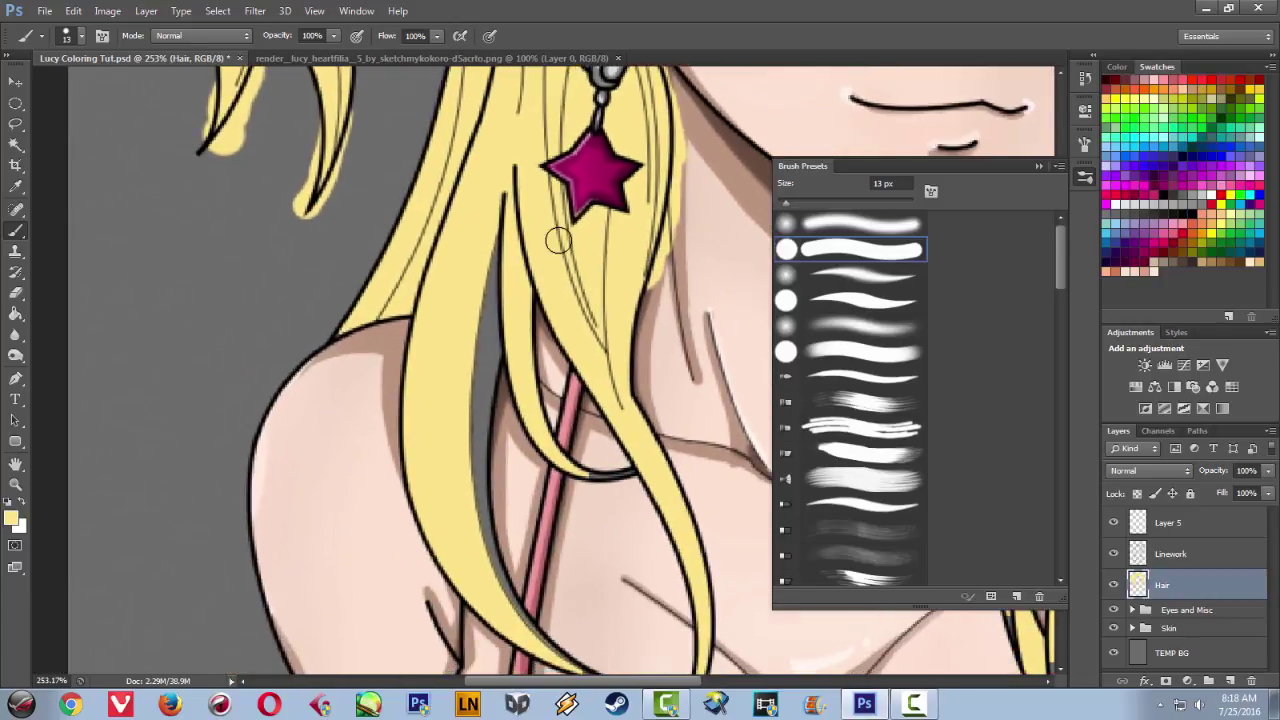
{"action": "mouse_move", "coordinate": [507, 204]}
{"action": "left_mouse_down"}
{"action": "mouse_move", "coordinate": [473, 380]}
{"action": "mouse_move", "coordinate": [478, 408]}
{"action": "mouse_move", "coordinate": [485, 370]}
{"action": "mouse_move", "coordinate": [474, 490]}
{"action": "mouse_move", "coordinate": [509, 586]}
{"action": "left_mouse_up"}
{"action": "left_click_drag", "start_coordinate": [499, 515], "coordinate": [459, 366]}
{"action": "left_click_drag", "start_coordinate": [485, 476], "coordinate": [555, 540]}
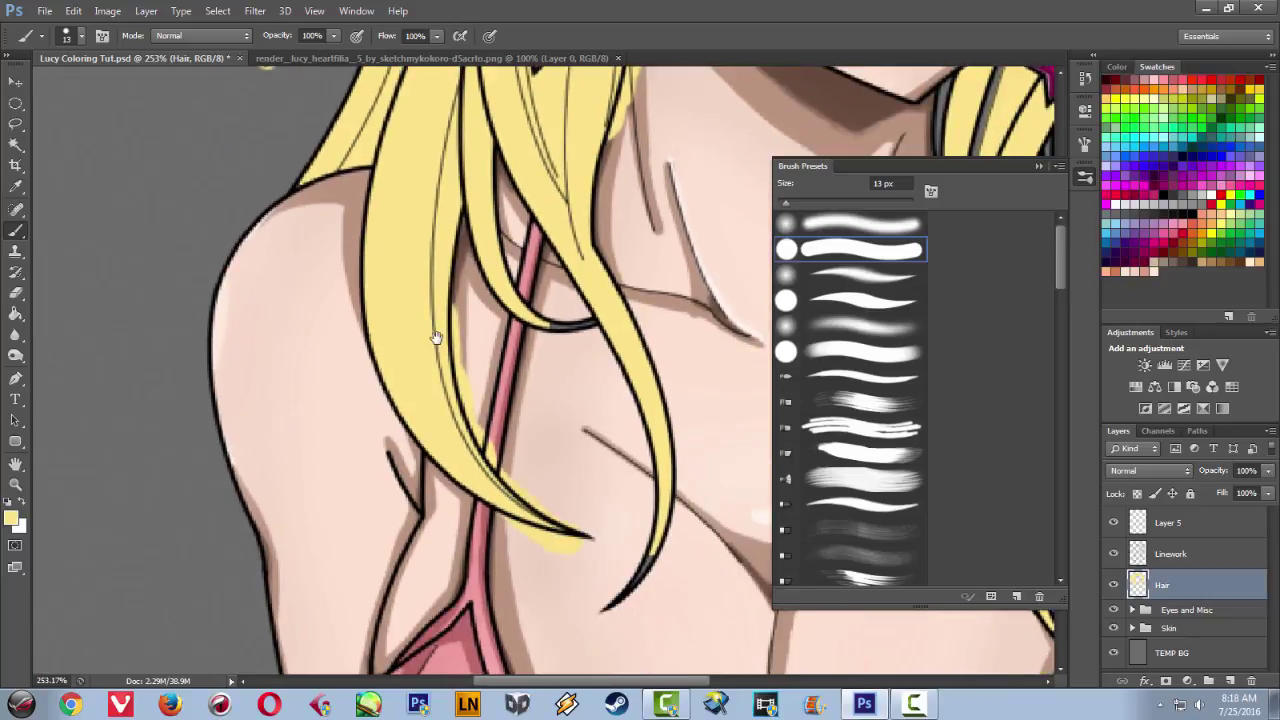
{"action": "scroll", "coordinate": [450, 378], "scroll_direction": "up", "scroll_amount": 3}
{"action": "scroll", "coordinate": [450, 378], "scroll_direction": "left", "scroll_amount": 1}
{"action": "scroll", "coordinate": [530, 400], "scroll_direction": "down", "scroll_amount": 2}
{"action": "scroll", "coordinate": [530, 400], "scroll_direction": "right", "scroll_amount": 2}
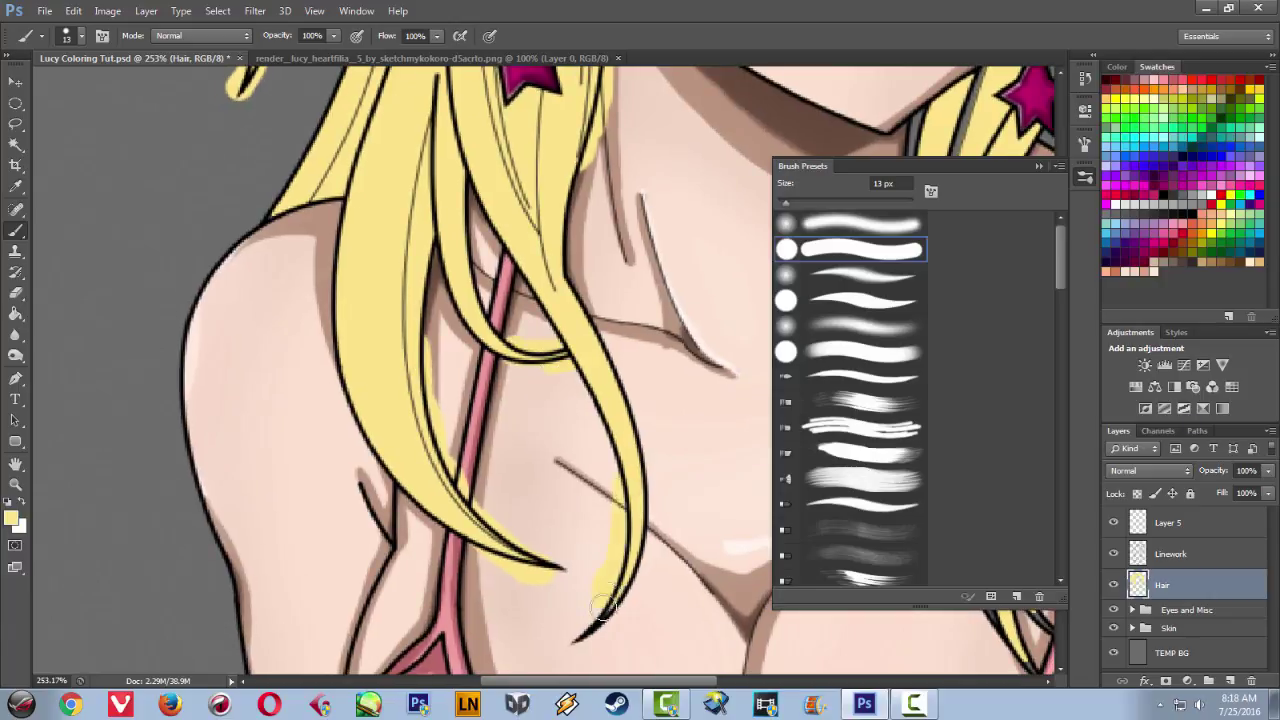
- Collapse the brush presets and paint light yellow into the pointed strand tips over the opposite side's pink top
{"action": "left_click", "coordinate": [1039, 167]}
{"action": "left_click_drag", "start_coordinate": [751, 431], "coordinate": [547, 481]}
{"action": "mouse_move", "coordinate": [732, 163]}
{"action": "left_mouse_down"}
{"action": "mouse_move", "coordinate": [719, 168]}
{"action": "mouse_move", "coordinate": [781, 124]}
{"action": "mouse_move", "coordinate": [730, 314]}
{"action": "left_mouse_up"}
{"action": "left_click_drag", "start_coordinate": [711, 467], "coordinate": [631, 282]}
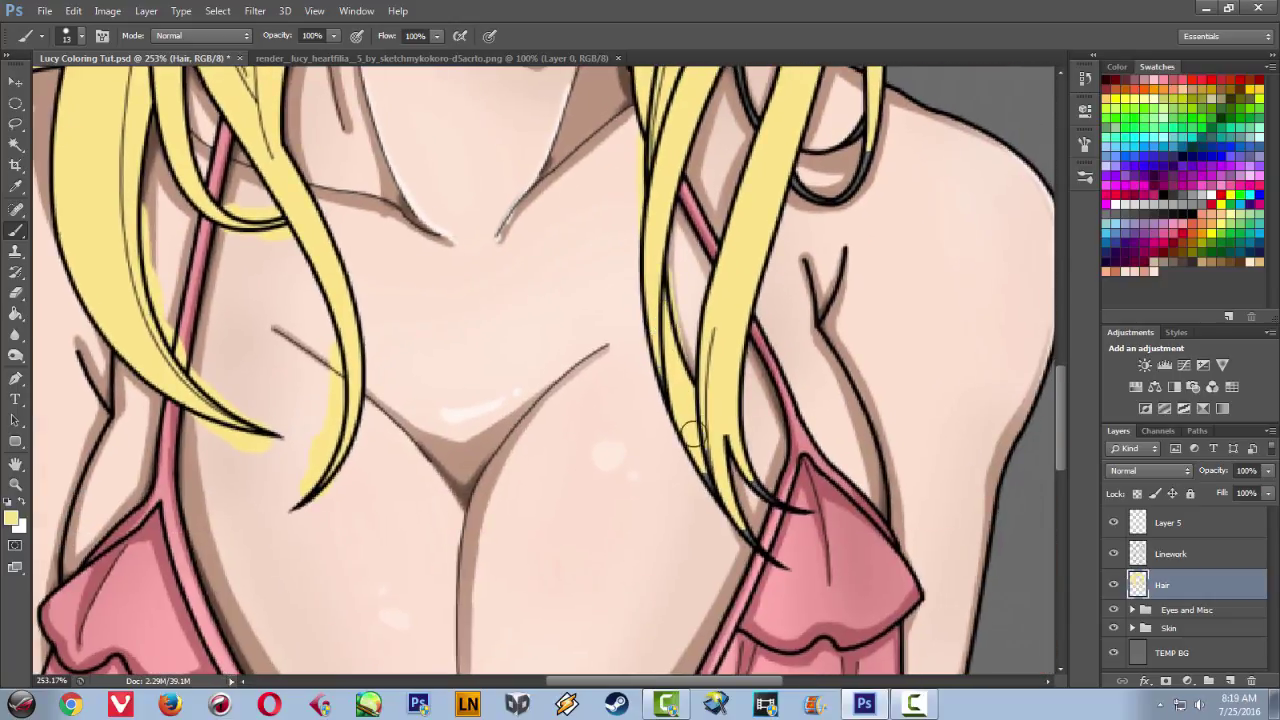
{"action": "left_click_drag", "start_coordinate": [685, 421], "coordinate": [769, 546]}
{"action": "mouse_move", "coordinate": [733, 486]}
{"action": "left_mouse_down"}
{"action": "mouse_move", "coordinate": [797, 513]}
{"action": "mouse_move", "coordinate": [728, 484]}
{"action": "mouse_move", "coordinate": [746, 536]}
{"action": "mouse_move", "coordinate": [778, 567]}
{"action": "left_mouse_up"}
- Paint light yellow into the looped strand on the opposite shoulder and the gaps around the star earring there
{"action": "left_click_drag", "start_coordinate": [724, 323], "coordinate": [680, 500]}
{"action": "mouse_move", "coordinate": [698, 201]}
{"action": "left_mouse_down"}
{"action": "mouse_move", "coordinate": [726, 312]}
{"action": "mouse_move", "coordinate": [805, 310]}
{"action": "mouse_move", "coordinate": [743, 345]}
{"action": "mouse_move", "coordinate": [785, 370]}
{"action": "mouse_move", "coordinate": [830, 325]}
{"action": "mouse_move", "coordinate": [805, 376]}
{"action": "mouse_move", "coordinate": [767, 372]}
{"action": "left_mouse_up"}
{"action": "left_click_drag", "start_coordinate": [784, 274], "coordinate": [696, 483]}
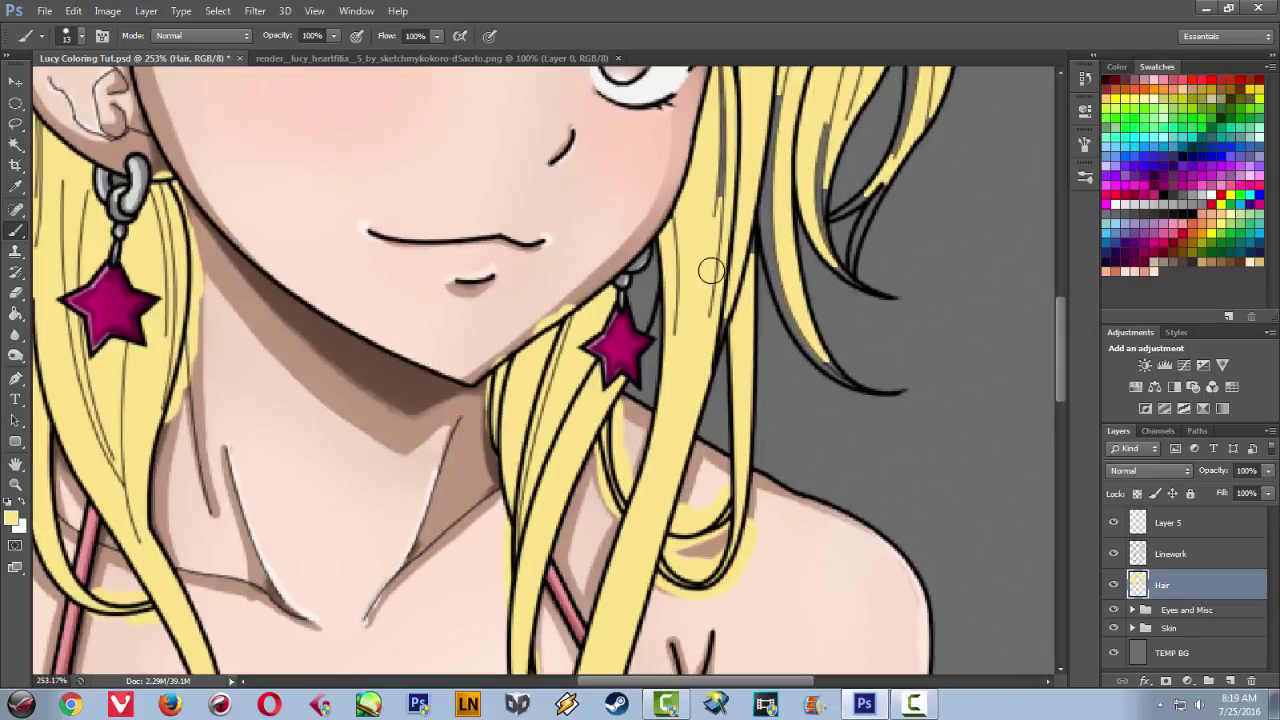
{"action": "mouse_move", "coordinate": [665, 232]}
{"action": "left_mouse_down"}
{"action": "mouse_move", "coordinate": [628, 335]}
{"action": "mouse_move", "coordinate": [641, 256]}
{"action": "left_mouse_up"}
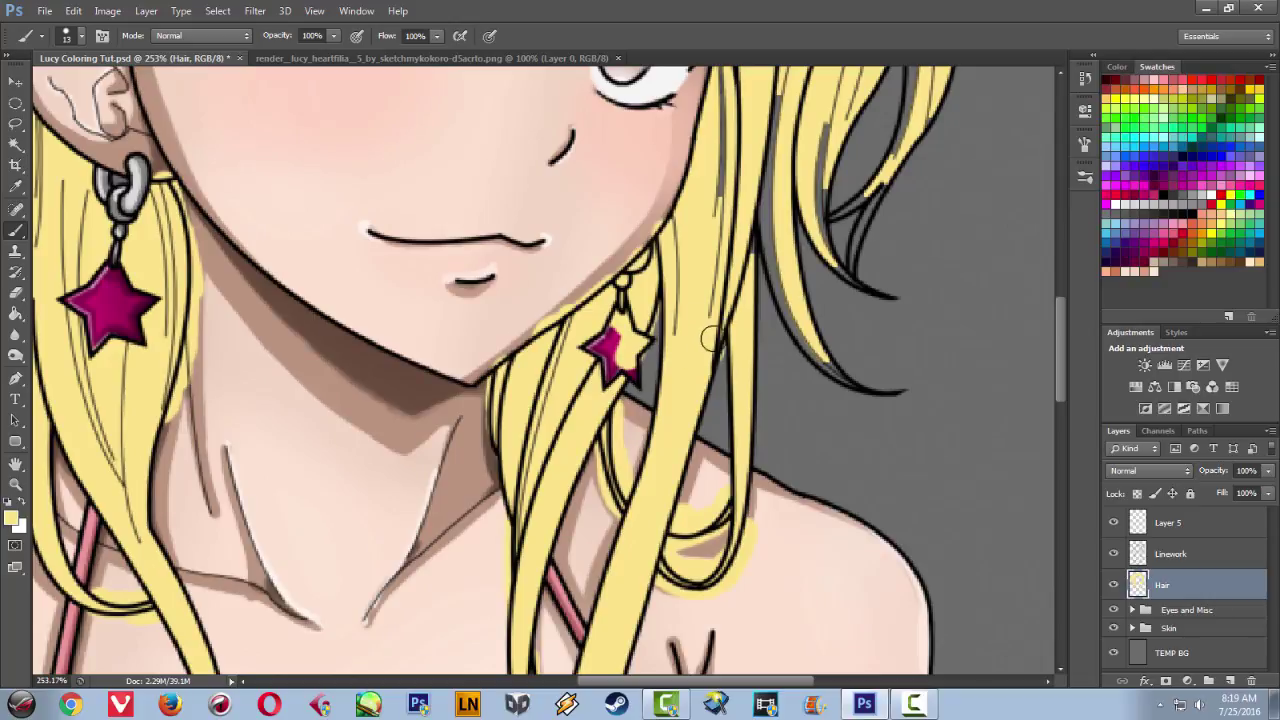
{"action": "mouse_move", "coordinate": [741, 394]}
{"action": "left_mouse_down"}
{"action": "mouse_move", "coordinate": [734, 492]}
{"action": "mouse_move", "coordinate": [600, 570]}
{"action": "left_mouse_up"}
{"action": "left_click_drag", "start_coordinate": [611, 272], "coordinate": [628, 141]}
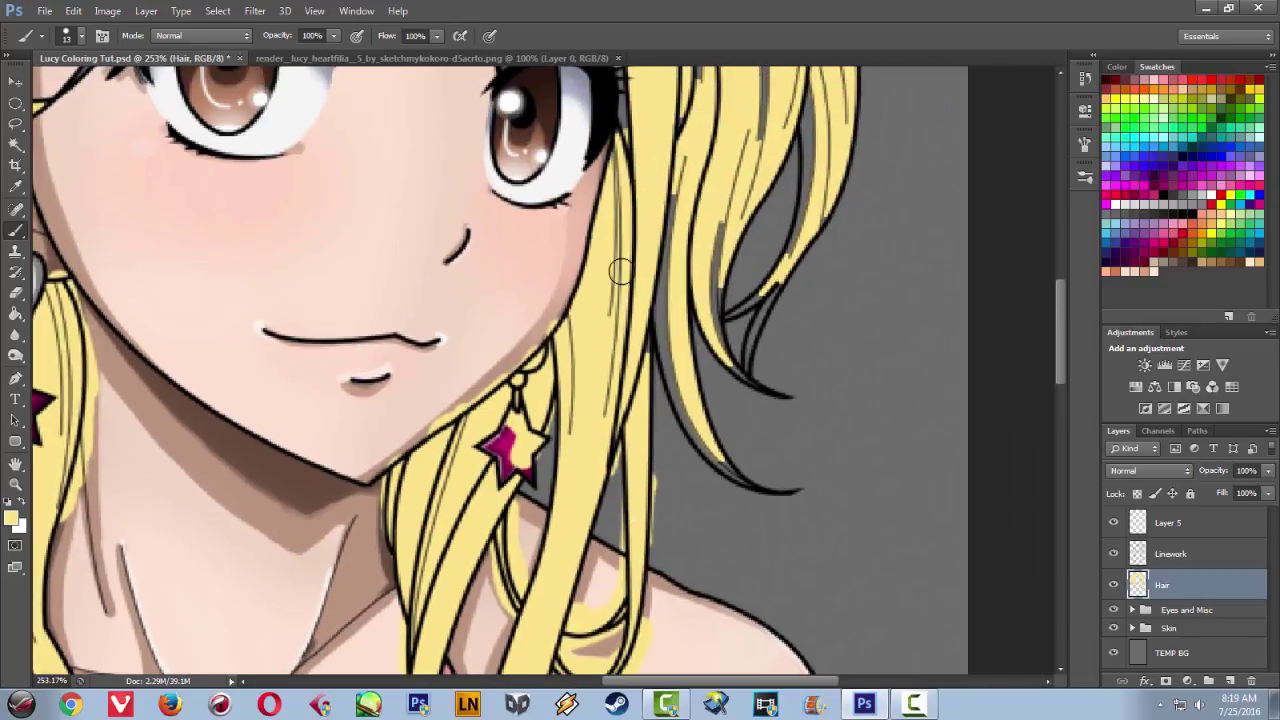
- Paint light yellow into the curled lower ends of the single-bead pigtail and the narrow gaps beside the cheek
{"action": "left_click_drag", "start_coordinate": [689, 172], "coordinate": [584, 248]}
{"action": "mouse_move", "coordinate": [578, 448]}
{"action": "left_mouse_down"}
{"action": "mouse_move", "coordinate": [569, 289]}
{"action": "mouse_move", "coordinate": [554, 334]}
{"action": "left_mouse_up"}
{"action": "mouse_move", "coordinate": [552, 428]}
{"action": "left_mouse_down"}
{"action": "mouse_move", "coordinate": [655, 562]}
{"action": "mouse_move", "coordinate": [700, 568]}
{"action": "left_mouse_up"}
{"action": "left_click_drag", "start_coordinate": [545, 414], "coordinate": [550, 463]}
{"action": "left_click_drag", "start_coordinate": [552, 456], "coordinate": [521, 513]}
{"action": "mouse_move", "coordinate": [576, 351]}
{"action": "left_mouse_down"}
{"action": "mouse_move", "coordinate": [616, 494]}
{"action": "mouse_move", "coordinate": [646, 517]}
{"action": "mouse_move", "coordinate": [604, 489]}
{"action": "mouse_move", "coordinate": [599, 463]}
{"action": "mouse_move", "coordinate": [607, 432]}
{"action": "mouse_move", "coordinate": [640, 408]}
{"action": "mouse_move", "coordinate": [615, 477]}
{"action": "mouse_move", "coordinate": [669, 211]}
{"action": "left_mouse_up"}
{"action": "left_click_drag", "start_coordinate": [677, 353], "coordinate": [667, 393]}
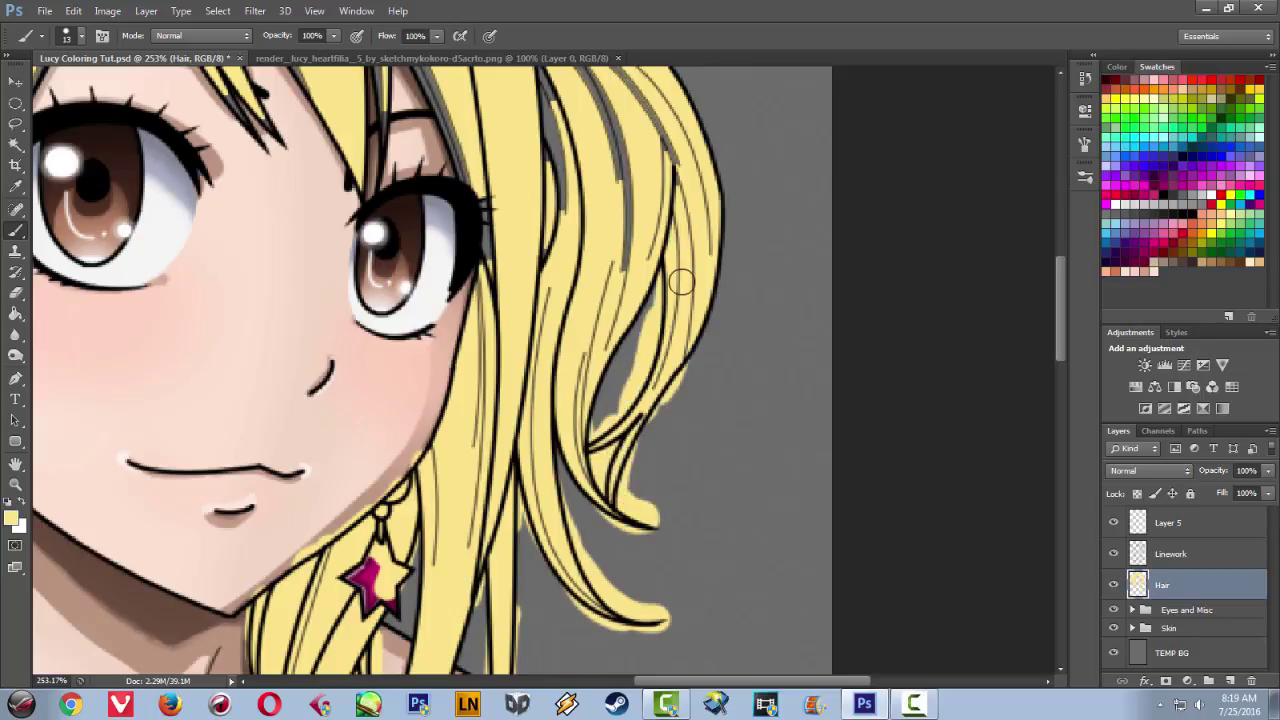
- Fill the gray gaps in the upper pigtail strands directly below the single bead with light yellow
{"action": "left_click_drag", "start_coordinate": [626, 259], "coordinate": [629, 188]}
{"action": "left_click_drag", "start_coordinate": [621, 246], "coordinate": [603, 428]}
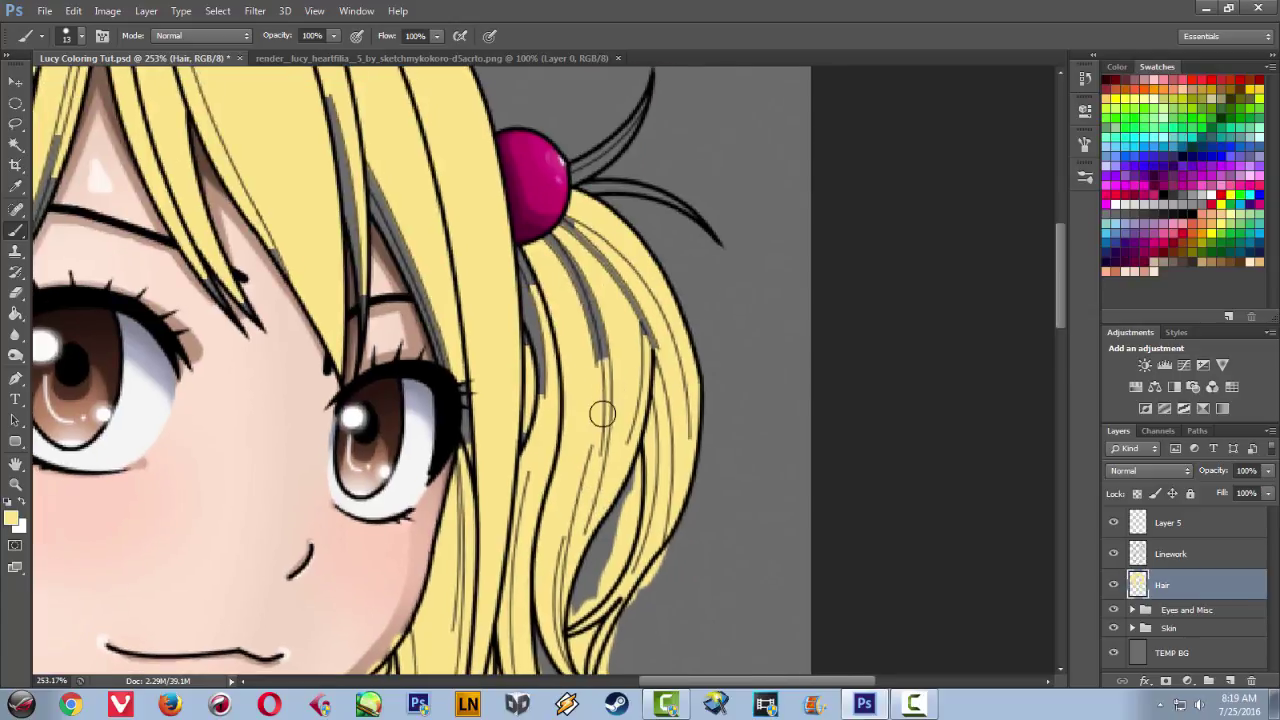
{"action": "mouse_move", "coordinate": [563, 238]}
{"action": "left_mouse_down"}
{"action": "mouse_move", "coordinate": [578, 232]}
{"action": "mouse_move", "coordinate": [663, 366]}
{"action": "mouse_move", "coordinate": [639, 412]}
{"action": "left_mouse_up"}
{"action": "left_click_drag", "start_coordinate": [562, 409], "coordinate": [518, 245]}
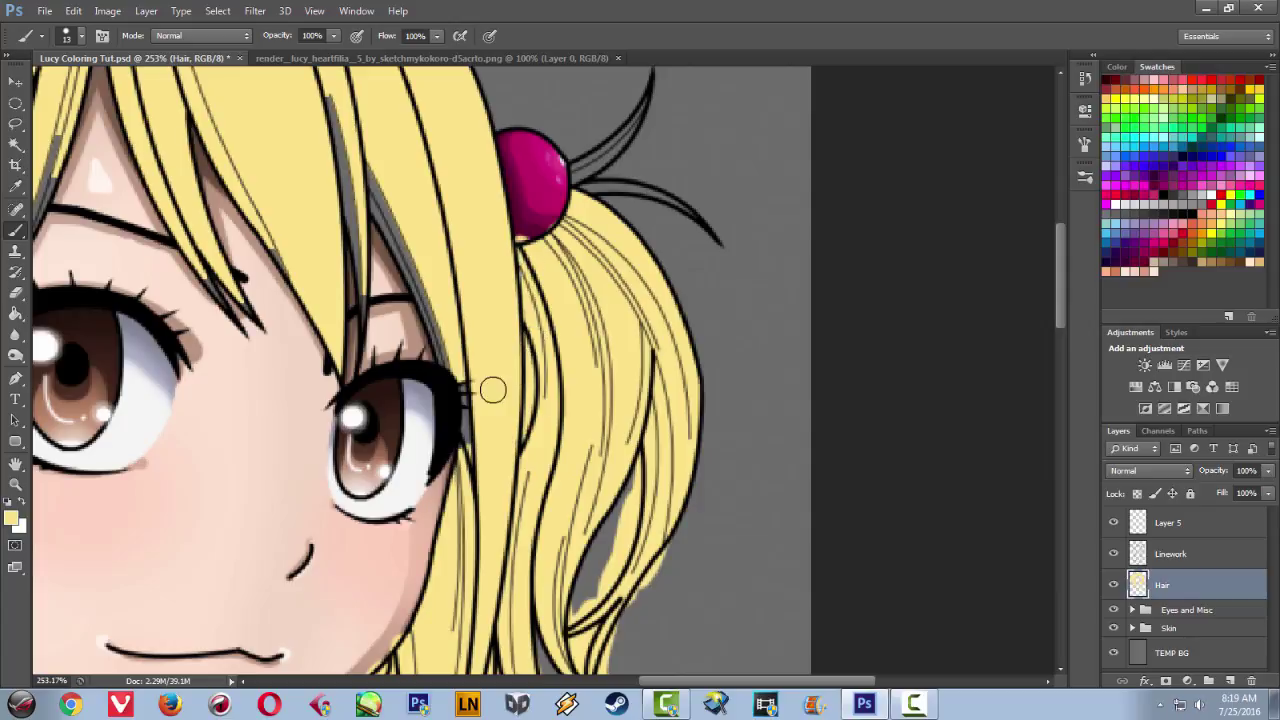
- Paint light yellow over the gaps in the bangs above the eye nearest the single bead and at the pointed tip between the eyes
{"action": "left_click_drag", "start_coordinate": [507, 344], "coordinate": [614, 416]}
{"action": "mouse_move", "coordinate": [478, 247]}
{"action": "left_mouse_down"}
{"action": "mouse_move", "coordinate": [549, 384]}
{"action": "mouse_move", "coordinate": [539, 350]}
{"action": "mouse_move", "coordinate": [554, 420]}
{"action": "left_mouse_up"}
{"action": "left_click_drag", "start_coordinate": [530, 215], "coordinate": [640, 352]}
{"action": "mouse_move", "coordinate": [546, 306]}
{"action": "left_mouse_down"}
{"action": "mouse_move", "coordinate": [580, 453]}
{"action": "mouse_move", "coordinate": [585, 567]}
{"action": "left_mouse_up"}
{"action": "left_click_drag", "start_coordinate": [561, 457], "coordinate": [558, 563]}
{"action": "left_click_drag", "start_coordinate": [480, 420], "coordinate": [538, 533]}
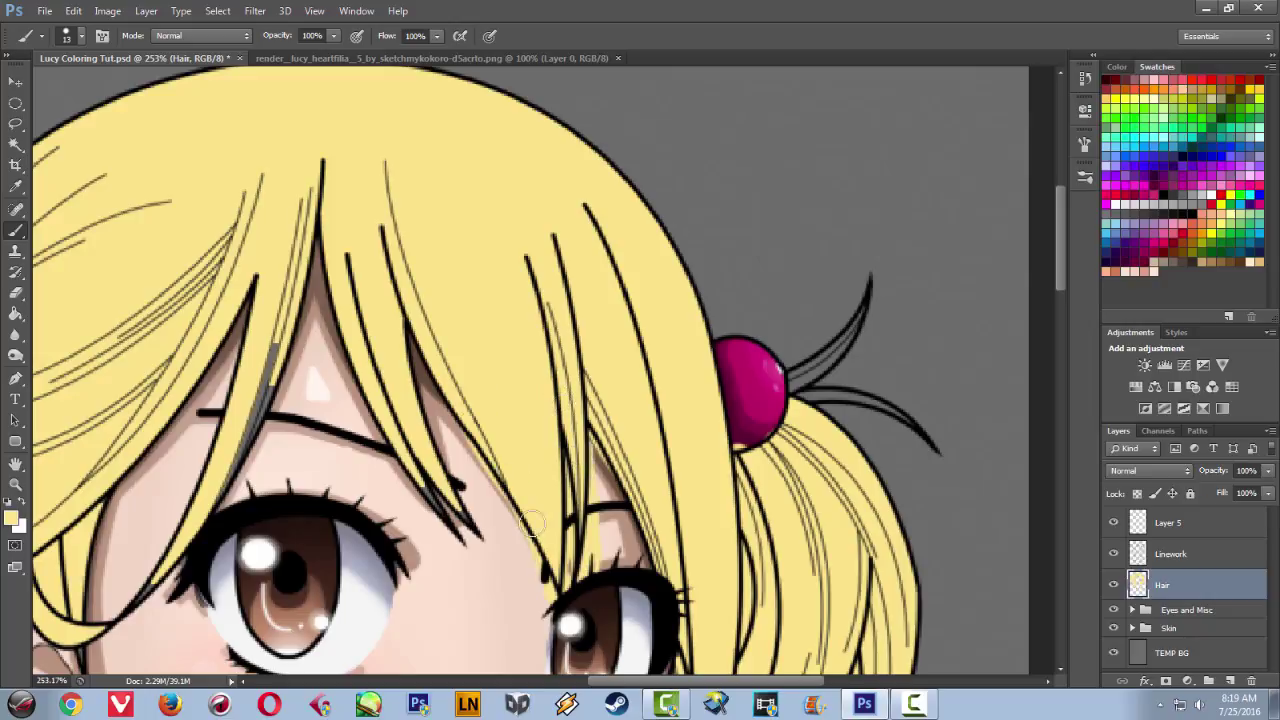
{"action": "left_click_drag", "start_coordinate": [410, 418], "coordinate": [470, 523]}
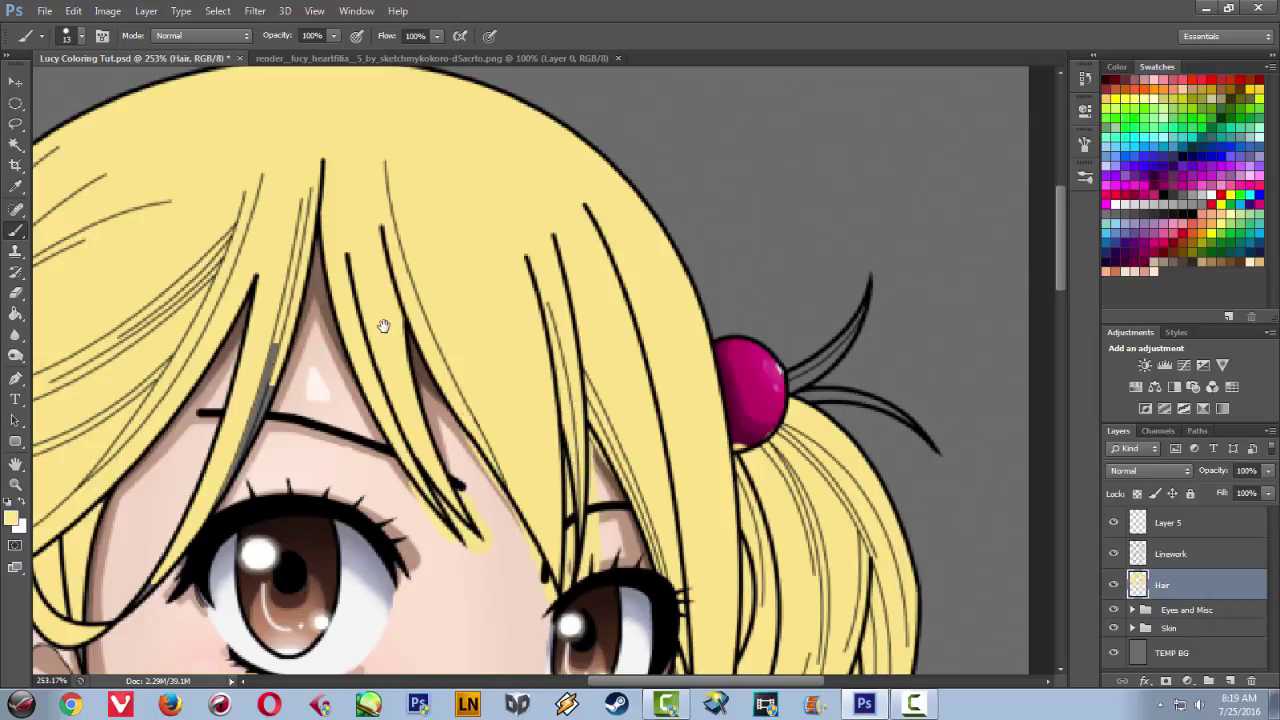
- Fill the gap in the bangs strand crossing the other eyebrow and the thin wisps beside the single bead with light yellow
{"action": "mouse_move", "coordinate": [380, 349]}
{"action": "left_mouse_down"}
{"action": "mouse_move", "coordinate": [461, 302]}
{"action": "mouse_move", "coordinate": [526, 283]}
{"action": "left_mouse_up"}
{"action": "mouse_move", "coordinate": [420, 305]}
{"action": "left_mouse_down"}
{"action": "mouse_move", "coordinate": [318, 528]}
{"action": "mouse_move", "coordinate": [245, 578]}
{"action": "mouse_move", "coordinate": [232, 638]}
{"action": "mouse_move", "coordinate": [226, 604]}
{"action": "left_mouse_up"}
{"action": "left_click_drag", "start_coordinate": [472, 330], "coordinate": [200, 370]}
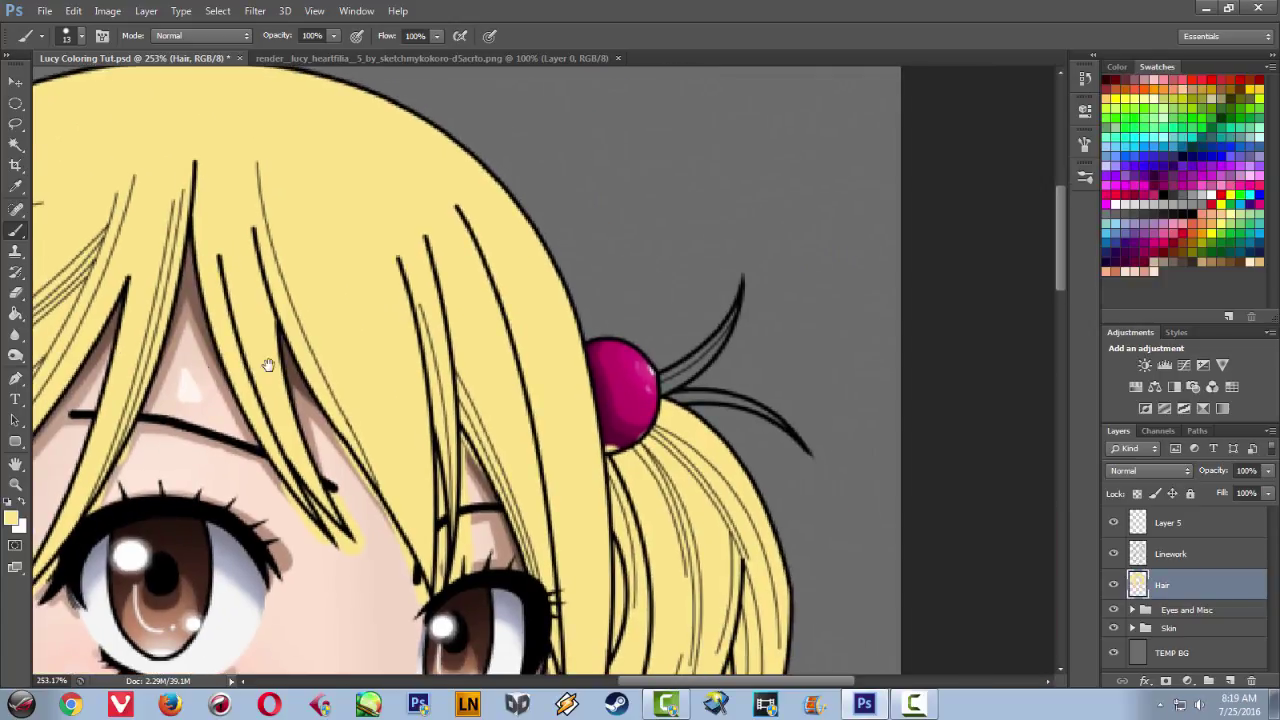
{"action": "mouse_move", "coordinate": [702, 338]}
{"action": "left_mouse_down"}
{"action": "mouse_move", "coordinate": [674, 408]}
{"action": "mouse_move", "coordinate": [730, 318]}
{"action": "mouse_move", "coordinate": [686, 400]}
{"action": "mouse_move", "coordinate": [730, 388]}
{"action": "mouse_move", "coordinate": [786, 414]}
{"action": "mouse_move", "coordinate": [800, 436]}
{"action": "mouse_move", "coordinate": [790, 440]}
{"action": "mouse_move", "coordinate": [719, 421]}
{"action": "mouse_move", "coordinate": [772, 446]}
{"action": "left_mouse_up"}
{"action": "left_click_drag", "start_coordinate": [392, 380], "coordinate": [726, 543]}
{"action": "left_click_drag", "start_coordinate": [668, 500], "coordinate": [743, 217]}
{"action": "left_click_drag", "start_coordinate": [650, 593], "coordinate": [560, 224]}
- Switch to the 7 px Eraser and remove the yellow overspill along the jawline and neck near the partly covered star earring
{"action": "scroll", "coordinate": [560, 224], "scroll_direction": "down", "scroll_amount": 5}
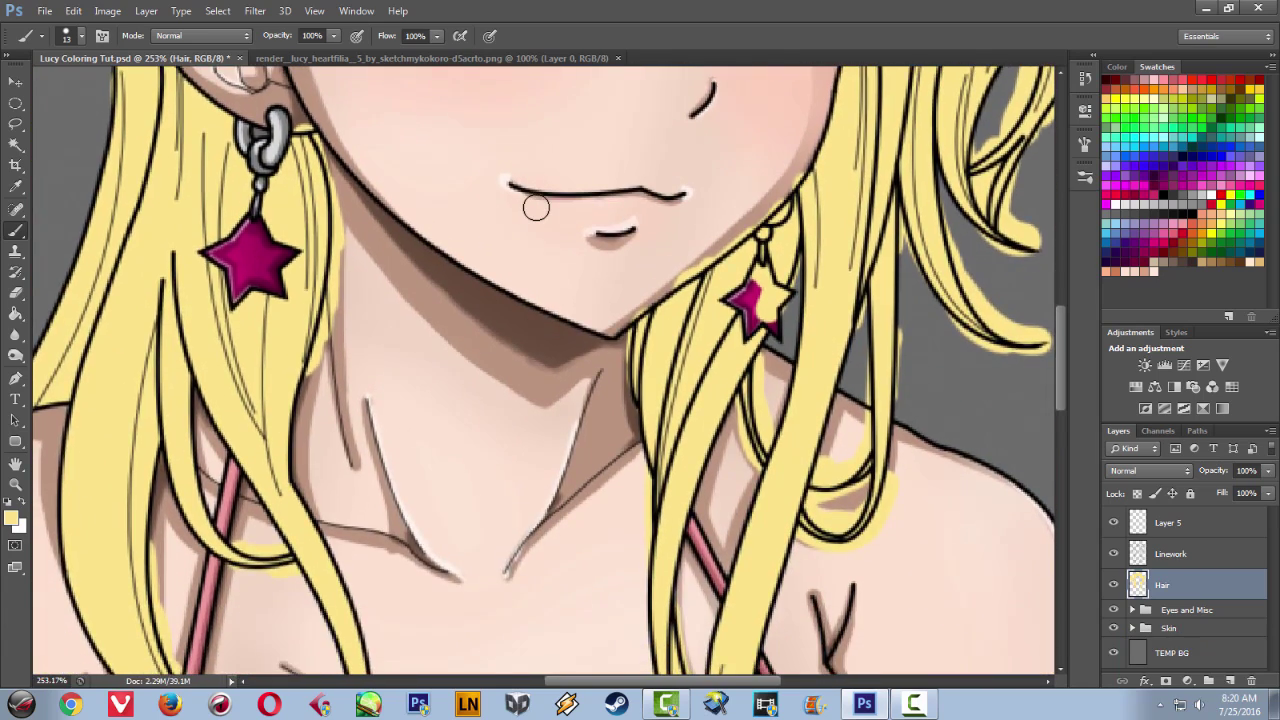
{"action": "scroll", "coordinate": [535, 207], "scroll_direction": "down", "scroll_amount": 5}
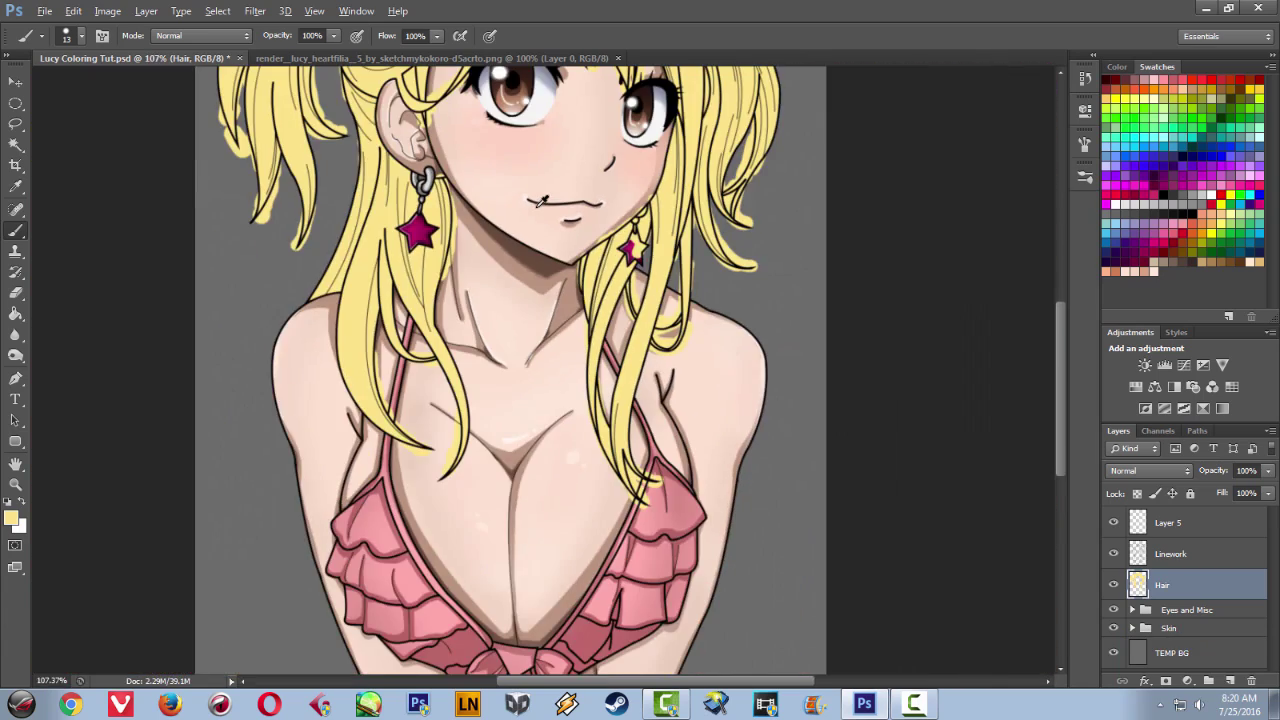
{"action": "scroll", "coordinate": [540, 201], "scroll_direction": "up", "scroll_amount": 5}
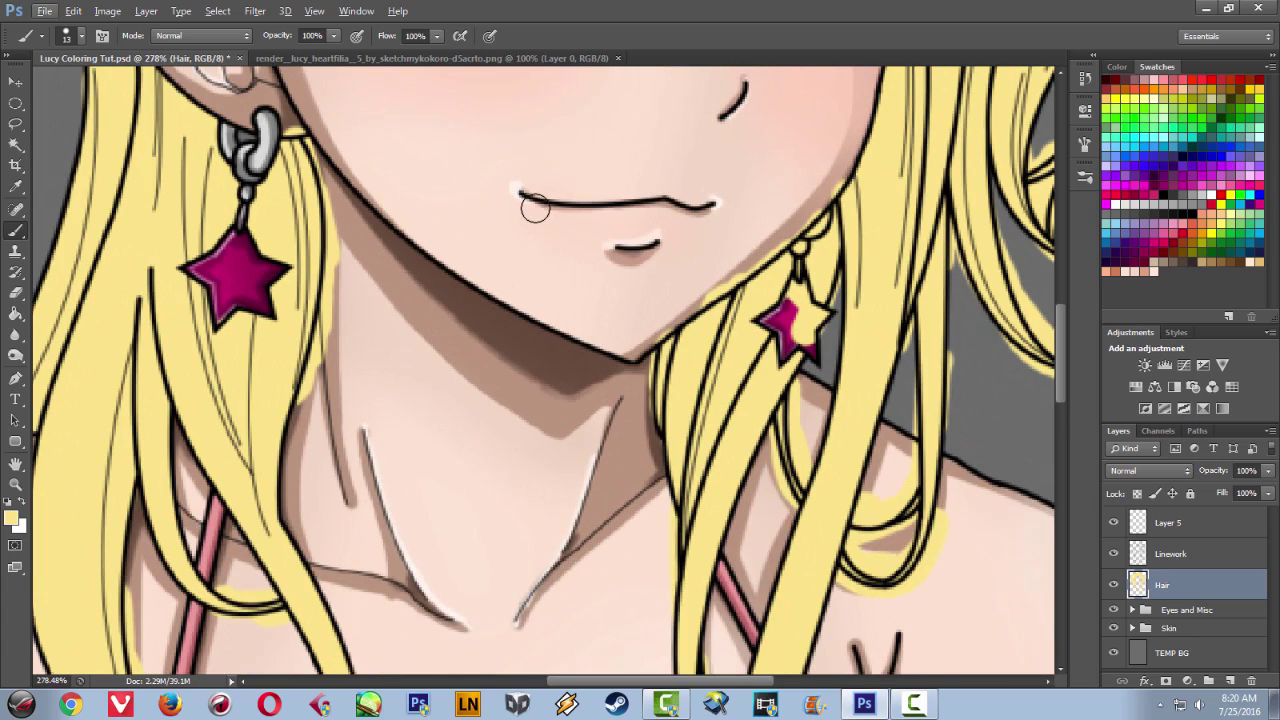
{"action": "left_click_drag", "start_coordinate": [787, 298], "coordinate": [540, 388]}
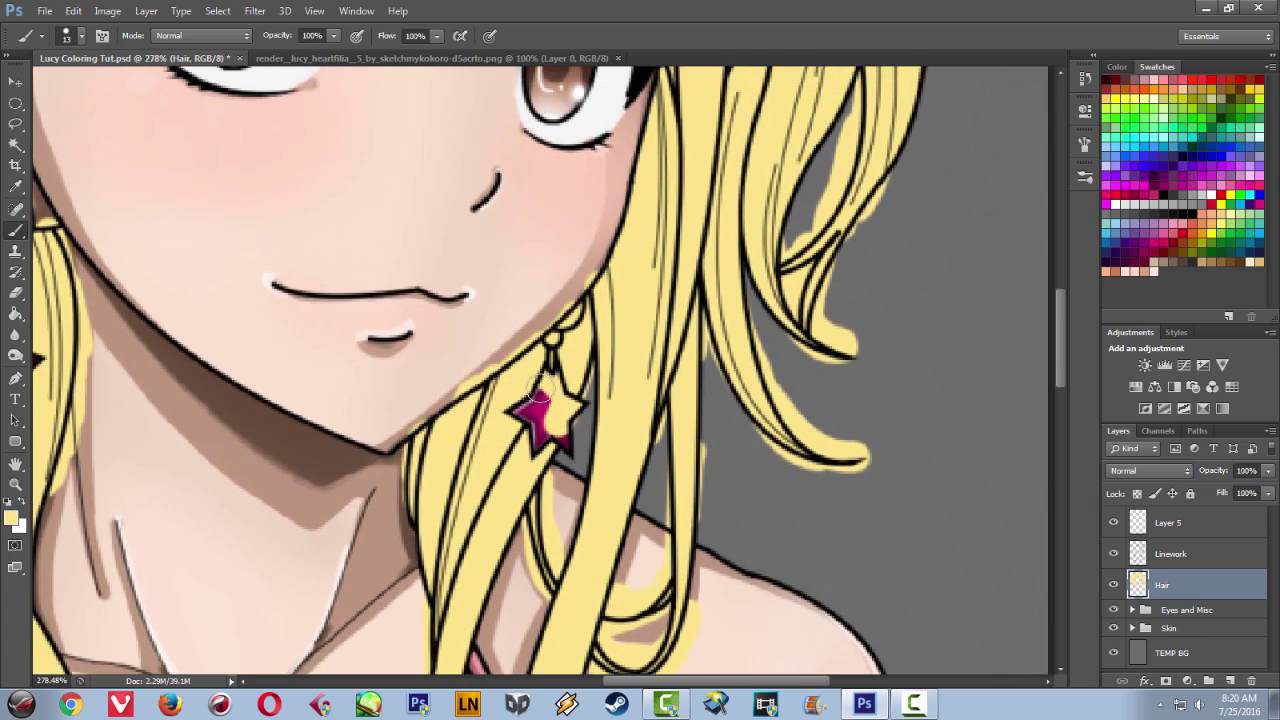
{"action": "scroll", "coordinate": [537, 393], "scroll_direction": "up", "scroll_amount": 4}
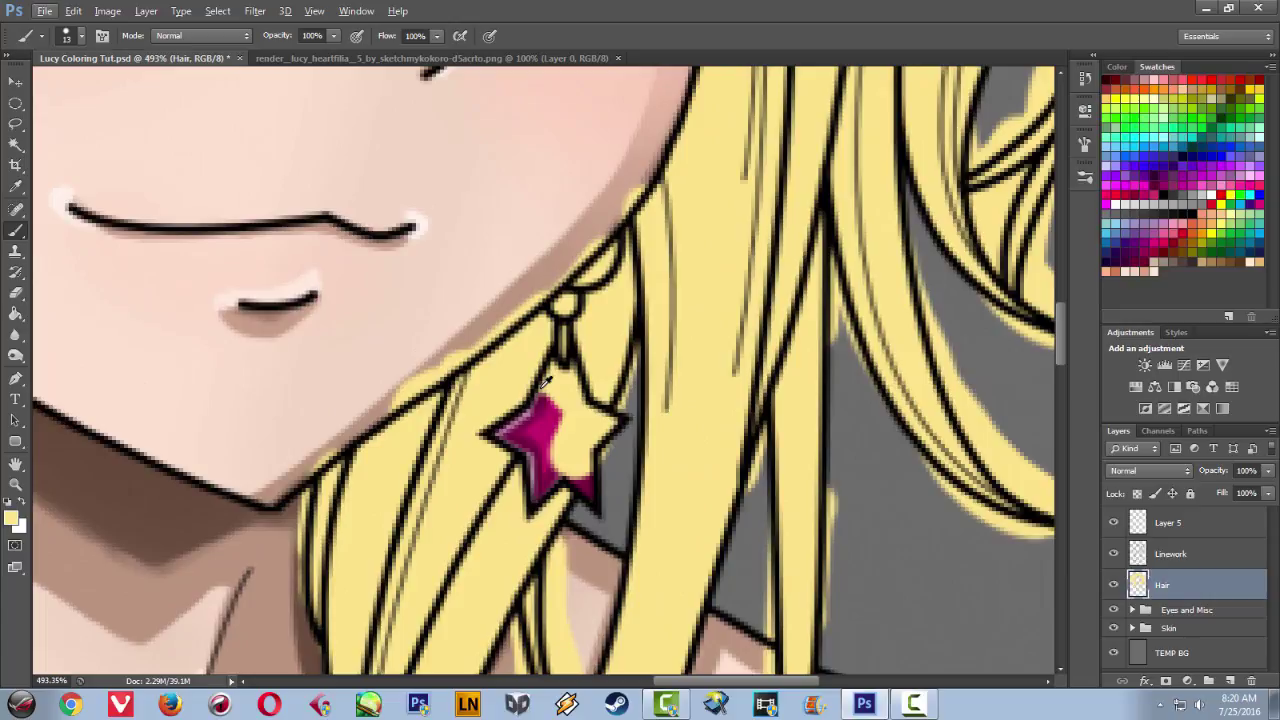
{"action": "scroll", "coordinate": [560, 350], "scroll_direction": "left", "scroll_amount": 3}
{"action": "key", "text": "e"}
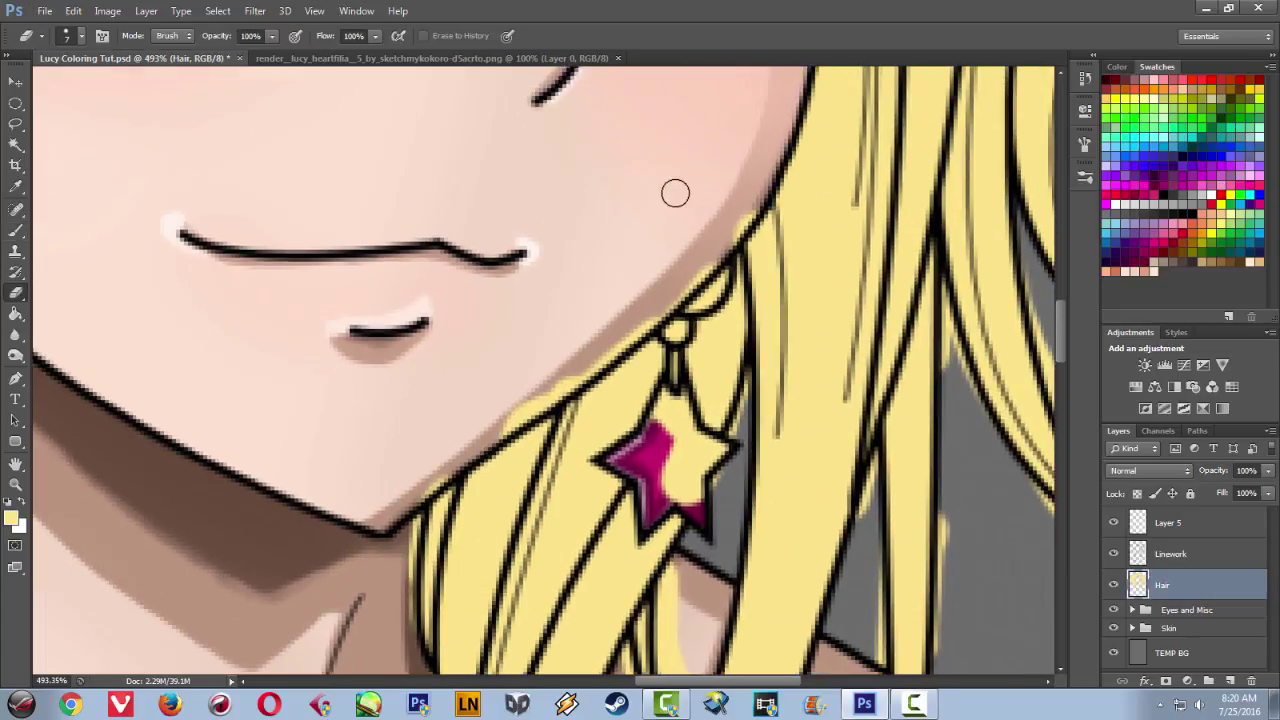
{"action": "mouse_move", "coordinate": [737, 211]}
{"action": "left_mouse_down"}
{"action": "mouse_move", "coordinate": [681, 286]}
{"action": "mouse_move", "coordinate": [450, 456]}
{"action": "mouse_move", "coordinate": [385, 521]}
{"action": "mouse_move", "coordinate": [575, 372]}
{"action": "mouse_move", "coordinate": [471, 477]}
{"action": "mouse_move", "coordinate": [567, 287]}
{"action": "left_mouse_up"}
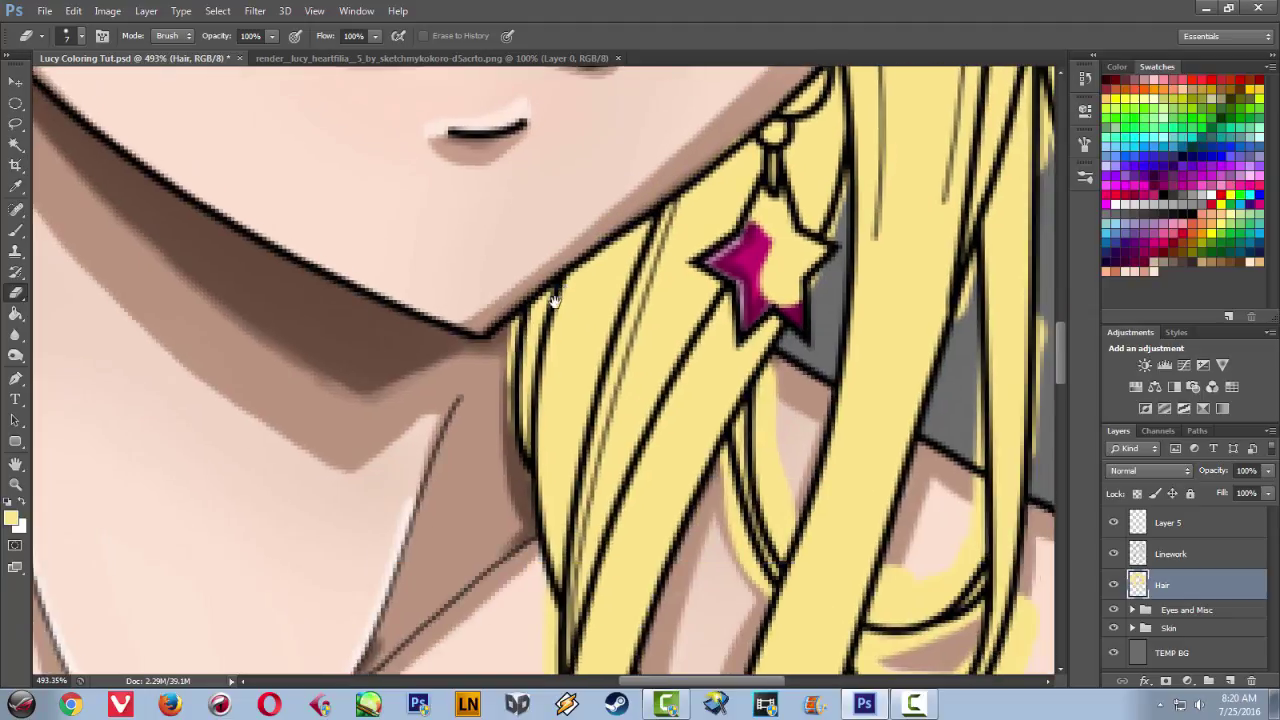
{"action": "left_click_drag", "start_coordinate": [495, 319], "coordinate": [517, 488]}
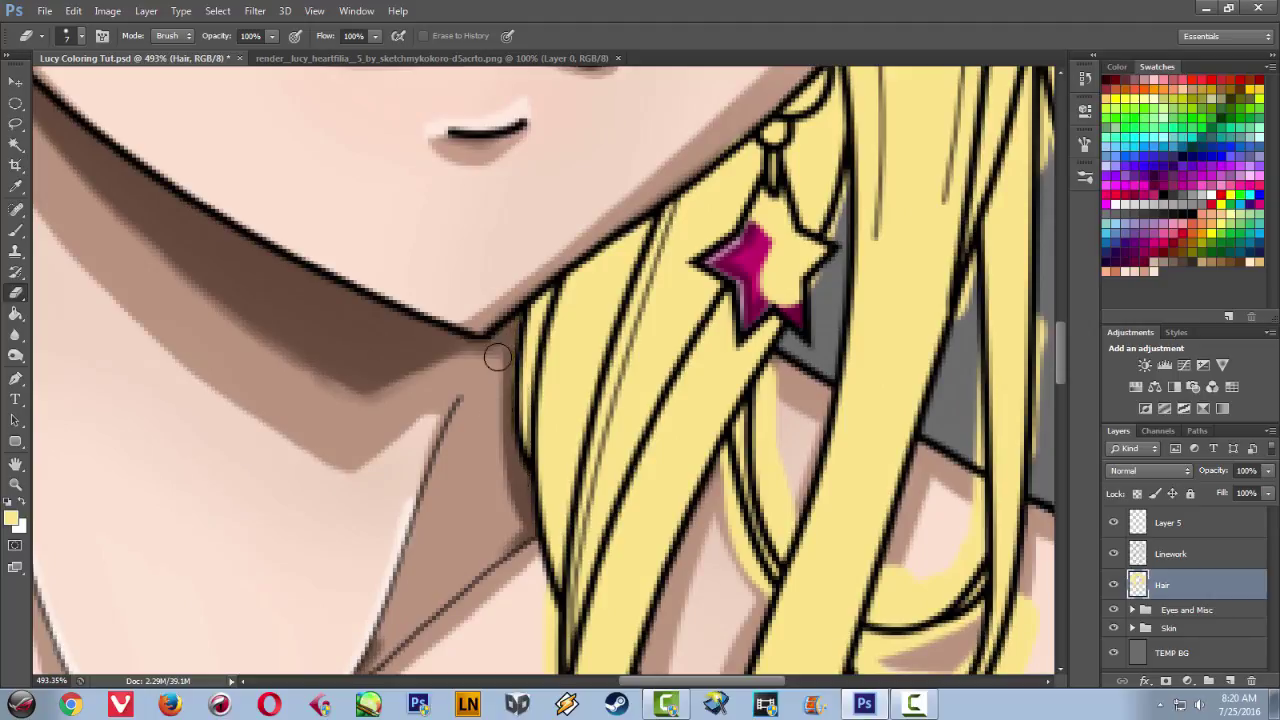
- Erase the yellow overspill along the neck edge and in the narrow gap between the long front strands below the pink strap
{"action": "left_click_drag", "start_coordinate": [514, 561], "coordinate": [500, 337]}
{"action": "mouse_move", "coordinate": [529, 400]}
{"action": "left_mouse_down"}
{"action": "mouse_move", "coordinate": [514, 543]}
{"action": "mouse_move", "coordinate": [482, 367]}
{"action": "left_mouse_up"}
{"action": "left_click_drag", "start_coordinate": [501, 541], "coordinate": [545, 684]}
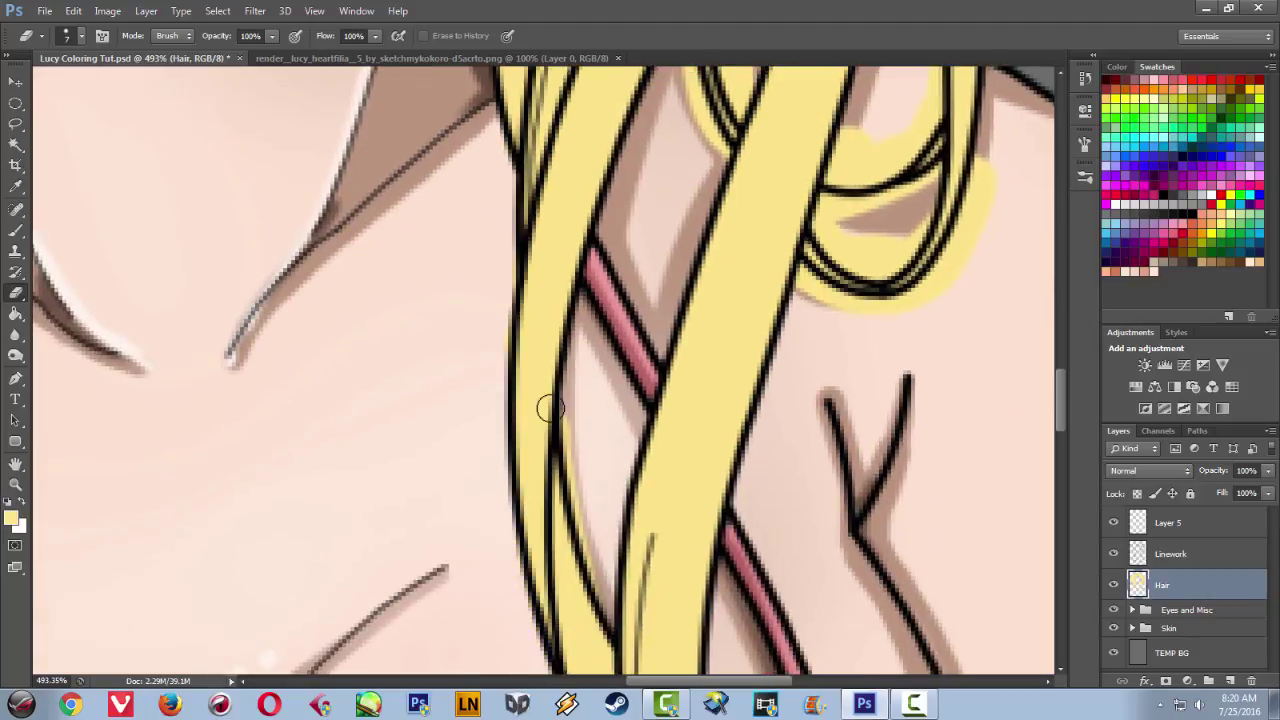
{"action": "left_click_drag", "start_coordinate": [577, 414], "coordinate": [598, 572]}
{"action": "left_click_drag", "start_coordinate": [589, 624], "coordinate": [545, 356]}
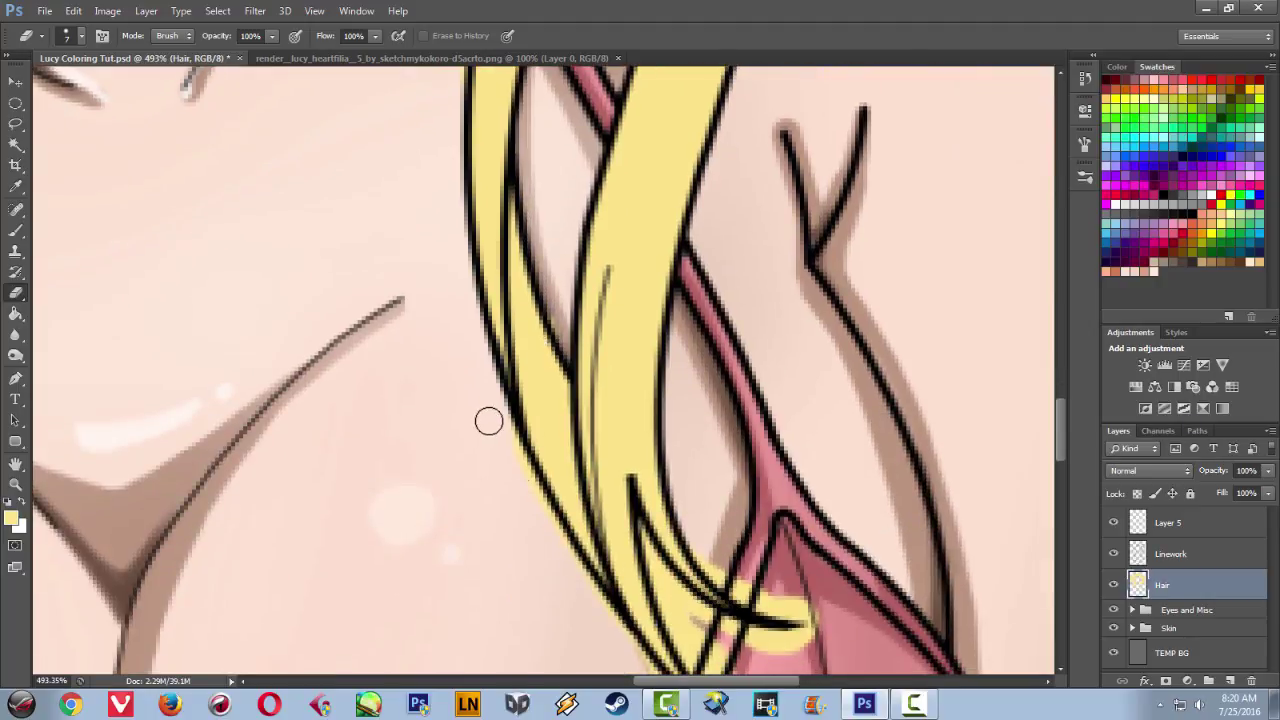
- Erase the overspill around the long front strand's pointed tips, using a 2 px eraser for the gap between the tips
{"action": "mouse_move", "coordinate": [593, 618]}
{"action": "left_mouse_down"}
{"action": "mouse_move", "coordinate": [509, 476]}
{"action": "mouse_move", "coordinate": [585, 565]}
{"action": "mouse_move", "coordinate": [571, 566]}
{"action": "mouse_move", "coordinate": [660, 611]}
{"action": "mouse_move", "coordinate": [555, 534]}
{"action": "mouse_move", "coordinate": [658, 596]}
{"action": "mouse_move", "coordinate": [659, 549]}
{"action": "mouse_move", "coordinate": [626, 522]}
{"action": "mouse_move", "coordinate": [611, 482]}
{"action": "mouse_move", "coordinate": [611, 512]}
{"action": "mouse_move", "coordinate": [686, 529]}
{"action": "mouse_move", "coordinate": [700, 516]}
{"action": "mouse_move", "coordinate": [710, 472]}
{"action": "mouse_move", "coordinate": [650, 445]}
{"action": "mouse_move", "coordinate": [636, 417]}
{"action": "mouse_move", "coordinate": [694, 443]}
{"action": "mouse_move", "coordinate": [711, 374]}
{"action": "left_mouse_up"}
{"action": "left_click", "coordinate": [1085, 177]}
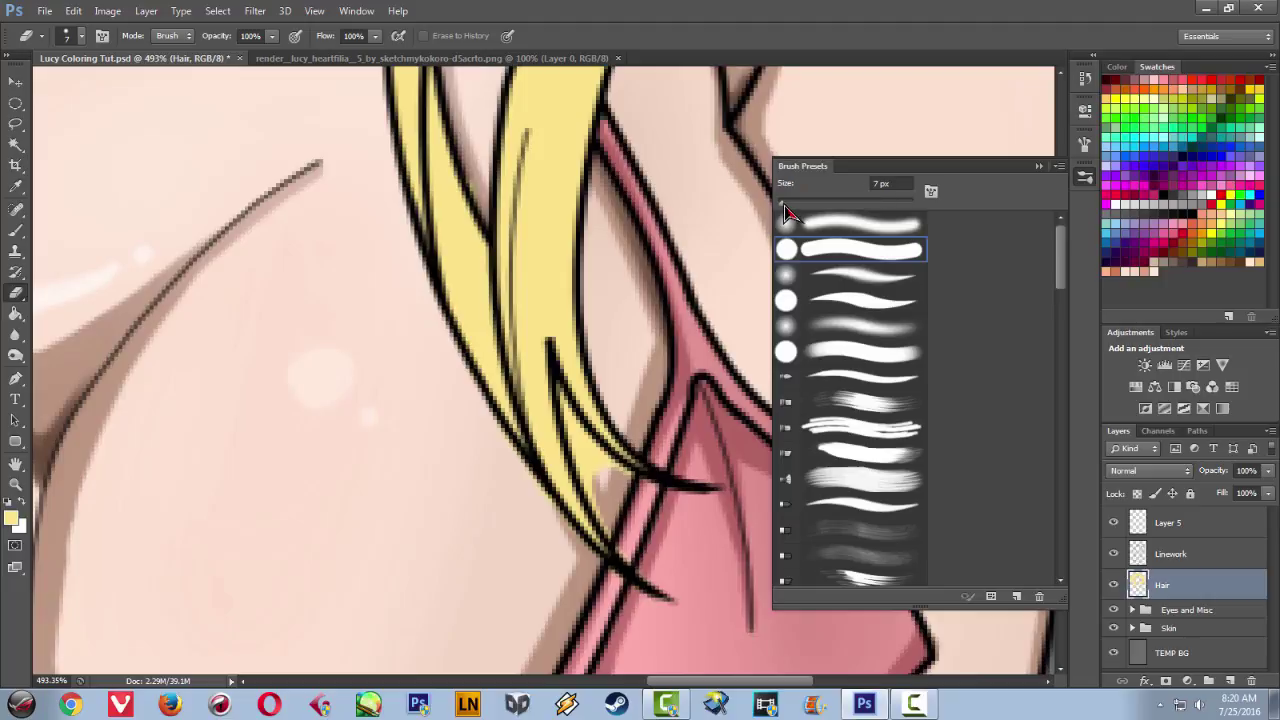
{"action": "mouse_move", "coordinate": [607, 518]}
{"action": "left_mouse_down"}
{"action": "mouse_move", "coordinate": [589, 481]}
{"action": "mouse_move", "coordinate": [586, 491]}
{"action": "mouse_move", "coordinate": [564, 401]}
{"action": "mouse_move", "coordinate": [617, 493]}
{"action": "left_mouse_up"}
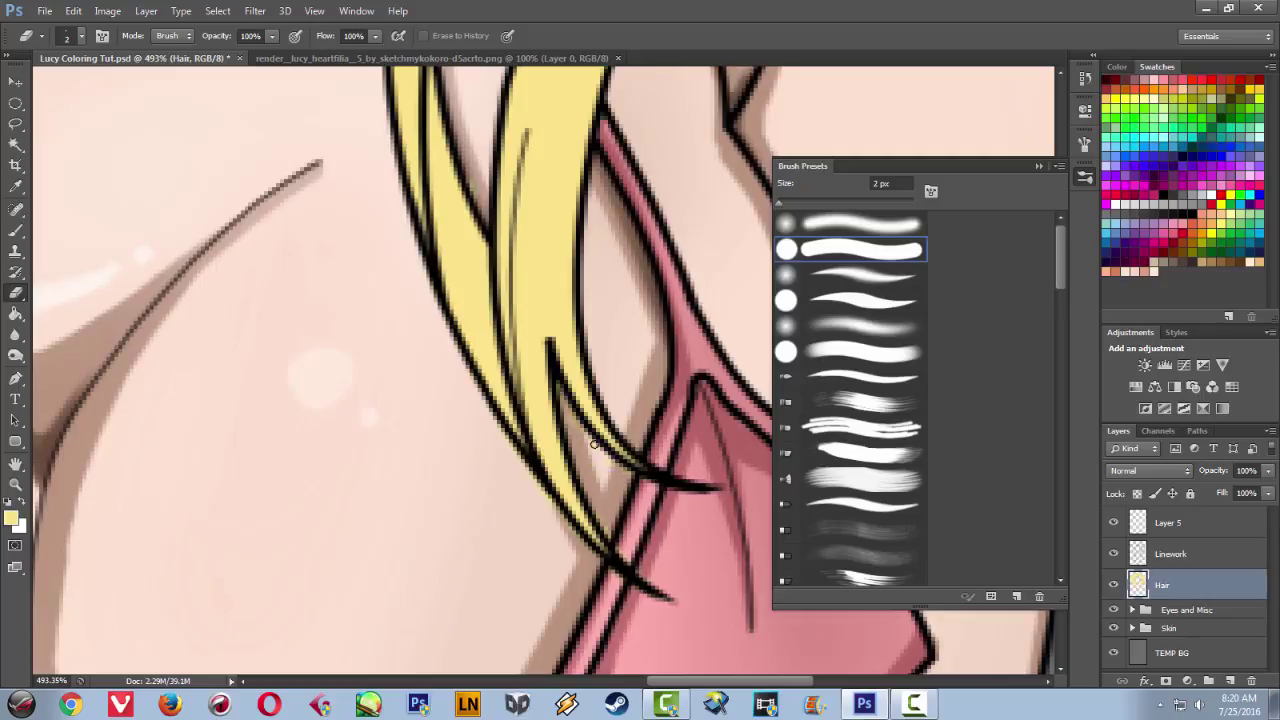
- Erase the yellow overspill on the skin along both sides of the thin strand hanging below the star earring
{"action": "scroll", "coordinate": [544, 395], "scroll_direction": "up", "scroll_amount": 3}
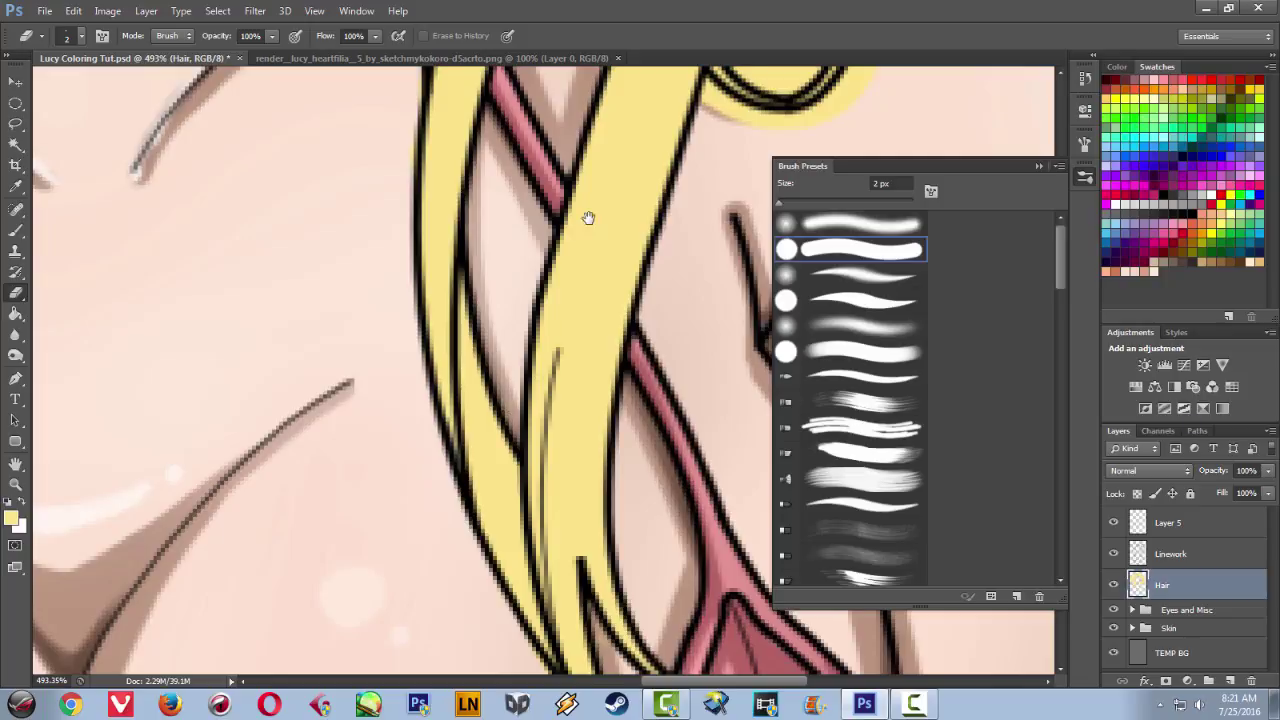
{"action": "left_click_drag", "start_coordinate": [576, 256], "coordinate": [537, 583]}
{"action": "left_click_drag", "start_coordinate": [526, 471], "coordinate": [495, 371]}
{"action": "left_click_drag", "start_coordinate": [517, 434], "coordinate": [537, 494]}
{"action": "left_click_drag", "start_coordinate": [514, 464], "coordinate": [531, 482]}
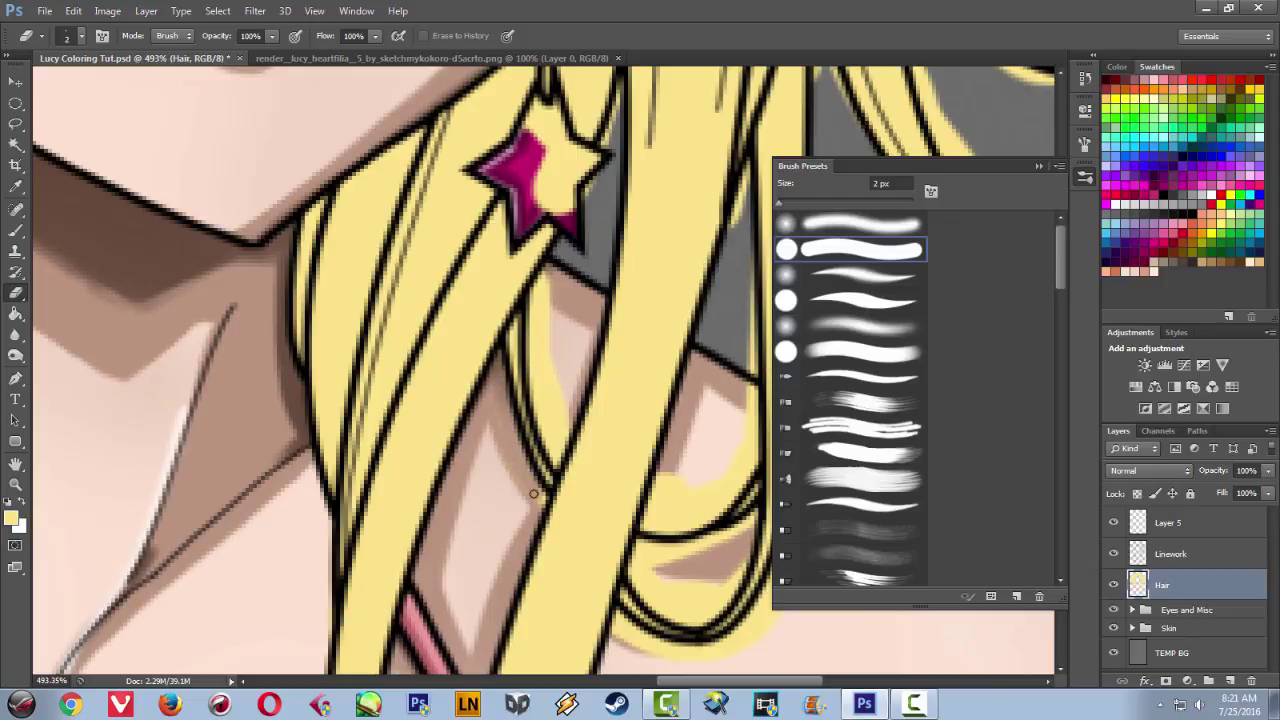
{"action": "mouse_move", "coordinate": [545, 269]}
{"action": "left_mouse_down"}
{"action": "mouse_move", "coordinate": [549, 353]}
{"action": "mouse_move", "coordinate": [544, 270]}
{"action": "mouse_move", "coordinate": [532, 365]}
{"action": "mouse_move", "coordinate": [530, 333]}
{"action": "left_mouse_up"}
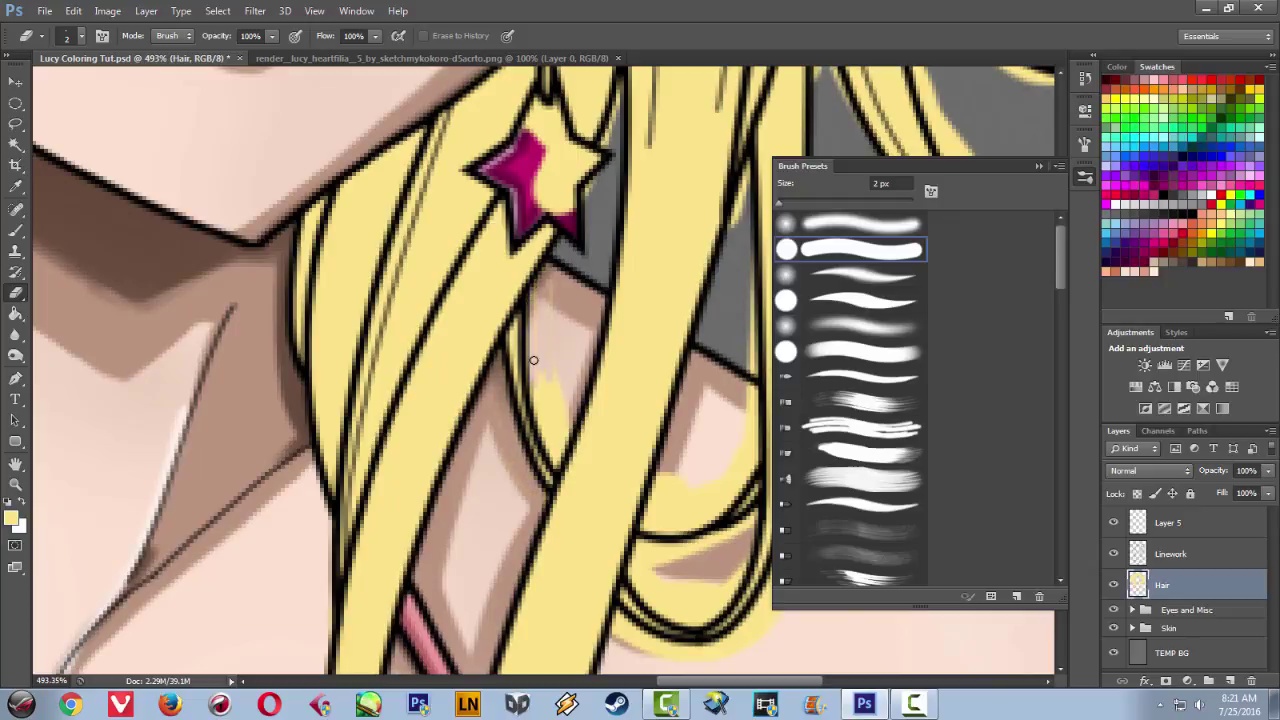
{"action": "left_click_drag", "start_coordinate": [551, 428], "coordinate": [551, 444]}
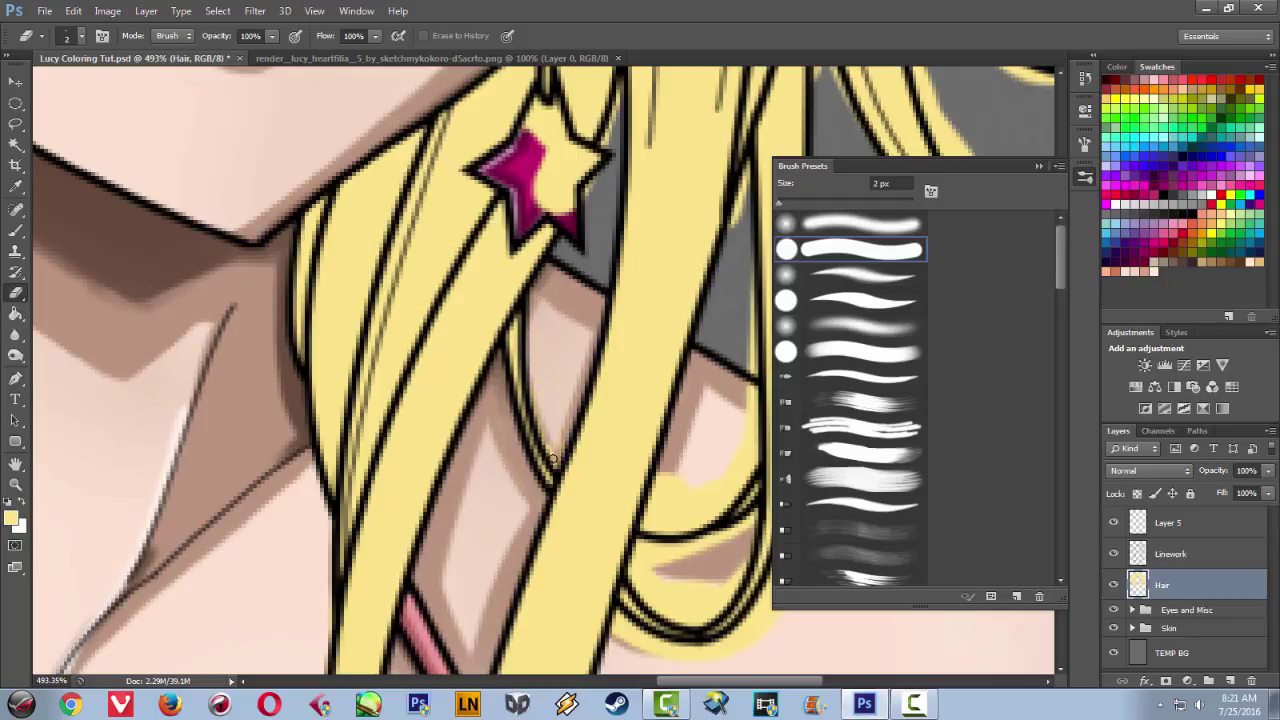
- Erase the yellow covering the star earring and its metal beads
{"action": "left_click_drag", "start_coordinate": [549, 205], "coordinate": [517, 362]}
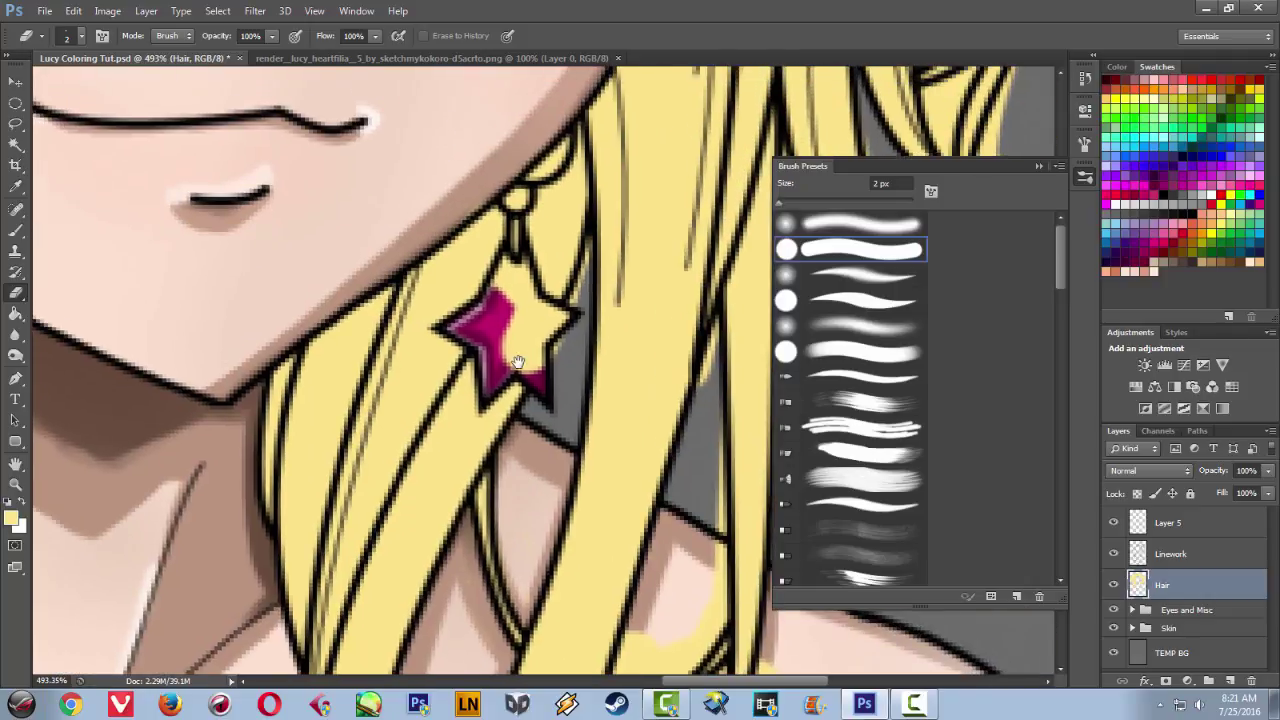
{"action": "mouse_move", "coordinate": [500, 266]}
{"action": "left_mouse_down"}
{"action": "mouse_move", "coordinate": [512, 300]}
{"action": "mouse_move", "coordinate": [505, 262]}
{"action": "mouse_move", "coordinate": [525, 300]}
{"action": "mouse_move", "coordinate": [522, 267]}
{"action": "mouse_move", "coordinate": [545, 300]}
{"action": "mouse_move", "coordinate": [543, 365]}
{"action": "mouse_move", "coordinate": [530, 370]}
{"action": "mouse_move", "coordinate": [517, 300]}
{"action": "mouse_move", "coordinate": [518, 366]}
{"action": "left_mouse_up"}
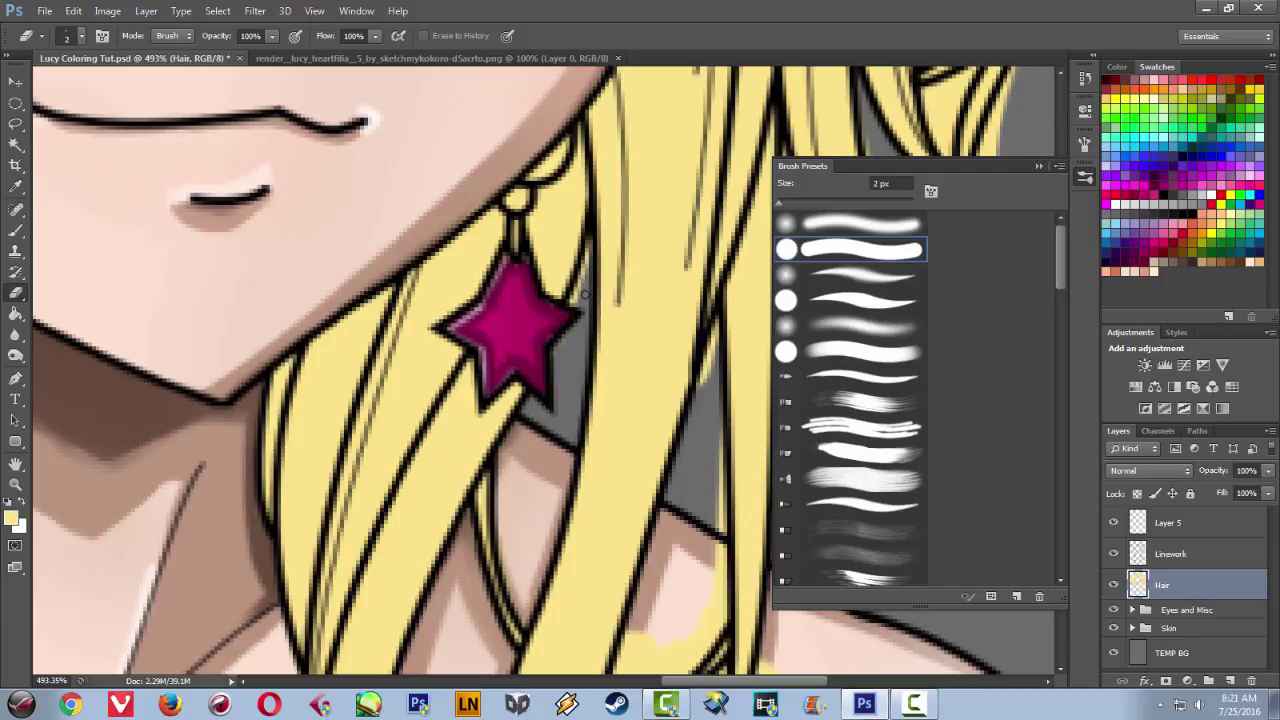
{"action": "mouse_move", "coordinate": [558, 287]}
{"action": "left_mouse_down"}
{"action": "mouse_move", "coordinate": [540, 339]}
{"action": "mouse_move", "coordinate": [514, 314]}
{"action": "left_mouse_up"}
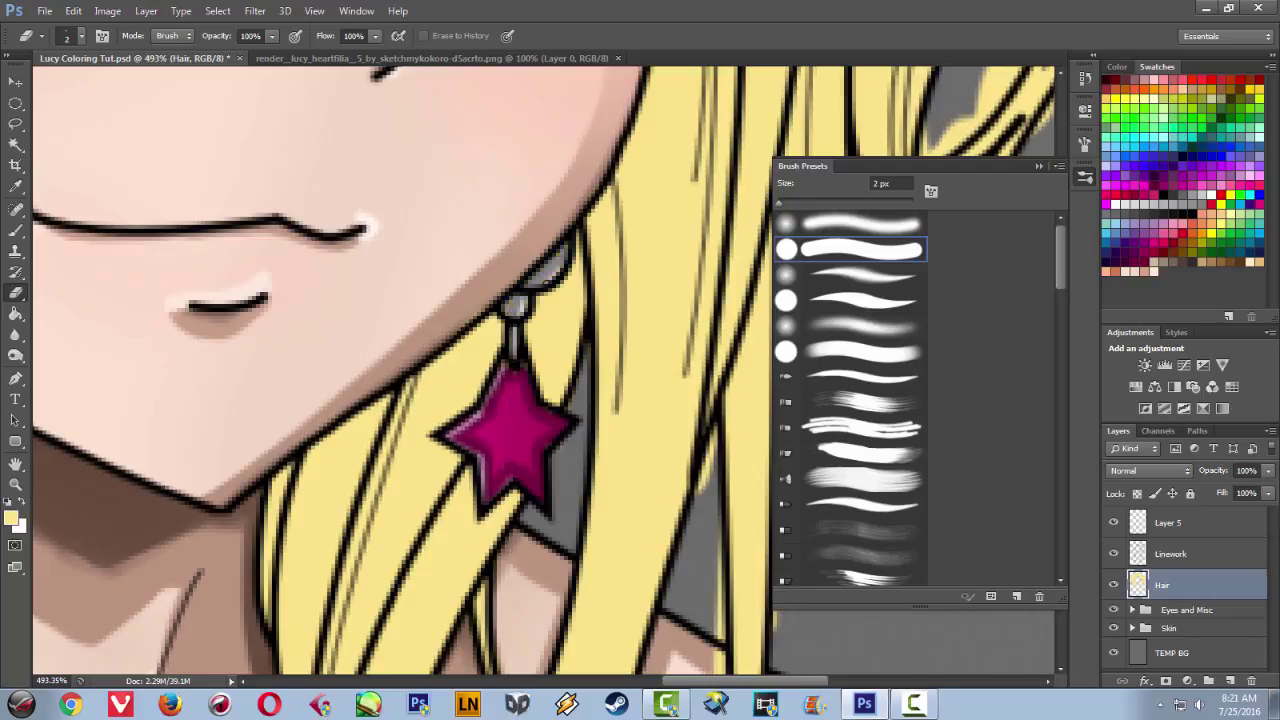
- Erase the overspill in the gray gap between the strands beside the earring and on the shoulder above the looped strand
{"action": "left_click_drag", "start_coordinate": [571, 361], "coordinate": [414, 260]}
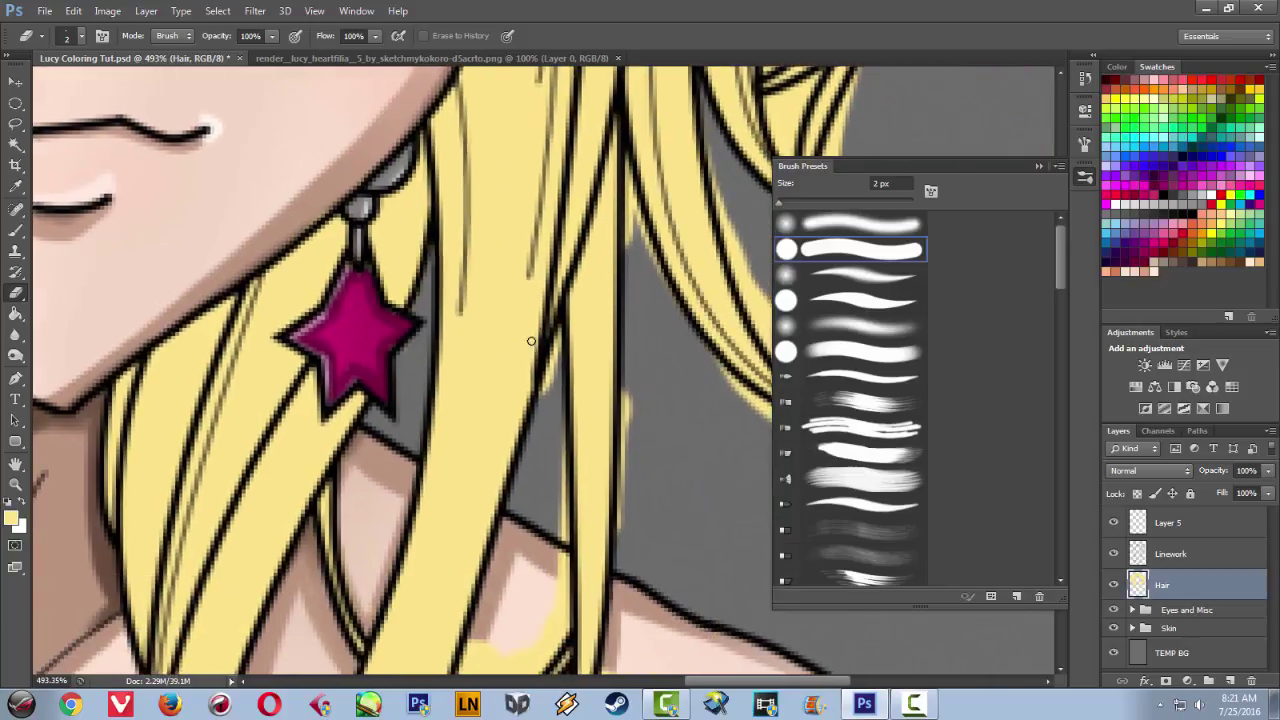
{"action": "left_click_drag", "start_coordinate": [555, 332], "coordinate": [549, 386]}
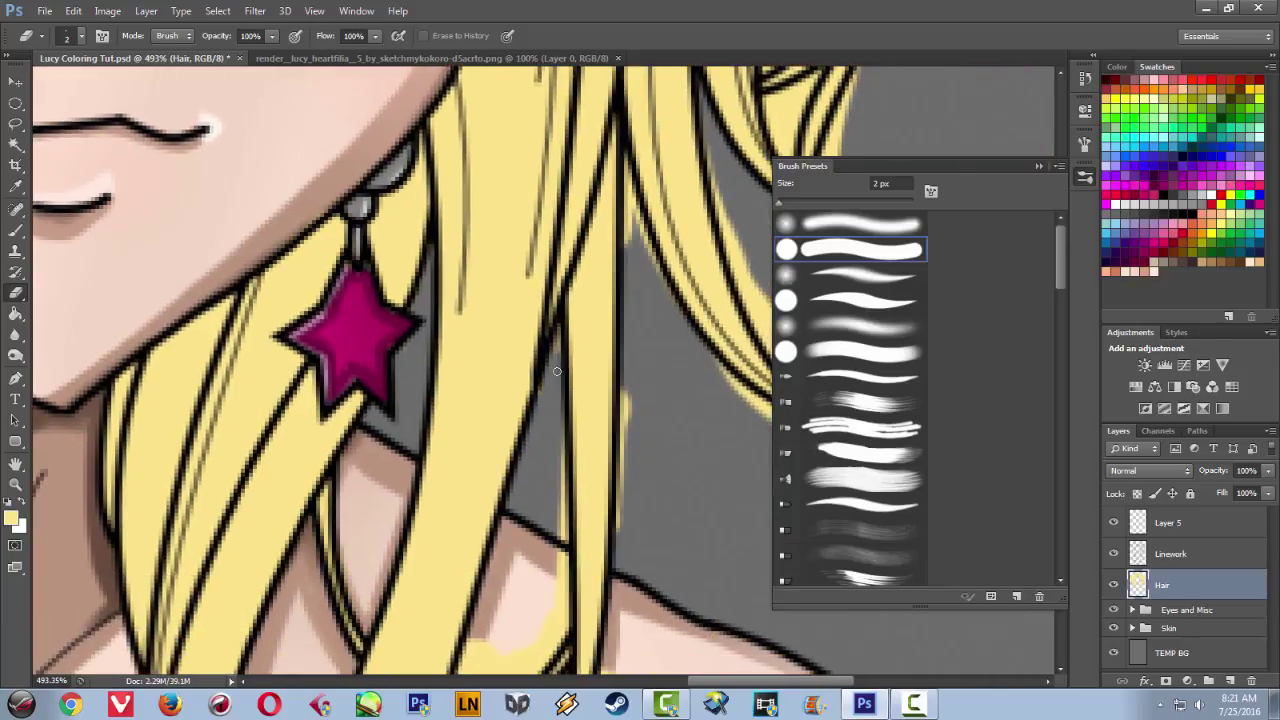
{"action": "scroll", "coordinate": [540, 380], "scroll_direction": "down", "scroll_amount": 3}
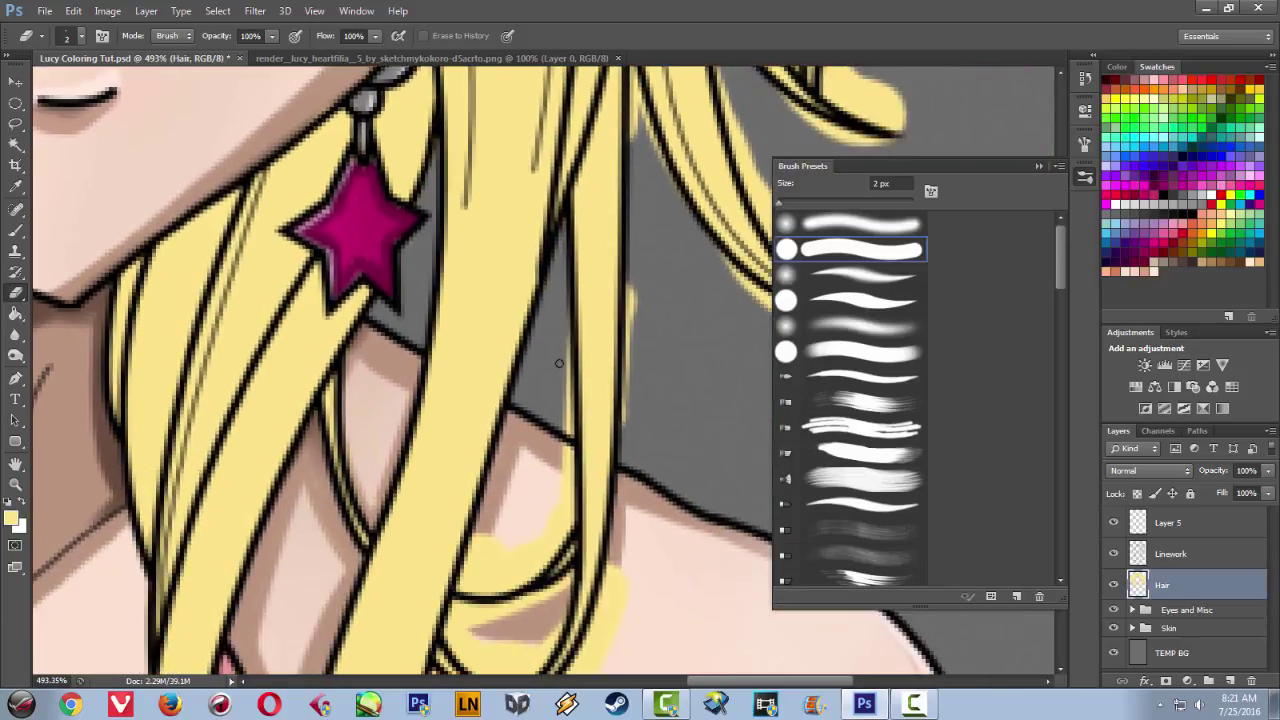
{"action": "mouse_move", "coordinate": [556, 358]}
{"action": "left_mouse_down"}
{"action": "mouse_move", "coordinate": [570, 440]}
{"action": "mouse_move", "coordinate": [563, 381]}
{"action": "left_mouse_up"}
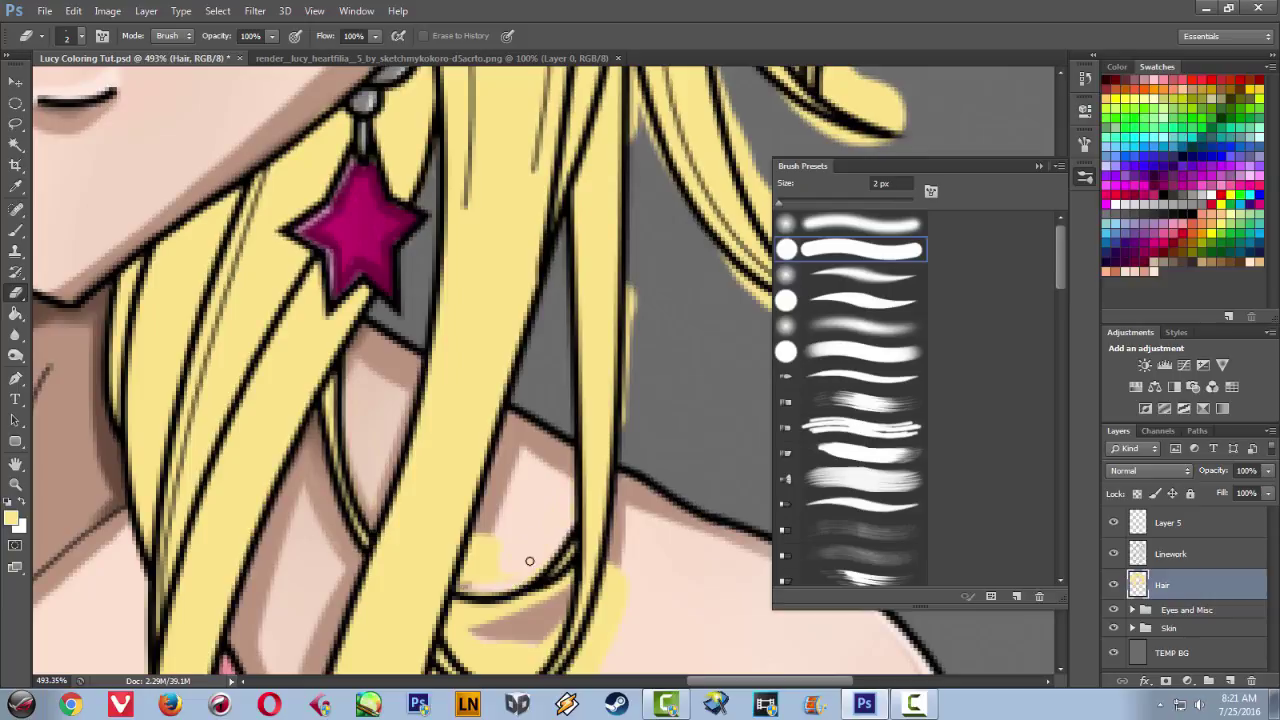
{"action": "mouse_move", "coordinate": [495, 524]}
{"action": "left_mouse_down"}
{"action": "mouse_move", "coordinate": [462, 587]}
{"action": "mouse_move", "coordinate": [512, 424]}
{"action": "mouse_move", "coordinate": [484, 448]}
{"action": "mouse_move", "coordinate": [557, 439]}
{"action": "left_mouse_up"}
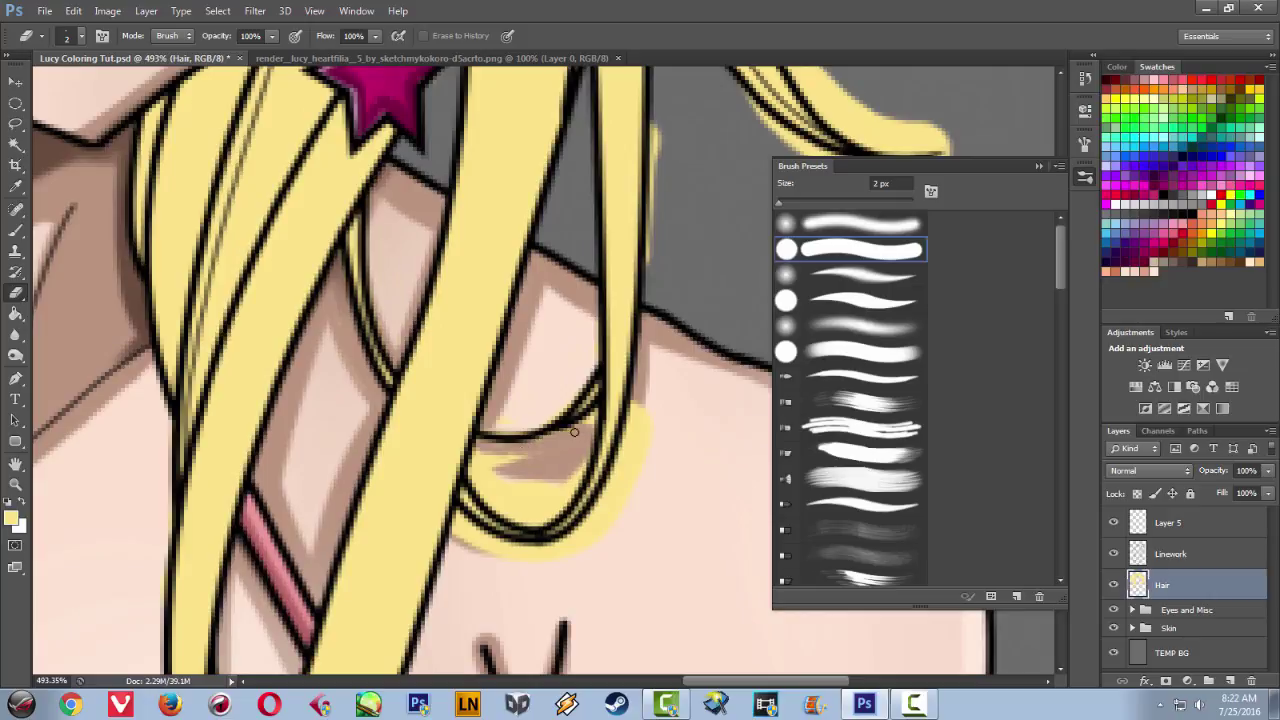
- Erase the yellow inside and below the looped strand on the shoulder and along the adjoining straight strand's outer edge
{"action": "mouse_move", "coordinate": [522, 464]}
{"action": "left_mouse_down"}
{"action": "mouse_move", "coordinate": [488, 456]}
{"action": "mouse_move", "coordinate": [504, 493]}
{"action": "left_mouse_up"}
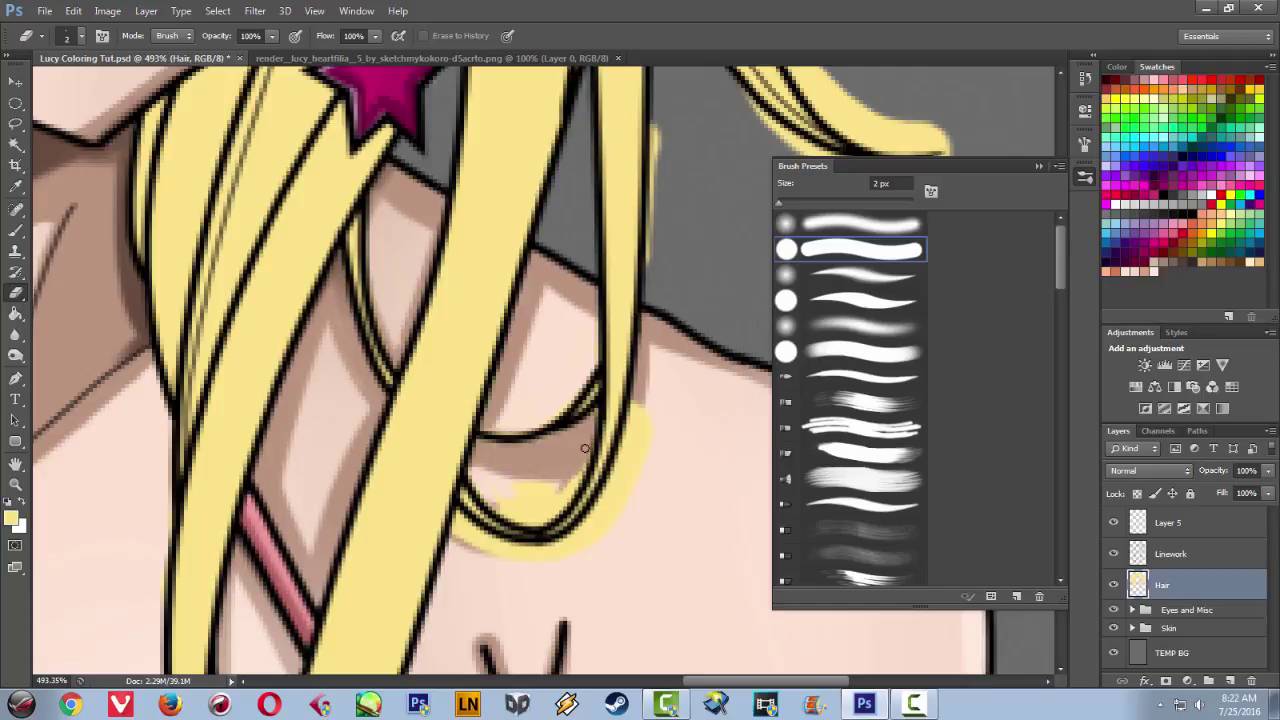
{"action": "left_click_drag", "start_coordinate": [523, 514], "coordinate": [517, 509]}
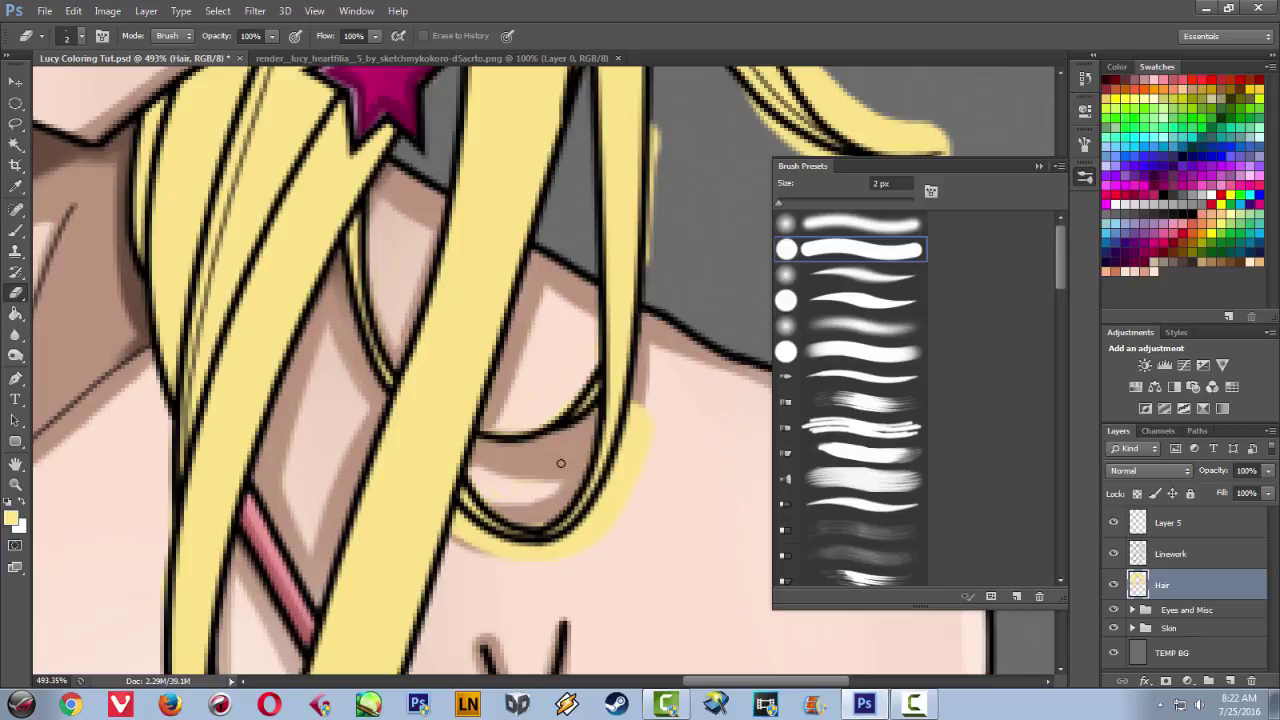
{"action": "mouse_move", "coordinate": [459, 522]}
{"action": "left_mouse_down"}
{"action": "mouse_move", "coordinate": [478, 545]}
{"action": "mouse_move", "coordinate": [466, 541]}
{"action": "mouse_move", "coordinate": [561, 549]}
{"action": "mouse_move", "coordinate": [583, 534]}
{"action": "mouse_move", "coordinate": [623, 471]}
{"action": "mouse_move", "coordinate": [640, 390]}
{"action": "mouse_move", "coordinate": [583, 554]}
{"action": "mouse_move", "coordinate": [579, 536]}
{"action": "left_mouse_up"}
{"action": "left_click_drag", "start_coordinate": [586, 309], "coordinate": [570, 420]}
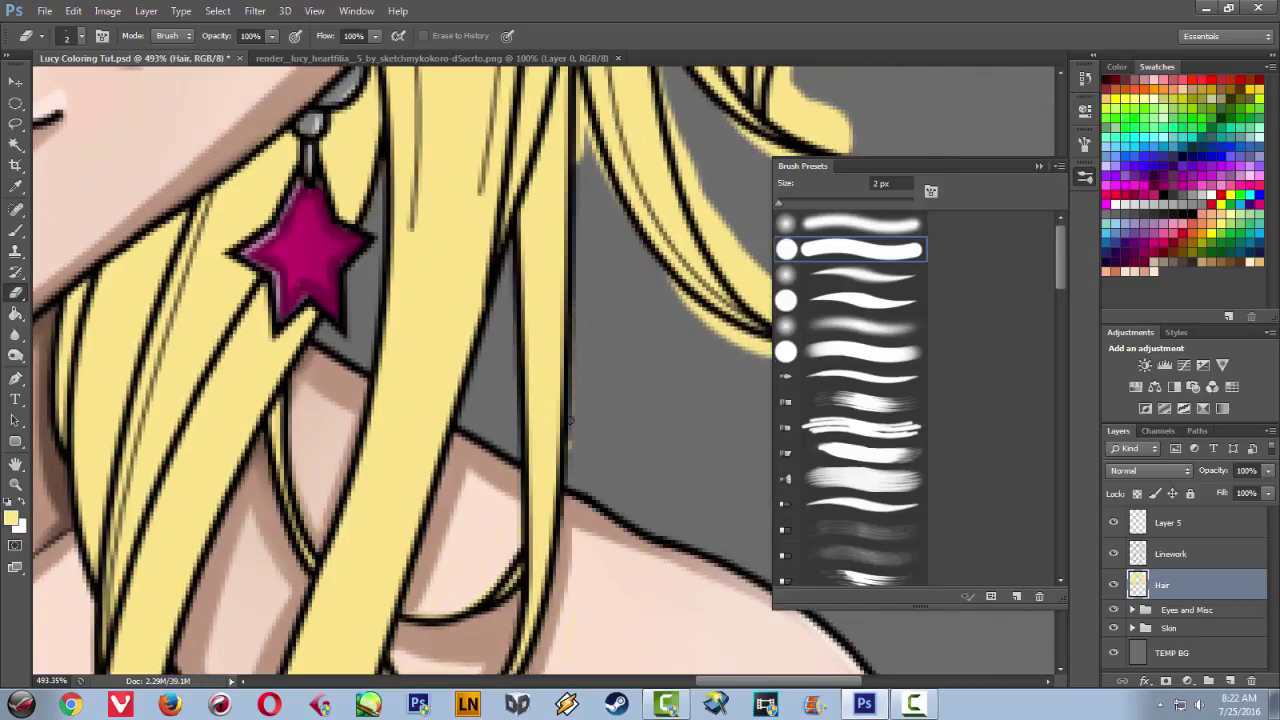
- Erase the overspill along the underside of the pigtail's lower curl, from the straight strand towards the curl's tip
{"action": "scroll", "coordinate": [575, 431], "scroll_direction": "up", "scroll_amount": 4}
{"action": "scroll", "coordinate": [575, 431], "scroll_direction": "right", "scroll_amount": 1}
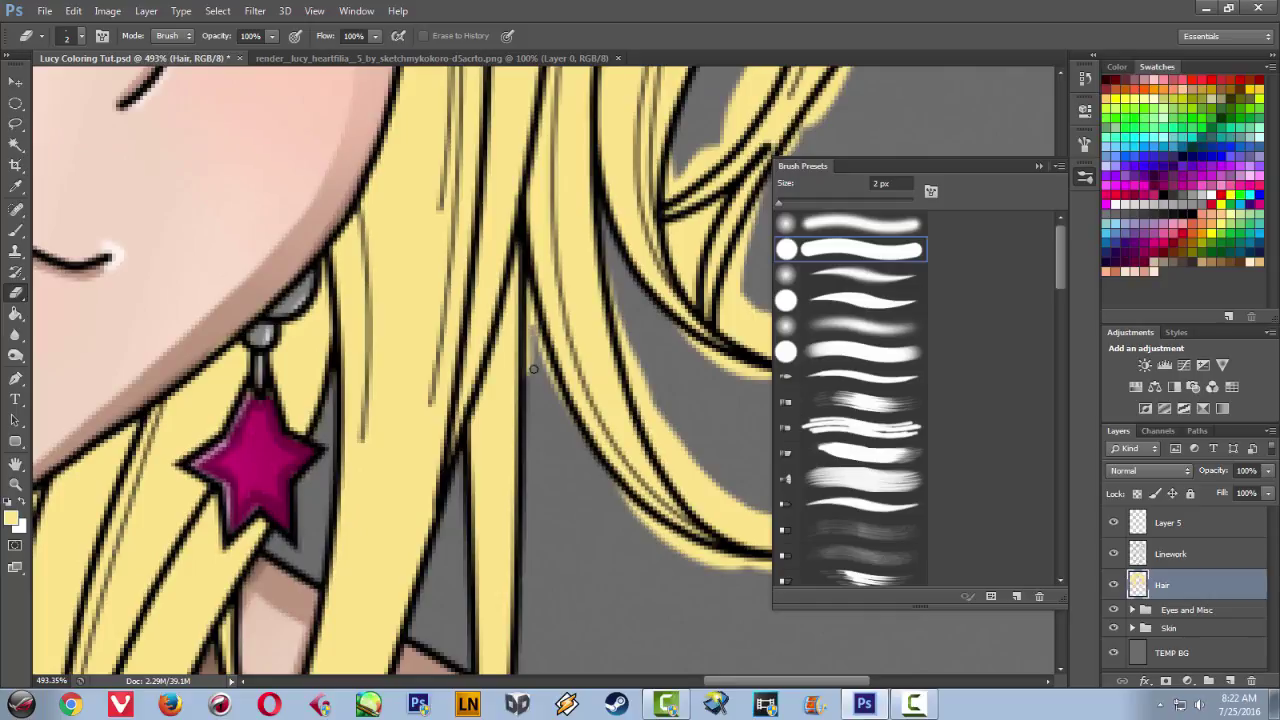
{"action": "mouse_move", "coordinate": [530, 361]}
{"action": "left_mouse_down"}
{"action": "mouse_move", "coordinate": [533, 334]}
{"action": "mouse_move", "coordinate": [549, 382]}
{"action": "left_mouse_up"}
{"action": "left_click_drag", "start_coordinate": [580, 466], "coordinate": [456, 432]}
{"action": "mouse_move", "coordinate": [489, 468]}
{"action": "left_mouse_down"}
{"action": "mouse_move", "coordinate": [479, 450]}
{"action": "mouse_move", "coordinate": [524, 494]}
{"action": "mouse_move", "coordinate": [610, 540]}
{"action": "mouse_move", "coordinate": [535, 504]}
{"action": "left_mouse_up"}
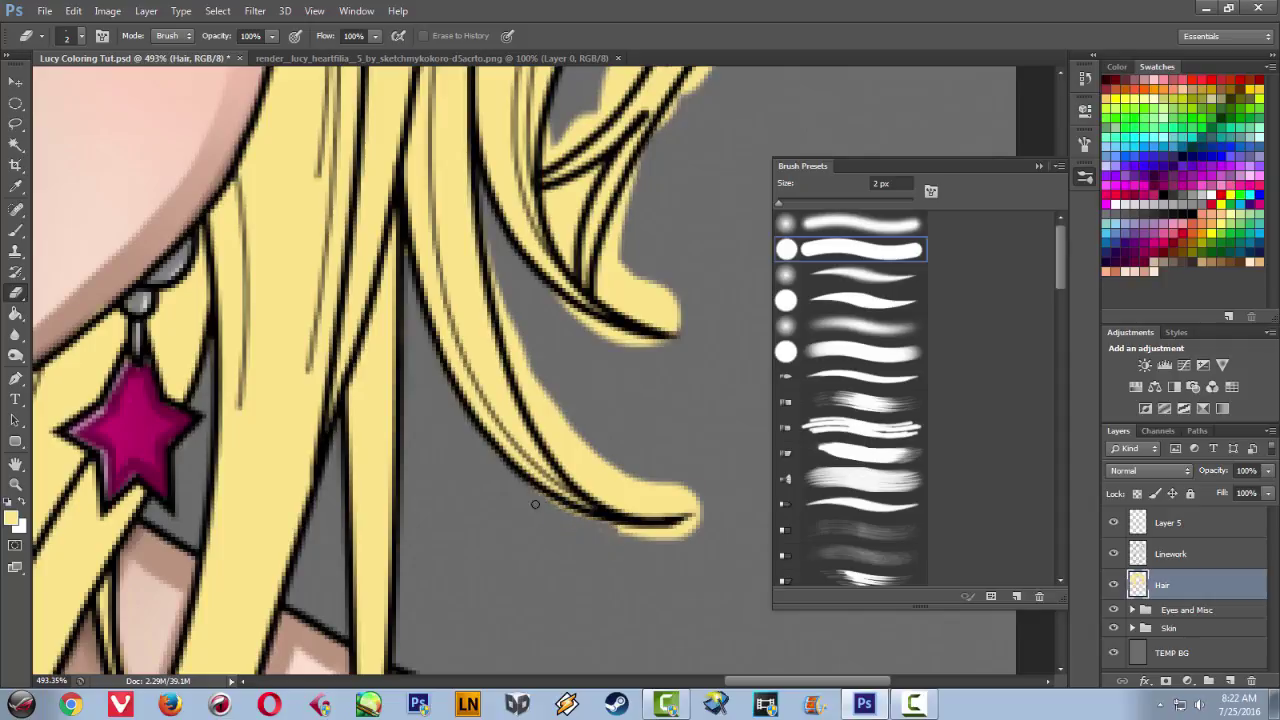
{"action": "mouse_move", "coordinate": [656, 548]}
{"action": "left_mouse_down"}
{"action": "mouse_move", "coordinate": [598, 537]}
{"action": "mouse_move", "coordinate": [661, 544]}
{"action": "left_mouse_up"}
- Erase the overspill along the upper edge of the lower curl and around its pointed tip with the 2 px Eraser
{"action": "left_click", "coordinate": [16, 379]}
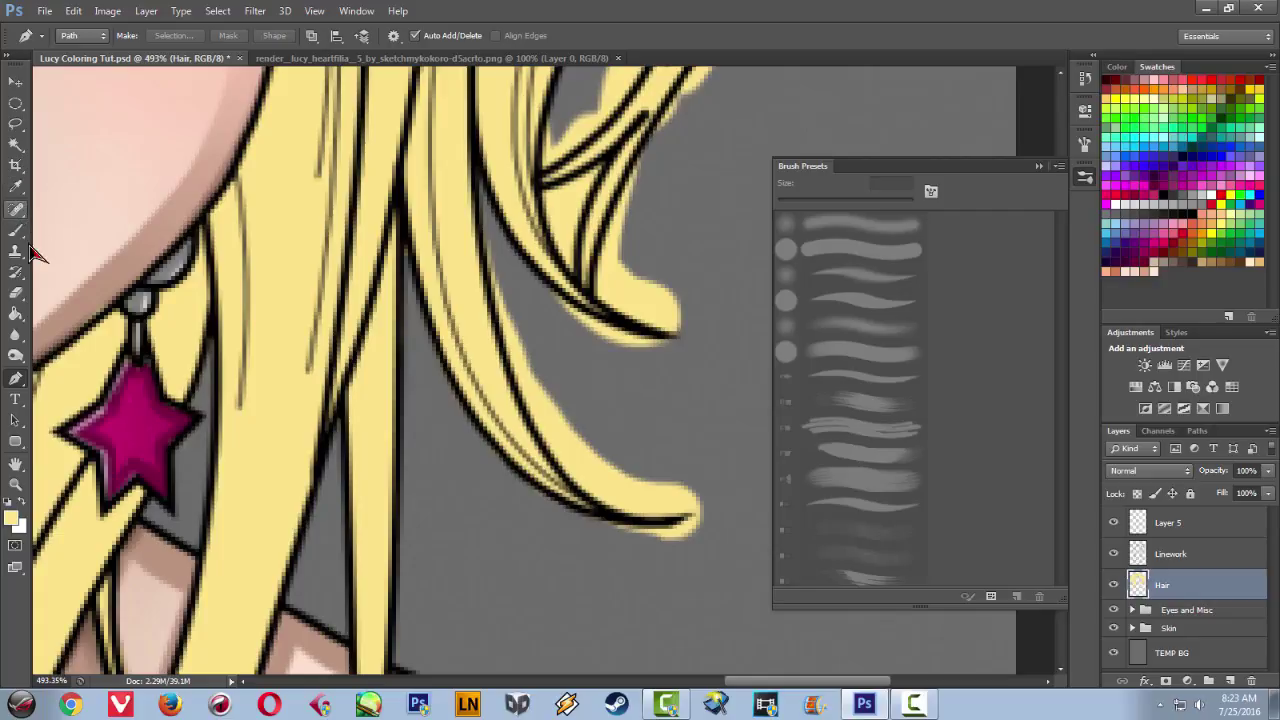
{"action": "key", "text": "e"}
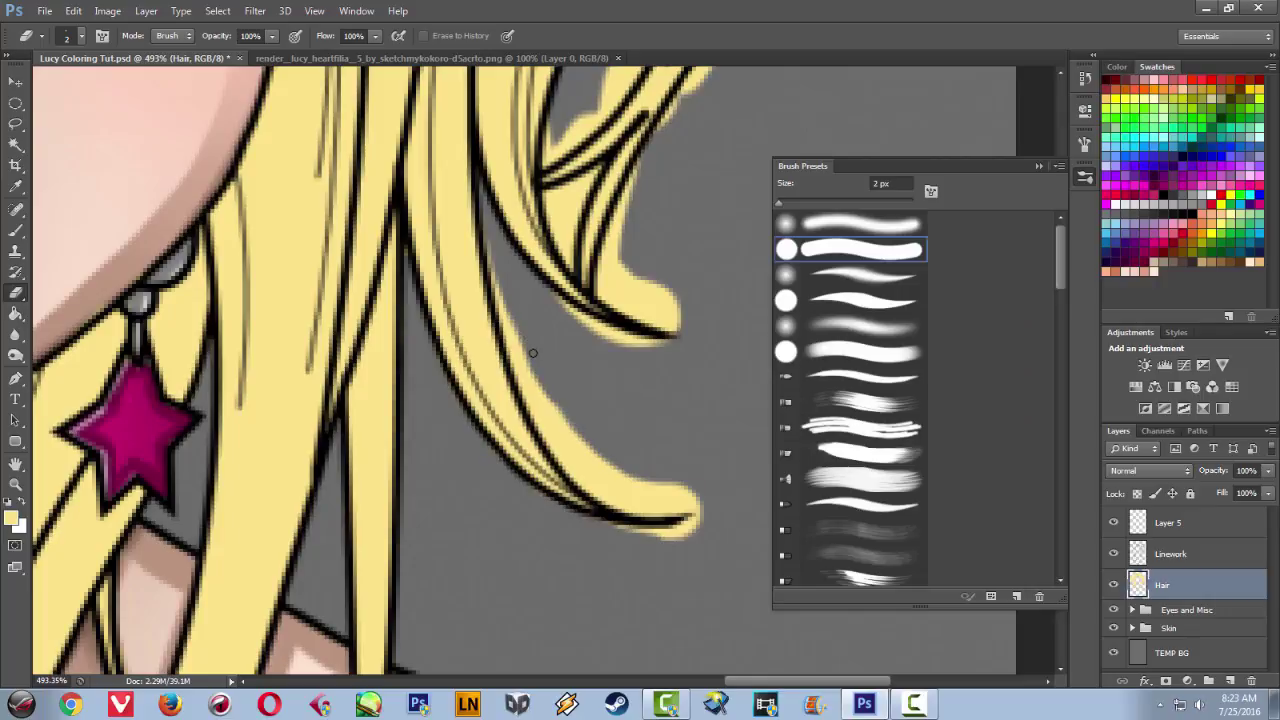
{"action": "left_click_drag", "start_coordinate": [566, 427], "coordinate": [554, 400]}
{"action": "mouse_move", "coordinate": [525, 322]}
{"action": "left_mouse_down"}
{"action": "mouse_move", "coordinate": [495, 263]}
{"action": "mouse_move", "coordinate": [506, 308]}
{"action": "mouse_move", "coordinate": [498, 293]}
{"action": "left_mouse_up"}
{"action": "mouse_move", "coordinate": [518, 358]}
{"action": "left_mouse_down"}
{"action": "mouse_move", "coordinate": [526, 382]}
{"action": "mouse_move", "coordinate": [510, 338]}
{"action": "mouse_move", "coordinate": [534, 418]}
{"action": "mouse_move", "coordinate": [546, 436]}
{"action": "mouse_move", "coordinate": [534, 386]}
{"action": "mouse_move", "coordinate": [586, 457]}
{"action": "mouse_move", "coordinate": [545, 420]}
{"action": "mouse_move", "coordinate": [578, 474]}
{"action": "mouse_move", "coordinate": [547, 447]}
{"action": "left_mouse_up"}
{"action": "mouse_move", "coordinate": [602, 491]}
{"action": "left_mouse_down"}
{"action": "mouse_move", "coordinate": [617, 507]}
{"action": "mouse_move", "coordinate": [594, 492]}
{"action": "mouse_move", "coordinate": [604, 477]}
{"action": "mouse_move", "coordinate": [621, 494]}
{"action": "mouse_move", "coordinate": [577, 449]}
{"action": "mouse_move", "coordinate": [628, 490]}
{"action": "mouse_move", "coordinate": [617, 460]}
{"action": "mouse_move", "coordinate": [634, 477]}
{"action": "mouse_move", "coordinate": [613, 479]}
{"action": "mouse_move", "coordinate": [633, 506]}
{"action": "mouse_move", "coordinate": [626, 491]}
{"action": "mouse_move", "coordinate": [652, 471]}
{"action": "mouse_move", "coordinate": [674, 475]}
{"action": "mouse_move", "coordinate": [695, 498]}
{"action": "mouse_move", "coordinate": [667, 486]}
{"action": "mouse_move", "coordinate": [658, 510]}
{"action": "mouse_move", "coordinate": [663, 489]}
{"action": "mouse_move", "coordinate": [637, 504]}
{"action": "mouse_move", "coordinate": [648, 534]}
{"action": "left_mouse_up"}
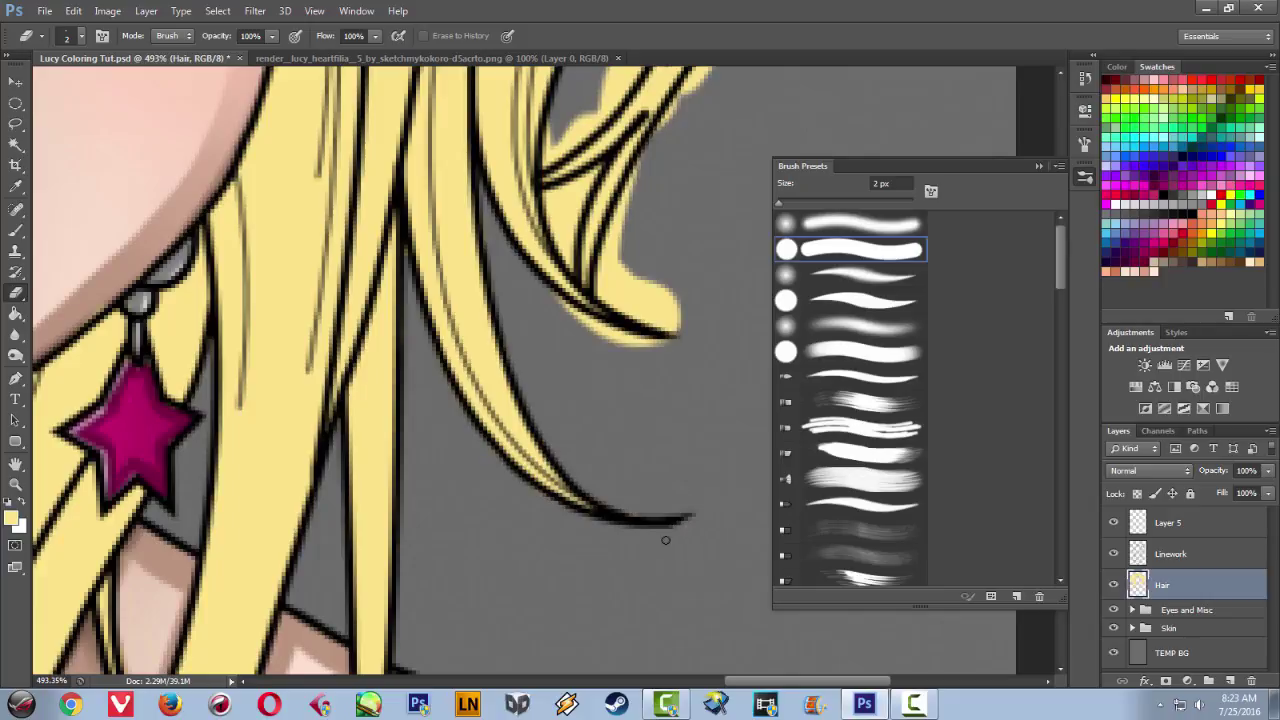
- Erase the overspill along the outer edge of the pigtail's upper curl and above its pointed tip
{"action": "mouse_move", "coordinate": [644, 385]}
{"action": "left_mouse_down"}
{"action": "mouse_move", "coordinate": [646, 489]}
{"action": "mouse_move", "coordinate": [609, 546]}
{"action": "mouse_move", "coordinate": [608, 592]}
{"action": "left_mouse_up"}
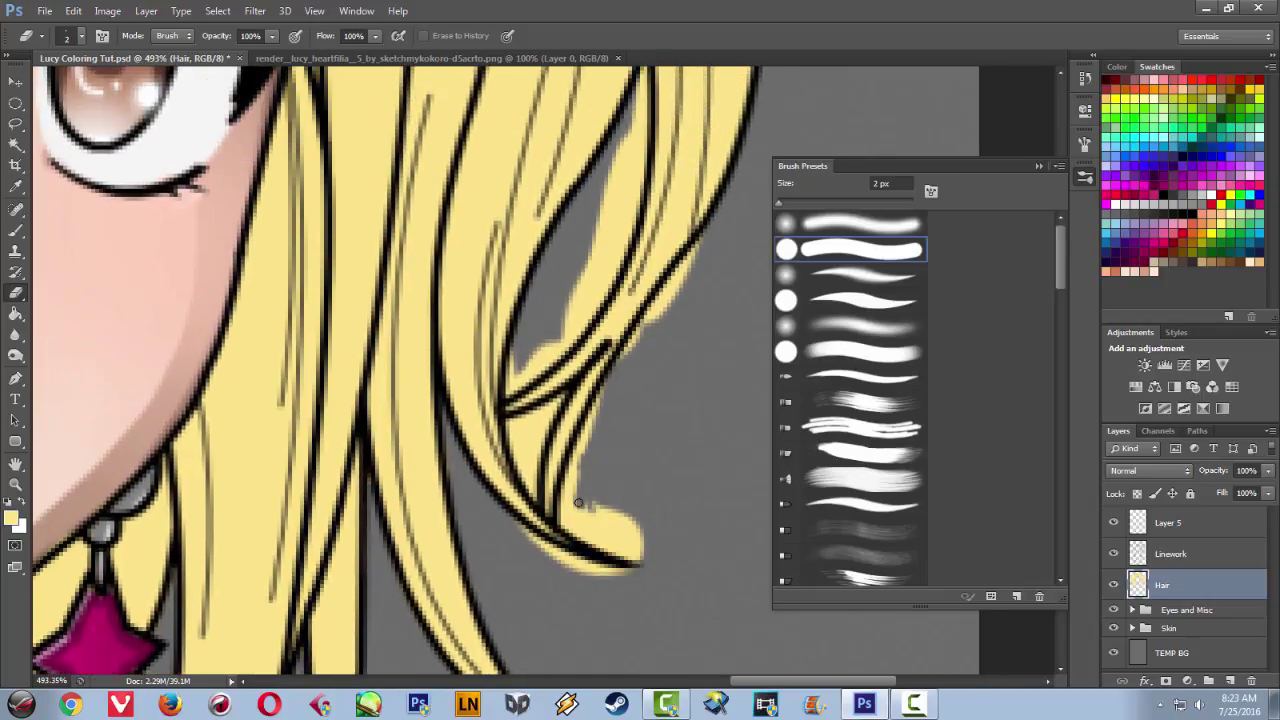
{"action": "left_click_drag", "start_coordinate": [563, 521], "coordinate": [600, 398]}
{"action": "mouse_move", "coordinate": [612, 544]}
{"action": "left_mouse_down"}
{"action": "mouse_move", "coordinate": [572, 531]}
{"action": "mouse_move", "coordinate": [569, 512]}
{"action": "mouse_move", "coordinate": [603, 538]}
{"action": "mouse_move", "coordinate": [574, 507]}
{"action": "mouse_move", "coordinate": [598, 542]}
{"action": "mouse_move", "coordinate": [570, 513]}
{"action": "mouse_move", "coordinate": [608, 537]}
{"action": "mouse_move", "coordinate": [596, 507]}
{"action": "mouse_move", "coordinate": [630, 527]}
{"action": "left_mouse_up"}
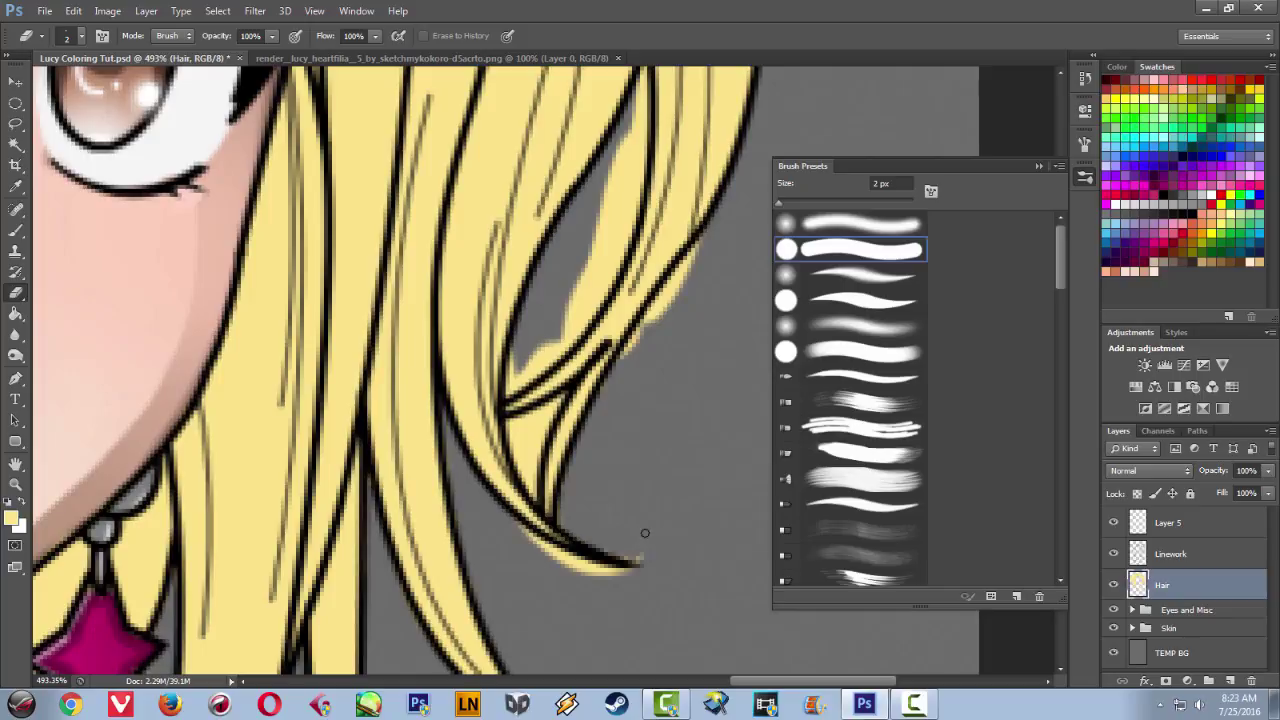
- Enlarge the eraser to 14 px and remove the overspill beneath the upper curl's tip and along the pigtail's outer edge
{"action": "left_click_drag", "start_coordinate": [787, 208], "coordinate": [791, 208]}
{"action": "left_click_drag", "start_coordinate": [664, 572], "coordinate": [624, 517]}
{"action": "left_click_drag", "start_coordinate": [610, 600], "coordinate": [500, 546]}
{"action": "left_click_drag", "start_coordinate": [650, 450], "coordinate": [566, 587]}
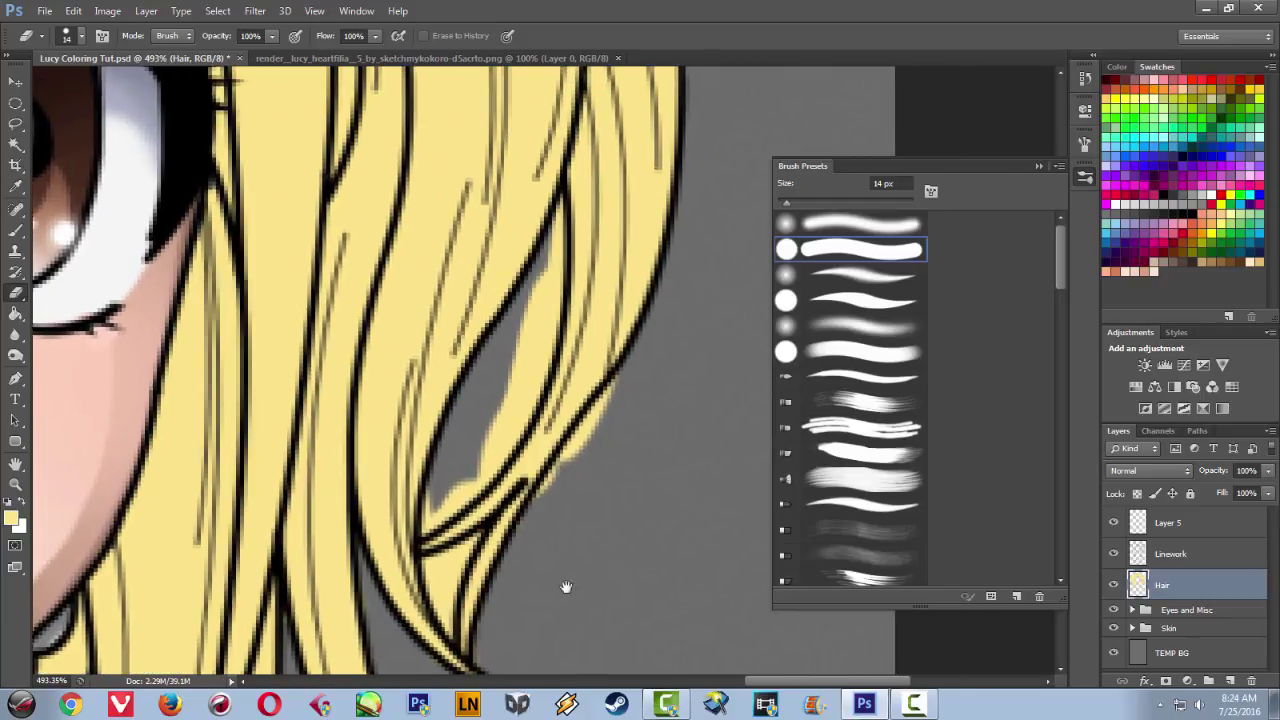
{"action": "mouse_move", "coordinate": [565, 500]}
{"action": "left_mouse_down"}
{"action": "mouse_move", "coordinate": [629, 391]}
{"action": "mouse_move", "coordinate": [617, 434]}
{"action": "mouse_move", "coordinate": [539, 543]}
{"action": "left_mouse_up"}
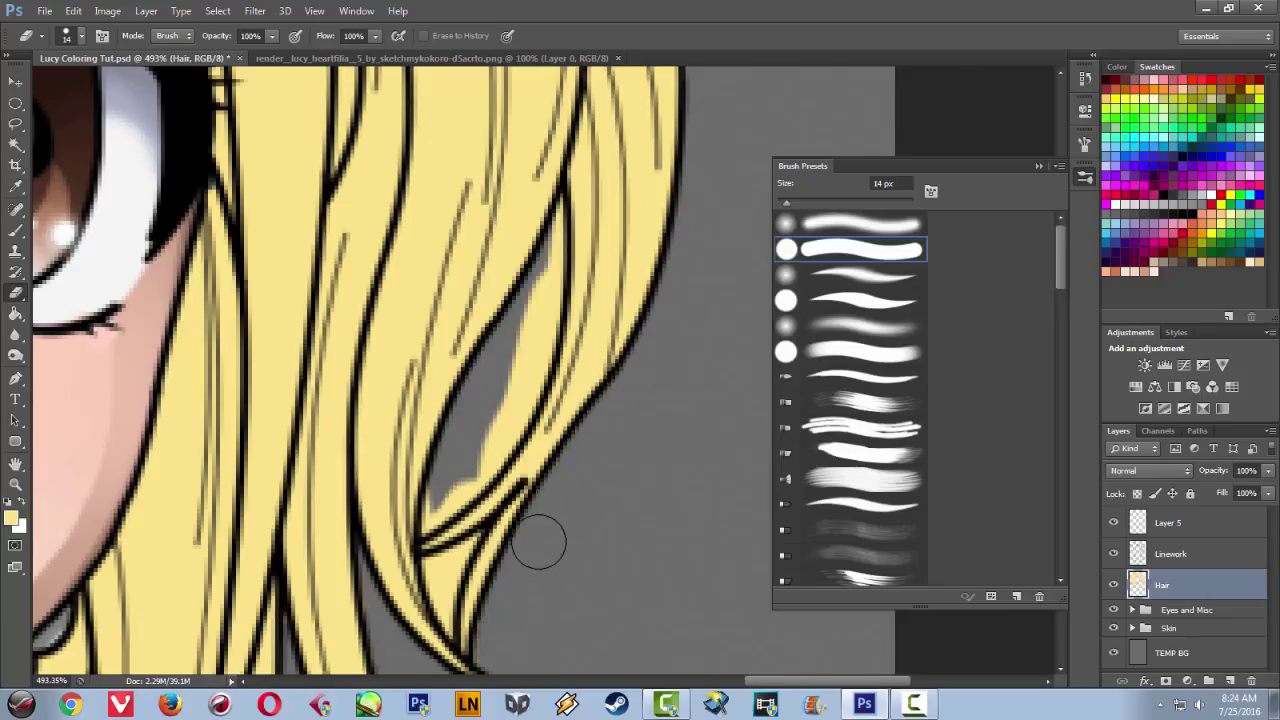
- Clear the yellow from the gap between the pigtail's side strands with a 5 px eraser, refining its narrow end at 1 px
{"action": "left_click_drag", "start_coordinate": [609, 405], "coordinate": [683, 470]}
{"action": "left_click_drag", "start_coordinate": [848, 205], "coordinate": [785, 212]}
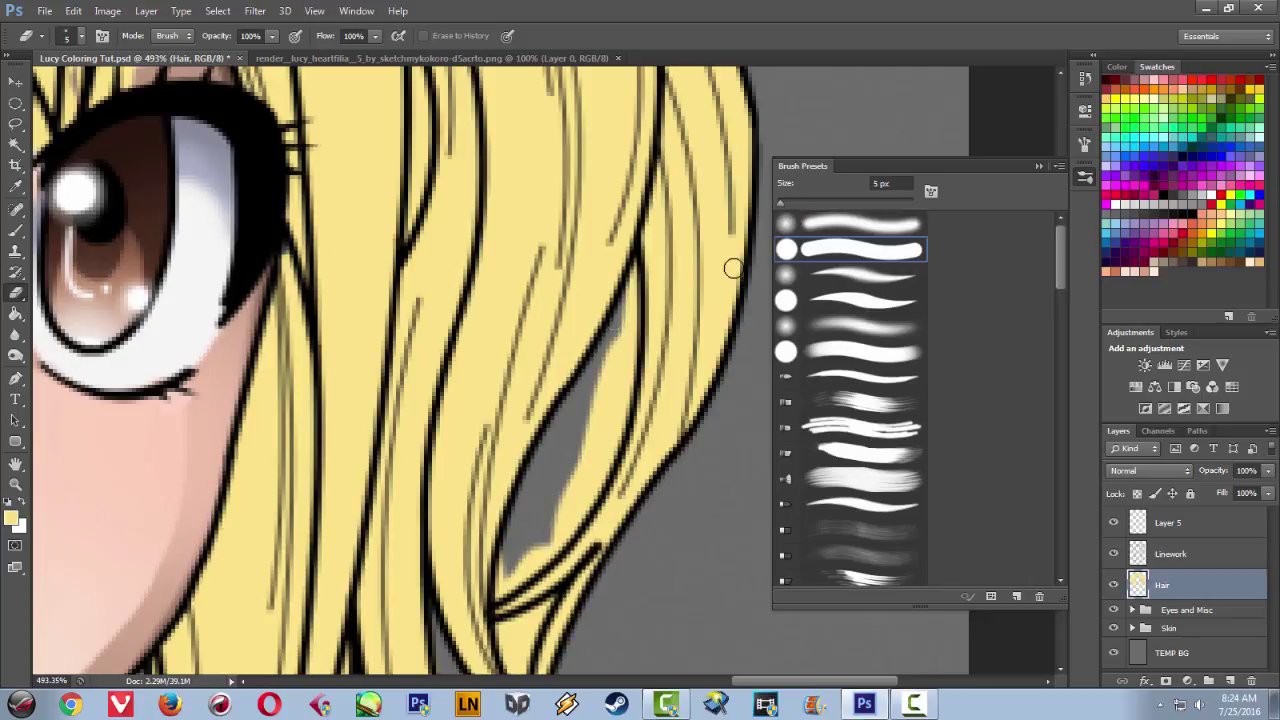
{"action": "mouse_move", "coordinate": [617, 320]}
{"action": "left_mouse_down"}
{"action": "mouse_move", "coordinate": [621, 375]}
{"action": "mouse_move", "coordinate": [624, 311]}
{"action": "mouse_move", "coordinate": [599, 388]}
{"action": "mouse_move", "coordinate": [600, 422]}
{"action": "mouse_move", "coordinate": [610, 395]}
{"action": "mouse_move", "coordinate": [614, 428]}
{"action": "mouse_move", "coordinate": [591, 455]}
{"action": "mouse_move", "coordinate": [587, 438]}
{"action": "mouse_move", "coordinate": [559, 501]}
{"action": "mouse_move", "coordinate": [595, 464]}
{"action": "mouse_move", "coordinate": [591, 487]}
{"action": "mouse_move", "coordinate": [506, 588]}
{"action": "left_mouse_up"}
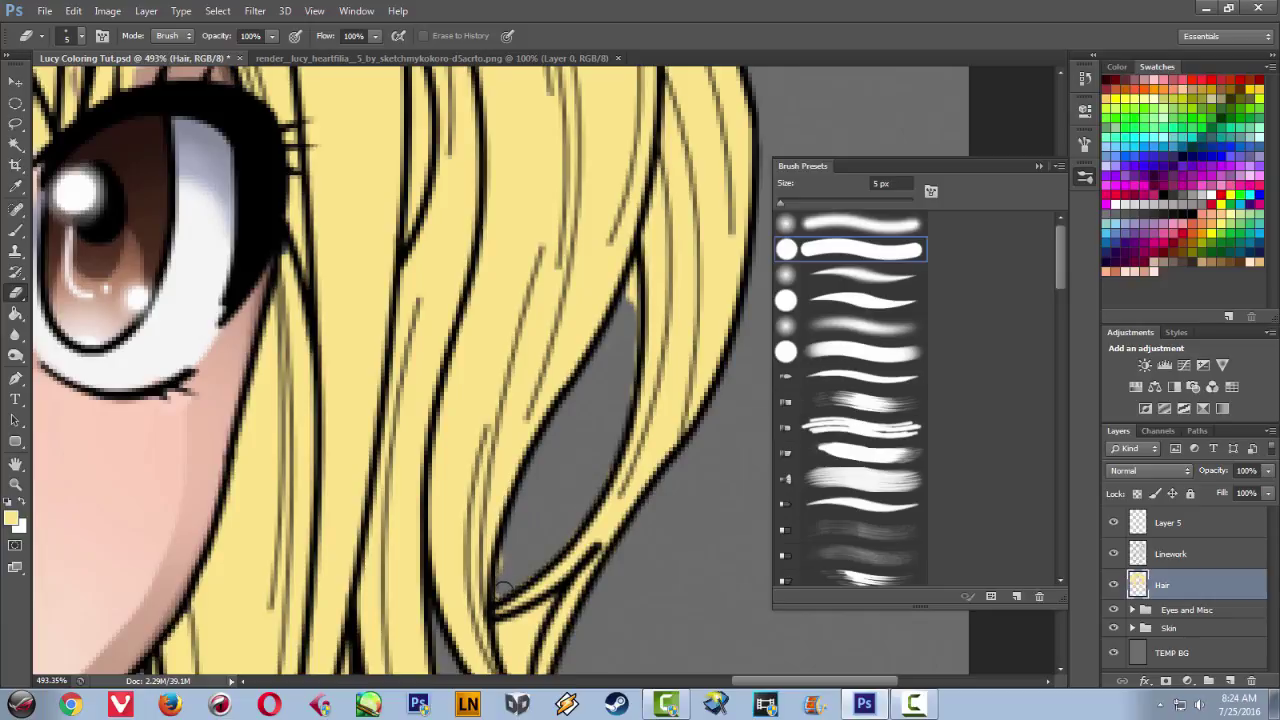
{"action": "mouse_move", "coordinate": [587, 456]}
{"action": "left_mouse_down"}
{"action": "mouse_move", "coordinate": [567, 544]}
{"action": "mouse_move", "coordinate": [603, 461]}
{"action": "left_mouse_up"}
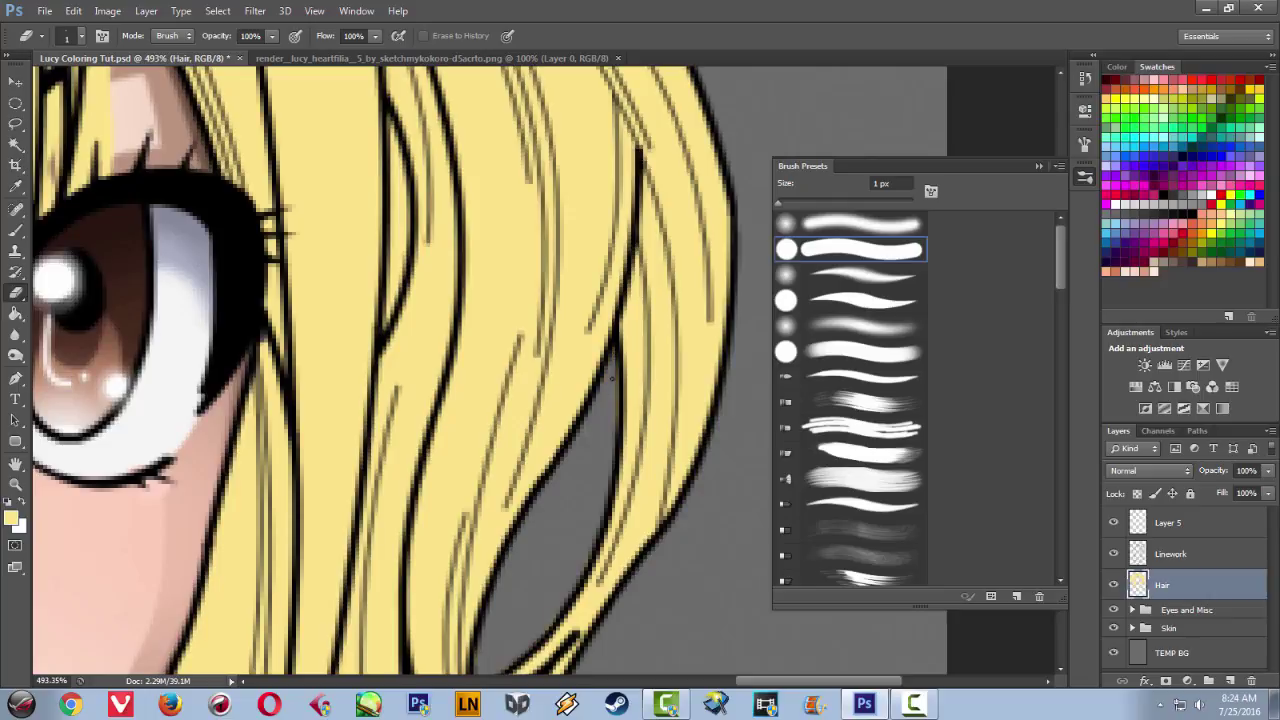
- Erase the overspill around the two pointed wisps beside the magenta bead with a 7 px eraser, cleaning their inner edges at 3 px
{"action": "scroll", "coordinate": [602, 391], "scroll_direction": "up", "scroll_amount": 8}
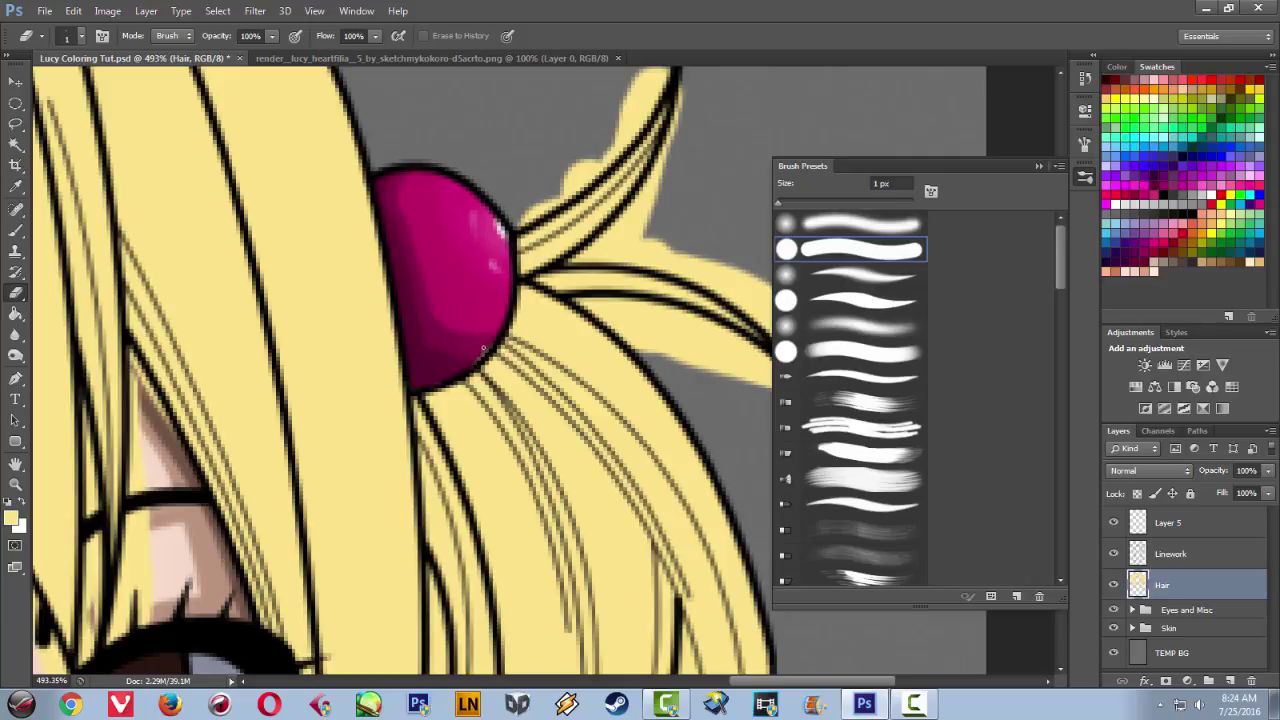
{"action": "left_click_drag", "start_coordinate": [597, 368], "coordinate": [413, 424]}
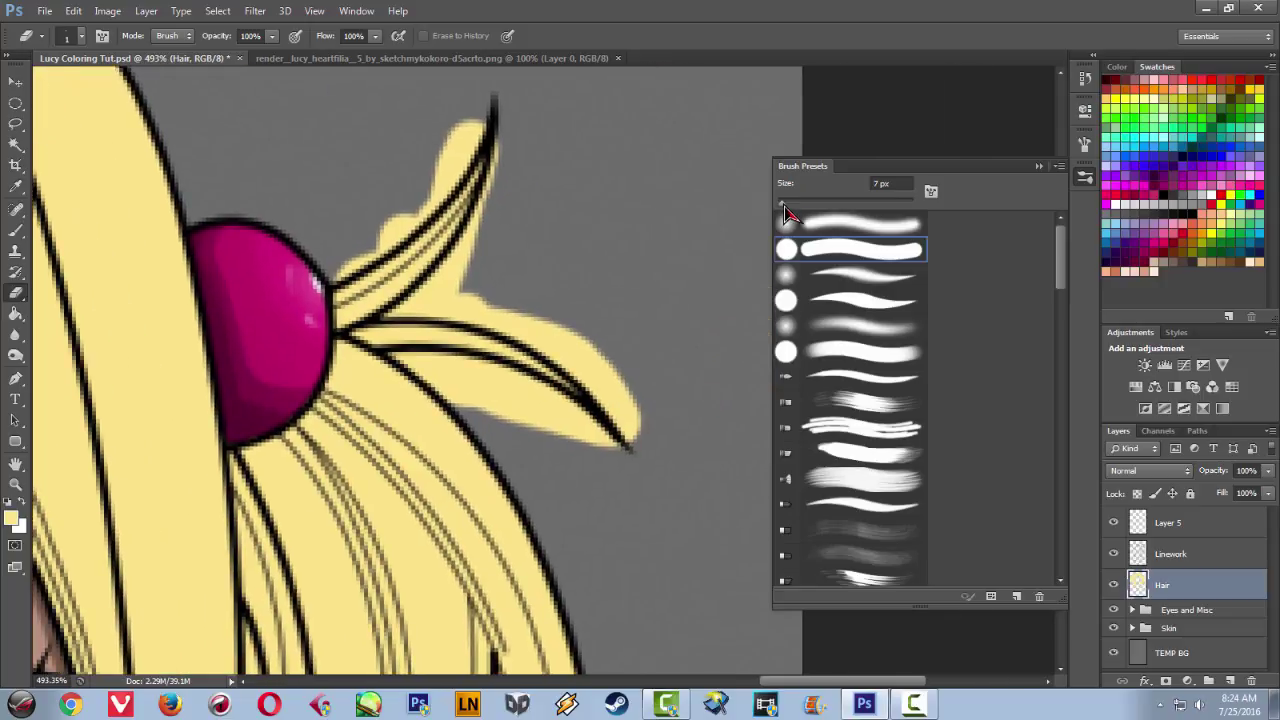
{"action": "mouse_move", "coordinate": [530, 392]}
{"action": "left_mouse_down"}
{"action": "mouse_move", "coordinate": [498, 405]}
{"action": "mouse_move", "coordinate": [596, 441]}
{"action": "mouse_move", "coordinate": [454, 386]}
{"action": "mouse_move", "coordinate": [528, 399]}
{"action": "mouse_move", "coordinate": [584, 435]}
{"action": "mouse_move", "coordinate": [492, 388]}
{"action": "mouse_move", "coordinate": [640, 481]}
{"action": "mouse_move", "coordinate": [646, 459]}
{"action": "mouse_move", "coordinate": [608, 378]}
{"action": "mouse_move", "coordinate": [516, 310]}
{"action": "mouse_move", "coordinate": [617, 351]}
{"action": "mouse_move", "coordinate": [453, 294]}
{"action": "mouse_move", "coordinate": [510, 195]}
{"action": "mouse_move", "coordinate": [461, 244]}
{"action": "left_mouse_up"}
{"action": "left_click_drag", "start_coordinate": [497, 205], "coordinate": [603, 316]}
{"action": "mouse_move", "coordinate": [425, 372]}
{"action": "left_mouse_down"}
{"action": "mouse_move", "coordinate": [531, 289]}
{"action": "mouse_move", "coordinate": [492, 343]}
{"action": "mouse_move", "coordinate": [570, 245]}
{"action": "left_mouse_up"}
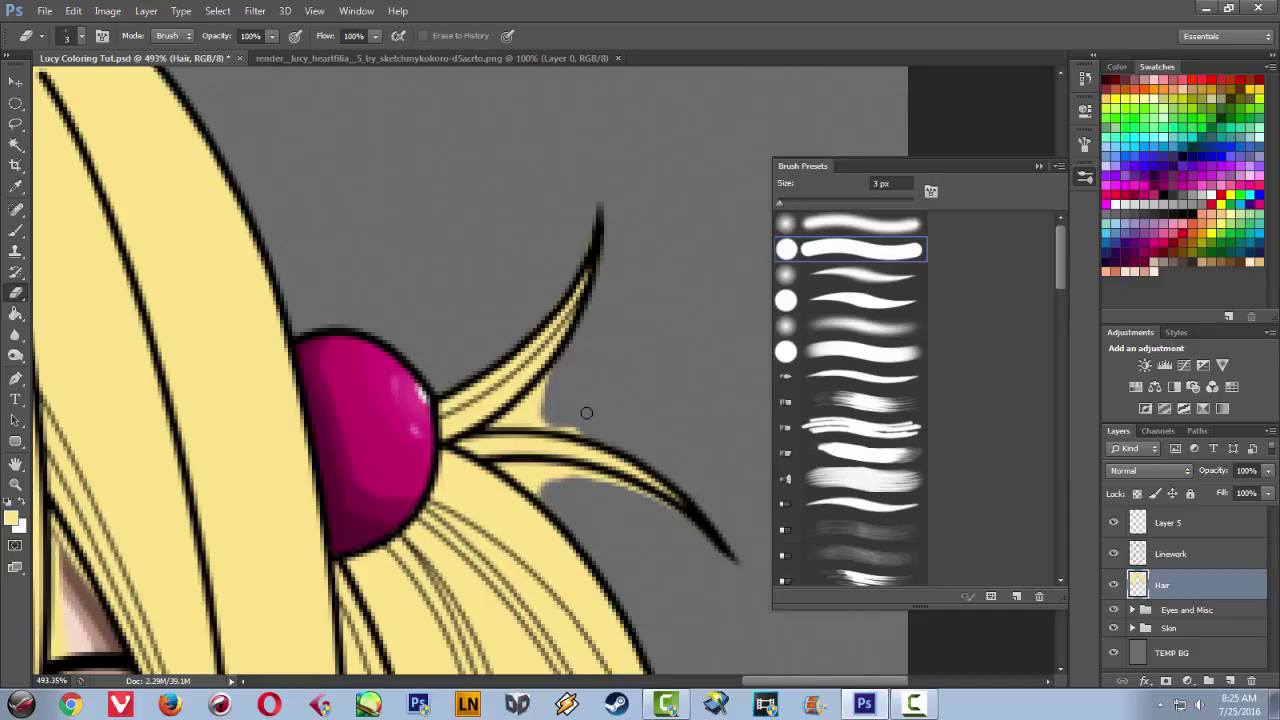
{"action": "mouse_move", "coordinate": [497, 428]}
{"action": "left_mouse_down"}
{"action": "mouse_move", "coordinate": [533, 418]}
{"action": "mouse_move", "coordinate": [512, 423]}
{"action": "mouse_move", "coordinate": [575, 431]}
{"action": "mouse_move", "coordinate": [496, 428]}
{"action": "mouse_move", "coordinate": [557, 384]}
{"action": "left_mouse_up"}
{"action": "mouse_move", "coordinate": [539, 494]}
{"action": "left_mouse_down"}
{"action": "mouse_move", "coordinate": [518, 474]}
{"action": "mouse_move", "coordinate": [539, 494]}
{"action": "mouse_move", "coordinate": [545, 473]}
{"action": "mouse_move", "coordinate": [600, 485]}
{"action": "mouse_move", "coordinate": [566, 491]}
{"action": "mouse_move", "coordinate": [674, 515]}
{"action": "left_mouse_up"}
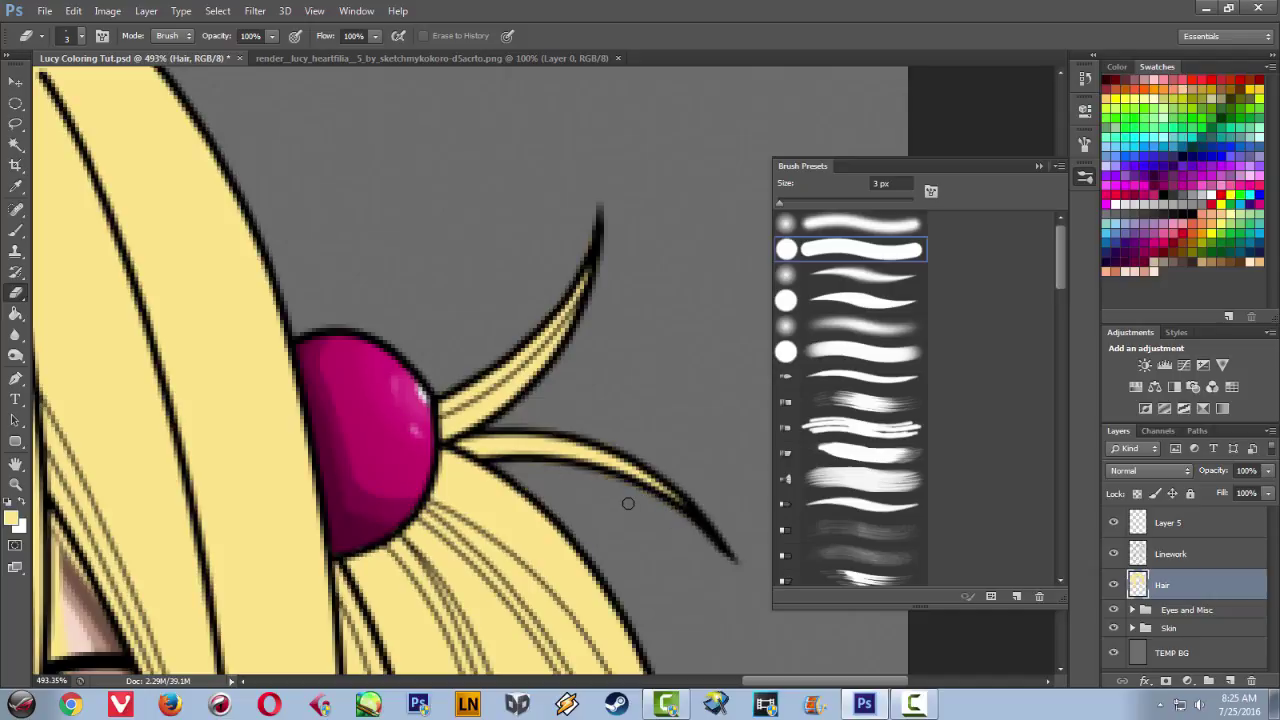
- Erase the overspill from the narrow gaps between the bangs above the eye, using a 3 px eraser on the Hair layer
{"action": "left_click_drag", "start_coordinate": [498, 510], "coordinate": [590, 362]}
{"action": "left_click_drag", "start_coordinate": [480, 546], "coordinate": [575, 214]}
{"action": "mouse_move", "coordinate": [440, 338]}
{"action": "left_mouse_down"}
{"action": "mouse_move", "coordinate": [466, 534]}
{"action": "mouse_move", "coordinate": [460, 515]}
{"action": "left_mouse_up"}
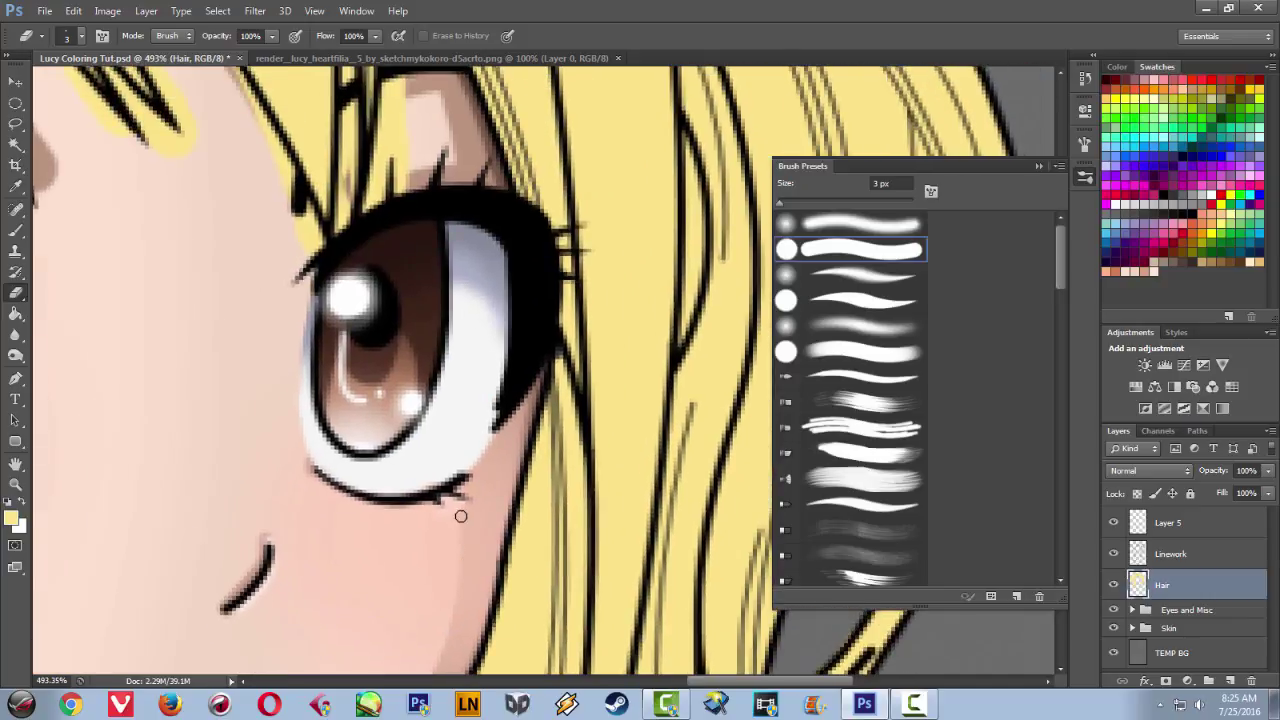
{"action": "key", "text": "b"}
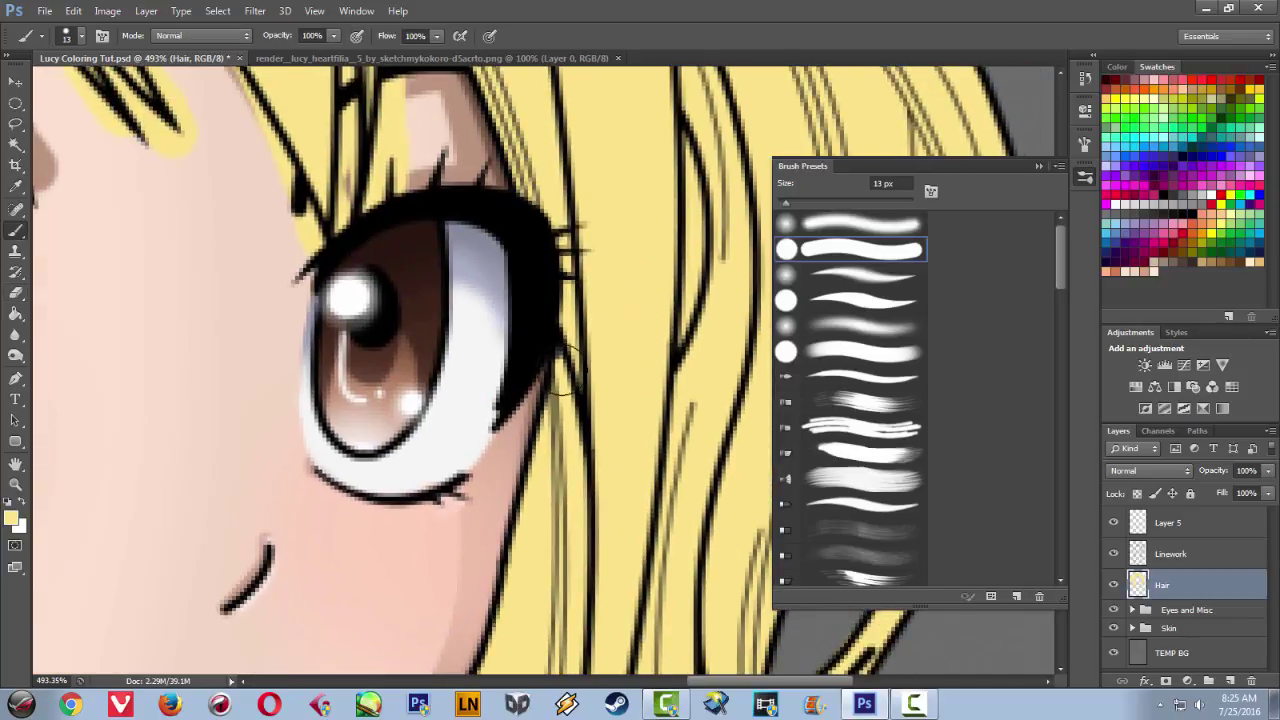
{"action": "left_click_drag", "start_coordinate": [514, 225], "coordinate": [591, 425]}
{"action": "key", "text": "e"}
{"action": "left_click_drag", "start_coordinate": [493, 338], "coordinate": [523, 440]}
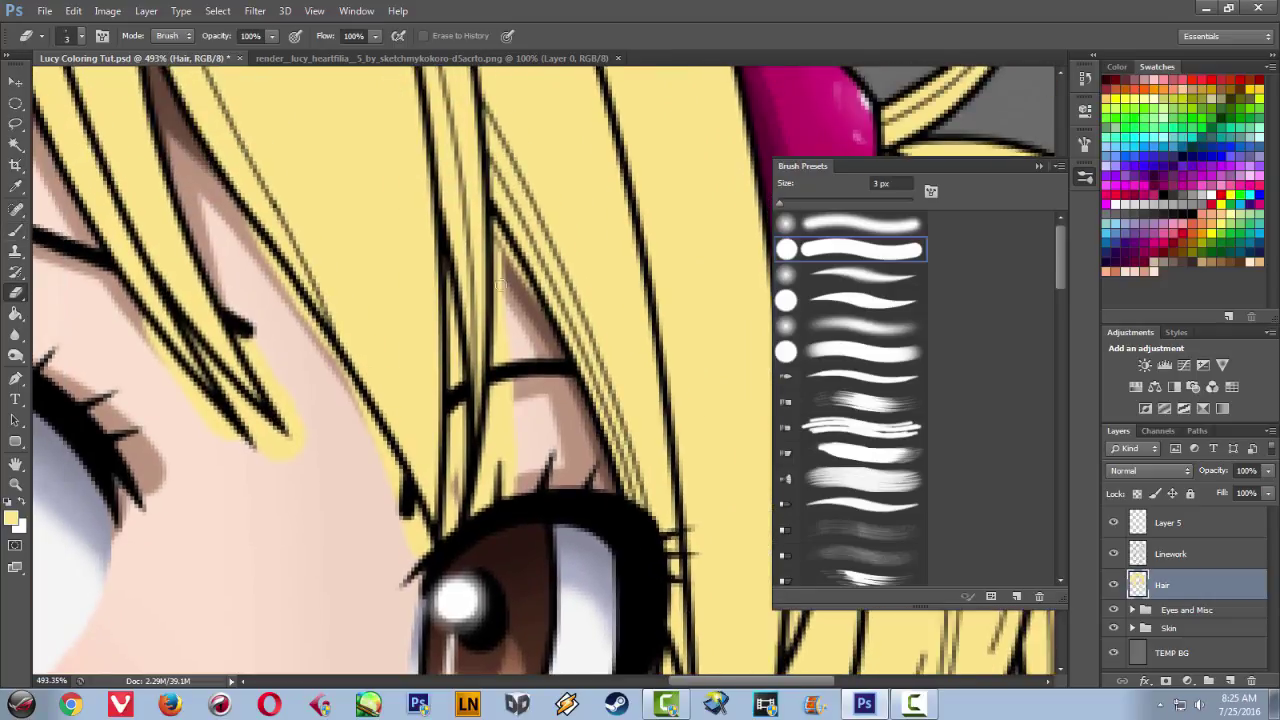
{"action": "mouse_move", "coordinate": [535, 302]}
{"action": "left_mouse_down"}
{"action": "mouse_move", "coordinate": [499, 235]}
{"action": "mouse_move", "coordinate": [502, 297]}
{"action": "left_mouse_up"}
{"action": "left_click_drag", "start_coordinate": [500, 388], "coordinate": [486, 503]}
{"action": "mouse_move", "coordinate": [504, 424]}
{"action": "left_mouse_down"}
{"action": "mouse_move", "coordinate": [506, 488]}
{"action": "mouse_move", "coordinate": [511, 430]}
{"action": "left_mouse_up"}
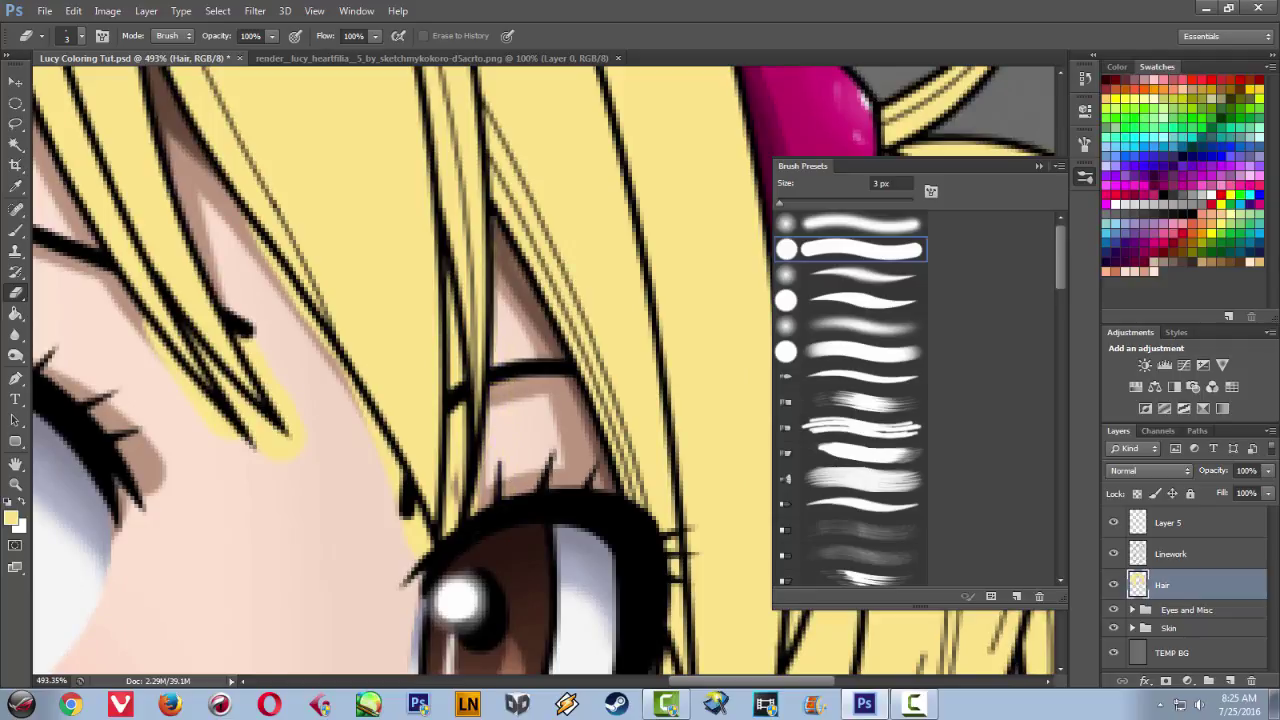
{"action": "mouse_move", "coordinate": [477, 512]}
{"action": "left_mouse_down"}
{"action": "mouse_move", "coordinate": [450, 534]}
{"action": "mouse_move", "coordinate": [456, 410]}
{"action": "mouse_move", "coordinate": [476, 490]}
{"action": "left_mouse_up"}
{"action": "mouse_move", "coordinate": [475, 404]}
{"action": "left_mouse_down"}
{"action": "mouse_move", "coordinate": [472, 448]}
{"action": "mouse_move", "coordinate": [466, 378]}
{"action": "mouse_move", "coordinate": [469, 457]}
{"action": "left_mouse_up"}
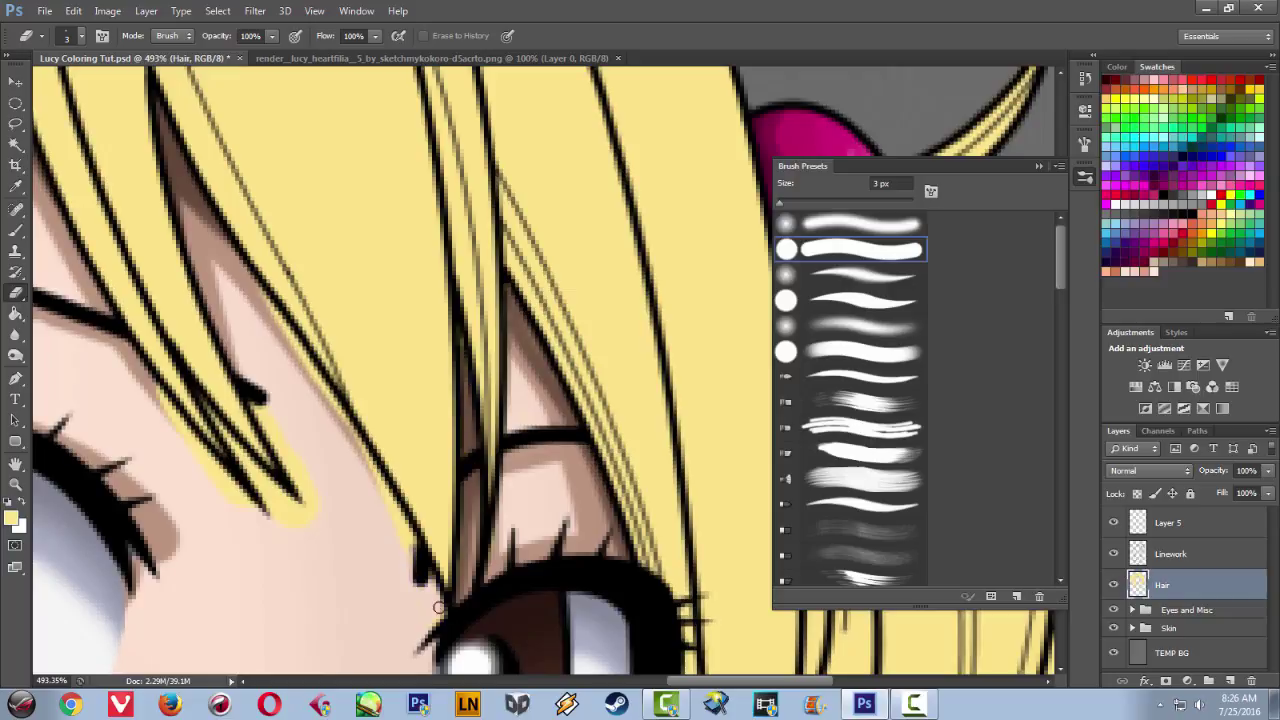
- Erase the overspill along the long bang's edge and around the paired pointed bang tips between the eyes
{"action": "mouse_move", "coordinate": [399, 548]}
{"action": "left_mouse_down"}
{"action": "mouse_move", "coordinate": [412, 552]}
{"action": "mouse_move", "coordinate": [357, 448]}
{"action": "mouse_move", "coordinate": [385, 487]}
{"action": "left_mouse_up"}
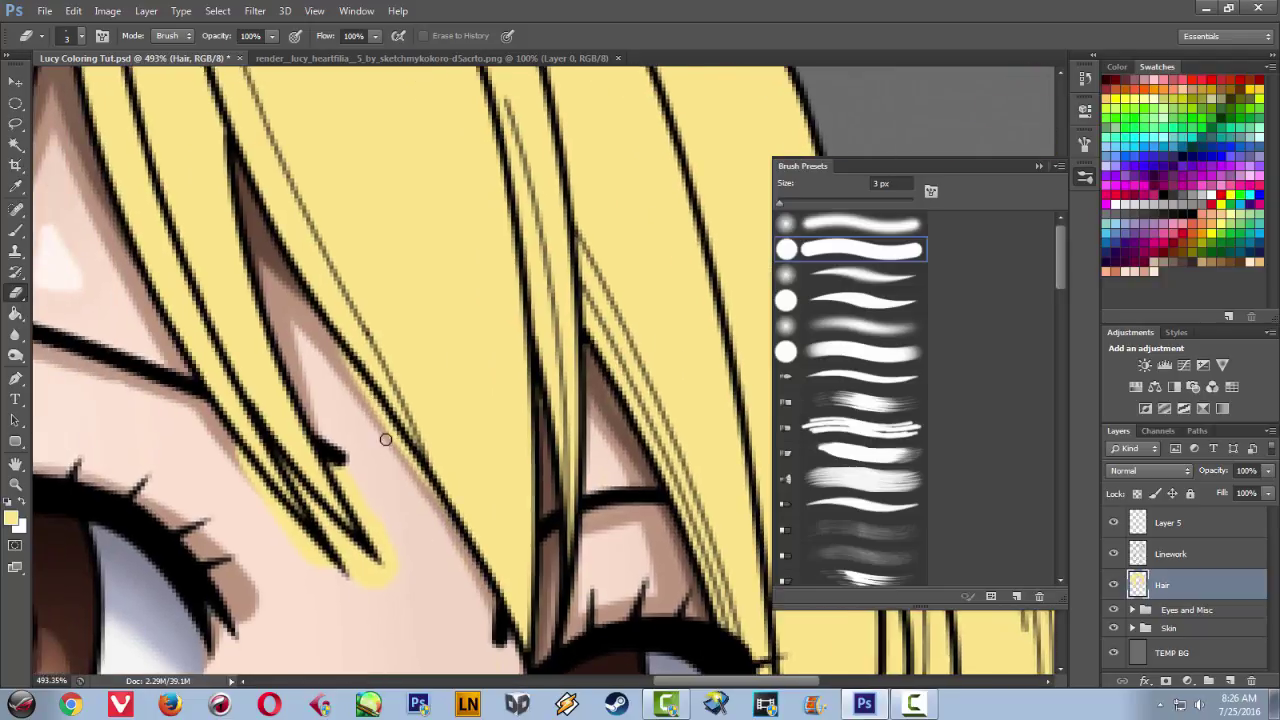
{"action": "left_click_drag", "start_coordinate": [338, 344], "coordinate": [391, 433]}
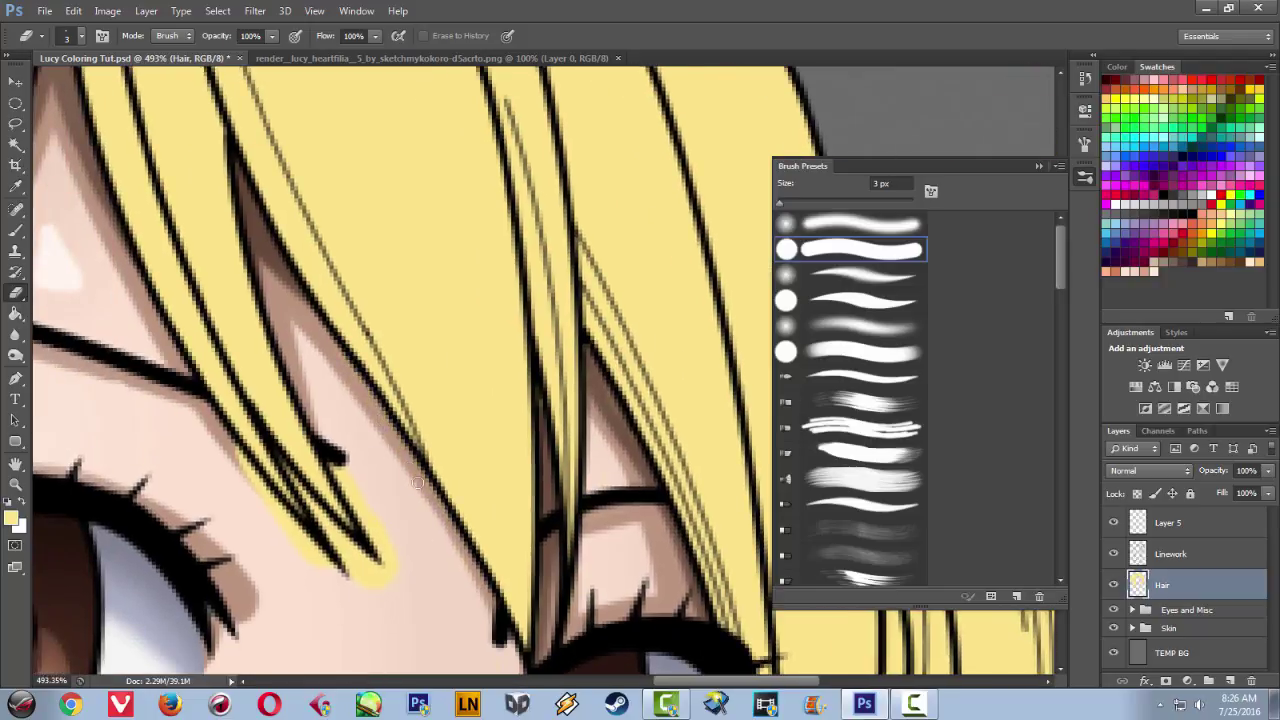
{"action": "left_click_drag", "start_coordinate": [556, 548], "coordinate": [394, 322]}
{"action": "left_click_drag", "start_coordinate": [436, 448], "coordinate": [540, 248]}
{"action": "left_click_drag", "start_coordinate": [466, 407], "coordinate": [304, 440]}
{"action": "left_click_drag", "start_coordinate": [240, 180], "coordinate": [437, 400]}
{"action": "mouse_move", "coordinate": [313, 276]}
{"action": "left_mouse_down"}
{"action": "mouse_move", "coordinate": [430, 351]}
{"action": "mouse_move", "coordinate": [422, 323]}
{"action": "left_mouse_up"}
{"action": "left_click_drag", "start_coordinate": [474, 449], "coordinate": [487, 461]}
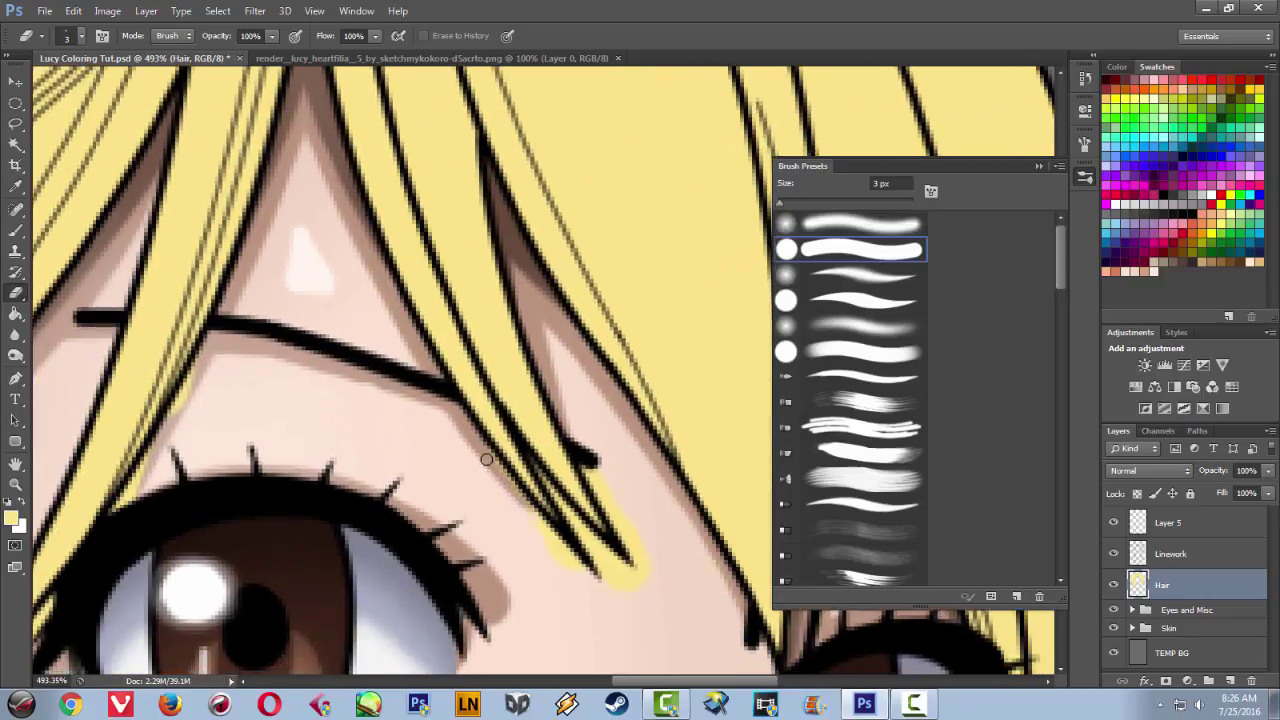
{"action": "mouse_move", "coordinate": [585, 545]}
{"action": "left_mouse_down"}
{"action": "mouse_move", "coordinate": [566, 513]}
{"action": "mouse_move", "coordinate": [605, 553]}
{"action": "left_mouse_up"}
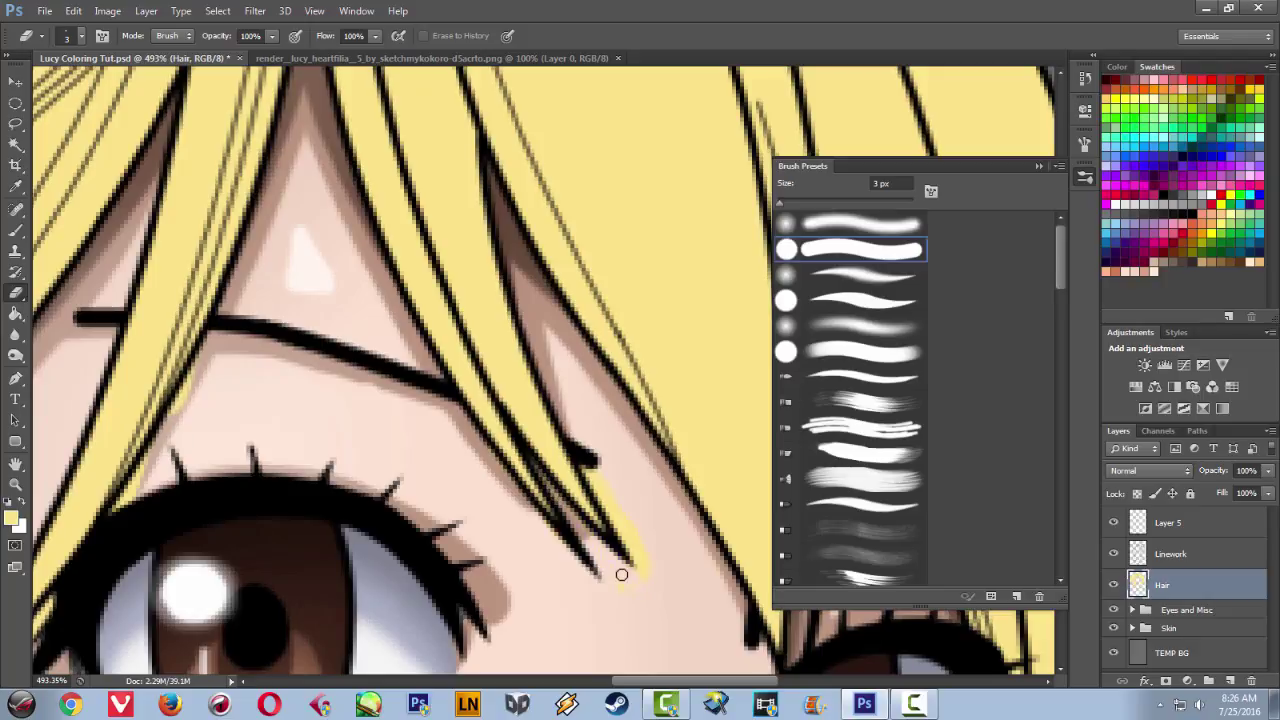
{"action": "left_click_drag", "start_coordinate": [610, 499], "coordinate": [643, 544]}
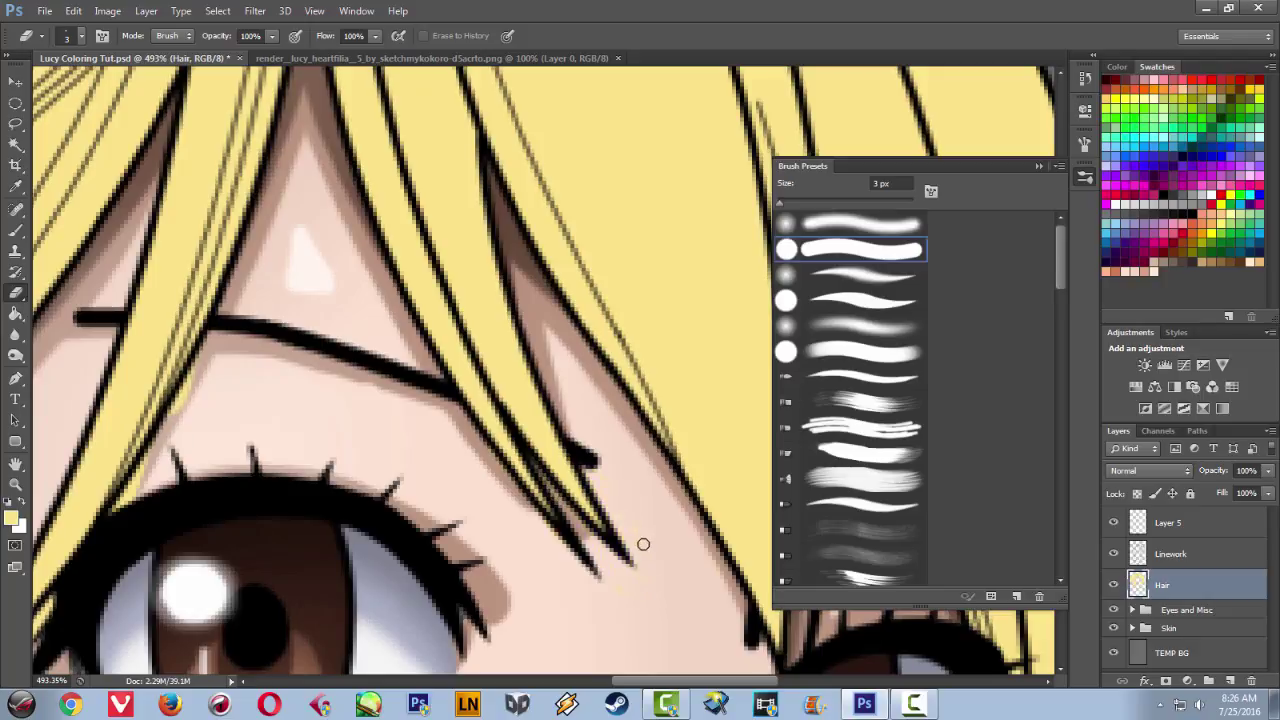
- Erase the overspill above and below the thin lock that crosses from the eye to the ear, including the patch on the ear
{"action": "left_click_drag", "start_coordinate": [315, 348], "coordinate": [554, 240]}
{"action": "left_click_drag", "start_coordinate": [438, 263], "coordinate": [352, 402]}
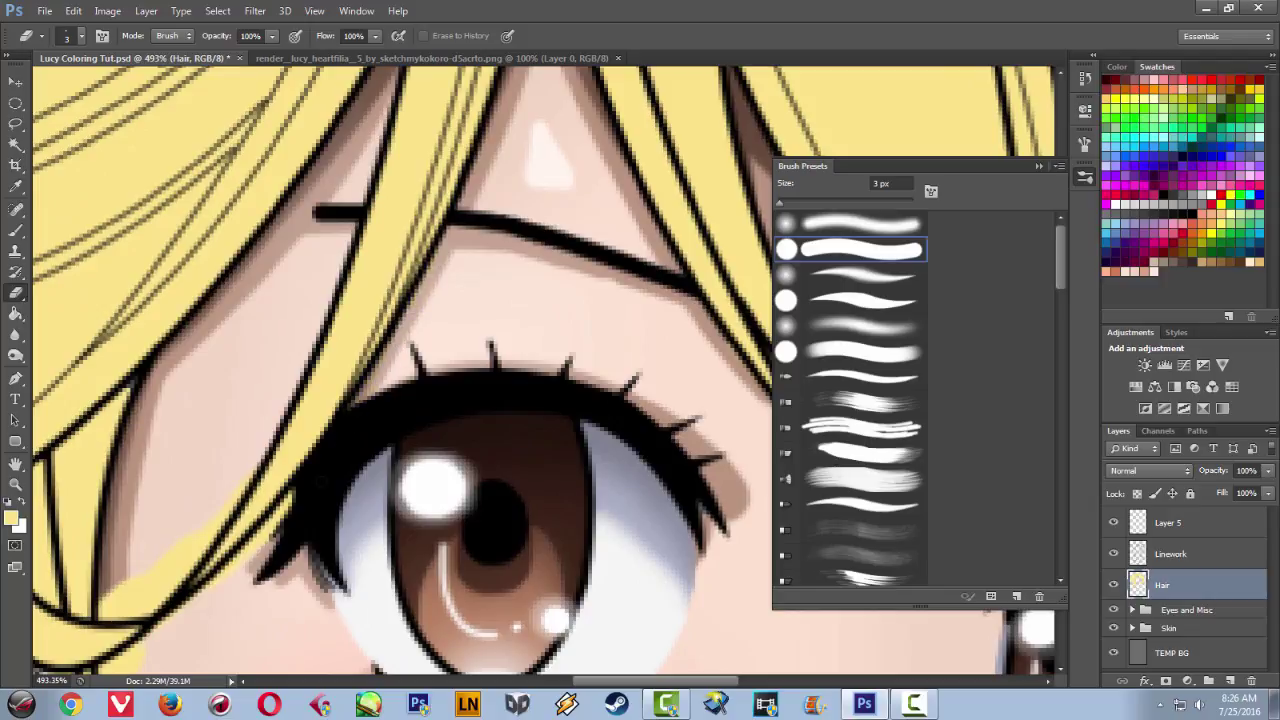
{"action": "left_click_drag", "start_coordinate": [291, 541], "coordinate": [528, 371]}
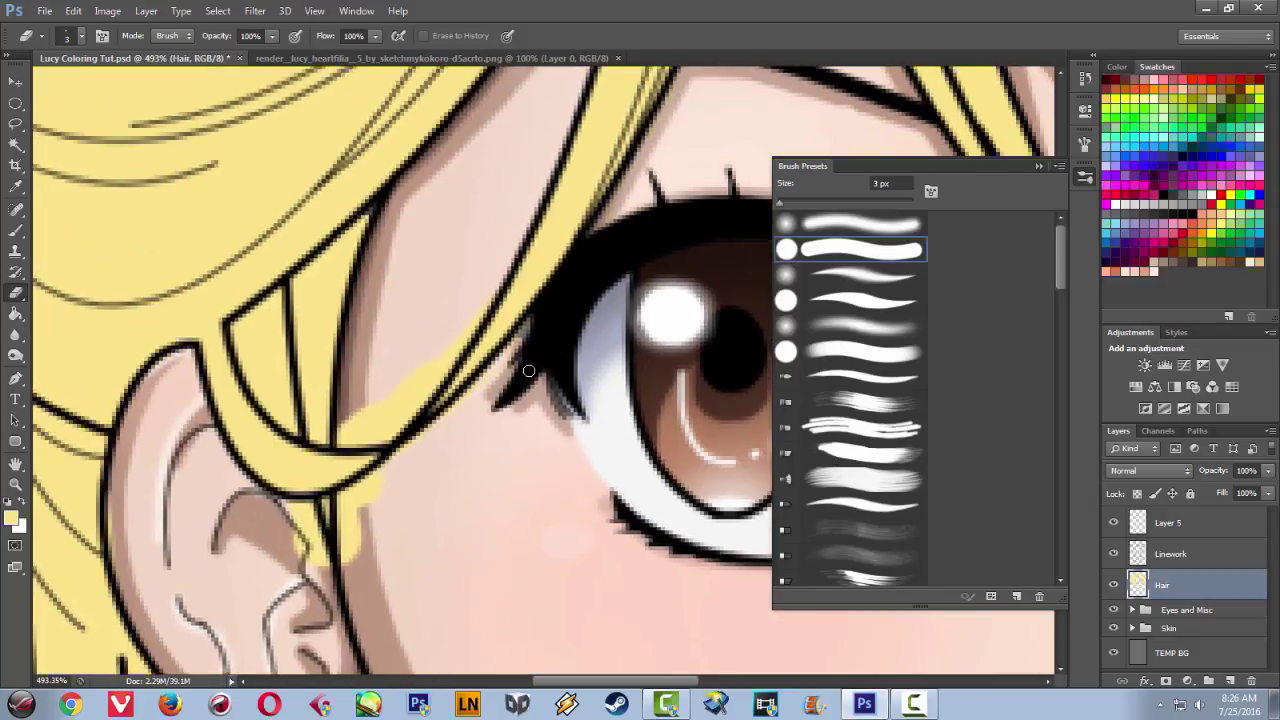
{"action": "mouse_move", "coordinate": [370, 492]}
{"action": "left_mouse_down"}
{"action": "mouse_move", "coordinate": [350, 515]}
{"action": "mouse_move", "coordinate": [363, 497]}
{"action": "mouse_move", "coordinate": [346, 563]}
{"action": "mouse_move", "coordinate": [344, 548]}
{"action": "left_mouse_up"}
{"action": "mouse_move", "coordinate": [340, 497]}
{"action": "left_mouse_down"}
{"action": "mouse_move", "coordinate": [386, 463]}
{"action": "mouse_move", "coordinate": [359, 502]}
{"action": "mouse_move", "coordinate": [354, 545]}
{"action": "left_mouse_up"}
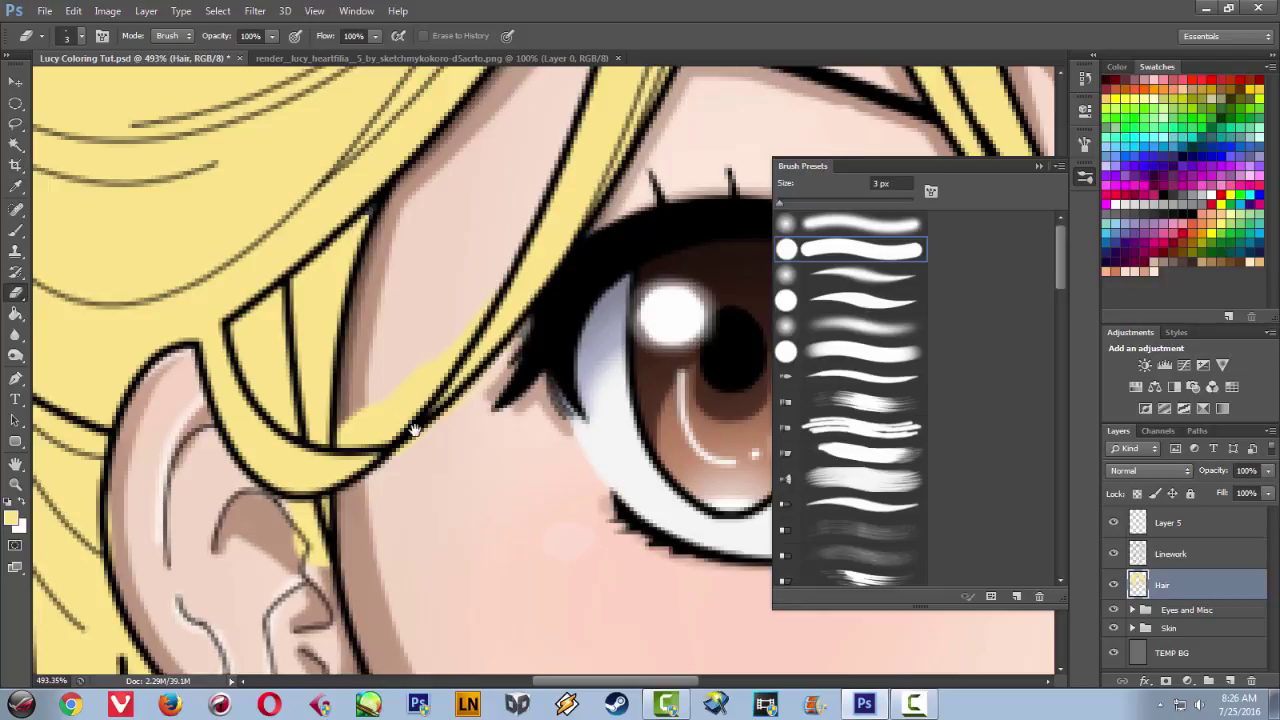
{"action": "left_click_drag", "start_coordinate": [478, 346], "coordinate": [553, 401]}
{"action": "mouse_move", "coordinate": [461, 464]}
{"action": "left_mouse_down"}
{"action": "mouse_move", "coordinate": [427, 469]}
{"action": "mouse_move", "coordinate": [416, 490]}
{"action": "left_mouse_up"}
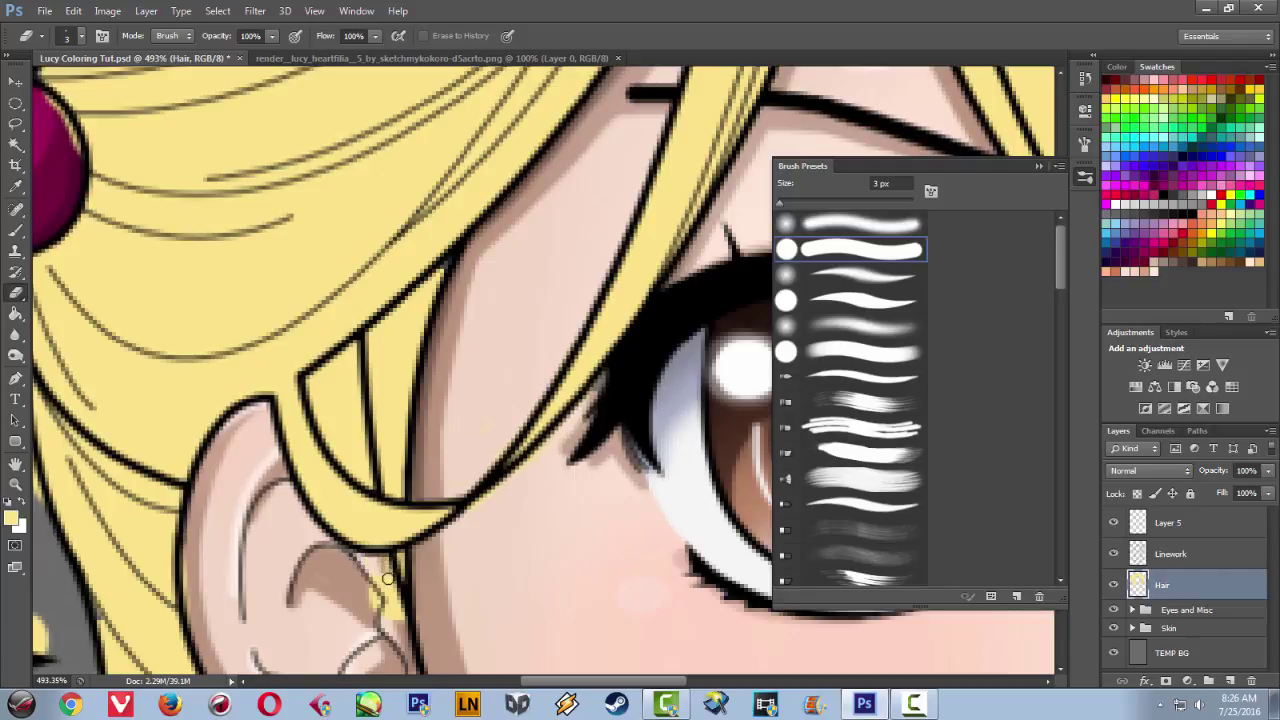
{"action": "left_click_drag", "start_coordinate": [377, 569], "coordinate": [393, 600]}
- Erase the yellow overlapping the two magenta beads and the overspill on the hair edge above them with a 3 px eraser
{"action": "left_click_drag", "start_coordinate": [552, 365], "coordinate": [593, 495]}
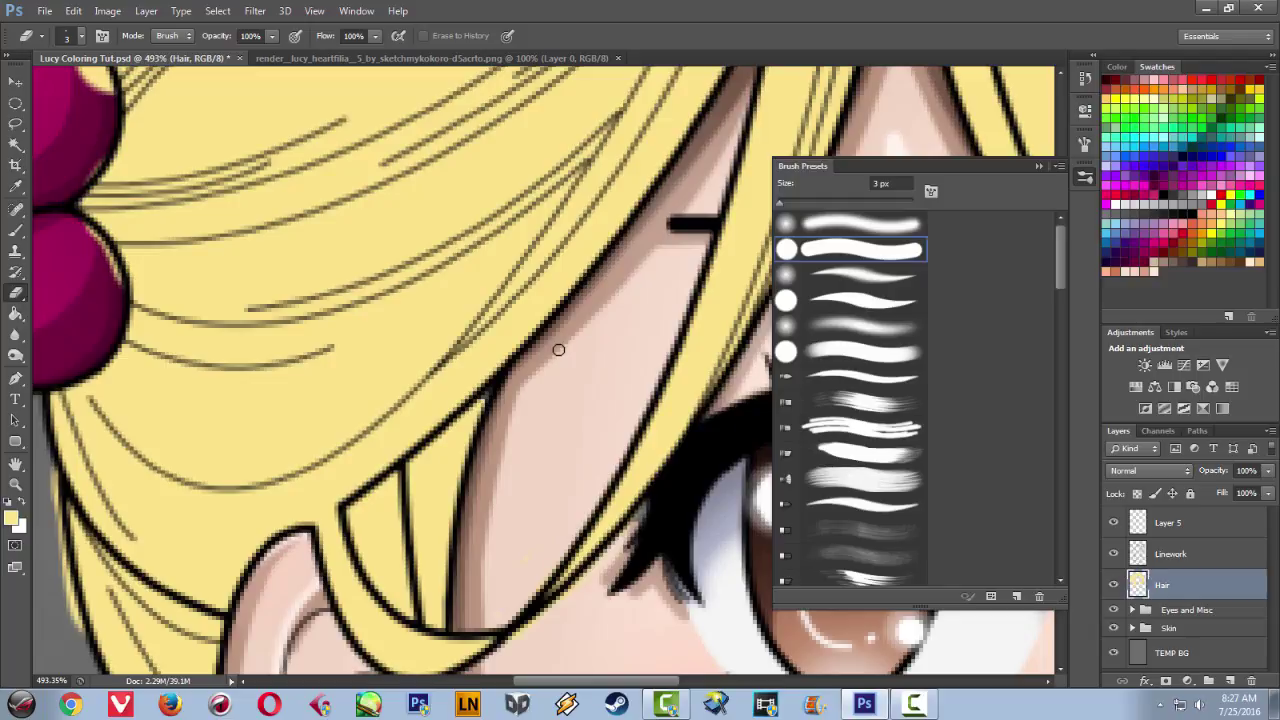
{"action": "key", "text": "b"}
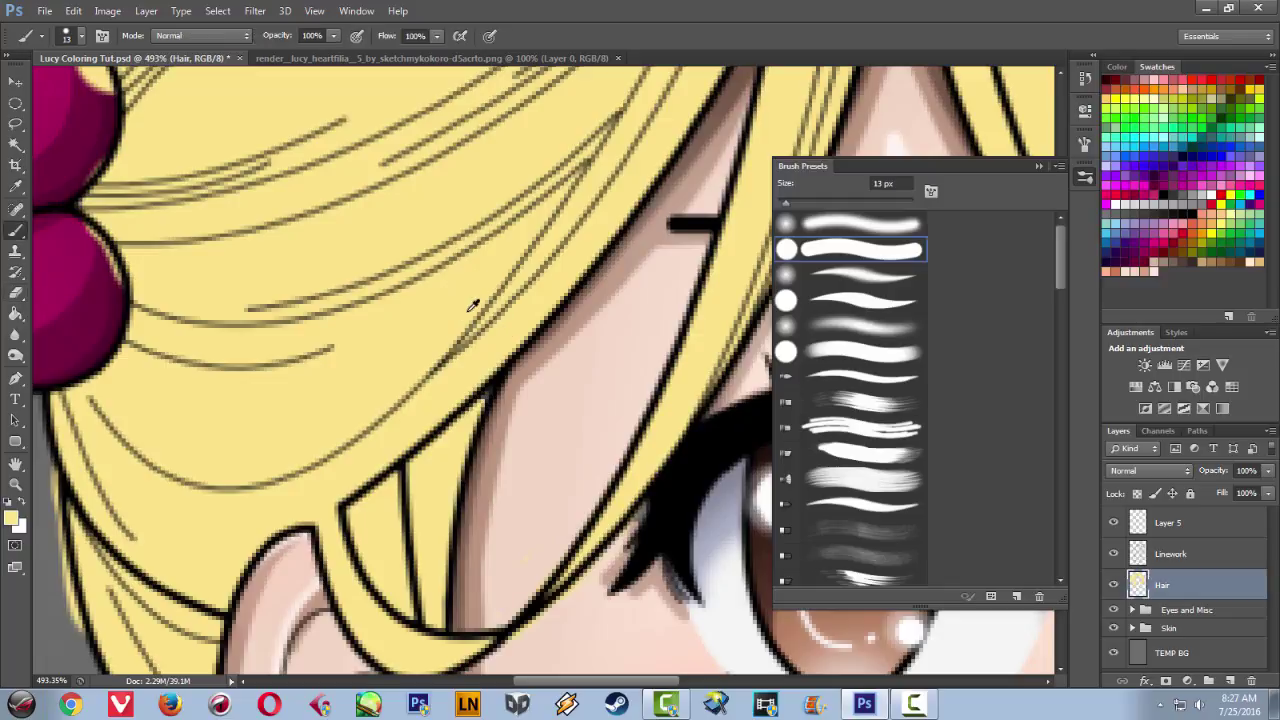
{"action": "mouse_move", "coordinate": [464, 399]}
{"action": "left_mouse_down"}
{"action": "mouse_move", "coordinate": [469, 377]}
{"action": "mouse_move", "coordinate": [463, 389]}
{"action": "left_mouse_up"}
{"action": "mouse_move", "coordinate": [517, 263]}
{"action": "left_mouse_down"}
{"action": "mouse_move", "coordinate": [414, 406]}
{"action": "mouse_move", "coordinate": [349, 585]}
{"action": "left_mouse_up"}
{"action": "left_click_drag", "start_coordinate": [476, 327], "coordinate": [230, 645]}
{"action": "left_click_drag", "start_coordinate": [323, 503], "coordinate": [815, 181]}
{"action": "mouse_move", "coordinate": [308, 434]}
{"action": "left_mouse_down"}
{"action": "mouse_move", "coordinate": [571, 303]}
{"action": "mouse_move", "coordinate": [623, 377]}
{"action": "mouse_move", "coordinate": [603, 409]}
{"action": "left_mouse_up"}
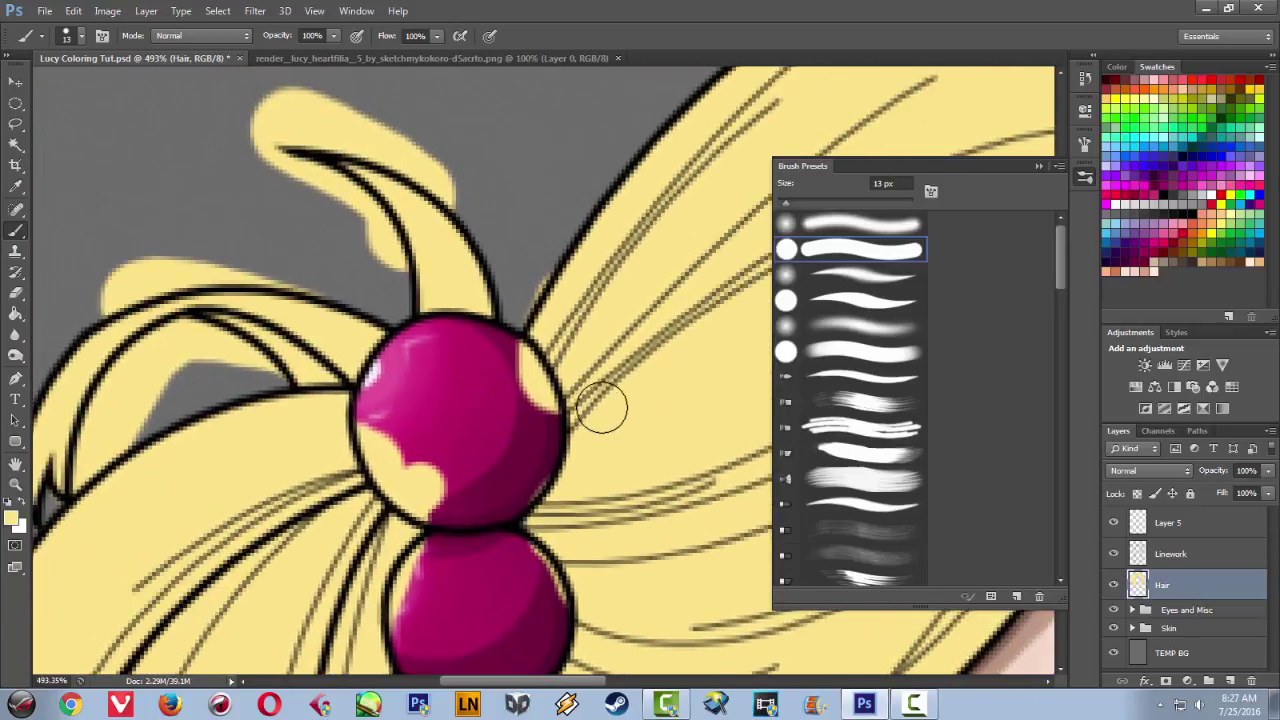
{"action": "key", "text": "e"}
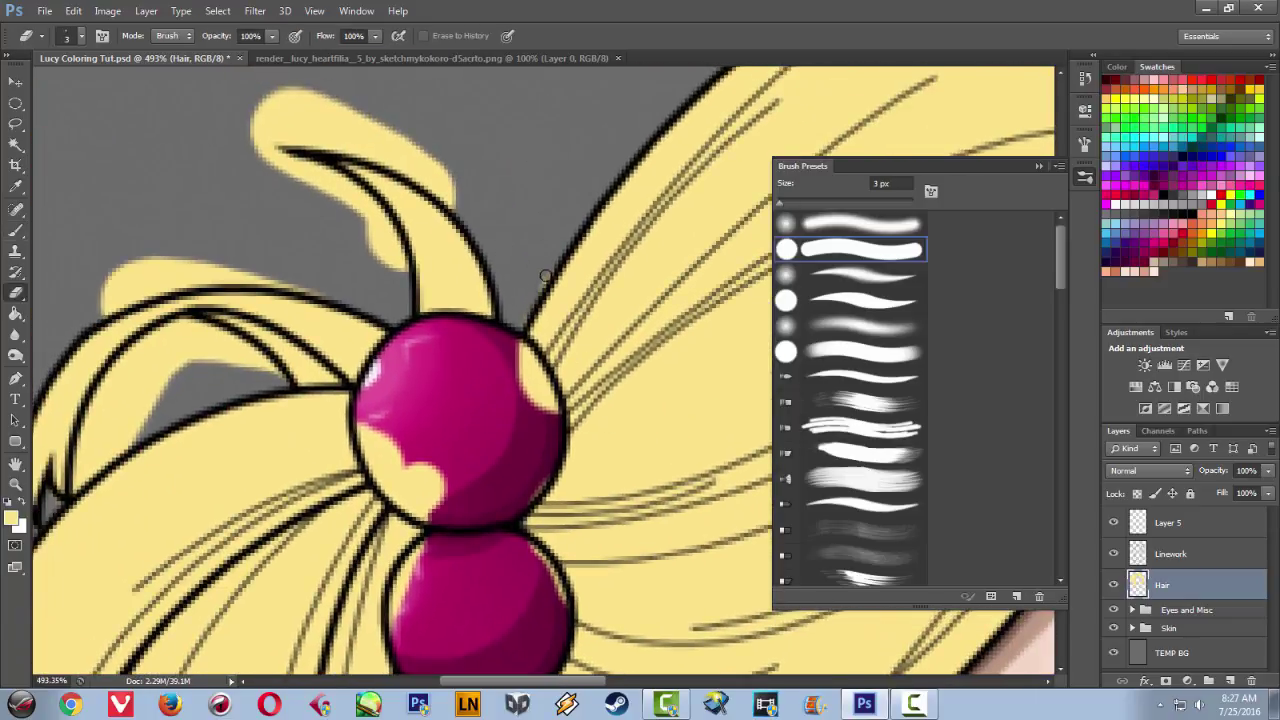
{"action": "mouse_move", "coordinate": [515, 399]}
{"action": "left_mouse_down"}
{"action": "mouse_move", "coordinate": [517, 349]}
{"action": "mouse_move", "coordinate": [552, 393]}
{"action": "mouse_move", "coordinate": [515, 342]}
{"action": "mouse_move", "coordinate": [555, 404]}
{"action": "left_mouse_up"}
{"action": "mouse_move", "coordinate": [387, 453]}
{"action": "left_mouse_down"}
{"action": "mouse_move", "coordinate": [391, 474]}
{"action": "mouse_move", "coordinate": [365, 430]}
{"action": "mouse_move", "coordinate": [406, 486]}
{"action": "mouse_move", "coordinate": [393, 496]}
{"action": "mouse_move", "coordinate": [384, 487]}
{"action": "mouse_move", "coordinate": [424, 515]}
{"action": "mouse_move", "coordinate": [399, 445]}
{"action": "mouse_move", "coordinate": [430, 505]}
{"action": "mouse_move", "coordinate": [420, 462]}
{"action": "mouse_move", "coordinate": [430, 490]}
{"action": "left_mouse_up"}
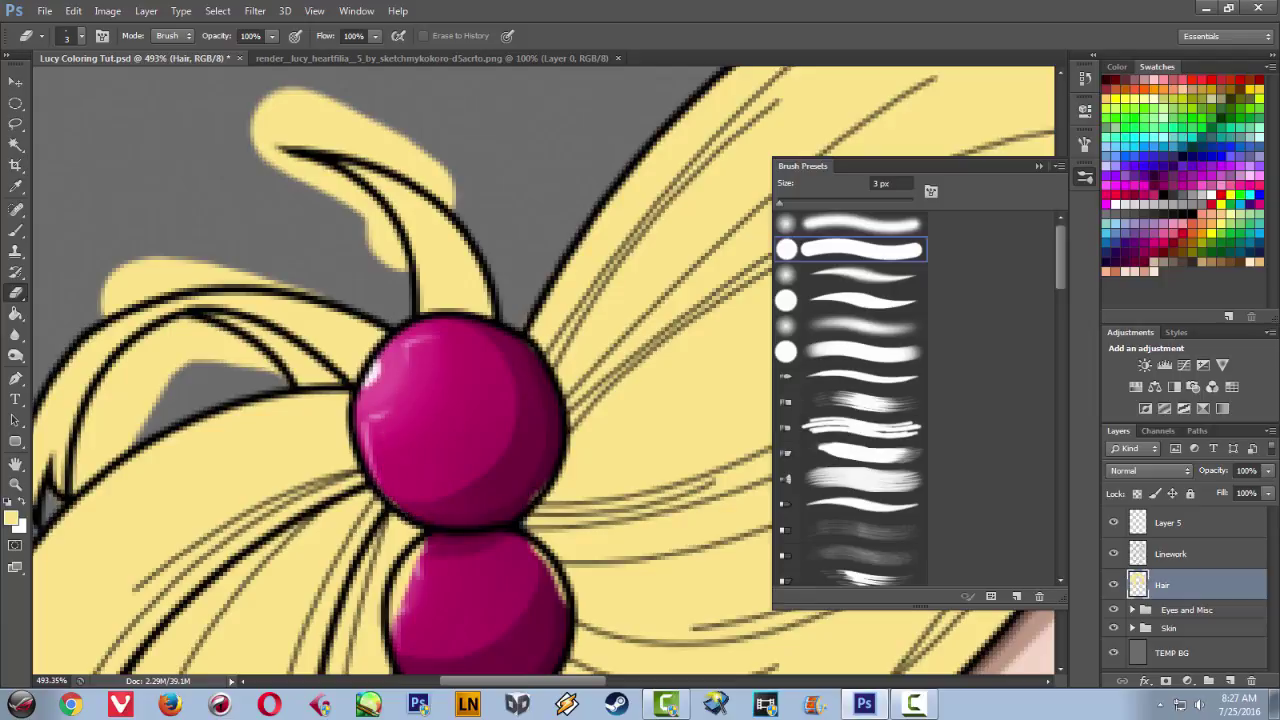
{"action": "mouse_move", "coordinate": [491, 573]}
{"action": "left_mouse_down"}
{"action": "mouse_move", "coordinate": [510, 419]}
{"action": "mouse_move", "coordinate": [409, 495]}
{"action": "mouse_move", "coordinate": [409, 446]}
{"action": "mouse_move", "coordinate": [445, 395]}
{"action": "left_mouse_up"}
- Erase the overspill along the ear-side edge of the background gap beneath the beads
{"action": "scroll", "coordinate": [449, 271], "scroll_direction": "down", "scroll_amount": 5}
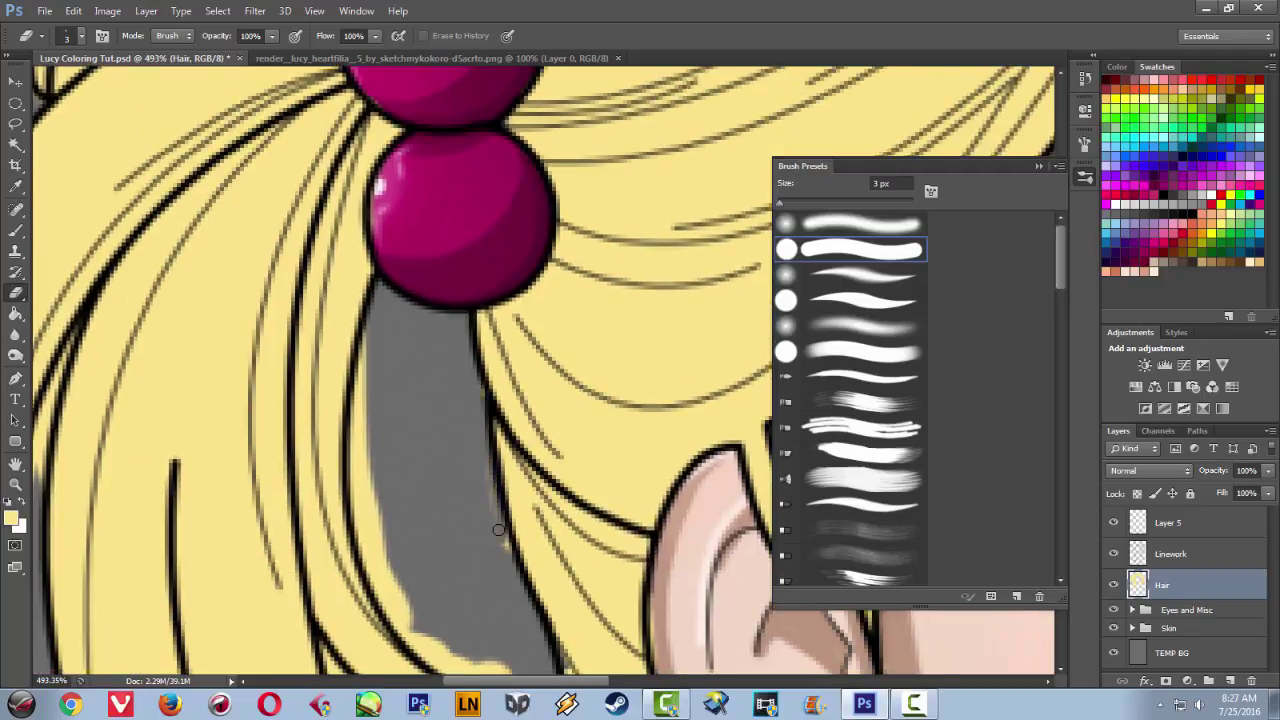
{"action": "left_click_drag", "start_coordinate": [507, 566], "coordinate": [470, 396]}
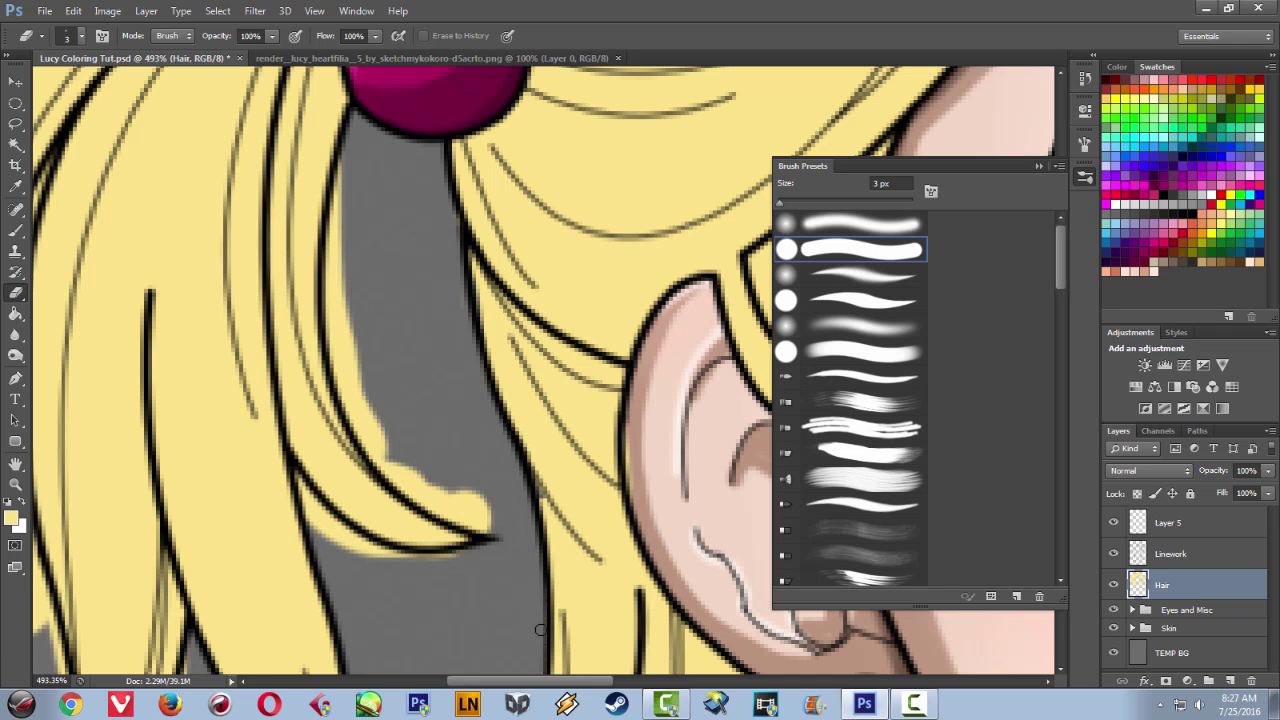
{"action": "left_click_drag", "start_coordinate": [521, 557], "coordinate": [475, 312]}
{"action": "left_click_drag", "start_coordinate": [455, 545], "coordinate": [502, 305]}
{"action": "left_click_drag", "start_coordinate": [445, 560], "coordinate": [419, 434]}
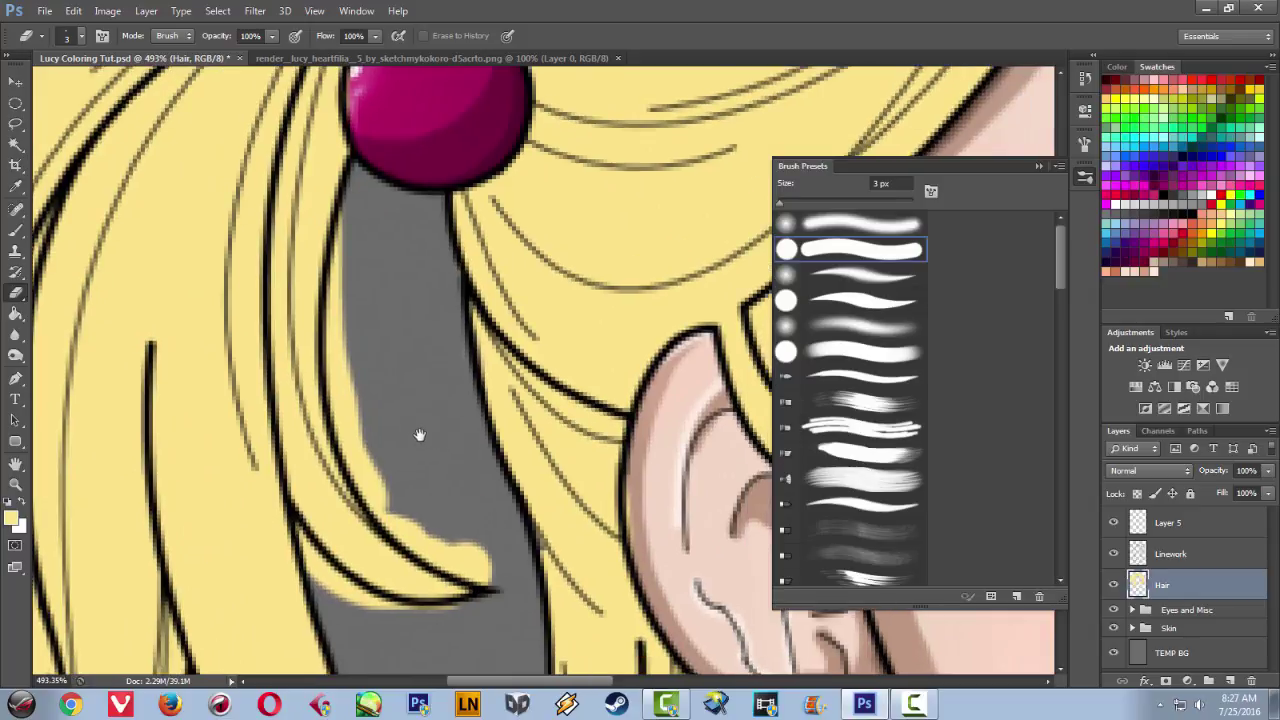
{"action": "left_click", "coordinate": [565, 517]}
{"action": "left_click", "coordinate": [634, 280]}
{"action": "key", "text": "alt"}
{"action": "key", "text": "b"}
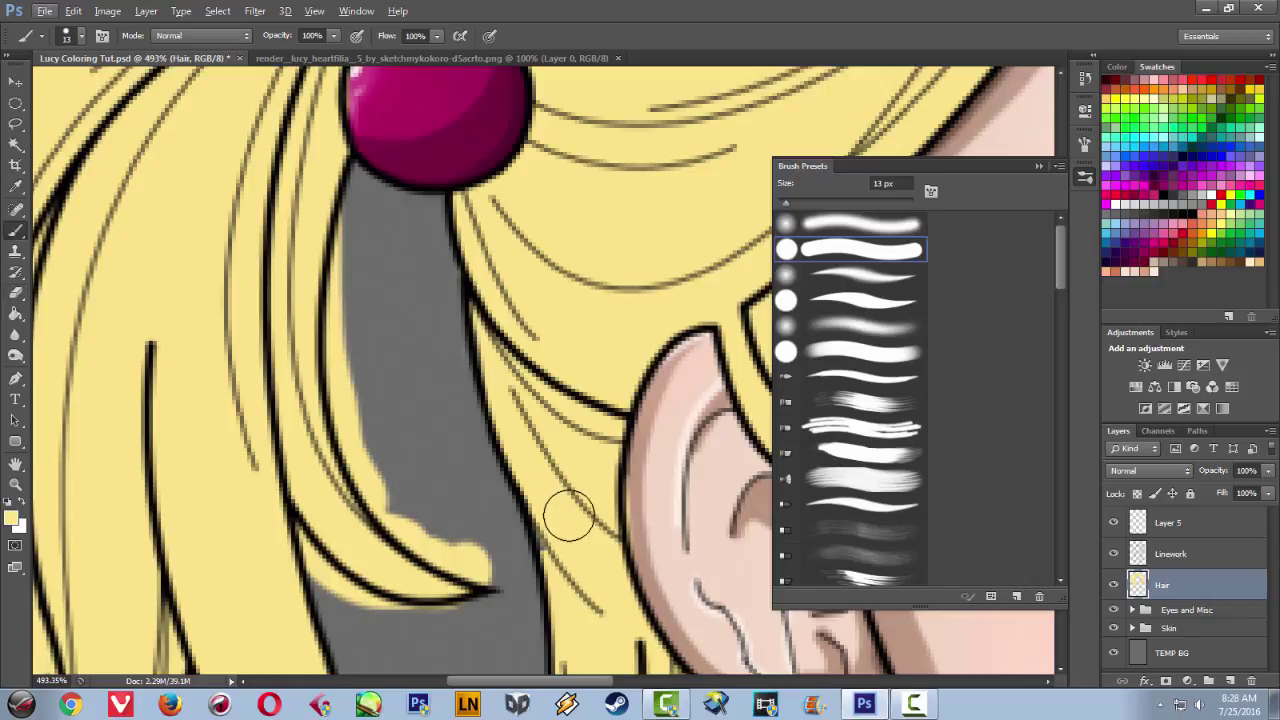
- Erase the overspill around the pointed tuft above the top bead with a 3 px eraser
{"action": "left_click_drag", "start_coordinate": [514, 282], "coordinate": [608, 577]}
{"action": "left_click_drag", "start_coordinate": [562, 482], "coordinate": [597, 607]}
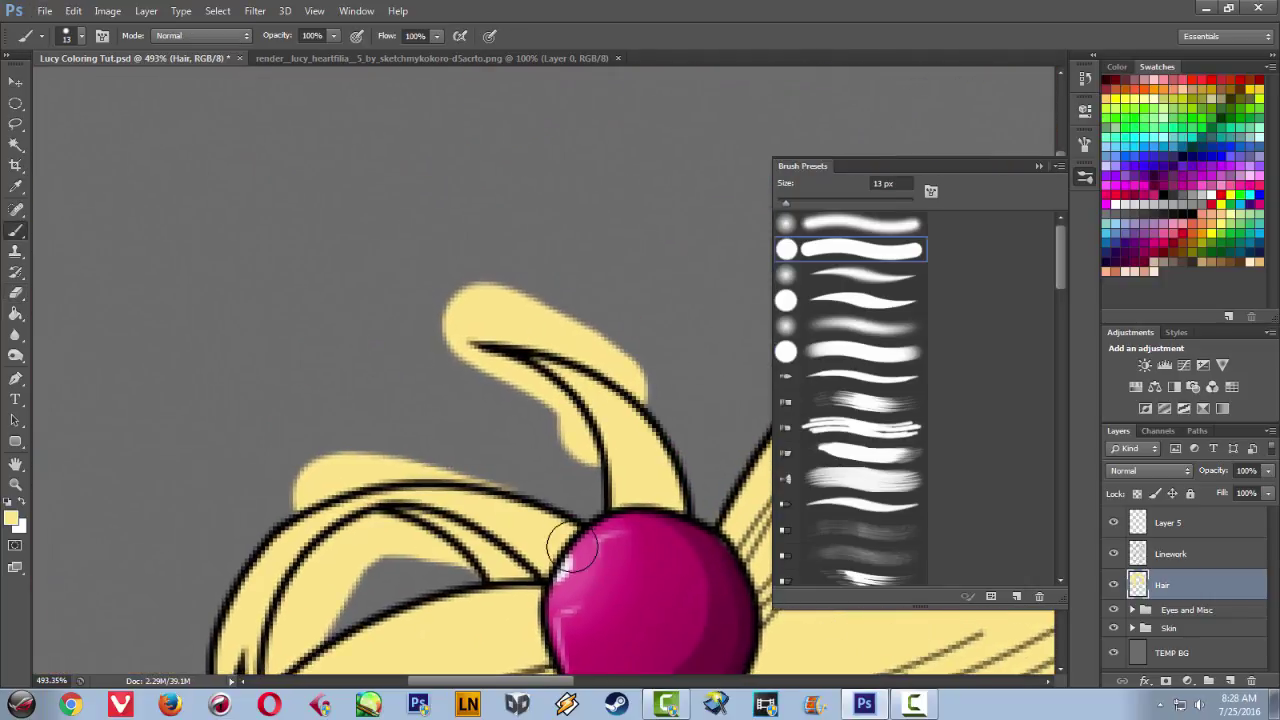
{"action": "key", "text": "e"}
{"action": "mouse_move", "coordinate": [452, 338]}
{"action": "left_mouse_down"}
{"action": "mouse_move", "coordinate": [530, 338]}
{"action": "mouse_move", "coordinate": [651, 398]}
{"action": "mouse_move", "coordinate": [597, 340]}
{"action": "mouse_move", "coordinate": [621, 353]}
{"action": "mouse_move", "coordinate": [580, 329]}
{"action": "mouse_move", "coordinate": [560, 329]}
{"action": "mouse_move", "coordinate": [583, 343]}
{"action": "mouse_move", "coordinate": [529, 309]}
{"action": "mouse_move", "coordinate": [518, 330]}
{"action": "mouse_move", "coordinate": [503, 295]}
{"action": "mouse_move", "coordinate": [513, 289]}
{"action": "mouse_move", "coordinate": [486, 323]}
{"action": "mouse_move", "coordinate": [494, 289]}
{"action": "mouse_move", "coordinate": [478, 300]}
{"action": "mouse_move", "coordinate": [482, 279]}
{"action": "mouse_move", "coordinate": [449, 313]}
{"action": "left_mouse_up"}
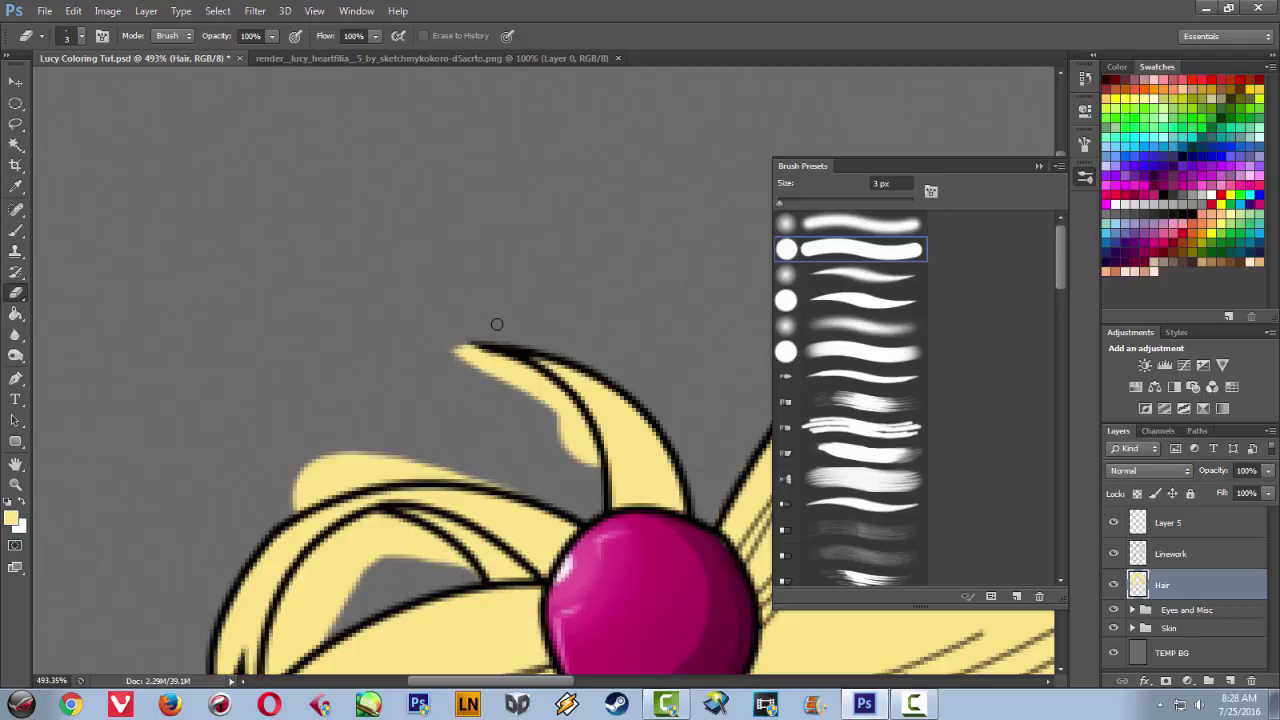
{"action": "mouse_move", "coordinate": [467, 366]}
{"action": "left_mouse_down"}
{"action": "mouse_move", "coordinate": [498, 372]}
{"action": "mouse_move", "coordinate": [463, 344]}
{"action": "mouse_move", "coordinate": [573, 407]}
{"action": "mouse_move", "coordinate": [564, 396]}
{"action": "mouse_move", "coordinate": [595, 465]}
{"action": "mouse_move", "coordinate": [589, 441]}
{"action": "mouse_move", "coordinate": [569, 428]}
{"action": "mouse_move", "coordinate": [561, 446]}
{"action": "mouse_move", "coordinate": [508, 389]}
{"action": "mouse_move", "coordinate": [557, 422]}
{"action": "left_mouse_up"}
{"action": "left_click_drag", "start_coordinate": [506, 382], "coordinate": [564, 423]}
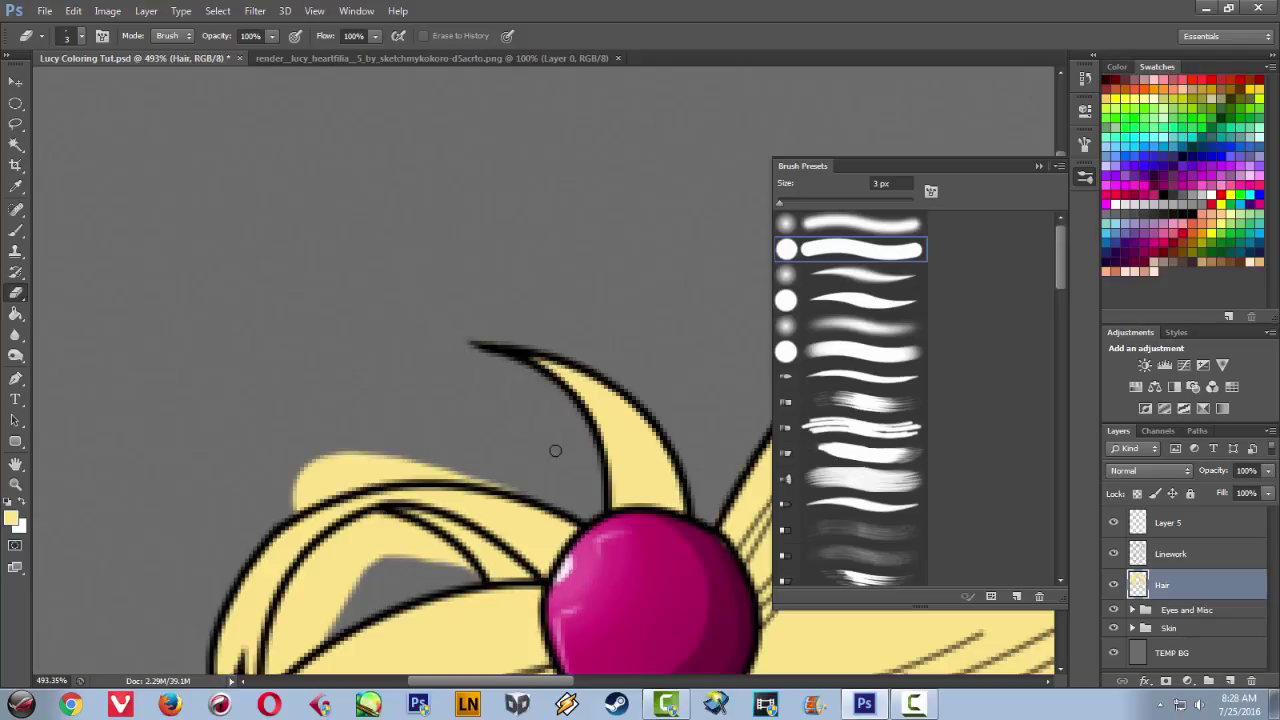
- Erase the overspill above the looped strand beside the top bead and clear its interior, enlarging the eraser for the leftover specks
{"action": "left_click_drag", "start_coordinate": [402, 394], "coordinate": [562, 228]}
{"action": "mouse_move", "coordinate": [510, 276]}
{"action": "left_mouse_down"}
{"action": "mouse_move", "coordinate": [438, 335]}
{"action": "mouse_move", "coordinate": [491, 296]}
{"action": "mouse_move", "coordinate": [451, 343]}
{"action": "mouse_move", "coordinate": [522, 310]}
{"action": "mouse_move", "coordinate": [494, 297]}
{"action": "mouse_move", "coordinate": [595, 294]}
{"action": "mouse_move", "coordinate": [546, 311]}
{"action": "mouse_move", "coordinate": [665, 317]}
{"action": "left_mouse_up"}
{"action": "left_click_drag", "start_coordinate": [485, 372], "coordinate": [555, 262]}
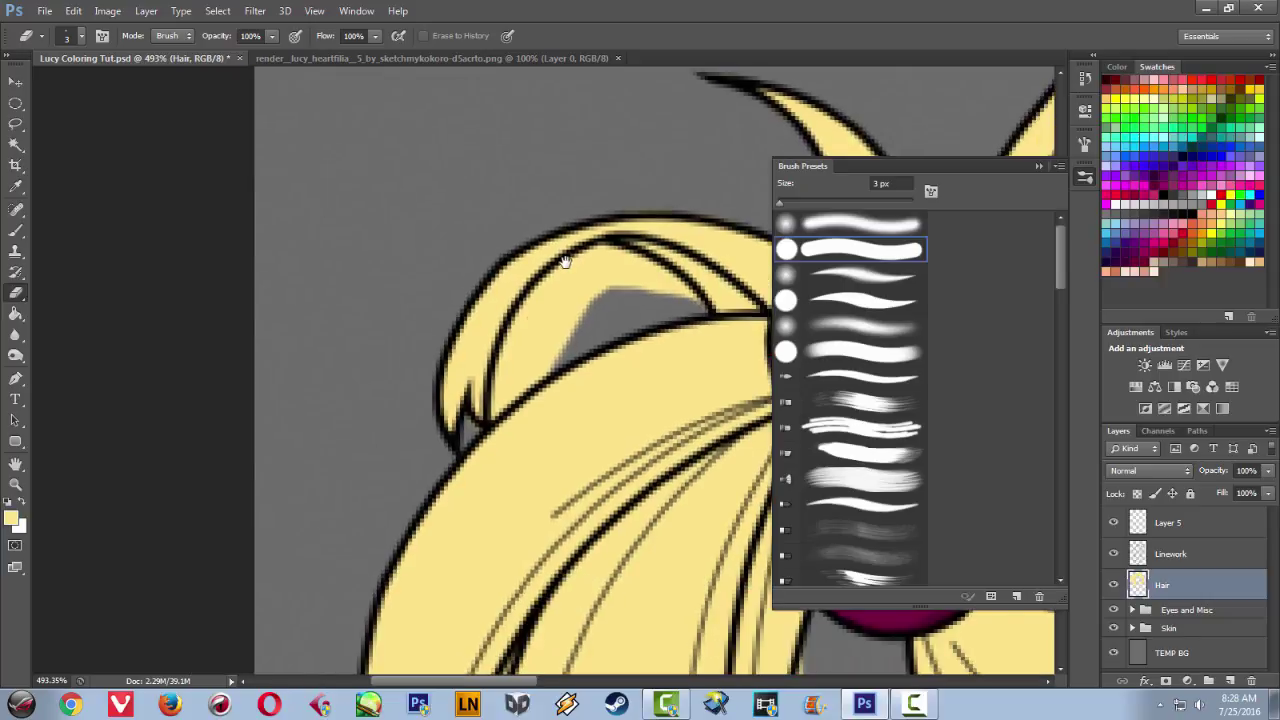
{"action": "mouse_move", "coordinate": [500, 405]}
{"action": "left_mouse_down"}
{"action": "mouse_move", "coordinate": [532, 310]}
{"action": "mouse_move", "coordinate": [494, 414]}
{"action": "mouse_move", "coordinate": [545, 370]}
{"action": "mouse_move", "coordinate": [500, 410]}
{"action": "mouse_move", "coordinate": [541, 366]}
{"action": "mouse_move", "coordinate": [510, 392]}
{"action": "mouse_move", "coordinate": [517, 331]}
{"action": "mouse_move", "coordinate": [545, 282]}
{"action": "mouse_move", "coordinate": [615, 249]}
{"action": "mouse_move", "coordinate": [680, 278]}
{"action": "mouse_move", "coordinate": [618, 262]}
{"action": "mouse_move", "coordinate": [667, 273]}
{"action": "mouse_move", "coordinate": [570, 280]}
{"action": "mouse_move", "coordinate": [551, 291]}
{"action": "mouse_move", "coordinate": [523, 360]}
{"action": "mouse_move", "coordinate": [587, 275]}
{"action": "mouse_move", "coordinate": [562, 338]}
{"action": "mouse_move", "coordinate": [615, 286]}
{"action": "left_mouse_up"}
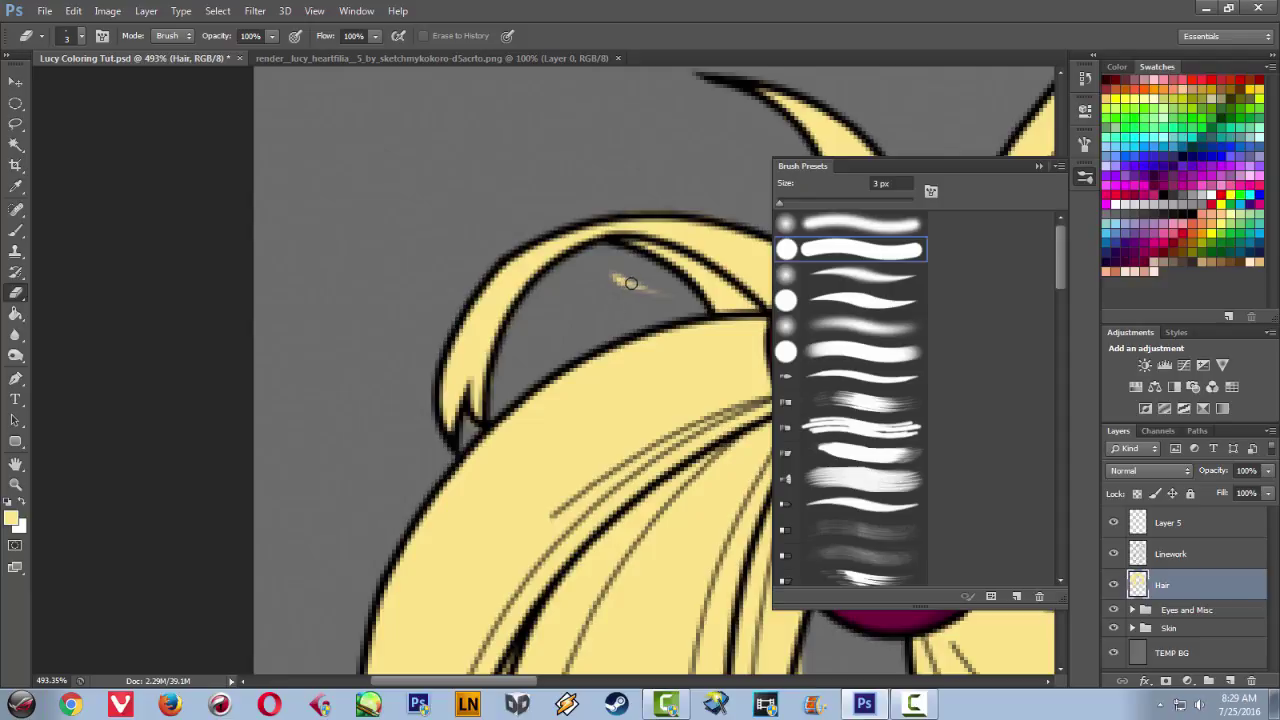
{"action": "left_click_drag", "start_coordinate": [782, 185], "coordinate": [800, 190]}
{"action": "left_click_drag", "start_coordinate": [673, 265], "coordinate": [614, 288]}
- Set the eraser to 9 px and remove the overspill around the outermost pigtail strand's pointed tip
{"action": "left_click_drag", "start_coordinate": [790, 204], "coordinate": [783, 204]}
{"action": "mouse_move", "coordinate": [500, 423]}
{"action": "left_mouse_down"}
{"action": "mouse_move", "coordinate": [564, 139]}
{"action": "mouse_move", "coordinate": [557, 168]}
{"action": "left_mouse_up"}
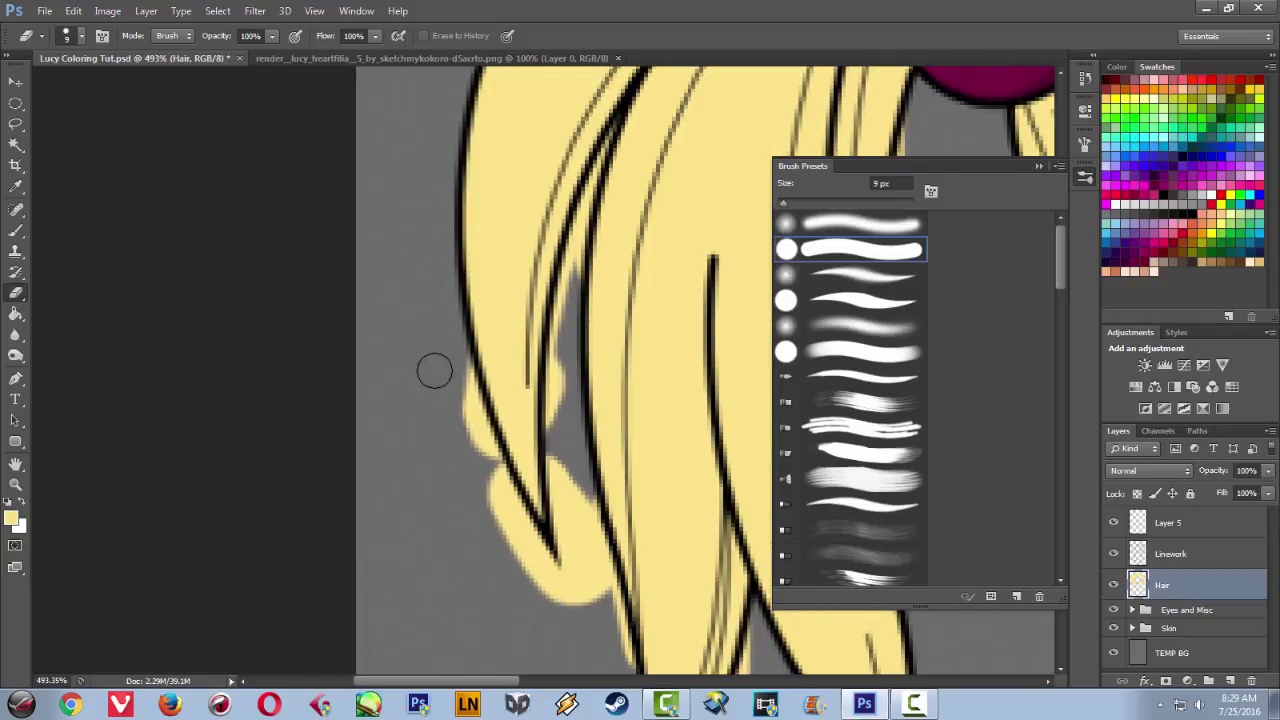
{"action": "mouse_move", "coordinate": [444, 360]}
{"action": "left_mouse_down"}
{"action": "mouse_move", "coordinate": [446, 346]}
{"action": "mouse_move", "coordinate": [491, 494]}
{"action": "mouse_move", "coordinate": [477, 451]}
{"action": "mouse_move", "coordinate": [558, 617]}
{"action": "mouse_move", "coordinate": [580, 569]}
{"action": "mouse_move", "coordinate": [560, 460]}
{"action": "mouse_move", "coordinate": [608, 657]}
{"action": "mouse_move", "coordinate": [567, 493]}
{"action": "mouse_move", "coordinate": [599, 581]}
{"action": "left_mouse_up"}
{"action": "key", "text": "space"}
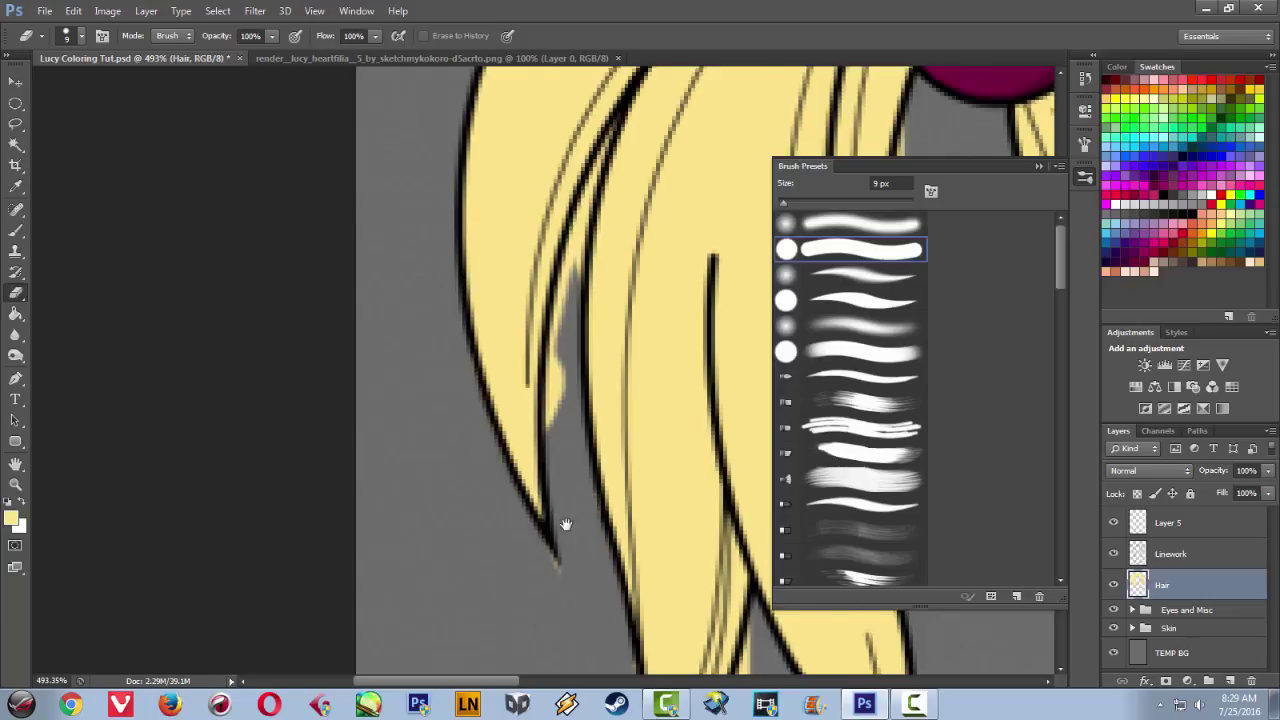
- Erase the overspill along the inner edge and tip of the next pigtail strand with the 9 px eraser
{"action": "left_click_drag", "start_coordinate": [566, 526], "coordinate": [514, 246]}
{"action": "mouse_move", "coordinate": [566, 500]}
{"action": "left_mouse_down"}
{"action": "mouse_move", "coordinate": [551, 591]}
{"action": "mouse_move", "coordinate": [569, 557]}
{"action": "mouse_move", "coordinate": [610, 565]}
{"action": "mouse_move", "coordinate": [592, 413]}
{"action": "left_mouse_up"}
{"action": "left_click_drag", "start_coordinate": [678, 243], "coordinate": [597, 545]}
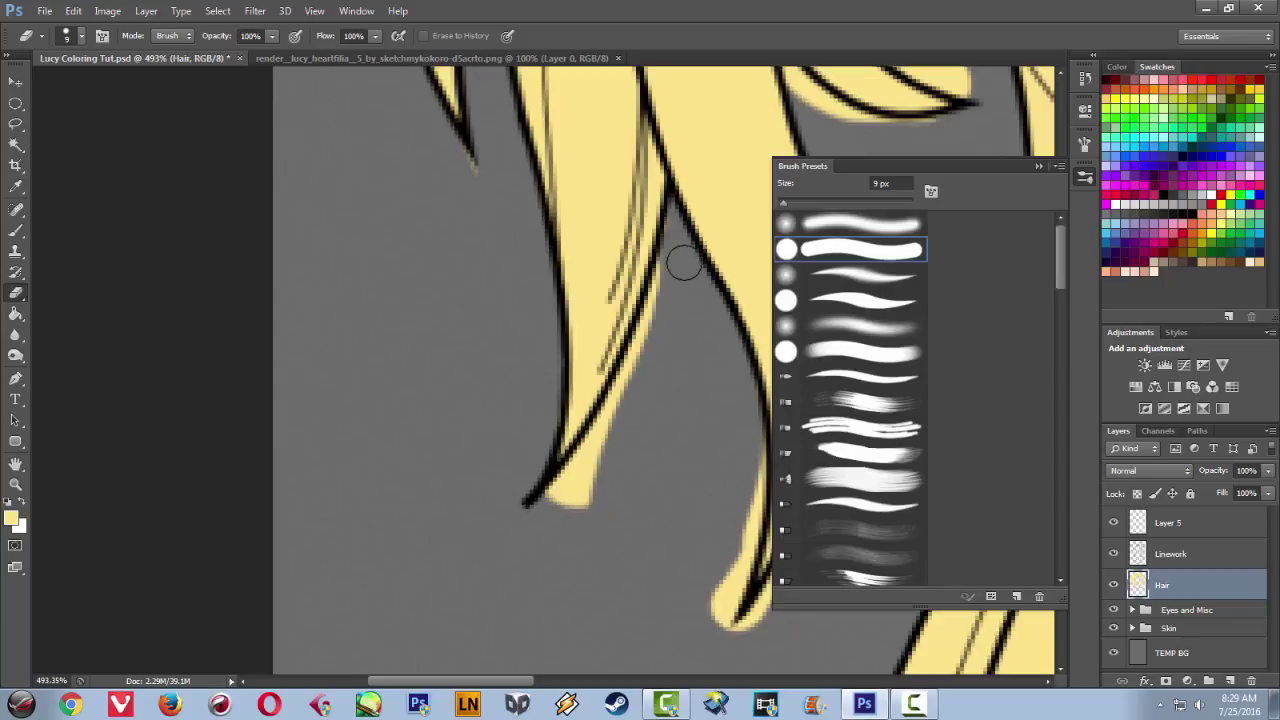
{"action": "left_click_drag", "start_coordinate": [680, 257], "coordinate": [560, 551]}
{"action": "left_click_drag", "start_coordinate": [680, 263], "coordinate": [547, 570]}
{"action": "left_click_drag", "start_coordinate": [673, 284], "coordinate": [537, 569]}
{"action": "left_click_drag", "start_coordinate": [629, 401], "coordinate": [549, 537]}
{"action": "left_click_drag", "start_coordinate": [609, 447], "coordinate": [559, 509]}
- Erase the overspill around the neighbouring strand and the curved wisp beneath the beads, reducing the eraser to 5 px for the wisp's underside
{"action": "mouse_move", "coordinate": [663, 394]}
{"action": "left_mouse_down"}
{"action": "mouse_move", "coordinate": [491, 491]}
{"action": "mouse_move", "coordinate": [549, 343]}
{"action": "mouse_move", "coordinate": [569, 357]}
{"action": "left_mouse_up"}
{"action": "mouse_move", "coordinate": [563, 450]}
{"action": "left_mouse_down"}
{"action": "mouse_move", "coordinate": [543, 503]}
{"action": "mouse_move", "coordinate": [566, 449]}
{"action": "mouse_move", "coordinate": [551, 523]}
{"action": "mouse_move", "coordinate": [591, 535]}
{"action": "mouse_move", "coordinate": [646, 429]}
{"action": "mouse_move", "coordinate": [670, 266]}
{"action": "mouse_move", "coordinate": [543, 601]}
{"action": "left_mouse_up"}
{"action": "left_click_drag", "start_coordinate": [550, 400], "coordinate": [543, 606]}
{"action": "mouse_move", "coordinate": [503, 263]}
{"action": "left_mouse_down"}
{"action": "mouse_move", "coordinate": [500, 328]}
{"action": "mouse_move", "coordinate": [508, 237]}
{"action": "mouse_move", "coordinate": [494, 323]}
{"action": "mouse_move", "coordinate": [508, 270]}
{"action": "mouse_move", "coordinate": [504, 428]}
{"action": "mouse_move", "coordinate": [501, 349]}
{"action": "mouse_move", "coordinate": [488, 342]}
{"action": "mouse_move", "coordinate": [523, 476]}
{"action": "mouse_move", "coordinate": [499, 430]}
{"action": "mouse_move", "coordinate": [577, 531]}
{"action": "mouse_move", "coordinate": [523, 487]}
{"action": "mouse_move", "coordinate": [600, 555]}
{"action": "mouse_move", "coordinate": [542, 521]}
{"action": "mouse_move", "coordinate": [578, 548]}
{"action": "mouse_move", "coordinate": [568, 554]}
{"action": "mouse_move", "coordinate": [642, 579]}
{"action": "mouse_move", "coordinate": [624, 548]}
{"action": "mouse_move", "coordinate": [633, 579]}
{"action": "left_mouse_up"}
{"action": "left_click_drag", "start_coordinate": [543, 469], "coordinate": [593, 329]}
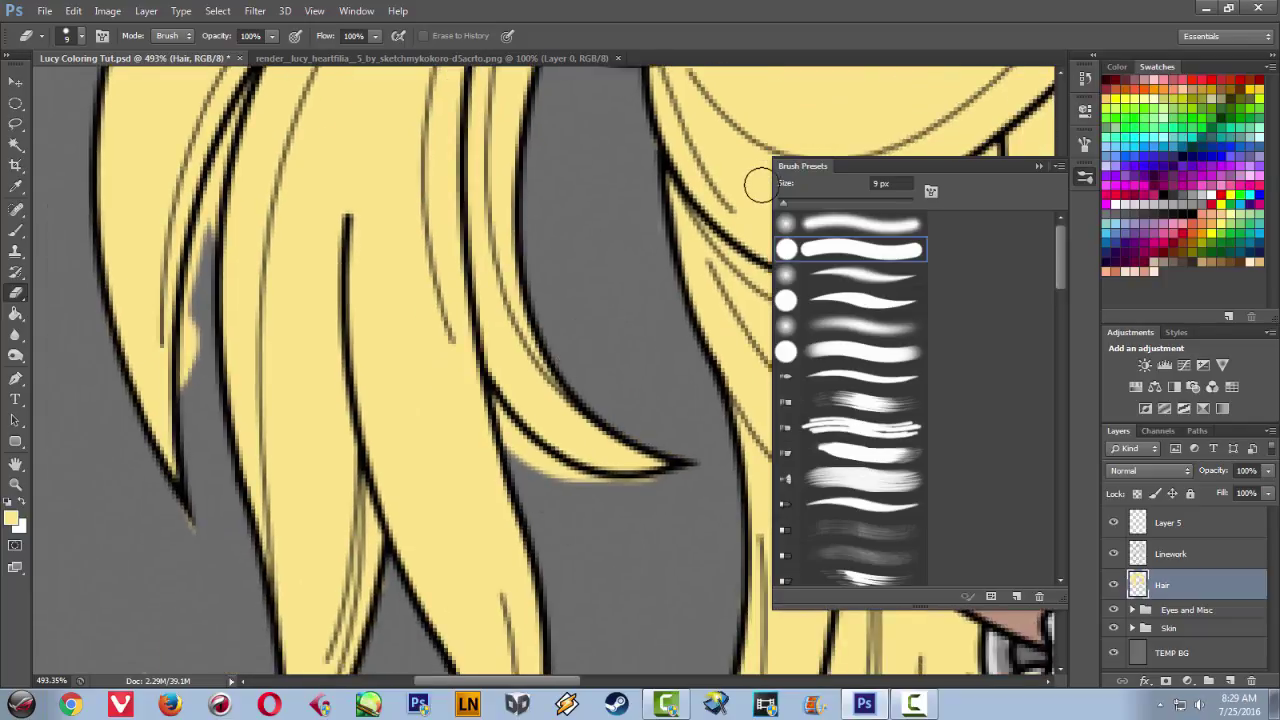
{"action": "left_click_drag", "start_coordinate": [785, 203], "coordinate": [783, 208]}
{"action": "mouse_move", "coordinate": [508, 435]}
{"action": "left_mouse_down"}
{"action": "mouse_move", "coordinate": [563, 482]}
{"action": "mouse_move", "coordinate": [518, 444]}
{"action": "mouse_move", "coordinate": [594, 493]}
{"action": "mouse_move", "coordinate": [624, 496]}
{"action": "mouse_move", "coordinate": [560, 474]}
{"action": "mouse_move", "coordinate": [653, 490]}
{"action": "mouse_move", "coordinate": [556, 483]}
{"action": "mouse_move", "coordinate": [567, 489]}
{"action": "mouse_move", "coordinate": [578, 487]}
{"action": "mouse_move", "coordinate": [503, 420]}
{"action": "mouse_move", "coordinate": [586, 558]}
{"action": "mouse_move", "coordinate": [503, 311]}
{"action": "mouse_move", "coordinate": [532, 446]}
{"action": "mouse_move", "coordinate": [558, 245]}
{"action": "mouse_move", "coordinate": [599, 375]}
{"action": "mouse_move", "coordinate": [570, 309]}
{"action": "mouse_move", "coordinate": [627, 332]}
{"action": "mouse_move", "coordinate": [563, 424]}
{"action": "mouse_move", "coordinate": [569, 486]}
{"action": "left_mouse_up"}
- Erase the overspill between the outermost pigtail strand and its neighbour, including at the pointed tip, with the 5 px eraser
{"action": "key", "text": "space"}
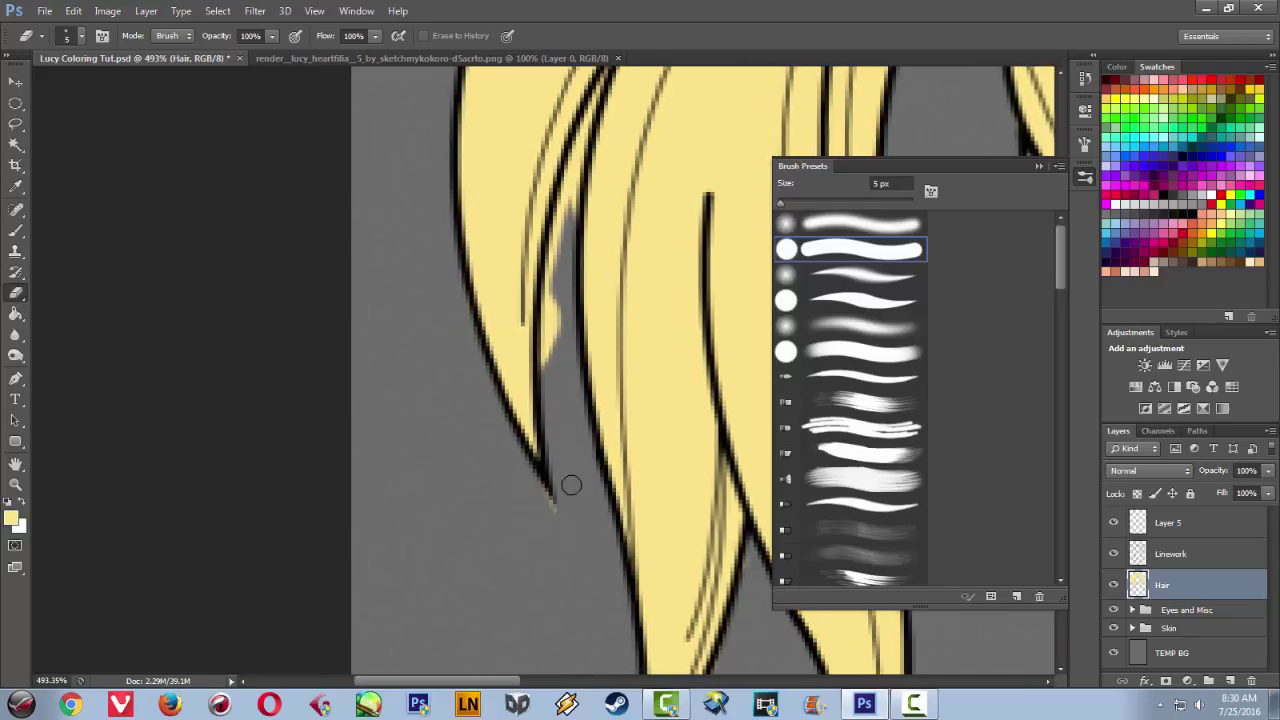
{"action": "left_click_drag", "start_coordinate": [564, 337], "coordinate": [567, 467]}
{"action": "mouse_move", "coordinate": [556, 395]}
{"action": "left_mouse_down"}
{"action": "mouse_move", "coordinate": [552, 465]}
{"action": "mouse_move", "coordinate": [564, 318]}
{"action": "mouse_move", "coordinate": [565, 340]}
{"action": "left_mouse_up"}
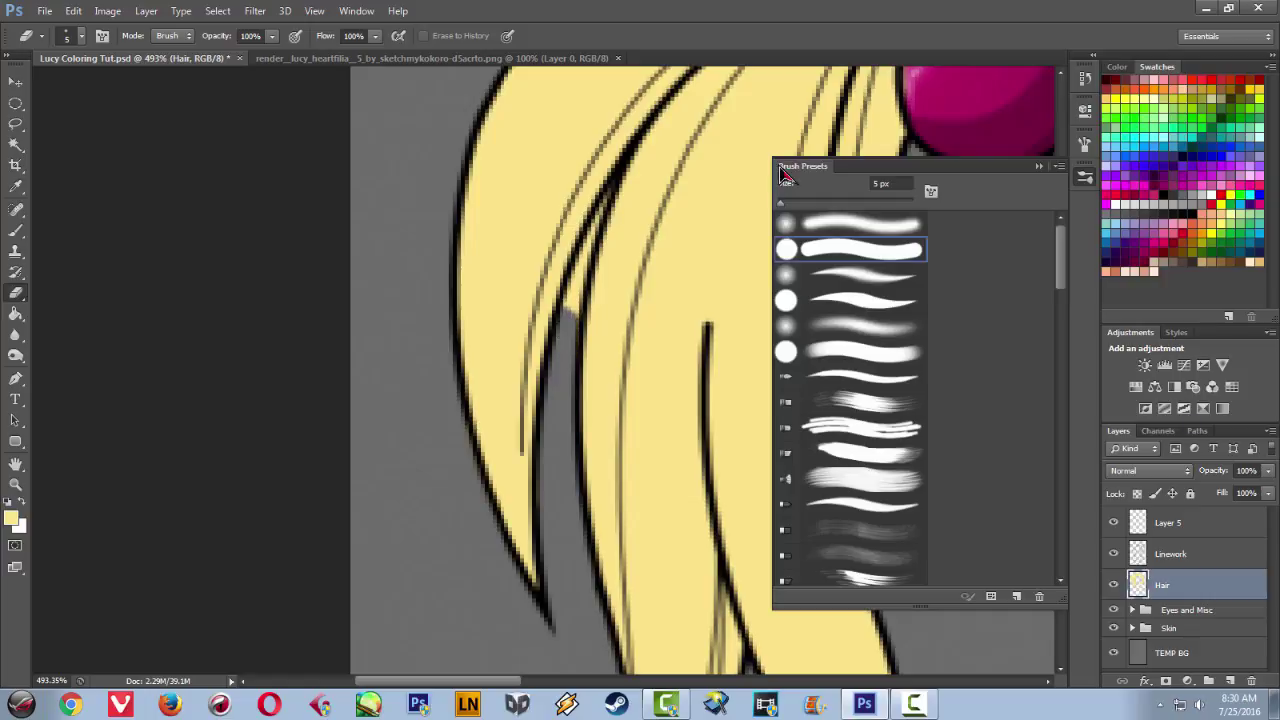
- Set the eraser to 1 px and clear the yellow from the narrow gap where the two outer pigtail strands meet
{"action": "left_click_drag", "start_coordinate": [783, 206], "coordinate": [776, 206]}
{"action": "mouse_move", "coordinate": [571, 283]}
{"action": "left_mouse_down"}
{"action": "mouse_move", "coordinate": [575, 316]}
{"action": "mouse_move", "coordinate": [576, 282]}
{"action": "left_mouse_up"}
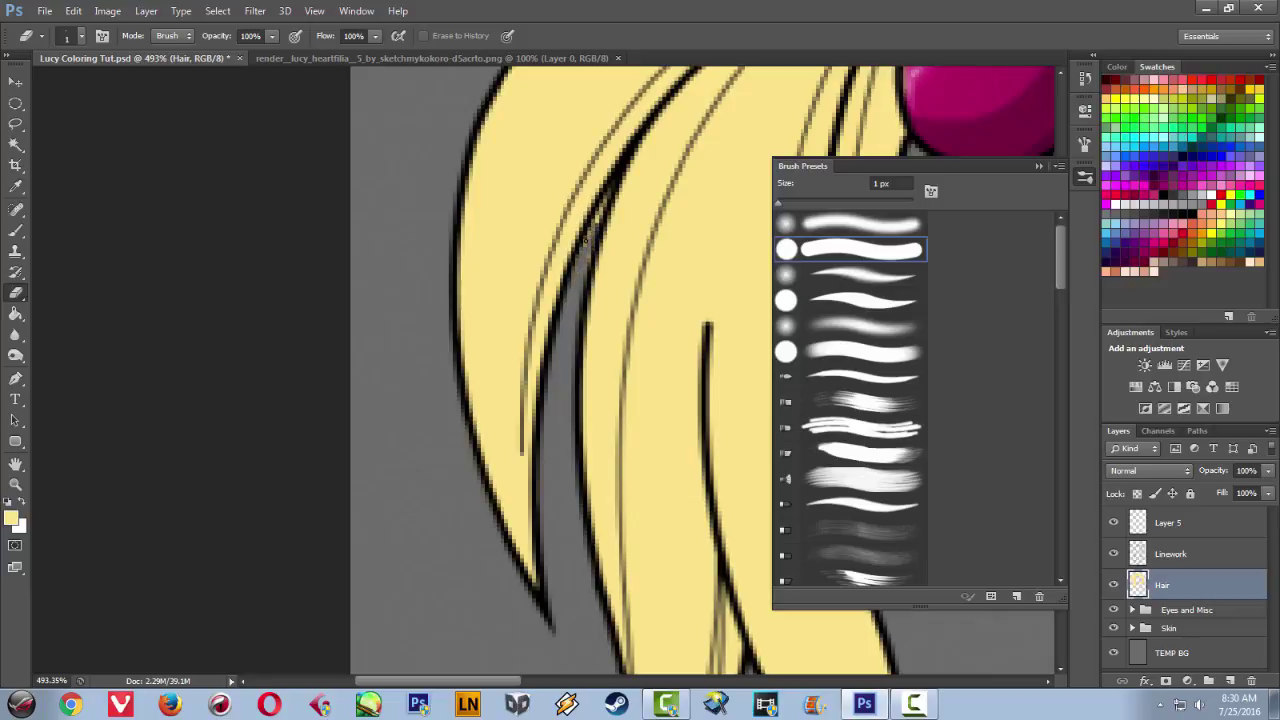
{"action": "left_click_drag", "start_coordinate": [611, 272], "coordinate": [477, 650]}
{"action": "left_click_drag", "start_coordinate": [587, 218], "coordinate": [420, 400]}
{"action": "left_click_drag", "start_coordinate": [614, 440], "coordinate": [503, 177]}
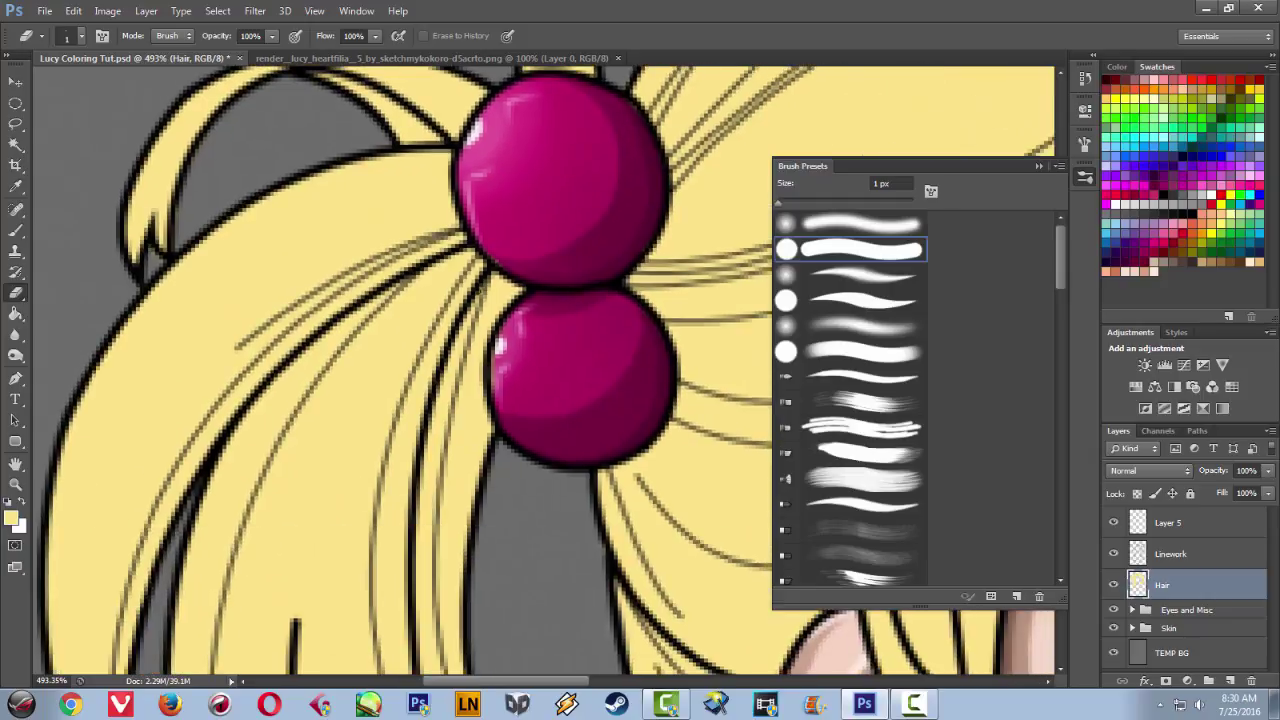
- Set the eraser to 5 px and remove the overspill on the face and neck around the hair behind the star earring
{"action": "scroll", "coordinate": [482, 295], "scroll_direction": "down", "scroll_amount": 10}
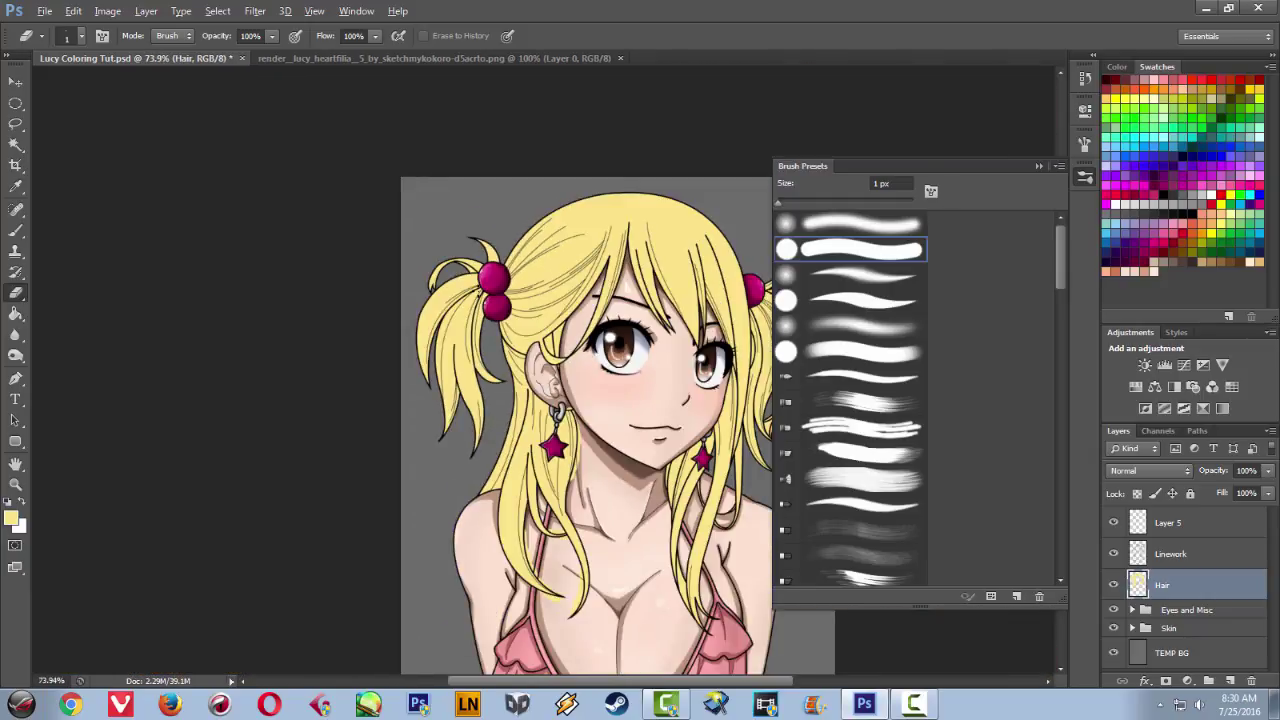
{"action": "scroll", "coordinate": [473, 291], "scroll_direction": "up", "scroll_amount": 8}
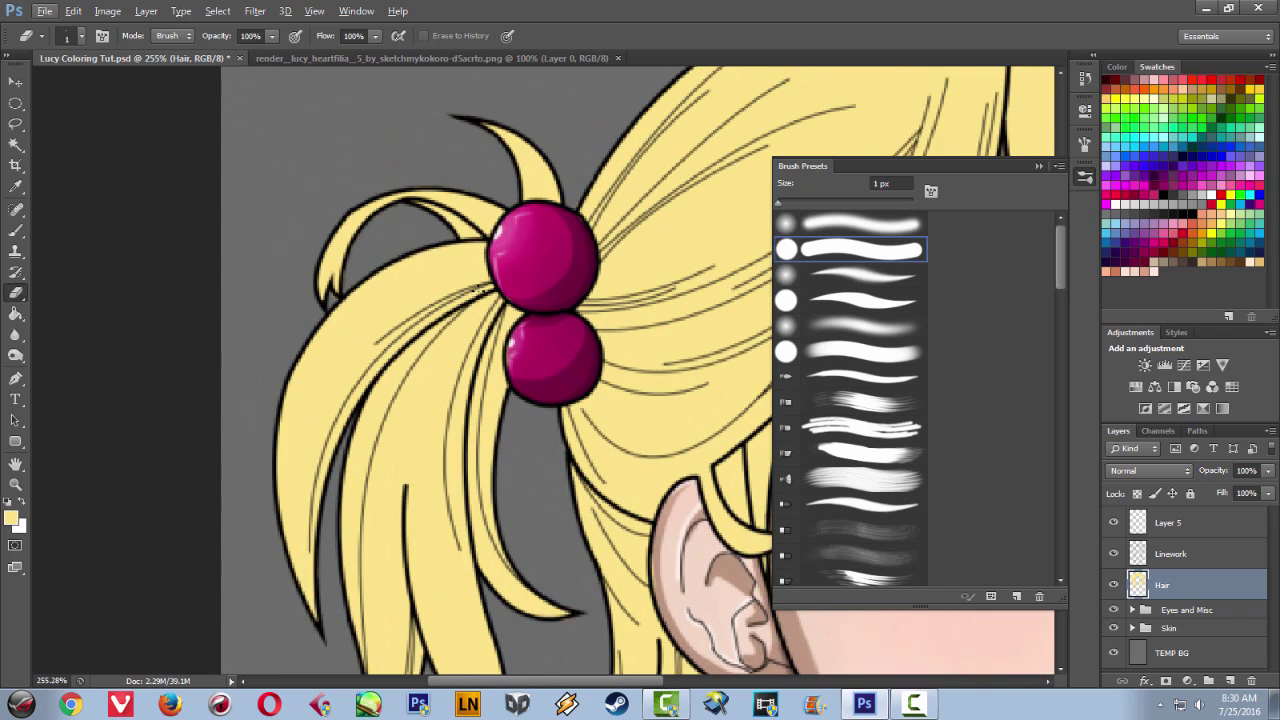
{"action": "left_click_drag", "start_coordinate": [740, 531], "coordinate": [375, 219]}
{"action": "left_click_drag", "start_coordinate": [677, 552], "coordinate": [729, 421]}
{"action": "scroll", "coordinate": [662, 373], "scroll_direction": "up", "scroll_amount": 3}
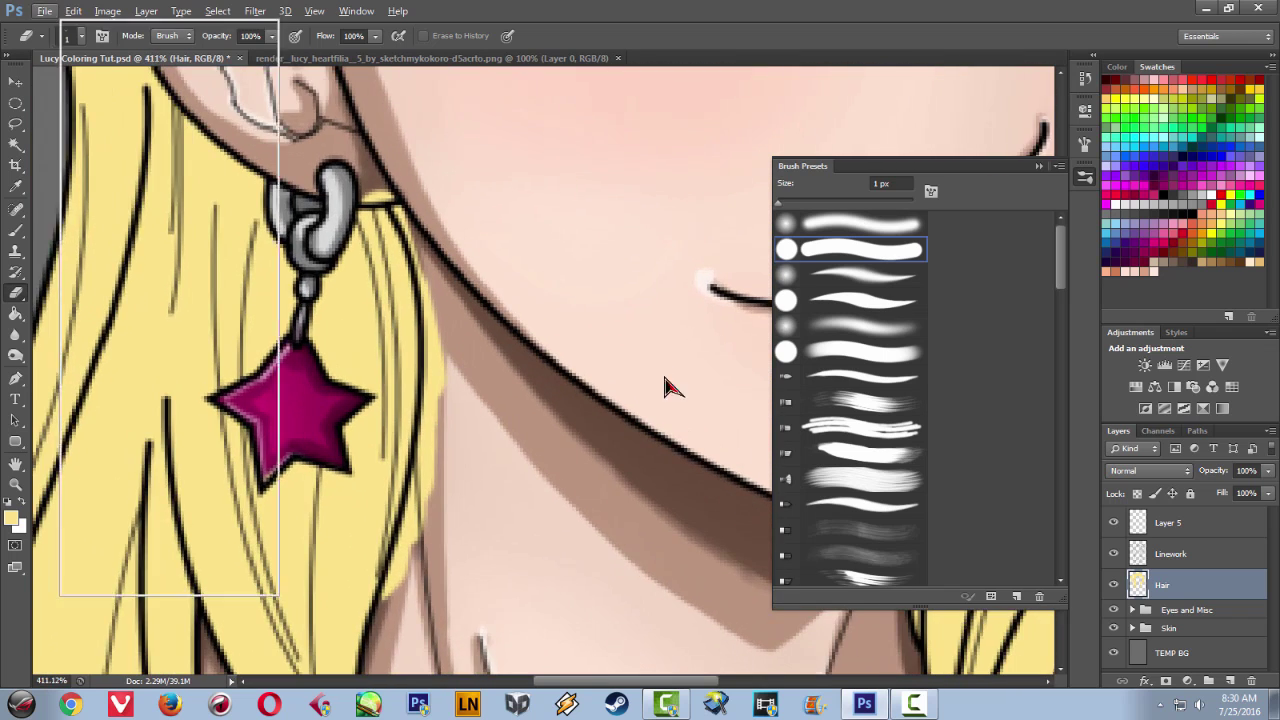
{"action": "left_click", "coordinate": [506, 210]}
{"action": "left_click_drag", "start_coordinate": [502, 233], "coordinate": [642, 332]}
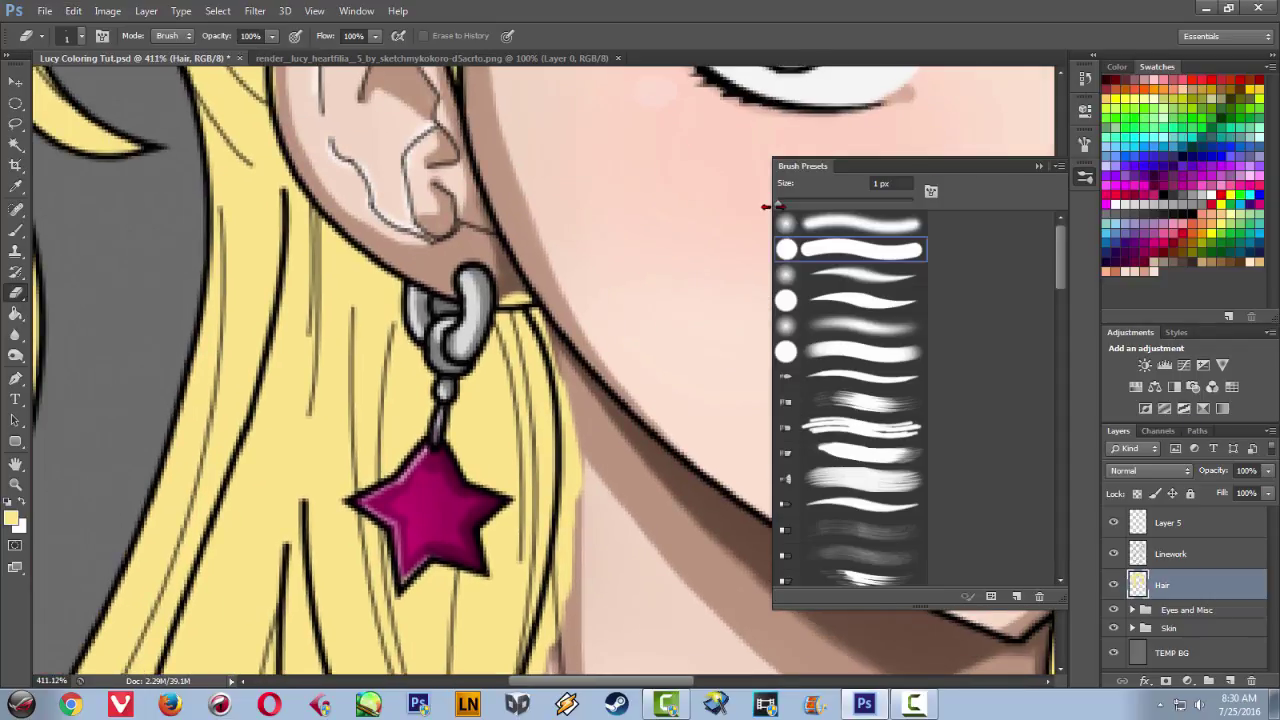
{"action": "mouse_move", "coordinate": [533, 291]}
{"action": "left_mouse_down"}
{"action": "mouse_move", "coordinate": [552, 325]}
{"action": "mouse_move", "coordinate": [576, 478]}
{"action": "mouse_move", "coordinate": [598, 326]}
{"action": "left_mouse_up"}
{"action": "mouse_move", "coordinate": [584, 442]}
{"action": "left_mouse_down"}
{"action": "mouse_move", "coordinate": [583, 347]}
{"action": "mouse_move", "coordinate": [571, 477]}
{"action": "mouse_move", "coordinate": [583, 467]}
{"action": "mouse_move", "coordinate": [581, 426]}
{"action": "mouse_move", "coordinate": [550, 541]}
{"action": "mouse_move", "coordinate": [571, 412]}
{"action": "mouse_move", "coordinate": [552, 331]}
{"action": "mouse_move", "coordinate": [616, 382]}
{"action": "mouse_move", "coordinate": [645, 478]}
{"action": "left_mouse_up"}
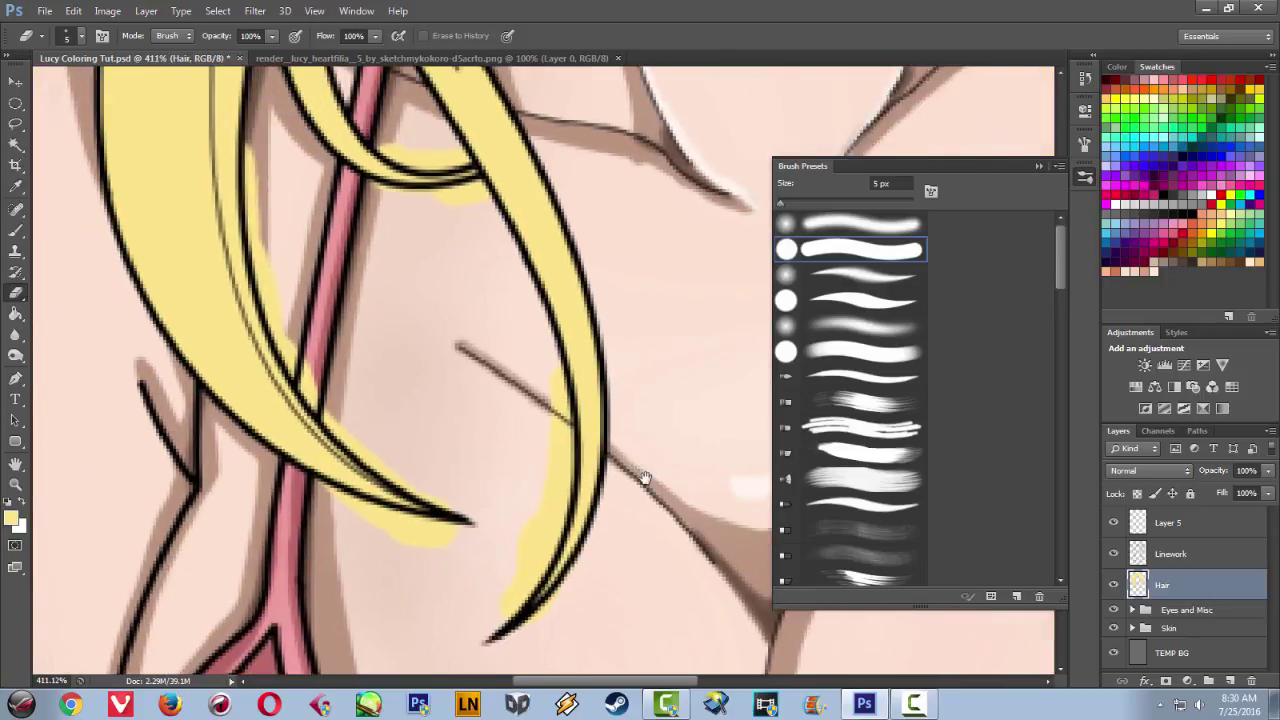
- Erase the overspill above and below the thin curved strand that crosses the shoulder strap
{"action": "left_click_drag", "start_coordinate": [545, 264], "coordinate": [626, 477]}
{"action": "mouse_move", "coordinate": [566, 326]}
{"action": "left_mouse_down"}
{"action": "mouse_move", "coordinate": [649, 369]}
{"action": "mouse_move", "coordinate": [664, 304]}
{"action": "left_mouse_up"}
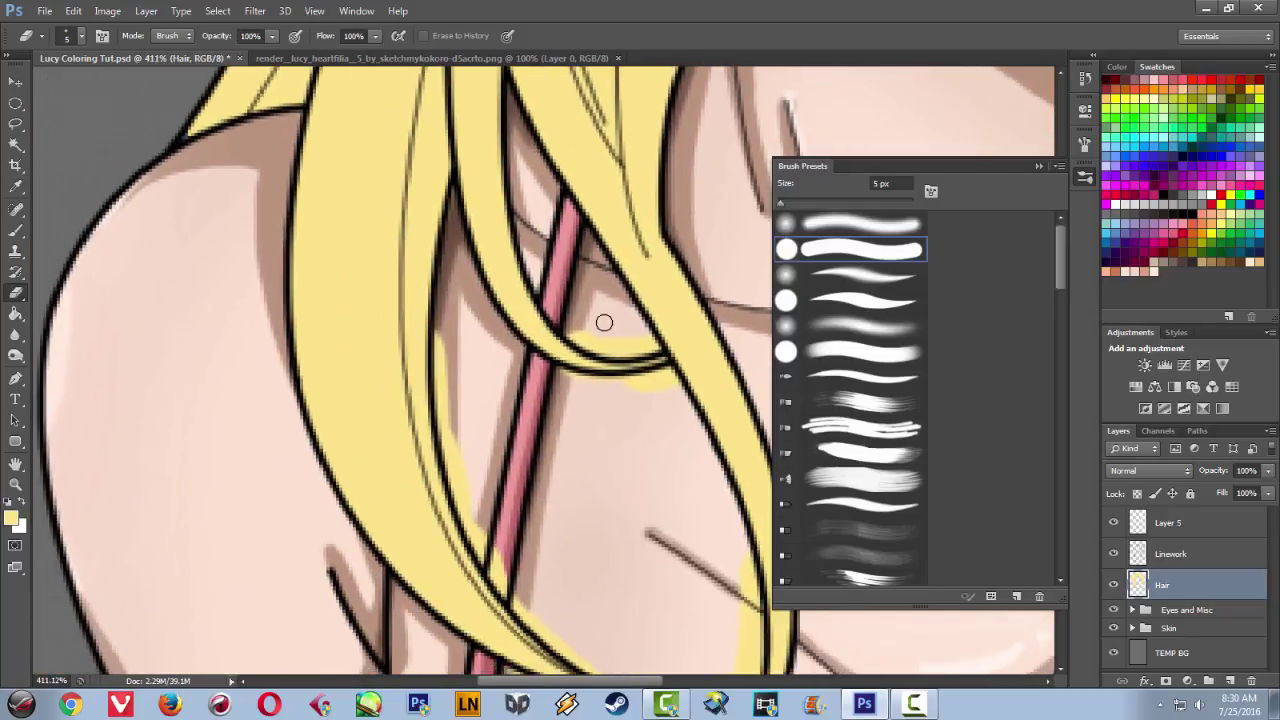
{"action": "mouse_move", "coordinate": [581, 335]}
{"action": "left_mouse_down"}
{"action": "mouse_move", "coordinate": [606, 349]}
{"action": "mouse_move", "coordinate": [646, 337]}
{"action": "left_mouse_up"}
{"action": "left_click_drag", "start_coordinate": [539, 382], "coordinate": [593, 384]}
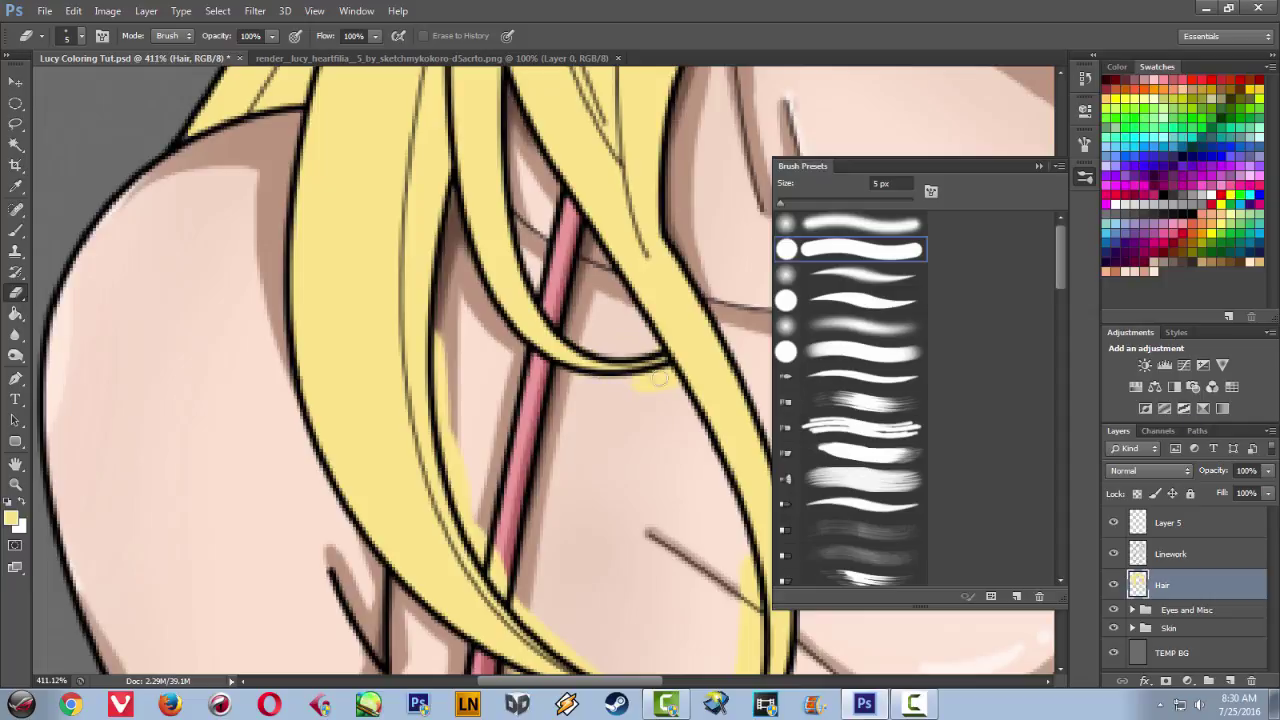
- Erase the overspill along the inner edges and pointed tips of the two long strands hanging over the chest
{"action": "mouse_move", "coordinate": [461, 330]}
{"action": "left_mouse_down"}
{"action": "mouse_move", "coordinate": [443, 402]}
{"action": "mouse_move", "coordinate": [477, 552]}
{"action": "mouse_move", "coordinate": [490, 548]}
{"action": "mouse_move", "coordinate": [463, 423]}
{"action": "mouse_move", "coordinate": [429, 429]}
{"action": "left_mouse_up"}
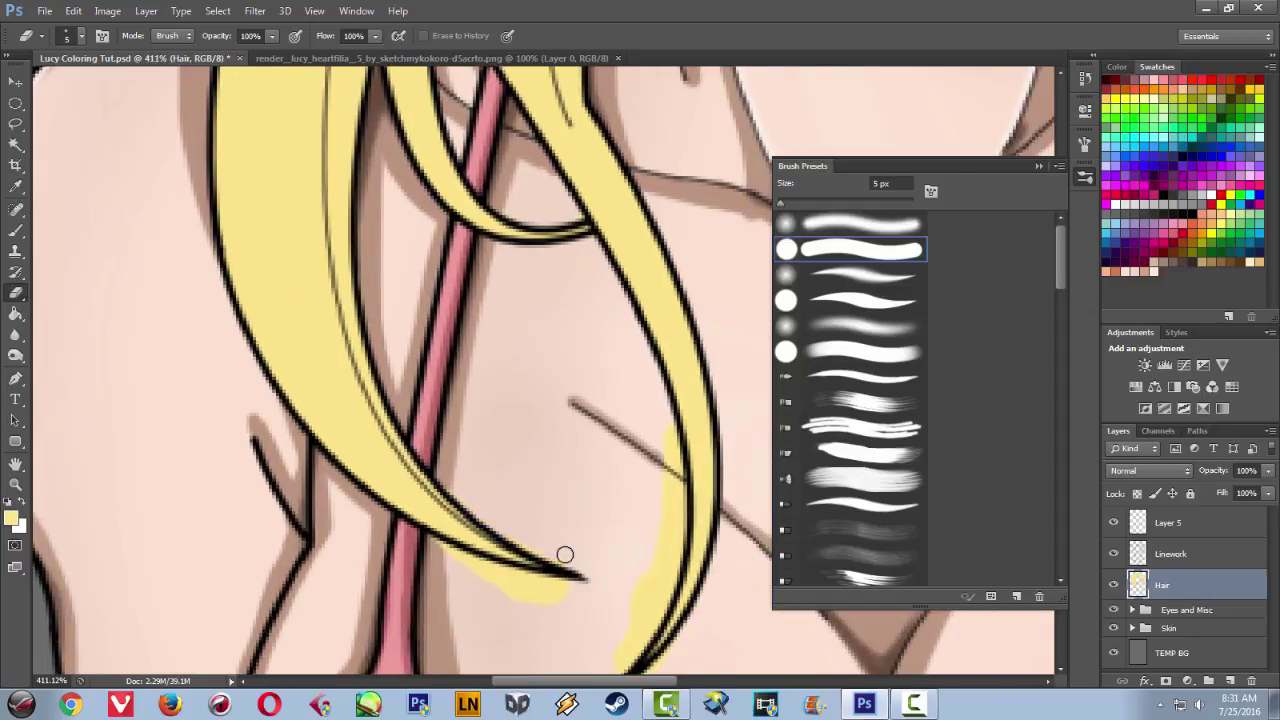
{"action": "mouse_move", "coordinate": [463, 574]}
{"action": "left_mouse_down"}
{"action": "mouse_move", "coordinate": [561, 597]}
{"action": "mouse_move", "coordinate": [432, 542]}
{"action": "mouse_move", "coordinate": [543, 585]}
{"action": "mouse_move", "coordinate": [502, 591]}
{"action": "mouse_move", "coordinate": [537, 583]}
{"action": "left_mouse_up"}
{"action": "left_click_drag", "start_coordinate": [580, 465], "coordinate": [537, 332]}
{"action": "mouse_move", "coordinate": [603, 429]}
{"action": "left_mouse_down"}
{"action": "mouse_move", "coordinate": [611, 305]}
{"action": "mouse_move", "coordinate": [624, 393]}
{"action": "mouse_move", "coordinate": [625, 314]}
{"action": "left_mouse_up"}
{"action": "mouse_move", "coordinate": [632, 367]}
{"action": "left_mouse_down"}
{"action": "mouse_move", "coordinate": [556, 554]}
{"action": "mouse_move", "coordinate": [634, 506]}
{"action": "mouse_move", "coordinate": [591, 491]}
{"action": "mouse_move", "coordinate": [541, 525]}
{"action": "left_mouse_up"}
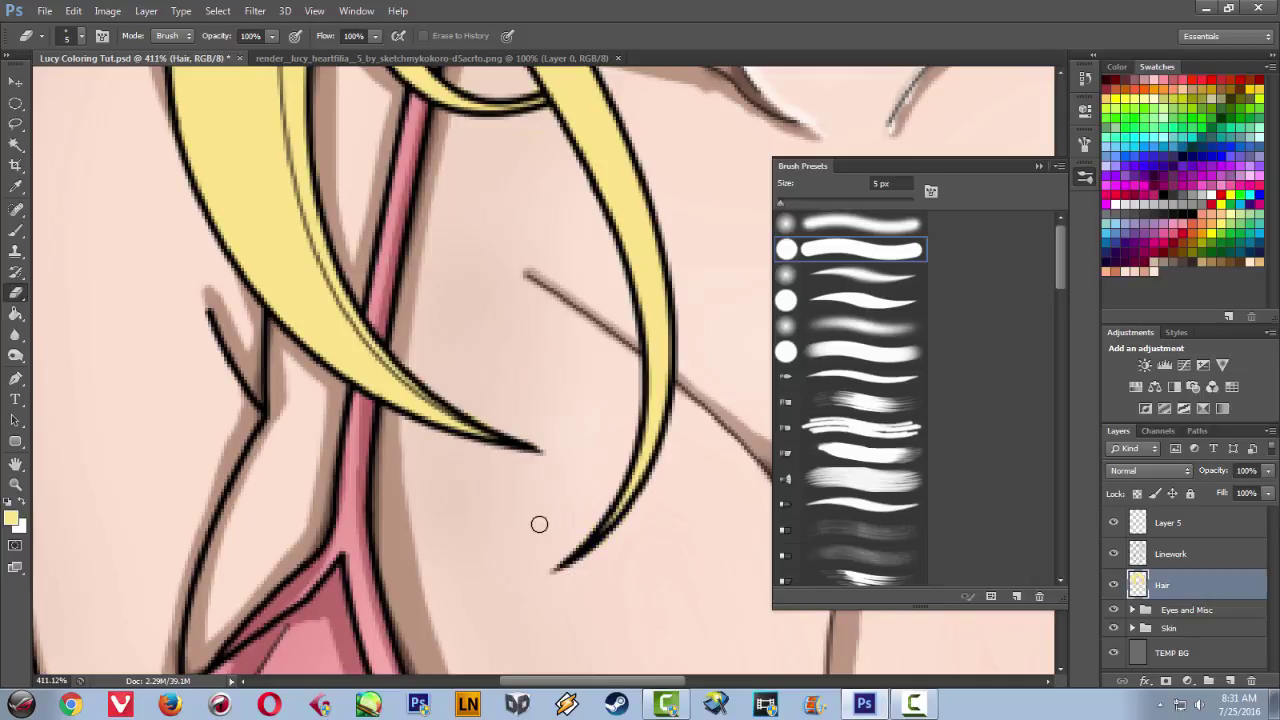
- Set the eraser to 1 px and clear the yellow from the small triangular gap near the tip of the single-bead pigtail
{"action": "scroll", "coordinate": [539, 524], "scroll_direction": "down", "scroll_amount": 8}
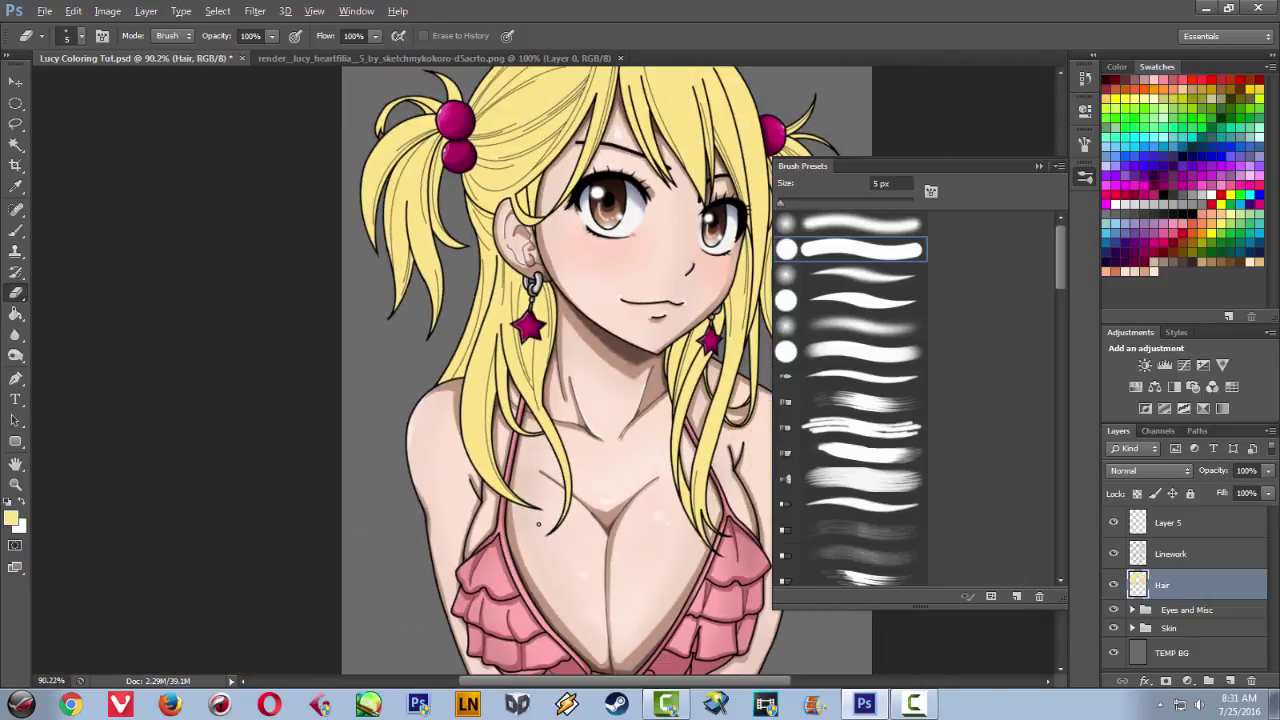
{"action": "scroll", "coordinate": [538, 523], "scroll_direction": "down", "scroll_amount": 1}
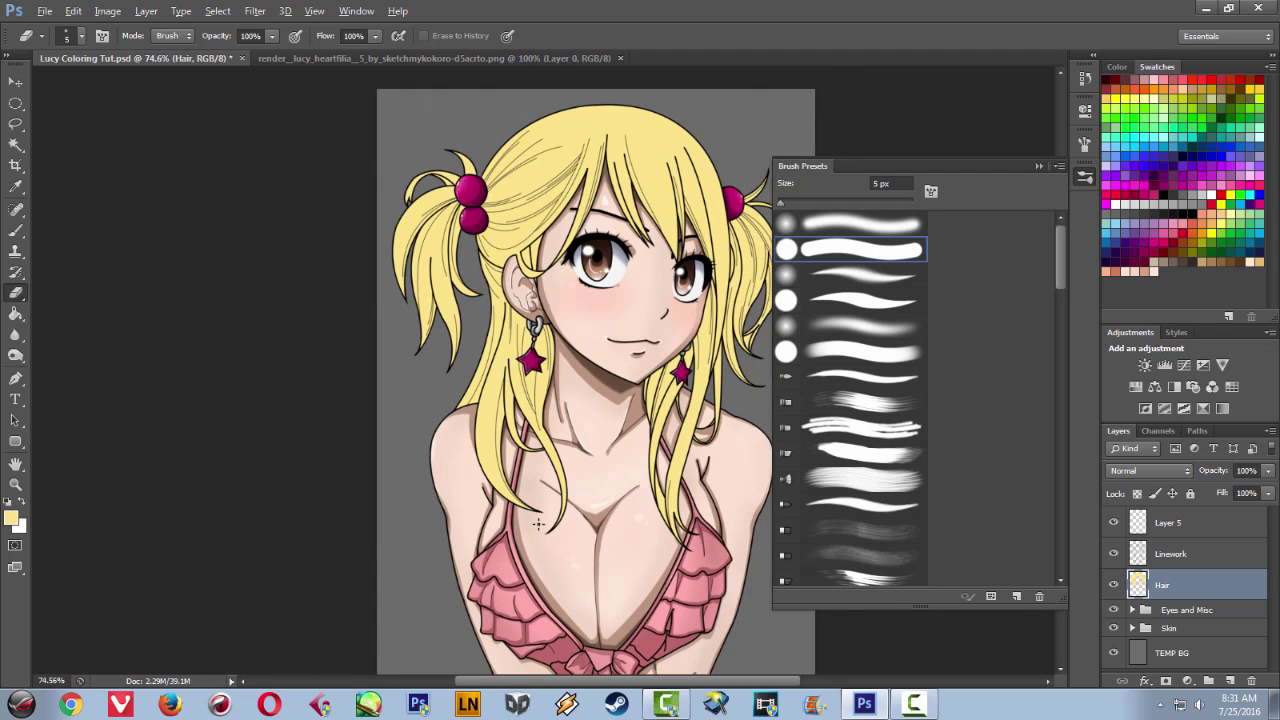
{"action": "scroll", "coordinate": [538, 524], "scroll_direction": "up", "scroll_amount": 6}
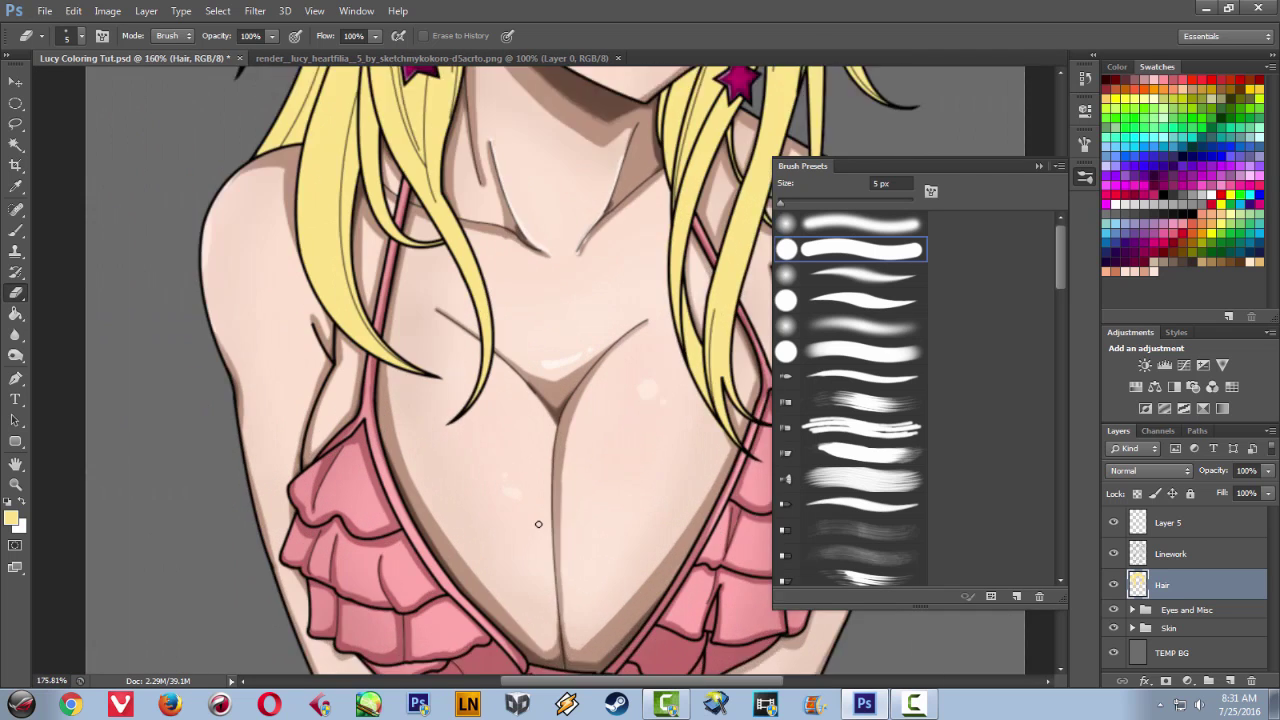
{"action": "scroll", "coordinate": [538, 524], "scroll_direction": "up", "scroll_amount": 10}
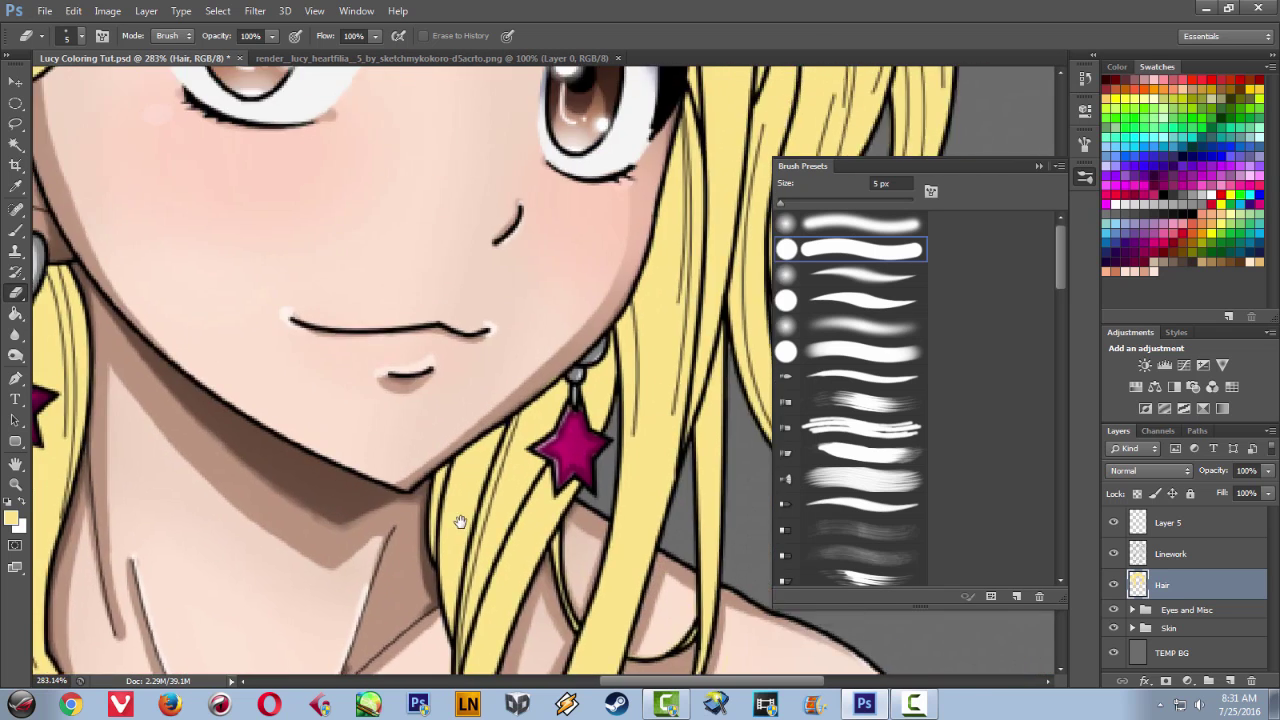
{"action": "scroll", "coordinate": [450, 477], "scroll_direction": "up", "scroll_amount": 2}
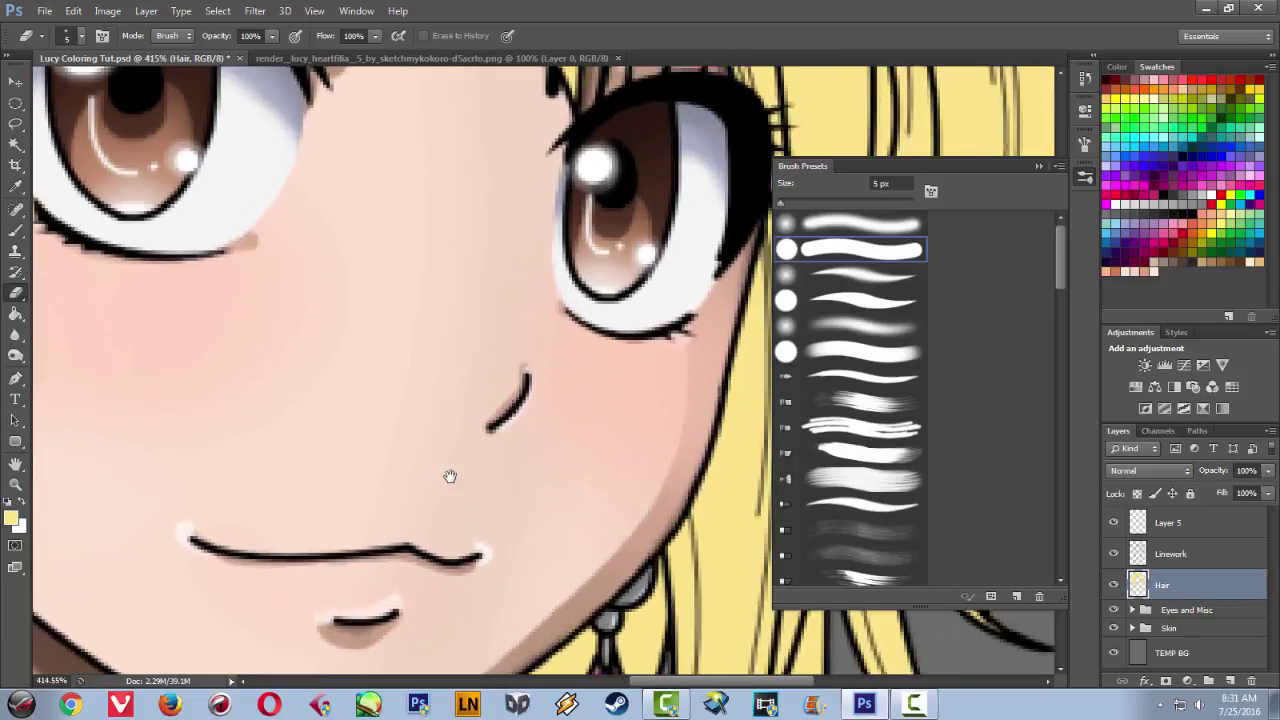
{"action": "left_click_drag", "start_coordinate": [450, 477], "coordinate": [167, 108]}
{"action": "left_click_drag", "start_coordinate": [594, 411], "coordinate": [617, 274]}
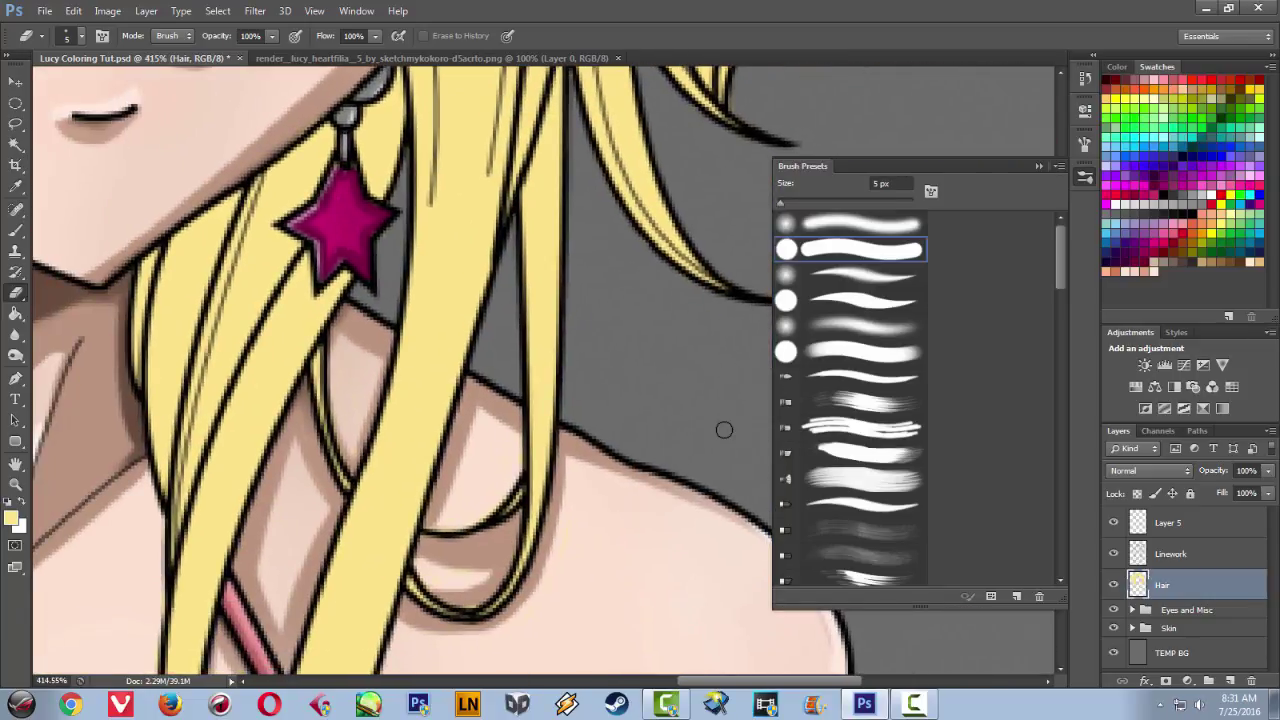
{"action": "scroll", "coordinate": [724, 430], "scroll_direction": "up", "scroll_amount": 1}
{"action": "left_click_drag", "start_coordinate": [495, 93], "coordinate": [451, 511]}
{"action": "mouse_move", "coordinate": [496, 251]}
{"action": "left_mouse_down"}
{"action": "mouse_move", "coordinate": [488, 431]}
{"action": "mouse_move", "coordinate": [486, 351]}
{"action": "left_mouse_up"}
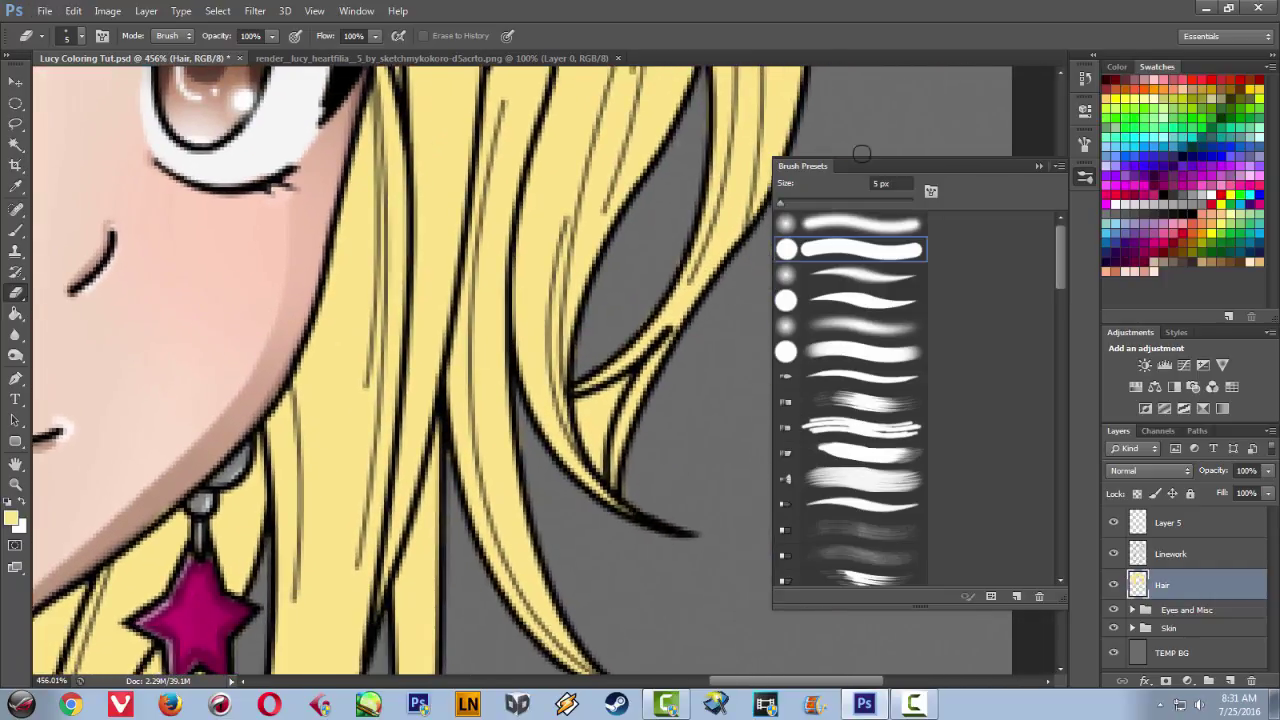
{"action": "left_click_drag", "start_coordinate": [782, 205], "coordinate": [776, 206]}
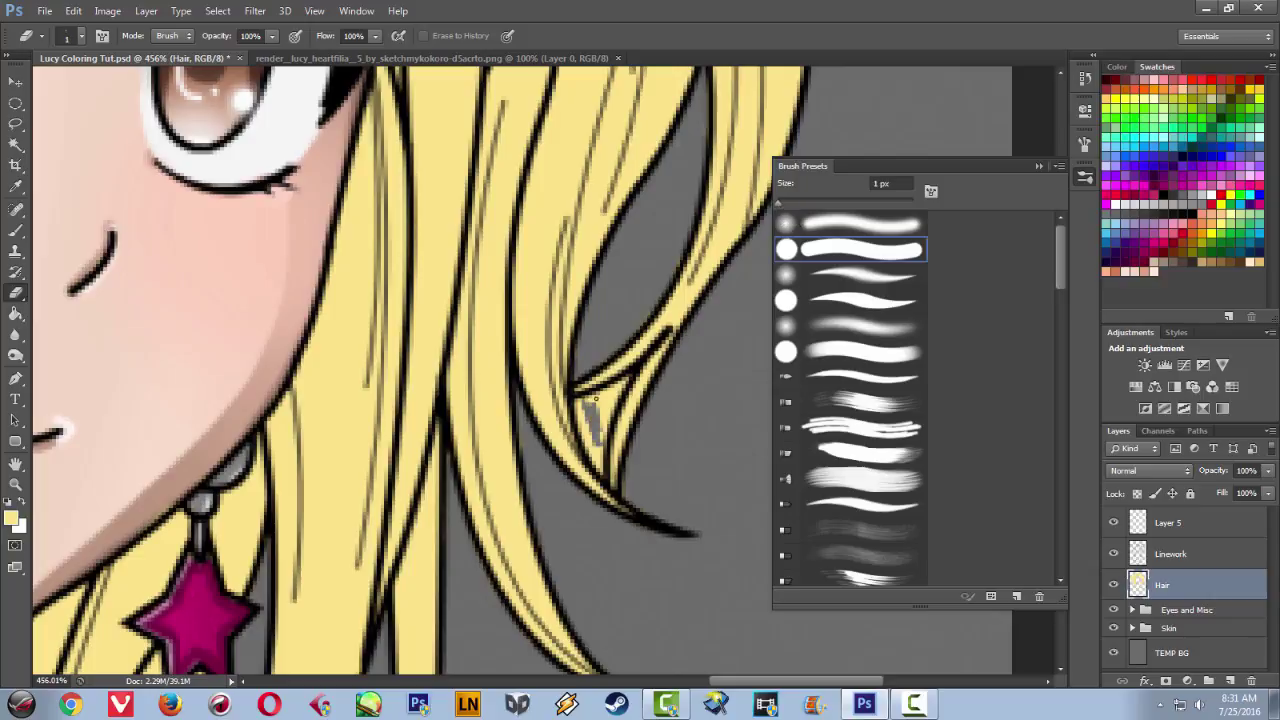
{"action": "left_click_drag", "start_coordinate": [601, 415], "coordinate": [617, 395]}
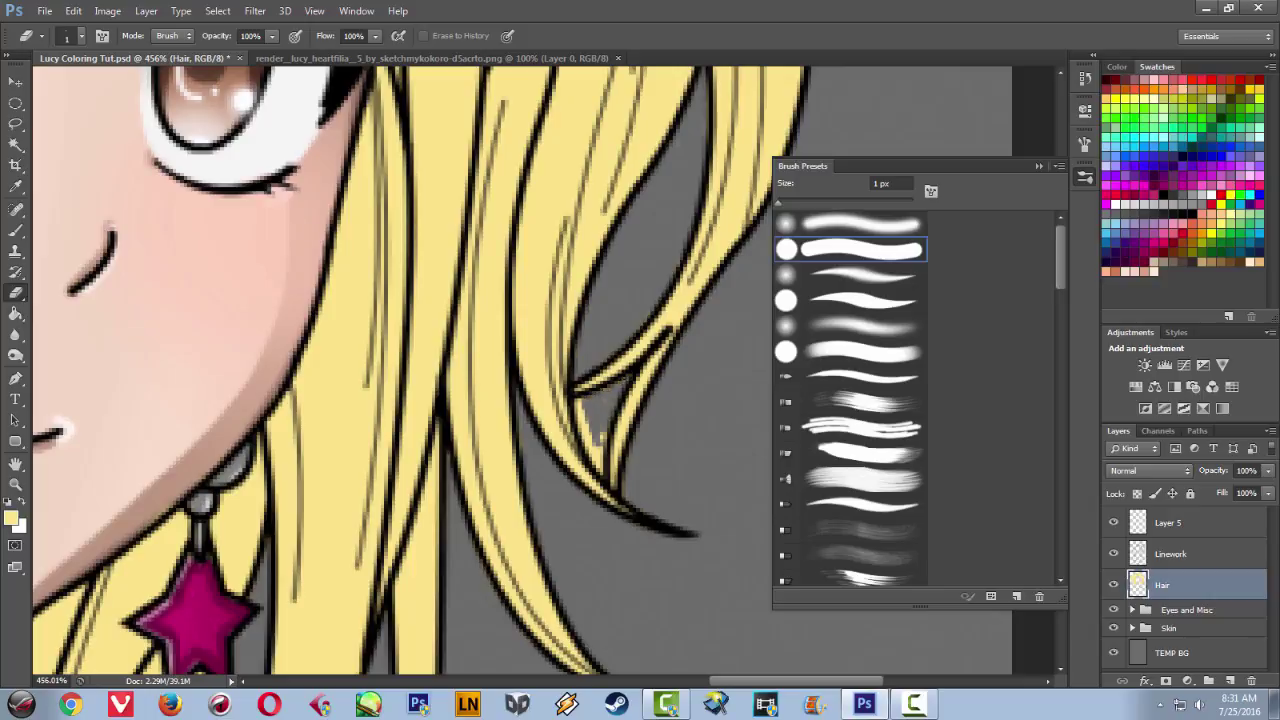
{"action": "left_click_drag", "start_coordinate": [597, 442], "coordinate": [583, 408]}
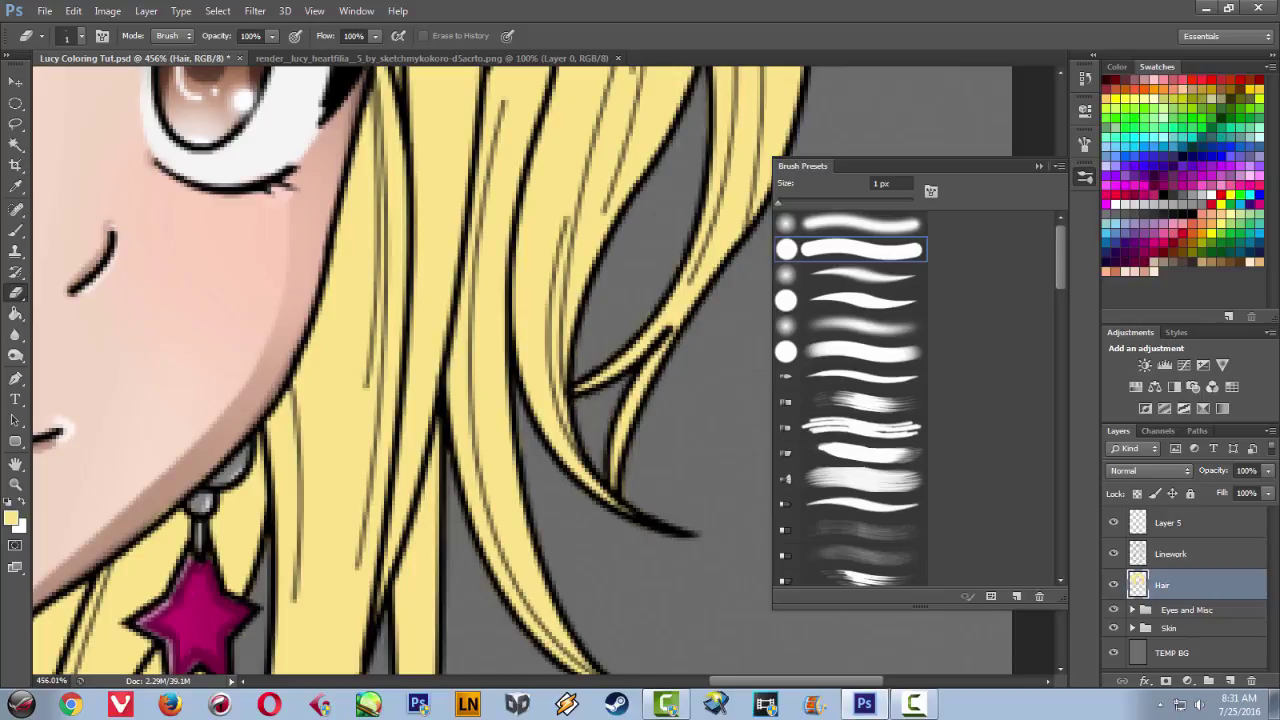
- Examine the hair fill across the whole figure, collapsing the brush presets for an unobstructed view
{"action": "scroll", "coordinate": [592, 408], "scroll_direction": "down", "scroll_amount": 10}
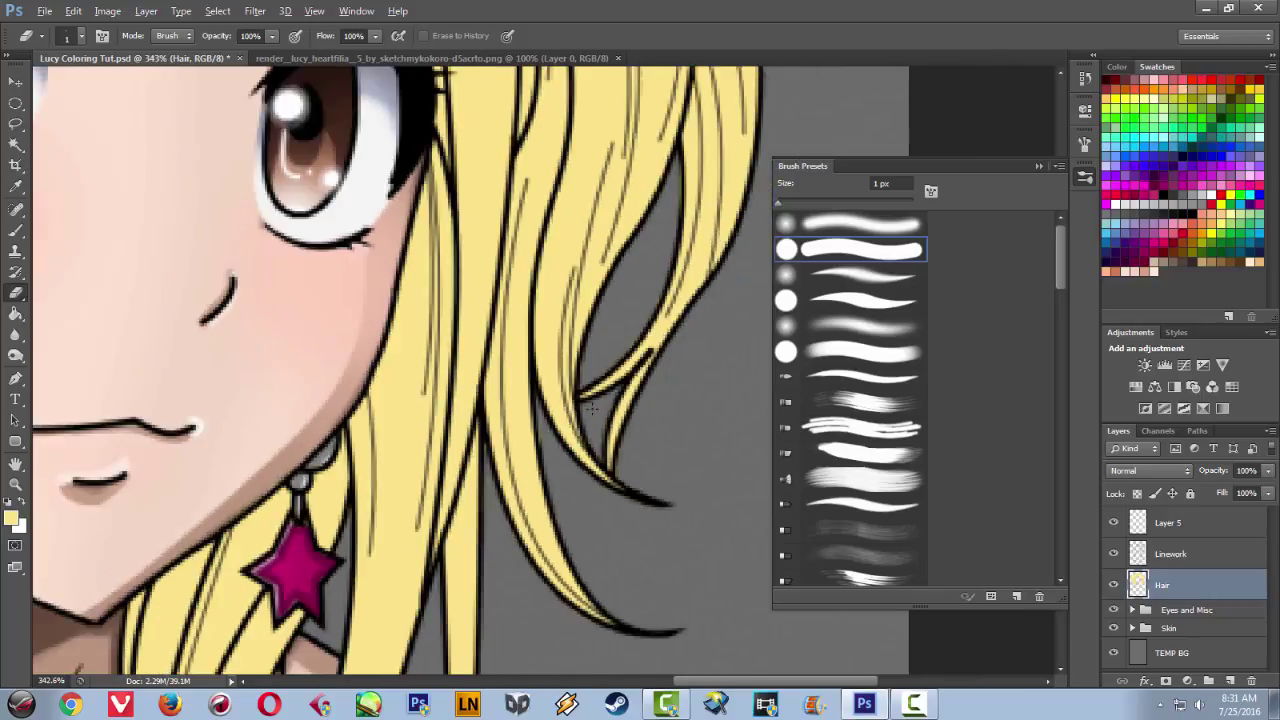
{"action": "scroll", "coordinate": [592, 408], "scroll_direction": "down", "scroll_amount": 1}
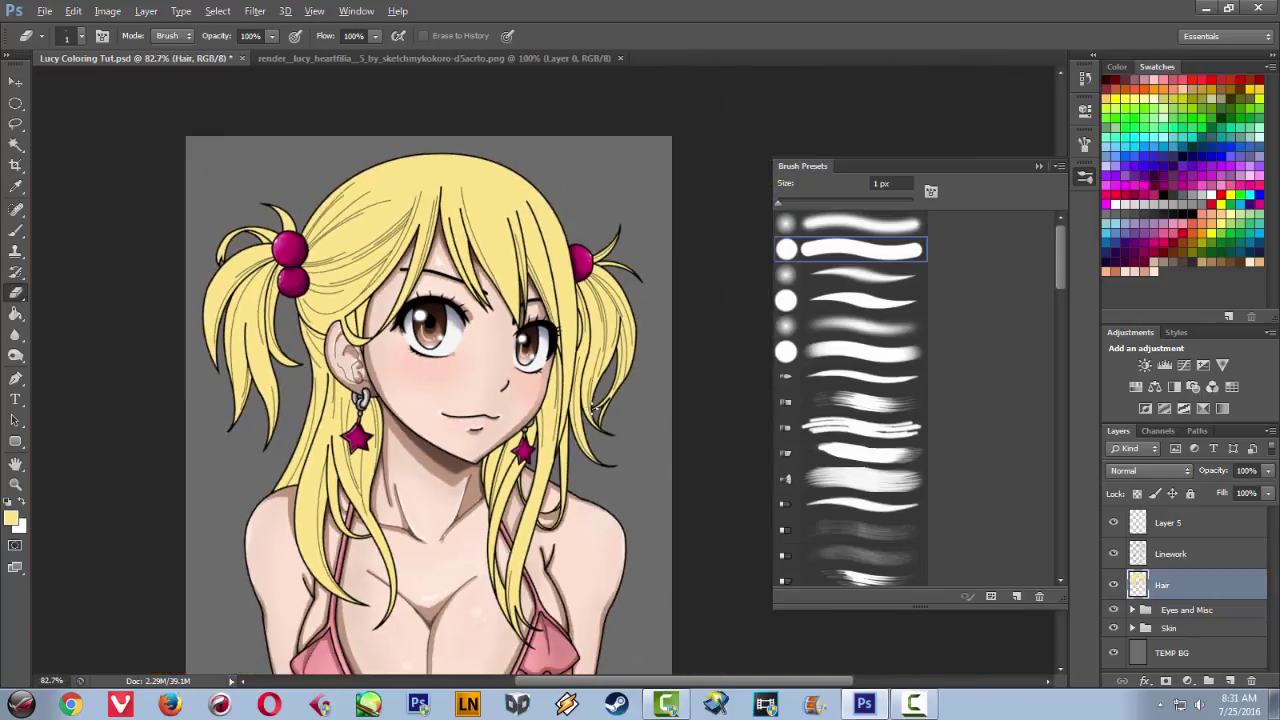
{"action": "key", "text": "alt"}
{"action": "left_click_drag", "start_coordinate": [390, 443], "coordinate": [465, 377]}
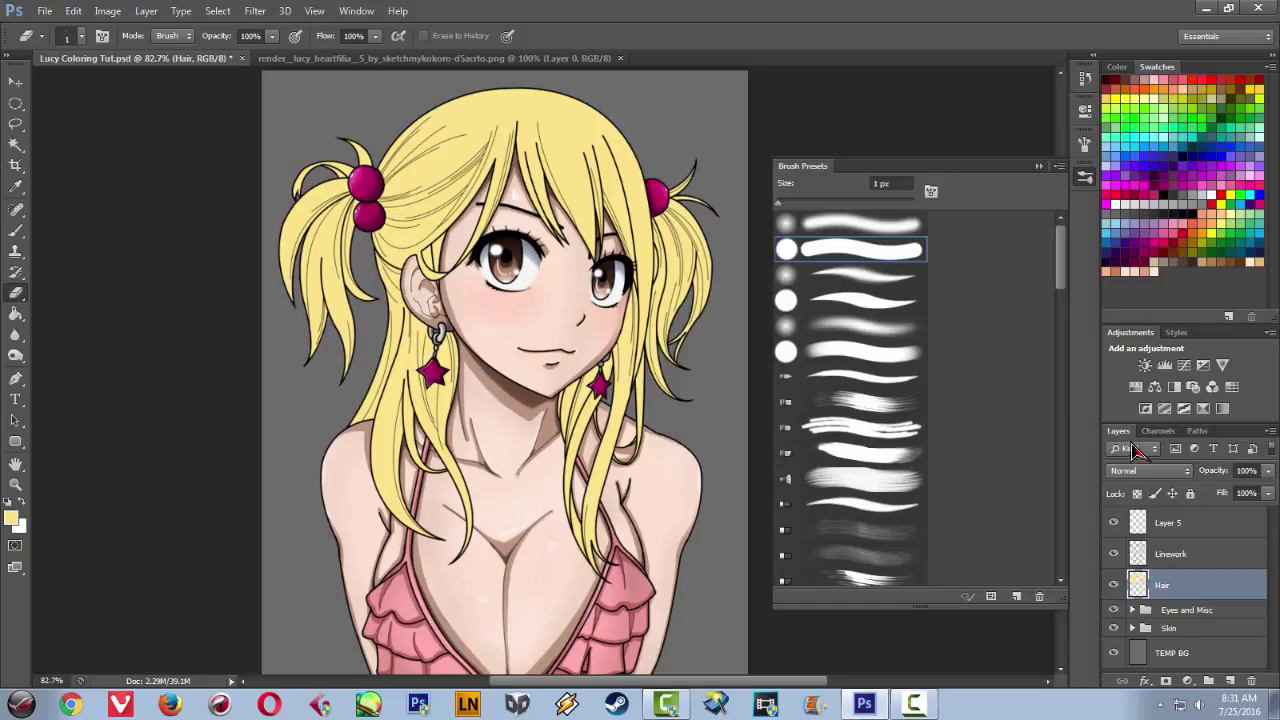
{"action": "left_click", "coordinate": [1039, 166]}
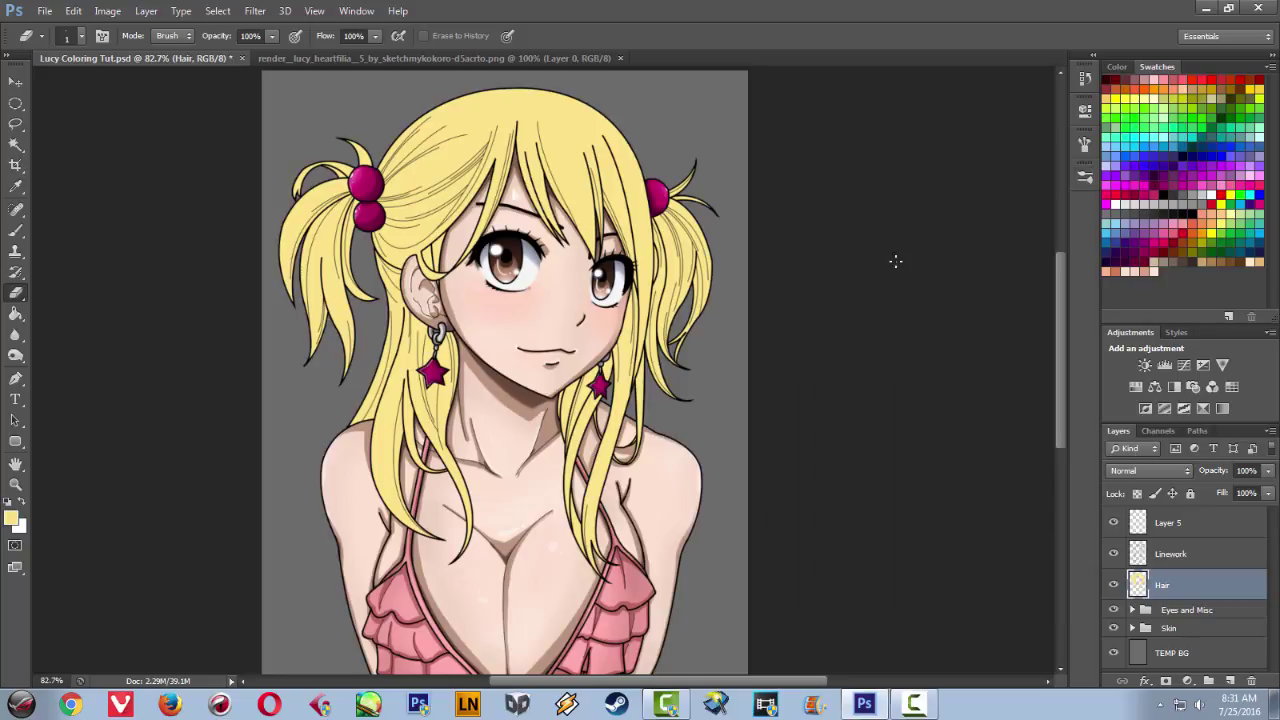
{"action": "left_click", "coordinate": [704, 376]}
{"action": "left_click", "coordinate": [660, 276]}
{"action": "left_click_drag", "start_coordinate": [617, 420], "coordinate": [737, 375]}
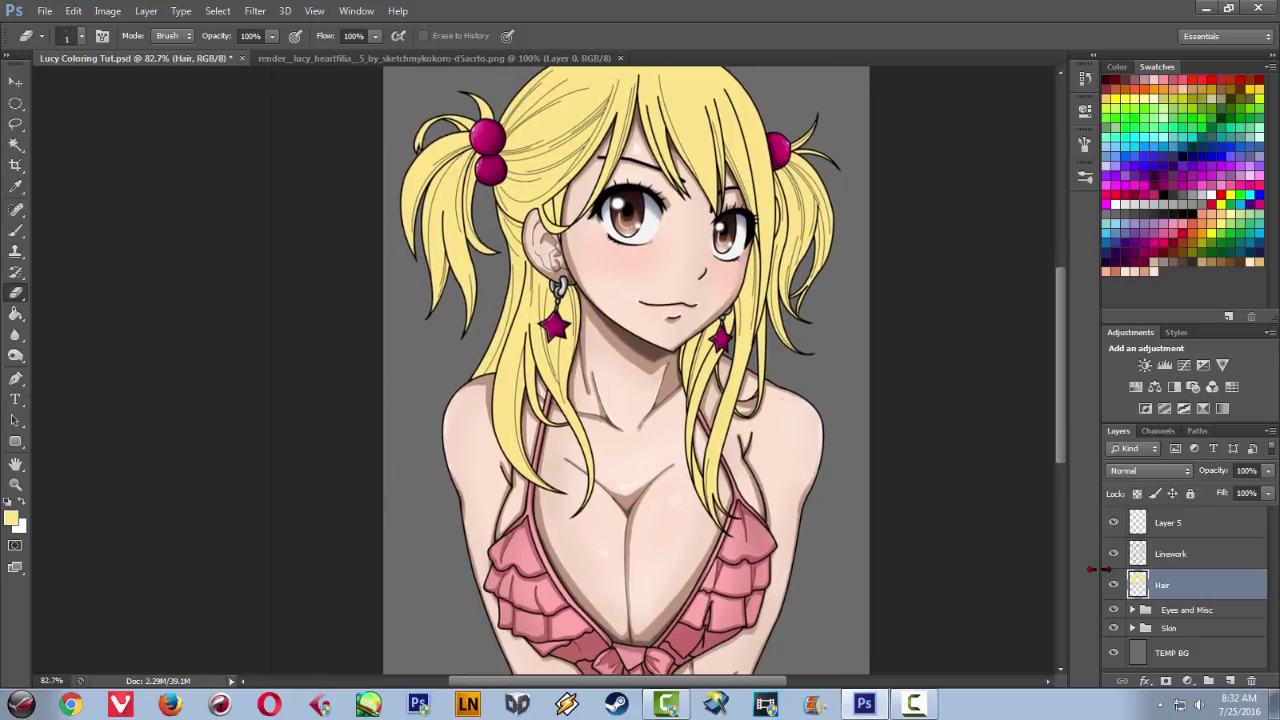
- Create a new layer above the Hair layer and clip it to Hair as a clipping mask
{"action": "key", "text": "ctrl+shift+n"}
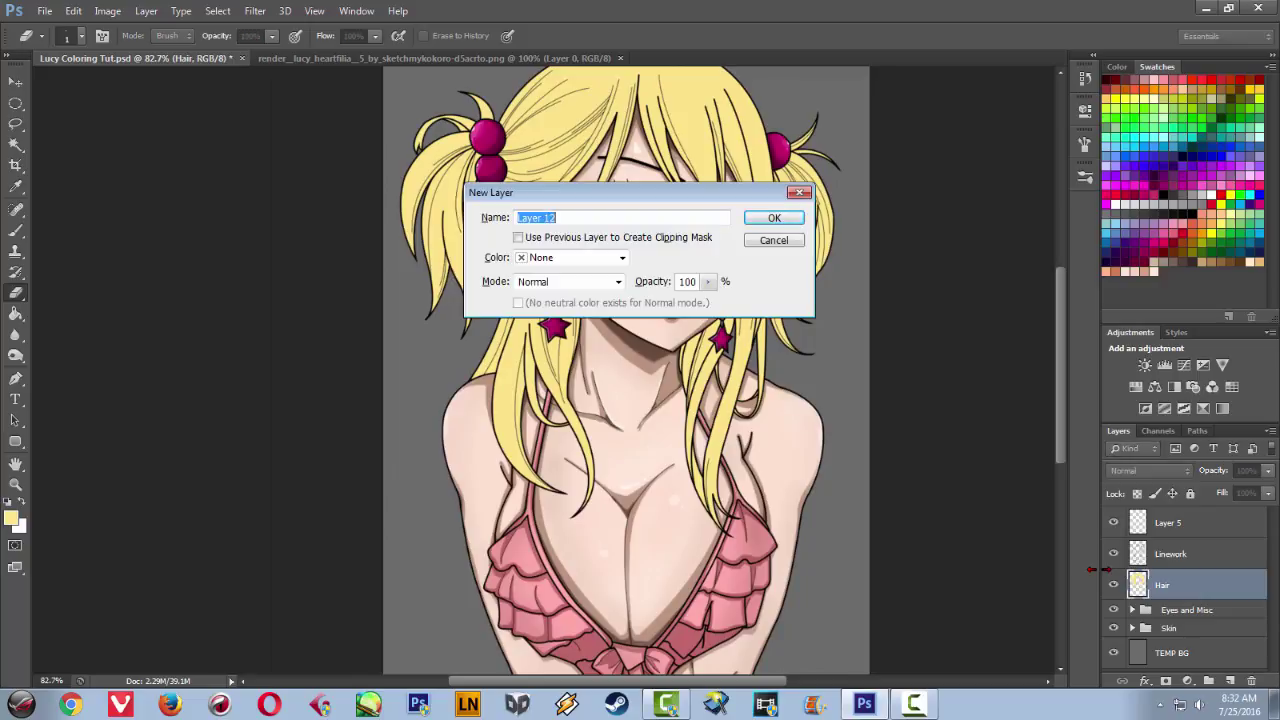
{"action": "key", "text": "Return"}
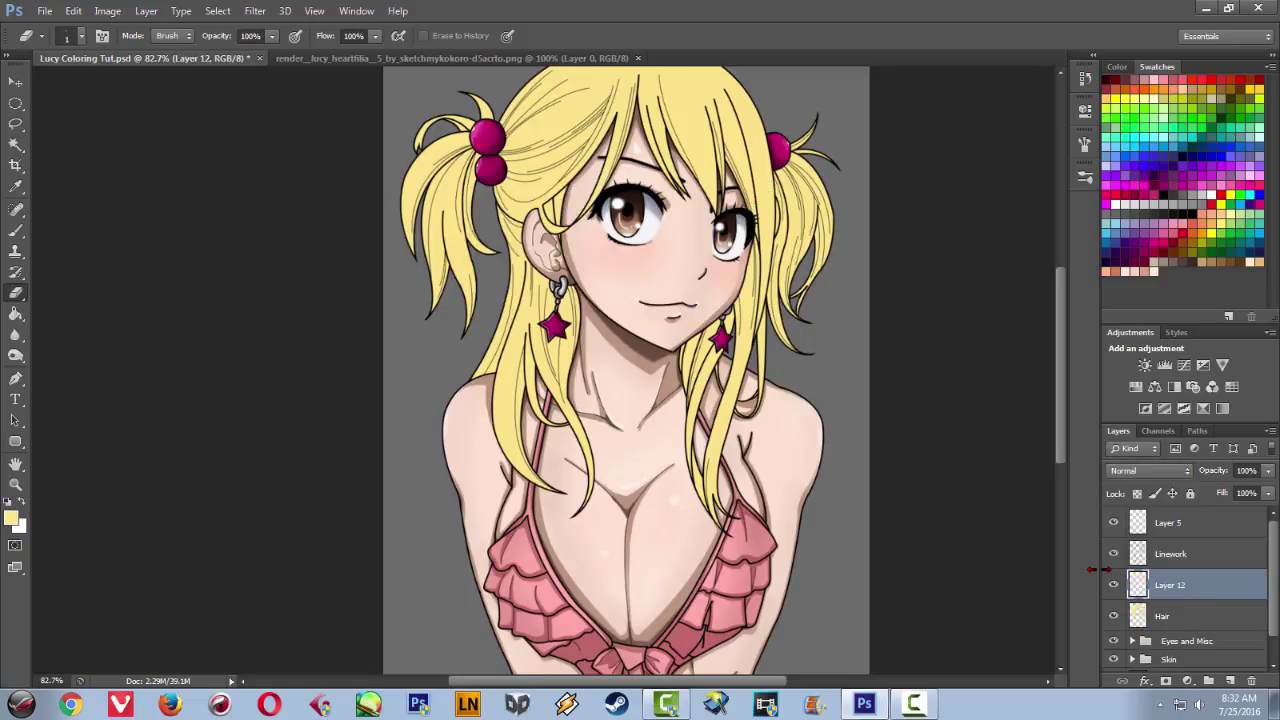
{"action": "left_click", "coordinate": [1178, 594], "text": "alt"}
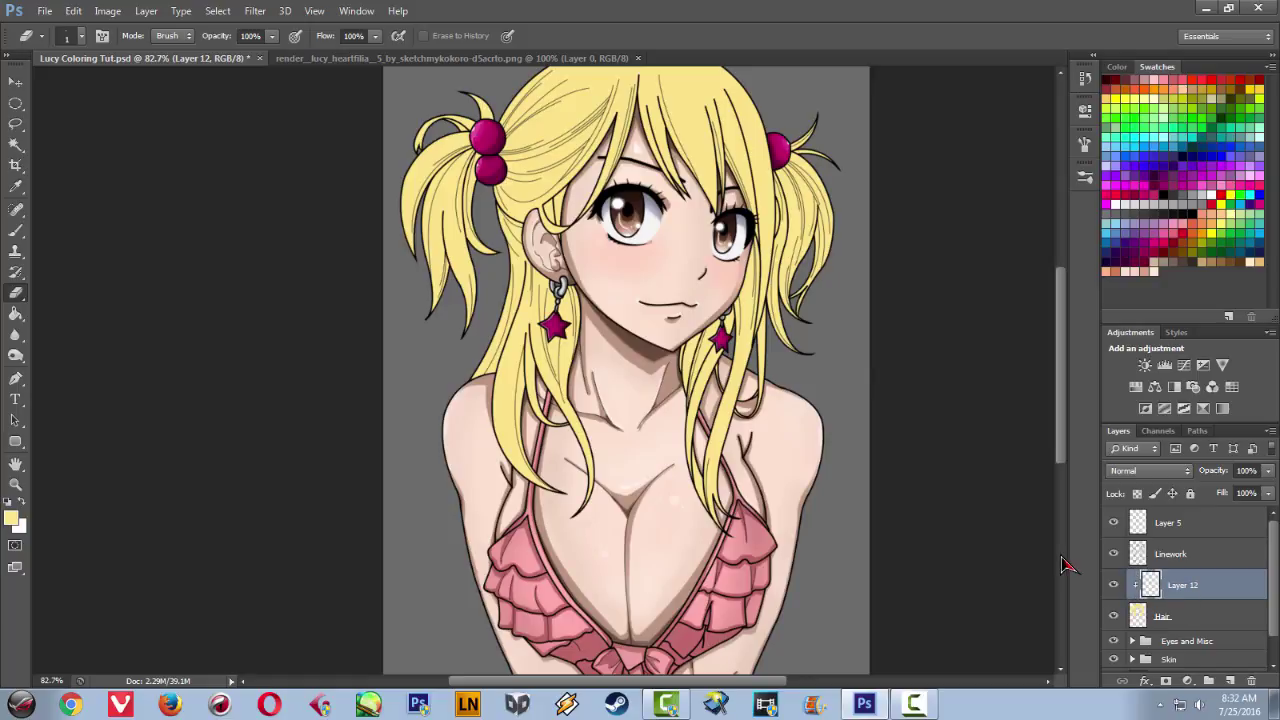
- Examine the hair shading in the Lucy Heartfilia reference render and return to the Lucy Coloring Tut.psd document
{"action": "scroll", "coordinate": [1062, 558], "scroll_direction": "up", "scroll_amount": 5}
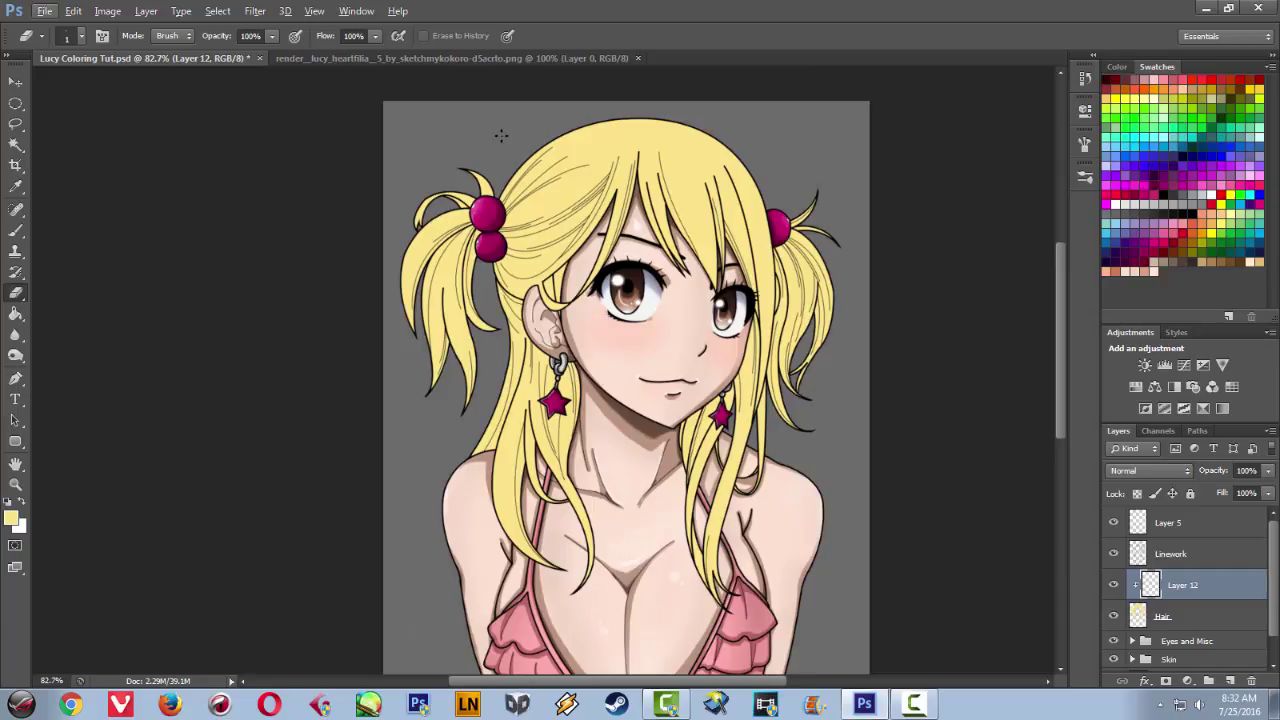
{"action": "left_click_drag", "start_coordinate": [524, 356], "coordinate": [565, 296]}
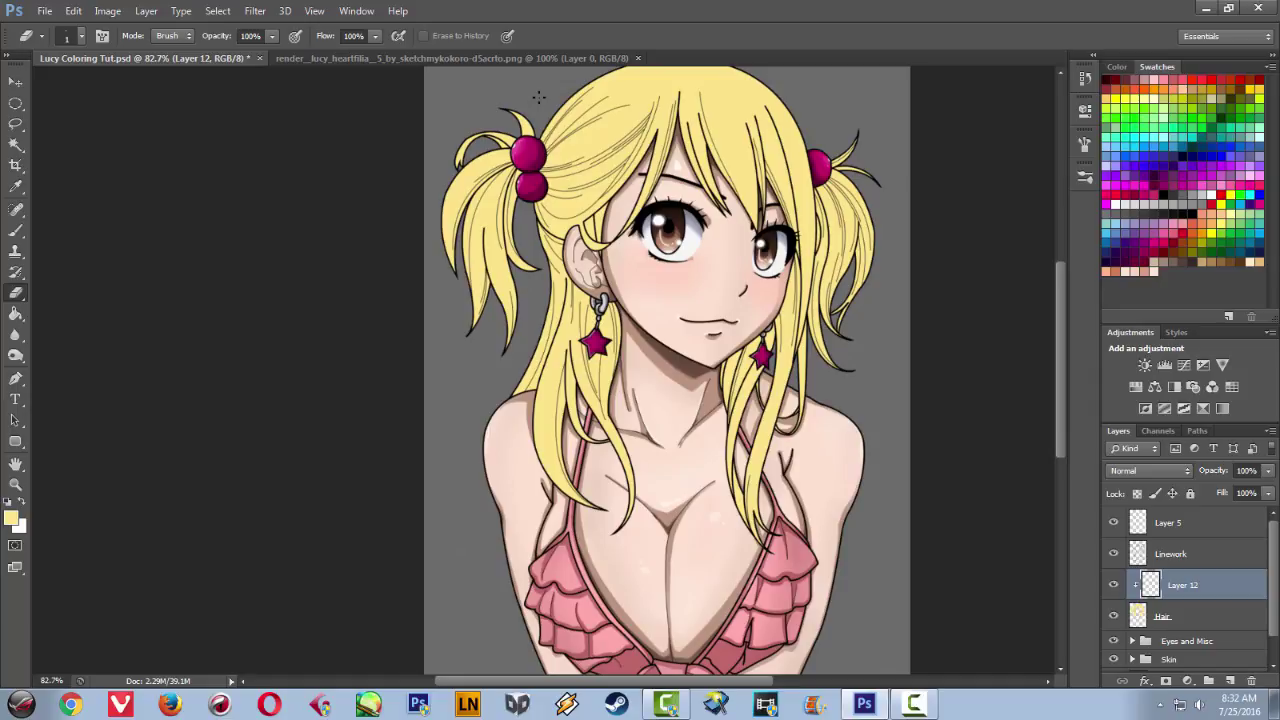
{"action": "left_click", "coordinate": [556, 59]}
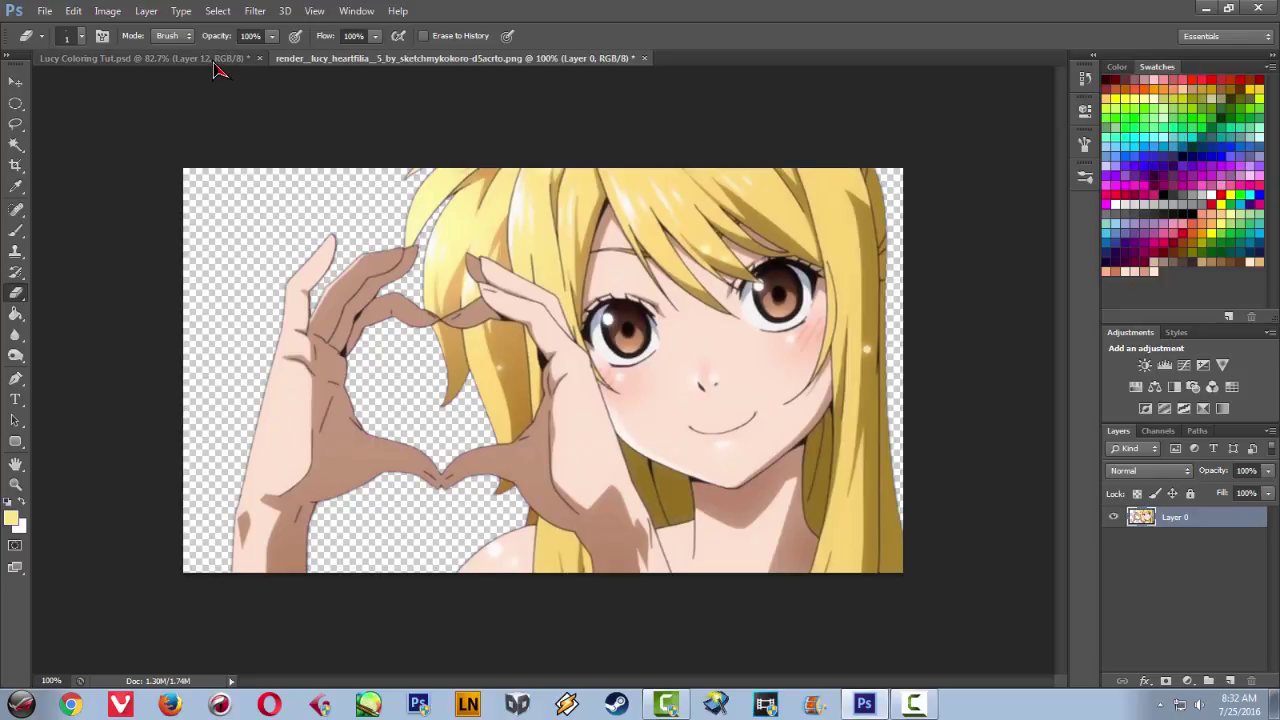
{"action": "left_click", "coordinate": [245, 60]}
{"action": "mouse_move", "coordinate": [677, 326]}
{"action": "left_mouse_down"}
{"action": "mouse_move", "coordinate": [615, 368]}
{"action": "mouse_move", "coordinate": [585, 367]}
{"action": "left_mouse_up"}
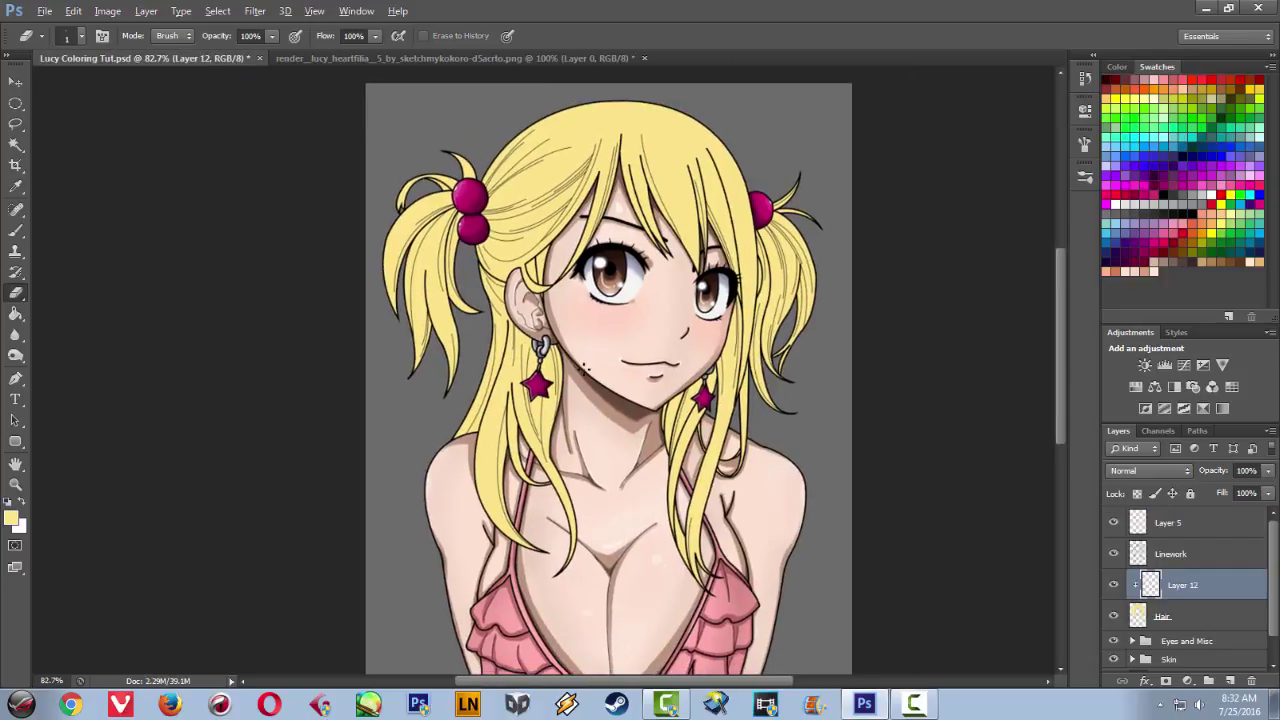
- Set the eraser size to 18 px
{"action": "scroll", "coordinate": [585, 368], "scroll_direction": "up", "scroll_amount": 1}
{"action": "scroll", "coordinate": [585, 368], "scroll_direction": "up", "scroll_amount": 1}
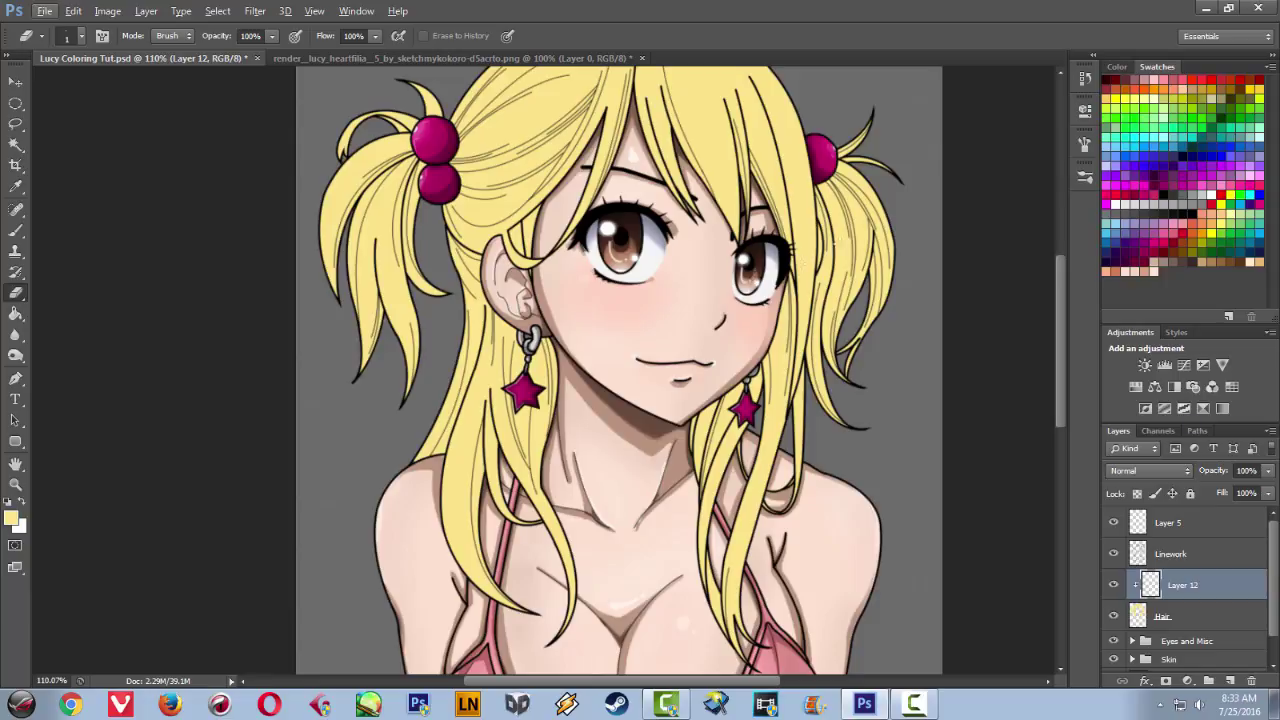
{"action": "left_click", "coordinate": [1084, 180]}
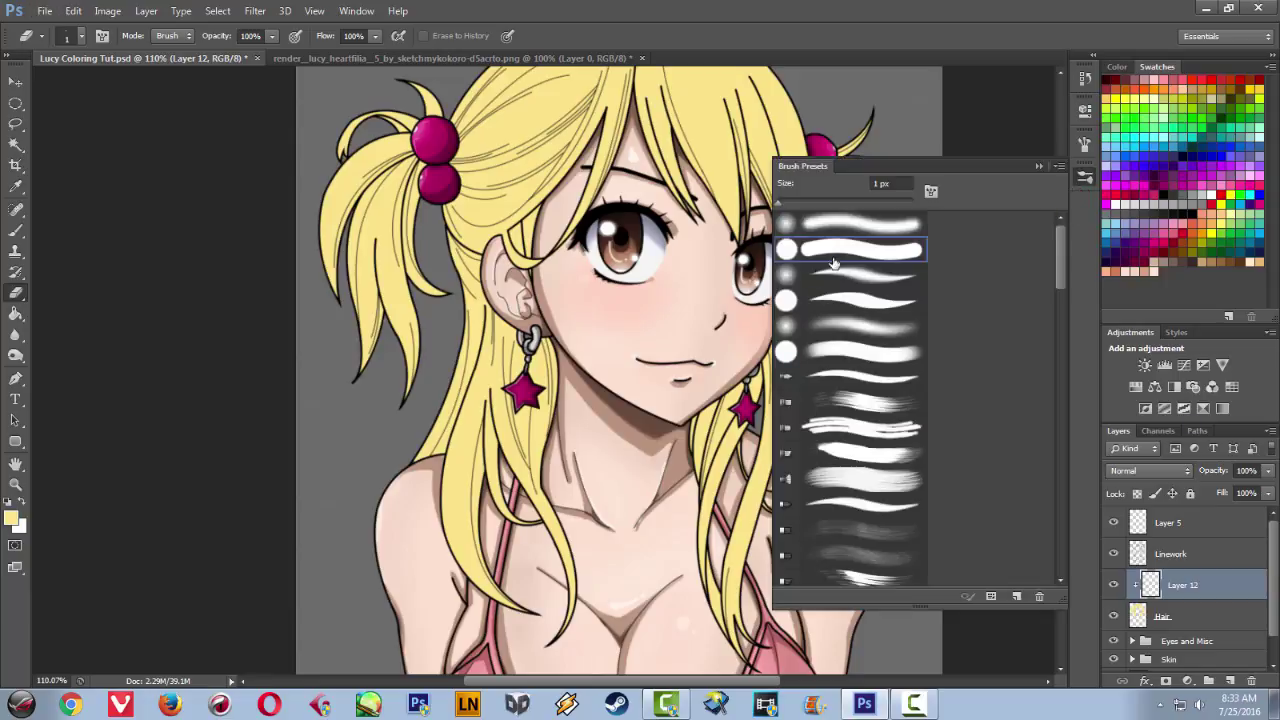
{"action": "left_click_drag", "start_coordinate": [779, 205], "coordinate": [788, 212]}
{"action": "left_click_drag", "start_coordinate": [786, 211], "coordinate": [800, 210]}
{"action": "left_click", "coordinate": [1036, 166]}
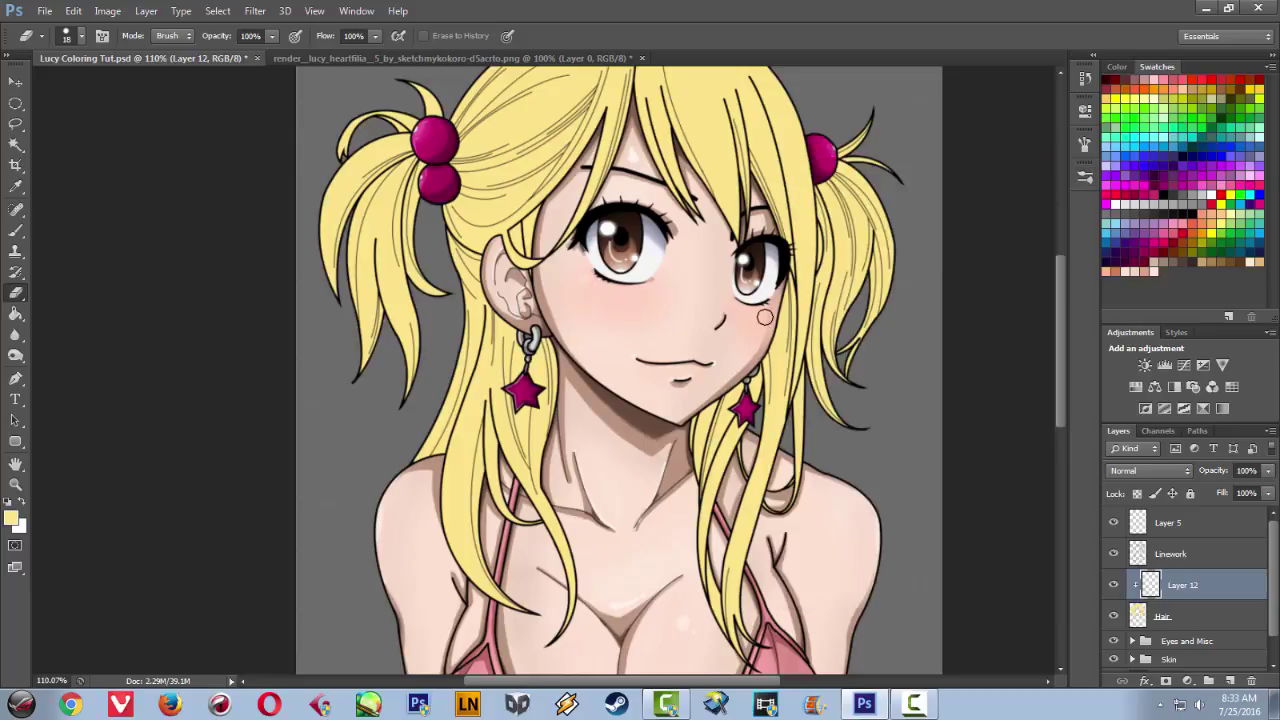
- Switch to the Brush tool, sample the dark golden-brown hair shadow from the Lucy Heartfilia reference render and return to Lucy Coloring Tut.psd
{"action": "key", "text": "b"}
{"action": "left_click", "coordinate": [1085, 176]}
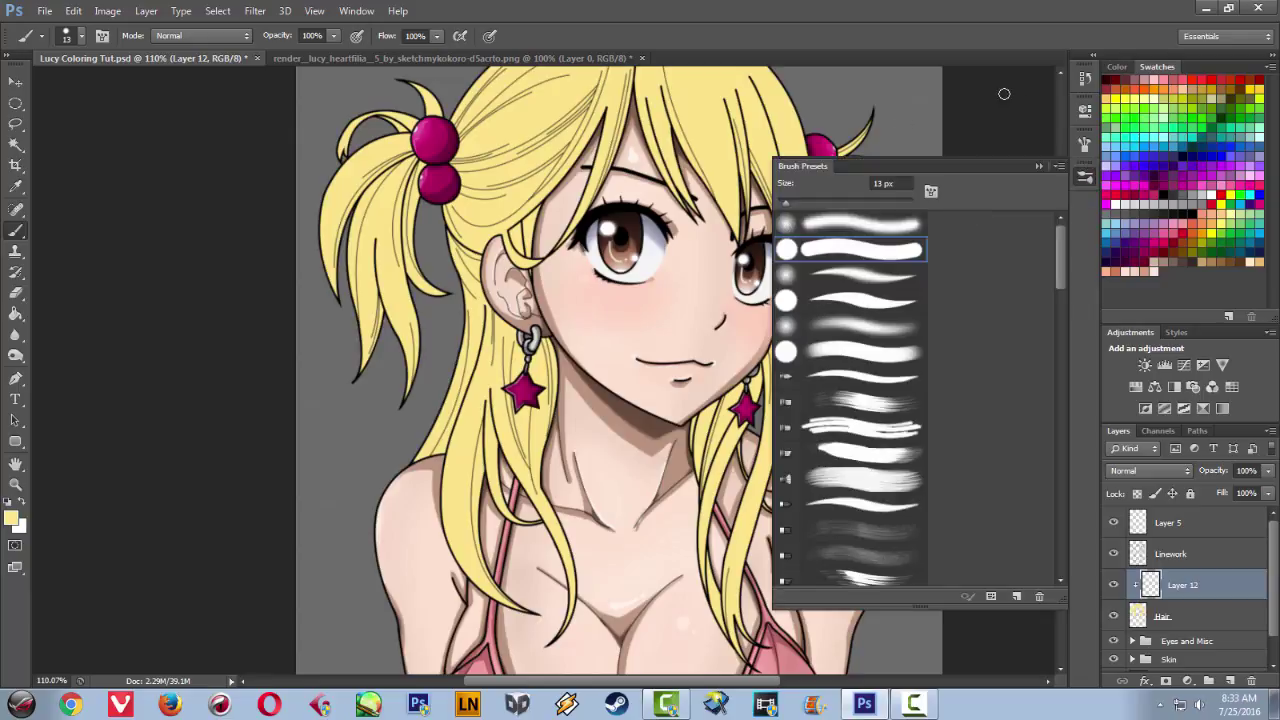
{"action": "left_click", "coordinate": [1026, 156]}
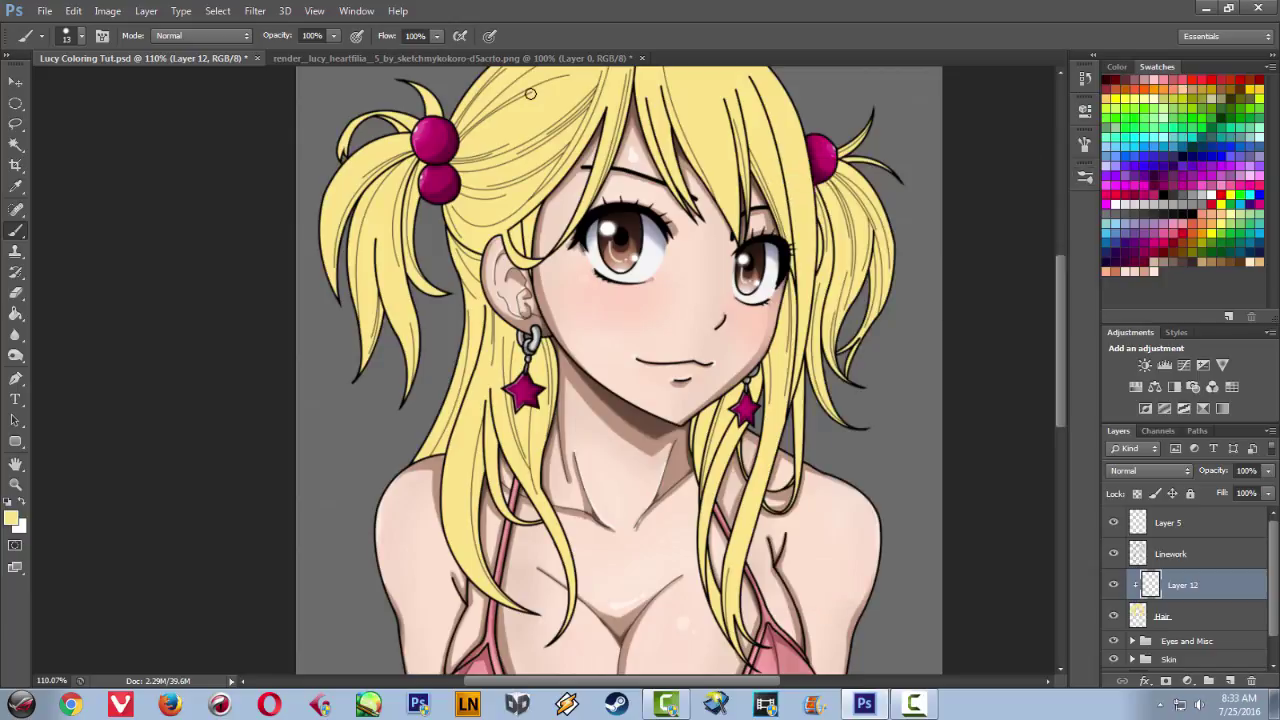
{"action": "left_click", "coordinate": [595, 58]}
{"action": "left_click", "coordinate": [657, 480], "text": "alt"}
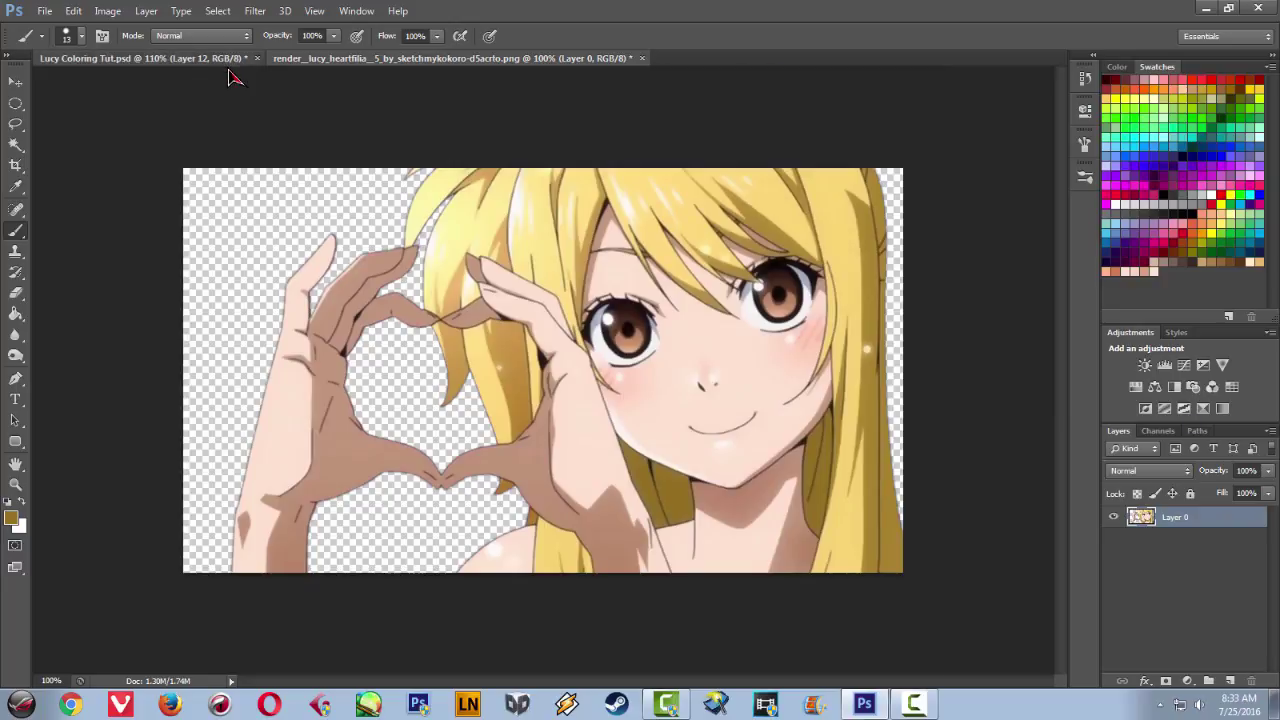
{"action": "left_click", "coordinate": [228, 59]}
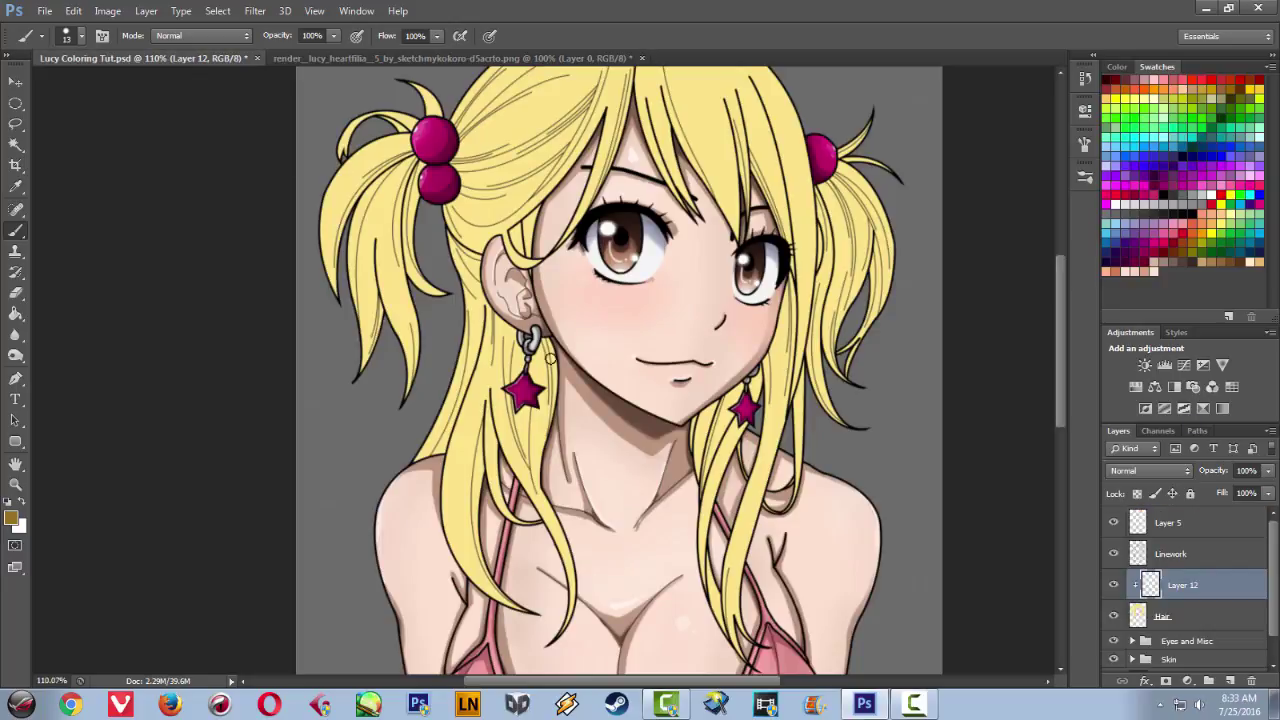
- Paint dark golden-brown shading with the 13 px brush behind the star earring and down the neck-side hair strand to its tip over the chest
{"action": "mouse_move", "coordinate": [552, 425]}
{"action": "left_mouse_down"}
{"action": "mouse_move", "coordinate": [547, 336]}
{"action": "mouse_move", "coordinate": [545, 430]}
{"action": "left_mouse_up"}
{"action": "left_click_drag", "start_coordinate": [546, 358], "coordinate": [546, 457]}
{"action": "mouse_move", "coordinate": [541, 396]}
{"action": "left_mouse_down"}
{"action": "mouse_move", "coordinate": [539, 454]}
{"action": "mouse_move", "coordinate": [560, 525]}
{"action": "mouse_move", "coordinate": [545, 497]}
{"action": "left_mouse_up"}
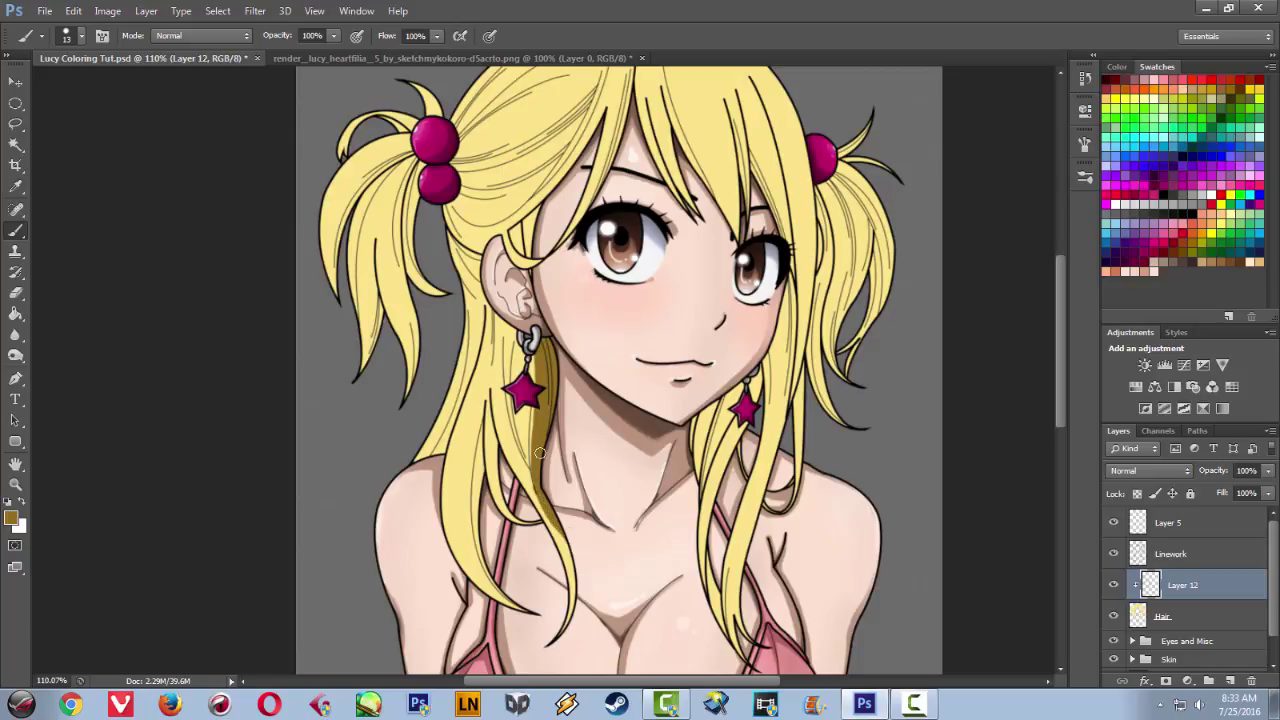
{"action": "scroll", "coordinate": [539, 453], "scroll_direction": "up", "scroll_amount": 3}
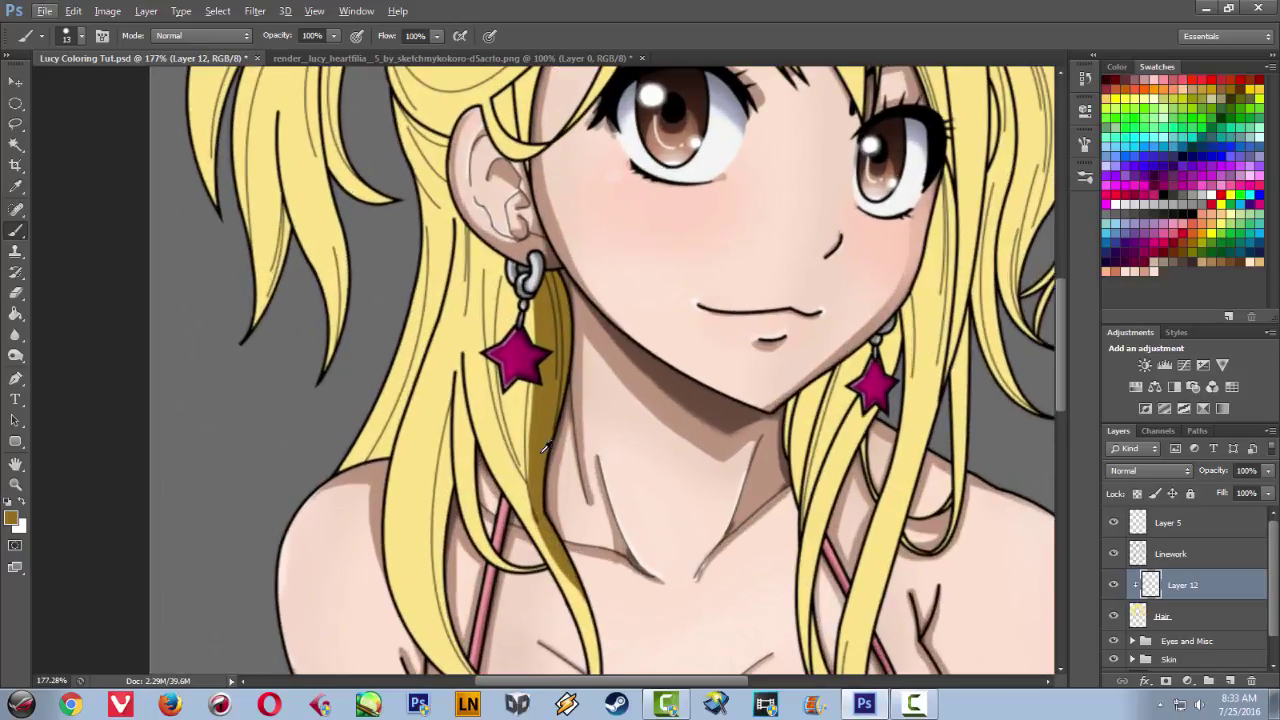
{"action": "mouse_move", "coordinate": [623, 566]}
{"action": "left_mouse_down"}
{"action": "mouse_move", "coordinate": [636, 434]}
{"action": "mouse_move", "coordinate": [608, 598]}
{"action": "left_mouse_up"}
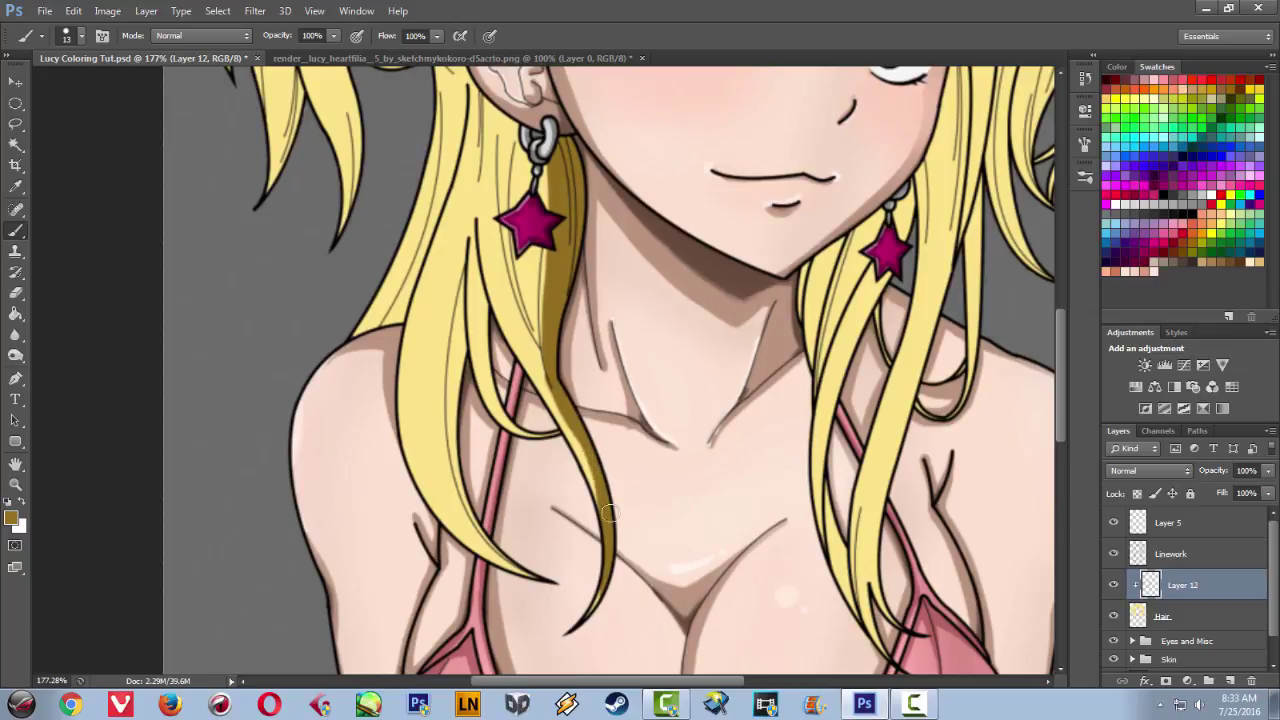
{"action": "scroll", "coordinate": [578, 428], "scroll_direction": "up", "scroll_amount": 5}
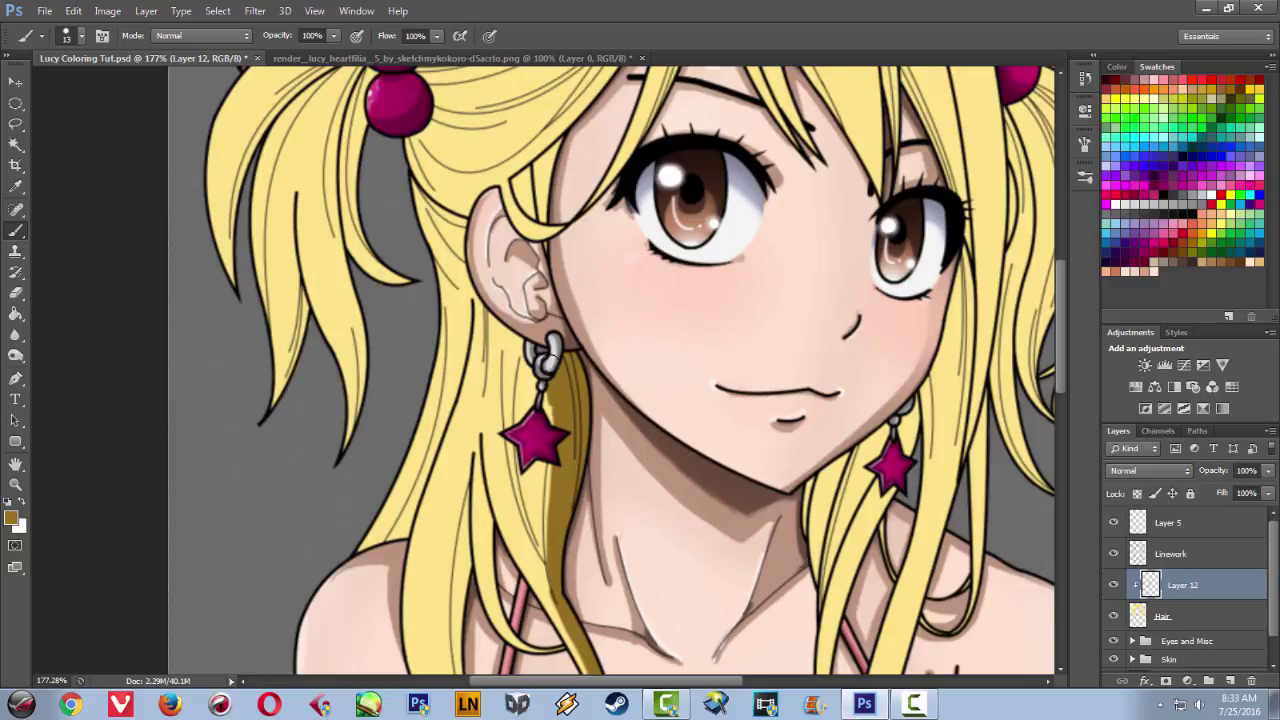
- Paint dark golden-brown shadows on the hair behind the left star earring and on the back hair above the left shoulder
{"action": "left_click_drag", "start_coordinate": [556, 486], "coordinate": [561, 518]}
{"action": "left_click_drag", "start_coordinate": [560, 464], "coordinate": [556, 566]}
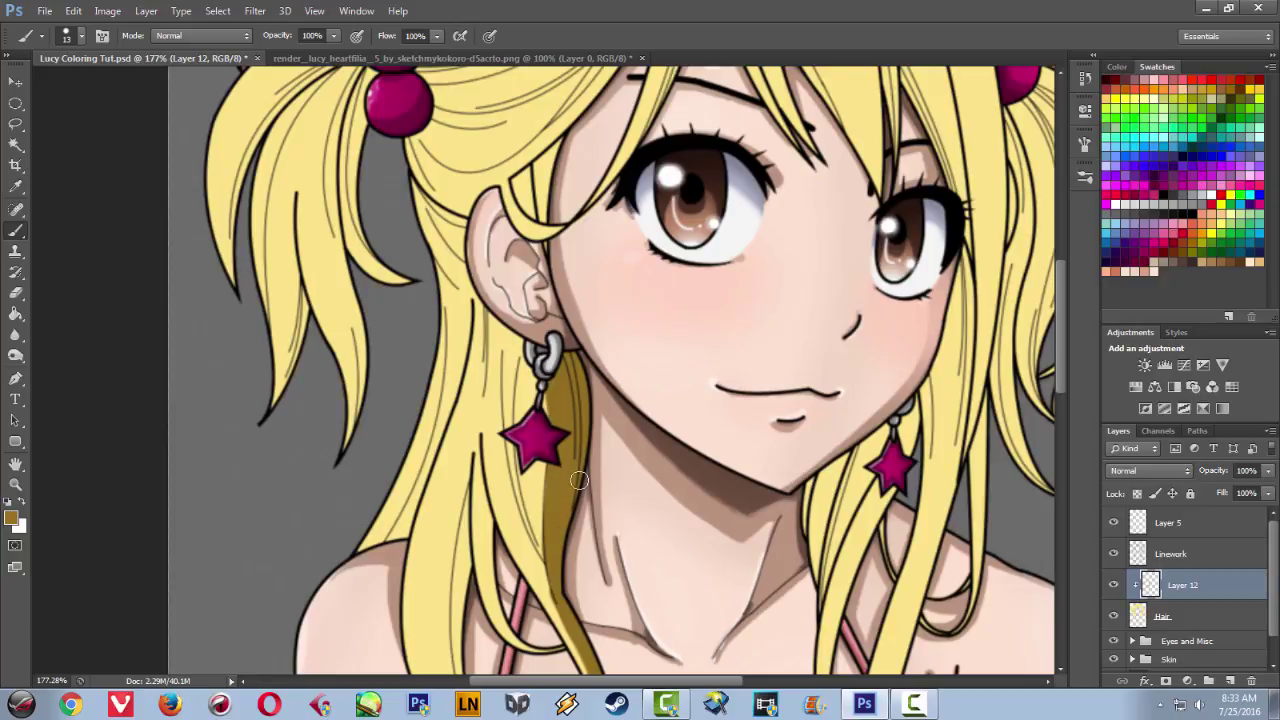
{"action": "left_click_drag", "start_coordinate": [551, 396], "coordinate": [551, 211]}
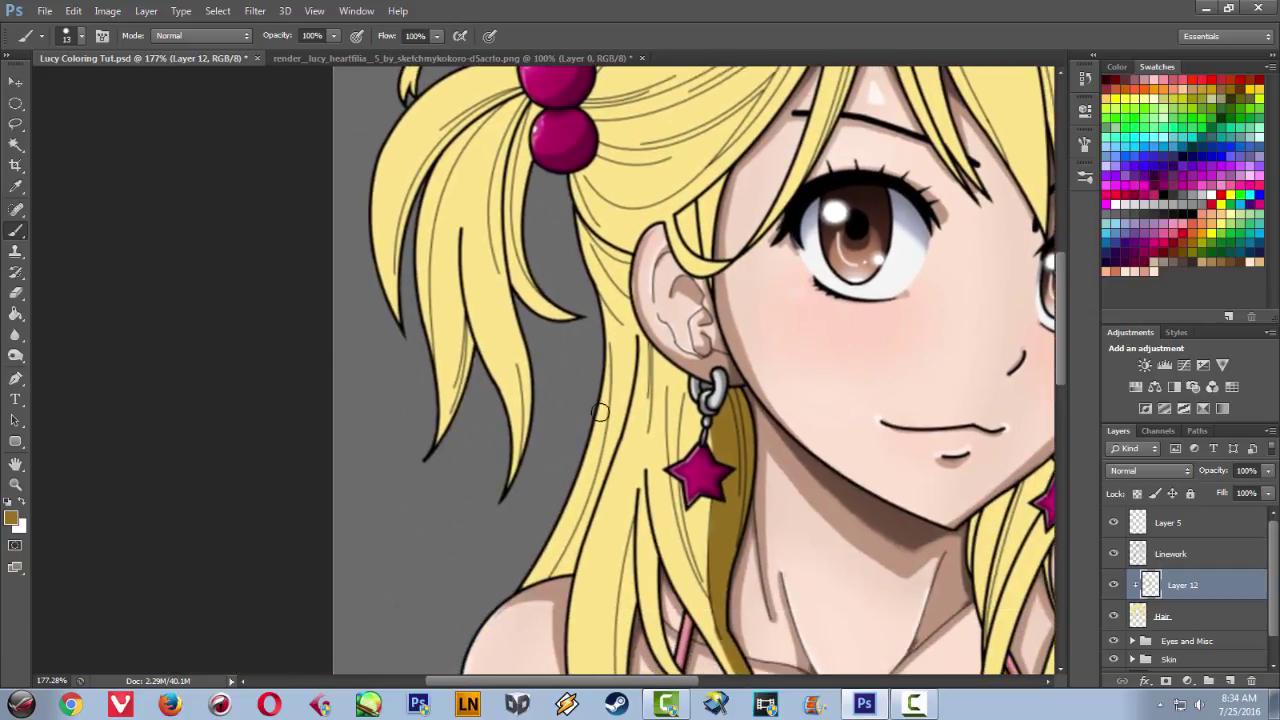
{"action": "left_click_drag", "start_coordinate": [606, 362], "coordinate": [526, 594]}
{"action": "left_click_drag", "start_coordinate": [562, 520], "coordinate": [528, 586]}
{"action": "left_click_drag", "start_coordinate": [583, 493], "coordinate": [545, 619]}
- Shade the outer edge of the long front strand over the left shoulder and darken the back hair beside it
{"action": "mouse_move", "coordinate": [580, 517]}
{"action": "left_mouse_down"}
{"action": "mouse_move", "coordinate": [538, 638]}
{"action": "mouse_move", "coordinate": [573, 544]}
{"action": "mouse_move", "coordinate": [546, 371]}
{"action": "left_mouse_up"}
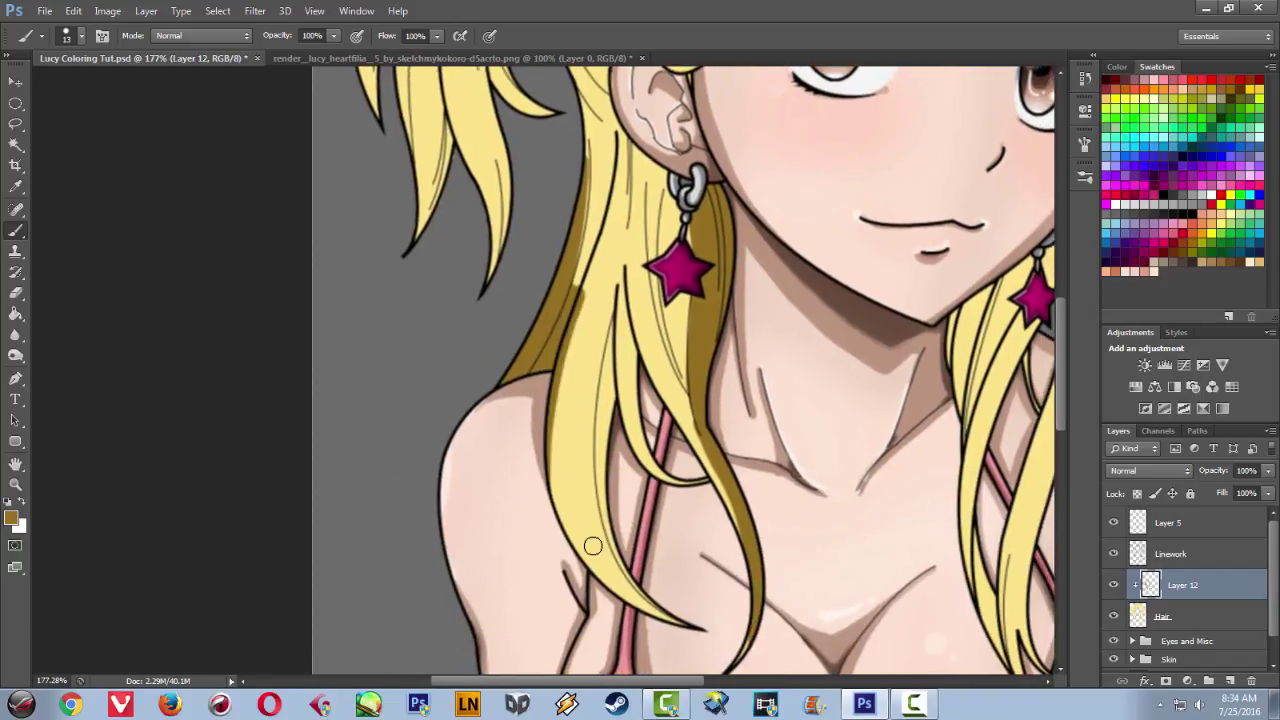
{"action": "left_click_drag", "start_coordinate": [575, 315], "coordinate": [578, 541]}
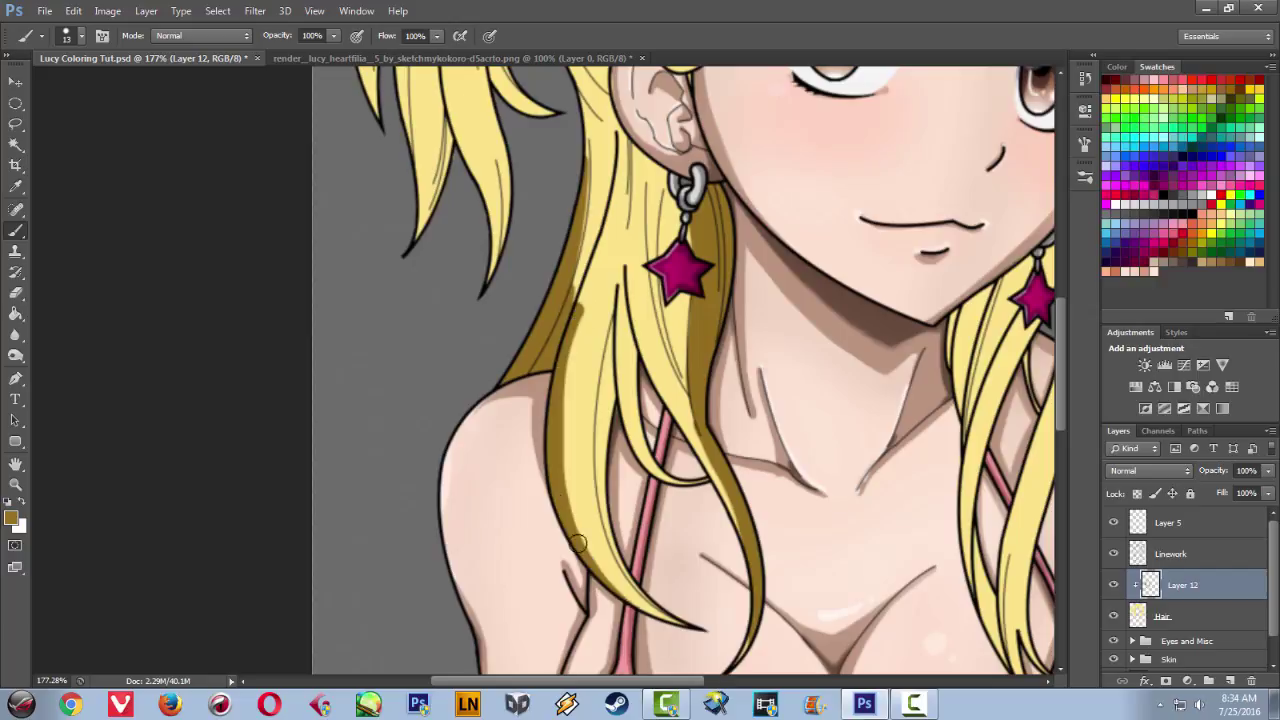
{"action": "scroll", "coordinate": [595, 355], "scroll_direction": "up", "scroll_amount": 3}
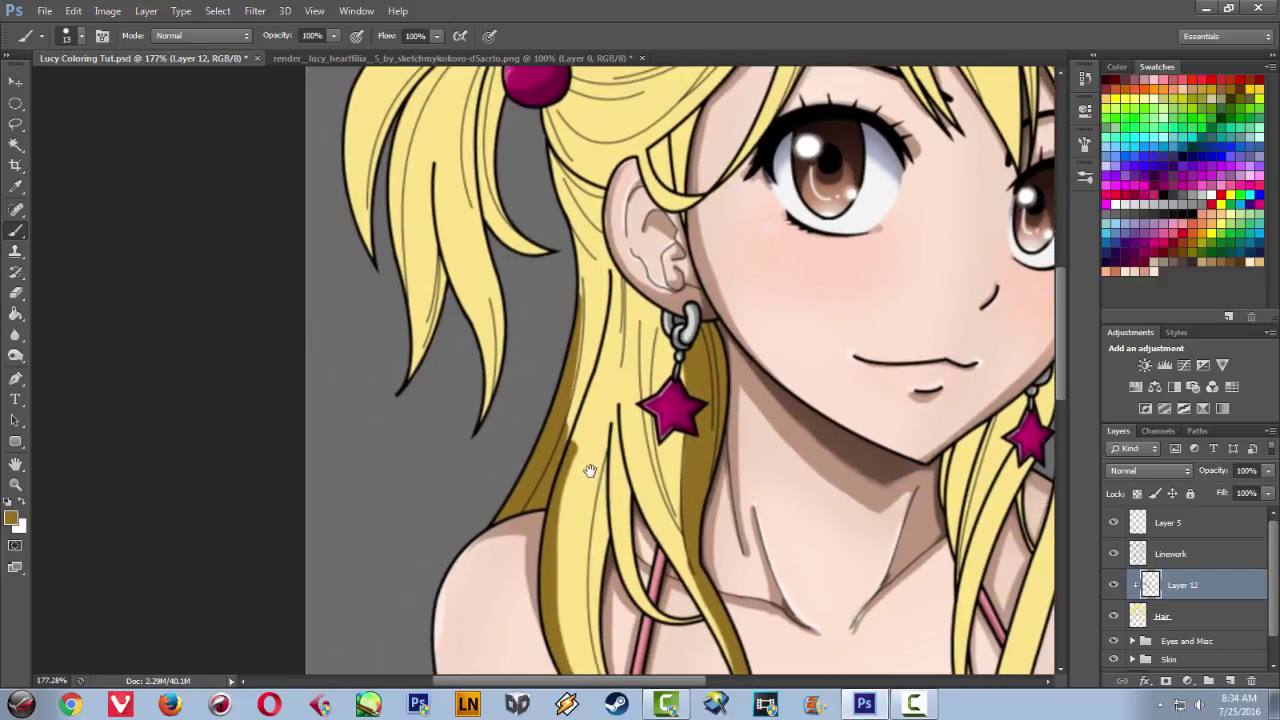
{"action": "mouse_move", "coordinate": [604, 272]}
{"action": "left_mouse_down"}
{"action": "mouse_move", "coordinate": [604, 328]}
{"action": "mouse_move", "coordinate": [548, 540]}
{"action": "left_mouse_up"}
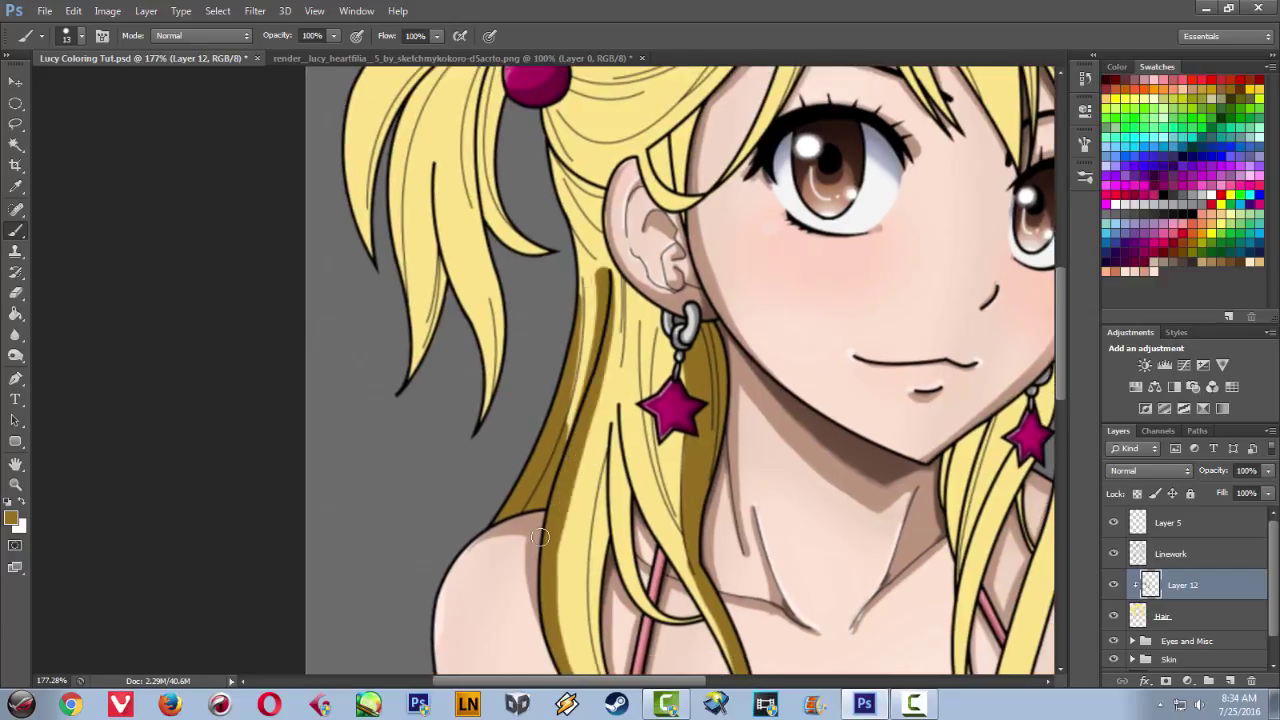
{"action": "left_click_drag", "start_coordinate": [600, 330], "coordinate": [520, 525]}
{"action": "key", "text": "ctrl+z"}
{"action": "left_click_drag", "start_coordinate": [599, 306], "coordinate": [564, 442]}
{"action": "left_click_drag", "start_coordinate": [590, 373], "coordinate": [549, 471]}
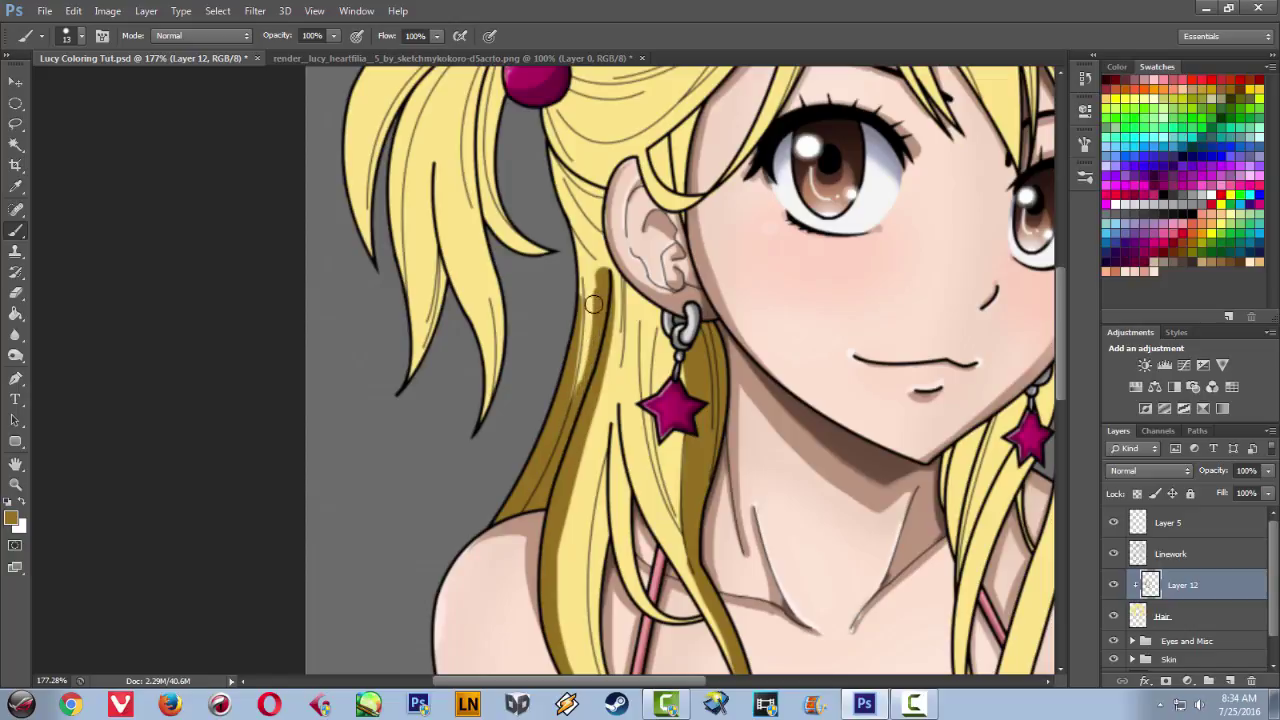
- Fill in the shadow on the back hair up behind the left ear and shade the small lock crossing above the ear
{"action": "mouse_move", "coordinate": [598, 296]}
{"action": "left_mouse_down"}
{"action": "mouse_move", "coordinate": [588, 349]}
{"action": "mouse_move", "coordinate": [567, 357]}
{"action": "mouse_move", "coordinate": [553, 398]}
{"action": "left_mouse_up"}
{"action": "mouse_move", "coordinate": [536, 267]}
{"action": "left_mouse_down"}
{"action": "mouse_move", "coordinate": [575, 416]}
{"action": "mouse_move", "coordinate": [564, 420]}
{"action": "left_mouse_up"}
{"action": "mouse_move", "coordinate": [539, 285]}
{"action": "left_mouse_down"}
{"action": "mouse_move", "coordinate": [578, 417]}
{"action": "mouse_move", "coordinate": [578, 382]}
{"action": "mouse_move", "coordinate": [579, 430]}
{"action": "left_mouse_up"}
{"action": "mouse_move", "coordinate": [555, 318]}
{"action": "left_mouse_down"}
{"action": "mouse_move", "coordinate": [608, 387]}
{"action": "mouse_move", "coordinate": [549, 391]}
{"action": "mouse_move", "coordinate": [511, 455]}
{"action": "left_mouse_up"}
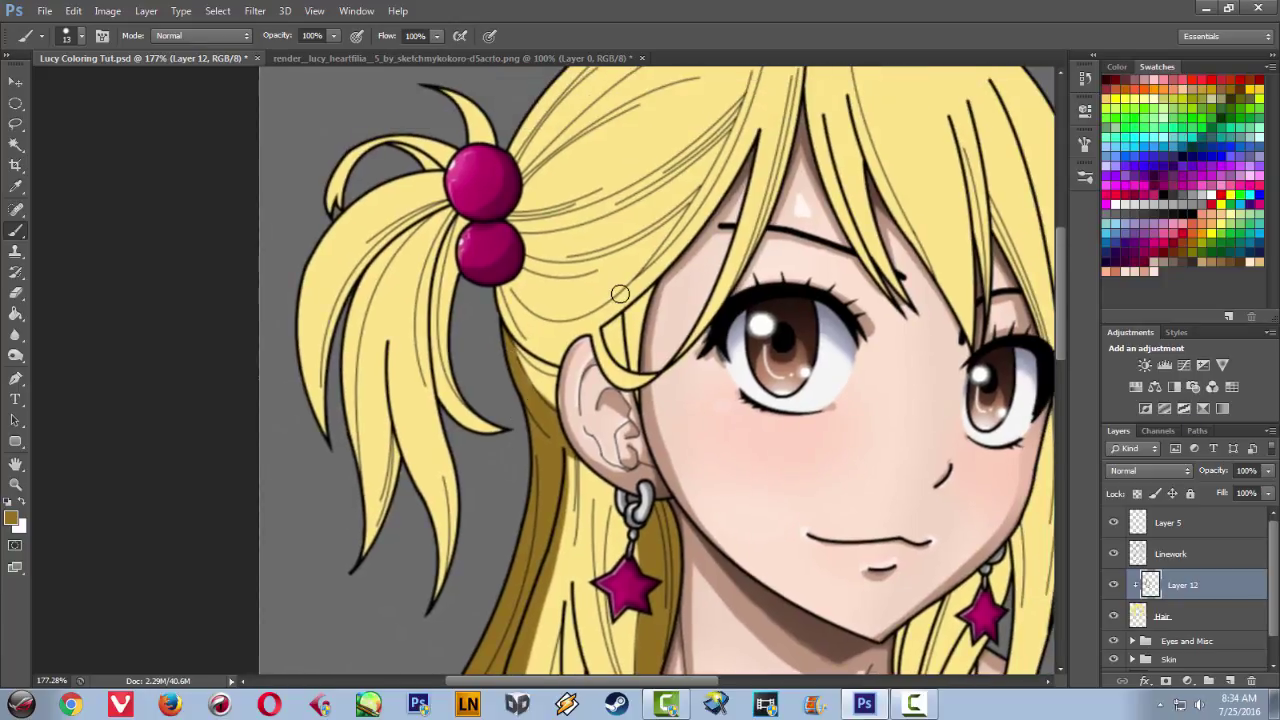
{"action": "mouse_move", "coordinate": [643, 319]}
{"action": "left_mouse_down"}
{"action": "mouse_move", "coordinate": [612, 345]}
{"action": "mouse_move", "coordinate": [622, 335]}
{"action": "mouse_move", "coordinate": [620, 360]}
{"action": "mouse_move", "coordinate": [640, 310]}
{"action": "mouse_move", "coordinate": [615, 330]}
{"action": "mouse_move", "coordinate": [655, 304]}
{"action": "left_mouse_up"}
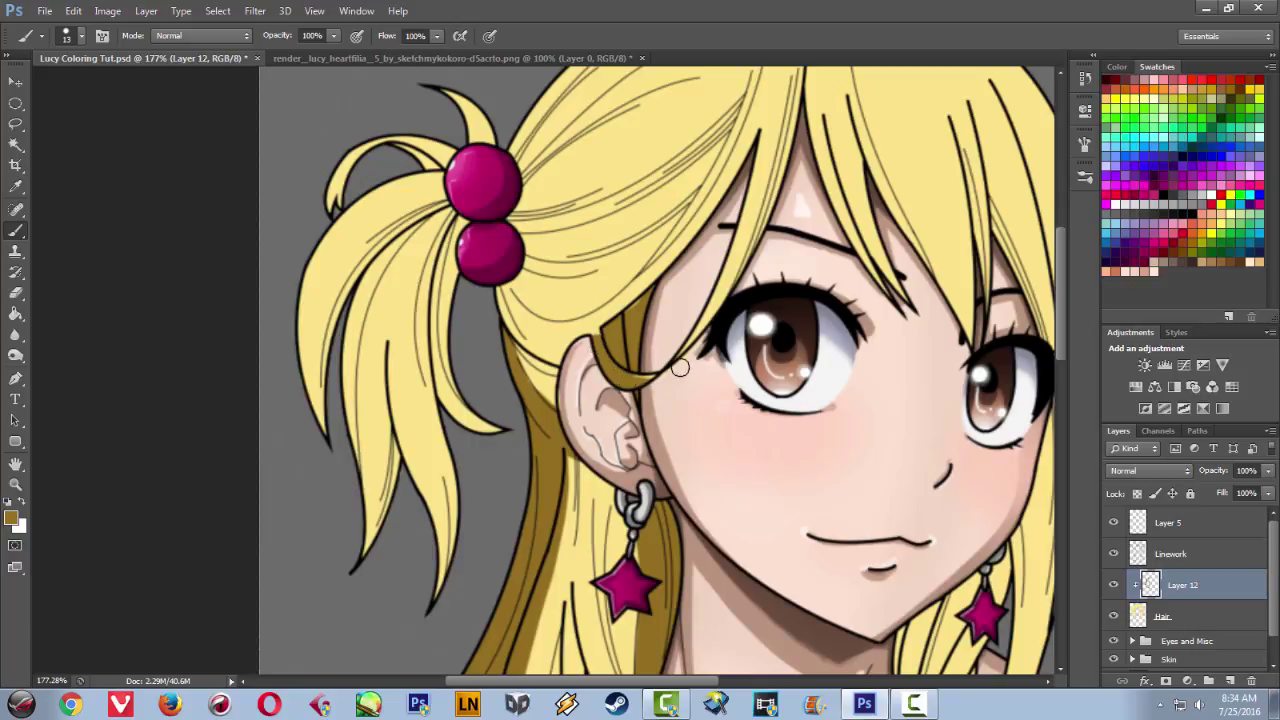
- Shade the inner hair between the neck and the right star earring, removing the strokes that go wrong
{"action": "left_click_drag", "start_coordinate": [697, 366], "coordinate": [627, 428]}
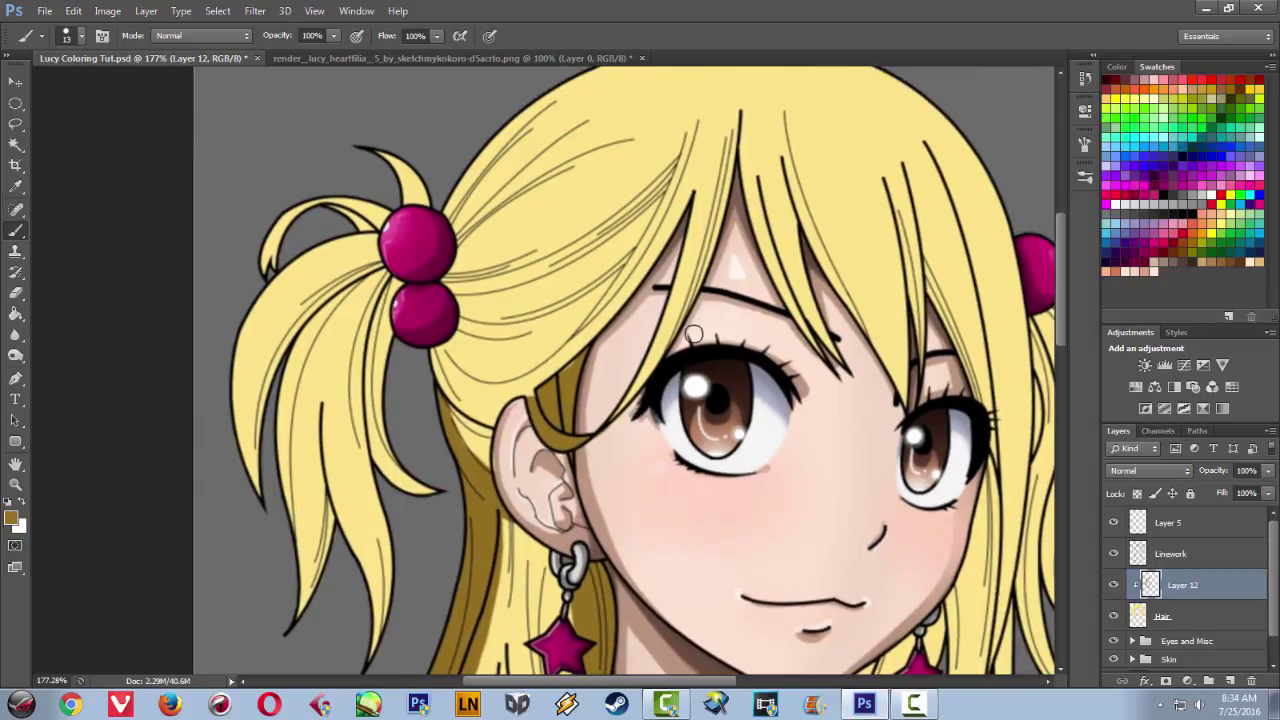
{"action": "left_click_drag", "start_coordinate": [558, 462], "coordinate": [546, 277]}
{"action": "left_click_drag", "start_coordinate": [590, 640], "coordinate": [560, 386]}
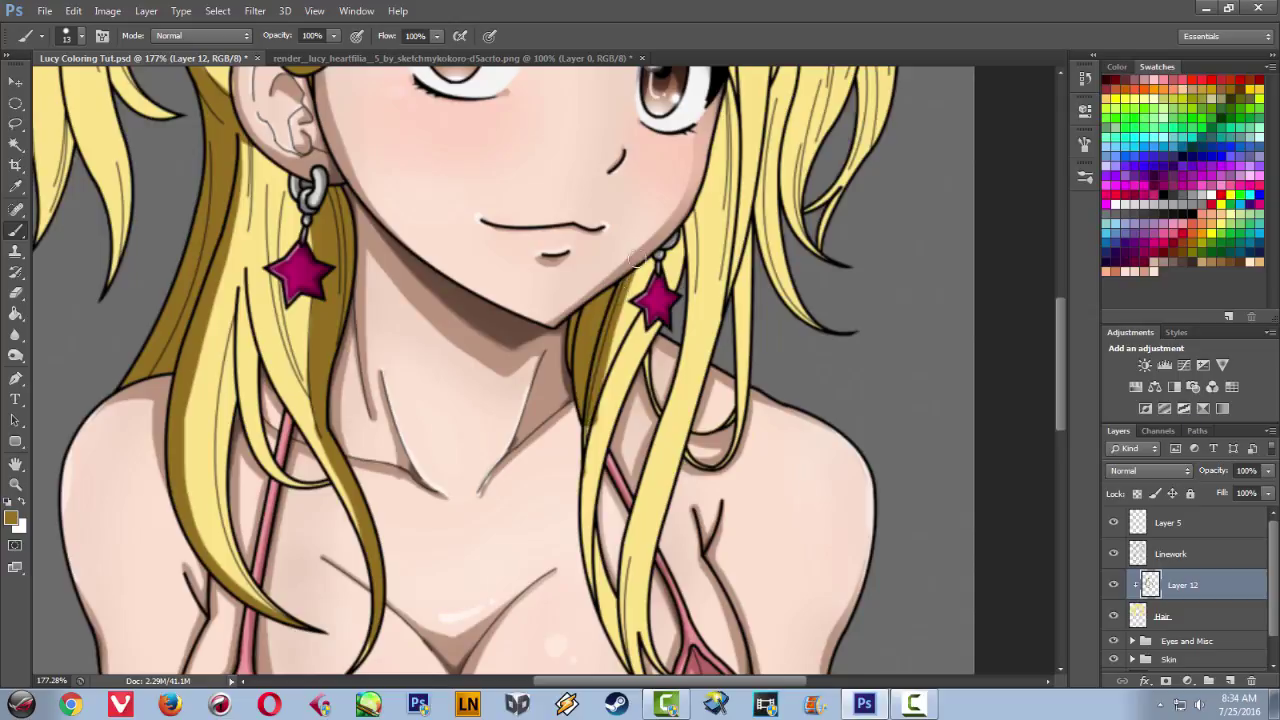
{"action": "left_click_drag", "start_coordinate": [653, 248], "coordinate": [589, 454]}
{"action": "key", "text": "ctrl+z"}
{"action": "key", "text": "ctrl+z"}
{"action": "key", "text": "ctrl+z"}
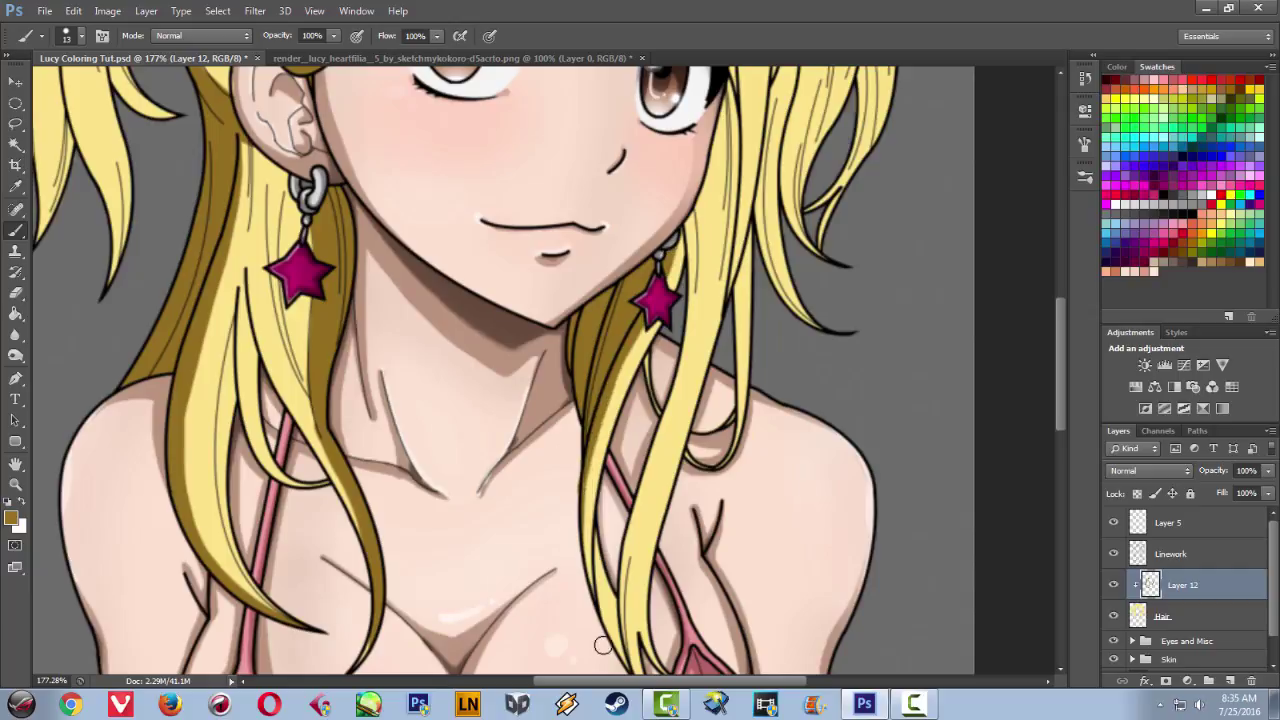
- Continue the brown shadow along the long strands over the right dress strap down to their tips
{"action": "scroll", "coordinate": [583, 578], "scroll_direction": "down", "scroll_amount": 3}
{"action": "scroll", "coordinate": [575, 432], "scroll_direction": "up", "scroll_amount": 1}
{"action": "left_click_drag", "start_coordinate": [560, 389], "coordinate": [600, 546]}
{"action": "left_click_drag", "start_coordinate": [571, 451], "coordinate": [637, 563]}
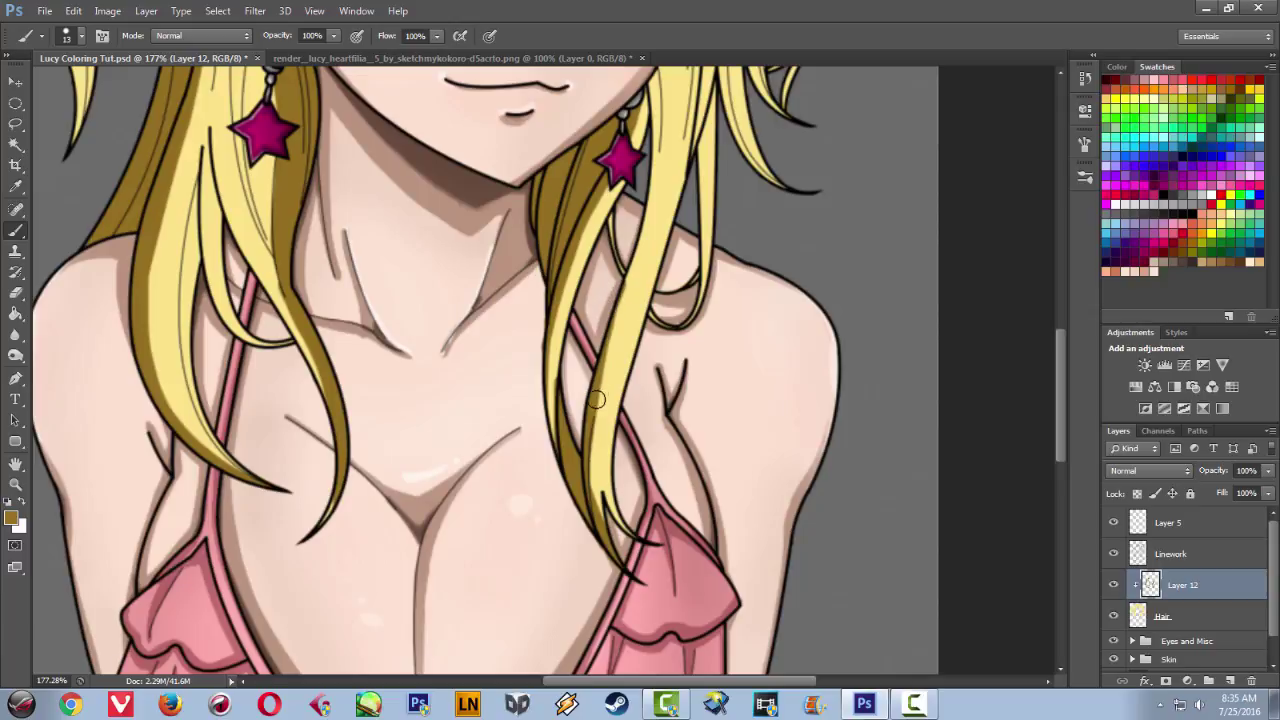
{"action": "left_click_drag", "start_coordinate": [501, 314], "coordinate": [510, 645]}
{"action": "left_click_drag", "start_coordinate": [478, 250], "coordinate": [578, 398]}
{"action": "mouse_move", "coordinate": [515, 495]}
{"action": "left_mouse_down"}
{"action": "mouse_move", "coordinate": [511, 321]}
{"action": "mouse_move", "coordinate": [509, 342]}
{"action": "left_mouse_up"}
- Shade the small tufts by the right hair bead and the outer edge of the right pigtail
{"action": "scroll", "coordinate": [510, 320], "scroll_direction": "up", "scroll_amount": 3}
{"action": "scroll", "coordinate": [530, 325], "scroll_direction": "right", "scroll_amount": 8}
{"action": "scroll", "coordinate": [555, 333], "scroll_direction": "up", "scroll_amount": 2}
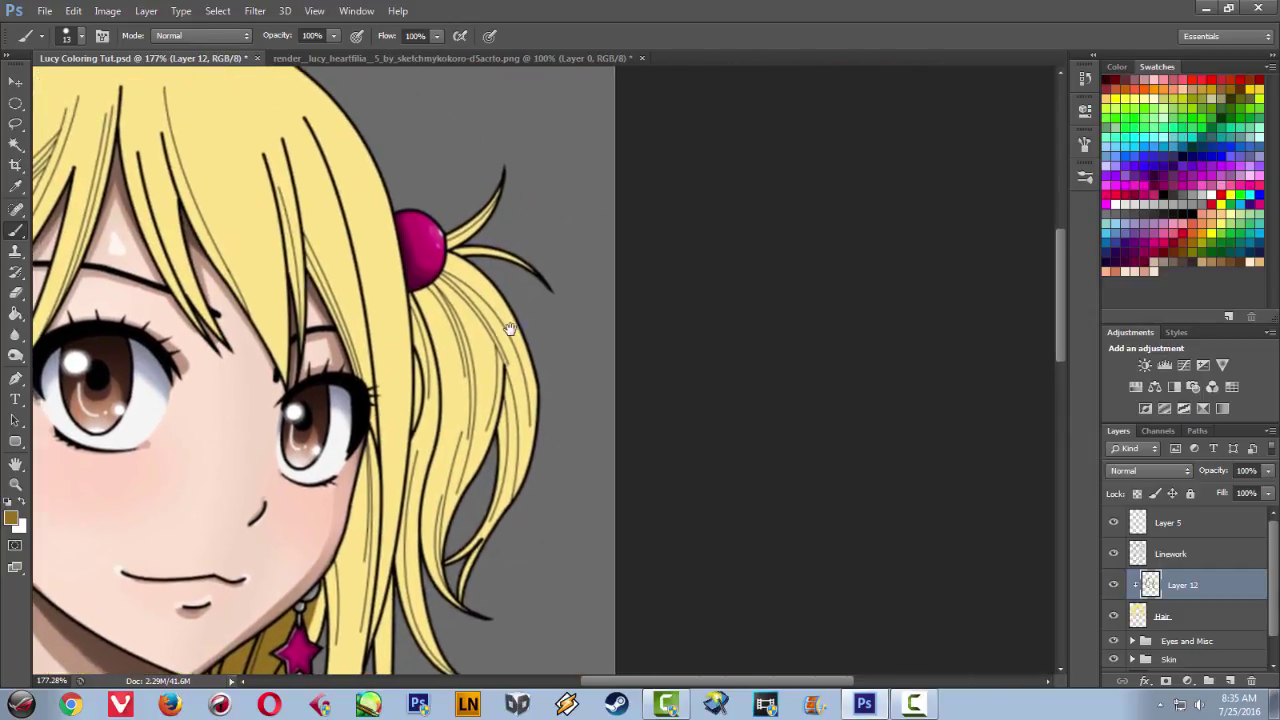
{"action": "mouse_move", "coordinate": [443, 255]}
{"action": "left_mouse_down"}
{"action": "mouse_move", "coordinate": [495, 178]}
{"action": "mouse_move", "coordinate": [456, 234]}
{"action": "mouse_move", "coordinate": [548, 264]}
{"action": "left_mouse_up"}
{"action": "mouse_move", "coordinate": [534, 405]}
{"action": "left_mouse_down"}
{"action": "mouse_move", "coordinate": [488, 298]}
{"action": "mouse_move", "coordinate": [531, 244]}
{"action": "mouse_move", "coordinate": [502, 510]}
{"action": "mouse_move", "coordinate": [578, 443]}
{"action": "left_mouse_up"}
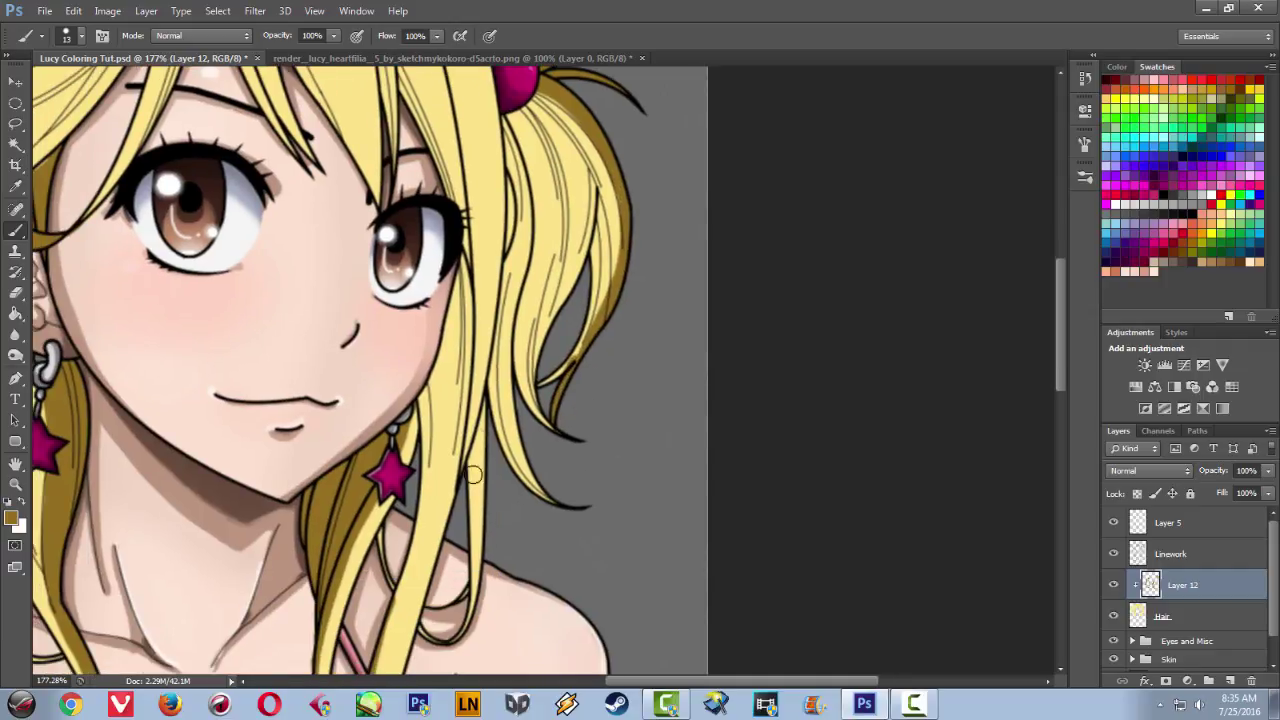
- Shade the thin strand hanging over the right shoulder down to its curl, redoing strokes until the edge fits
{"action": "left_click_drag", "start_coordinate": [479, 410], "coordinate": [476, 620]}
{"action": "key", "text": "ctrl+z"}
{"action": "left_click_drag", "start_coordinate": [487, 419], "coordinate": [495, 633]}
{"action": "key", "text": "ctrl+z"}
{"action": "mouse_move", "coordinate": [485, 421]}
{"action": "left_mouse_down"}
{"action": "mouse_move", "coordinate": [475, 503]}
{"action": "mouse_move", "coordinate": [480, 434]}
{"action": "mouse_move", "coordinate": [474, 481]}
{"action": "mouse_move", "coordinate": [477, 466]}
{"action": "mouse_move", "coordinate": [480, 621]}
{"action": "left_mouse_up"}
{"action": "left_click_drag", "start_coordinate": [501, 525], "coordinate": [542, 393]}
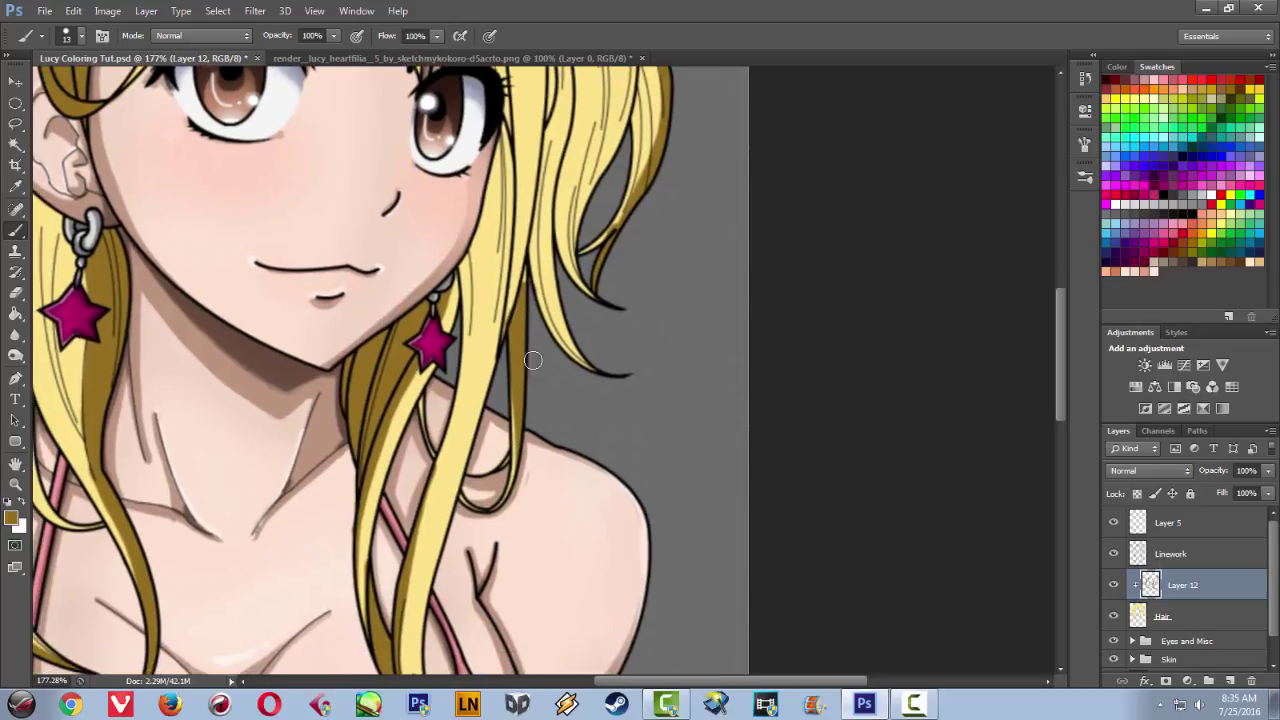
- Shade the hair between the right cheek and earring and the inner edge of the long strand beside it
{"action": "mouse_move", "coordinate": [520, 275]}
{"action": "left_mouse_down"}
{"action": "mouse_move", "coordinate": [600, 230]}
{"action": "mouse_move", "coordinate": [643, 347]}
{"action": "left_mouse_up"}
{"action": "left_click_drag", "start_coordinate": [620, 204], "coordinate": [576, 367]}
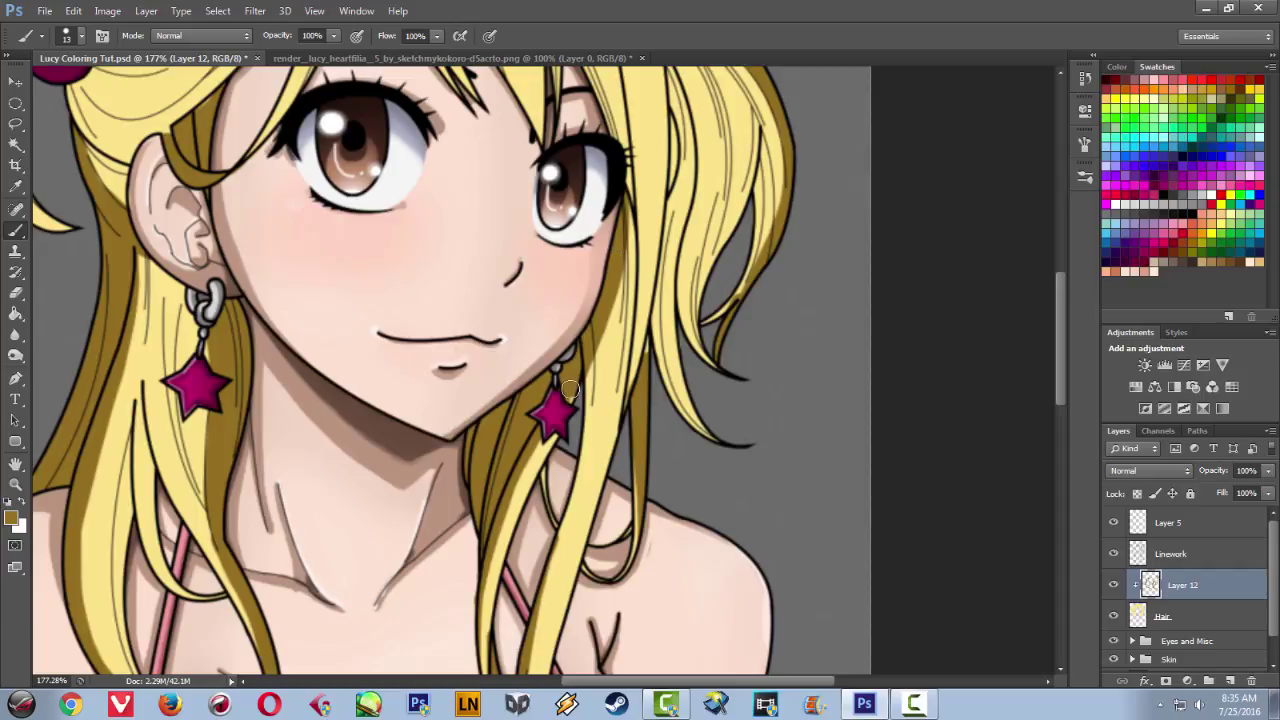
{"action": "left_click_drag", "start_coordinate": [612, 222], "coordinate": [606, 438]}
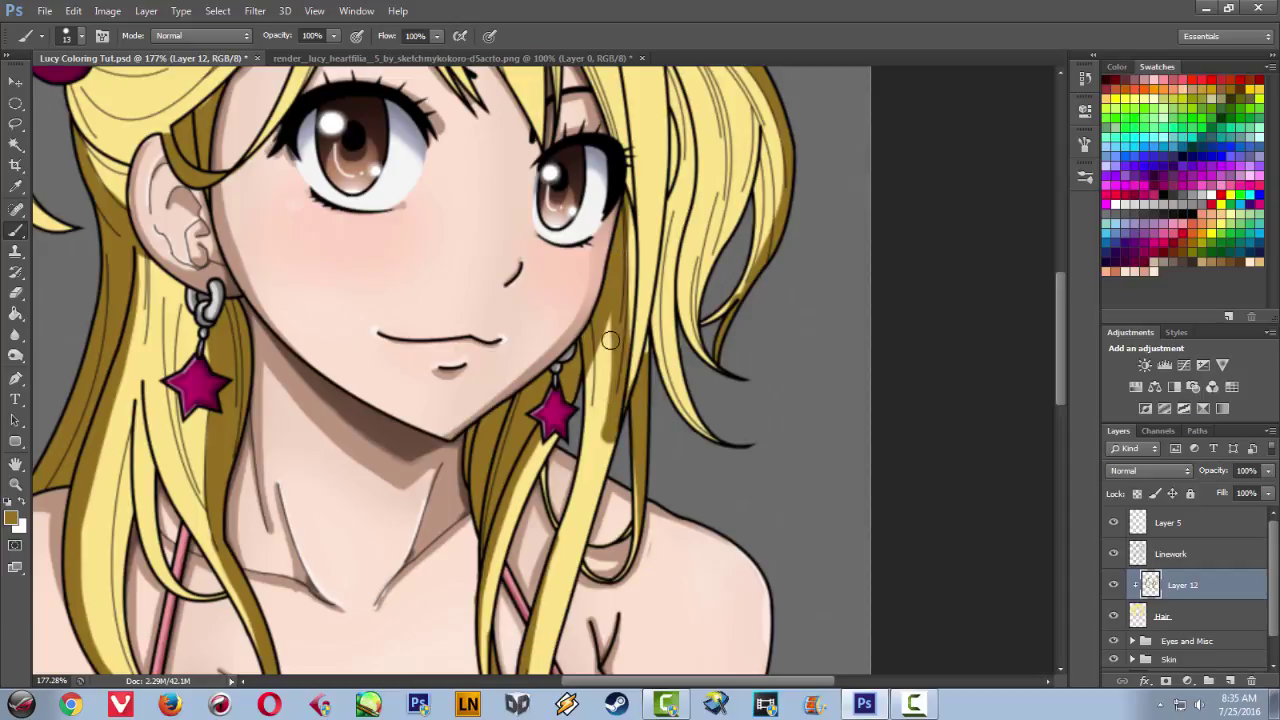
{"action": "key", "text": "ctrl+z"}
{"action": "left_click_drag", "start_coordinate": [609, 232], "coordinate": [569, 449]}
{"action": "left_click_drag", "start_coordinate": [615, 247], "coordinate": [556, 489]}
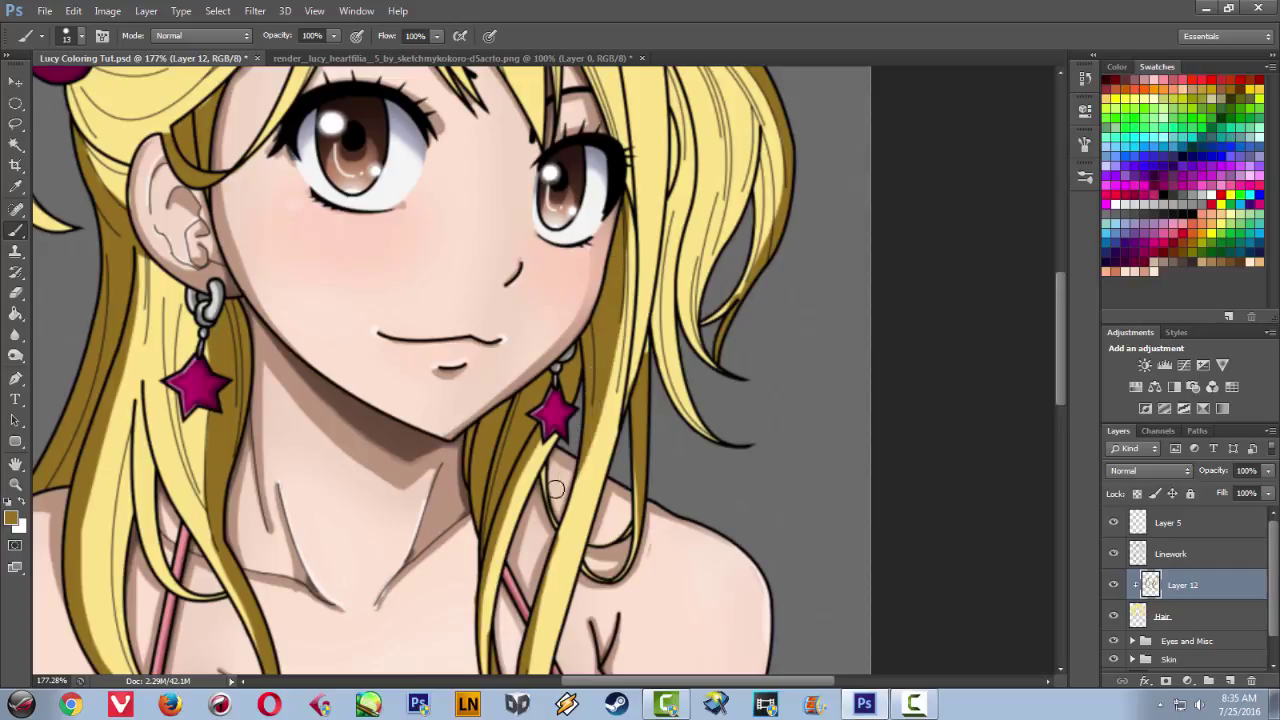
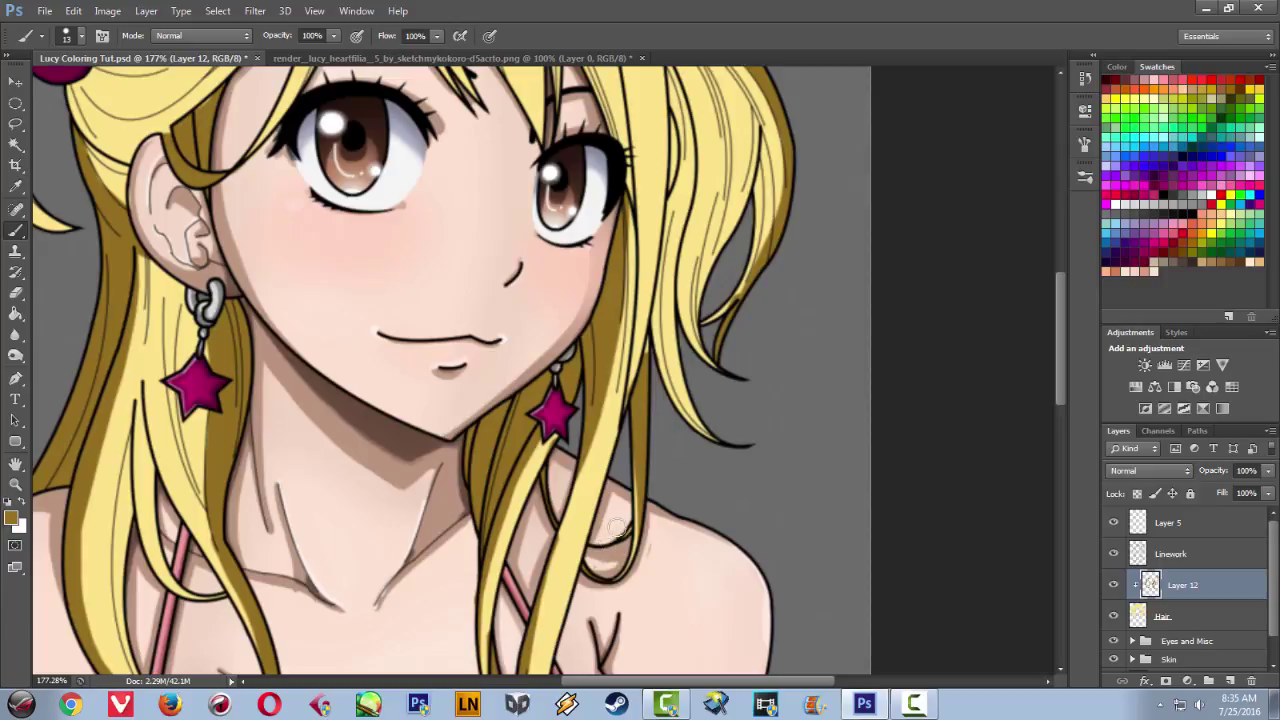
- Paint a shadow along the outer edge of the head hair above the left hair beads
{"action": "mouse_move", "coordinate": [482, 409]}
{"action": "left_mouse_down"}
{"action": "mouse_move", "coordinate": [694, 491]}
{"action": "mouse_move", "coordinate": [886, 640]}
{"action": "left_mouse_up"}
{"action": "mouse_move", "coordinate": [515, 190]}
{"action": "left_mouse_down"}
{"action": "mouse_move", "coordinate": [526, 414]}
{"action": "mouse_move", "coordinate": [486, 337]}
{"action": "mouse_move", "coordinate": [400, 380]}
{"action": "mouse_move", "coordinate": [490, 254]}
{"action": "left_mouse_up"}
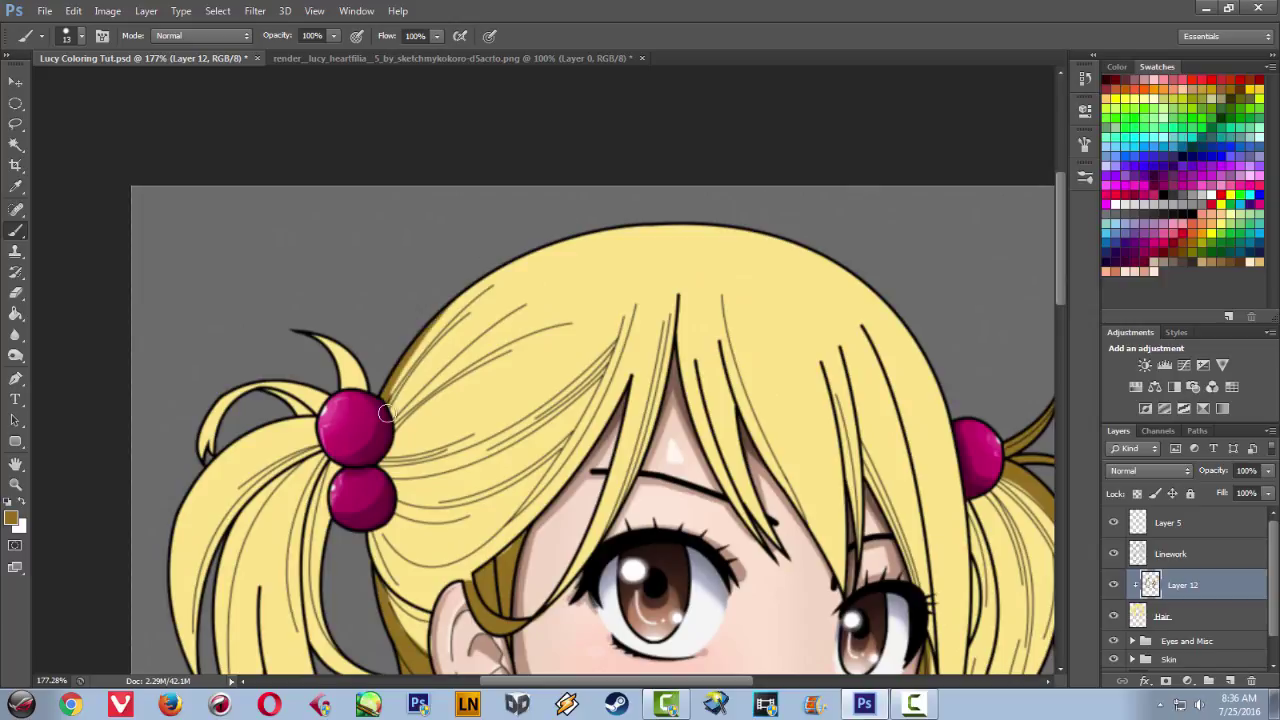
{"action": "left_click_drag", "start_coordinate": [388, 412], "coordinate": [556, 226]}
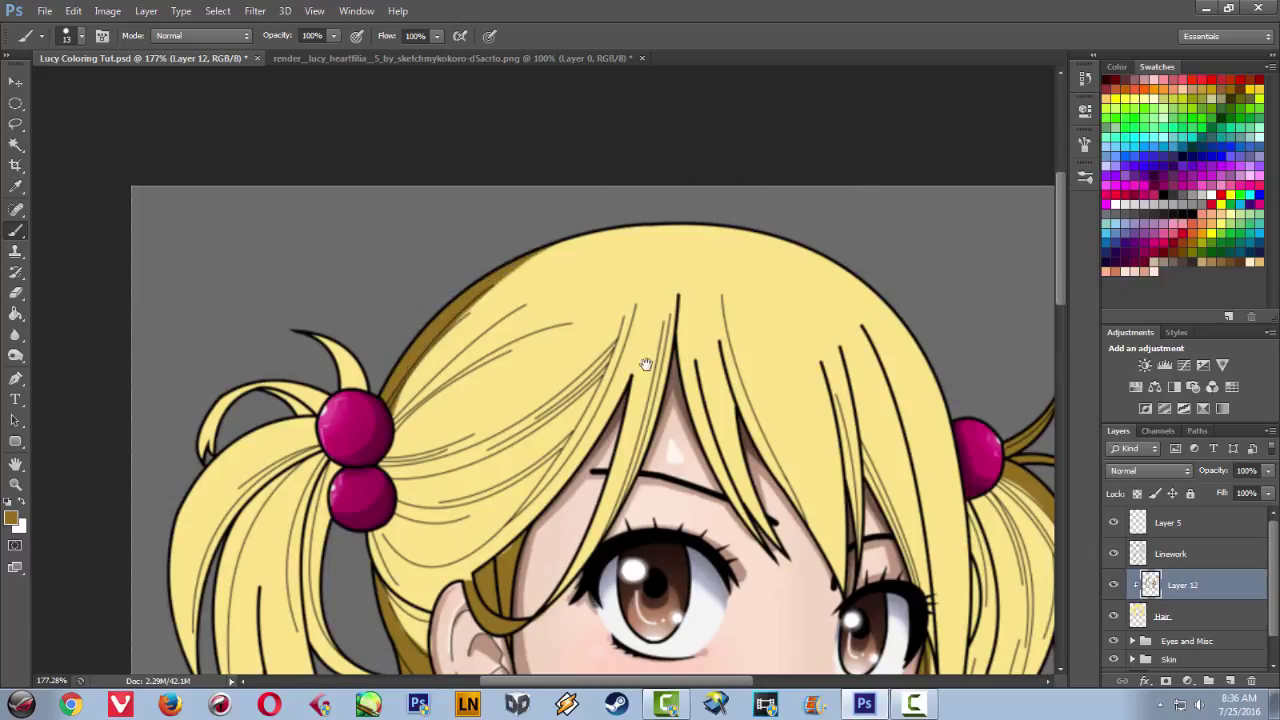
- Reduce the brush size to 8 px and paint a tapering shadow strand from the left hair beads toward the bangs
{"action": "left_click_drag", "start_coordinate": [646, 364], "coordinate": [756, 143]}
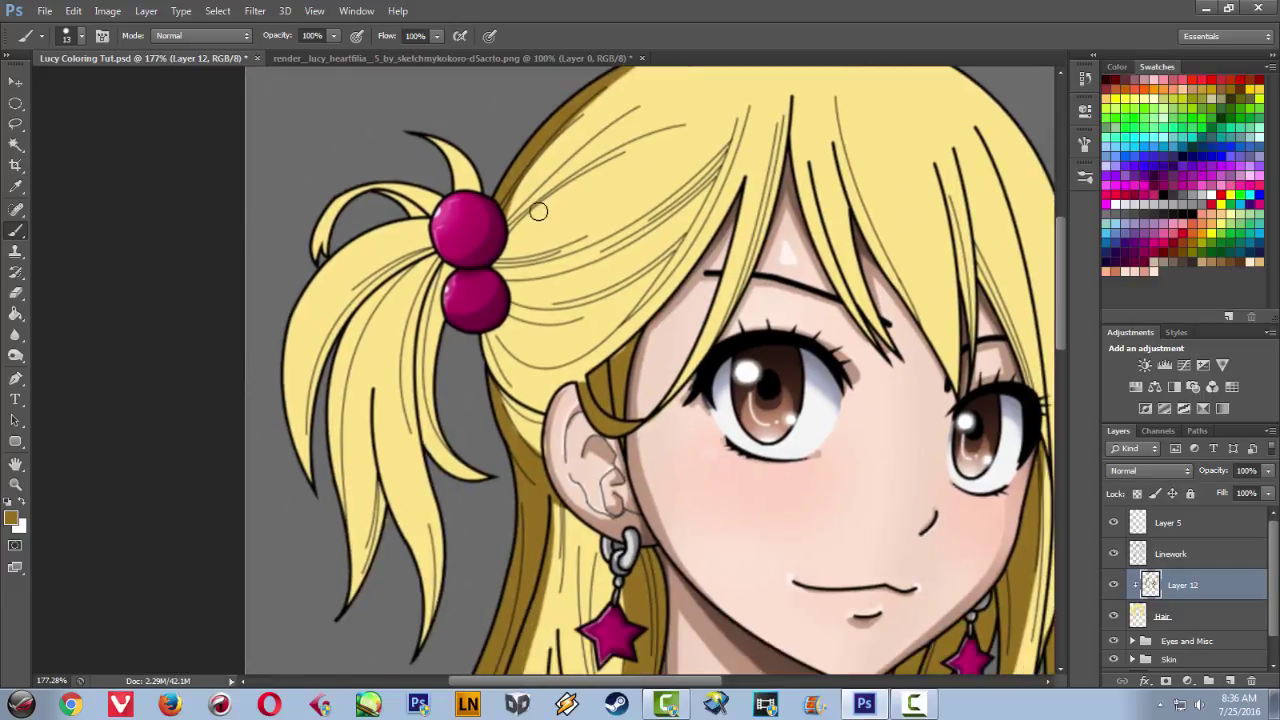
{"action": "left_click", "coordinate": [1085, 176]}
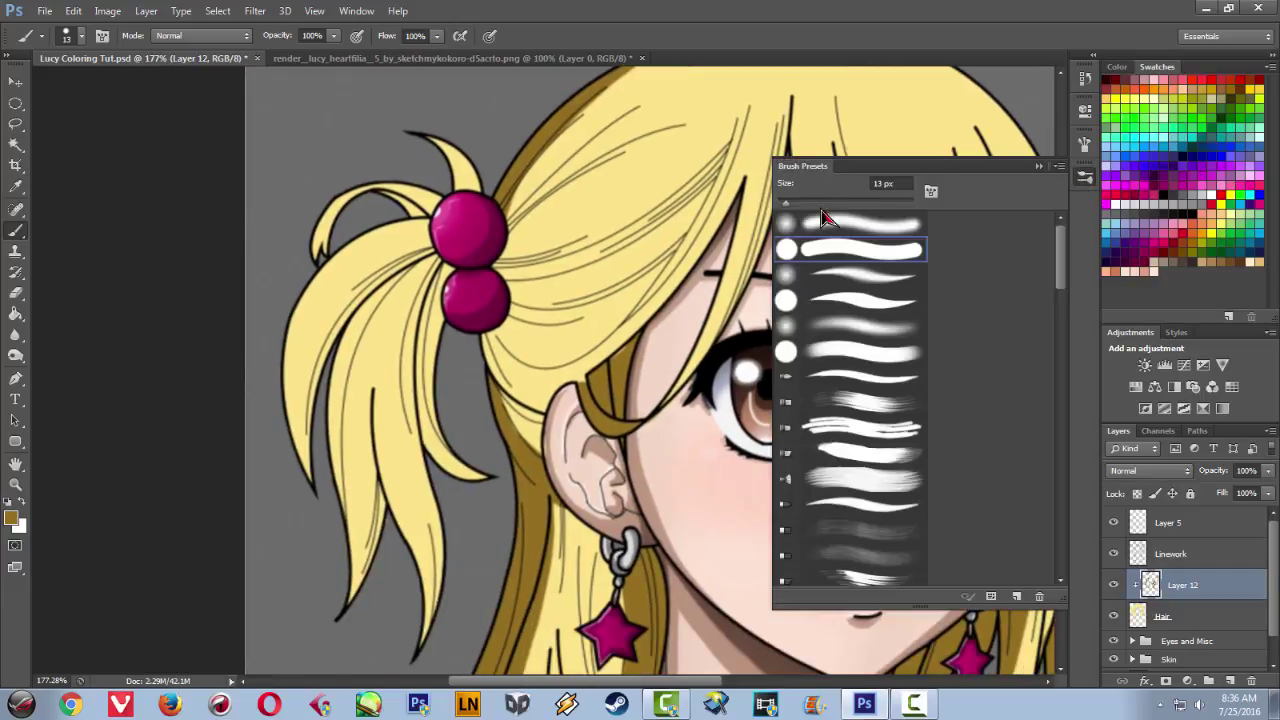
{"action": "left_click_drag", "start_coordinate": [787, 212], "coordinate": [781, 205]}
{"action": "mouse_move", "coordinate": [518, 270]}
{"action": "left_mouse_down"}
{"action": "mouse_move", "coordinate": [609, 232]}
{"action": "mouse_move", "coordinate": [519, 281]}
{"action": "mouse_move", "coordinate": [707, 167]}
{"action": "left_mouse_up"}
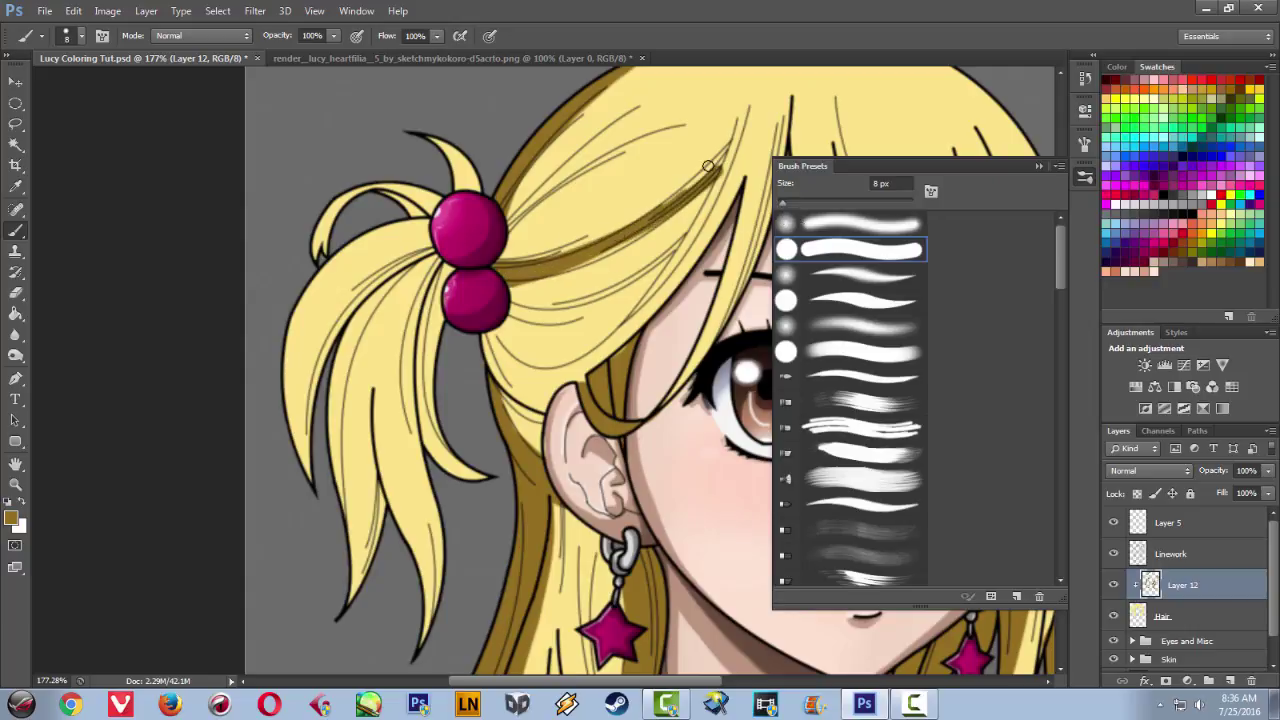
{"action": "key", "text": "ctrl+z"}
{"action": "left_click_drag", "start_coordinate": [514, 283], "coordinate": [726, 167]}
{"action": "mouse_move", "coordinate": [635, 226]}
{"action": "left_mouse_down"}
{"action": "mouse_move", "coordinate": [728, 162]}
{"action": "mouse_move", "coordinate": [638, 224]}
{"action": "left_mouse_up"}
{"action": "key", "text": "ctrl+z"}
{"action": "key", "text": "ctrl+z"}
{"action": "left_click_drag", "start_coordinate": [713, 158], "coordinate": [636, 222]}
{"action": "left_click_drag", "start_coordinate": [723, 151], "coordinate": [688, 203]}
{"action": "key", "text": "ctrl+z"}
{"action": "mouse_move", "coordinate": [726, 149]}
{"action": "left_mouse_down"}
{"action": "mouse_move", "coordinate": [684, 206]}
{"action": "mouse_move", "coordinate": [712, 170]}
{"action": "left_mouse_up"}
{"action": "key", "text": "ctrl+z"}
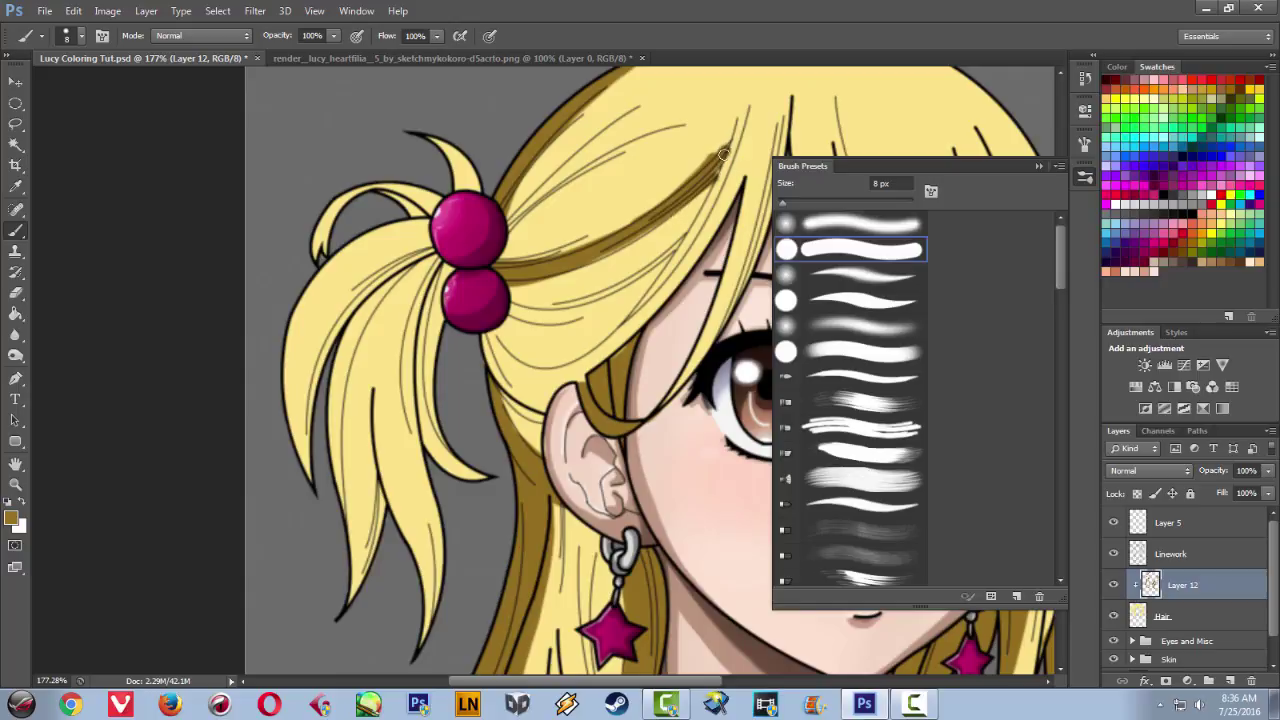
{"action": "left_click", "coordinate": [1085, 176]}
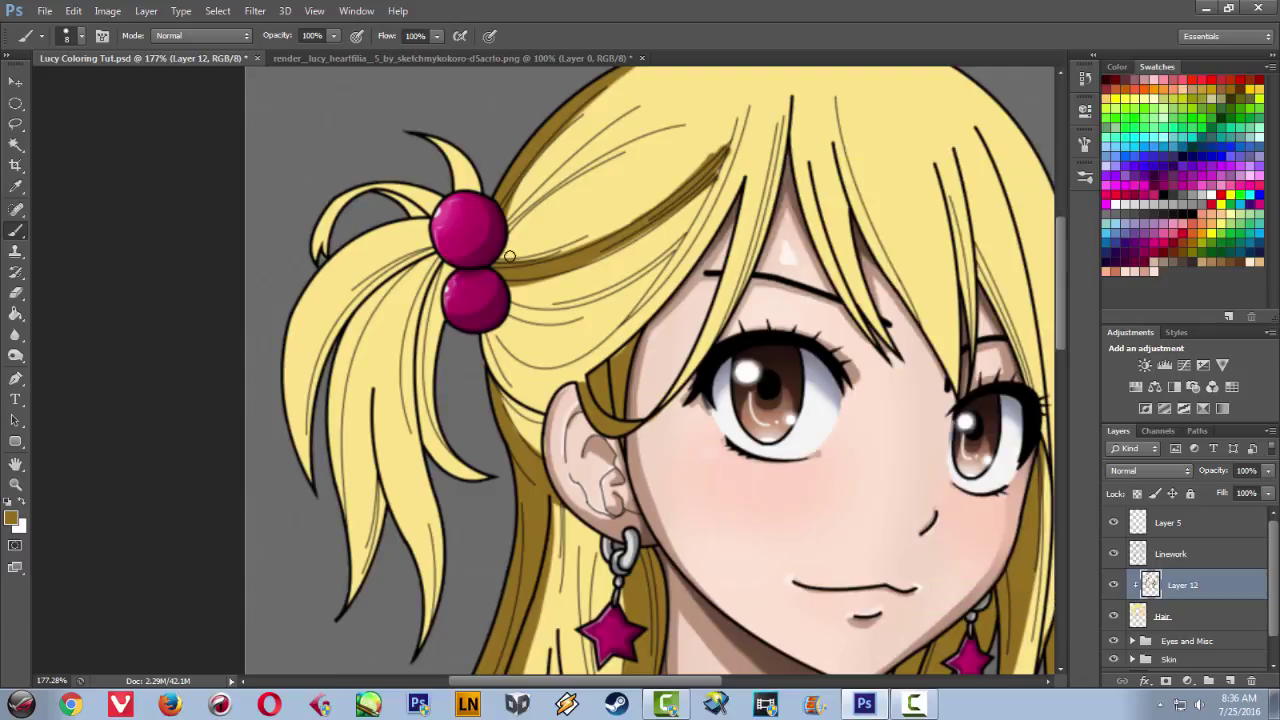
- Shade the base of the left pigtail beside the beads, the small looped lock and the tuft above it
{"action": "left_click_drag", "start_coordinate": [508, 228], "coordinate": [586, 170]}
{"action": "key", "text": "ctrl+z"}
{"action": "mouse_move", "coordinate": [449, 308]}
{"action": "left_mouse_down"}
{"action": "mouse_move", "coordinate": [559, 300]}
{"action": "mouse_move", "coordinate": [577, 247]}
{"action": "left_mouse_up"}
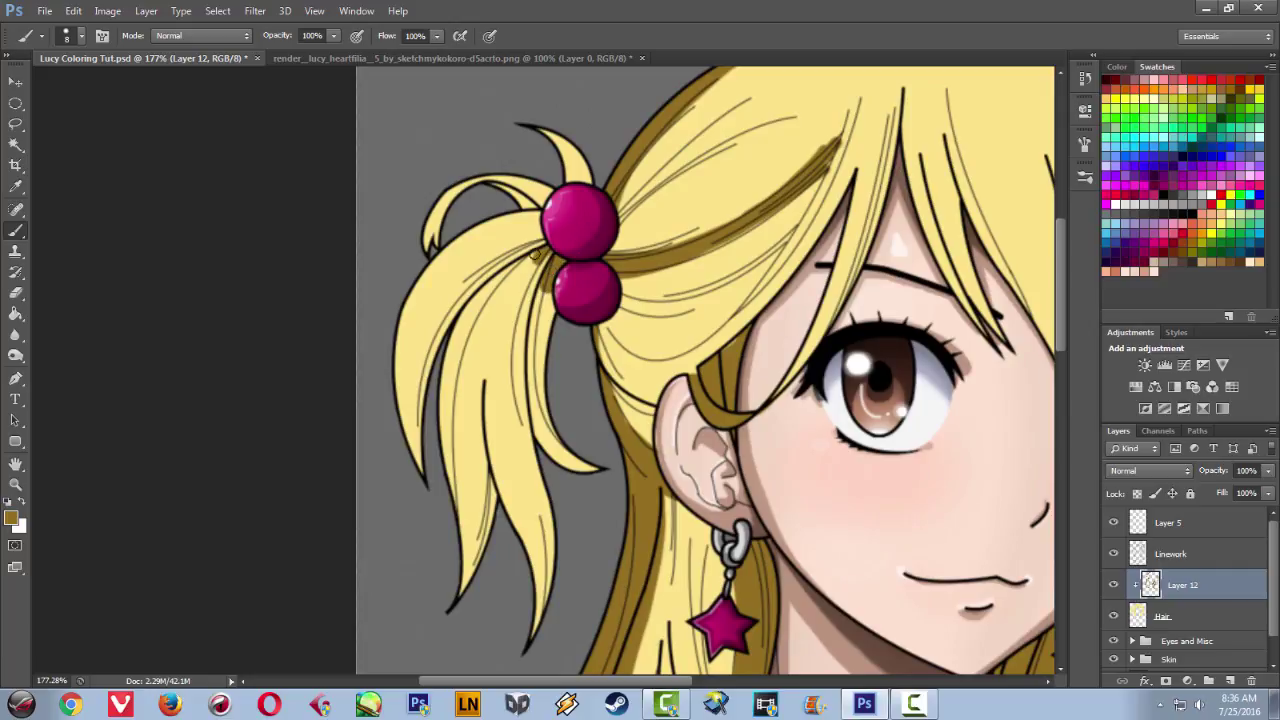
{"action": "mouse_move", "coordinate": [534, 207]}
{"action": "left_mouse_down"}
{"action": "mouse_move", "coordinate": [540, 225]}
{"action": "mouse_move", "coordinate": [528, 247]}
{"action": "mouse_move", "coordinate": [547, 187]}
{"action": "left_mouse_up"}
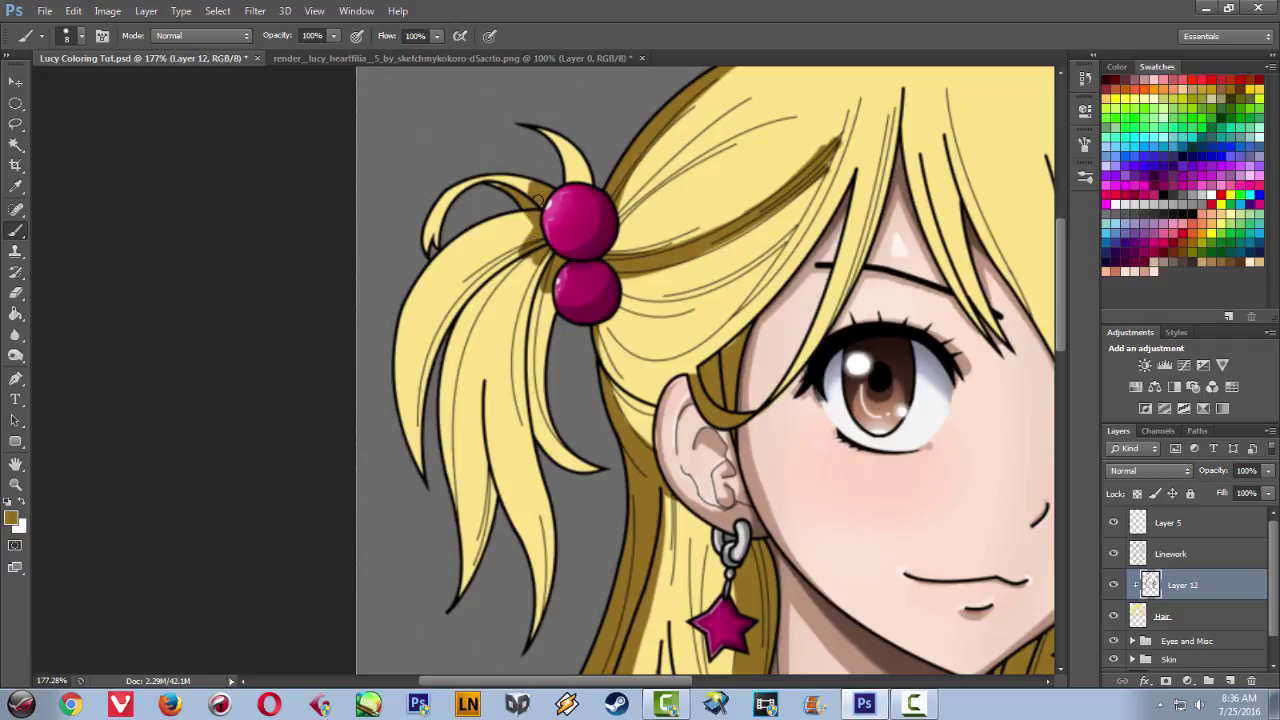
{"action": "left_click_drag", "start_coordinate": [467, 187], "coordinate": [447, 203]}
{"action": "key", "text": "ctrl+z"}
{"action": "mouse_move", "coordinate": [527, 187]}
{"action": "left_mouse_down"}
{"action": "mouse_move", "coordinate": [438, 210]}
{"action": "mouse_move", "coordinate": [520, 186]}
{"action": "left_mouse_up"}
{"action": "key", "text": "ctrl+z"}
{"action": "mouse_move", "coordinate": [445, 216]}
{"action": "left_mouse_down"}
{"action": "mouse_move", "coordinate": [552, 182]}
{"action": "mouse_move", "coordinate": [495, 187]}
{"action": "mouse_move", "coordinate": [540, 200]}
{"action": "left_mouse_up"}
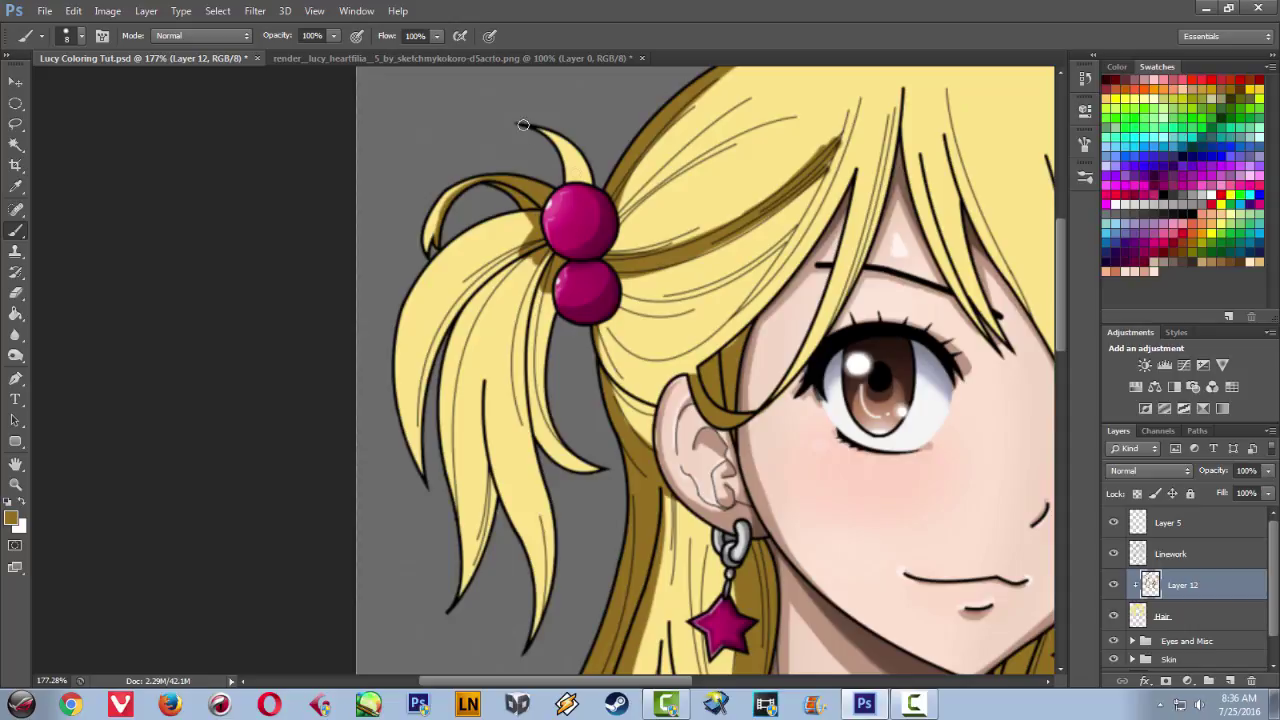
{"action": "mouse_move", "coordinate": [530, 128]}
{"action": "left_mouse_down"}
{"action": "mouse_move", "coordinate": [585, 211]}
{"action": "mouse_move", "coordinate": [552, 157]}
{"action": "left_mouse_up"}
- Shade the inner edge of the left pigtail's outermost lock and the strands just below the beads
{"action": "left_click_drag", "start_coordinate": [528, 324], "coordinate": [580, 262]}
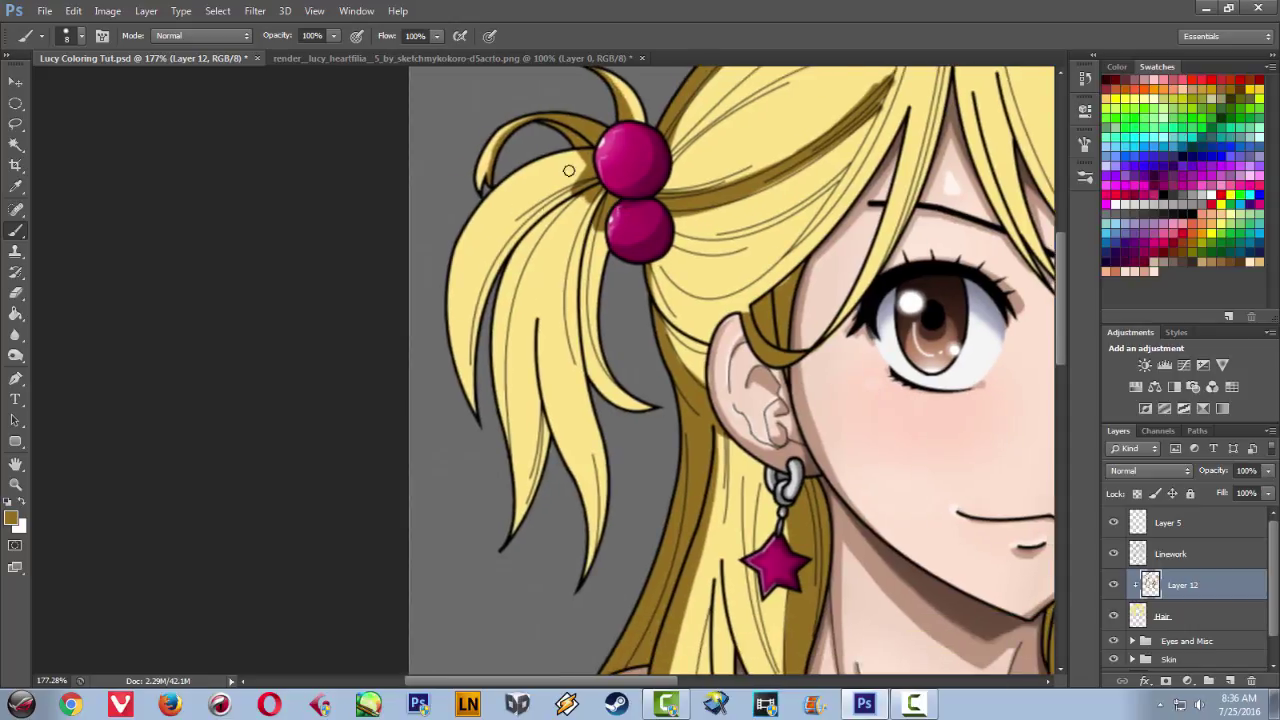
{"action": "left_click_drag", "start_coordinate": [500, 195], "coordinate": [477, 388]}
{"action": "mouse_move", "coordinate": [488, 279]}
{"action": "left_mouse_down"}
{"action": "mouse_move", "coordinate": [466, 419]}
{"action": "mouse_move", "coordinate": [466, 345]}
{"action": "mouse_move", "coordinate": [469, 366]}
{"action": "mouse_move", "coordinate": [500, 255]}
{"action": "mouse_move", "coordinate": [591, 182]}
{"action": "mouse_move", "coordinate": [592, 316]}
{"action": "mouse_move", "coordinate": [616, 376]}
{"action": "left_mouse_up"}
{"action": "left_click_drag", "start_coordinate": [609, 221], "coordinate": [599, 303]}
{"action": "left_click_drag", "start_coordinate": [599, 192], "coordinate": [566, 362]}
{"action": "left_click_drag", "start_coordinate": [580, 225], "coordinate": [560, 366]}
- Extend the shadow along the left pigtail's long inner lock down to its pointed tip
{"action": "left_click_drag", "start_coordinate": [570, 276], "coordinate": [582, 400]}
{"action": "left_click_drag", "start_coordinate": [571, 349], "coordinate": [586, 414]}
{"action": "left_click_drag", "start_coordinate": [561, 371], "coordinate": [599, 479]}
{"action": "left_click_drag", "start_coordinate": [573, 393], "coordinate": [600, 516]}
{"action": "left_click_drag", "start_coordinate": [588, 466], "coordinate": [603, 534]}
{"action": "left_click_drag", "start_coordinate": [575, 420], "coordinate": [590, 561]}
{"action": "left_click_drag", "start_coordinate": [577, 361], "coordinate": [600, 500]}
{"action": "mouse_move", "coordinate": [593, 453]}
{"action": "left_mouse_down"}
{"action": "mouse_move", "coordinate": [604, 495]}
{"action": "mouse_move", "coordinate": [599, 483]}
{"action": "left_mouse_up"}
{"action": "mouse_move", "coordinate": [585, 407]}
{"action": "left_mouse_down"}
{"action": "mouse_move", "coordinate": [602, 522]}
{"action": "mouse_move", "coordinate": [586, 579]}
{"action": "left_mouse_up"}
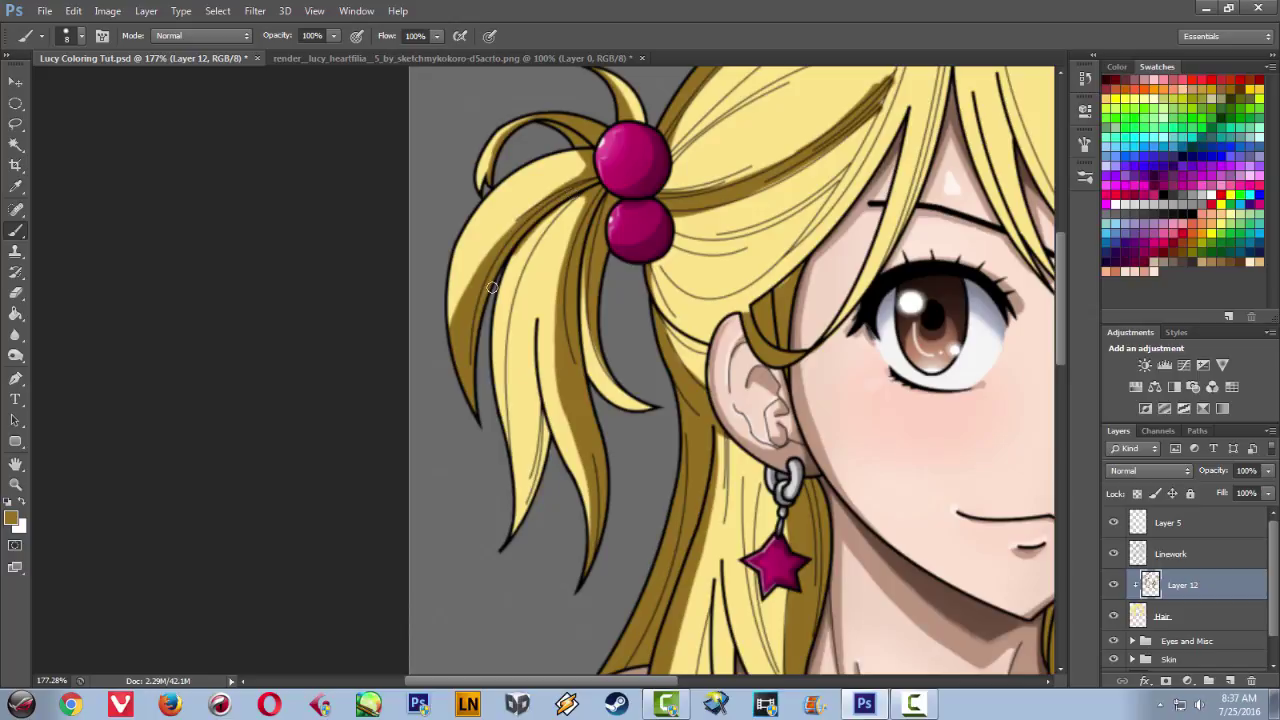
- Shade the outer edge of the left pigtail's middle lock from the beads down to its tip
{"action": "left_click_drag", "start_coordinate": [550, 208], "coordinate": [506, 305]}
{"action": "left_click_drag", "start_coordinate": [530, 235], "coordinate": [497, 322]}
{"action": "mouse_move", "coordinate": [557, 202]}
{"action": "left_mouse_down"}
{"action": "mouse_move", "coordinate": [495, 309]}
{"action": "mouse_move", "coordinate": [565, 206]}
{"action": "mouse_move", "coordinate": [516, 276]}
{"action": "left_mouse_up"}
{"action": "mouse_move", "coordinate": [586, 193]}
{"action": "left_mouse_down"}
{"action": "mouse_move", "coordinate": [508, 326]}
{"action": "mouse_move", "coordinate": [501, 425]}
{"action": "left_mouse_up"}
{"action": "left_click_drag", "start_coordinate": [511, 297], "coordinate": [520, 485]}
{"action": "left_click_drag", "start_coordinate": [507, 319], "coordinate": [500, 443]}
{"action": "left_click_drag", "start_coordinate": [498, 359], "coordinate": [515, 530]}
{"action": "mouse_move", "coordinate": [514, 456]}
{"action": "left_mouse_down"}
{"action": "mouse_move", "coordinate": [518, 570]}
{"action": "mouse_move", "coordinate": [514, 542]}
{"action": "left_mouse_up"}
{"action": "left_click_drag", "start_coordinate": [508, 428], "coordinate": [519, 488]}
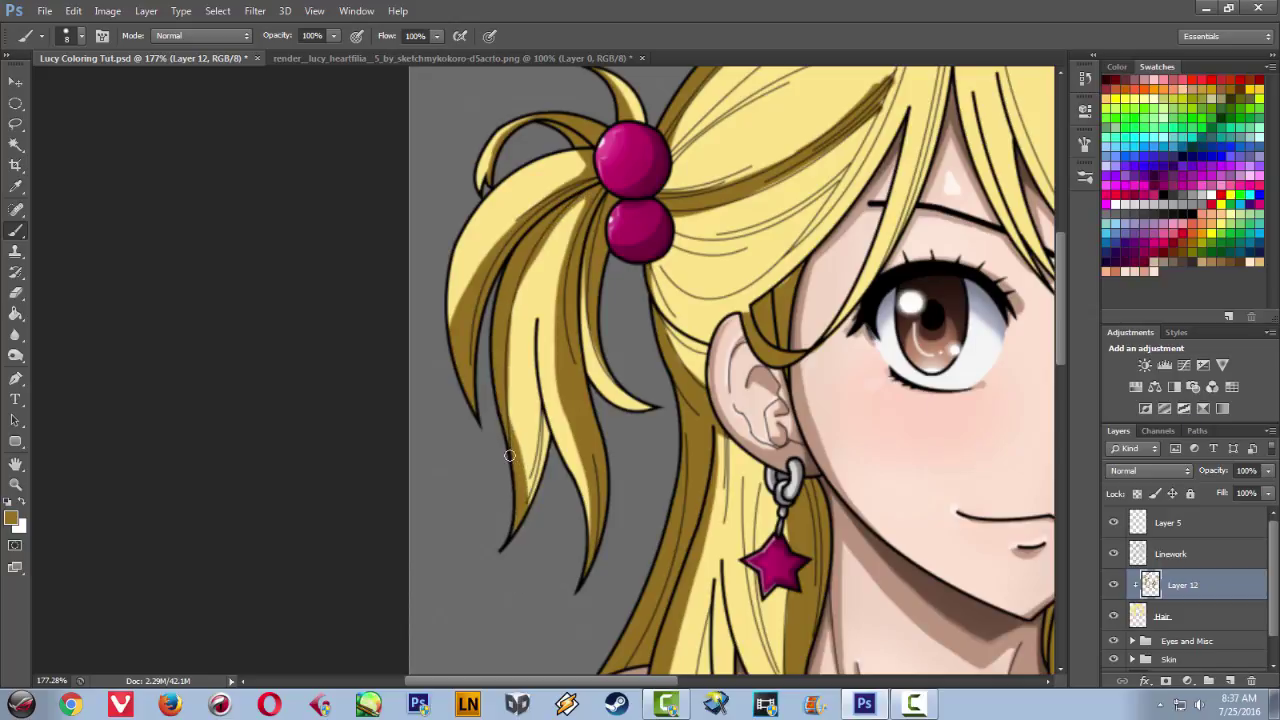
- Widen the shadow on the left pigtail's middle lock and darken the inner side near its tip
{"action": "mouse_move", "coordinate": [505, 420]}
{"action": "left_mouse_down"}
{"action": "mouse_move", "coordinate": [508, 330]}
{"action": "mouse_move", "coordinate": [545, 243]}
{"action": "left_mouse_up"}
{"action": "mouse_move", "coordinate": [503, 337]}
{"action": "left_mouse_down"}
{"action": "mouse_move", "coordinate": [579, 201]}
{"action": "mouse_move", "coordinate": [541, 265]}
{"action": "mouse_move", "coordinate": [511, 421]}
{"action": "left_mouse_up"}
{"action": "key", "text": "ctrl+z"}
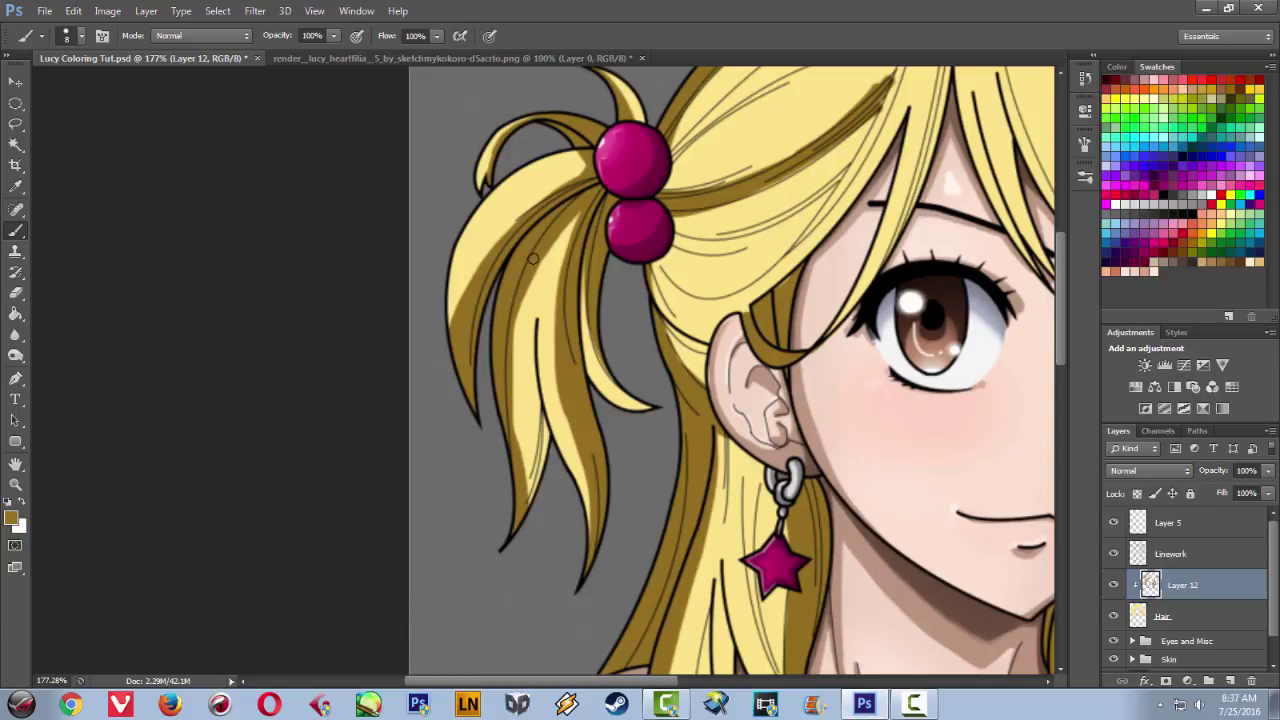
{"action": "left_click_drag", "start_coordinate": [518, 473], "coordinate": [520, 534]}
{"action": "mouse_move", "coordinate": [522, 480]}
{"action": "left_mouse_down"}
{"action": "mouse_move", "coordinate": [541, 419]}
{"action": "mouse_move", "coordinate": [535, 480]}
{"action": "left_mouse_up"}
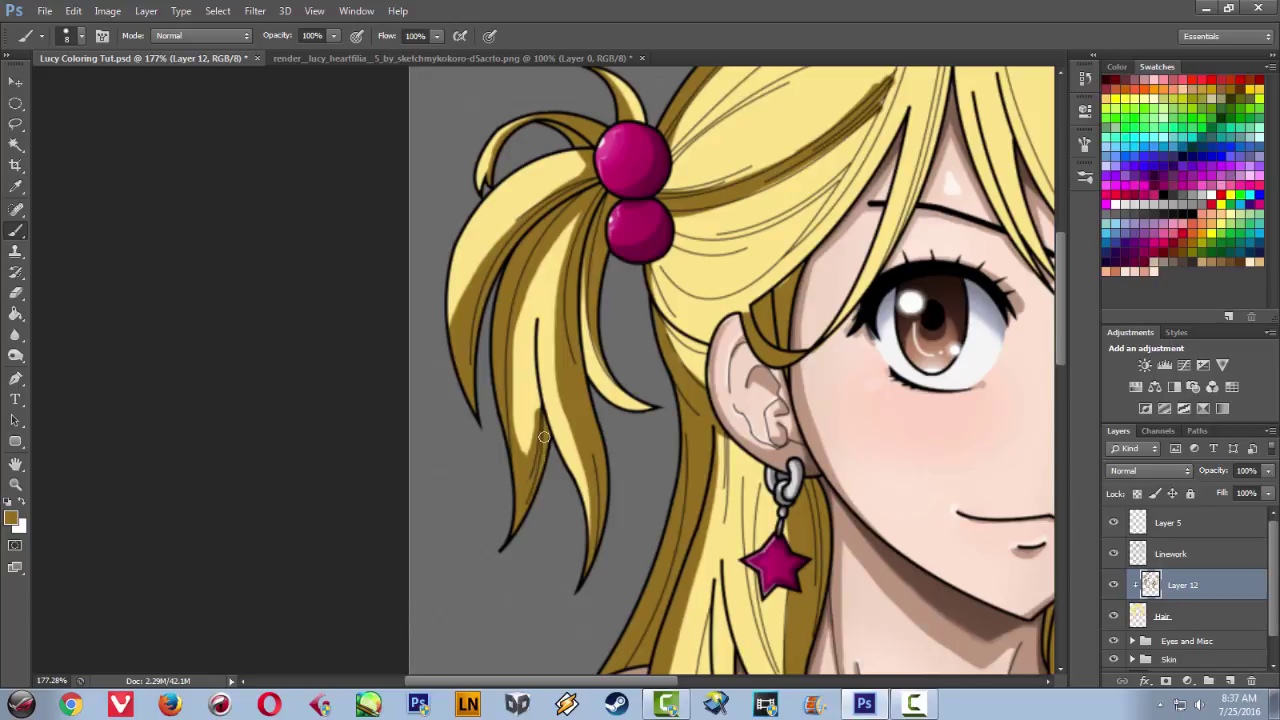
- Fill out the shadow along the inner side of the left pigtail's middle lock toward its tip
{"action": "mouse_move", "coordinate": [540, 411]}
{"action": "left_mouse_down"}
{"action": "mouse_move", "coordinate": [536, 397]}
{"action": "mouse_move", "coordinate": [532, 502]}
{"action": "left_mouse_up"}
{"action": "left_click_drag", "start_coordinate": [677, 366], "coordinate": [573, 321]}
{"action": "key", "text": "ctrl+0"}
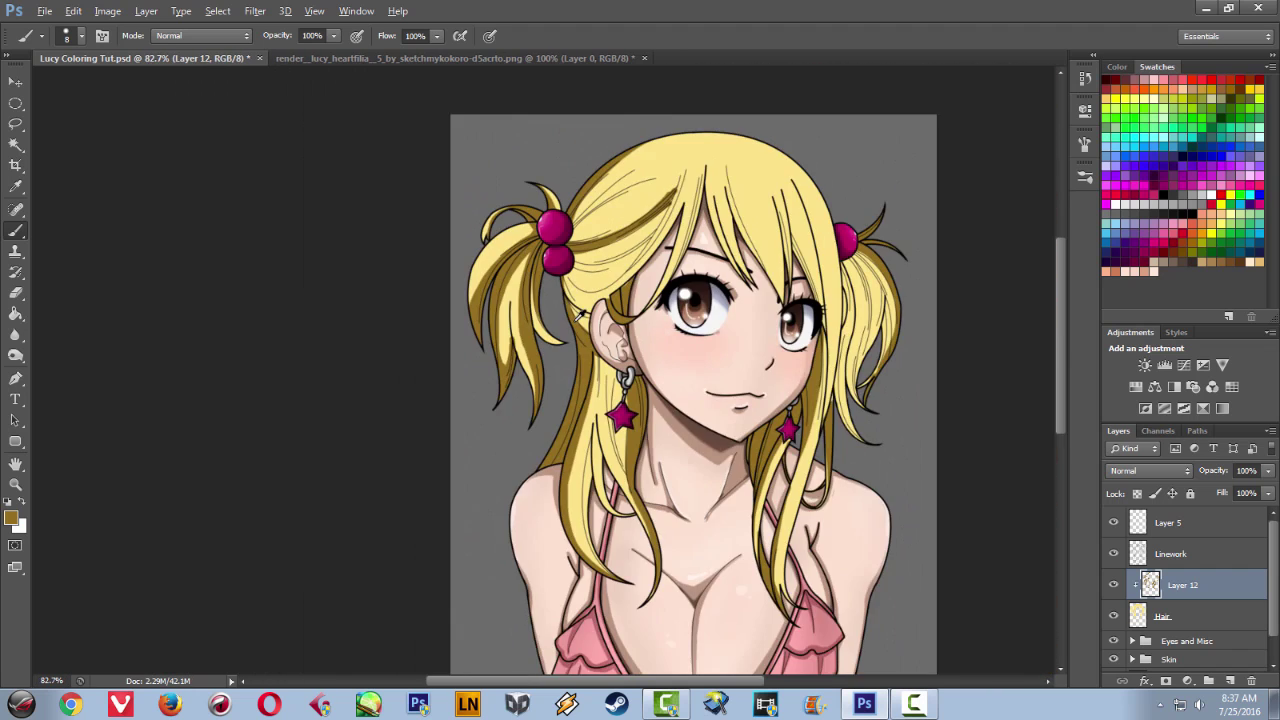
- Shade the long strands behind the left star earring, from below the ear down toward the shoulder
{"action": "scroll", "coordinate": [580, 316], "scroll_direction": "up", "scroll_amount": 13}
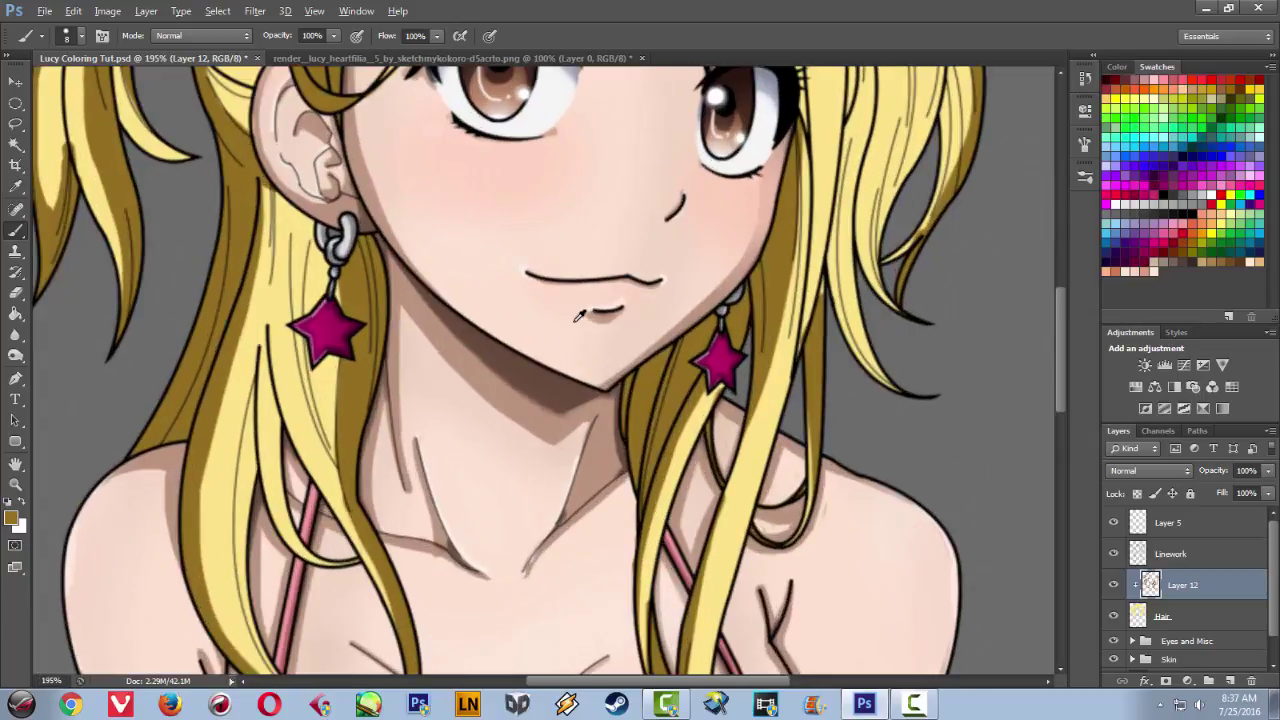
{"action": "left_click_drag", "start_coordinate": [460, 428], "coordinate": [625, 520]}
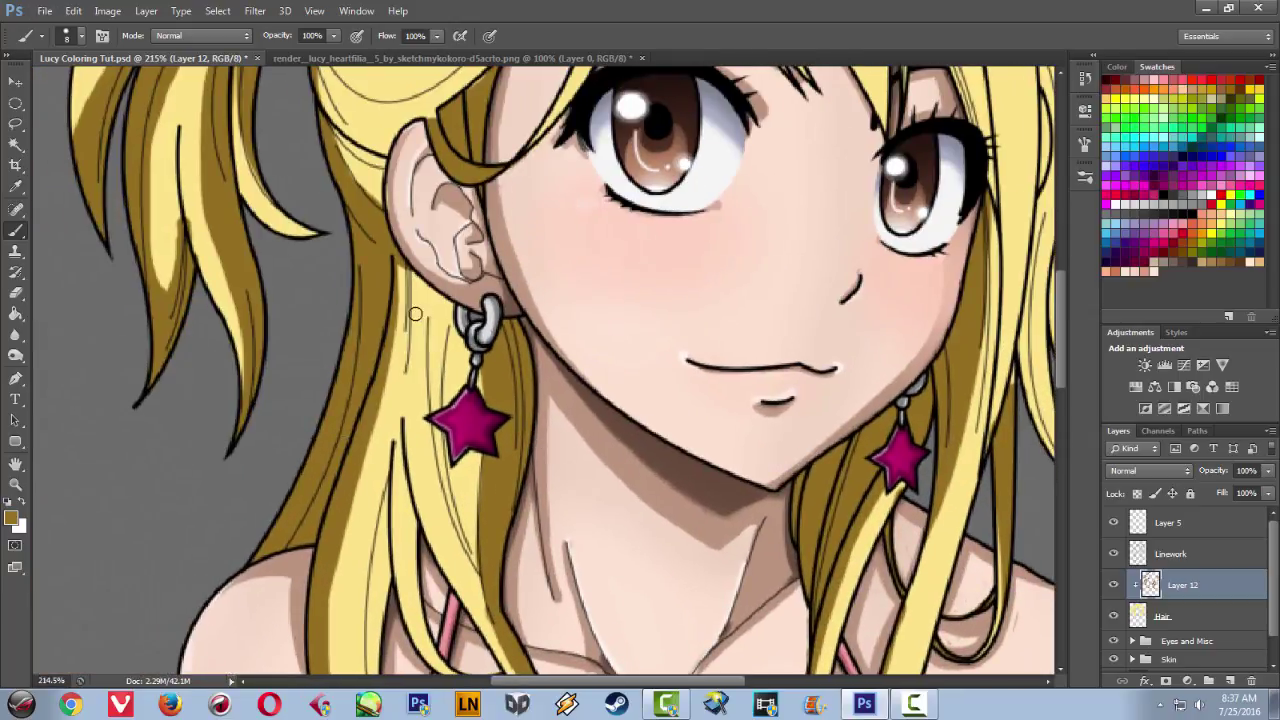
{"action": "mouse_move", "coordinate": [432, 292]}
{"action": "left_mouse_down"}
{"action": "mouse_move", "coordinate": [435, 380]}
{"action": "mouse_move", "coordinate": [449, 305]}
{"action": "mouse_move", "coordinate": [434, 430]}
{"action": "left_mouse_up"}
{"action": "mouse_move", "coordinate": [463, 519]}
{"action": "left_mouse_down"}
{"action": "mouse_move", "coordinate": [441, 460]}
{"action": "mouse_move", "coordinate": [448, 439]}
{"action": "mouse_move", "coordinate": [472, 562]}
{"action": "left_mouse_up"}
{"action": "key", "text": "ctrl+z"}
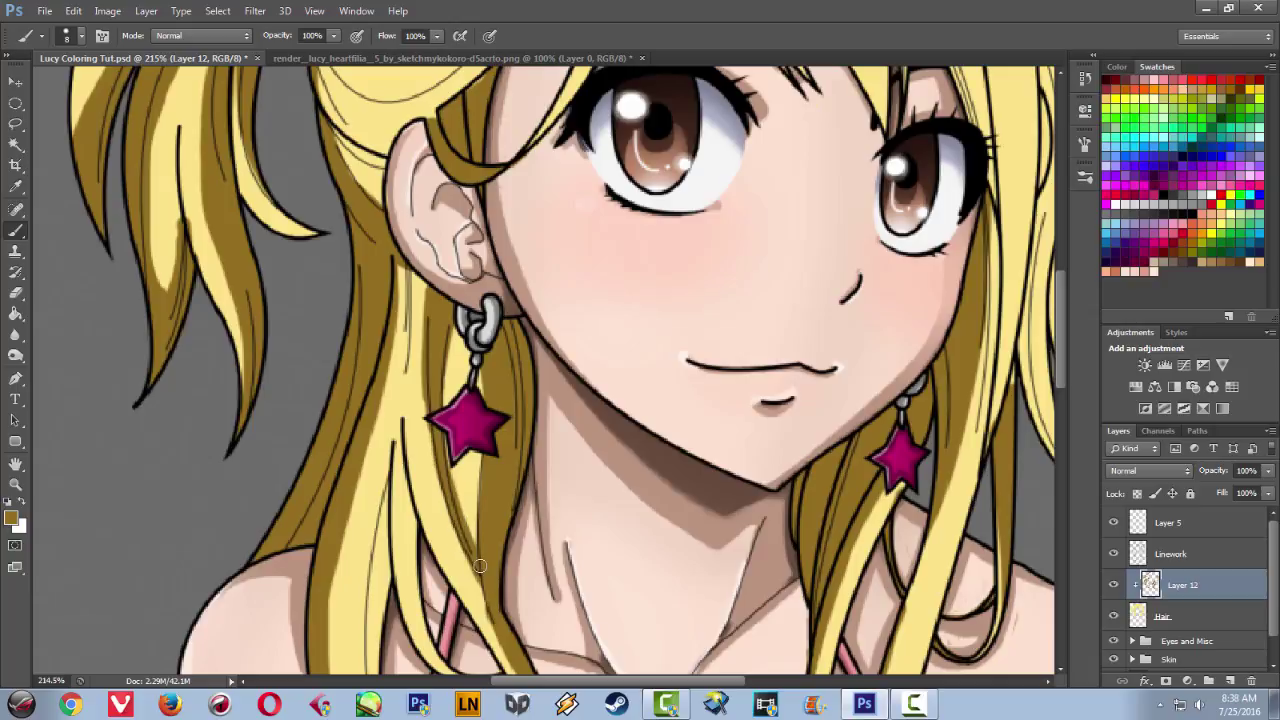
- Shade the bang strand left of the center part, from its root down to the eyebrow
{"action": "mouse_move", "coordinate": [550, 335]}
{"action": "left_mouse_down"}
{"action": "mouse_move", "coordinate": [487, 564]}
{"action": "mouse_move", "coordinate": [498, 604]}
{"action": "mouse_move", "coordinate": [511, 461]}
{"action": "left_mouse_up"}
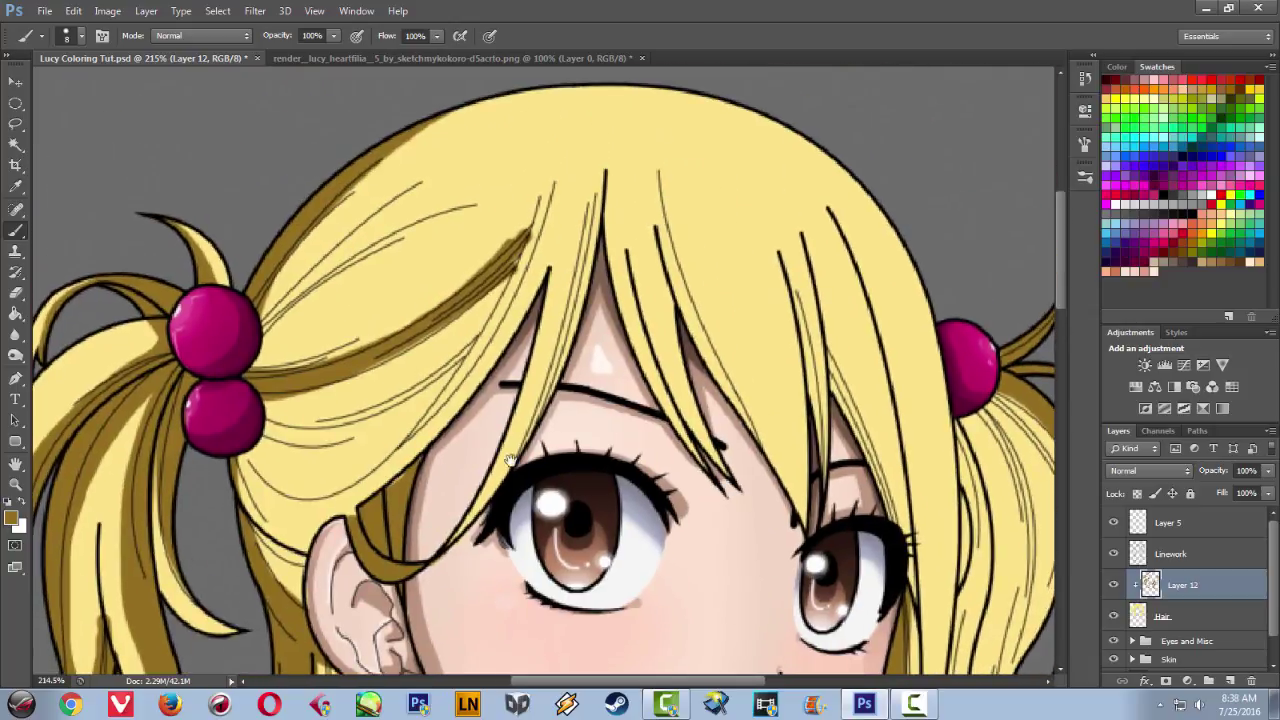
{"action": "left_click_drag", "start_coordinate": [603, 172], "coordinate": [594, 215]}
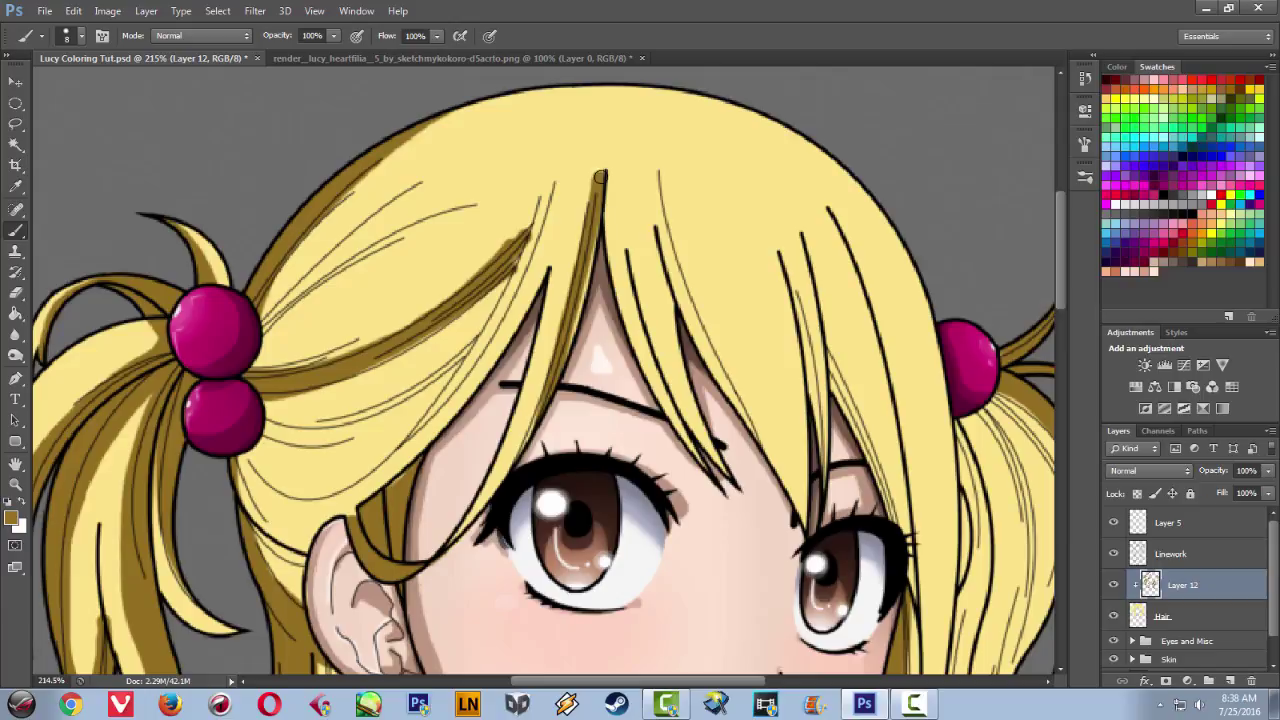
{"action": "left_click_drag", "start_coordinate": [602, 172], "coordinate": [575, 310]}
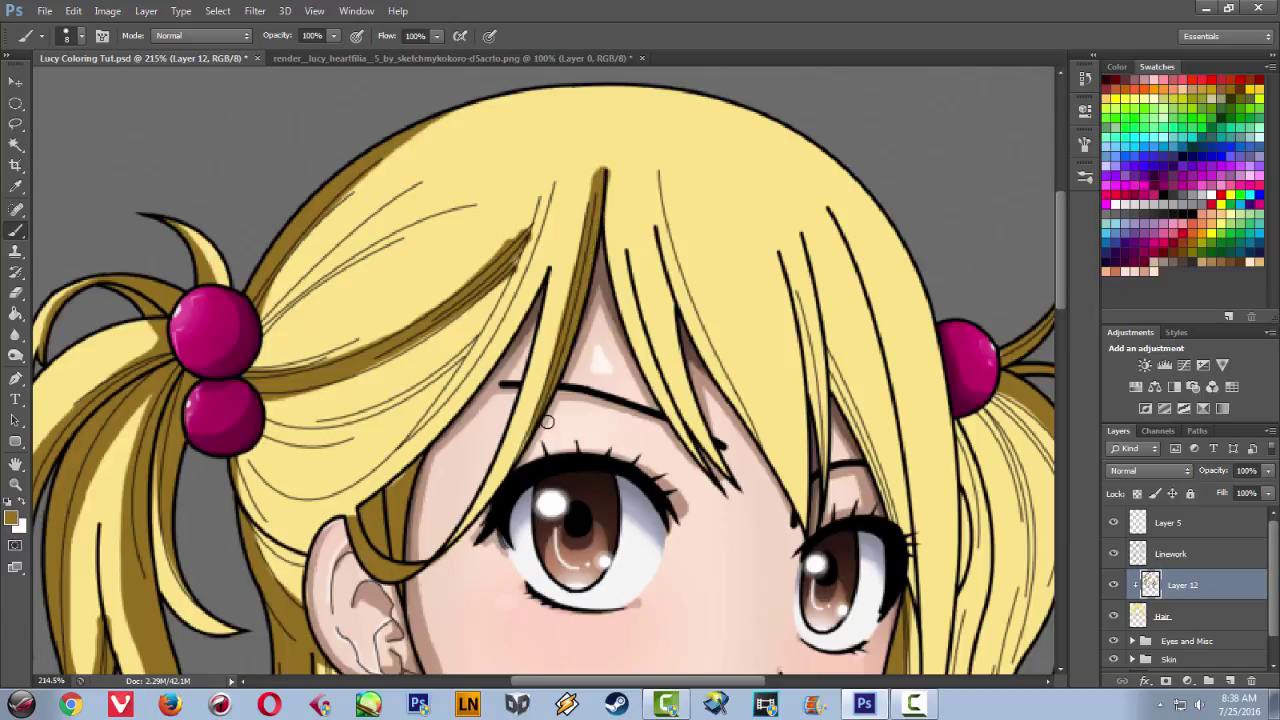
- Shade the side-swept lock left of the bangs from its root down to the curve above the left ear
{"action": "left_click_drag", "start_coordinate": [546, 190], "coordinate": [522, 262]}
{"action": "key", "text": "ctrl+z"}
{"action": "left_click_drag", "start_coordinate": [547, 181], "coordinate": [430, 416]}
{"action": "left_click_drag", "start_coordinate": [493, 321], "coordinate": [422, 432]}
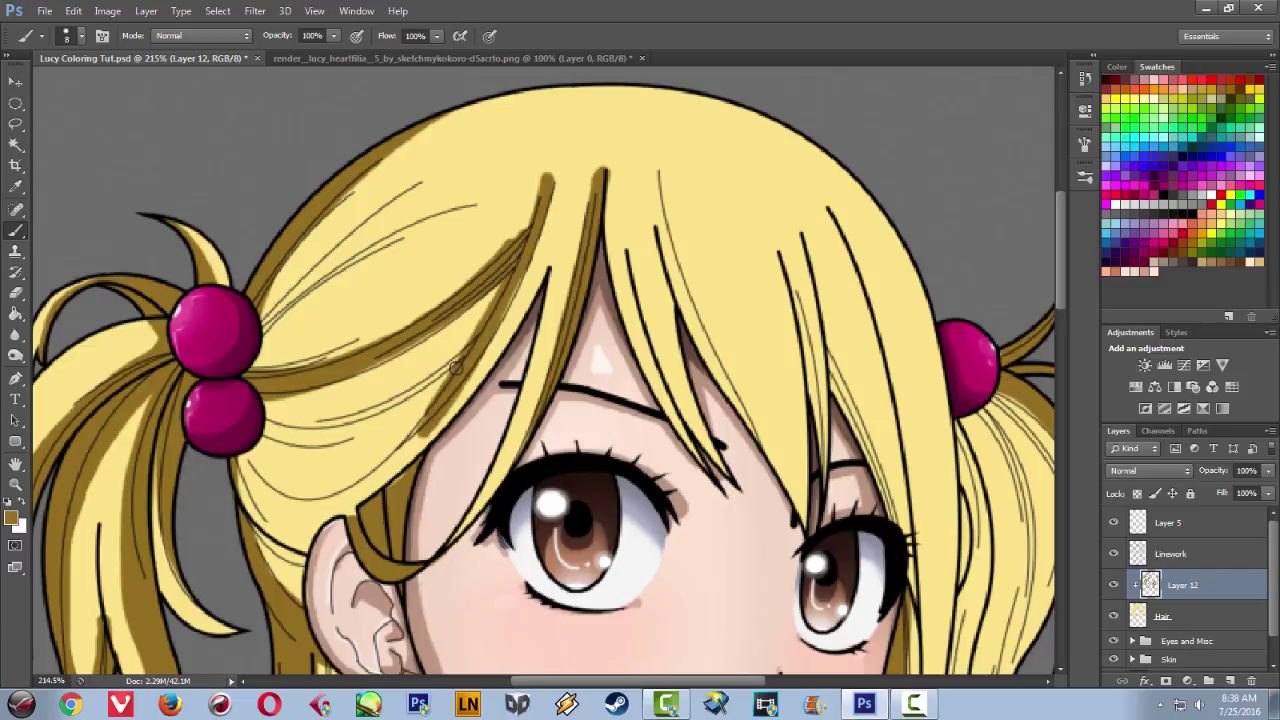
{"action": "key", "text": "ctrl+z"}
{"action": "left_click_drag", "start_coordinate": [510, 282], "coordinate": [378, 468]}
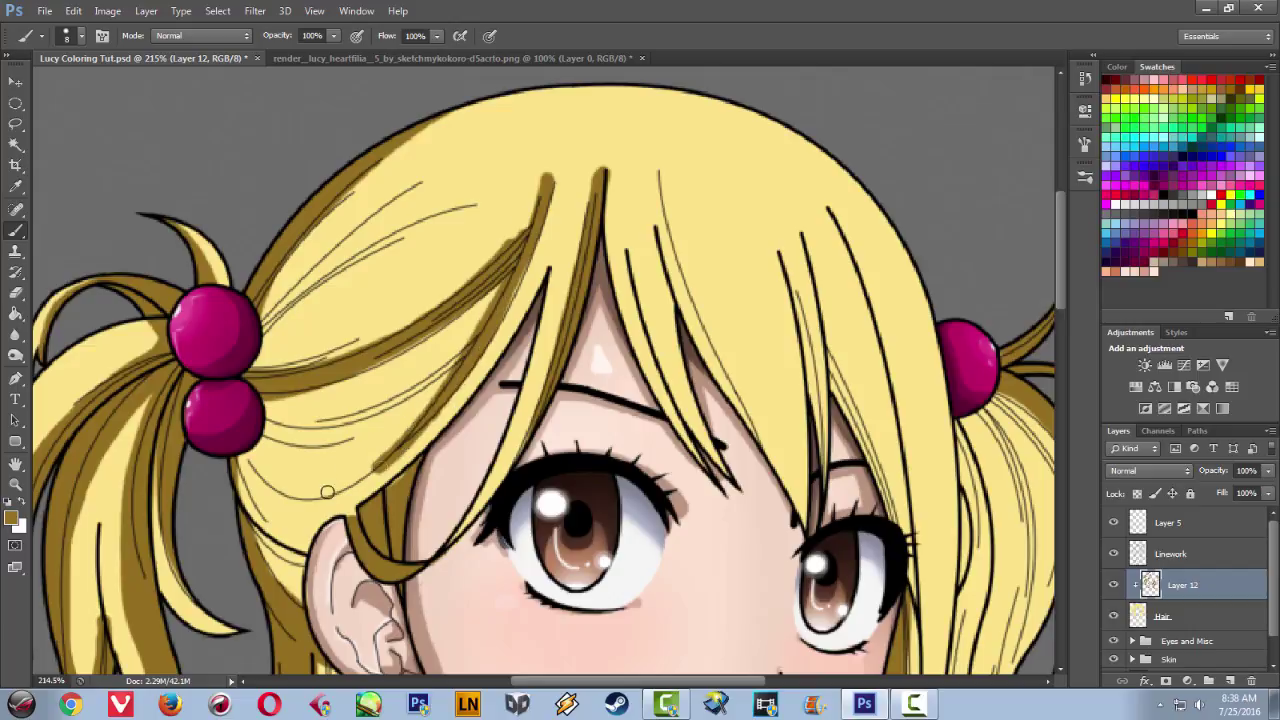
{"action": "left_click_drag", "start_coordinate": [250, 460], "coordinate": [331, 481]}
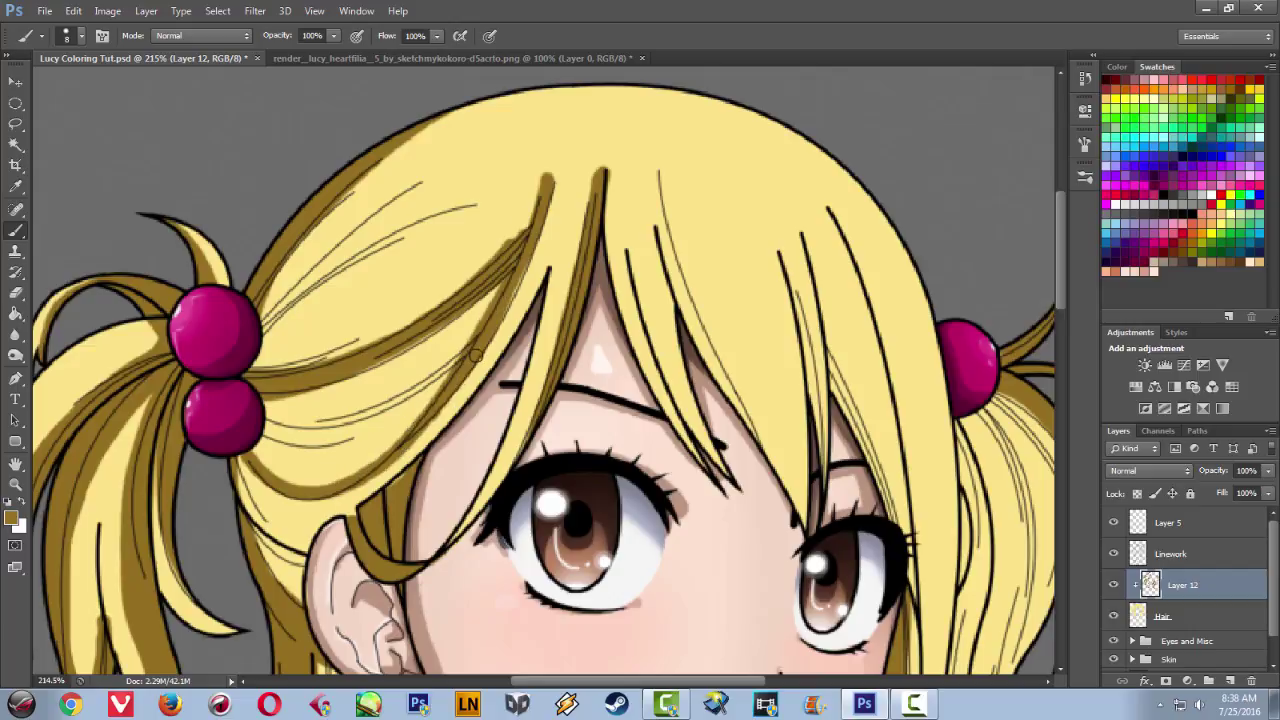
- Shade the bang locks just right of the center part along their left edges down to the tips
{"action": "mouse_move", "coordinate": [650, 461]}
{"action": "left_mouse_down"}
{"action": "mouse_move", "coordinate": [445, 401]}
{"action": "mouse_move", "coordinate": [455, 471]}
{"action": "mouse_move", "coordinate": [452, 456]}
{"action": "left_mouse_up"}
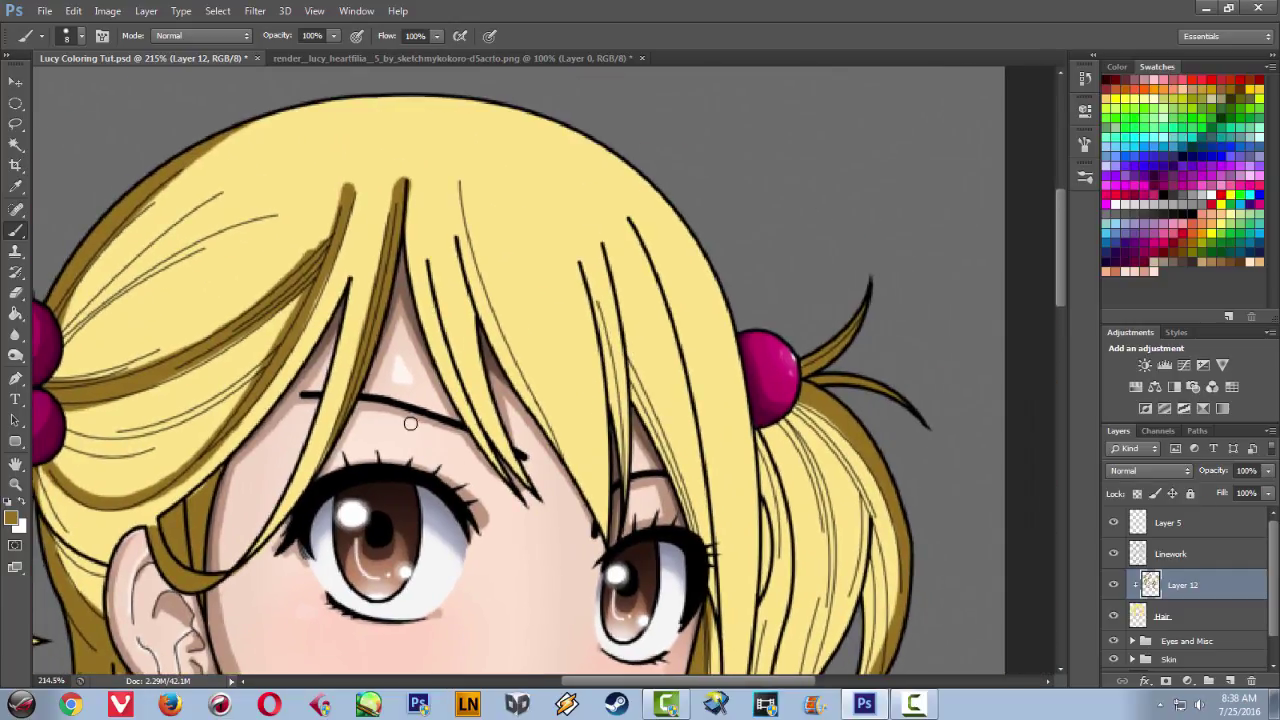
{"action": "left_click_drag", "start_coordinate": [407, 237], "coordinate": [512, 490]}
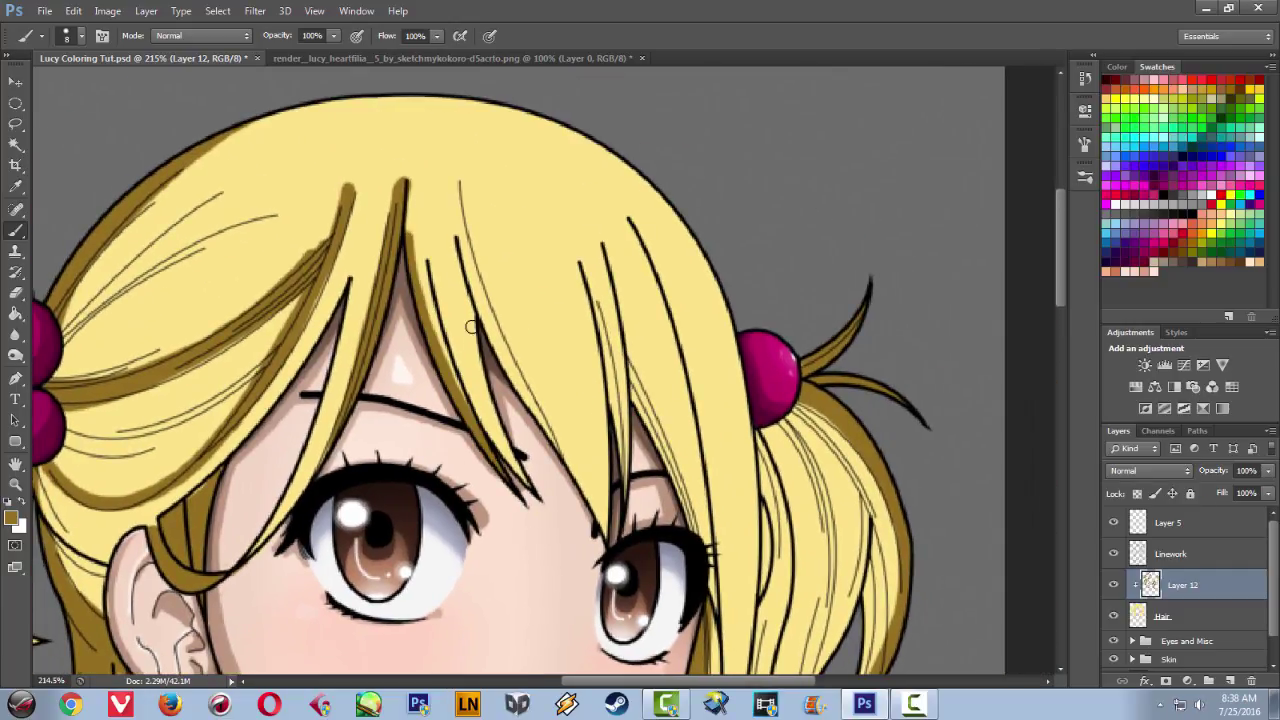
{"action": "left_click_drag", "start_coordinate": [457, 257], "coordinate": [528, 487]}
{"action": "key", "text": "ctrl+z"}
{"action": "left_click_drag", "start_coordinate": [462, 286], "coordinate": [530, 487]}
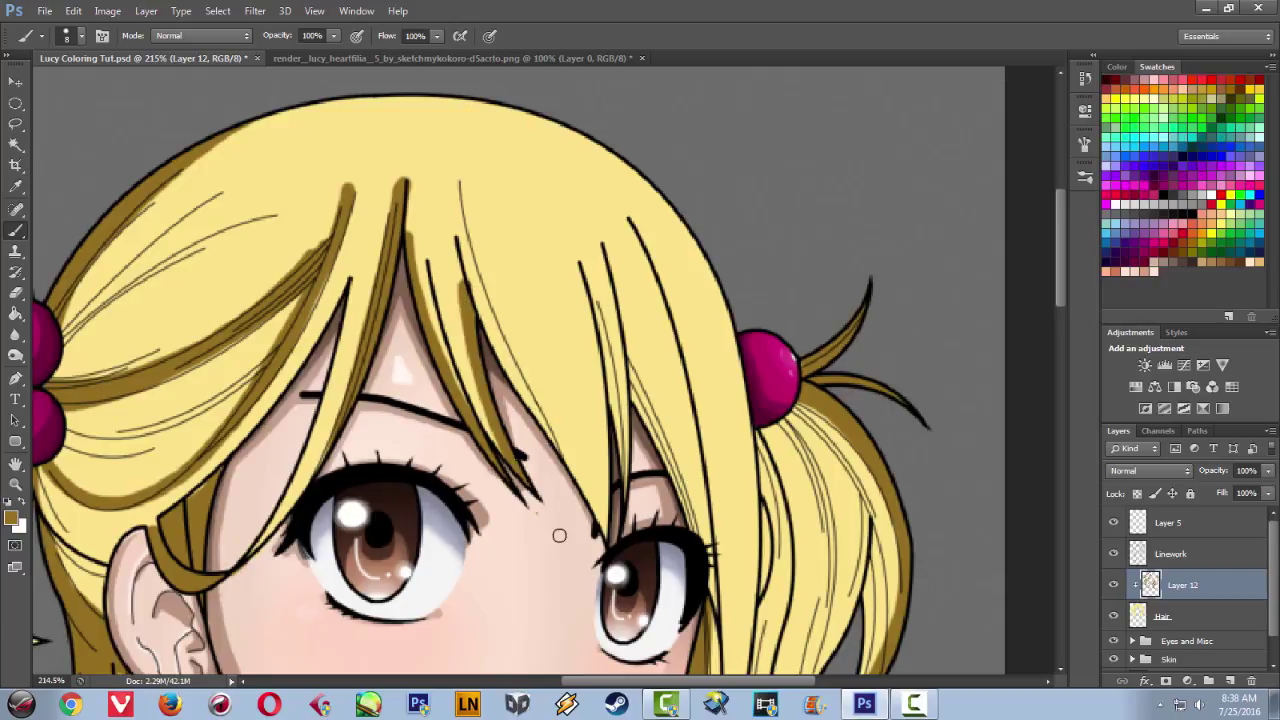
{"action": "left_click_drag", "start_coordinate": [460, 183], "coordinate": [495, 358]}
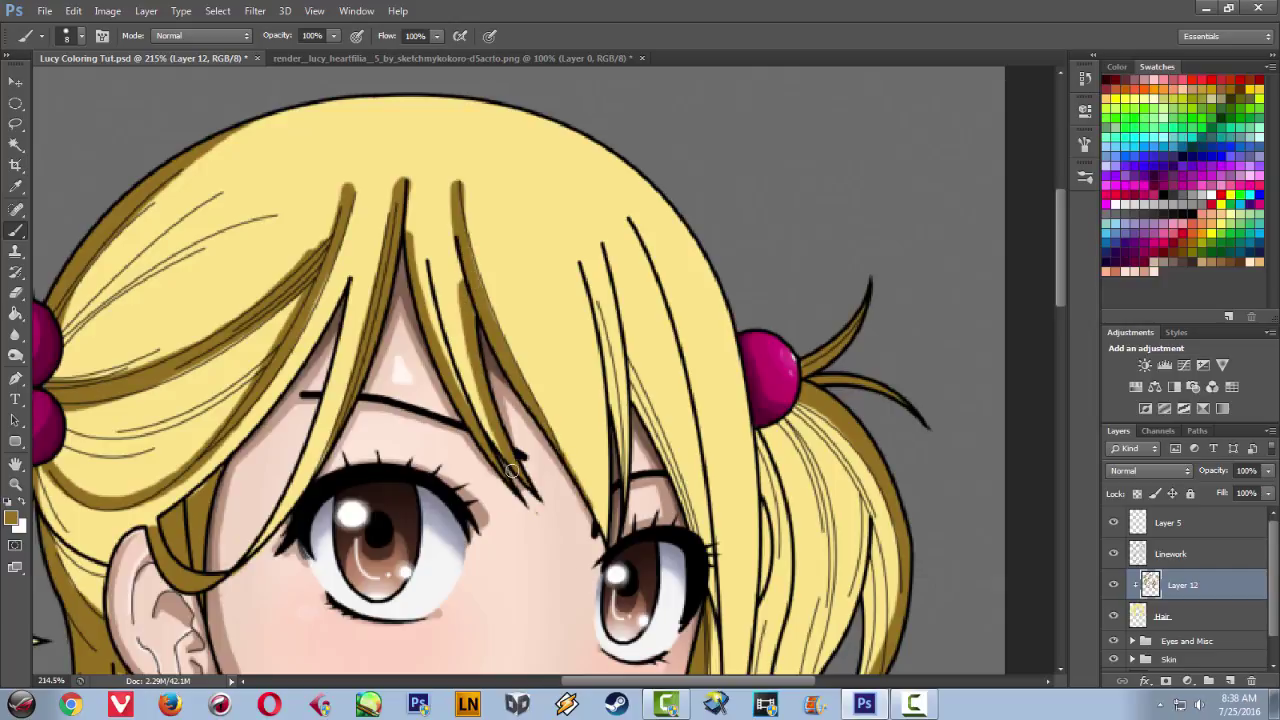
- Resample the golden-brown shadow color and shade the two narrow bang strands above the inner side of the right eye
{"action": "left_click", "coordinate": [575, 265]}
{"action": "left_click", "coordinate": [583, 556], "text": "alt"}
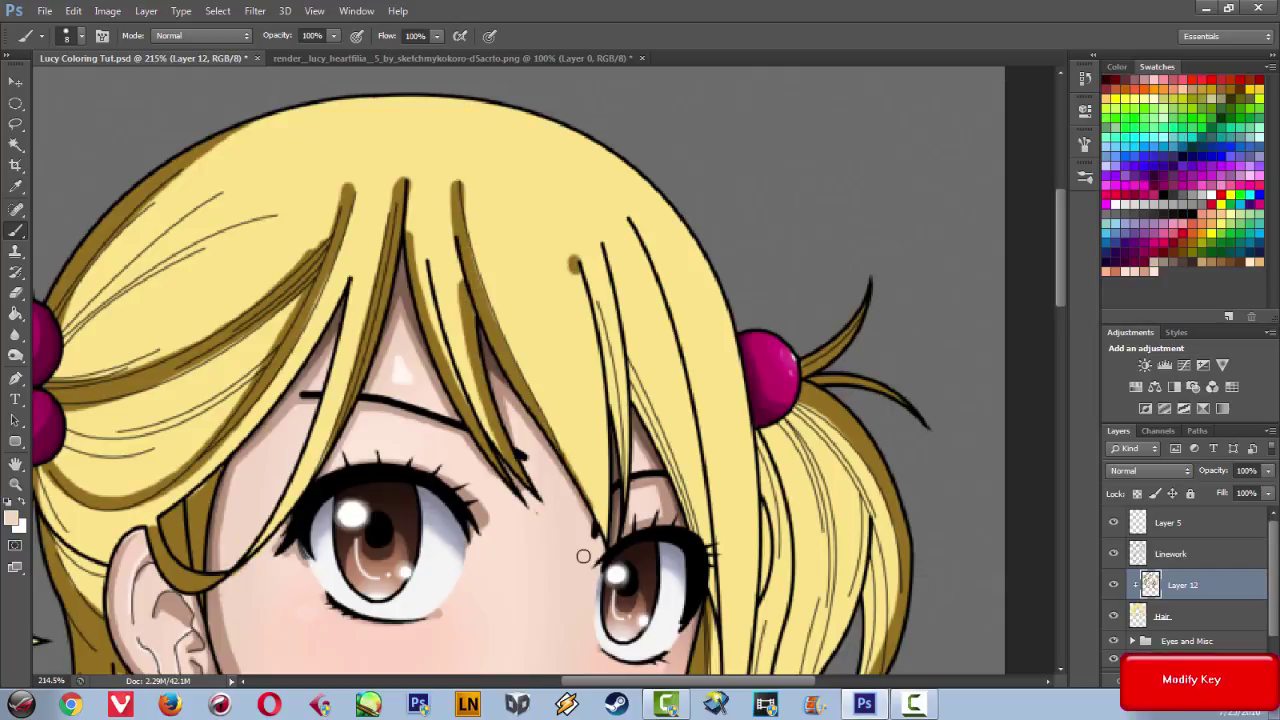
{"action": "key", "text": "ctrl+z"}
{"action": "left_click", "coordinate": [487, 287], "text": "alt"}
{"action": "left_click_drag", "start_coordinate": [576, 264], "coordinate": [598, 535]}
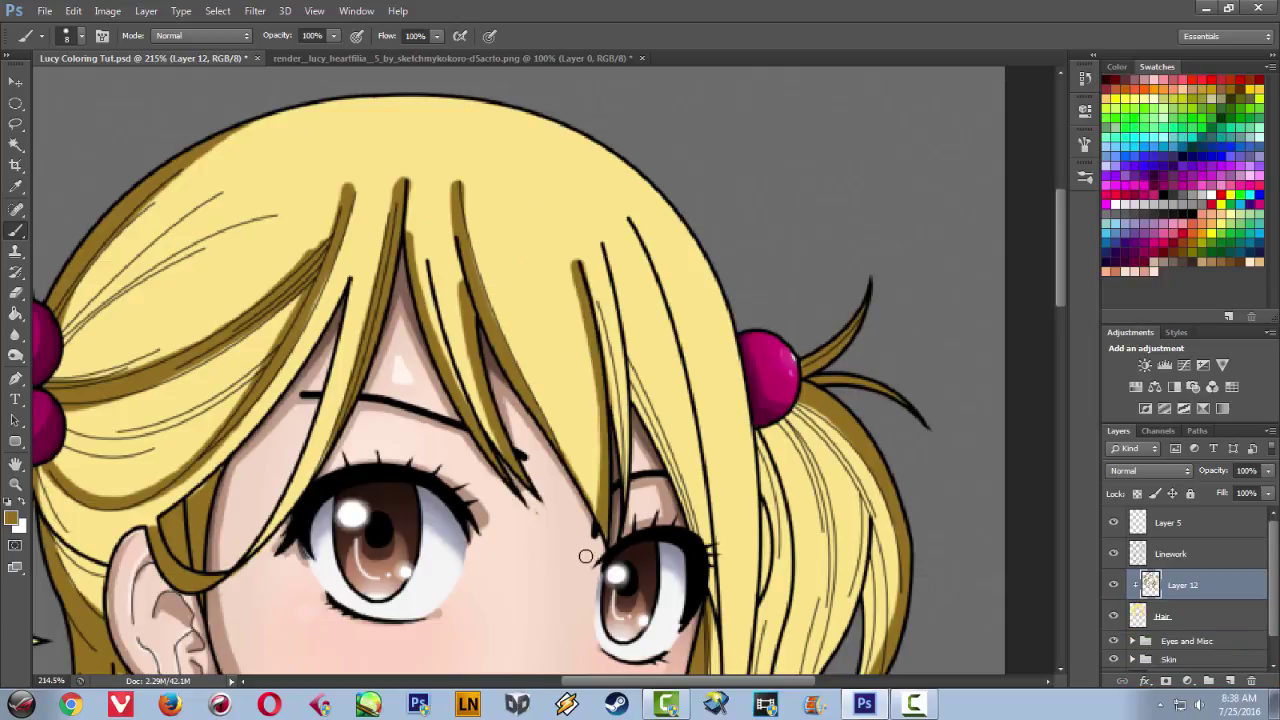
{"action": "left_click_drag", "start_coordinate": [601, 246], "coordinate": [622, 488]}
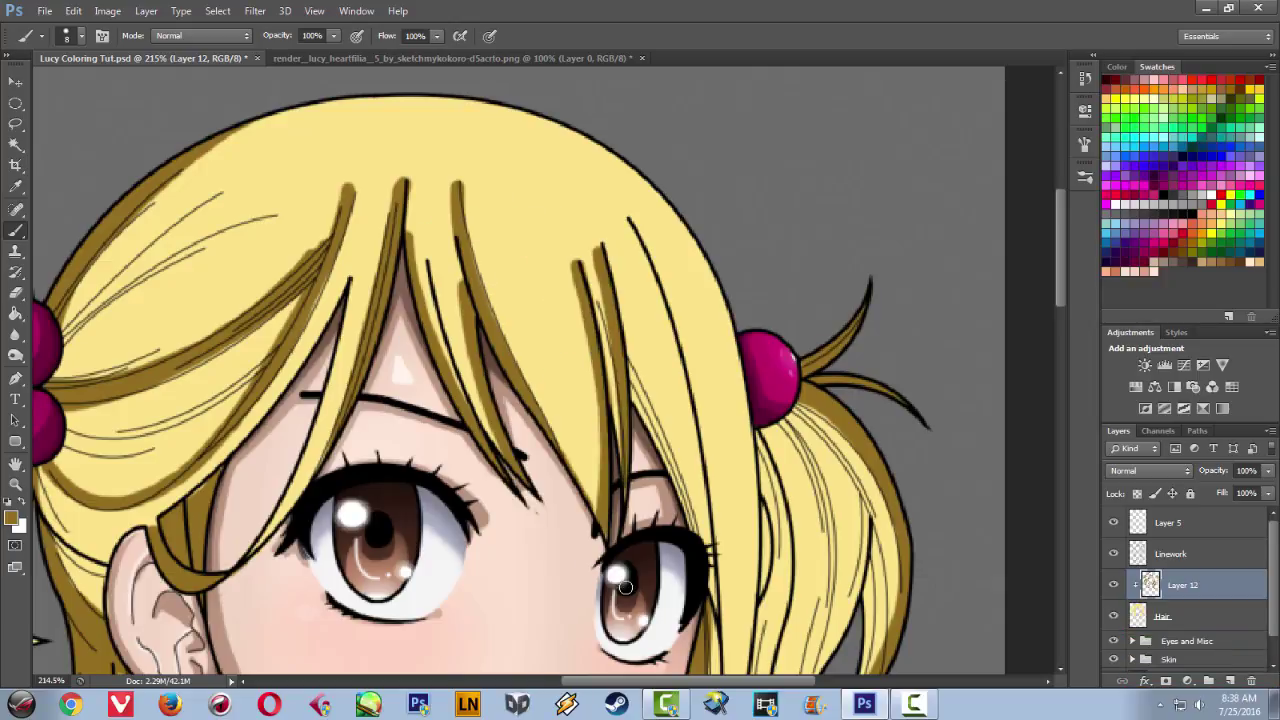
{"action": "left_click_drag", "start_coordinate": [603, 335], "coordinate": [627, 472]}
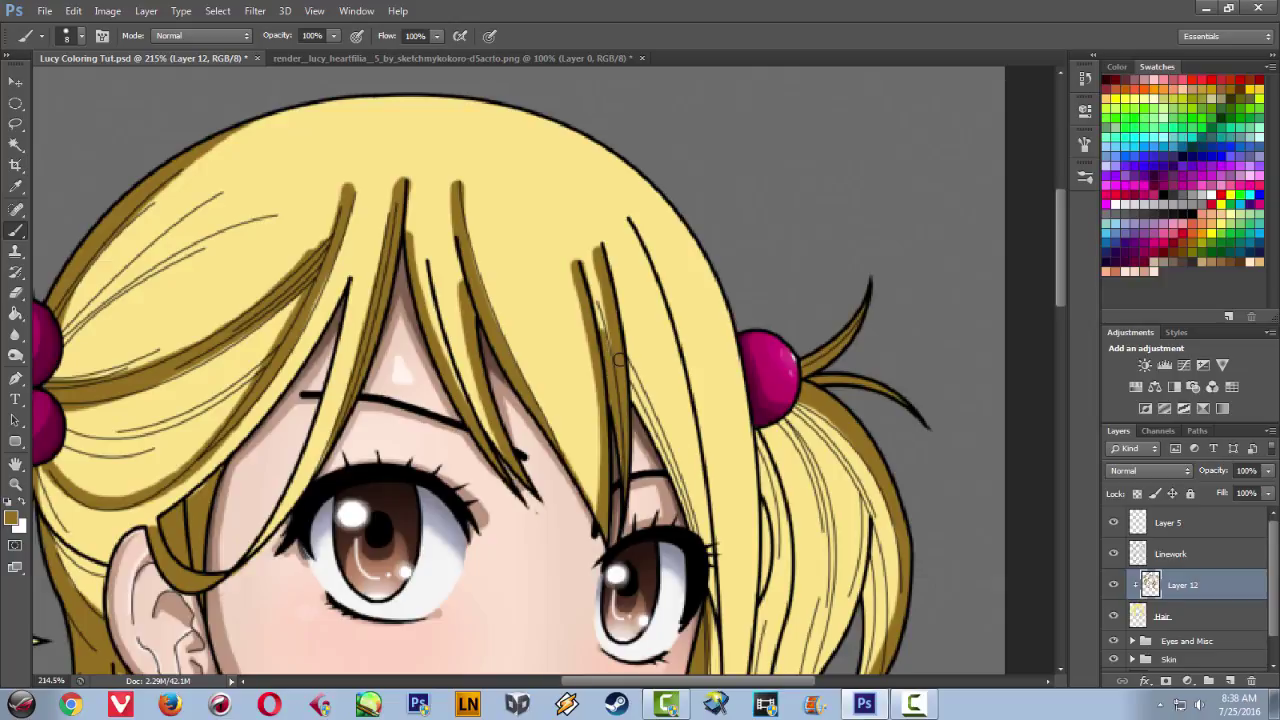
- Shade the outer bang locks over the right eye, following their strand lines down past the eye's outer corner
{"action": "left_click_drag", "start_coordinate": [626, 358], "coordinate": [713, 616]}
{"action": "left_click_drag", "start_coordinate": [672, 518], "coordinate": [604, 335]}
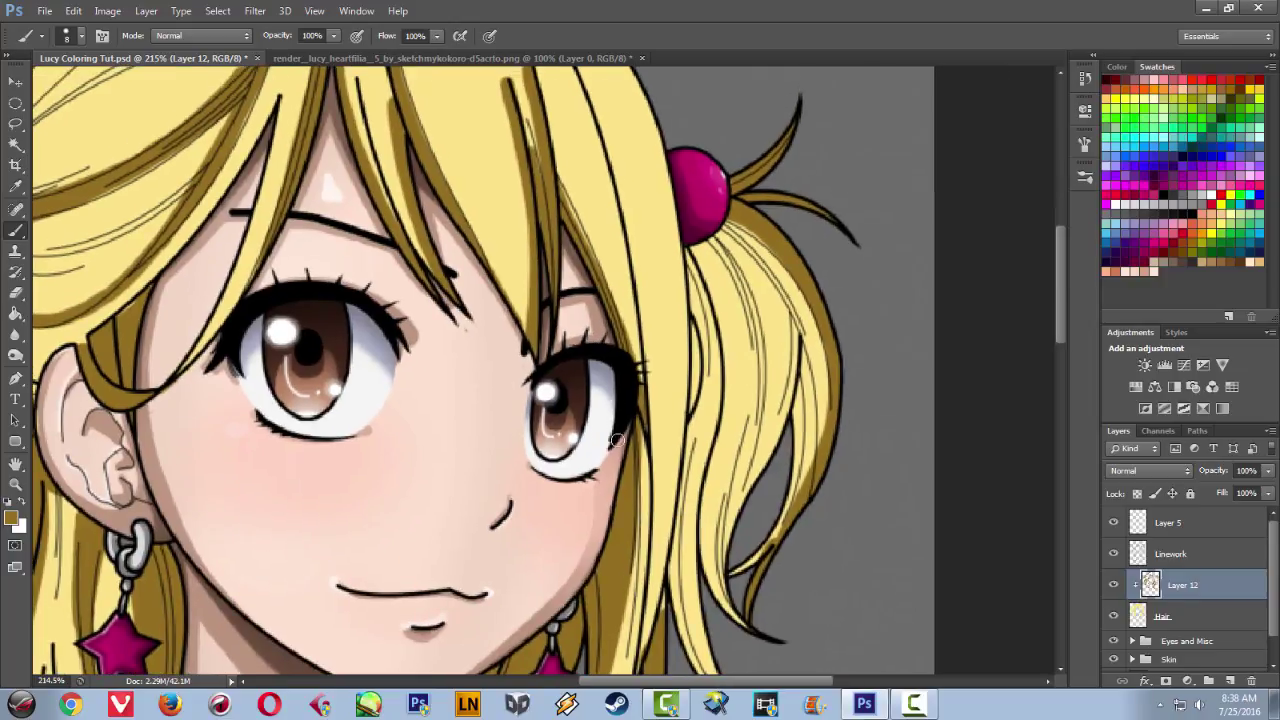
{"action": "left_click_drag", "start_coordinate": [599, 397], "coordinate": [602, 523]}
{"action": "left_click_drag", "start_coordinate": [560, 299], "coordinate": [624, 551]}
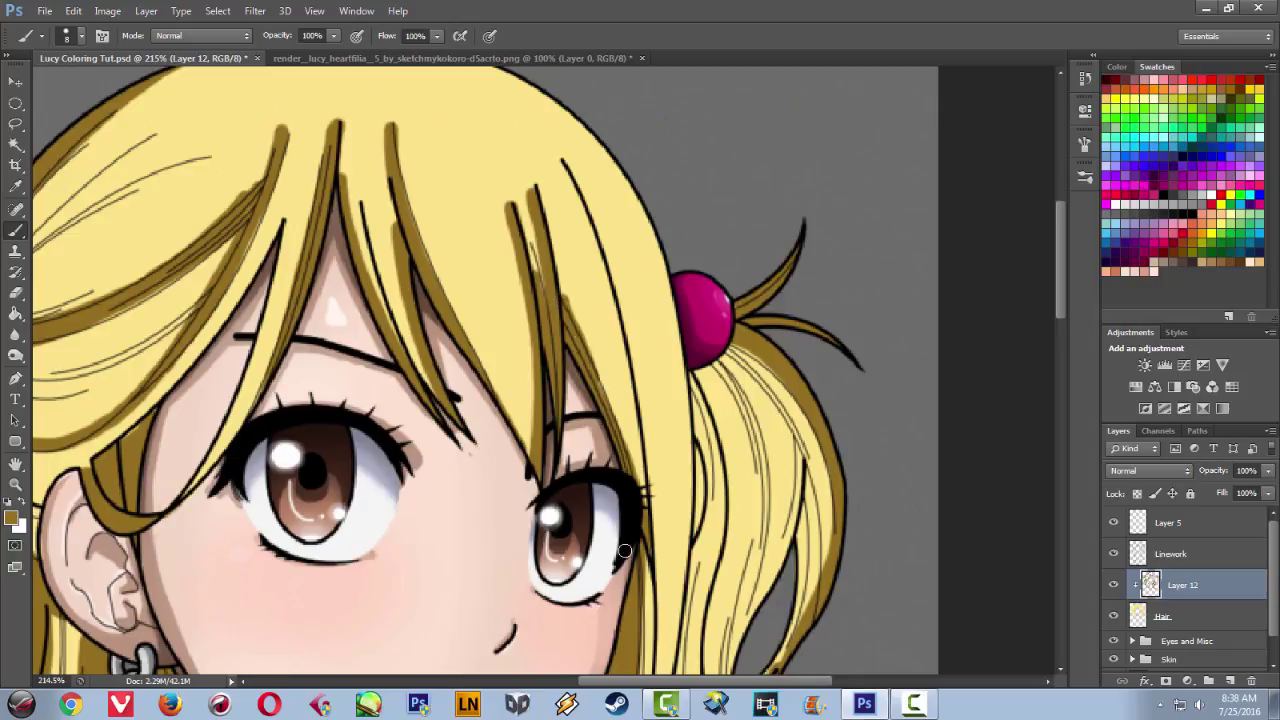
{"action": "key", "text": "ctrl+z"}
{"action": "left_click_drag", "start_coordinate": [558, 283], "coordinate": [639, 567]}
{"action": "key", "text": "ctrl+z"}
{"action": "left_click_drag", "start_coordinate": [563, 300], "coordinate": [618, 536]}
{"action": "left_click_drag", "start_coordinate": [564, 166], "coordinate": [627, 448]}
{"action": "mouse_move", "coordinate": [617, 314]}
{"action": "left_mouse_down"}
{"action": "mouse_move", "coordinate": [645, 510]}
{"action": "mouse_move", "coordinate": [592, 254]}
{"action": "left_mouse_up"}
- Shade the right pigtail's innermost strands beside the face, from just below the bead down to eye level
{"action": "left_click_drag", "start_coordinate": [560, 440], "coordinate": [505, 572]}
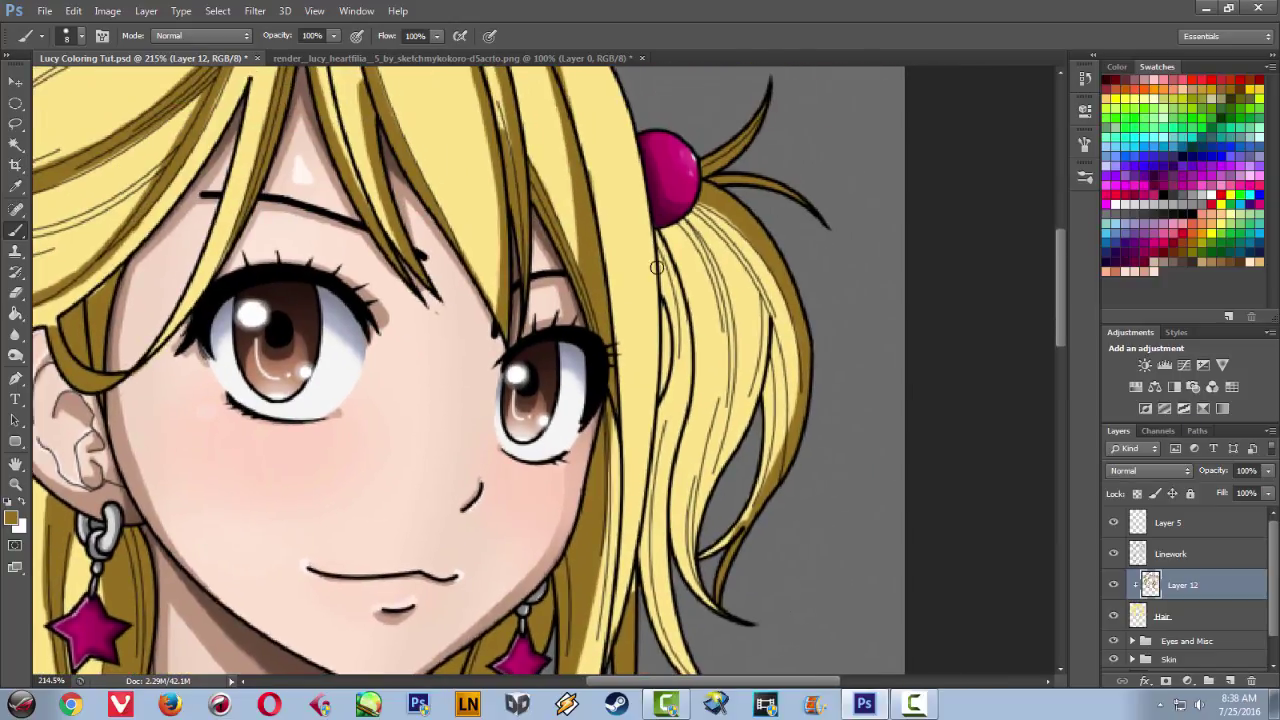
{"action": "left_click_drag", "start_coordinate": [658, 234], "coordinate": [667, 410]}
{"action": "key", "text": "ctrl+z"}
{"action": "left_click_drag", "start_coordinate": [658, 240], "coordinate": [664, 415]}
{"action": "key", "text": "ctrl+z"}
{"action": "left_click_drag", "start_coordinate": [659, 236], "coordinate": [668, 403]}
{"action": "key", "text": "ctrl+z"}
{"action": "left_click_drag", "start_coordinate": [657, 236], "coordinate": [660, 375]}
{"action": "key", "text": "ctrl+z"}
{"action": "key", "text": "ctrl+z"}
{"action": "key", "text": "ctrl+z"}
{"action": "key", "text": "ctrl+z"}
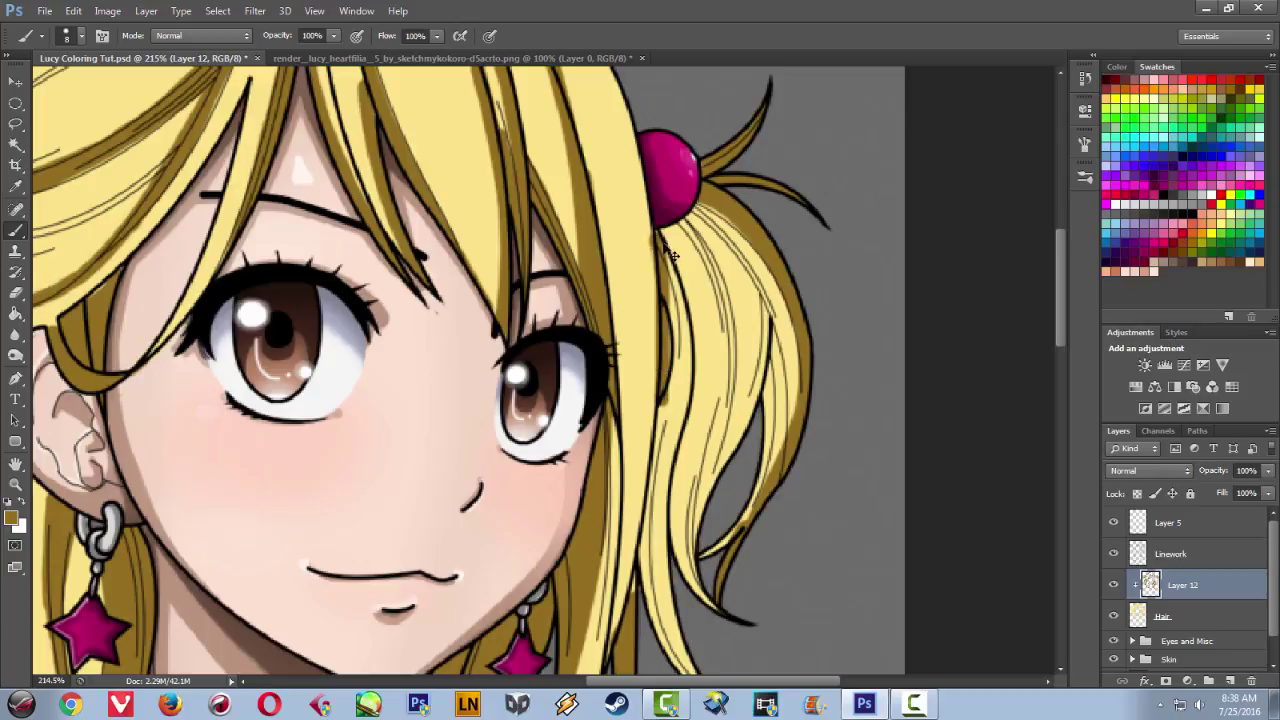
{"action": "key", "text": "ctrl+z"}
{"action": "left_click_drag", "start_coordinate": [676, 308], "coordinate": [679, 447]}
- Extend the shadow down the right pigtail's innermost lock along its inner side to the curled tip
{"action": "left_click_drag", "start_coordinate": [669, 364], "coordinate": [648, 297]}
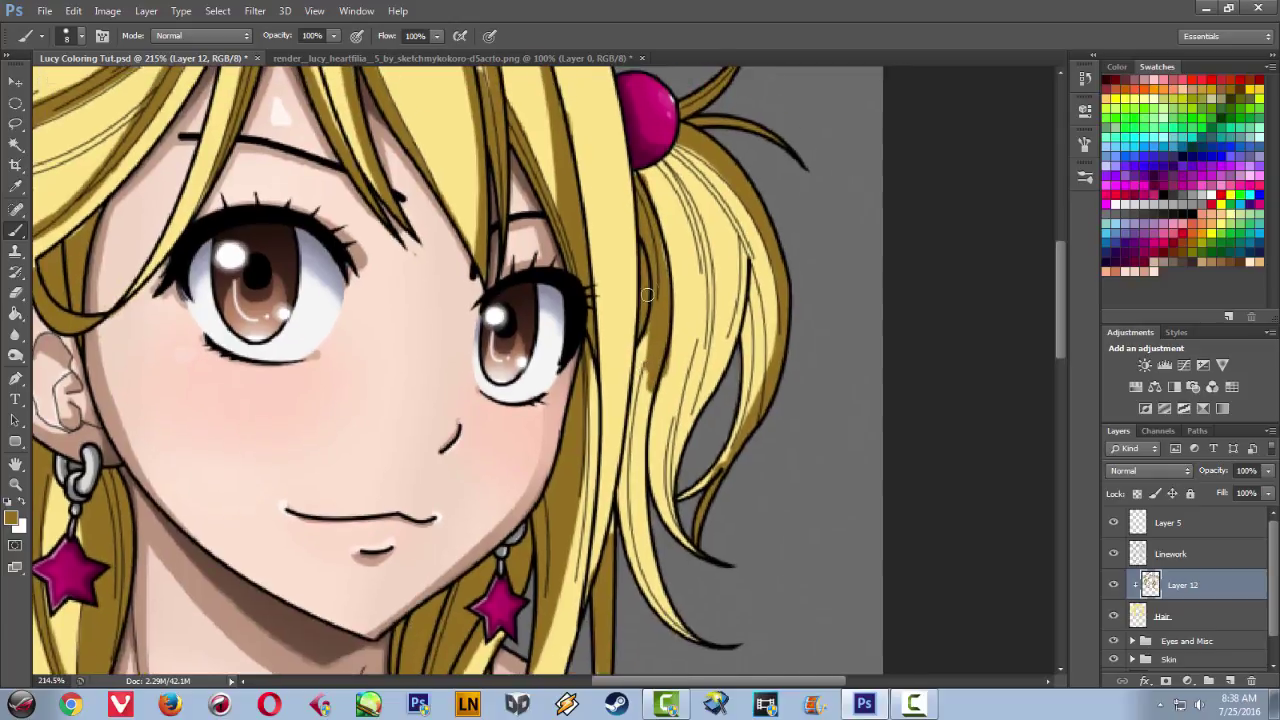
{"action": "left_click_drag", "start_coordinate": [644, 458], "coordinate": [645, 474]}
{"action": "left_click_drag", "start_coordinate": [654, 312], "coordinate": [640, 473]}
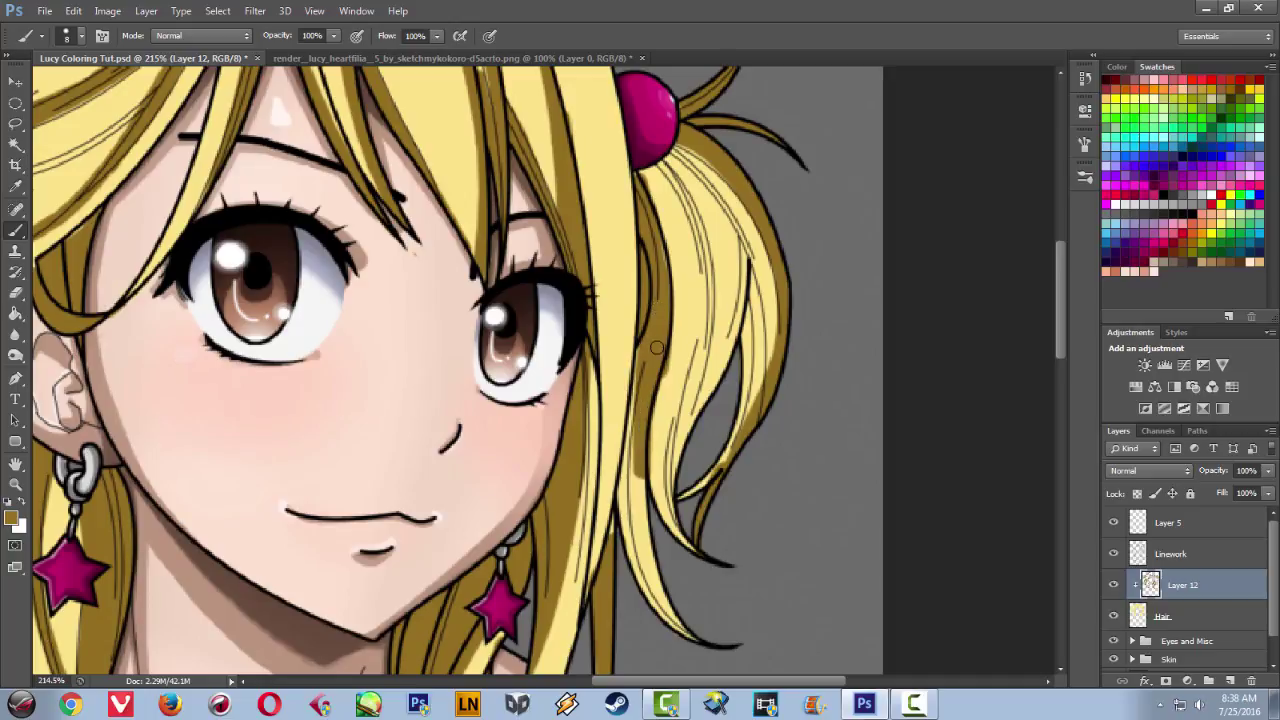
{"action": "mouse_move", "coordinate": [648, 386]}
{"action": "left_mouse_down"}
{"action": "mouse_move", "coordinate": [656, 538]}
{"action": "mouse_move", "coordinate": [643, 452]}
{"action": "mouse_move", "coordinate": [703, 628]}
{"action": "left_mouse_up"}
{"action": "left_click_drag", "start_coordinate": [636, 498], "coordinate": [718, 648]}
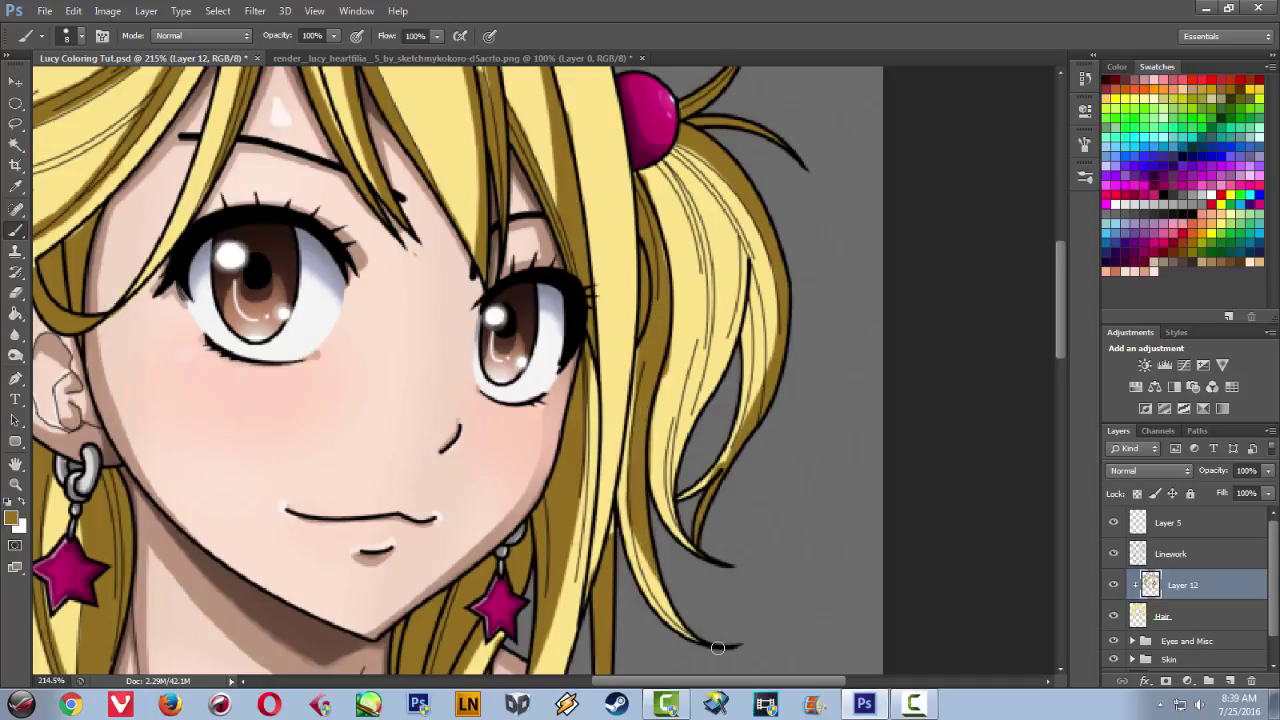
{"action": "left_click_drag", "start_coordinate": [641, 520], "coordinate": [661, 571]}
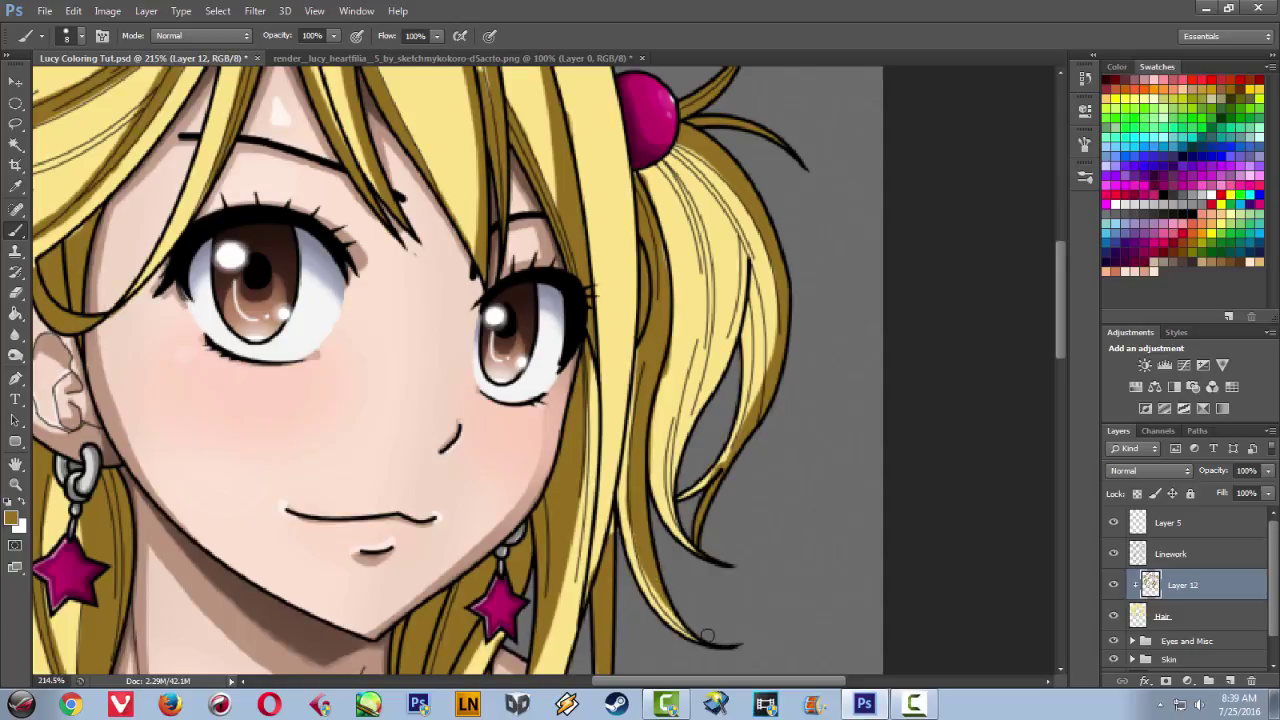
- Shade the inner edge of the right pigtail's middle lock down to its pointed tip
{"action": "left_click_drag", "start_coordinate": [659, 347], "coordinate": [692, 563]}
{"action": "left_click_drag", "start_coordinate": [660, 340], "coordinate": [709, 574]}
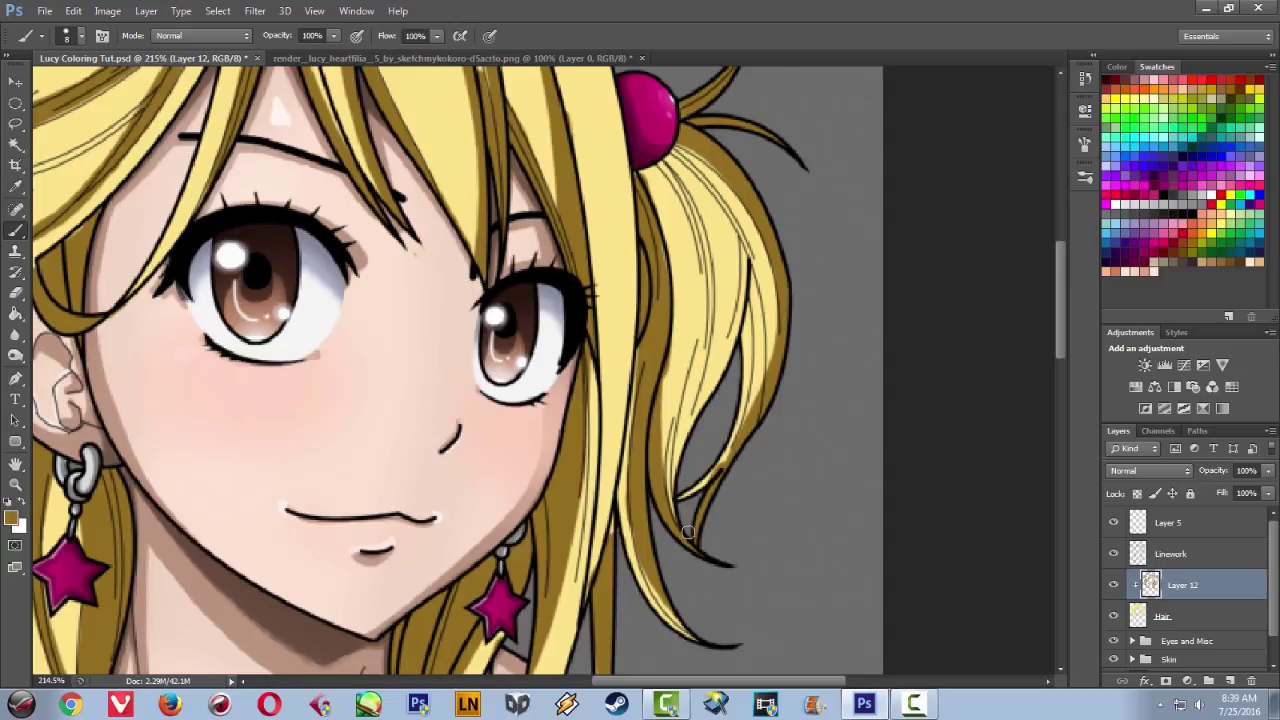
{"action": "left_click_drag", "start_coordinate": [660, 312], "coordinate": [668, 484]}
{"action": "left_click_drag", "start_coordinate": [656, 323], "coordinate": [652, 508]}
- Paint a long shadow through the center of the right pigtail's middle lock, from below the bead toward the tip
{"action": "left_click_drag", "start_coordinate": [633, 363], "coordinate": [676, 308]}
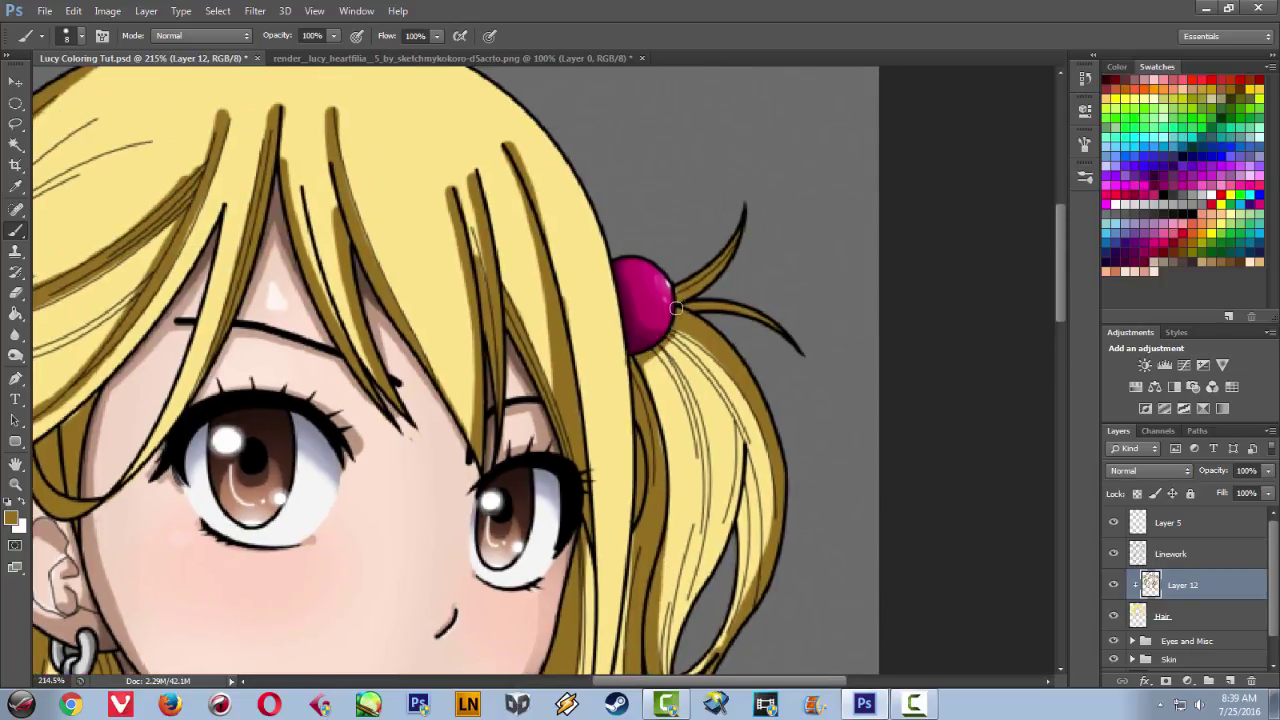
{"action": "left_click_drag", "start_coordinate": [710, 507], "coordinate": [675, 359]}
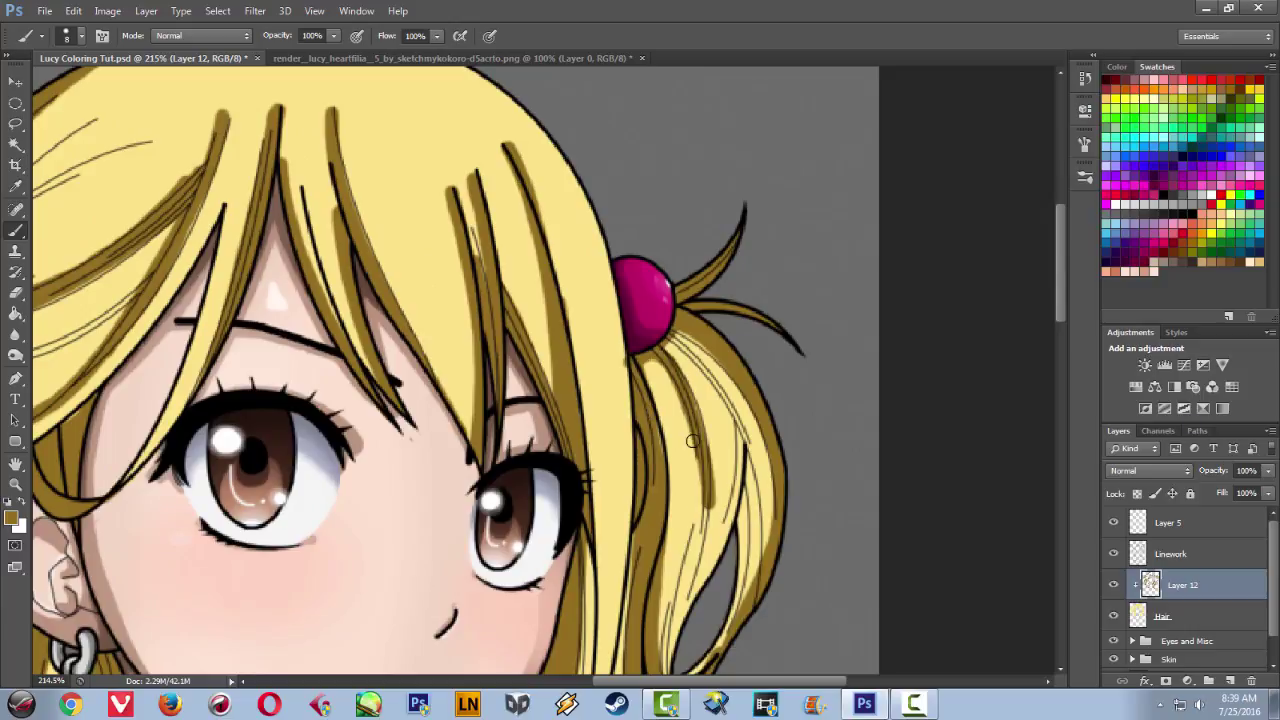
{"action": "key", "text": "ctrl+z"}
{"action": "left_click_drag", "start_coordinate": [700, 457], "coordinate": [674, 382]}
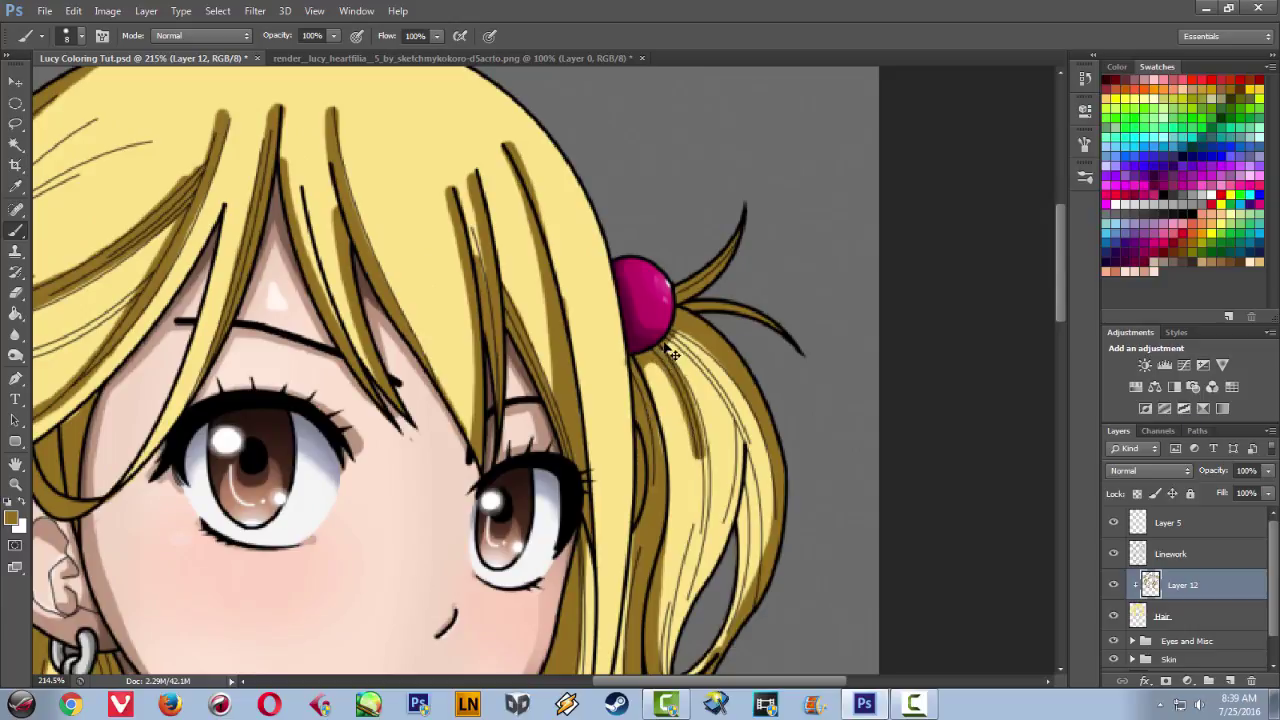
{"action": "key", "text": "ctrl+z"}
{"action": "key", "text": "ctrl+z"}
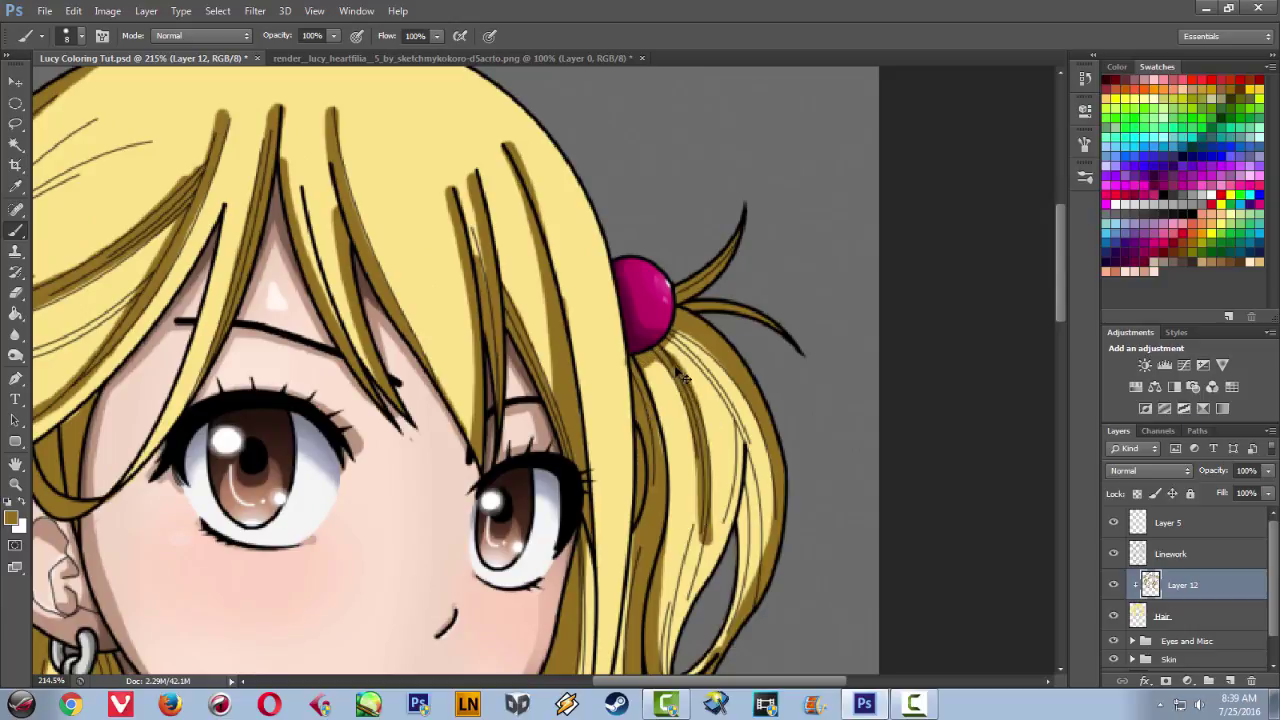
{"action": "key", "text": "ctrl+z"}
{"action": "left_click_drag", "start_coordinate": [672, 356], "coordinate": [697, 548]}
{"action": "left_click_drag", "start_coordinate": [665, 352], "coordinate": [702, 630]}
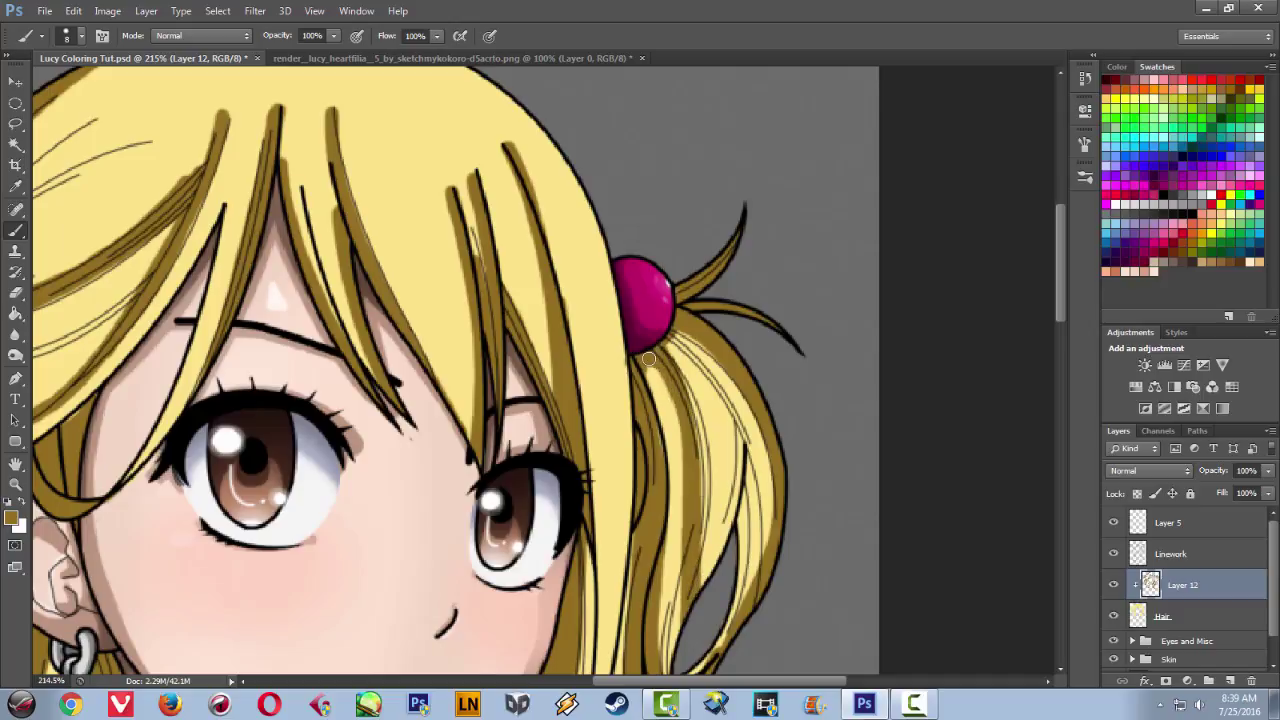
{"action": "mouse_move", "coordinate": [663, 352]}
{"action": "left_mouse_down"}
{"action": "mouse_move", "coordinate": [703, 462]}
{"action": "mouse_move", "coordinate": [716, 592]}
{"action": "left_mouse_up"}
- Shade along the right pigtail's upper strand lines where they fan out beneath the bead
{"action": "left_click_drag", "start_coordinate": [705, 518], "coordinate": [690, 356]}
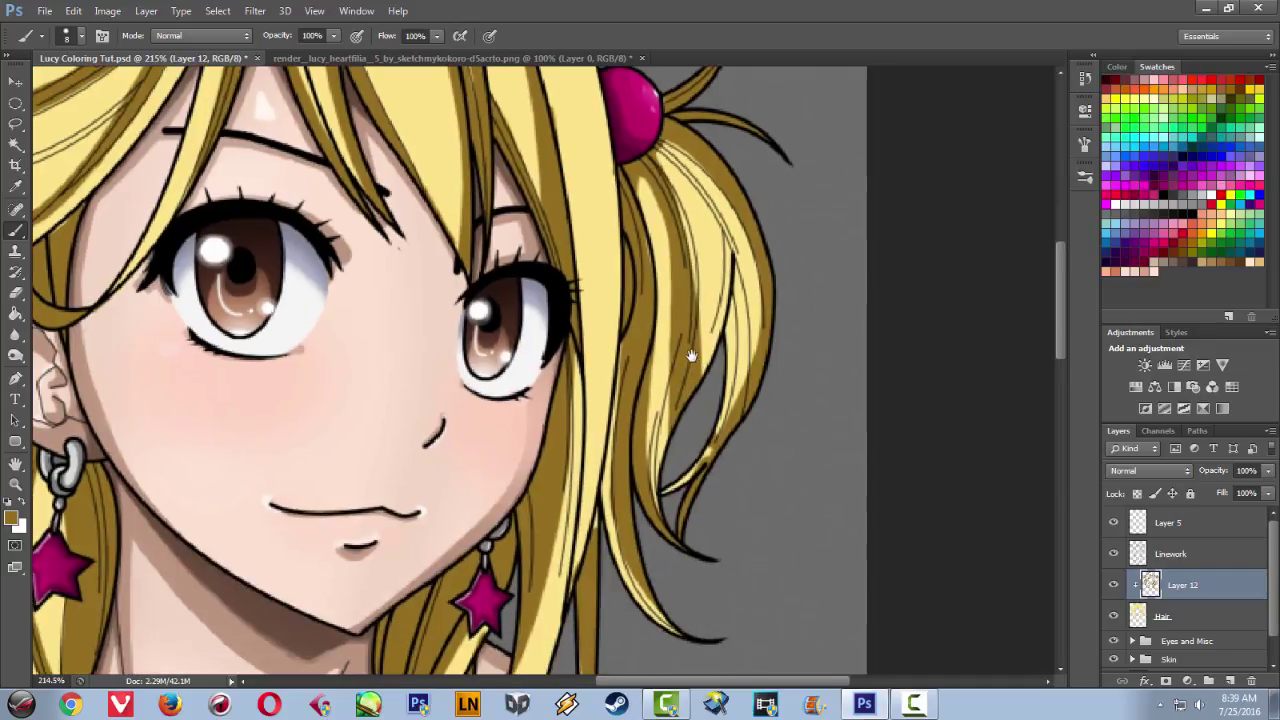
{"action": "mouse_move", "coordinate": [660, 144]}
{"action": "left_mouse_down"}
{"action": "mouse_move", "coordinate": [676, 379]}
{"action": "mouse_move", "coordinate": [660, 140]}
{"action": "mouse_move", "coordinate": [682, 244]}
{"action": "left_mouse_up"}
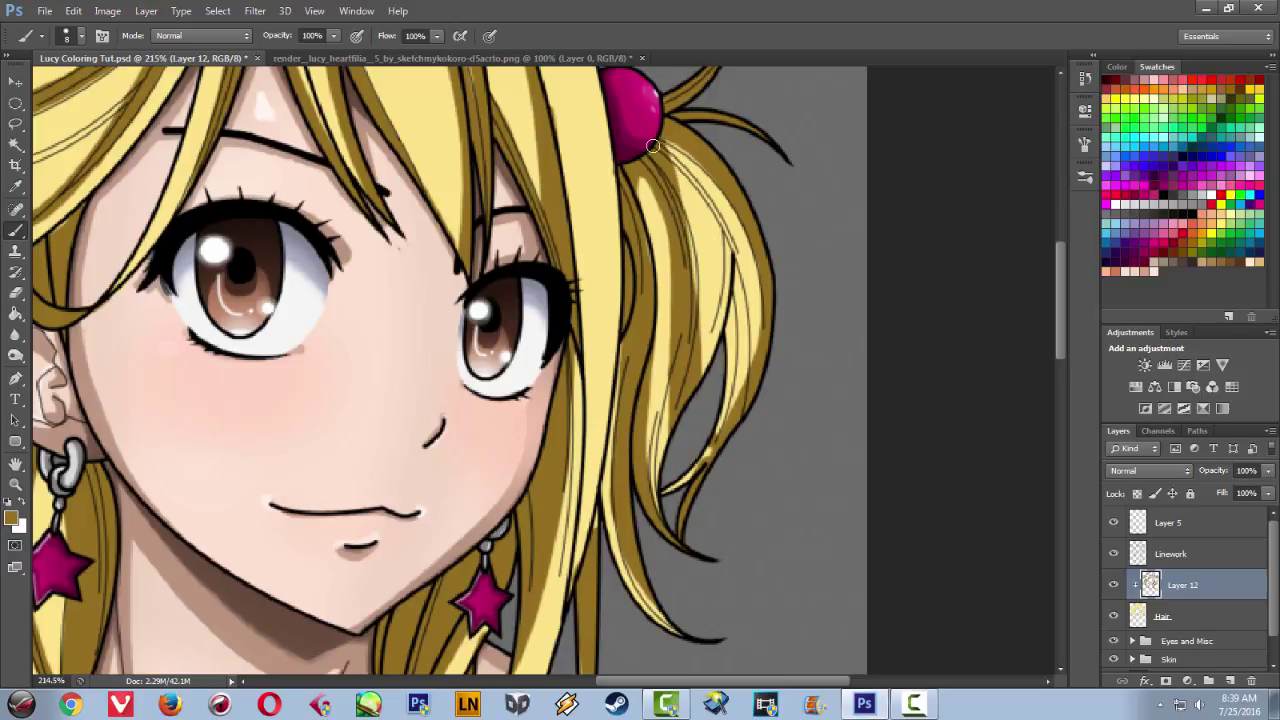
{"action": "left_click_drag", "start_coordinate": [674, 172], "coordinate": [698, 340]}
{"action": "left_click_drag", "start_coordinate": [655, 143], "coordinate": [700, 175]}
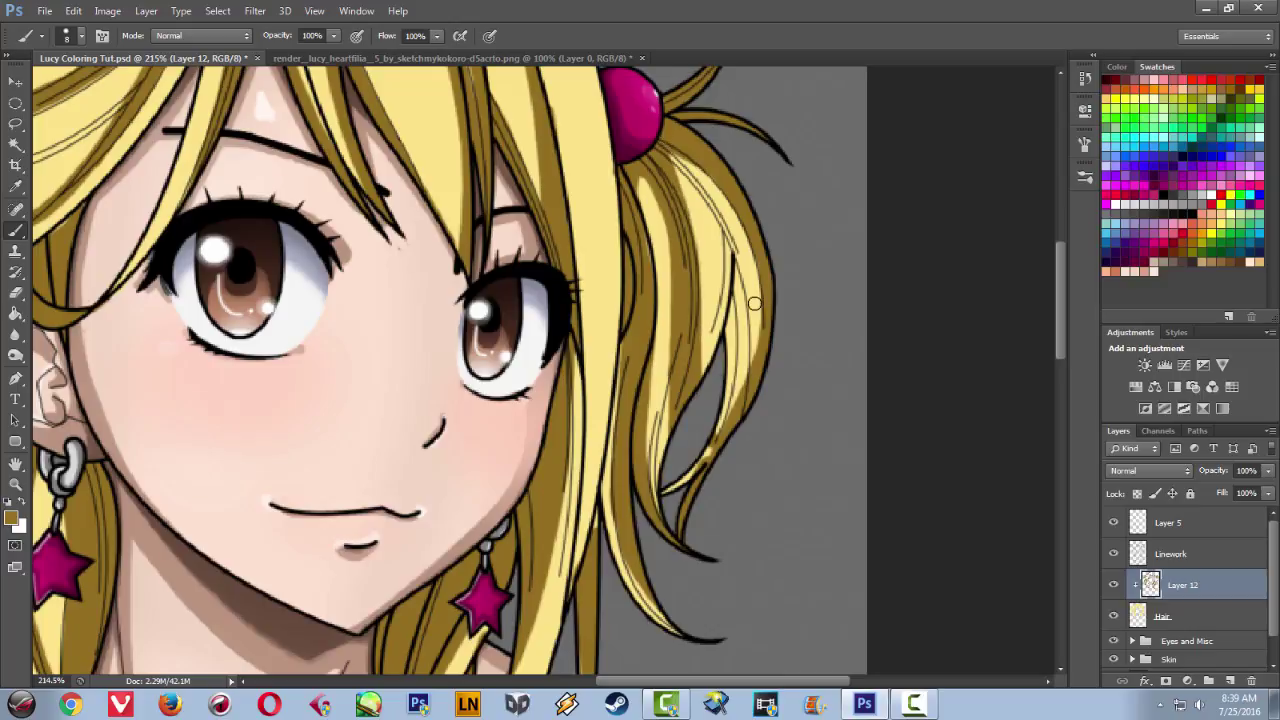
- Taper the blunt upper end of the leftmost bang's shadow with the eraser, reducing the eraser size to 12 px
{"action": "left_click_drag", "start_coordinate": [648, 395], "coordinate": [666, 495]}
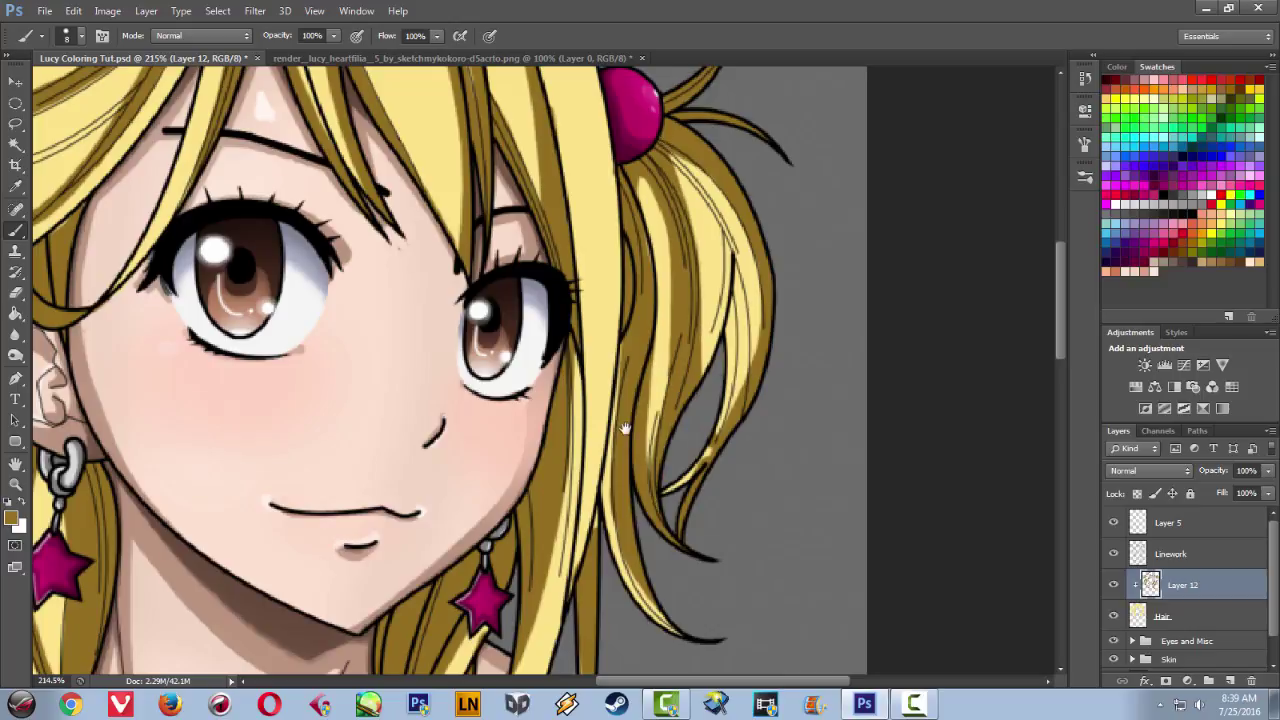
{"action": "left_click_drag", "start_coordinate": [558, 330], "coordinate": [657, 495]}
{"action": "left_click_drag", "start_coordinate": [494, 248], "coordinate": [614, 266]}
{"action": "mouse_move", "coordinate": [482, 297]}
{"action": "left_mouse_down"}
{"action": "mouse_move", "coordinate": [612, 285]}
{"action": "mouse_move", "coordinate": [696, 424]}
{"action": "left_mouse_up"}
{"action": "key", "text": "e"}
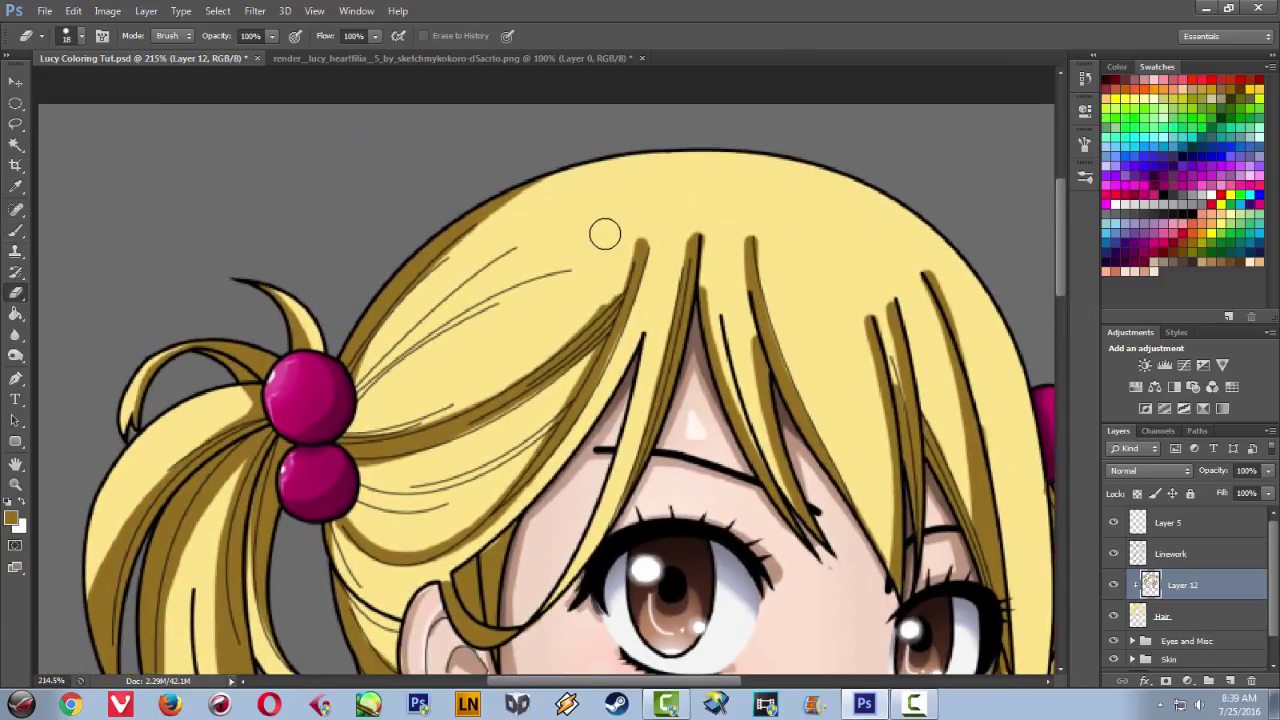
{"action": "left_click_drag", "start_coordinate": [603, 295], "coordinate": [567, 321]}
{"action": "mouse_move", "coordinate": [626, 232]}
{"action": "left_mouse_down"}
{"action": "mouse_move", "coordinate": [623, 255]}
{"action": "mouse_move", "coordinate": [657, 271]}
{"action": "left_mouse_up"}
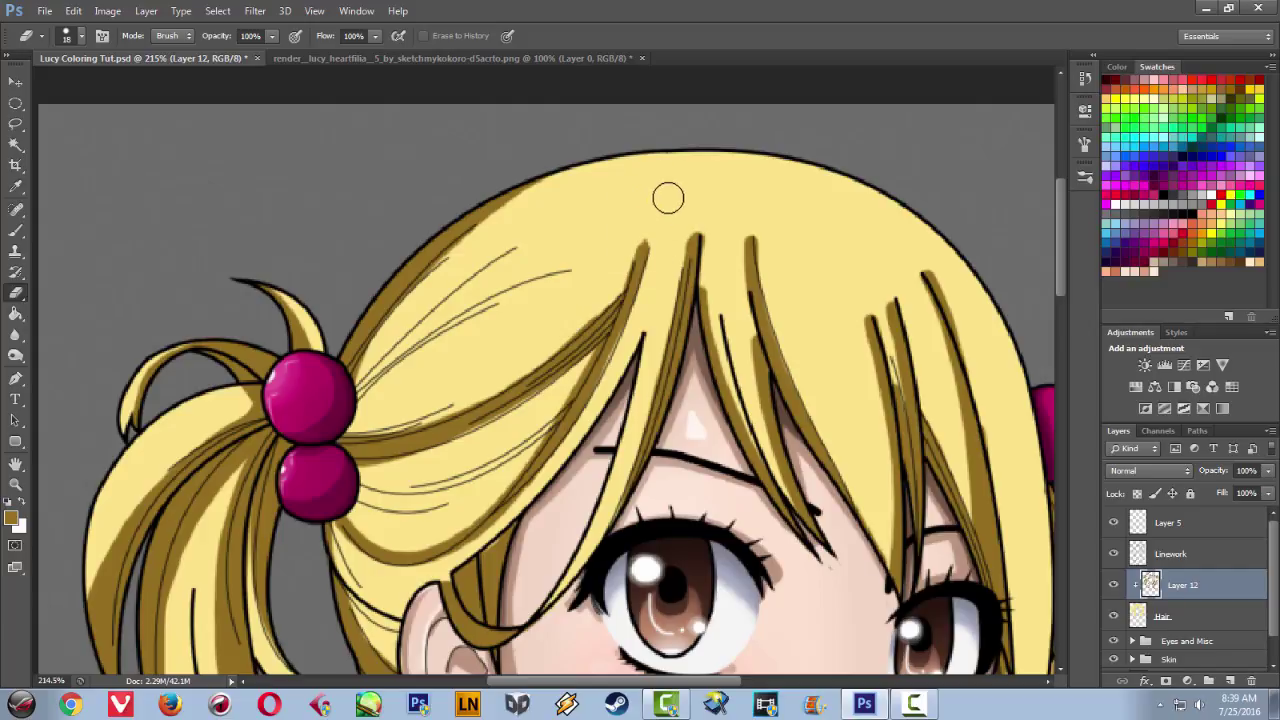
{"action": "left_click", "coordinate": [1085, 176]}
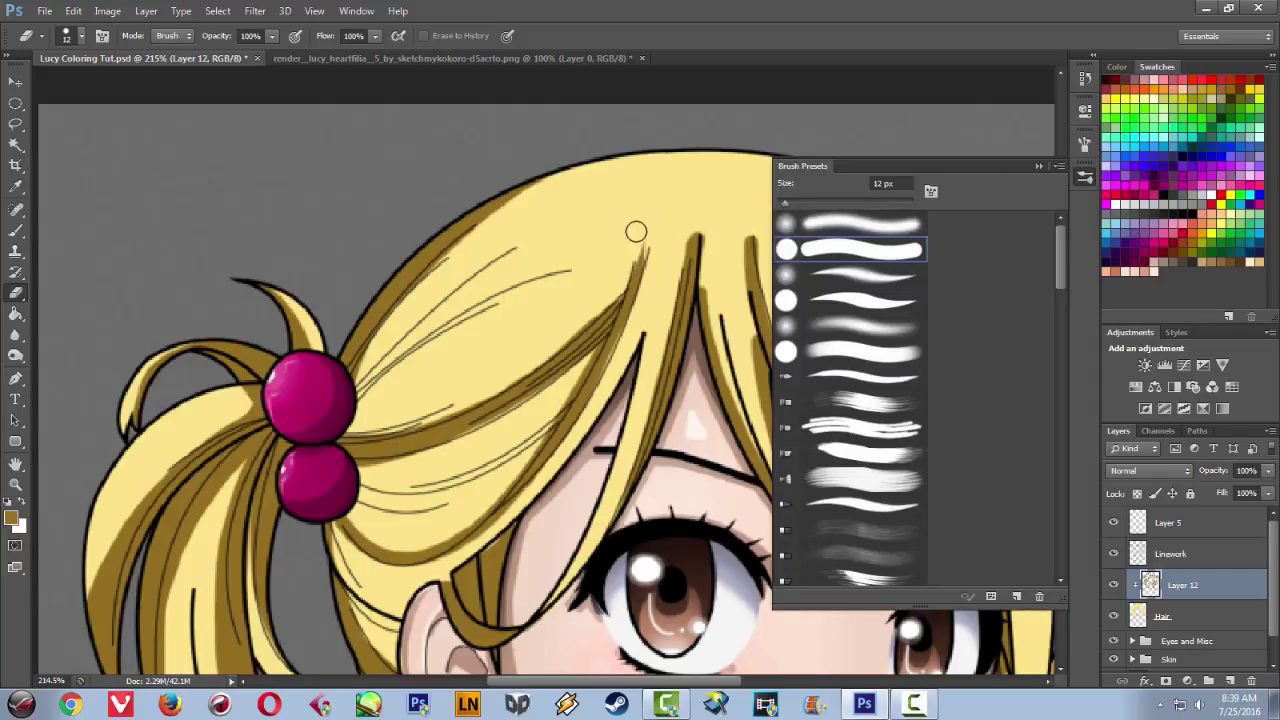
{"action": "left_click", "coordinate": [1038, 165]}
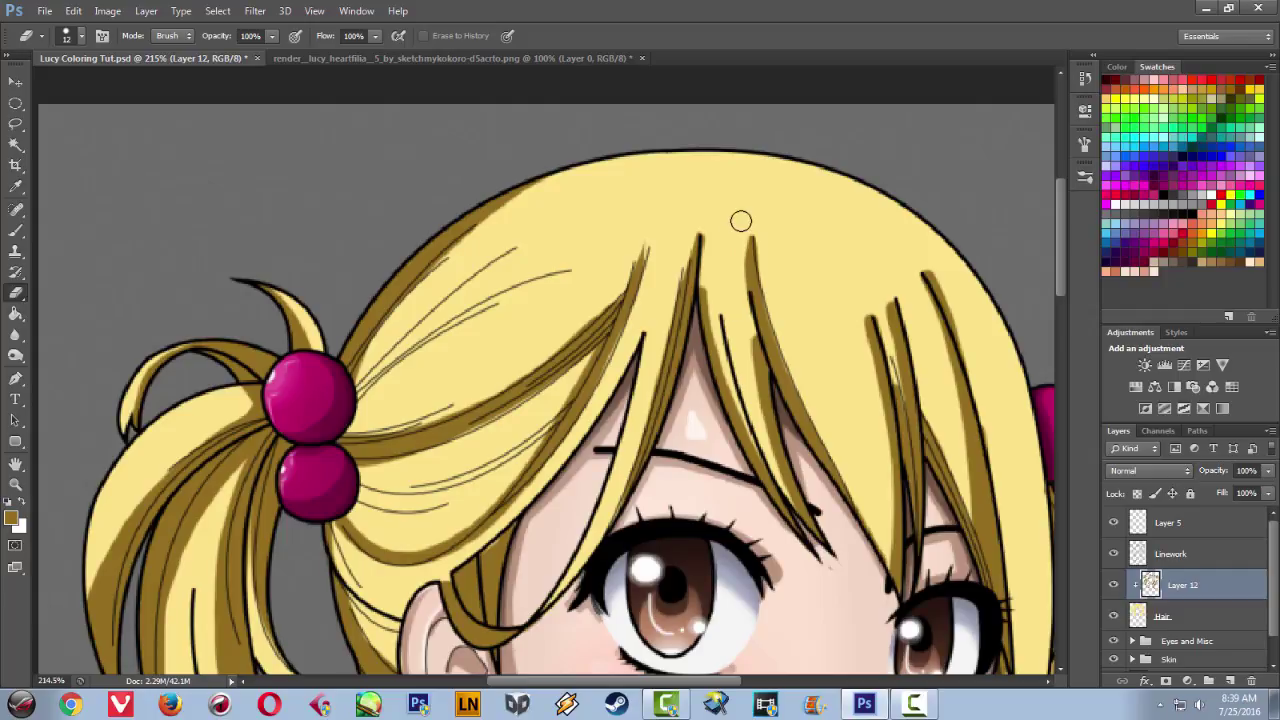
- Trim the upper ends of the shadow strokes on the central and right bangs into thinner points
{"action": "left_click_drag", "start_coordinate": [718, 370], "coordinate": [490, 340]}
{"action": "left_click_drag", "start_coordinate": [781, 270], "coordinate": [668, 376]}
{"action": "left_click_drag", "start_coordinate": [588, 332], "coordinate": [626, 407]}
{"action": "left_click_drag", "start_coordinate": [599, 363], "coordinate": [619, 381]}
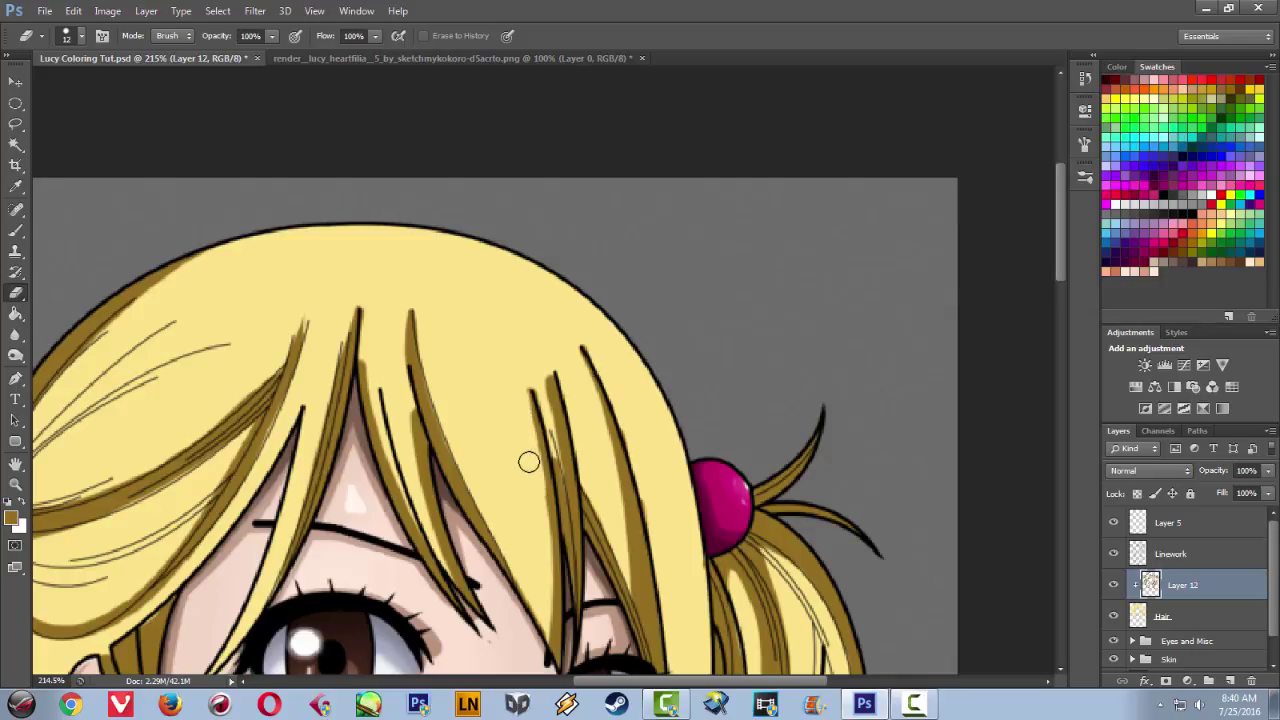
- Examine the hair shading from the bangs down to the chest-length ends and across the right pigtail
{"action": "left_click_drag", "start_coordinate": [479, 492], "coordinate": [560, 300]}
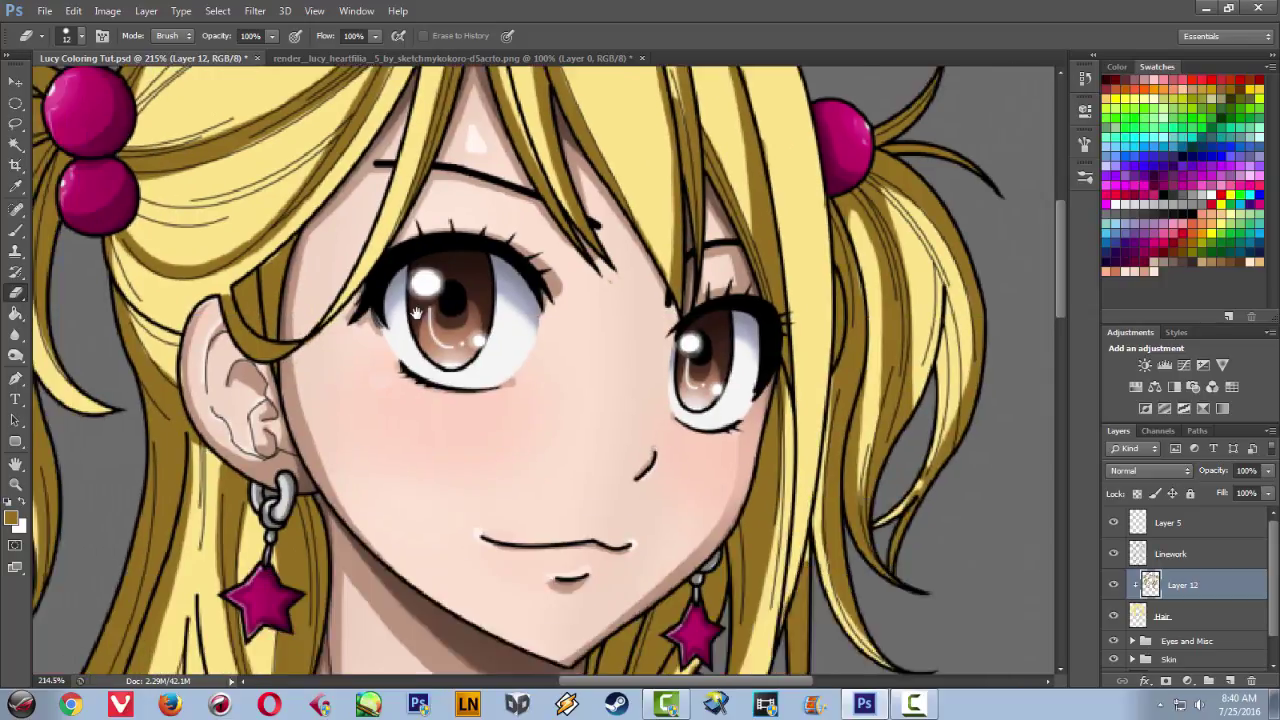
{"action": "left_click_drag", "start_coordinate": [470, 378], "coordinate": [580, 394]}
{"action": "left_click_drag", "start_coordinate": [537, 460], "coordinate": [428, 243]}
{"action": "scroll", "coordinate": [427, 243], "scroll_direction": "down", "scroll_amount": 5}
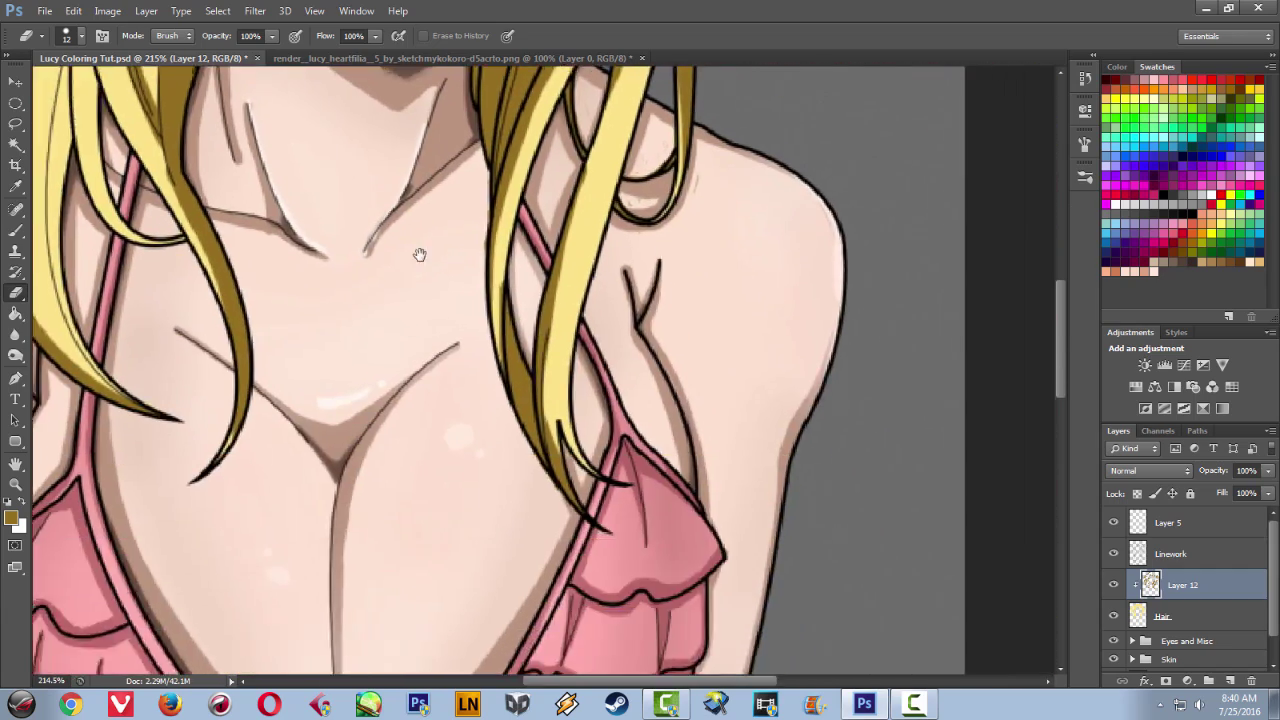
{"action": "scroll", "coordinate": [423, 251], "scroll_direction": "up", "scroll_amount": 12}
{"action": "left_click_drag", "start_coordinate": [425, 317], "coordinate": [379, 263]}
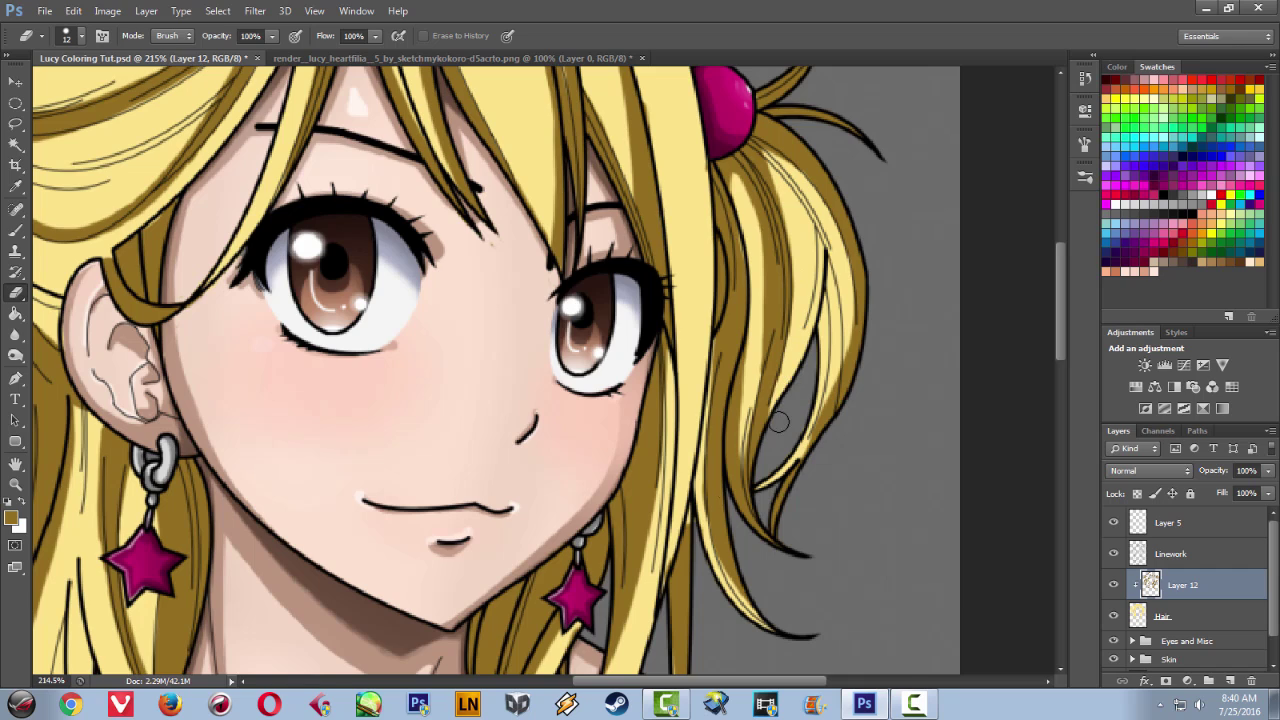
{"action": "mouse_move", "coordinate": [713, 427]}
{"action": "left_mouse_down"}
{"action": "mouse_move", "coordinate": [786, 217]}
{"action": "mouse_move", "coordinate": [731, 514]}
{"action": "mouse_move", "coordinate": [720, 503]}
{"action": "mouse_move", "coordinate": [743, 250]}
{"action": "mouse_move", "coordinate": [655, 695]}
{"action": "left_mouse_up"}
{"action": "mouse_move", "coordinate": [696, 342]}
{"action": "left_mouse_down"}
{"action": "mouse_move", "coordinate": [691, 326]}
{"action": "mouse_move", "coordinate": [726, 294]}
{"action": "left_mouse_up"}
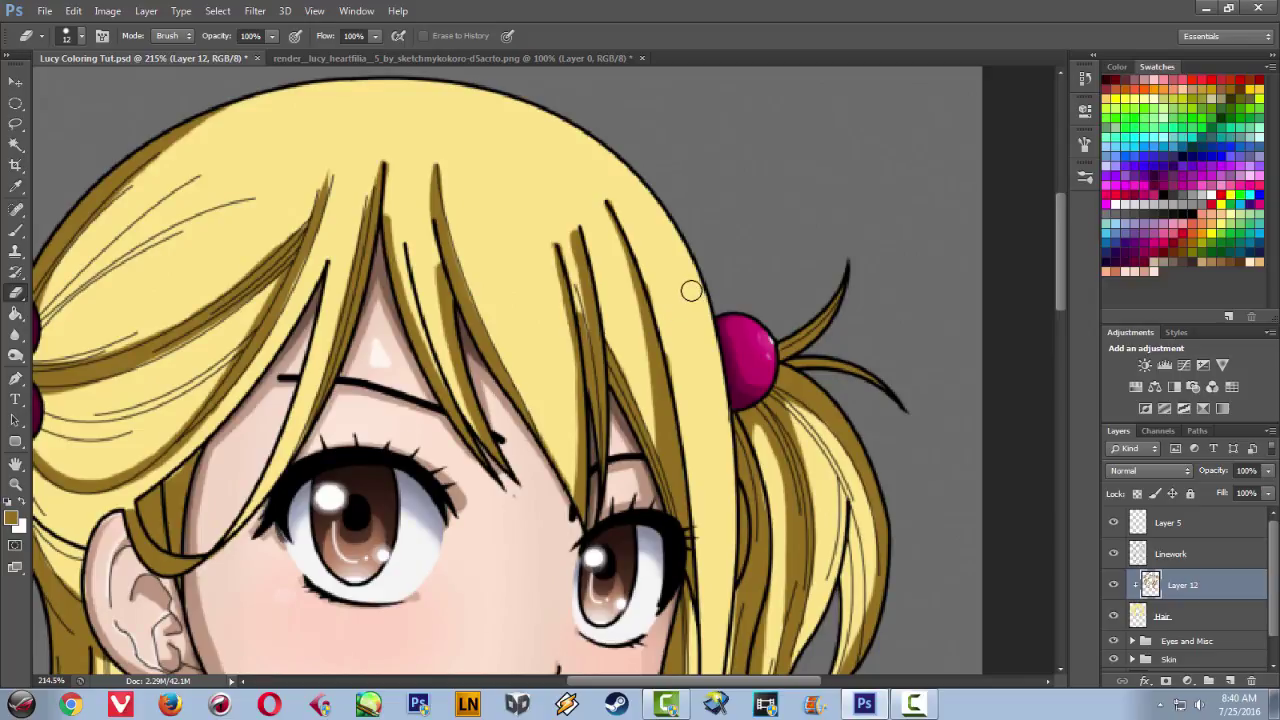
- Paint a golden-brown shadow along the head's right outline, from above the bead down past it
{"action": "key", "text": "b"}
{"action": "mouse_move", "coordinate": [665, 213]}
{"action": "left_mouse_down"}
{"action": "mouse_move", "coordinate": [713, 407]}
{"action": "mouse_move", "coordinate": [711, 456]}
{"action": "left_mouse_up"}
{"action": "key", "text": "ctrl+z"}
{"action": "left_click_drag", "start_coordinate": [688, 255], "coordinate": [711, 570]}
{"action": "key", "text": "ctrl+z"}
{"action": "mouse_move", "coordinate": [688, 255]}
{"action": "left_mouse_down"}
{"action": "mouse_move", "coordinate": [731, 502]}
{"action": "mouse_move", "coordinate": [711, 580]}
{"action": "left_mouse_up"}
- Extend the shadow down the outer edge of the long side lock beneath the right bead
{"action": "mouse_move", "coordinate": [733, 458]}
{"action": "left_mouse_down"}
{"action": "mouse_move", "coordinate": [712, 401]}
{"action": "mouse_move", "coordinate": [726, 478]}
{"action": "left_mouse_up"}
{"action": "key", "text": "ctrl+z"}
{"action": "left_click_drag", "start_coordinate": [725, 388], "coordinate": [692, 640]}
{"action": "key", "text": "ctrl+z"}
{"action": "left_click_drag", "start_coordinate": [727, 388], "coordinate": [691, 655]}
{"action": "left_click_drag", "start_coordinate": [730, 487], "coordinate": [733, 326]}
{"action": "left_click_drag", "start_coordinate": [704, 464], "coordinate": [700, 522]}
- Repaint the side lock's shadow just below the right bead, following the lock's outer edge
{"action": "scroll", "coordinate": [693, 567], "scroll_direction": "up", "scroll_amount": 5}
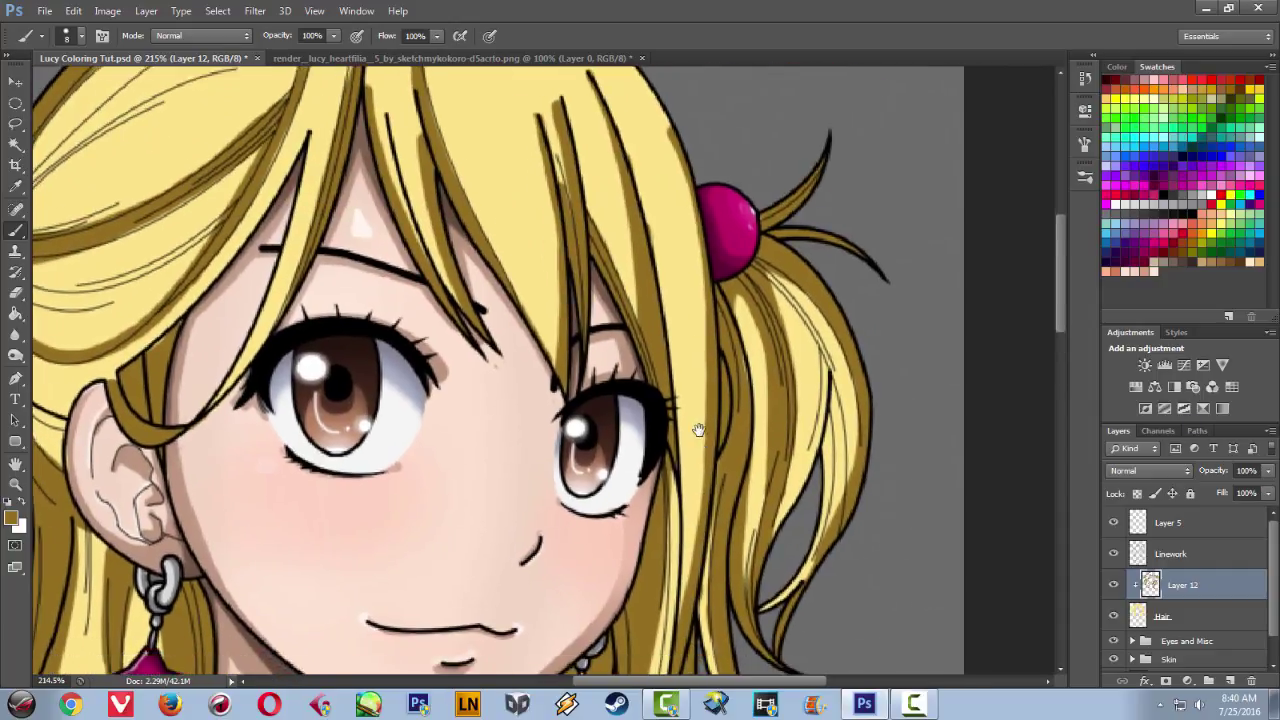
{"action": "mouse_move", "coordinate": [711, 536]}
{"action": "left_mouse_down"}
{"action": "mouse_move", "coordinate": [734, 389]}
{"action": "mouse_move", "coordinate": [694, 414]}
{"action": "mouse_move", "coordinate": [695, 461]}
{"action": "left_mouse_up"}
{"action": "left_click_drag", "start_coordinate": [711, 288], "coordinate": [697, 540]}
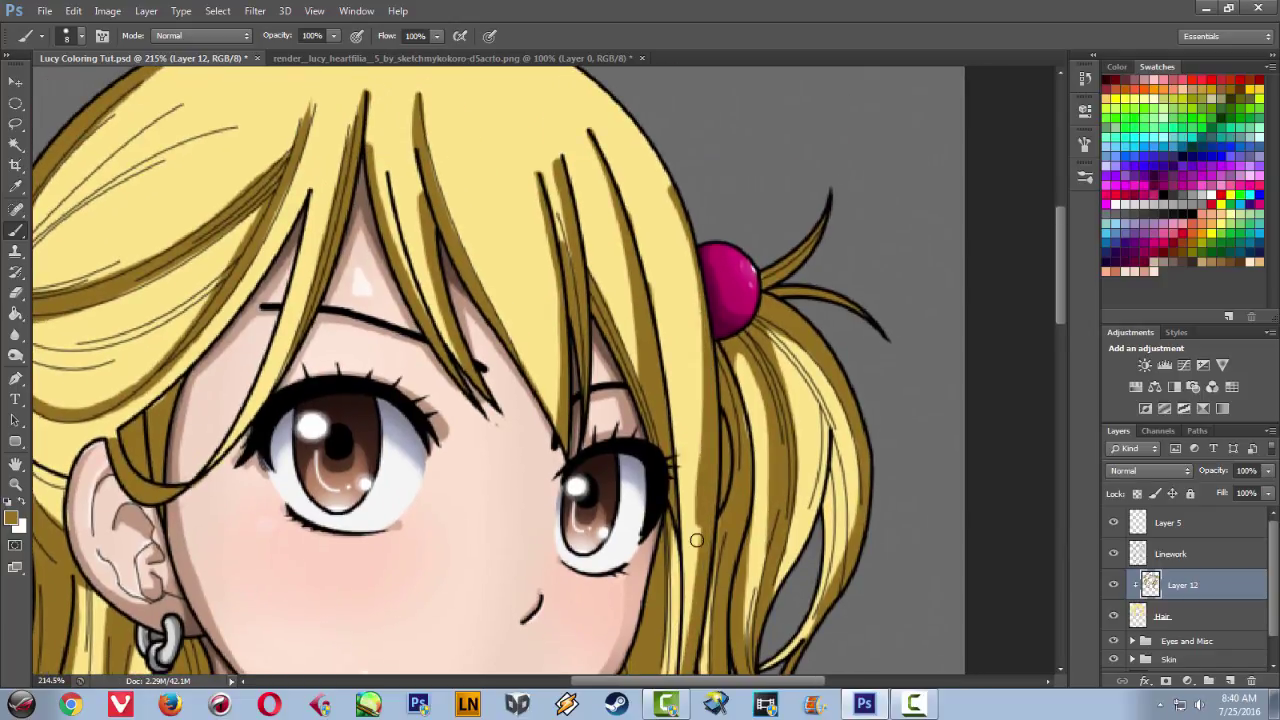
{"action": "key", "text": "ctrl+z"}
{"action": "mouse_move", "coordinate": [710, 285]}
{"action": "left_mouse_down"}
{"action": "mouse_move", "coordinate": [730, 491]}
{"action": "mouse_move", "coordinate": [726, 478]}
{"action": "left_mouse_up"}
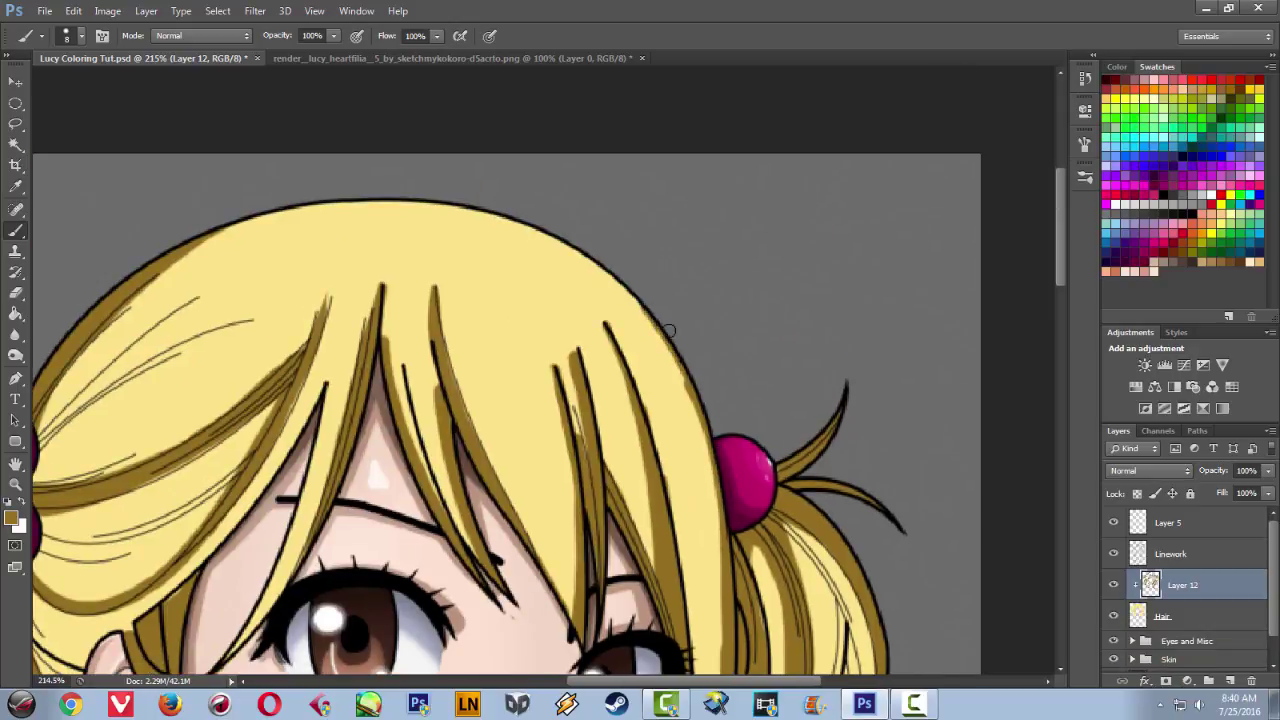
- Thin the shadow's inner edge with the eraser along the side lock from the head outline to beside the right eye
{"action": "key", "text": "e"}
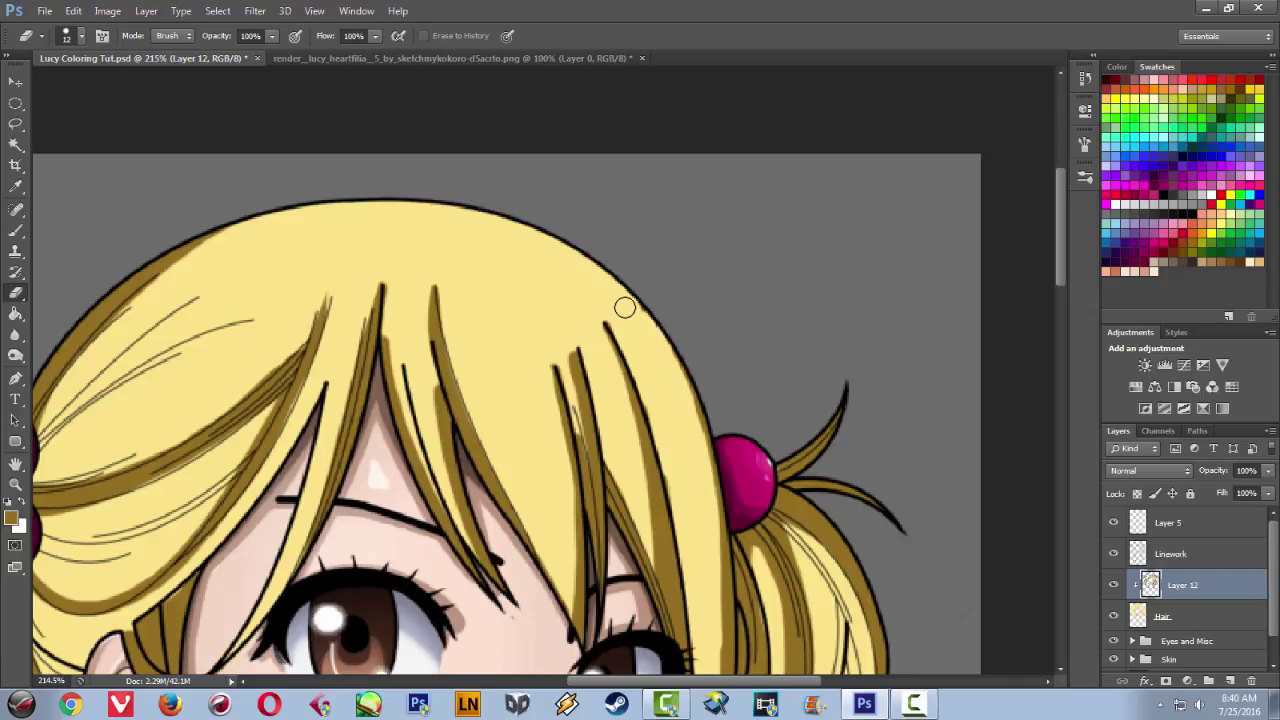
{"action": "scroll", "coordinate": [623, 316], "scroll_direction": "down", "scroll_amount": 4}
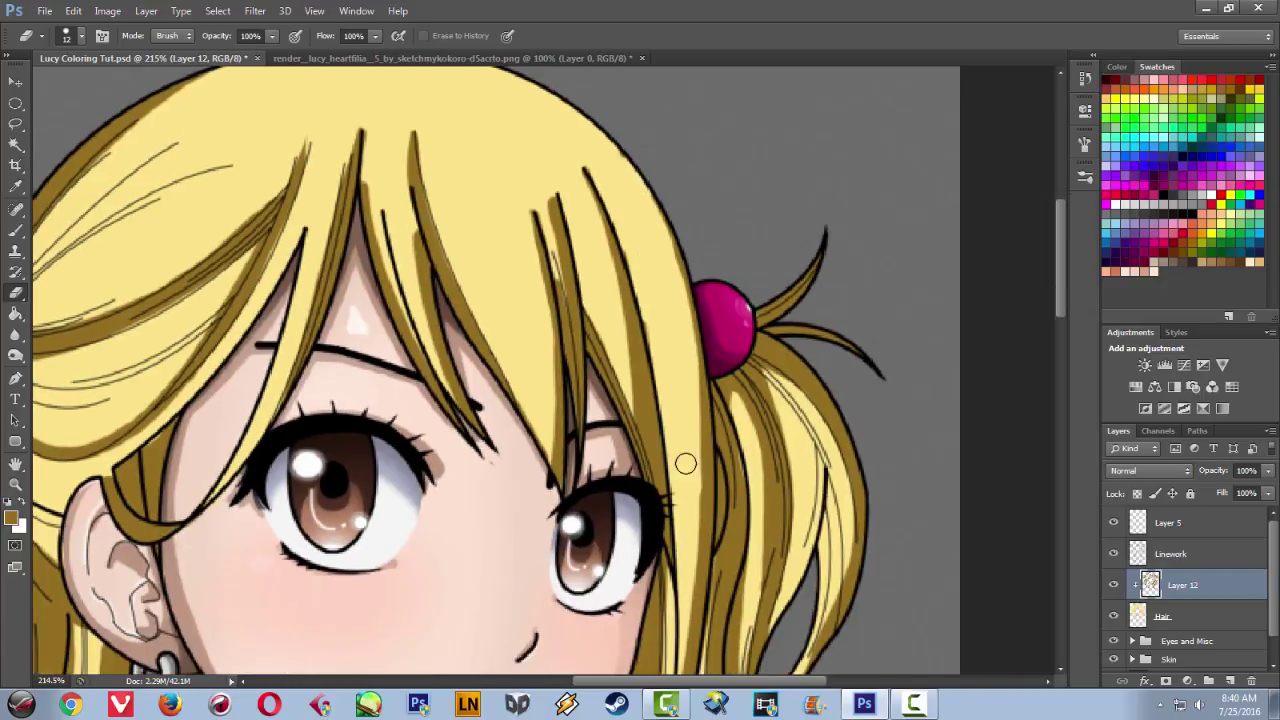
{"action": "left_click_drag", "start_coordinate": [669, 381], "coordinate": [680, 329]}
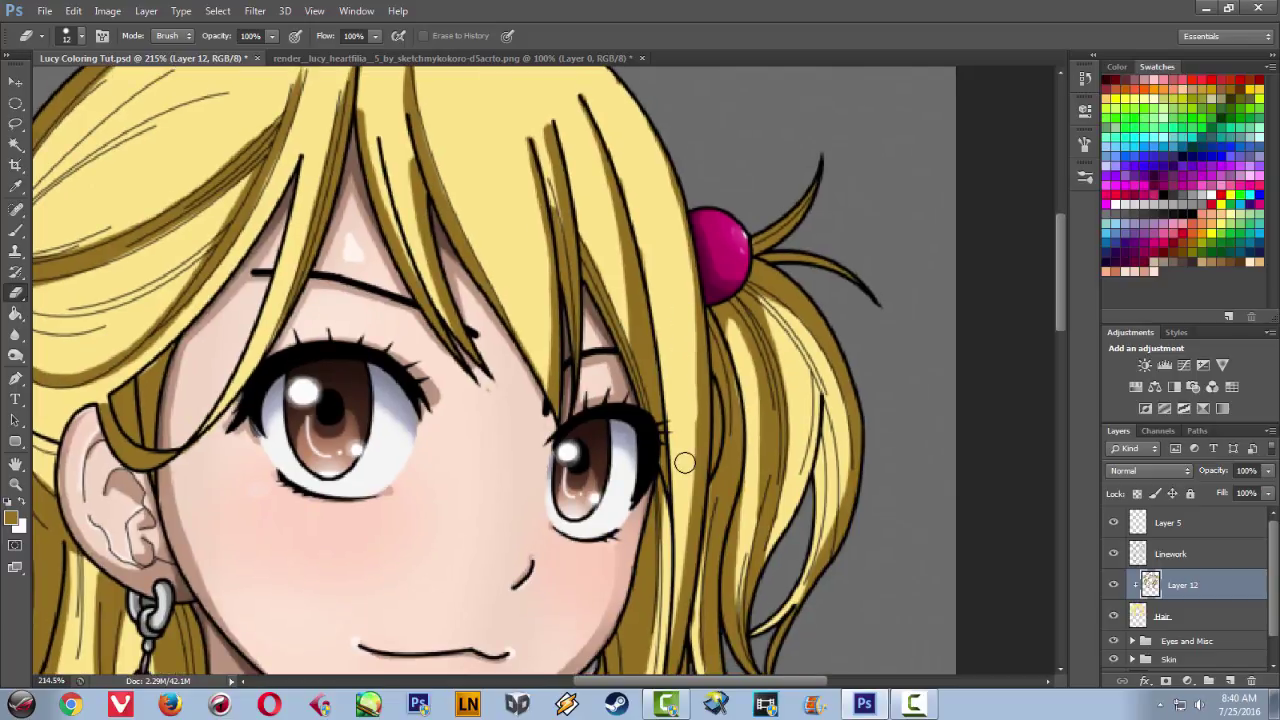
{"action": "mouse_move", "coordinate": [675, 444]}
{"action": "left_mouse_down"}
{"action": "mouse_move", "coordinate": [670, 300]}
{"action": "mouse_move", "coordinate": [699, 286]}
{"action": "left_mouse_up"}
{"action": "left_click_drag", "start_coordinate": [707, 340], "coordinate": [692, 431]}
{"action": "left_click_drag", "start_coordinate": [709, 353], "coordinate": [702, 435]}
{"action": "key", "text": "ctrl+z"}
{"action": "left_click_drag", "start_coordinate": [710, 346], "coordinate": [688, 457]}
{"action": "left_click_drag", "start_coordinate": [709, 390], "coordinate": [683, 510]}
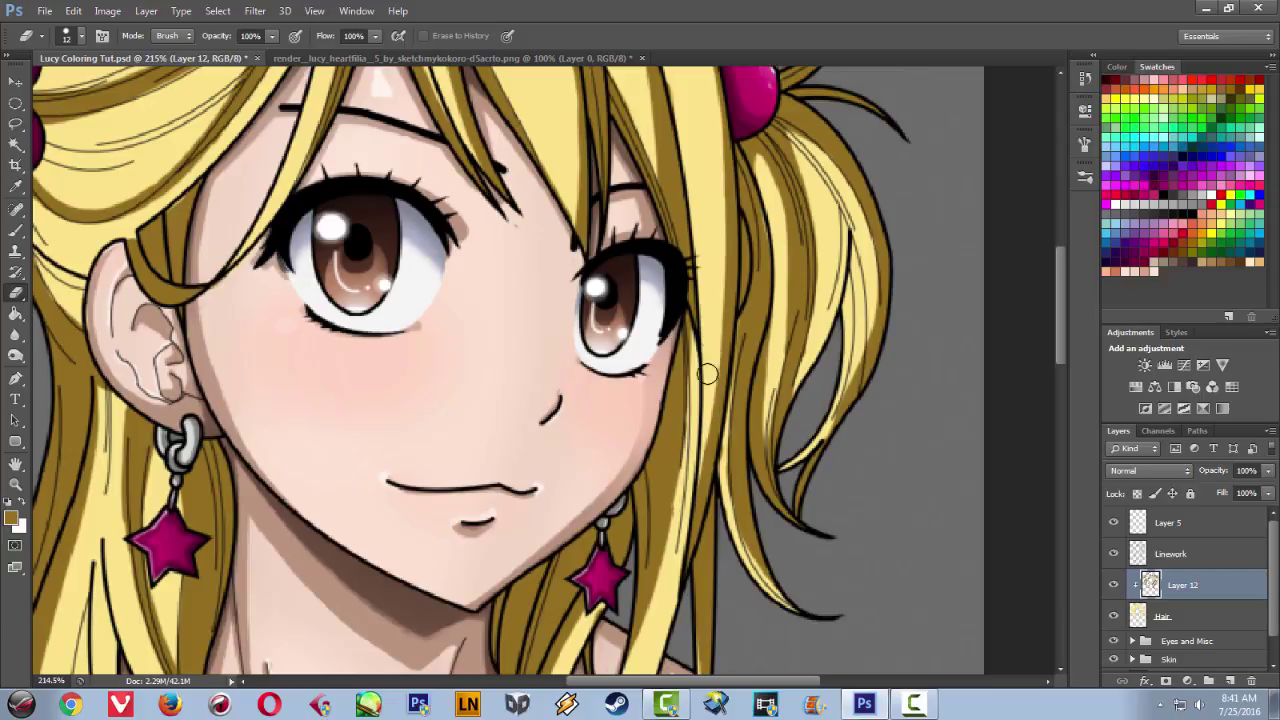
- Erase the inner edge of the shadow on the lower side lock, from beside the cheek toward the shoulder
{"action": "left_click_drag", "start_coordinate": [689, 416], "coordinate": [713, 286]}
{"action": "left_click_drag", "start_coordinate": [698, 386], "coordinate": [650, 586]}
{"action": "key", "text": "ctrl+z"}
{"action": "left_click_drag", "start_coordinate": [713, 322], "coordinate": [652, 562]}
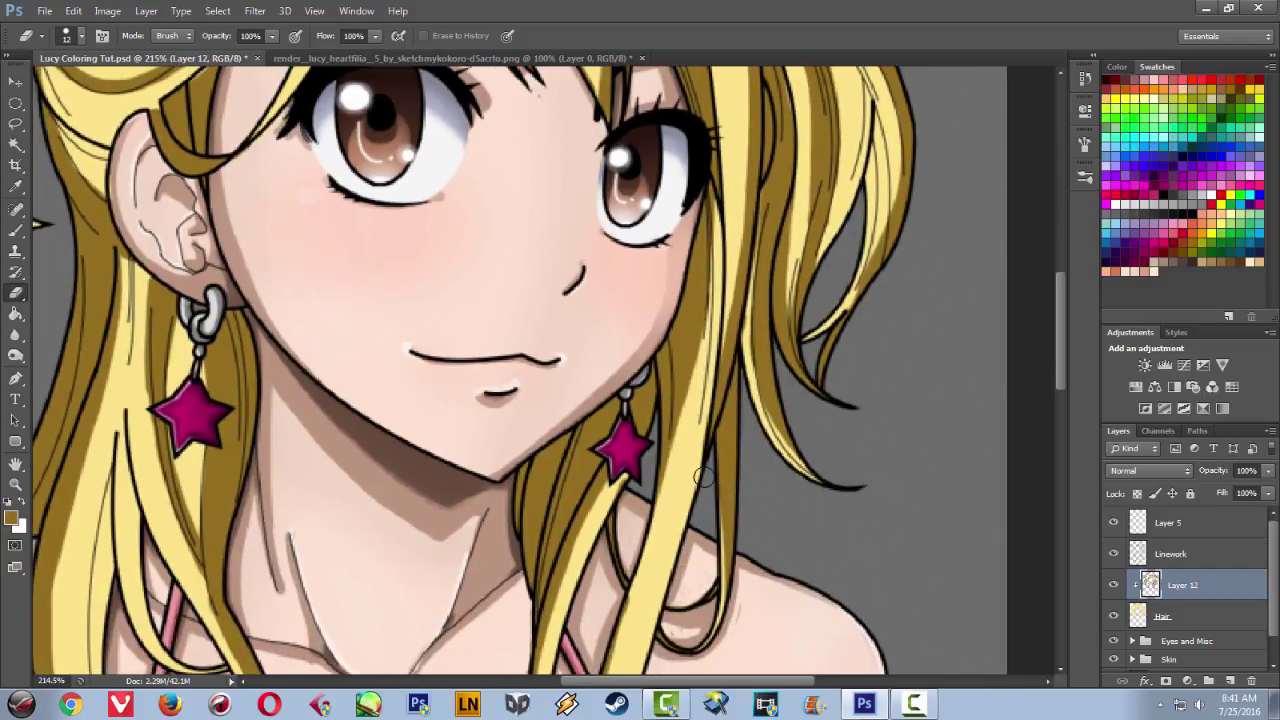
- Add a new layer above the hair shadow layer and clip it to the Hair layer
{"action": "left_click_drag", "start_coordinate": [659, 516], "coordinate": [668, 357]}
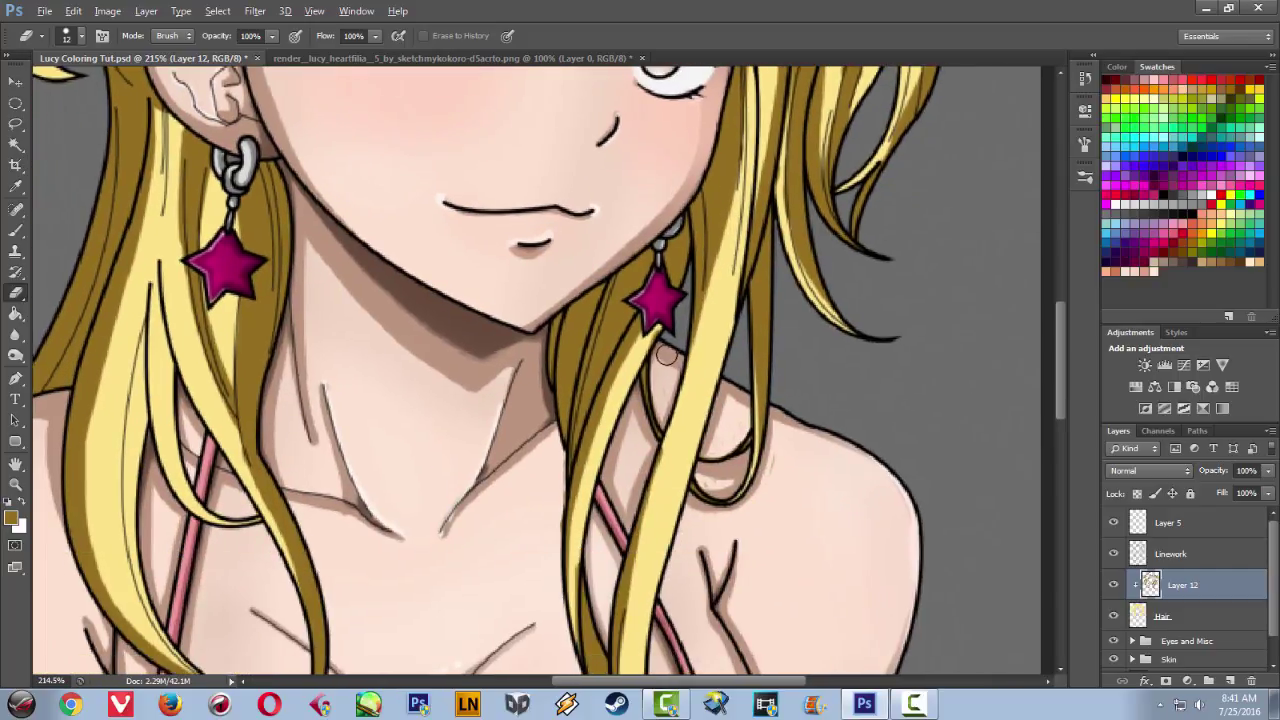
{"action": "scroll", "coordinate": [666, 357], "scroll_direction": "down", "scroll_amount": 10}
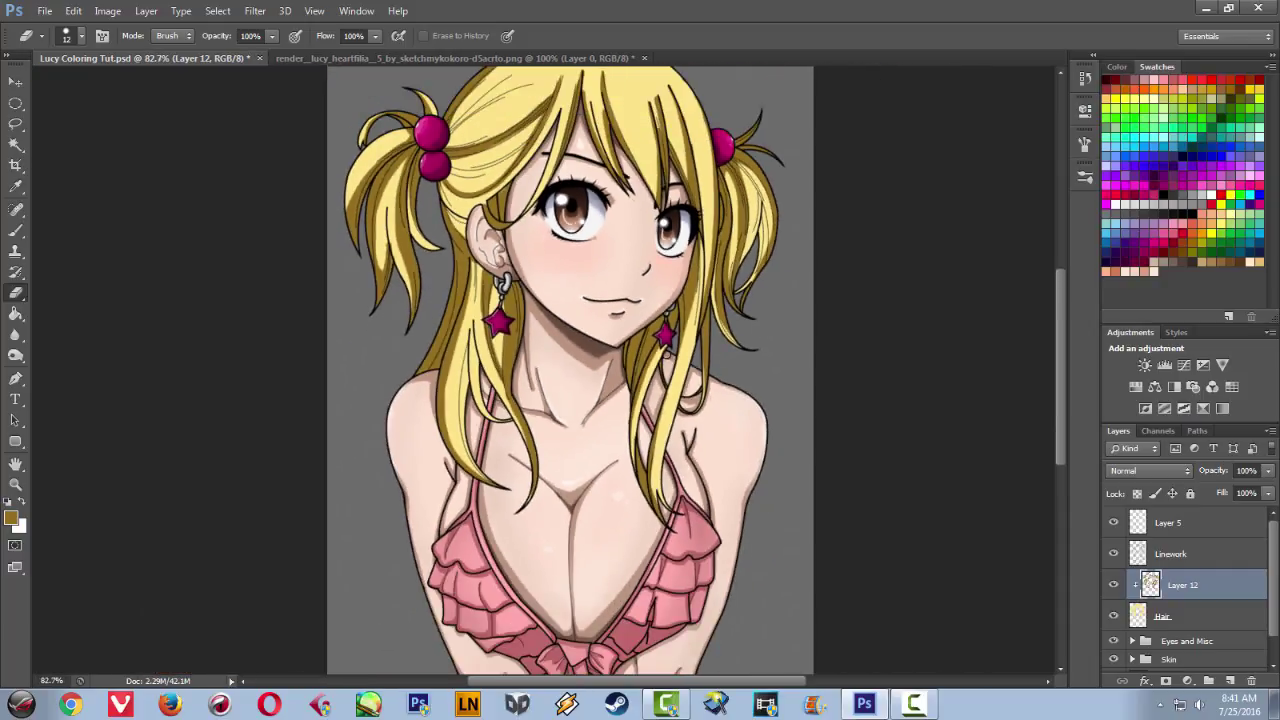
{"action": "scroll", "coordinate": [666, 354], "scroll_direction": "down", "scroll_amount": 2}
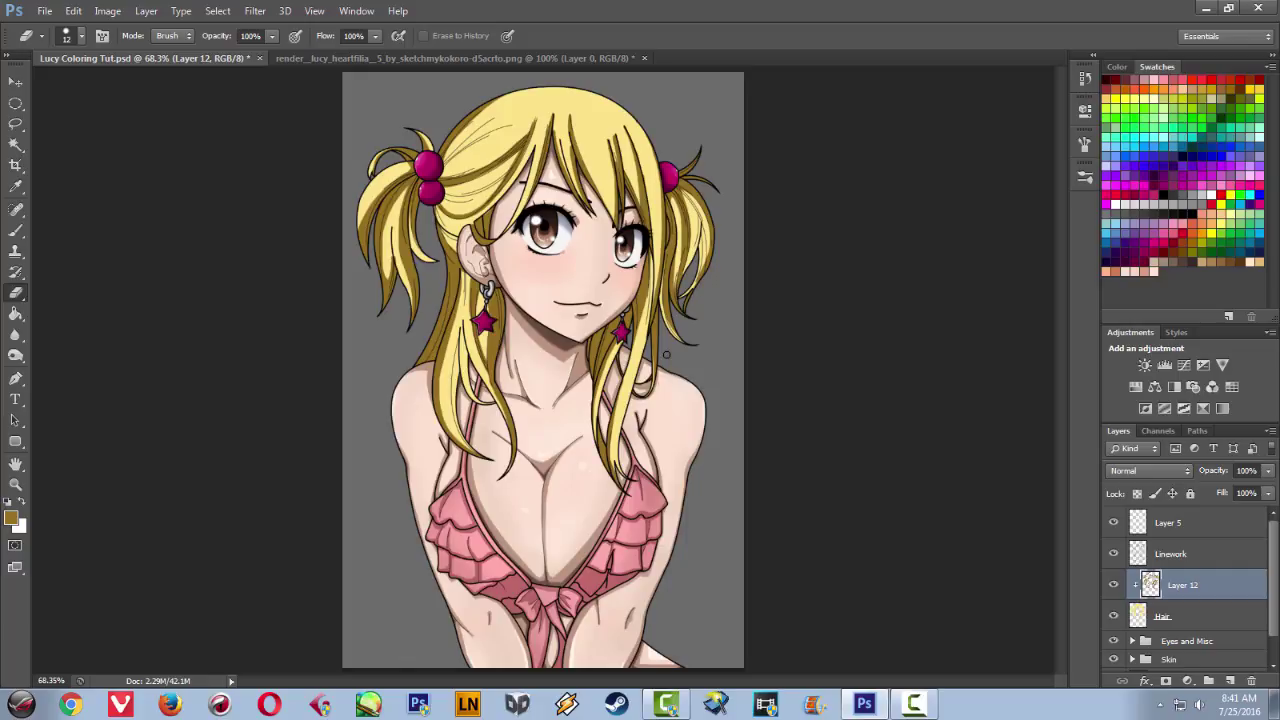
{"action": "scroll", "coordinate": [666, 354], "scroll_direction": "up", "scroll_amount": 6}
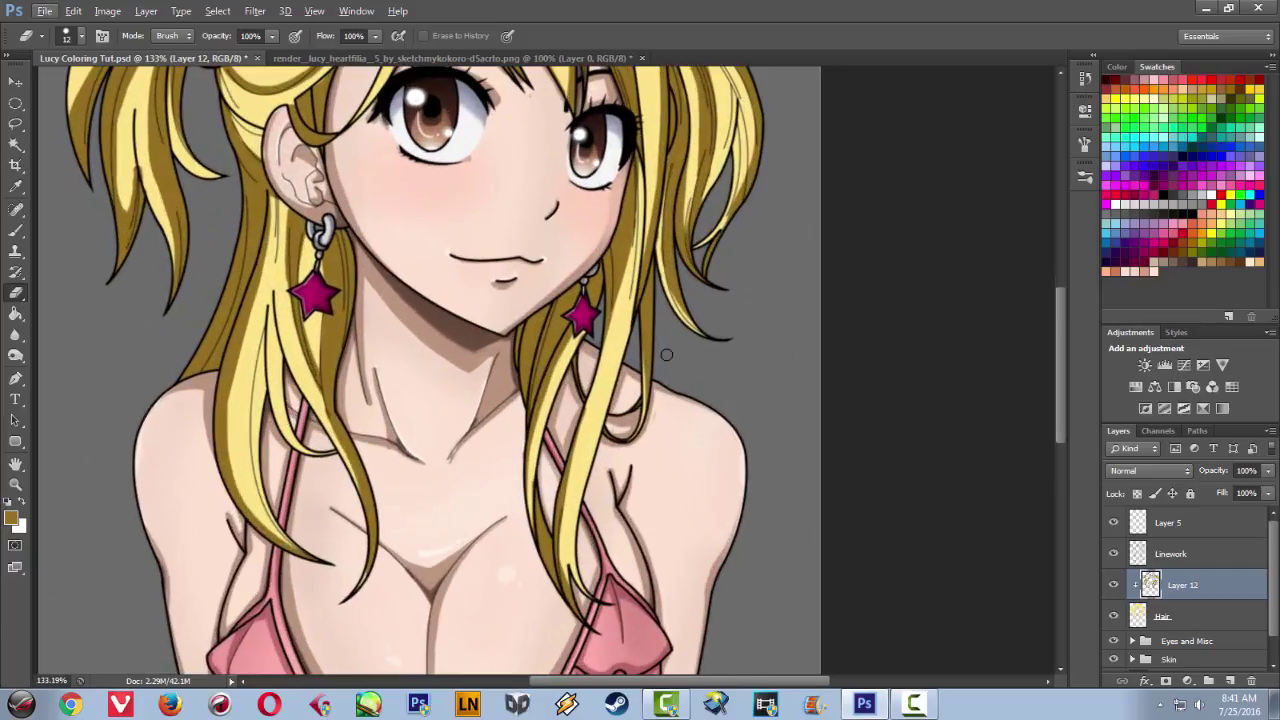
{"action": "left_click_drag", "start_coordinate": [565, 343], "coordinate": [658, 448]}
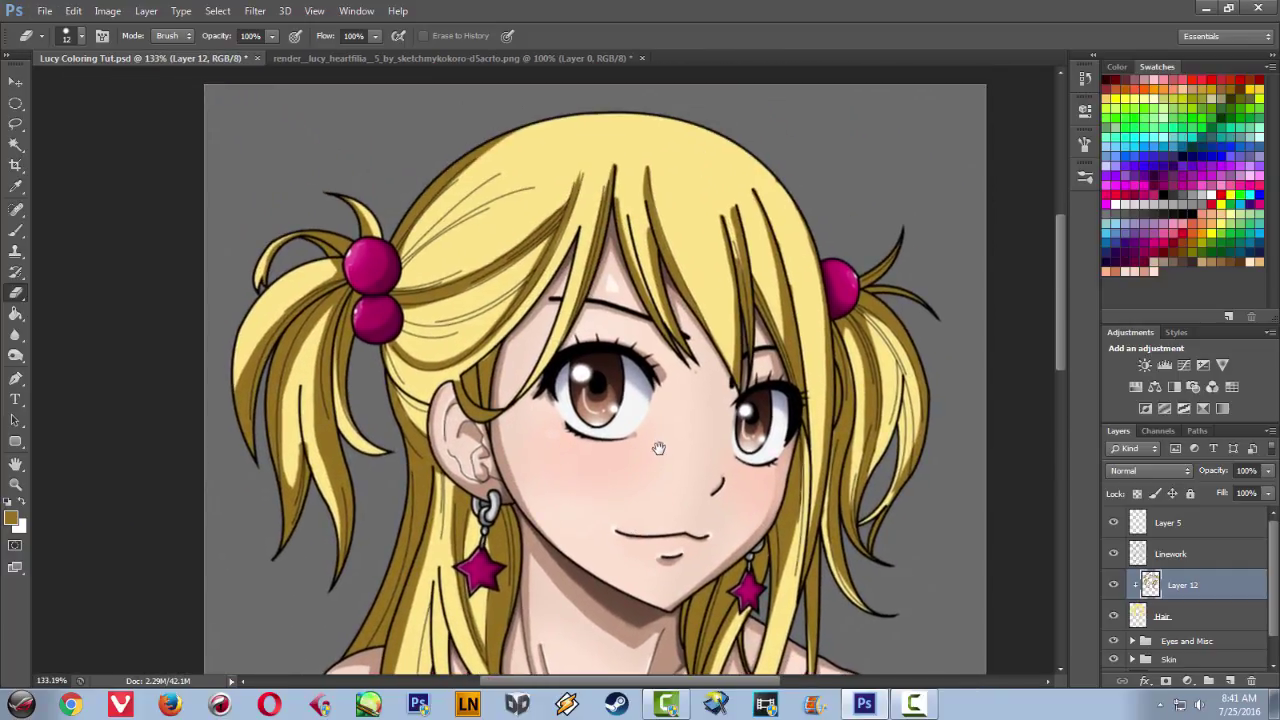
{"action": "key", "text": "ctrl+shift+n"}
{"action": "key", "text": "Return"}
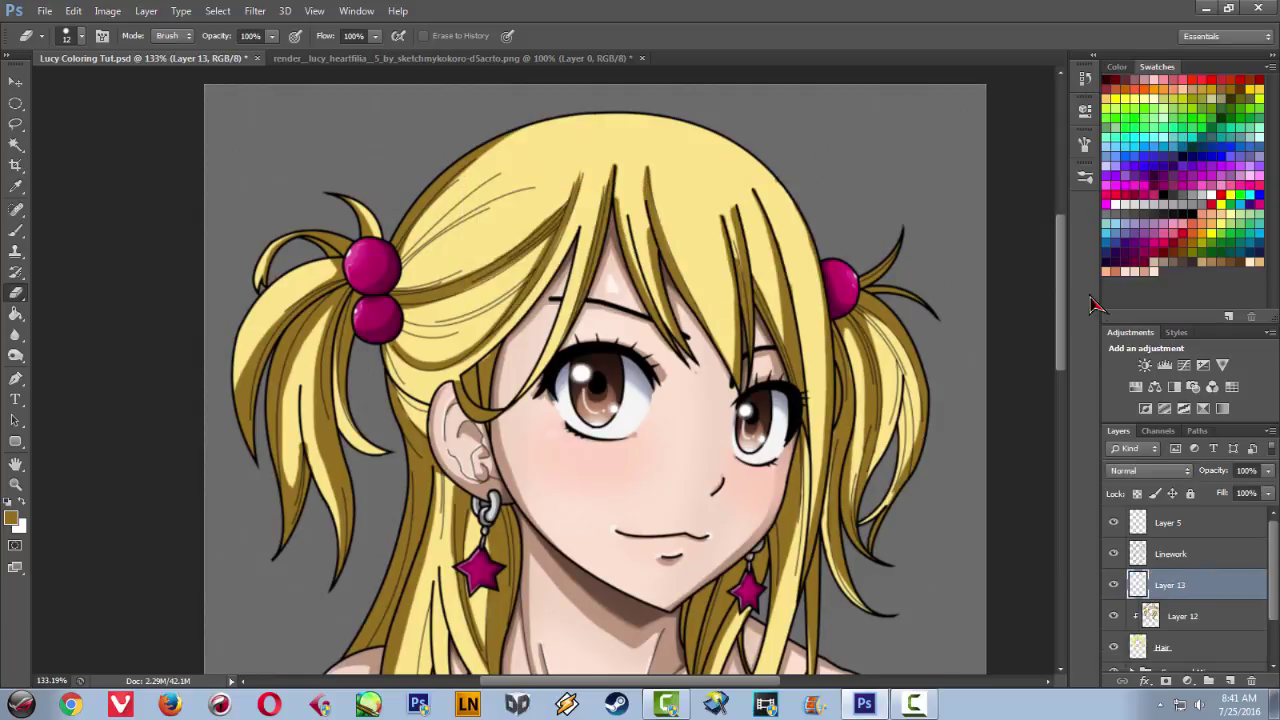
{"action": "left_click", "coordinate": [1181, 597], "text": "alt"}
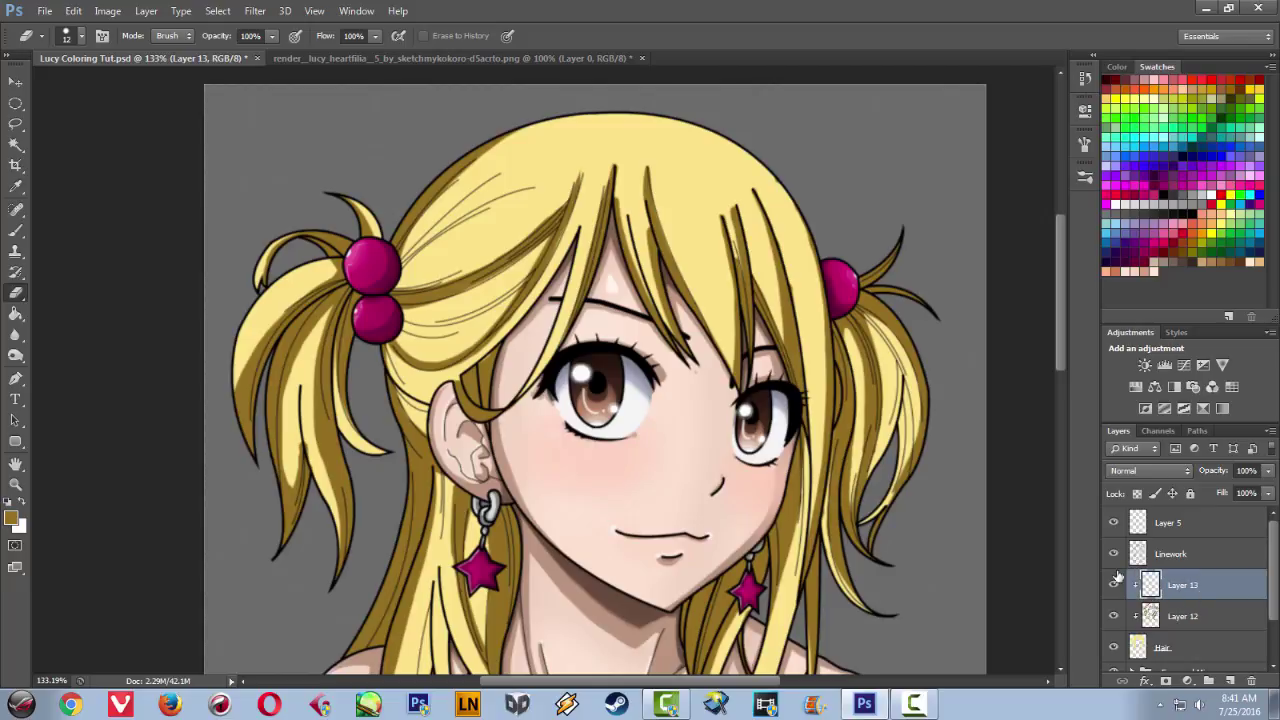
- Set up a soft round brush at 130 px with 16% opacity
{"action": "left_click", "coordinate": [421, 199]}
{"action": "left_click", "coordinate": [650, 273]}
{"action": "key", "text": "alt"}
{"action": "key", "text": "b"}
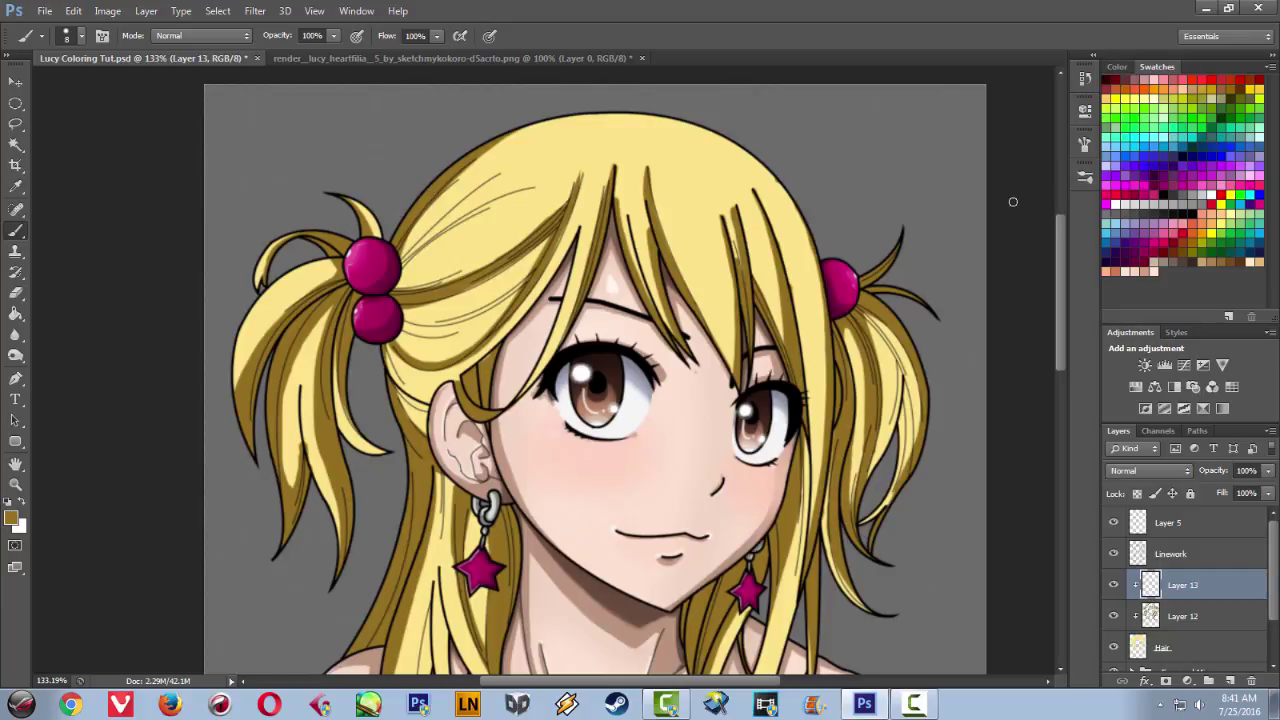
{"action": "left_click", "coordinate": [1086, 177]}
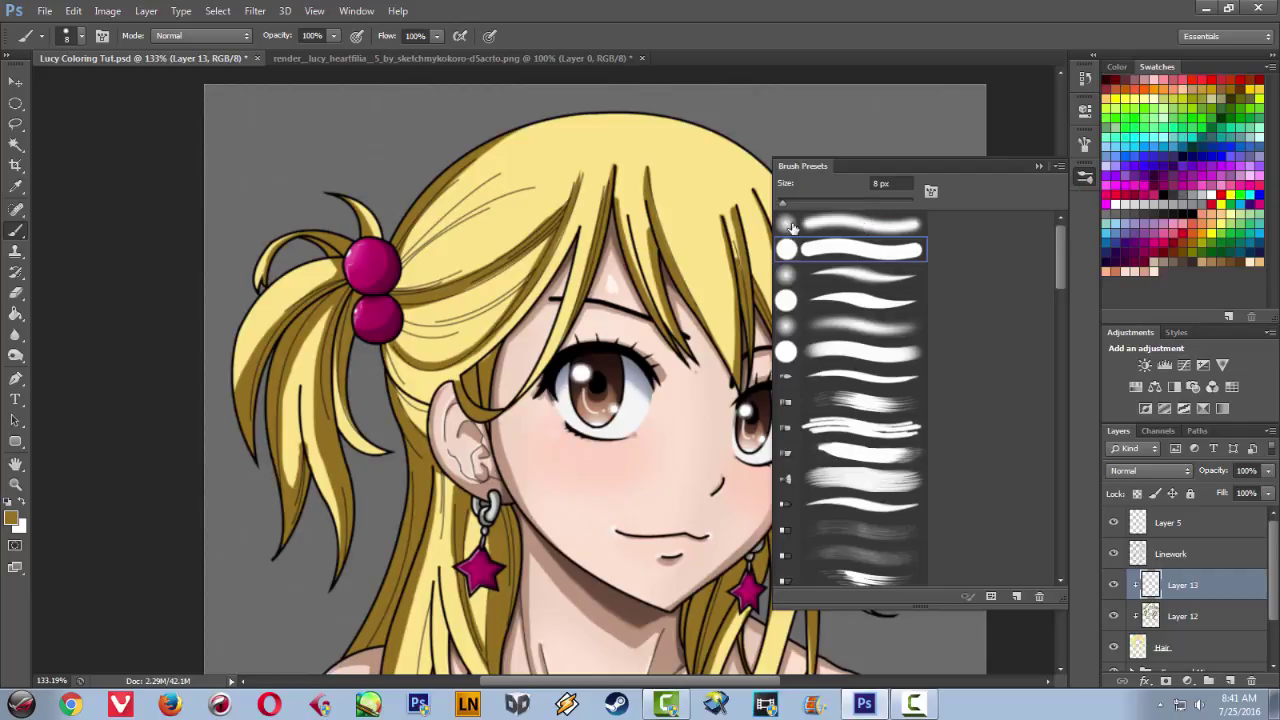
{"action": "left_click", "coordinate": [840, 220]}
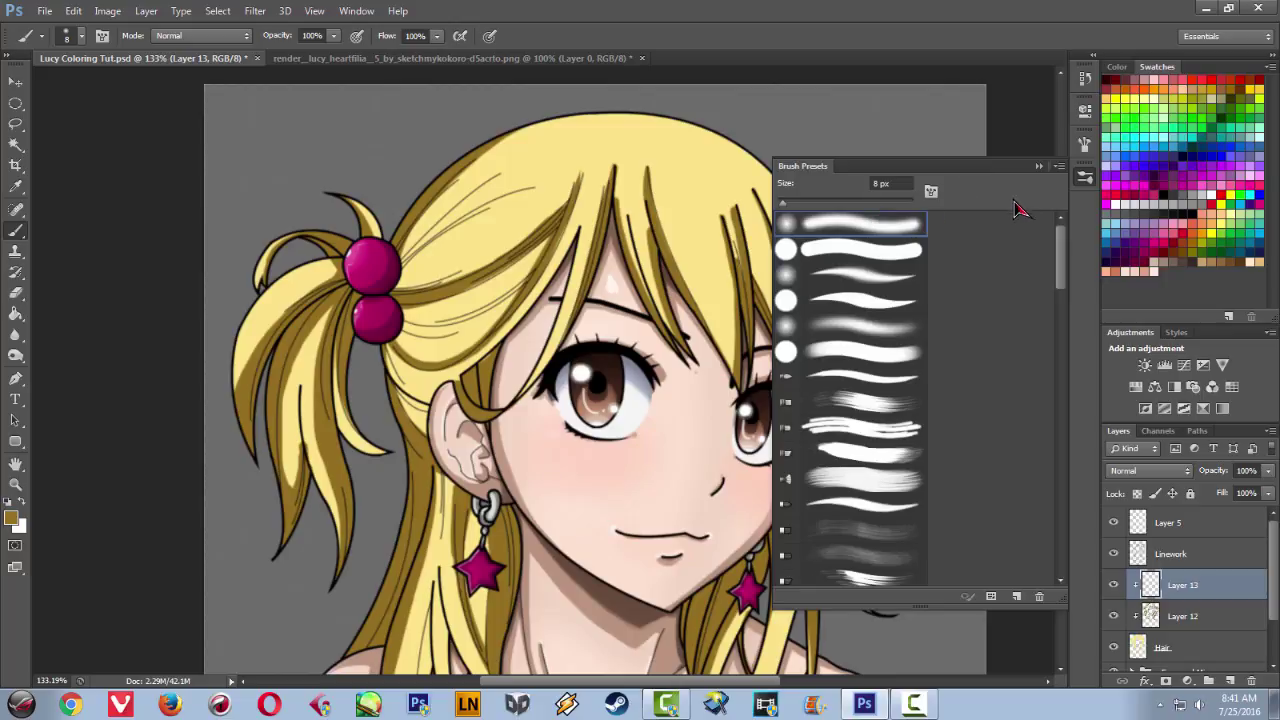
{"action": "left_click_drag", "start_coordinate": [790, 212], "coordinate": [856, 204]}
{"action": "left_click", "coordinate": [1039, 166]}
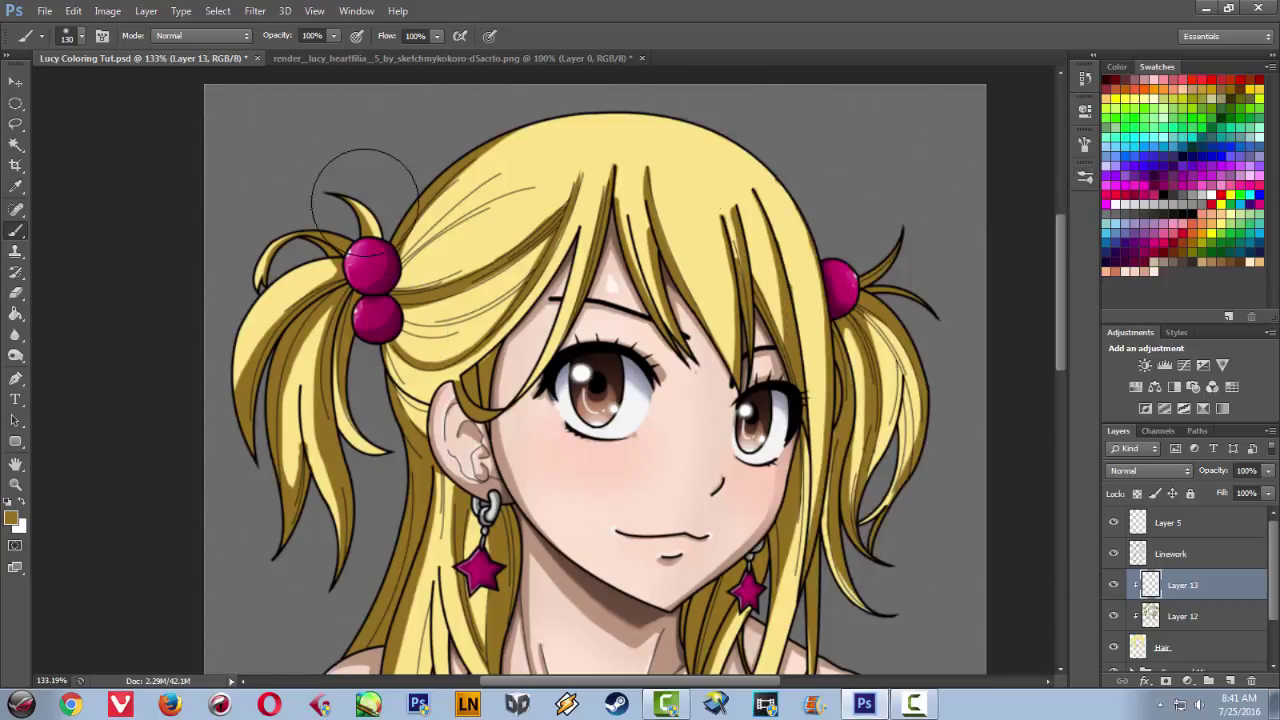
{"action": "left_click", "coordinate": [332, 40]}
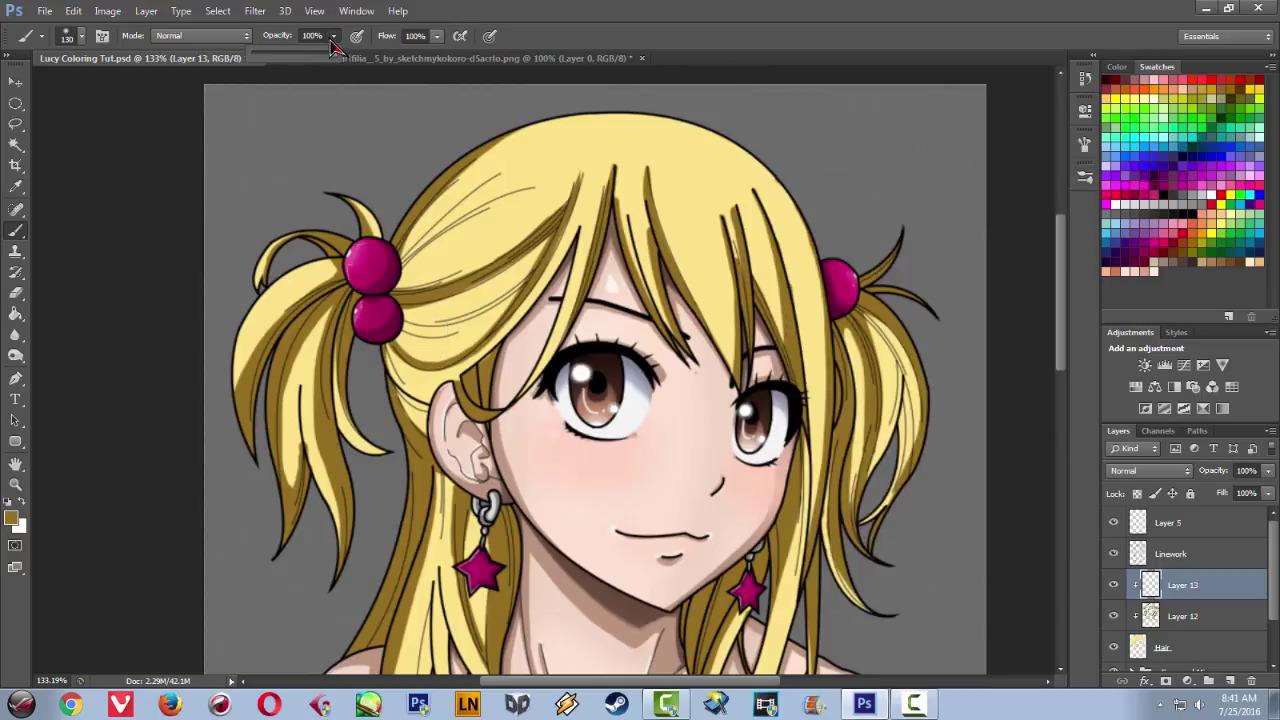
{"action": "left_click_drag", "start_coordinate": [271, 62], "coordinate": [268, 63]}
- Brush soft, translucent golden-brown shading over the left pigtail and the long hair on the left side
{"action": "left_click_drag", "start_coordinate": [290, 303], "coordinate": [368, 563]}
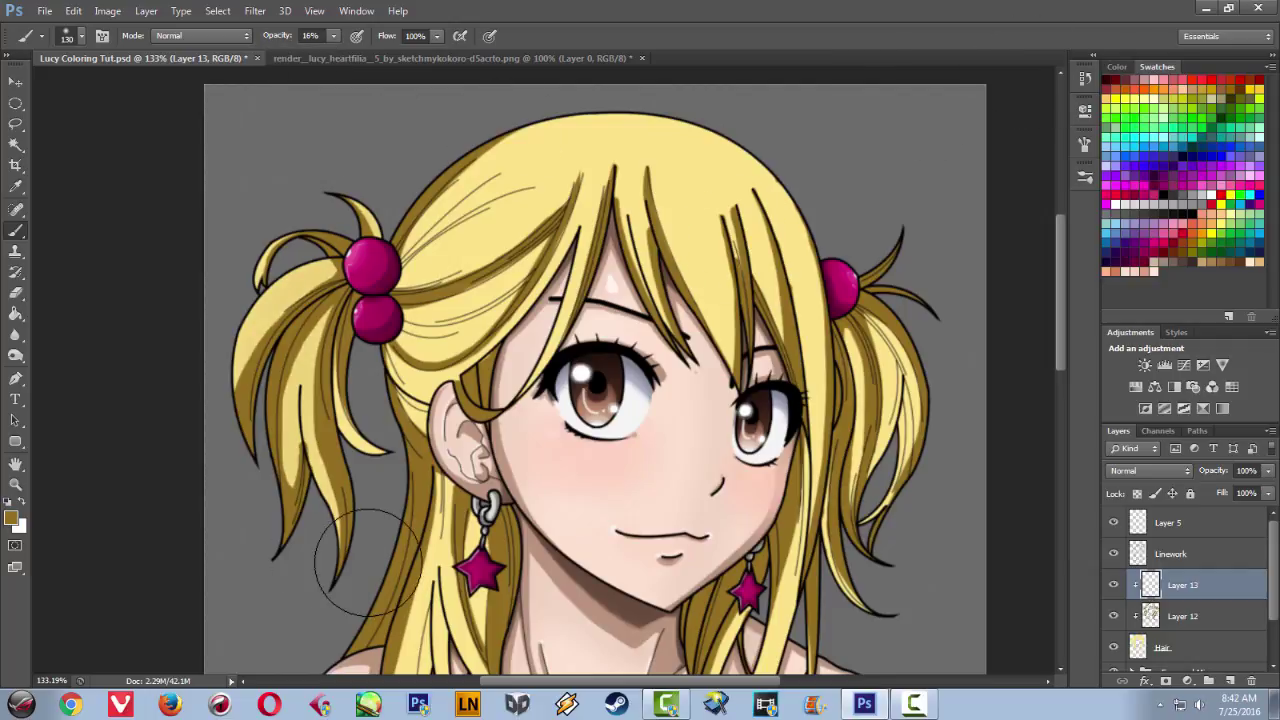
{"action": "mouse_move", "coordinate": [394, 492]}
{"action": "left_mouse_down"}
{"action": "mouse_move", "coordinate": [418, 279]}
{"action": "mouse_move", "coordinate": [444, 207]}
{"action": "mouse_move", "coordinate": [577, 606]}
{"action": "left_mouse_up"}
{"action": "key", "text": "ctrl+z"}
{"action": "left_click_drag", "start_coordinate": [456, 197], "coordinate": [580, 568]}
{"action": "left_click_drag", "start_coordinate": [668, 424], "coordinate": [607, 484]}
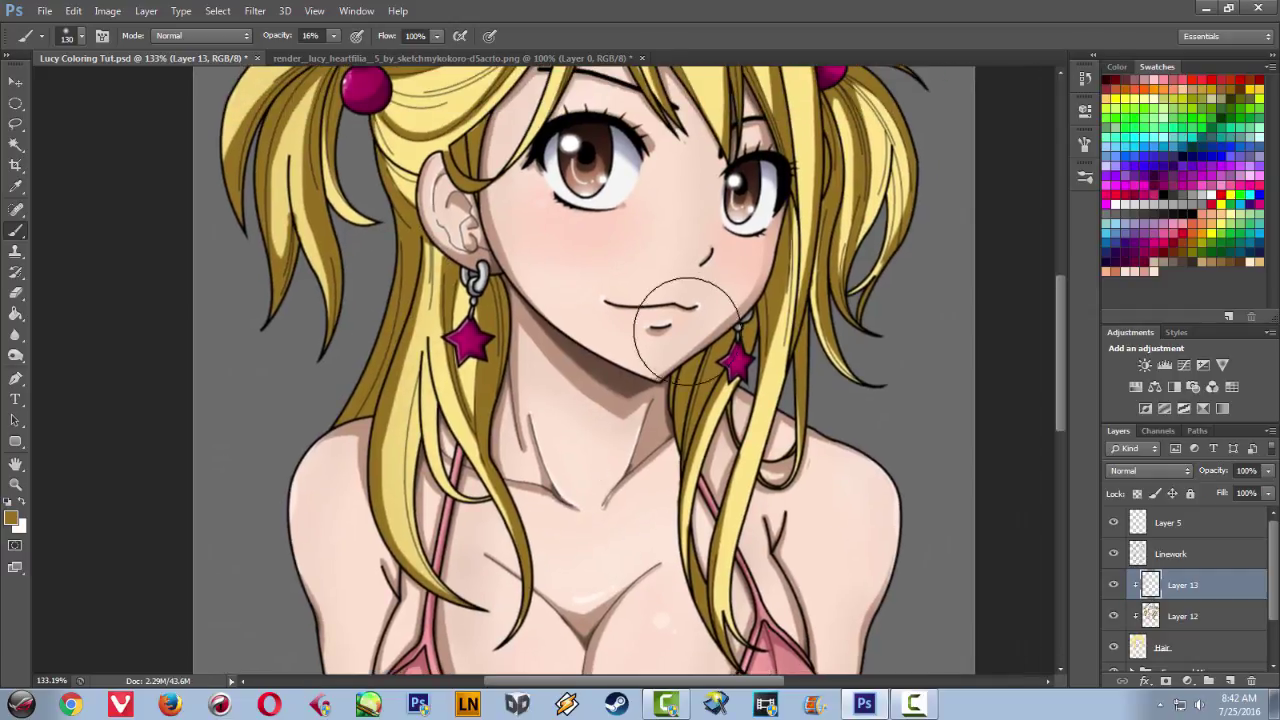
{"action": "left_click_drag", "start_coordinate": [695, 320], "coordinate": [566, 547]}
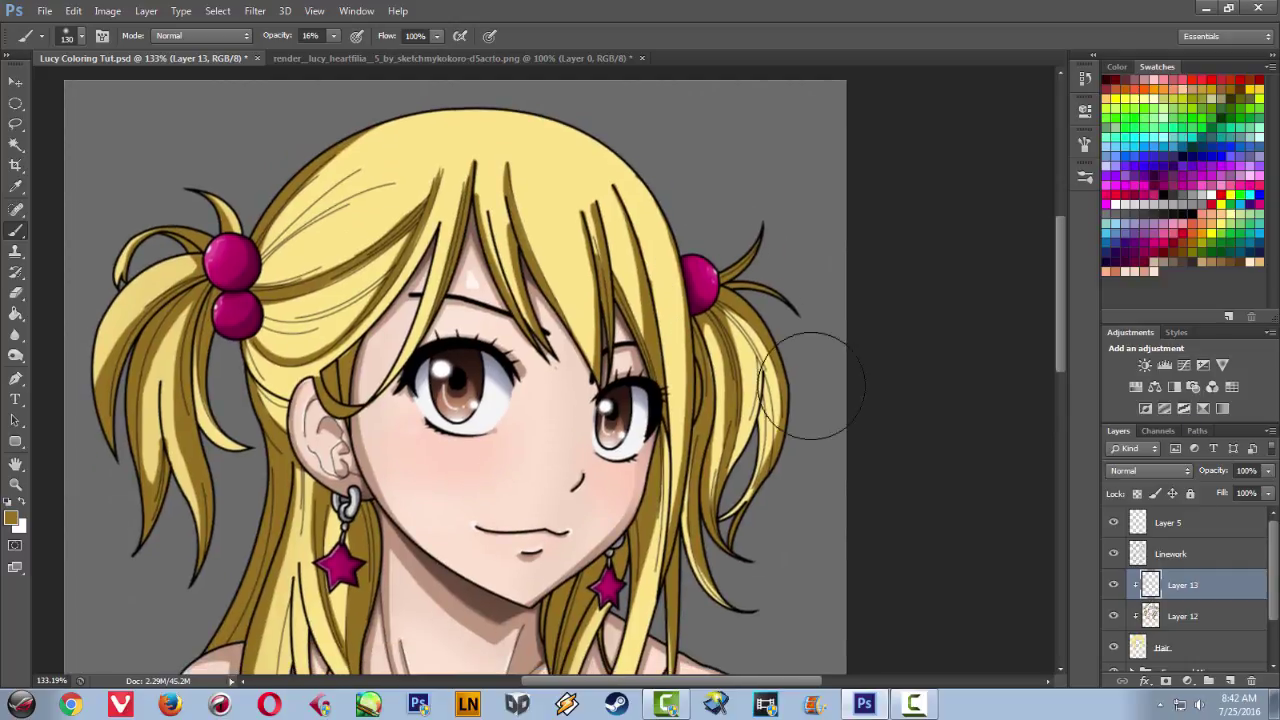
- Brush soft golden-brown shading across the crown and along the head's right edge
{"action": "mouse_move", "coordinate": [561, 148]}
{"action": "left_mouse_down"}
{"action": "mouse_move", "coordinate": [714, 217]}
{"action": "mouse_move", "coordinate": [702, 217]}
{"action": "left_mouse_up"}
{"action": "left_click_drag", "start_coordinate": [484, 203], "coordinate": [745, 188]}
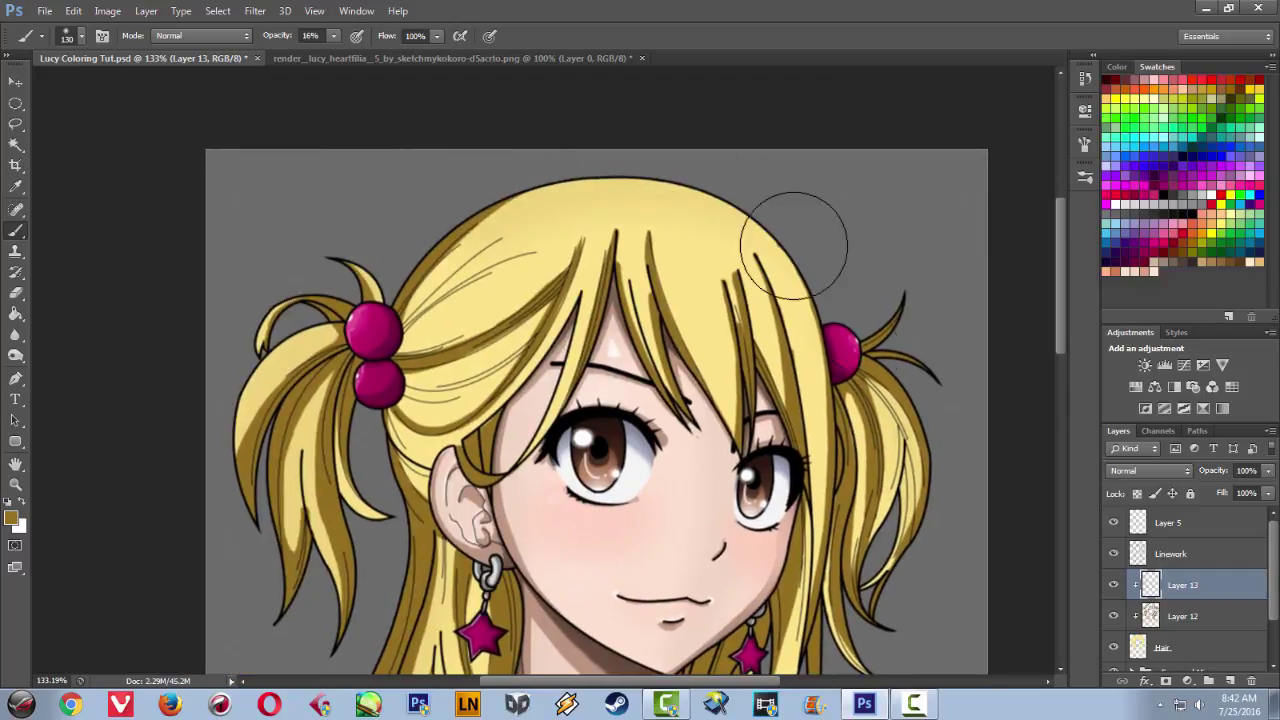
{"action": "scroll", "coordinate": [862, 470], "scroll_direction": "down", "scroll_amount": 5}
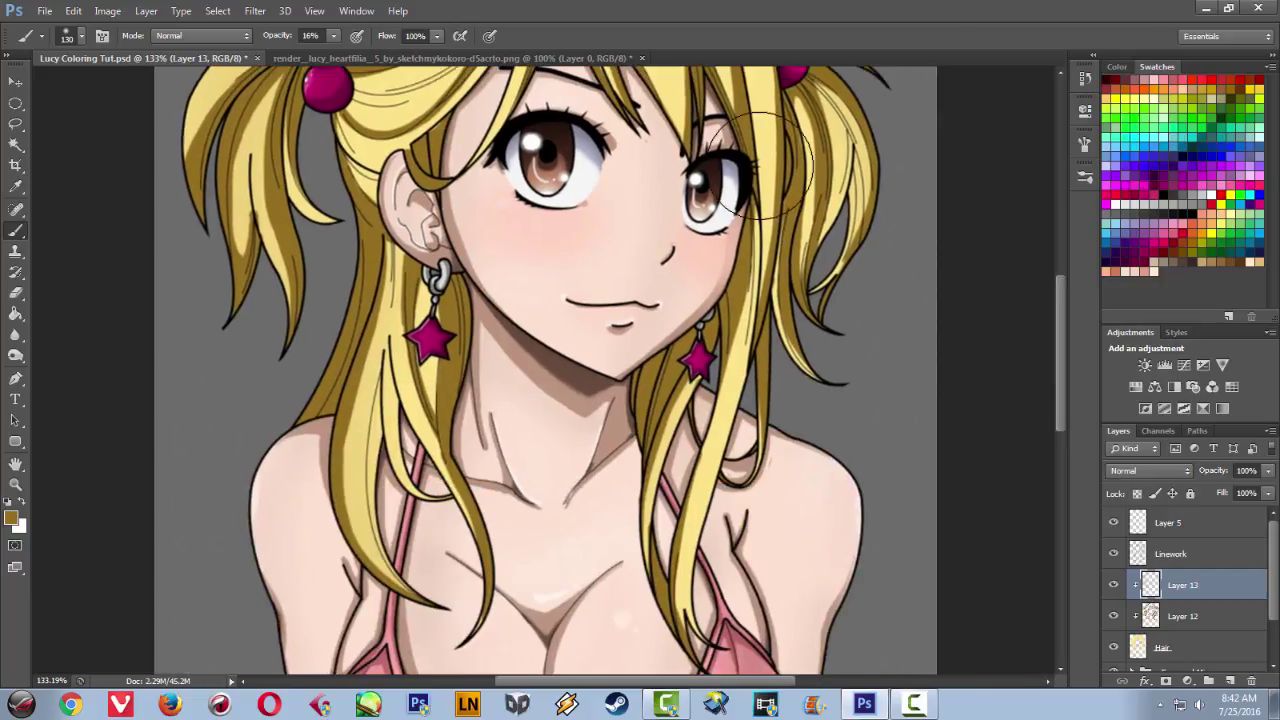
- Choose a darker golden-brown foreground color and reduce the soft round brush to 38 px
{"action": "scroll", "coordinate": [655, 495], "scroll_direction": "up", "scroll_amount": 4}
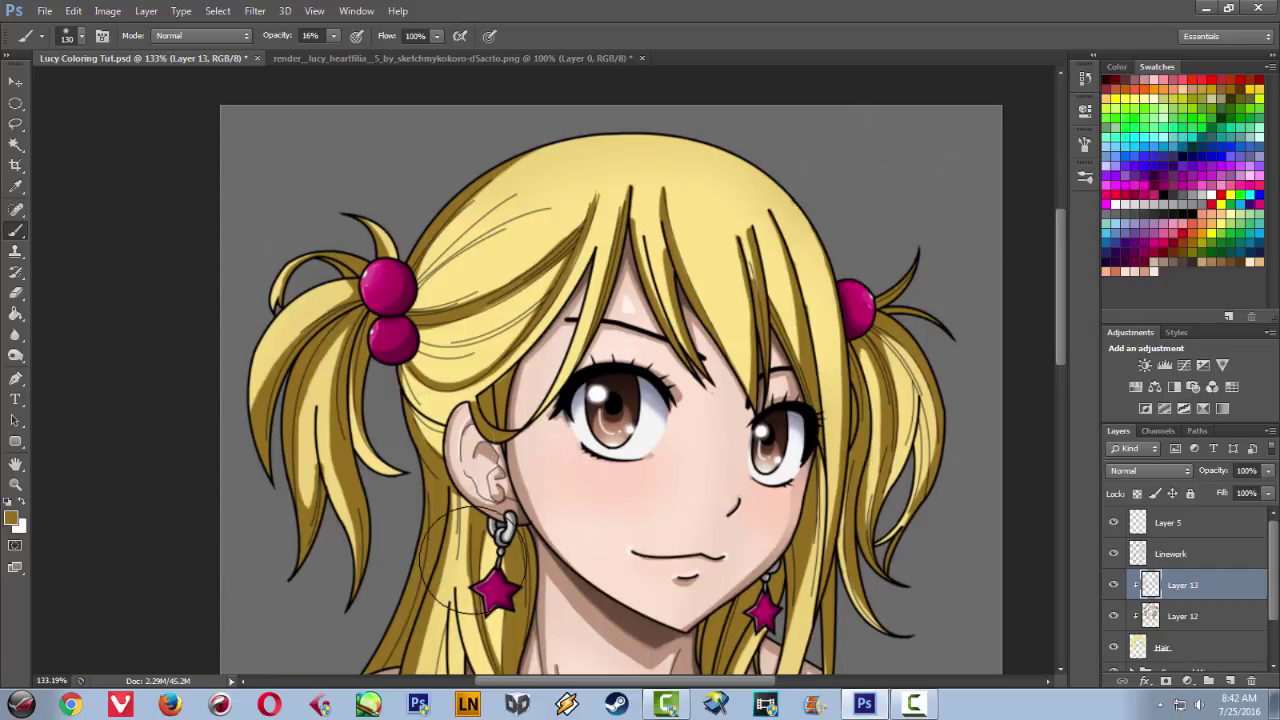
{"action": "left_click", "coordinate": [14, 519]}
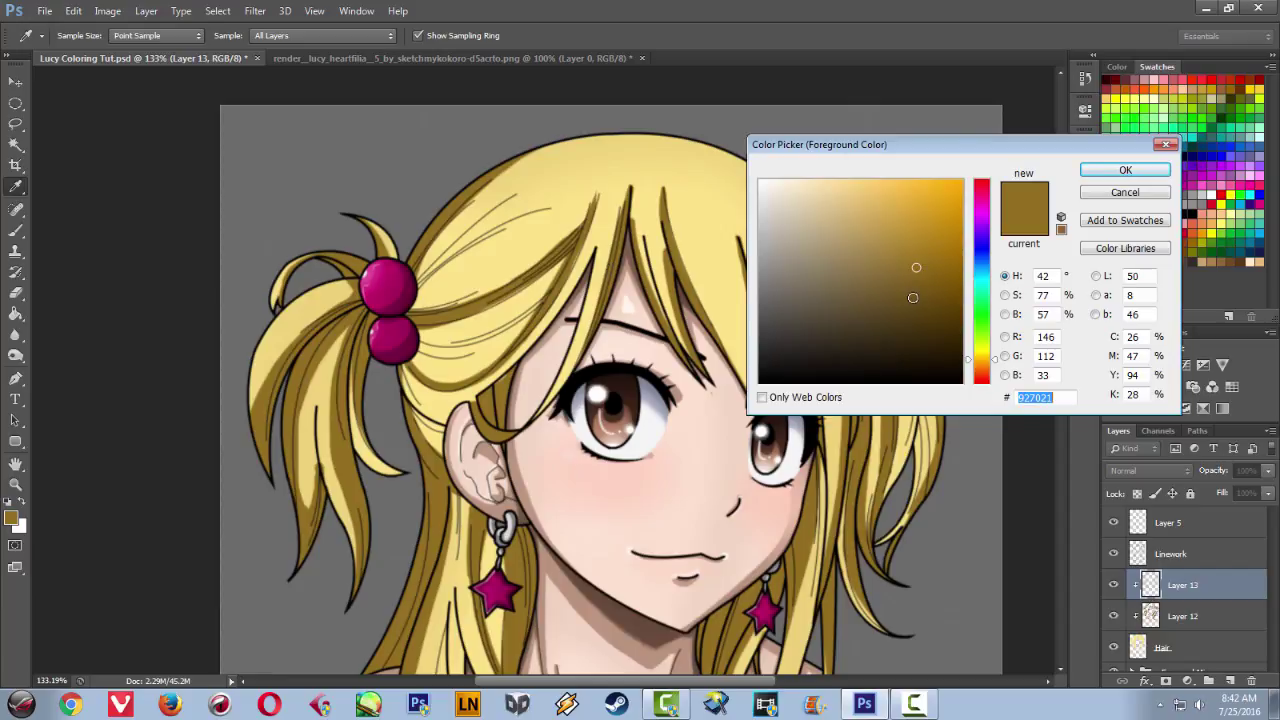
{"action": "left_click", "coordinate": [913, 297]}
{"action": "left_click", "coordinate": [1125, 170]}
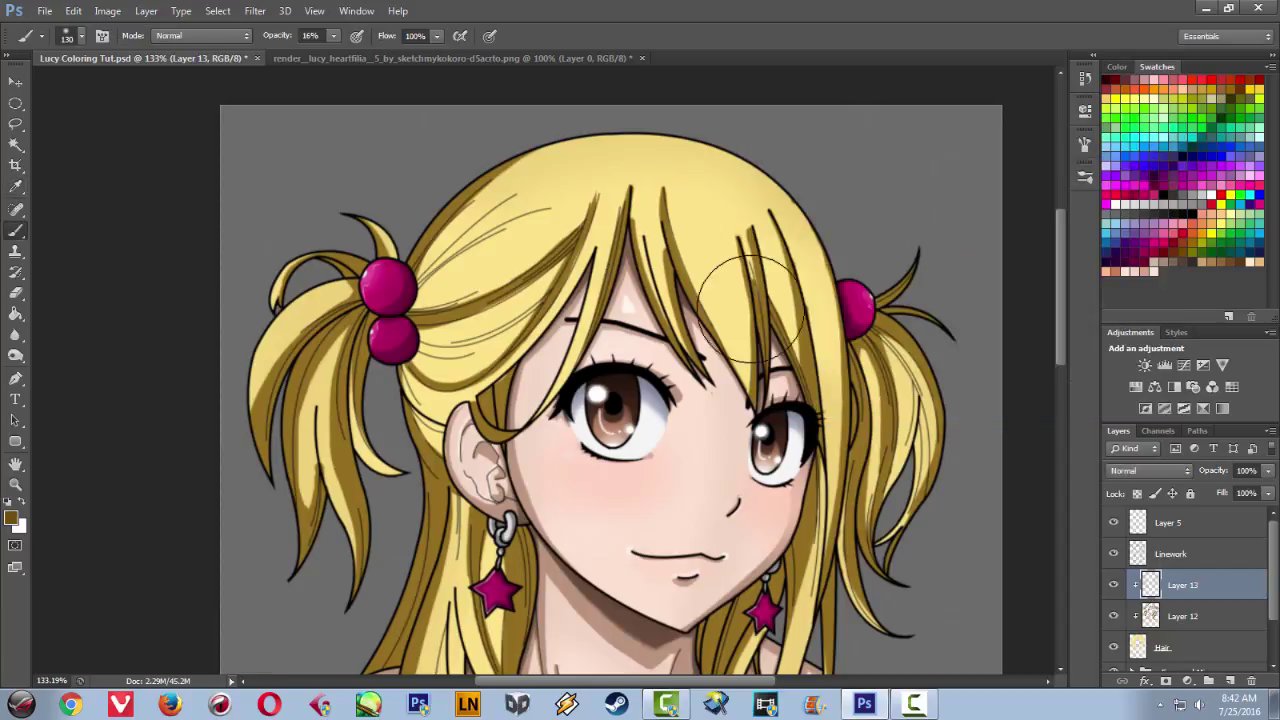
{"action": "left_click", "coordinate": [1086, 178]}
{"action": "left_click_drag", "start_coordinate": [852, 204], "coordinate": [813, 204]}
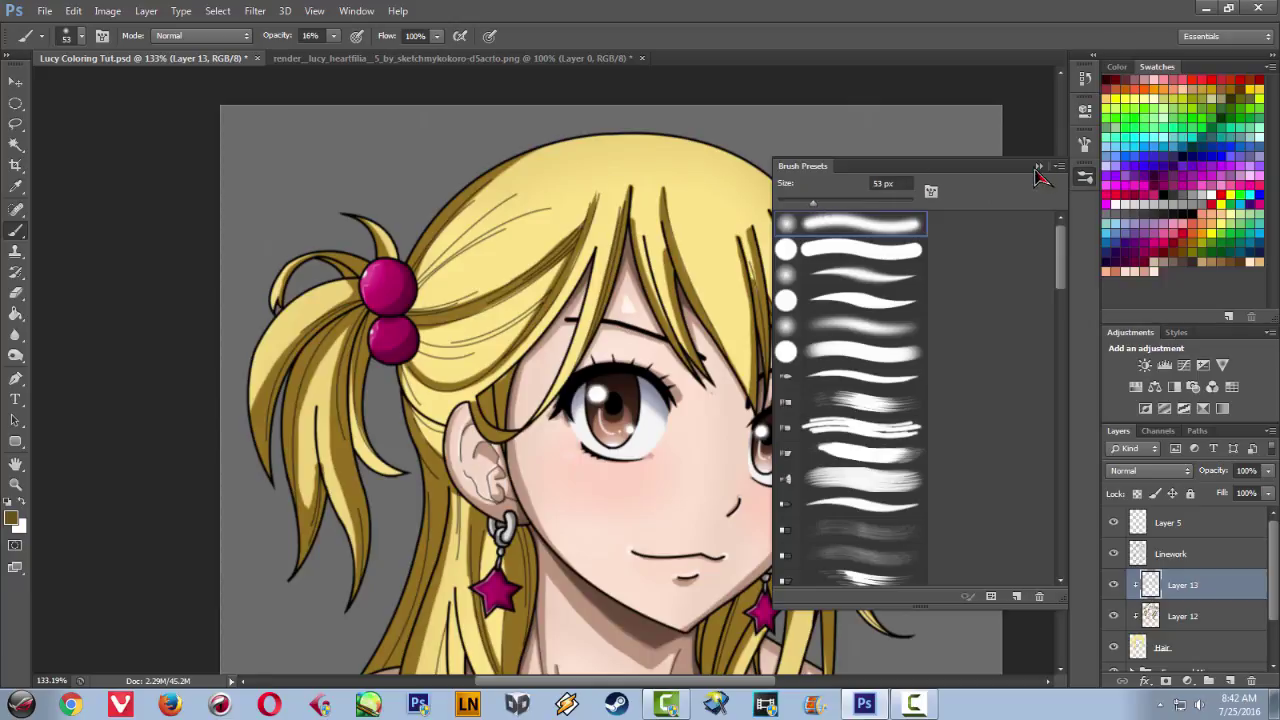
{"action": "left_click", "coordinate": [805, 206]}
{"action": "left_click", "coordinate": [1040, 167]}
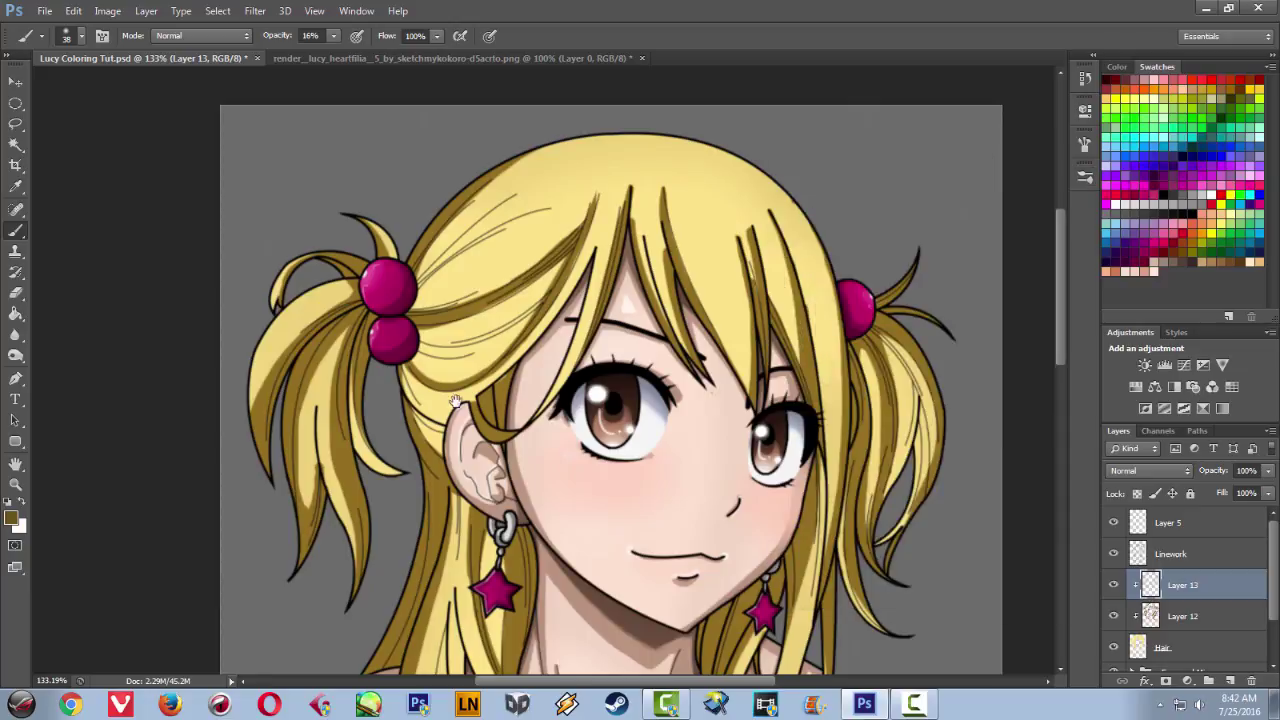
- Brush soft darker-brown shading over the pigtails and the long strands on both sides of the face
{"action": "left_click_drag", "start_coordinate": [455, 400], "coordinate": [610, 325]}
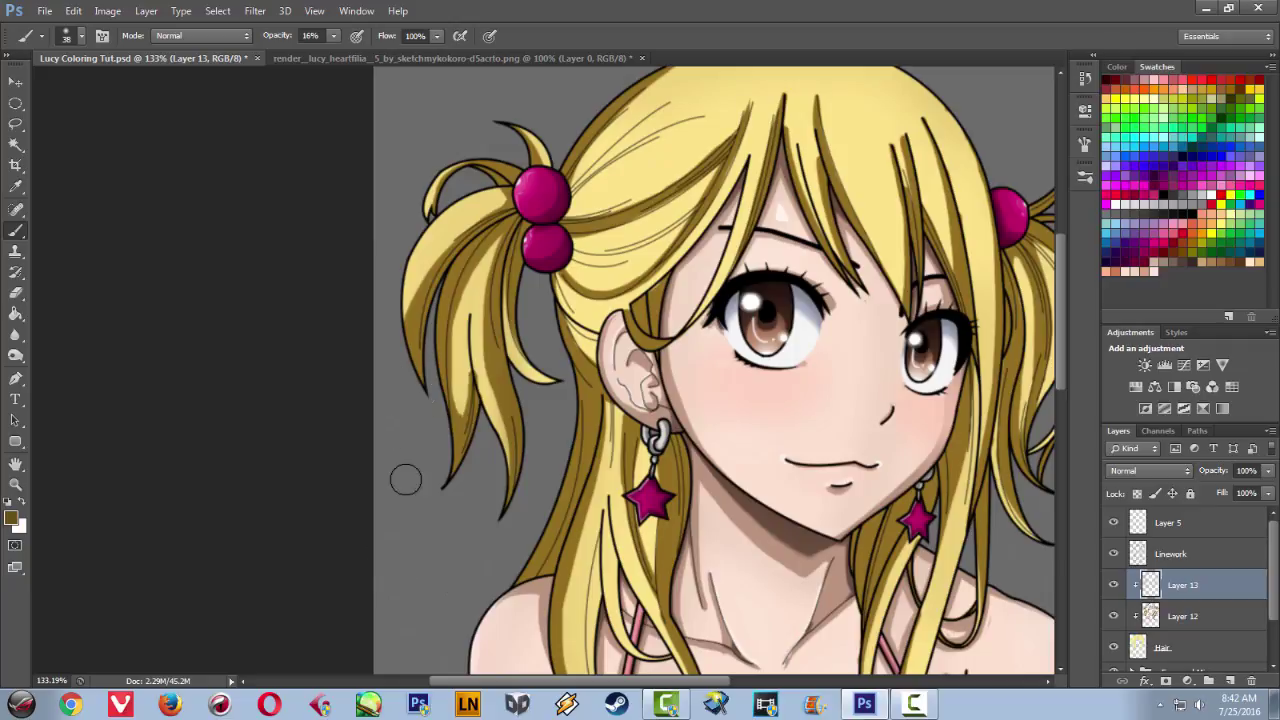
{"action": "left_click_drag", "start_coordinate": [494, 358], "coordinate": [494, 333]}
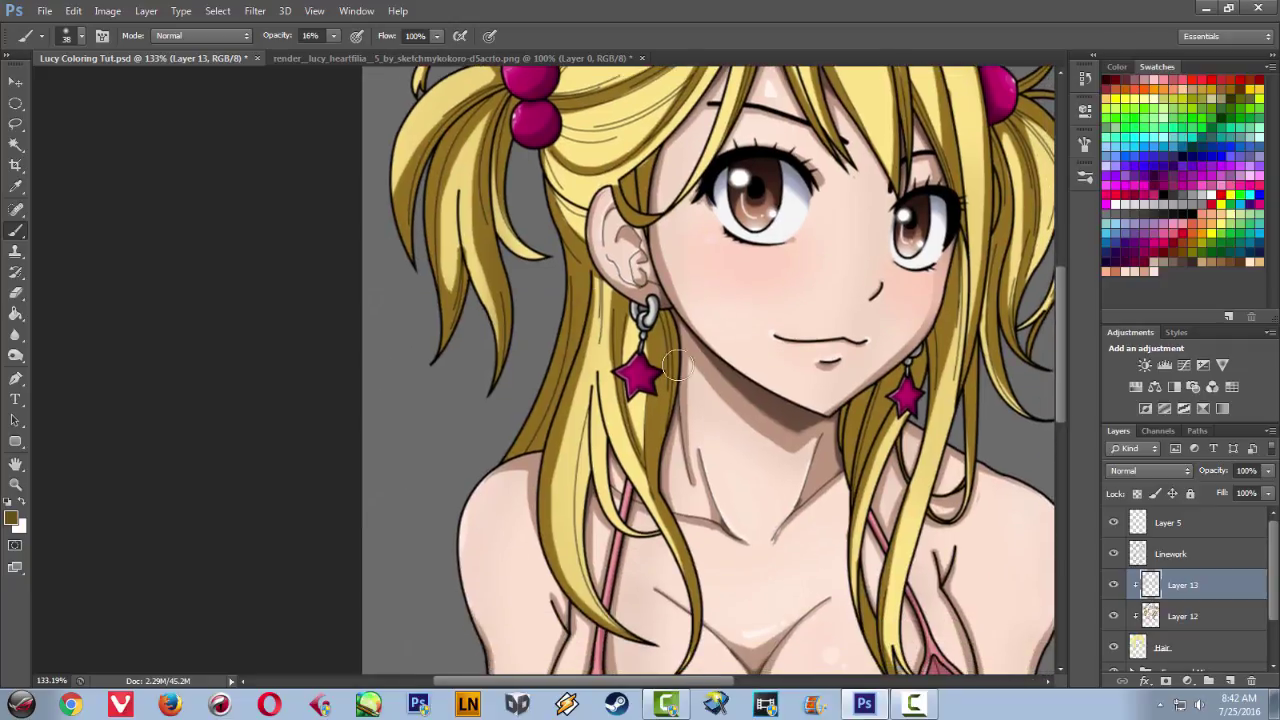
{"action": "scroll", "coordinate": [690, 425], "scroll_direction": "right", "scroll_amount": 3}
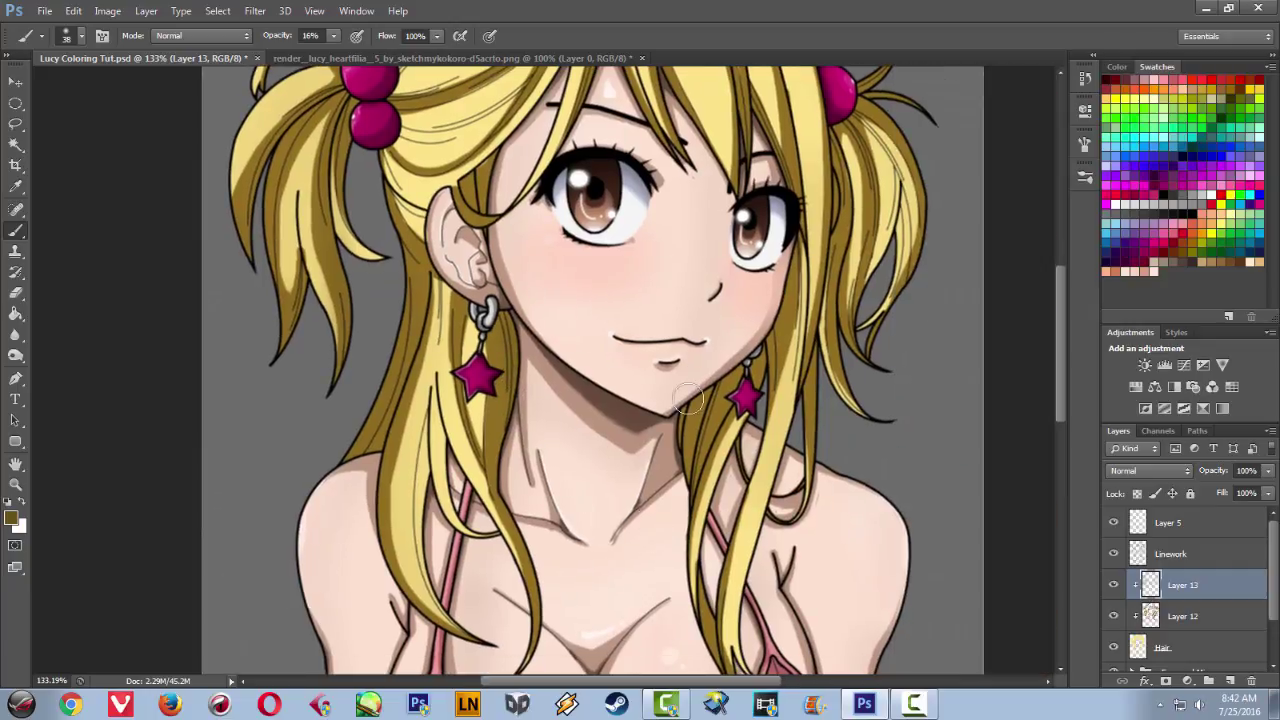
{"action": "mouse_move", "coordinate": [759, 289]}
{"action": "left_mouse_down"}
{"action": "mouse_move", "coordinate": [634, 424]}
{"action": "mouse_move", "coordinate": [644, 416]}
{"action": "left_mouse_up"}
{"action": "left_click_drag", "start_coordinate": [583, 385], "coordinate": [733, 460]}
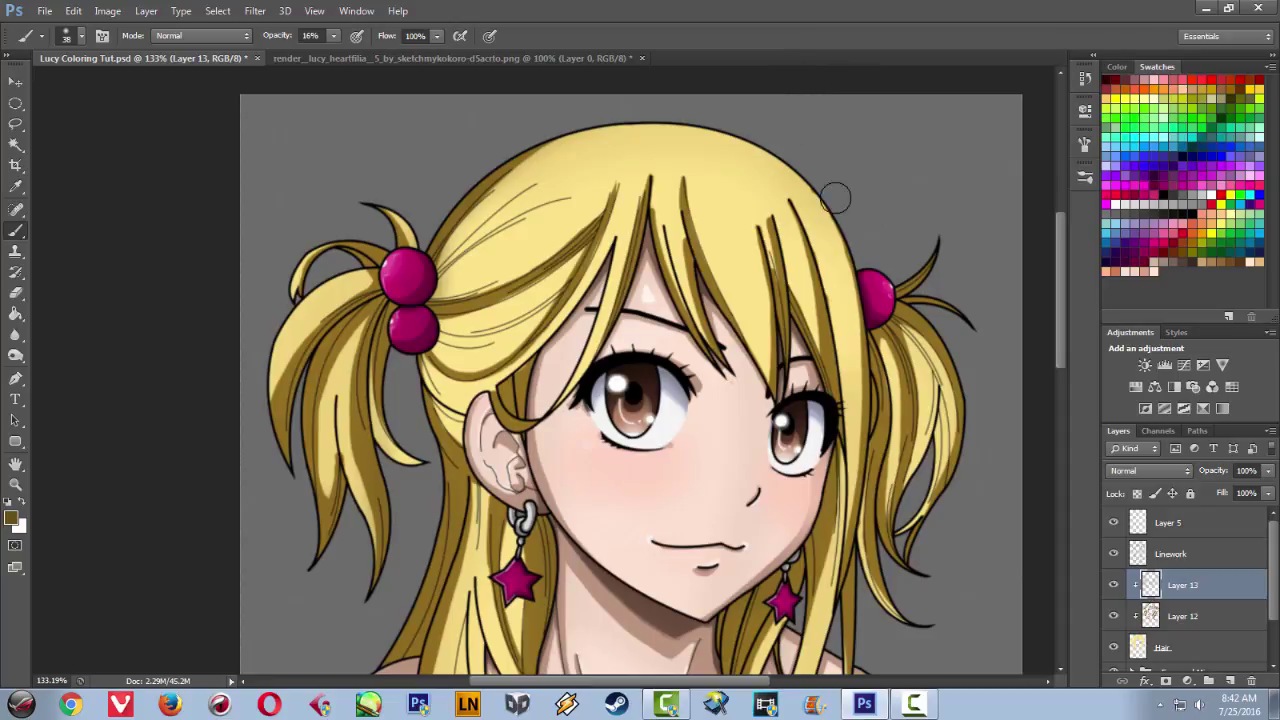
{"action": "left_click_drag", "start_coordinate": [848, 260], "coordinate": [862, 506]}
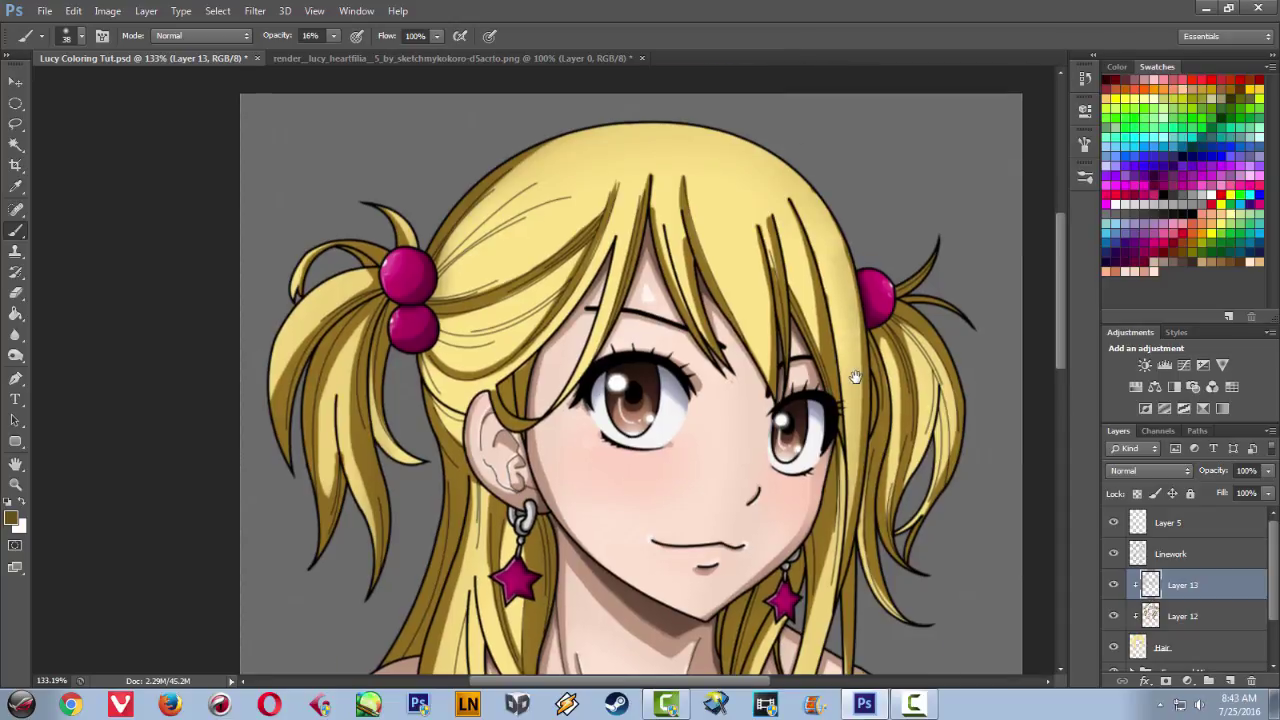
{"action": "scroll", "coordinate": [850, 315], "scroll_direction": "down", "scroll_amount": 5}
{"action": "left_click_drag", "start_coordinate": [751, 471], "coordinate": [794, 382]}
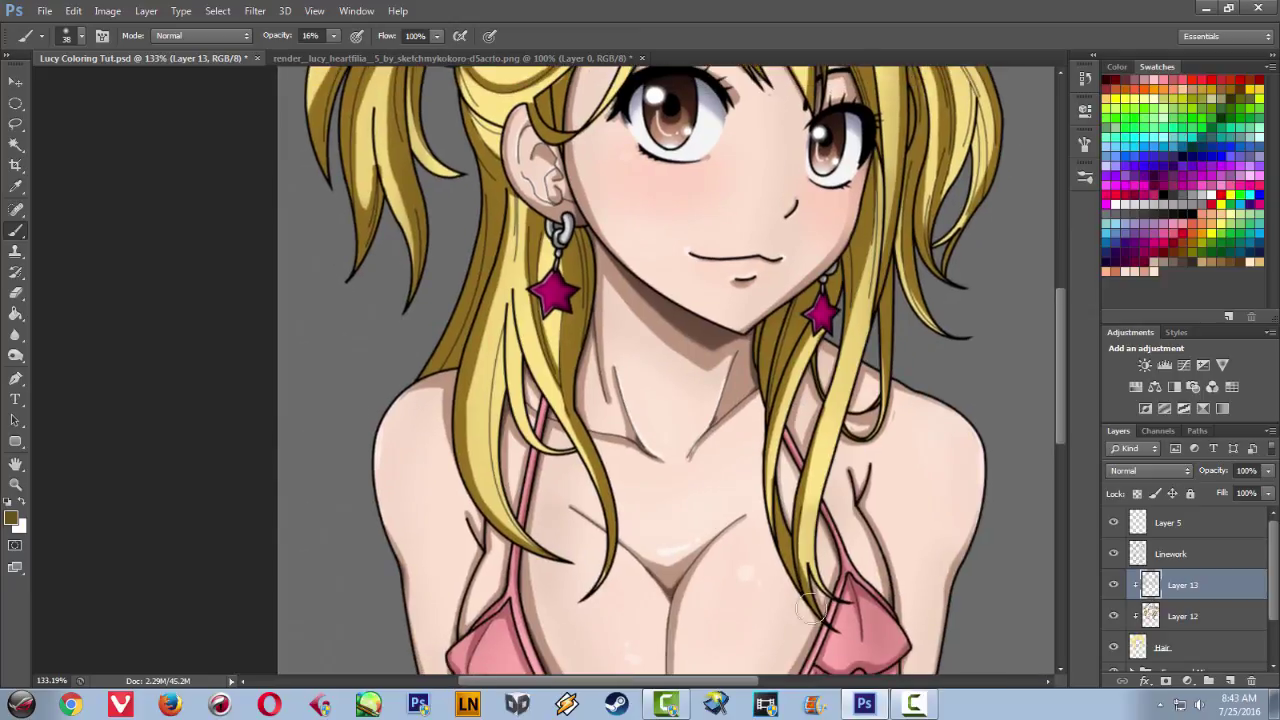
{"action": "scroll", "coordinate": [618, 297], "scroll_direction": "up", "scroll_amount": 8}
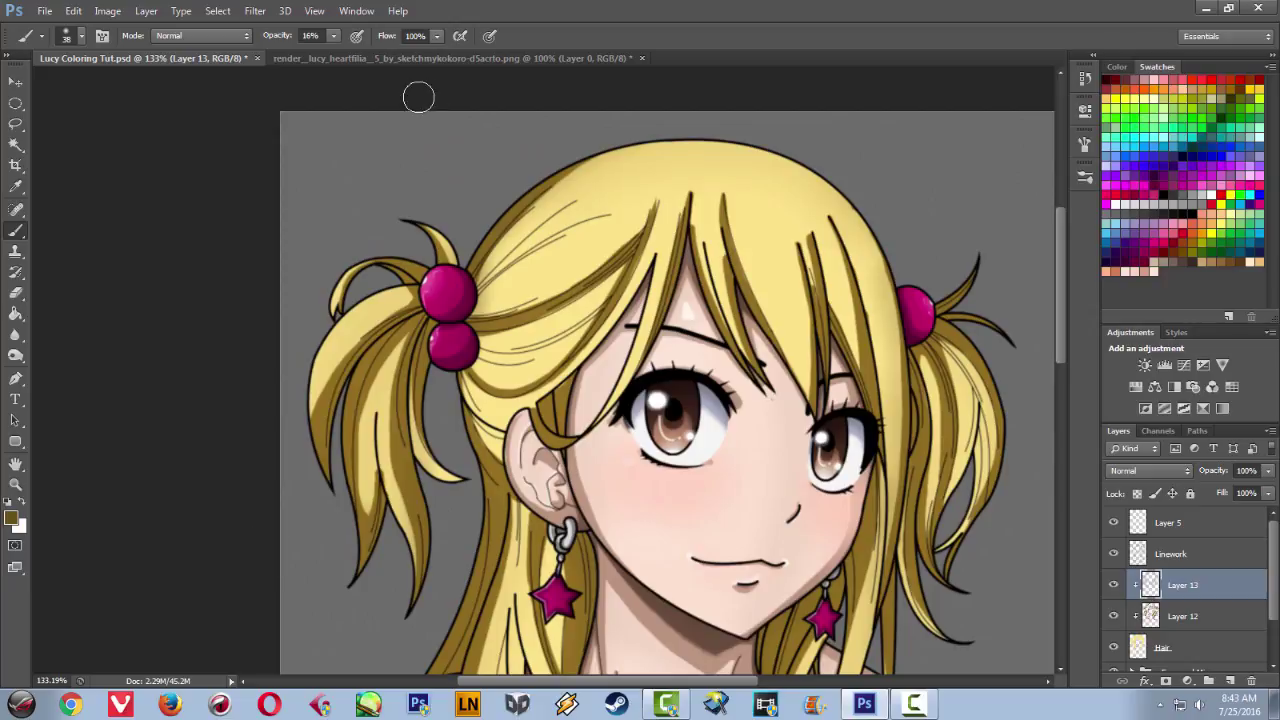
- Sample a pale yellow from the hair in the reference render, returning to the Lucy Coloring Tut.psd document
{"action": "left_click", "coordinate": [445, 59]}
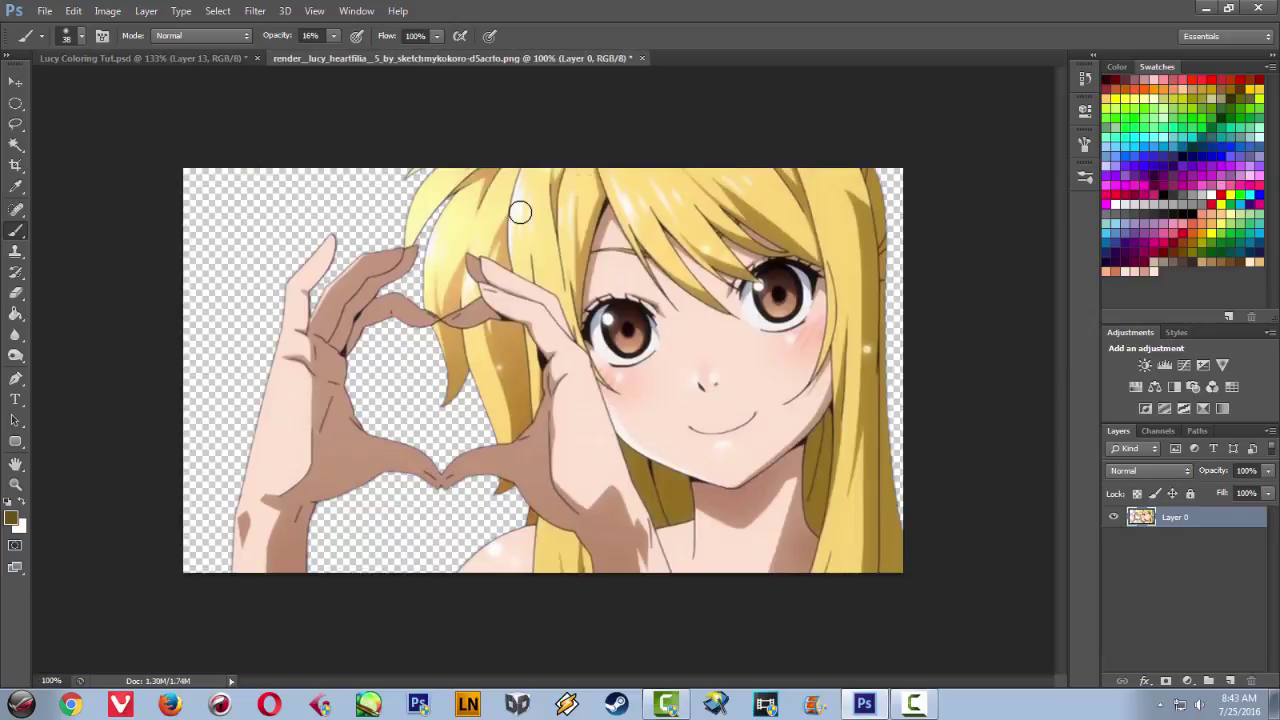
{"action": "left_click", "coordinate": [424, 254], "text": "alt"}
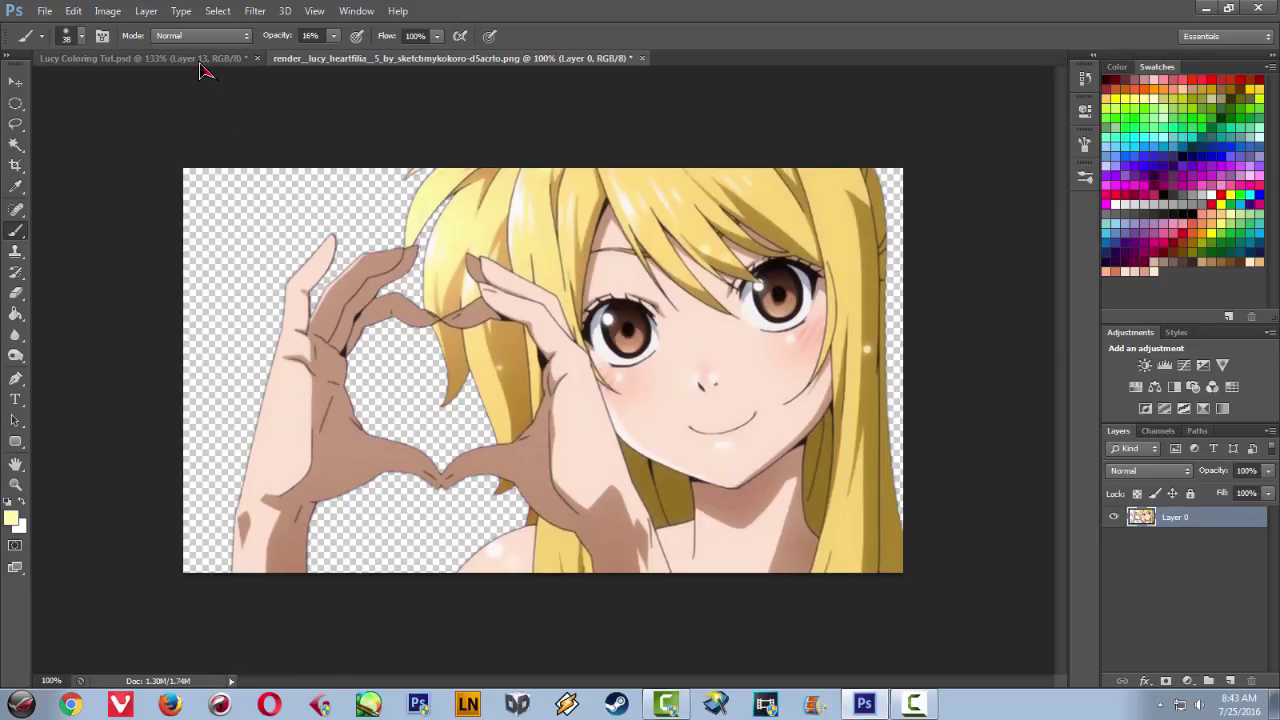
{"action": "left_click", "coordinate": [140, 58]}
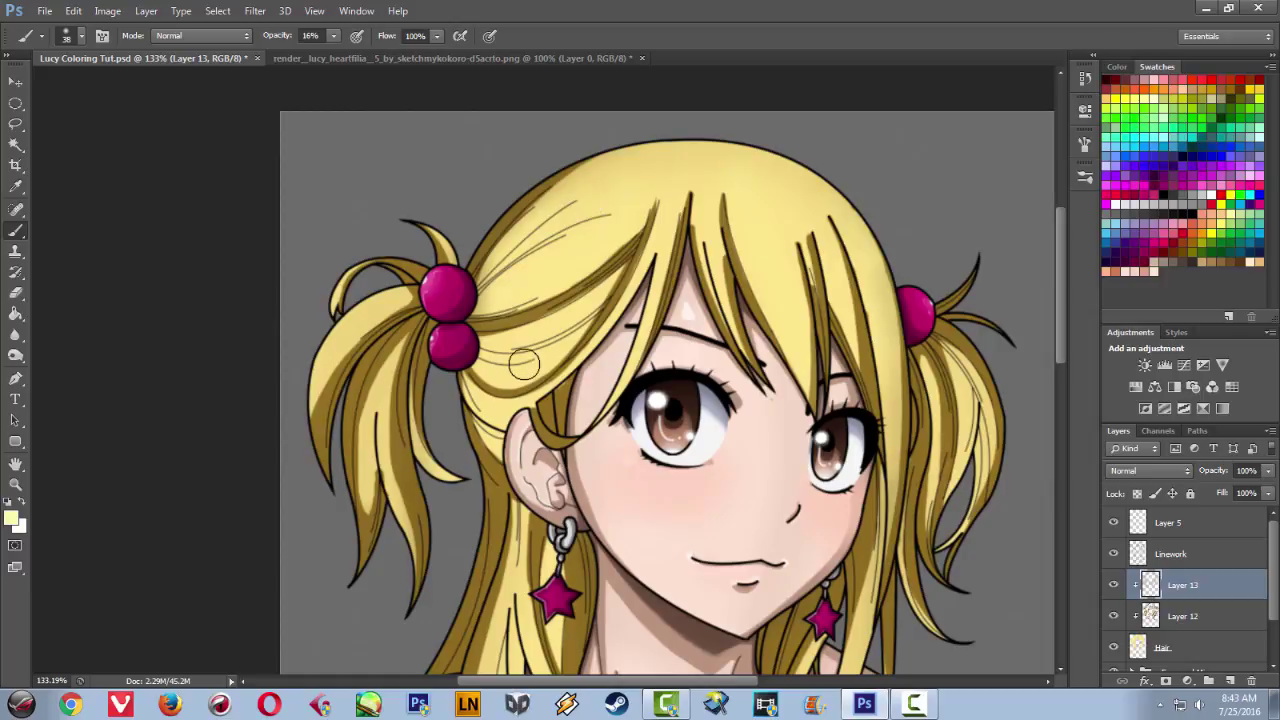
- Brush soft pale-yellow highlights over the pigtails, the long front strands and the crown
{"action": "left_click_drag", "start_coordinate": [900, 550], "coordinate": [620, 450]}
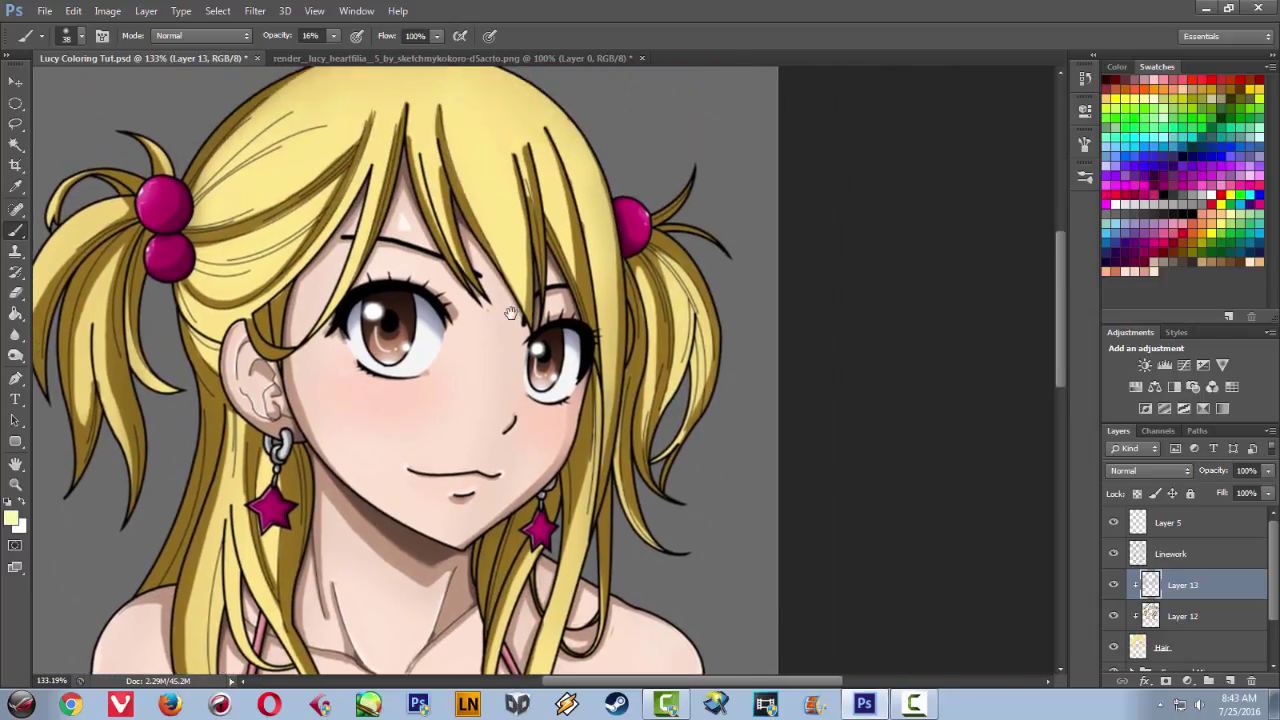
{"action": "left_click_drag", "start_coordinate": [510, 313], "coordinate": [685, 268]}
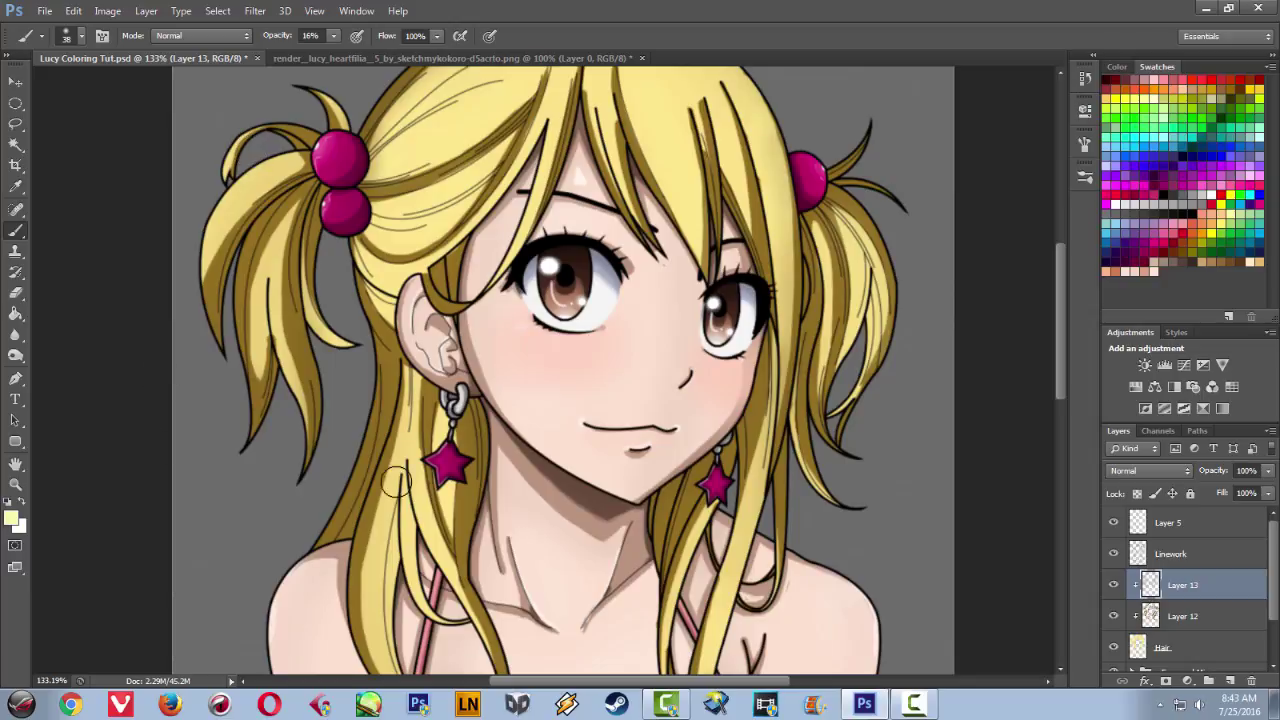
{"action": "left_click_drag", "start_coordinate": [480, 663], "coordinate": [470, 462]}
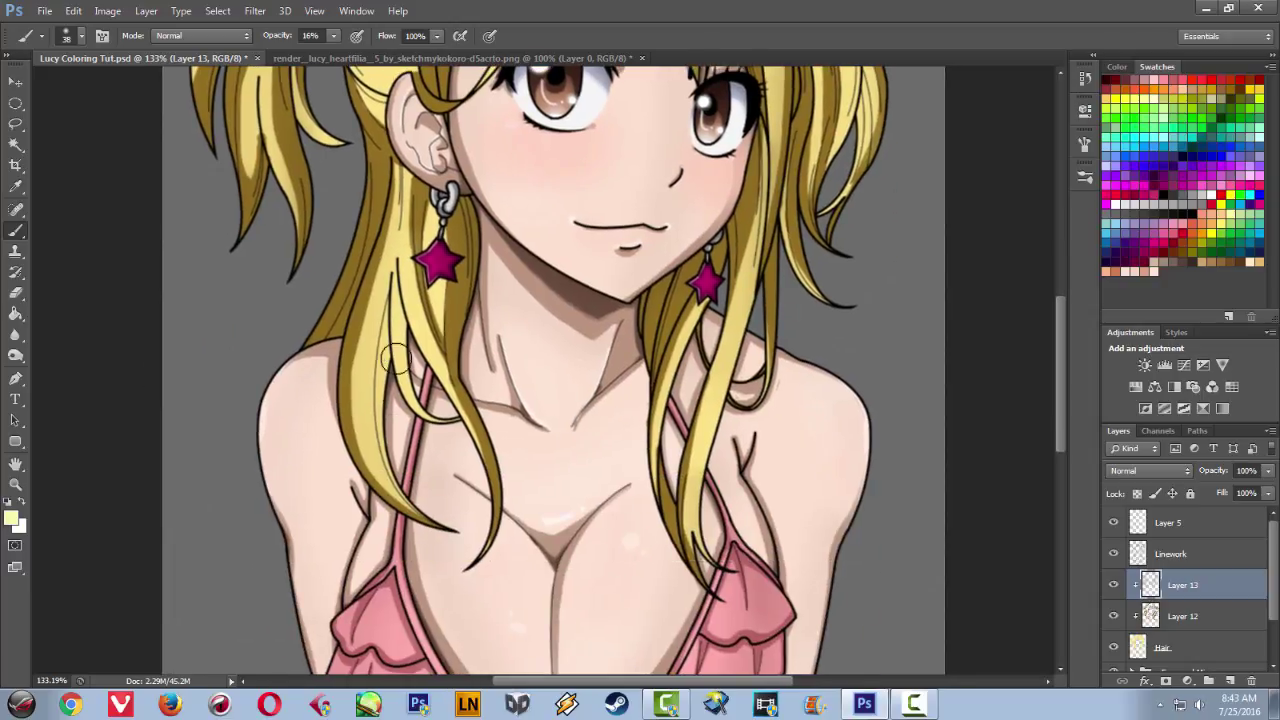
{"action": "left_click_drag", "start_coordinate": [491, 368], "coordinate": [484, 495]}
{"action": "left_click_drag", "start_coordinate": [591, 548], "coordinate": [575, 458]}
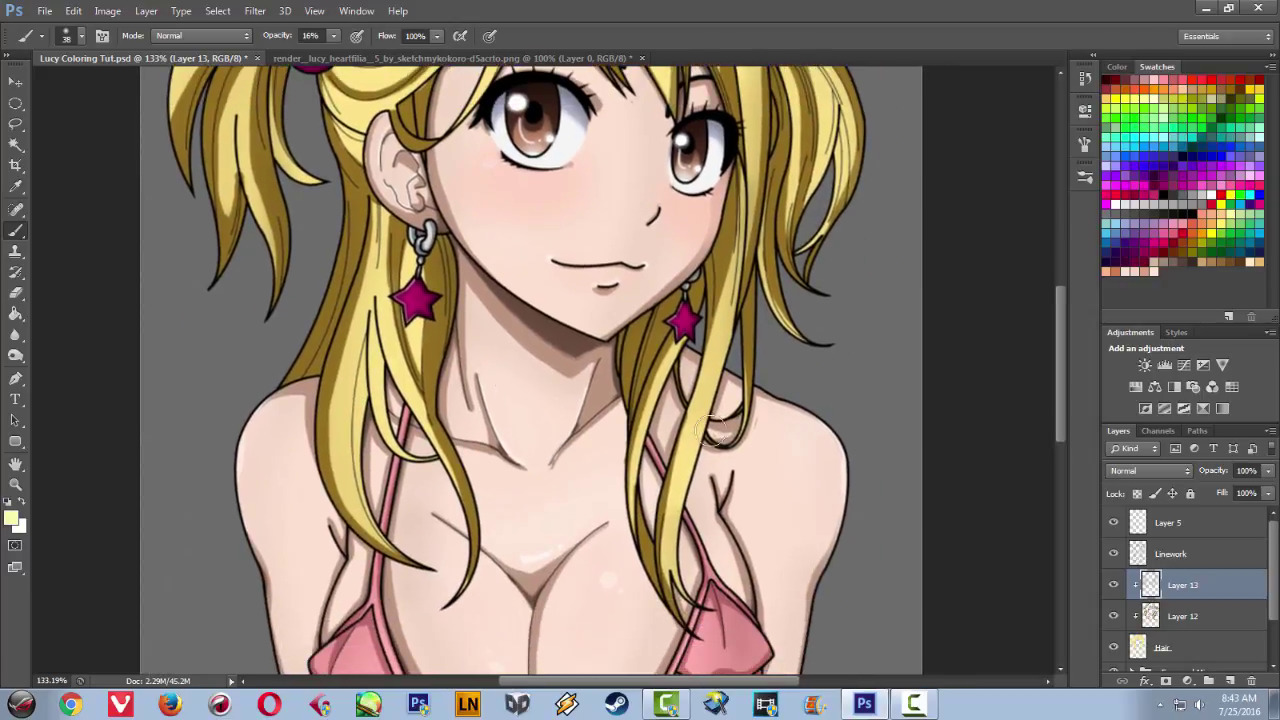
{"action": "mouse_move", "coordinate": [597, 273]}
{"action": "left_mouse_down"}
{"action": "mouse_move", "coordinate": [600, 586]}
{"action": "mouse_move", "coordinate": [601, 575]}
{"action": "left_mouse_up"}
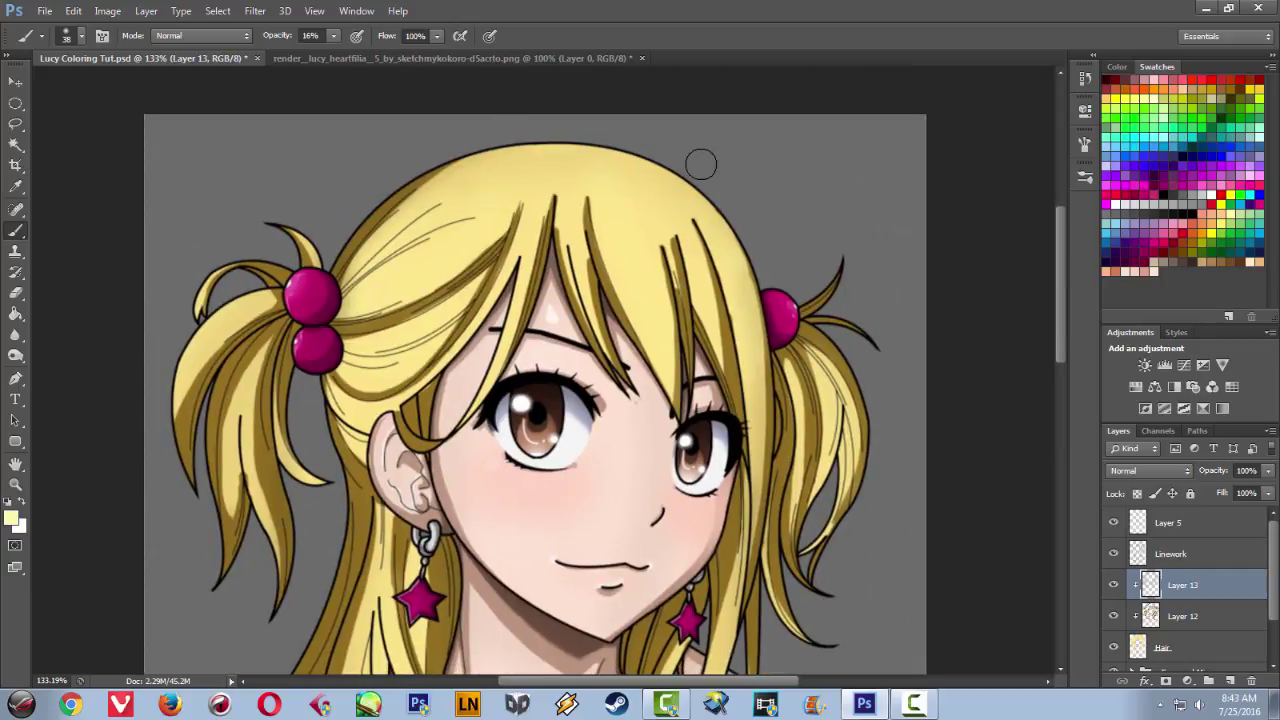
{"action": "scroll", "coordinate": [701, 164], "scroll_direction": "down", "scroll_amount": 3}
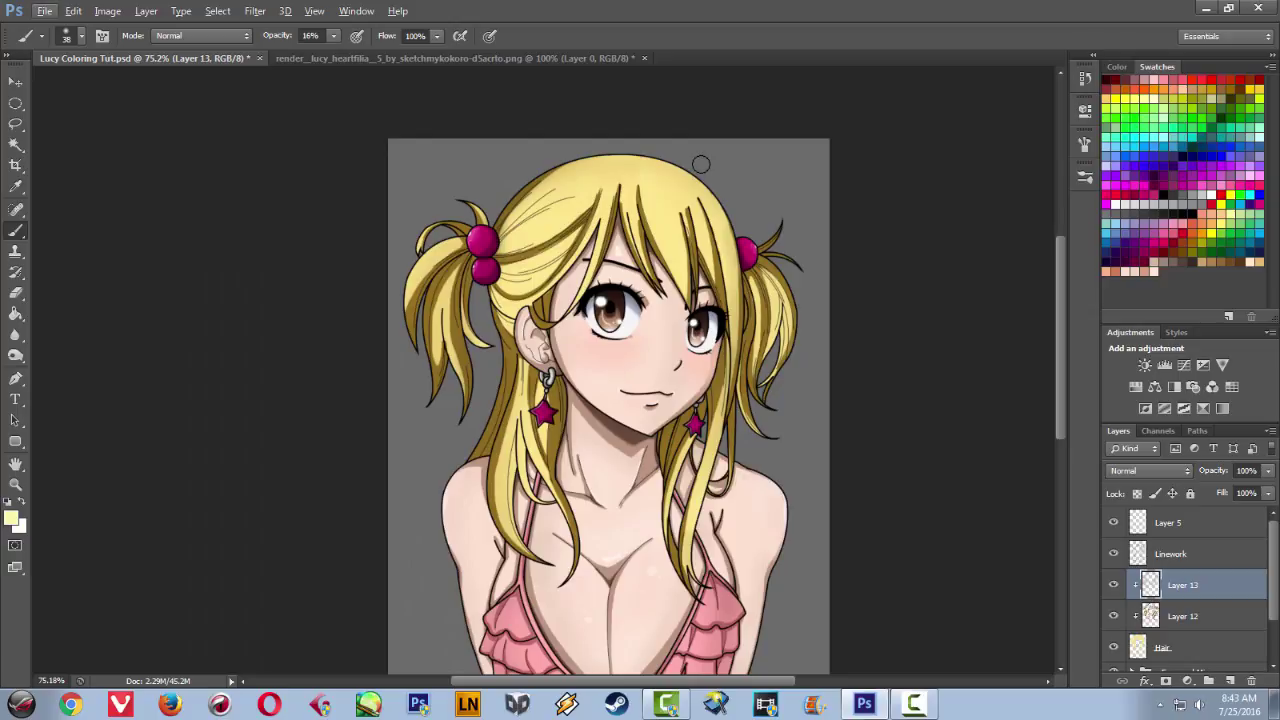
{"action": "scroll", "coordinate": [703, 162], "scroll_direction": "down", "scroll_amount": 1}
{"action": "scroll", "coordinate": [706, 158], "scroll_direction": "up", "scroll_amount": 4}
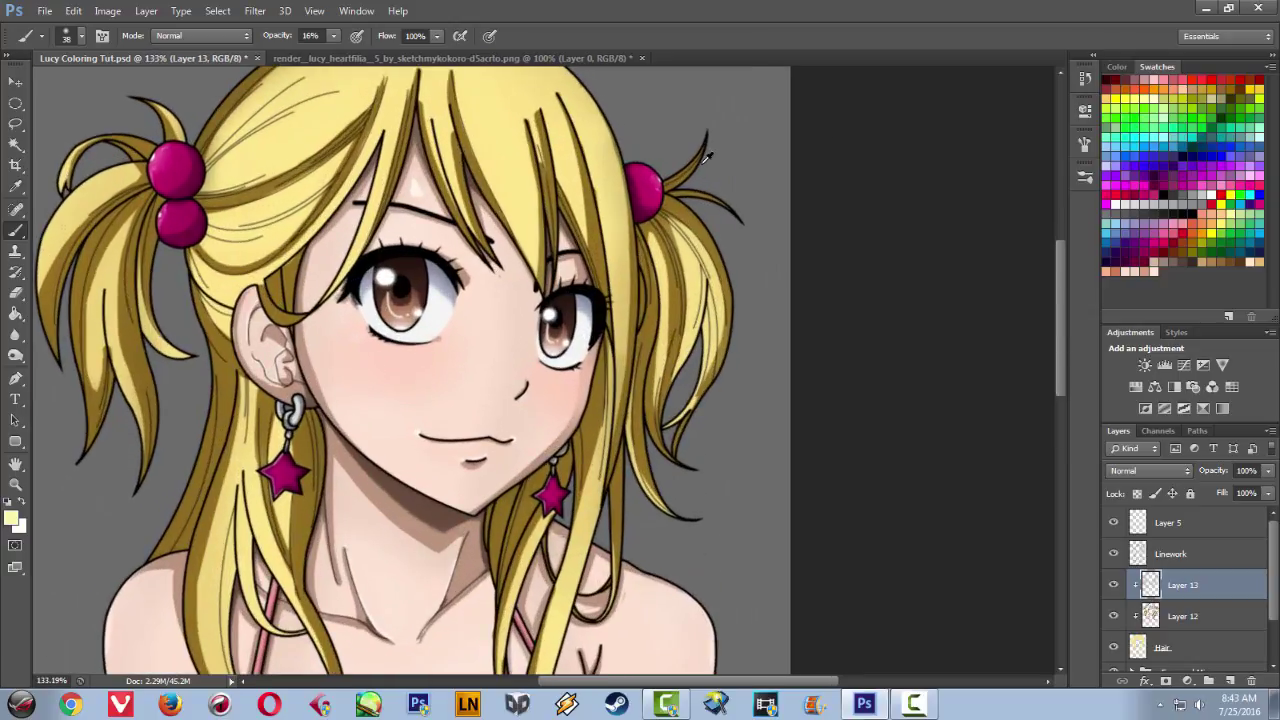
{"action": "left_click_drag", "start_coordinate": [441, 327], "coordinate": [682, 452]}
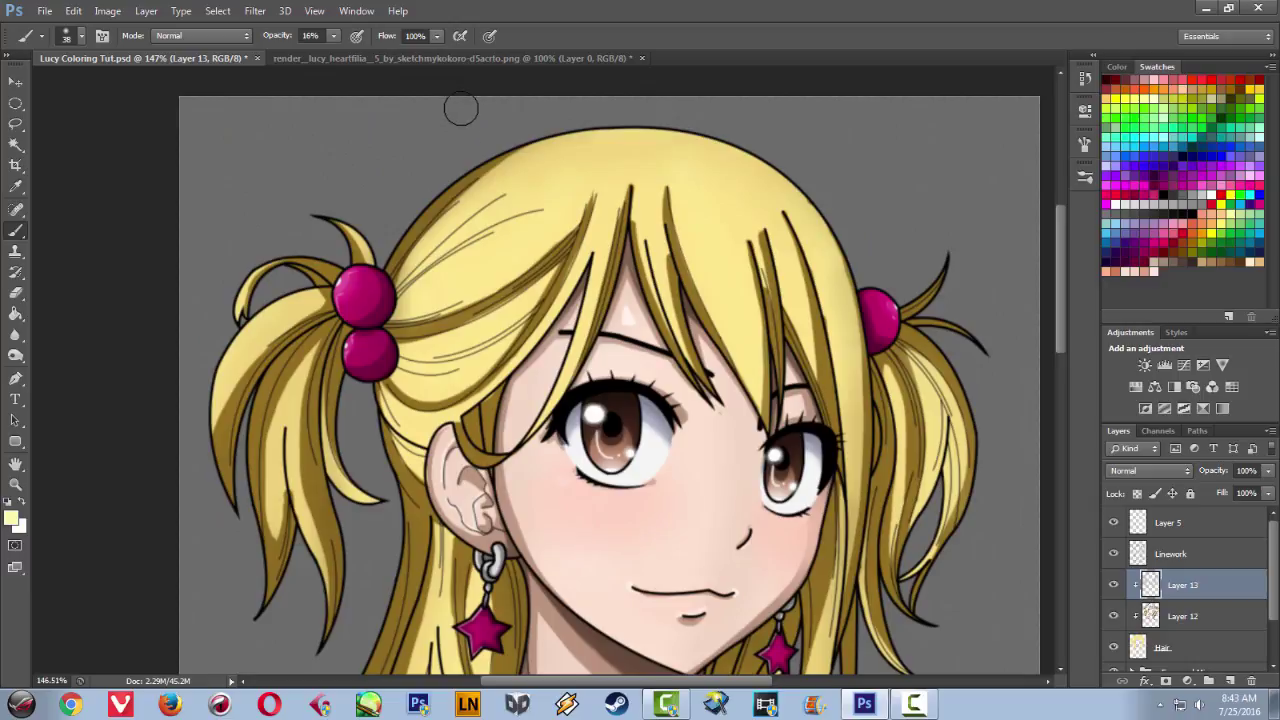
- Sample a light cream from the reference render's hair and enlarge the brush to 70 px in the coloring document
{"action": "left_click", "coordinate": [443, 59]}
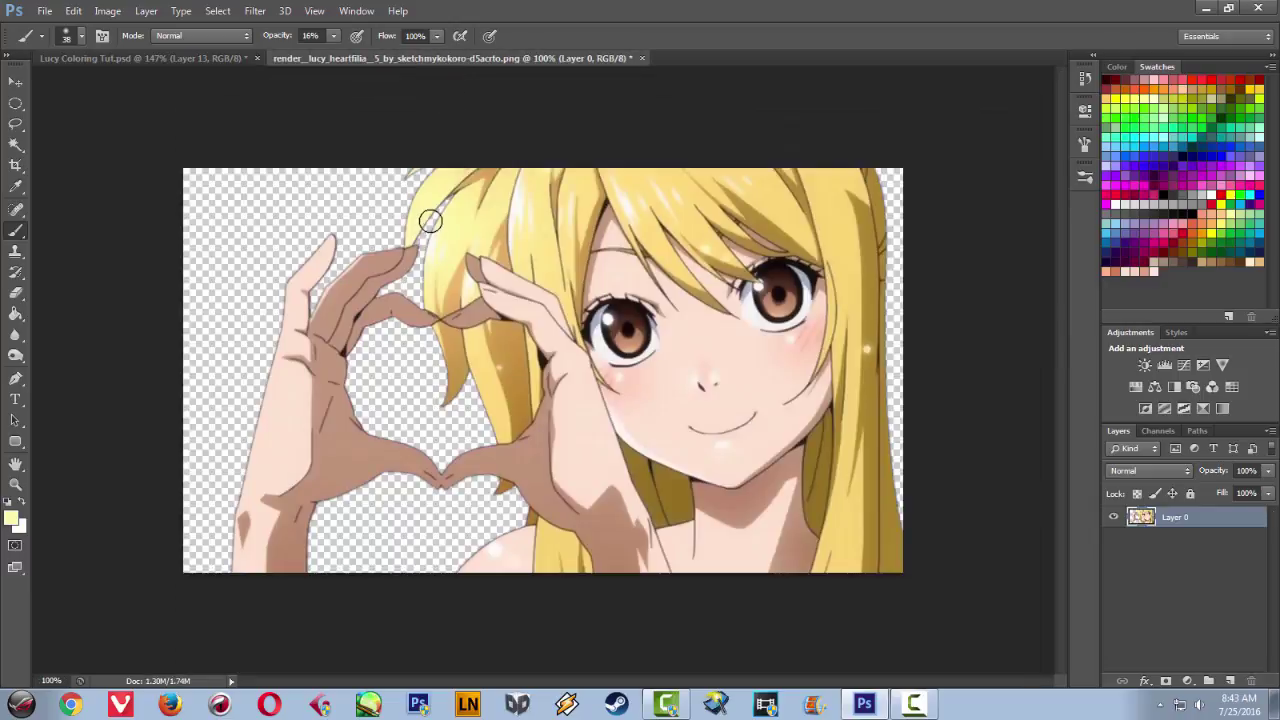
{"action": "left_click_drag", "start_coordinate": [437, 235], "coordinate": [446, 238]}
{"action": "left_click", "coordinate": [200, 60]}
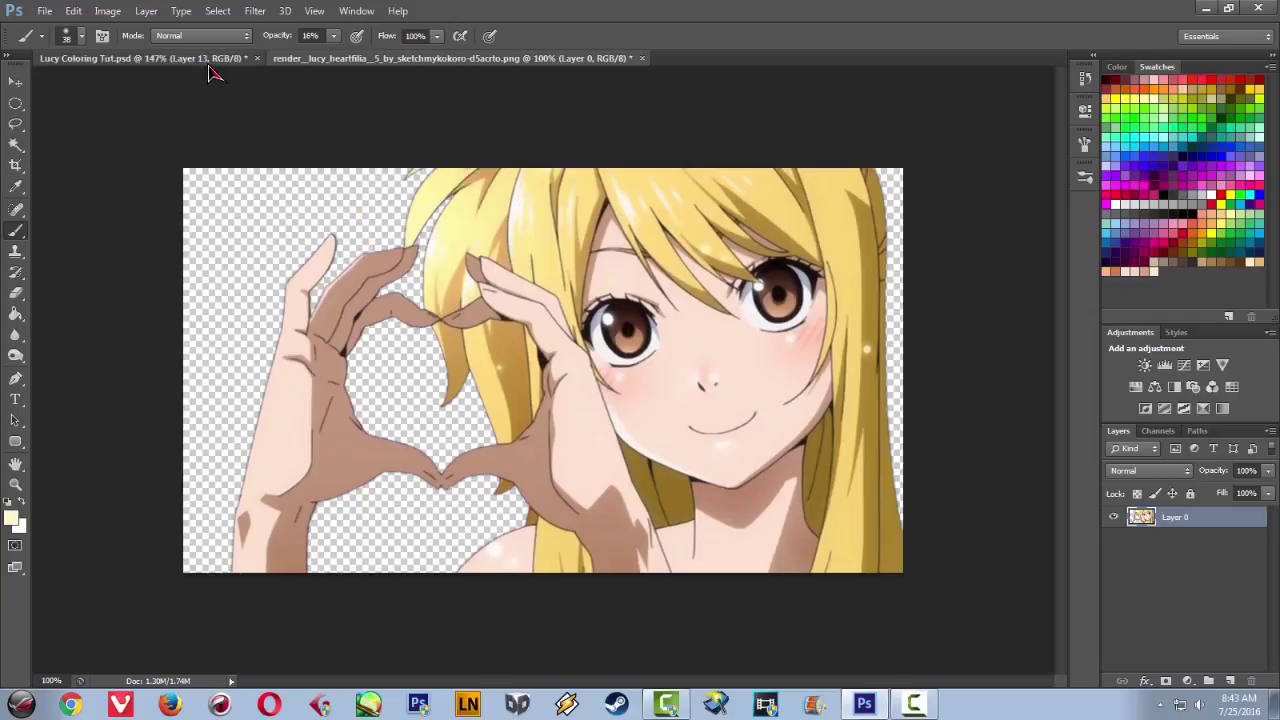
{"action": "left_click", "coordinate": [1088, 180]}
{"action": "left_click", "coordinate": [1084, 182]}
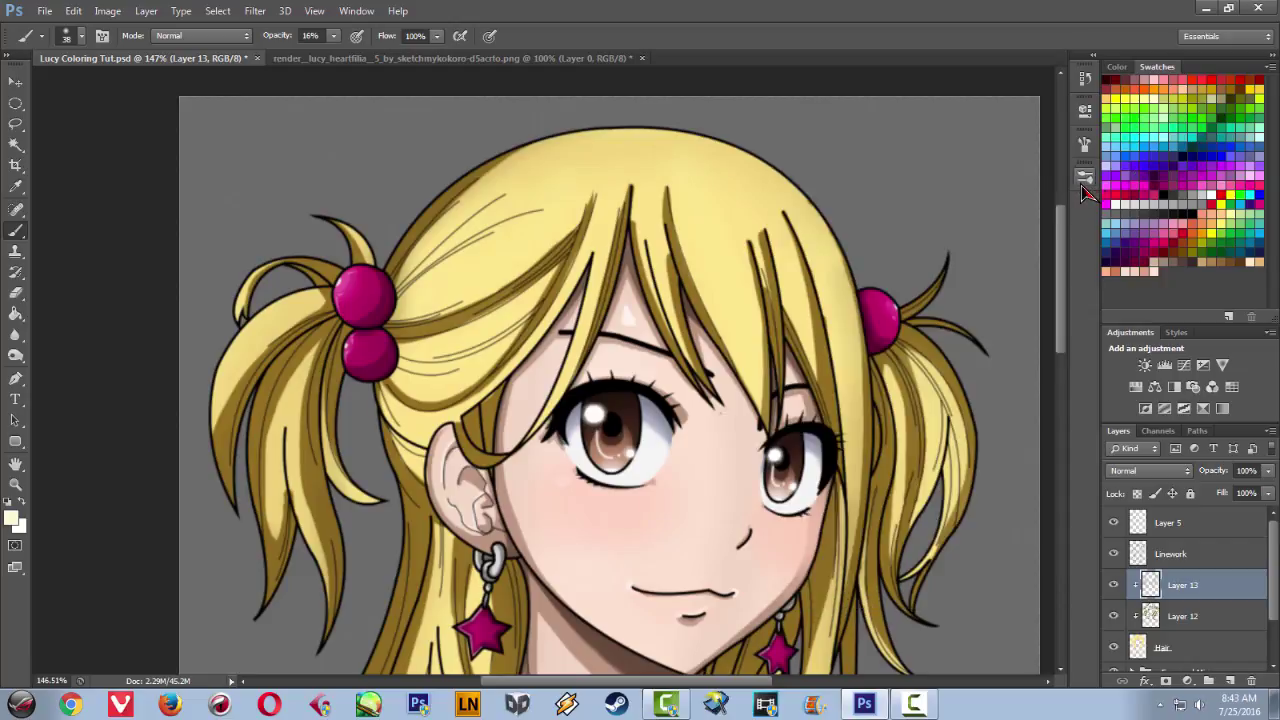
{"action": "left_click", "coordinate": [1084, 186]}
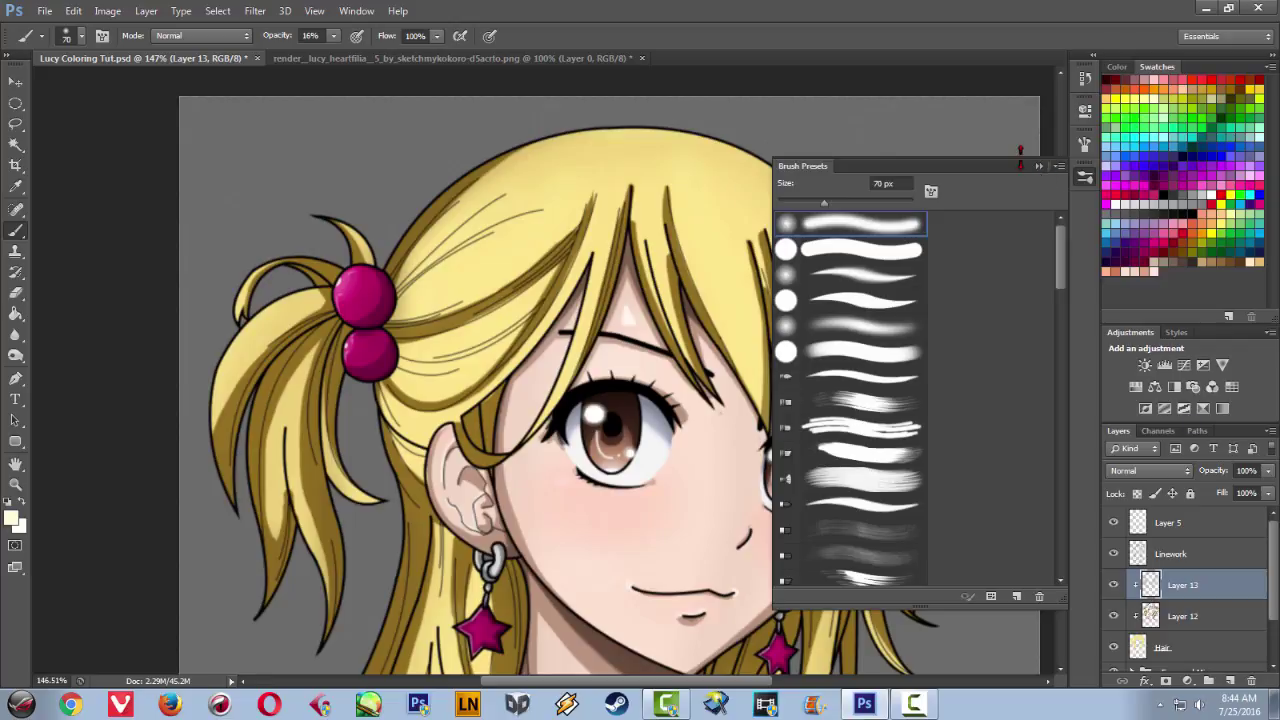
{"action": "left_click", "coordinate": [1039, 166]}
- Try cream highlight strokes at 36% brush opacity on the swept-back hair beside the left hair ties
{"action": "left_click", "coordinate": [334, 36]}
{"action": "left_click_drag", "start_coordinate": [337, 60], "coordinate": [357, 58]}
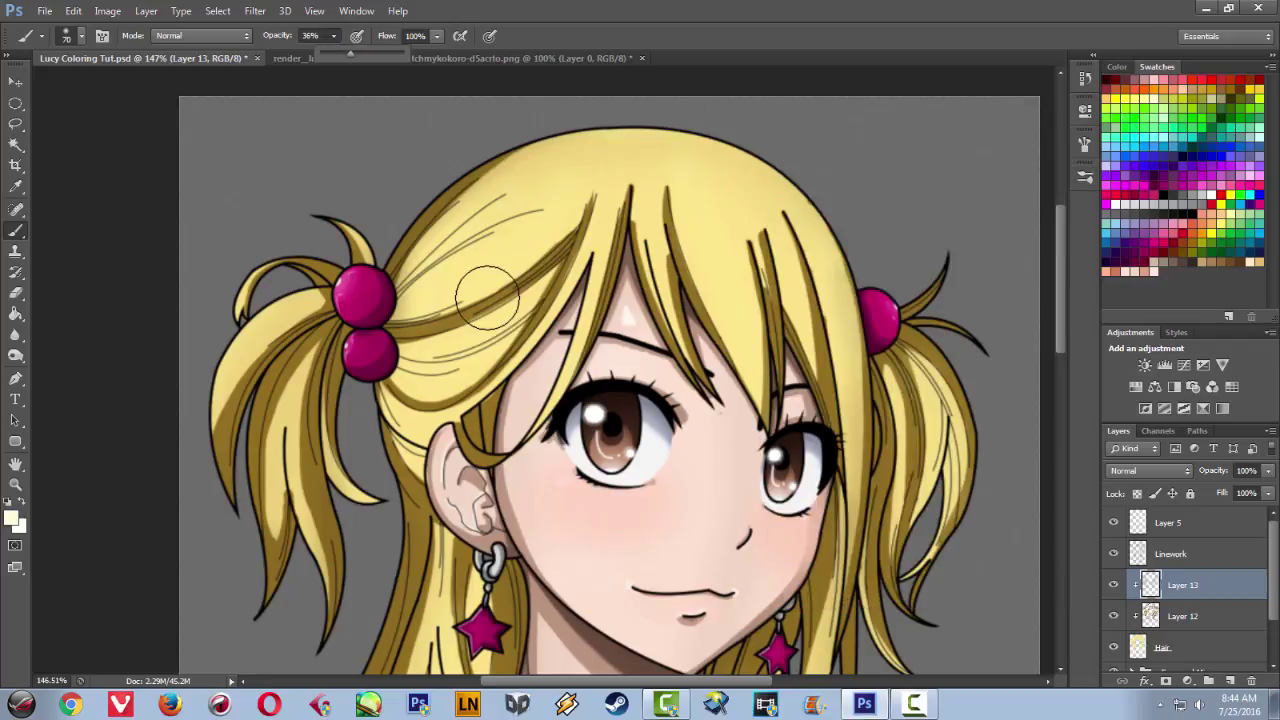
{"action": "key", "text": "ctrl+z"}
{"action": "left_click_drag", "start_coordinate": [421, 277], "coordinate": [477, 216]}
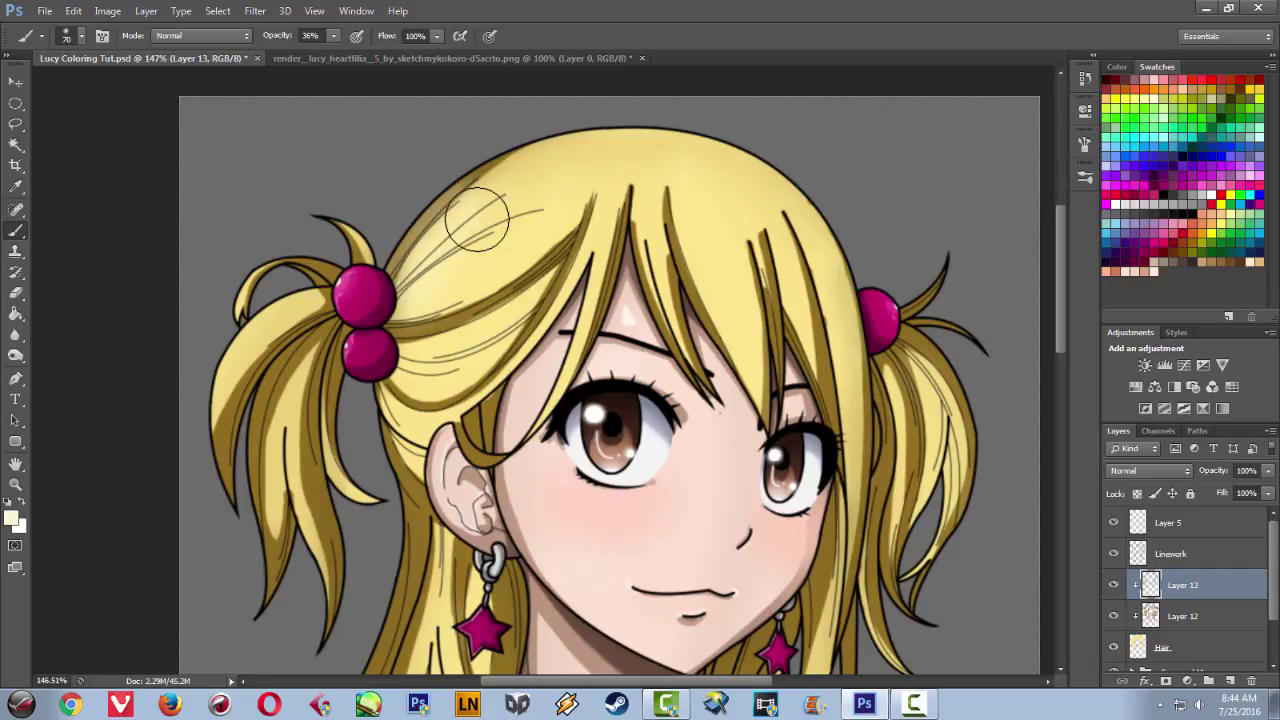
{"action": "key", "text": "ctrl+z"}
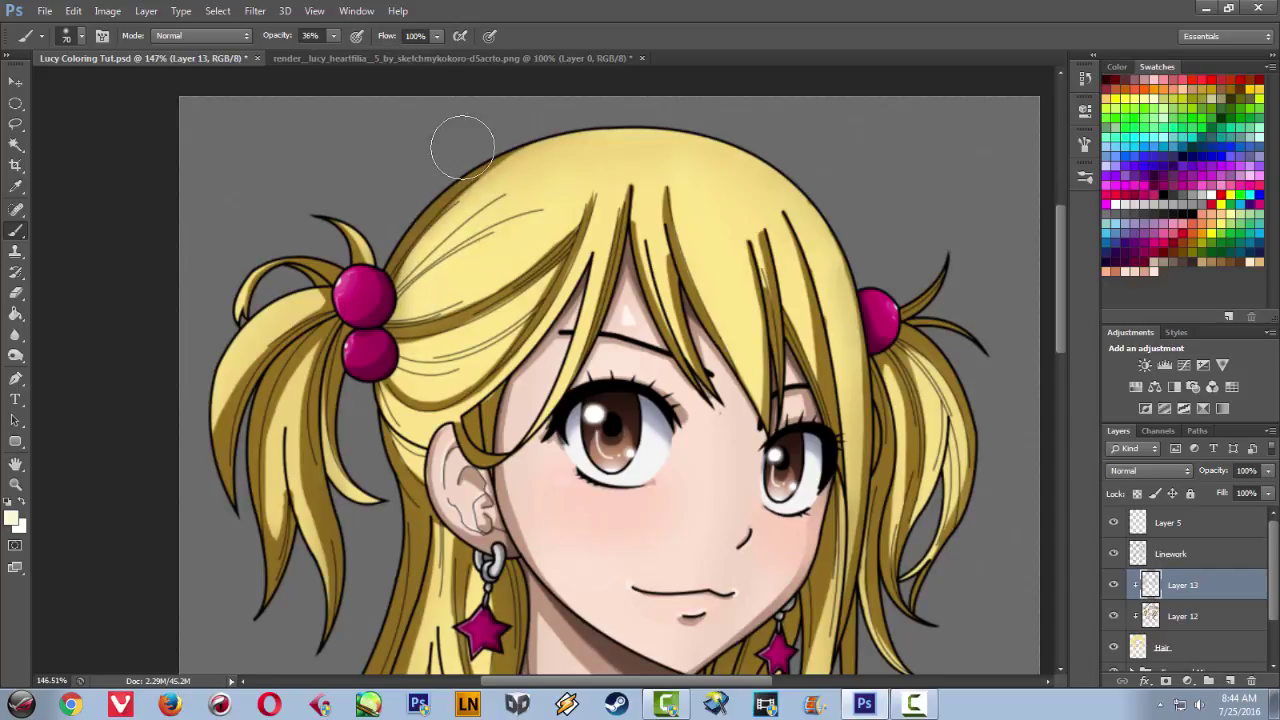
- Set the brush opacity to 15% and brush soft cream highlights over the crown, bangs and pigtails
{"action": "left_click", "coordinate": [335, 38]}
{"action": "left_click_drag", "start_coordinate": [436, 236], "coordinate": [443, 267]}
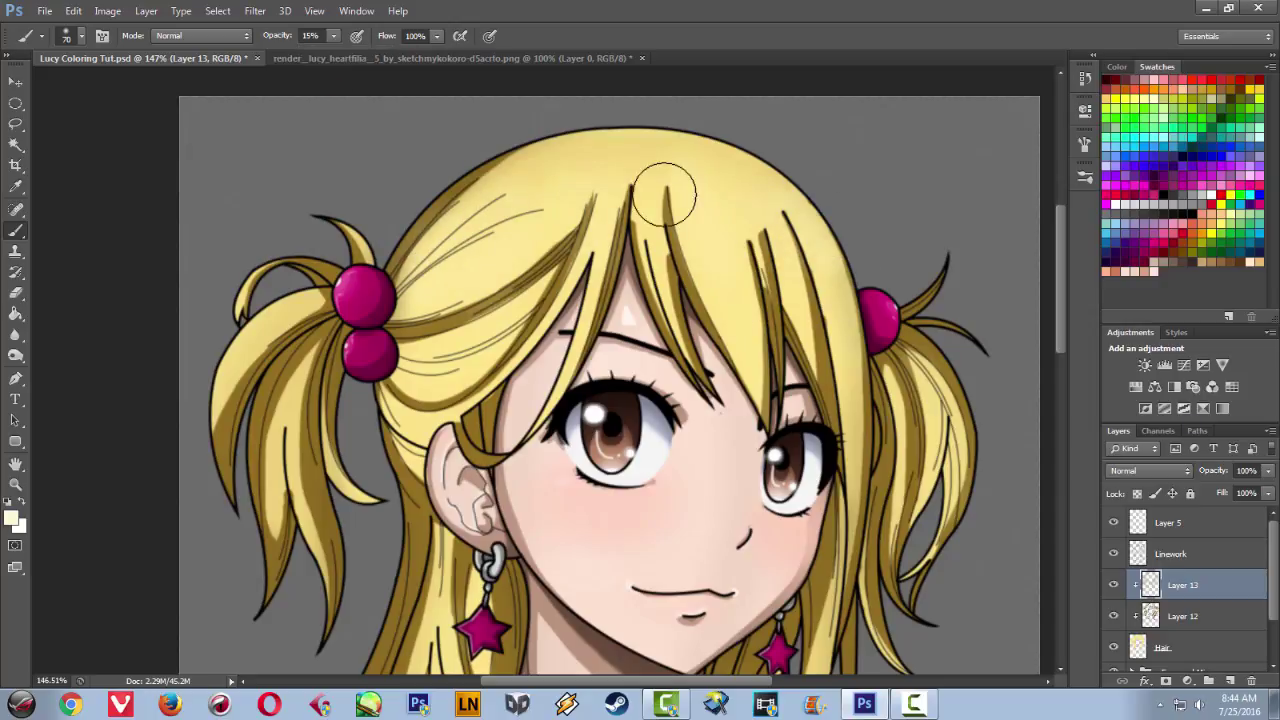
{"action": "left_click_drag", "start_coordinate": [512, 420], "coordinate": [474, 399]}
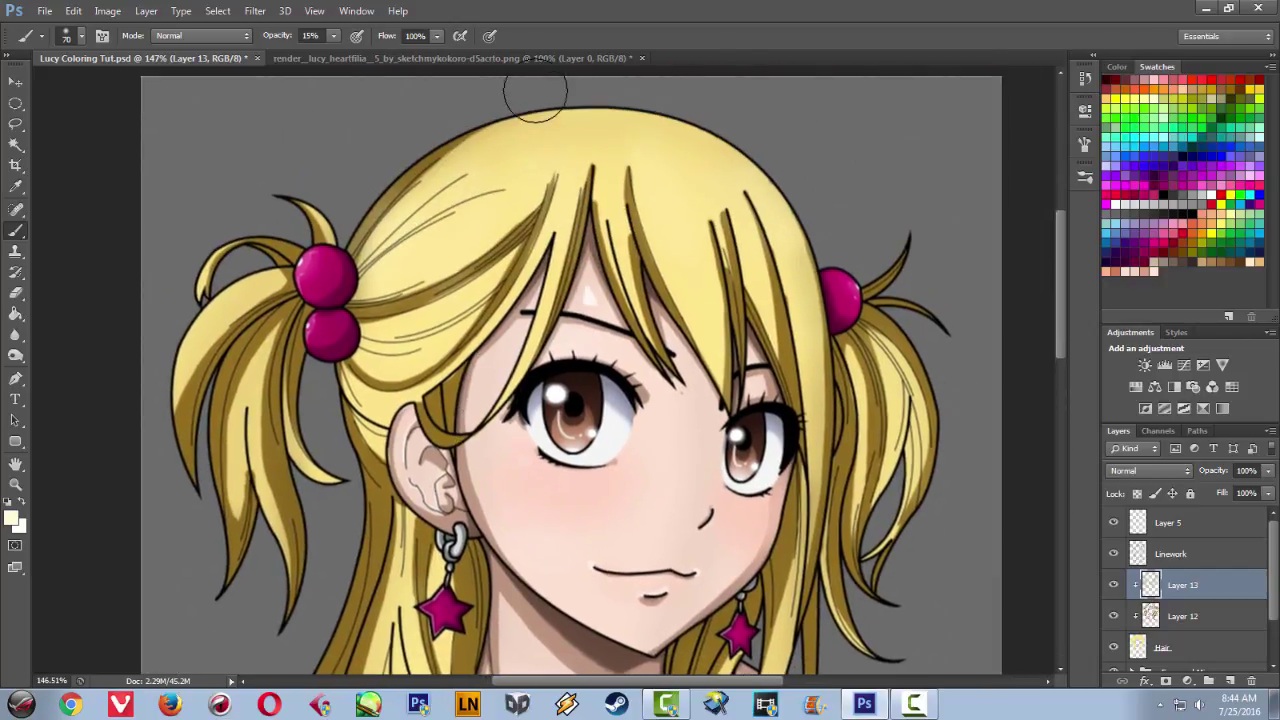
- Sample a near-white highlight color from the hair in the reference render
{"action": "left_click", "coordinate": [545, 60]}
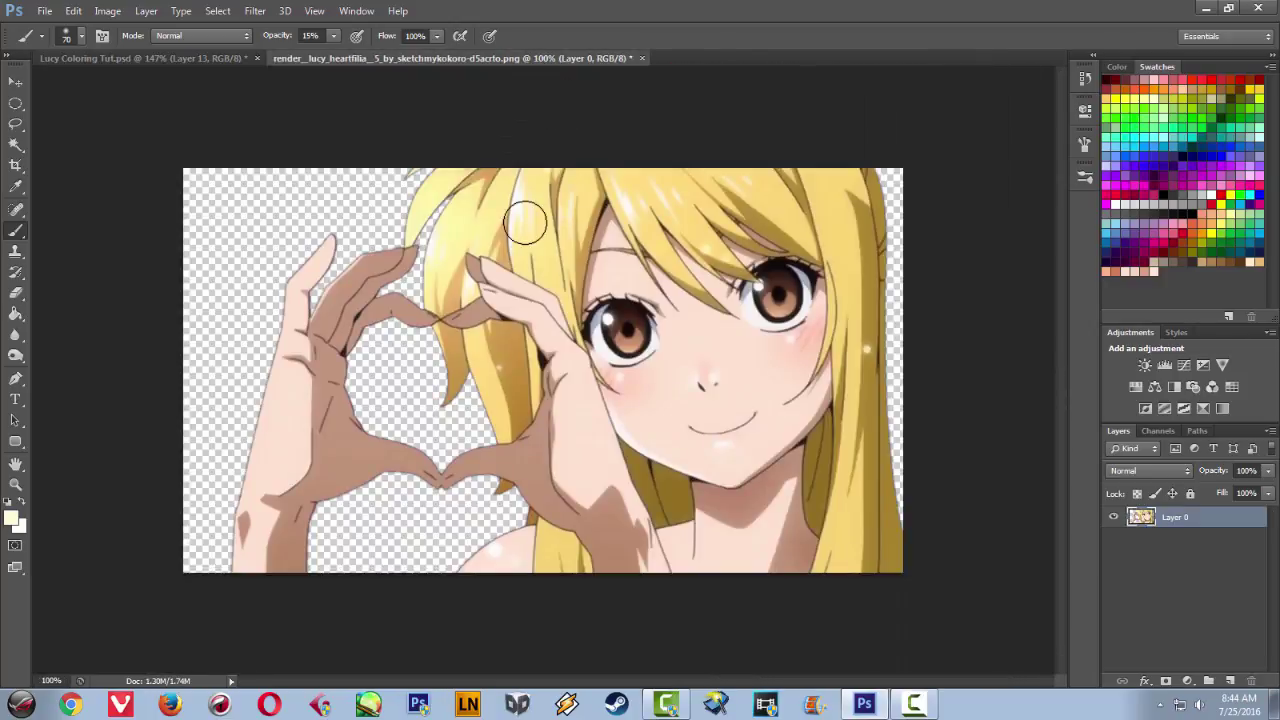
{"action": "scroll", "coordinate": [548, 170], "scroll_direction": "up", "scroll_amount": 8}
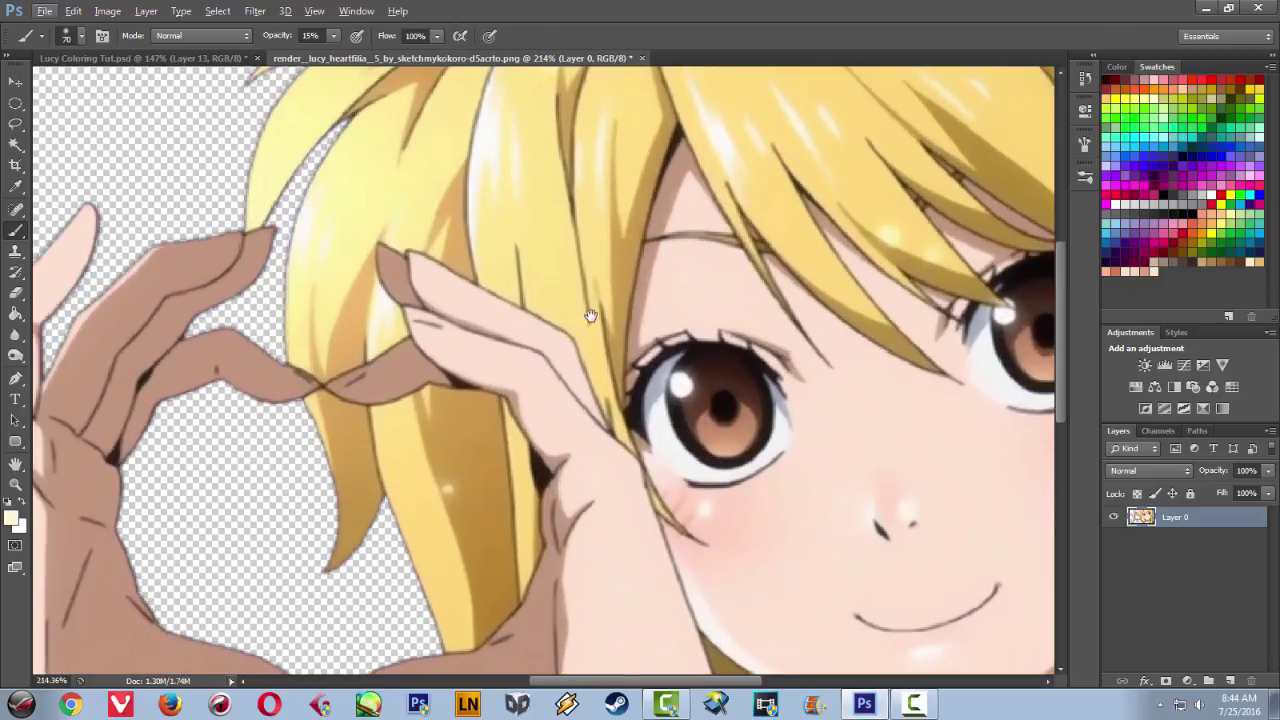
{"action": "left_click_drag", "start_coordinate": [591, 316], "coordinate": [617, 438]}
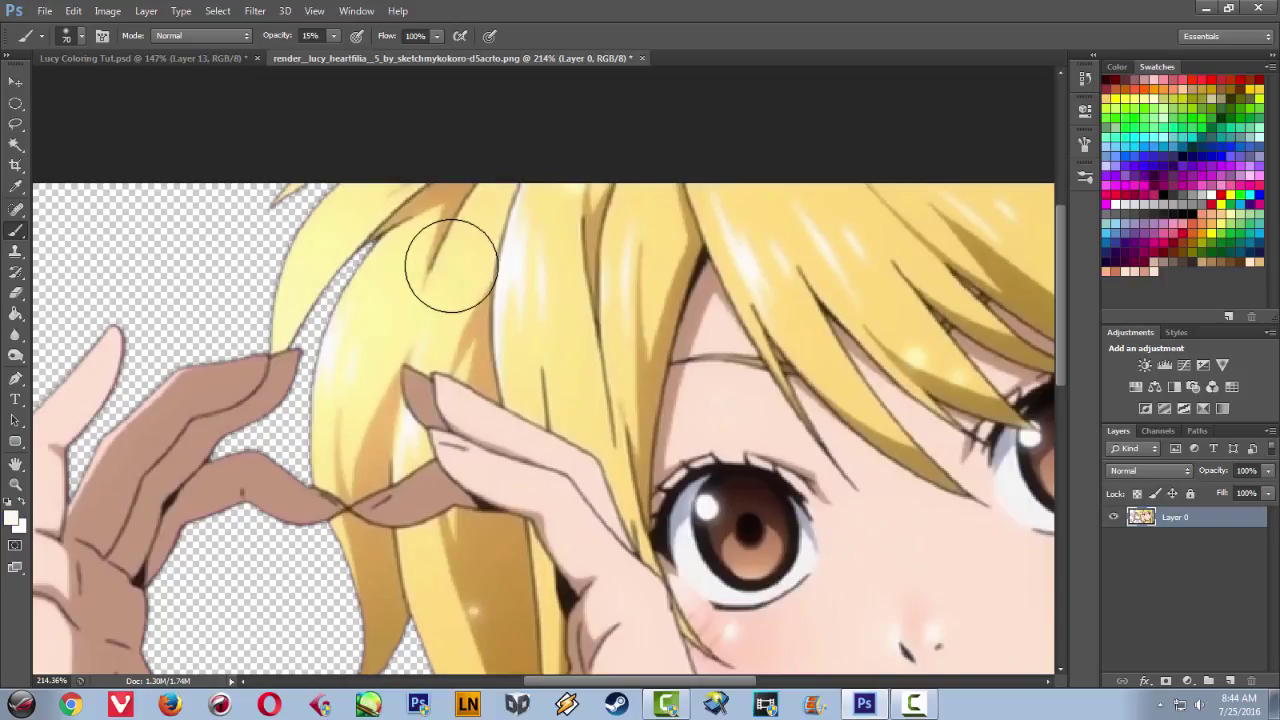
- Add a new layer above Layer 13 in the coloring document and clip it to the Hair layer
{"action": "left_click", "coordinate": [214, 60]}
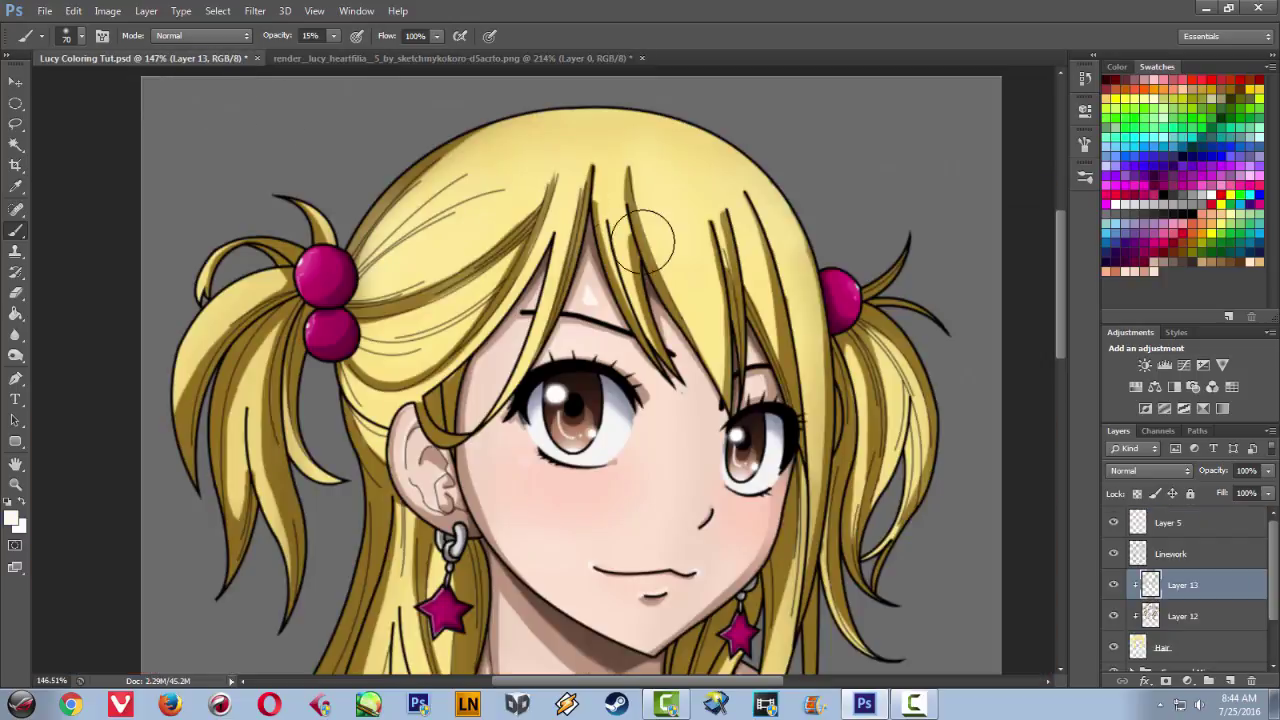
{"action": "mouse_move", "coordinate": [690, 446]}
{"action": "left_mouse_down"}
{"action": "mouse_move", "coordinate": [673, 368]}
{"action": "mouse_move", "coordinate": [690, 432]}
{"action": "mouse_move", "coordinate": [730, 424]}
{"action": "left_mouse_up"}
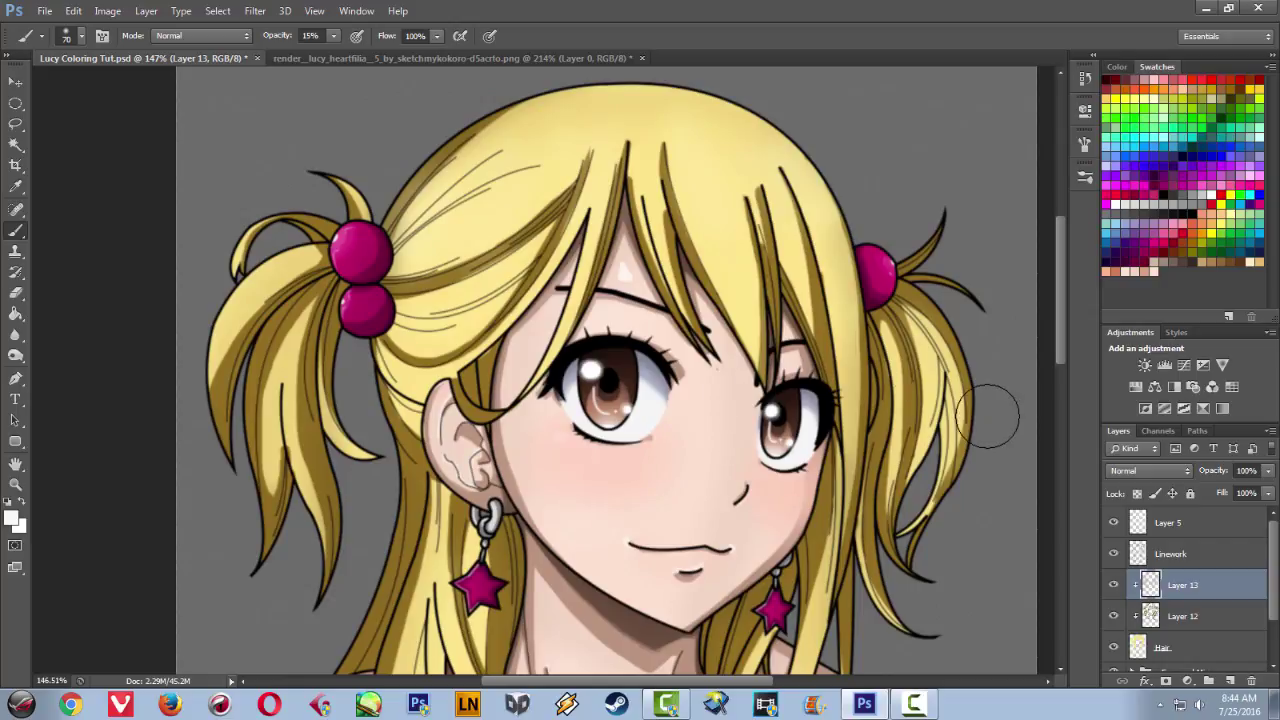
{"action": "key", "text": "ctrl+shift+n"}
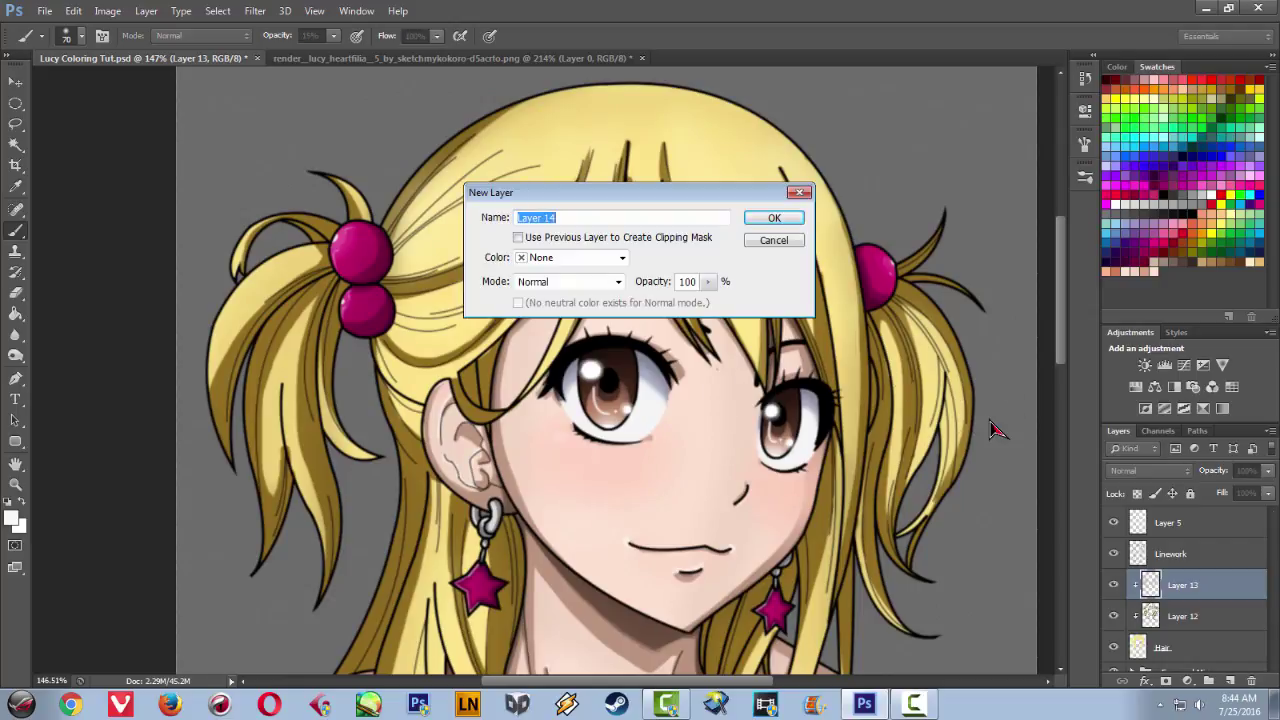
{"action": "key", "text": "Return"}
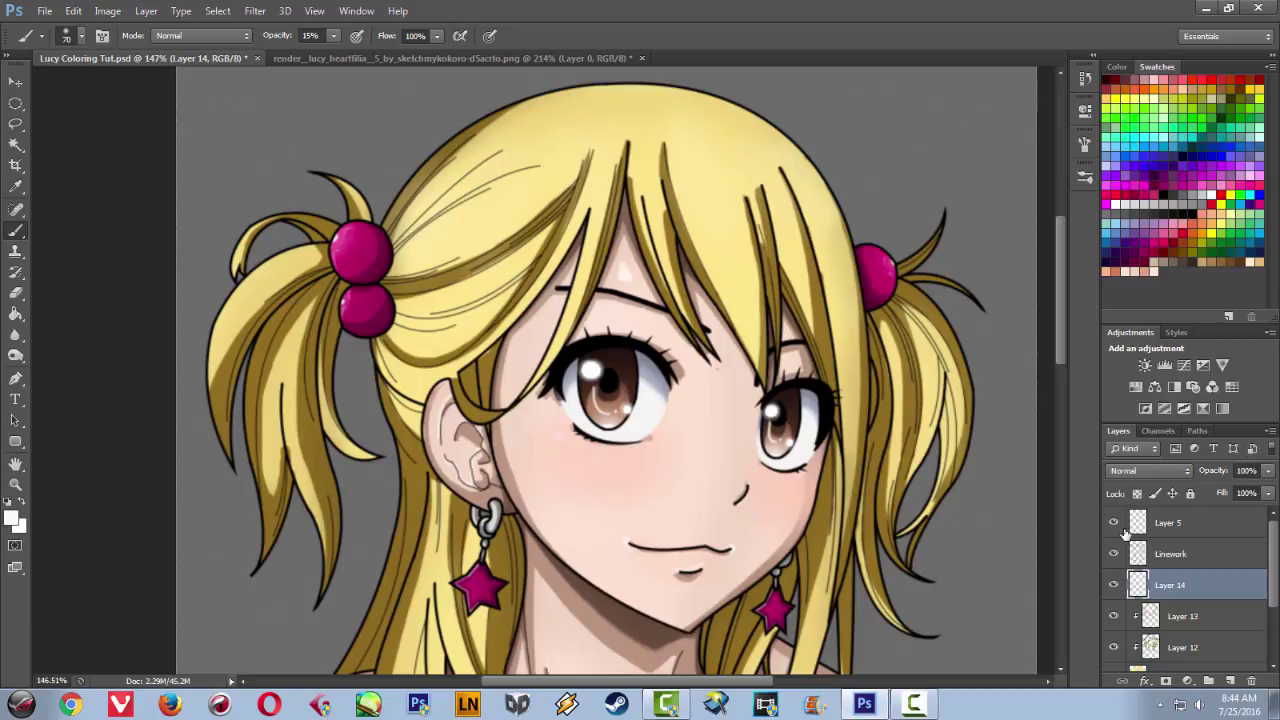
{"action": "left_click", "coordinate": [1181, 598], "text": "alt"}
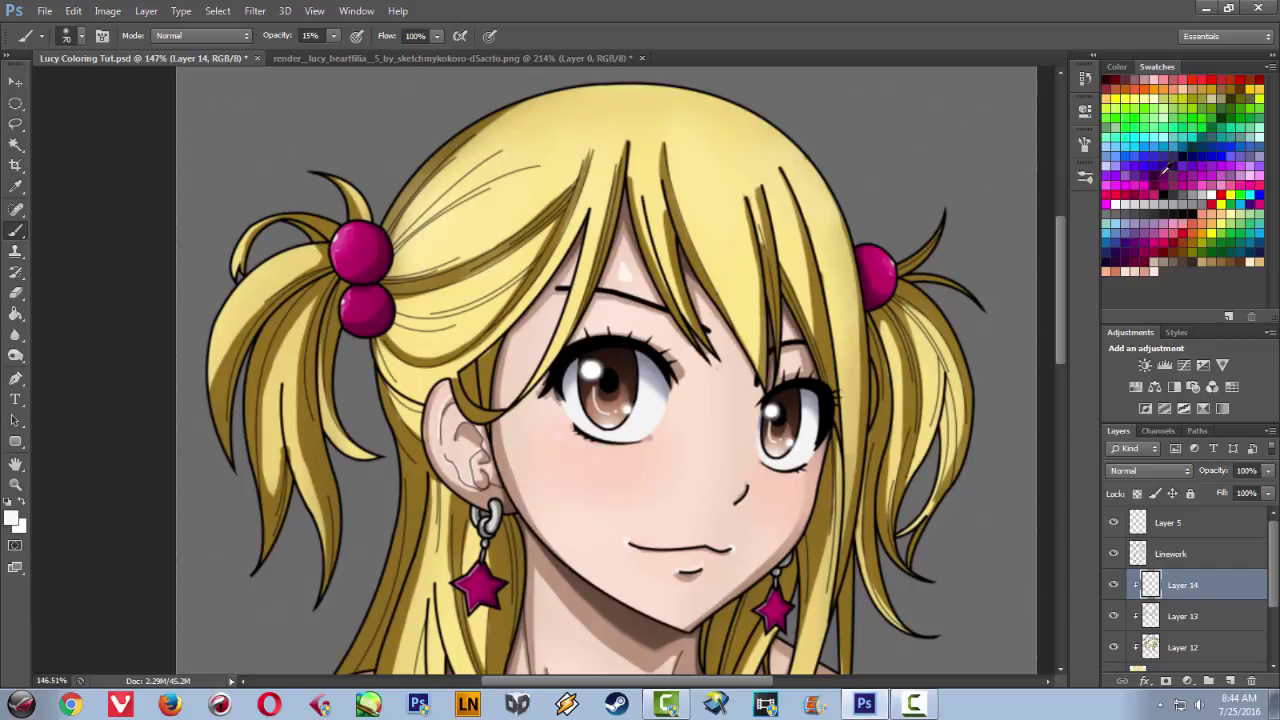
- Choose a hard round brush at 10 px and set its opacity to 100%, checking the highlight shapes in the reference render
{"action": "left_click", "coordinate": [1085, 176]}
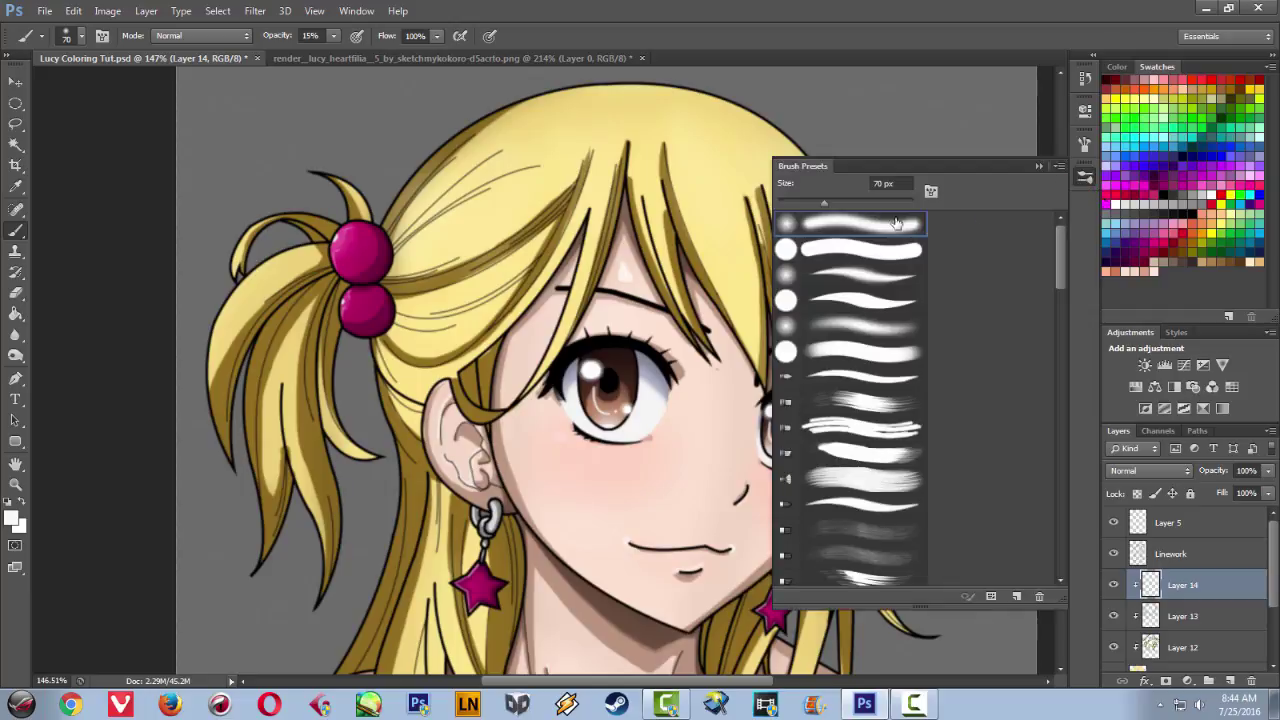
{"action": "left_click", "coordinate": [846, 252]}
{"action": "left_click_drag", "start_coordinate": [826, 209], "coordinate": [791, 216]}
{"action": "left_click", "coordinate": [1039, 167]}
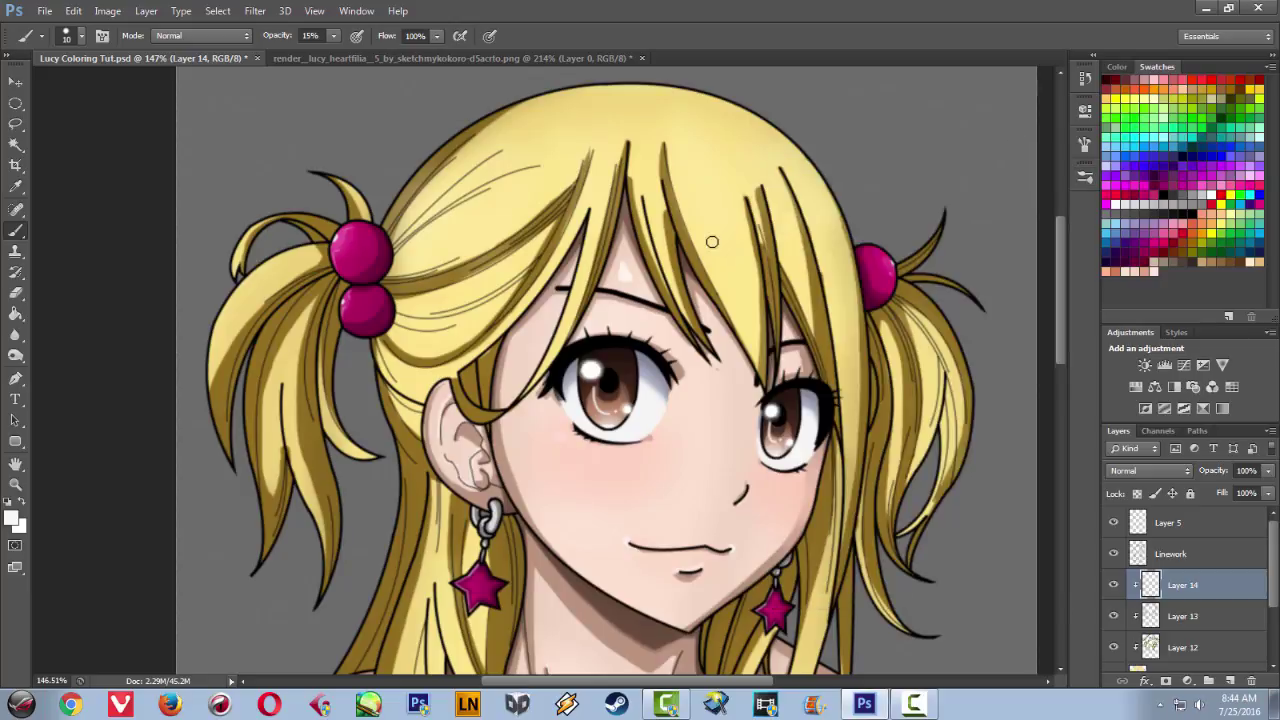
{"action": "scroll", "coordinate": [712, 241], "scroll_direction": "up", "scroll_amount": 3}
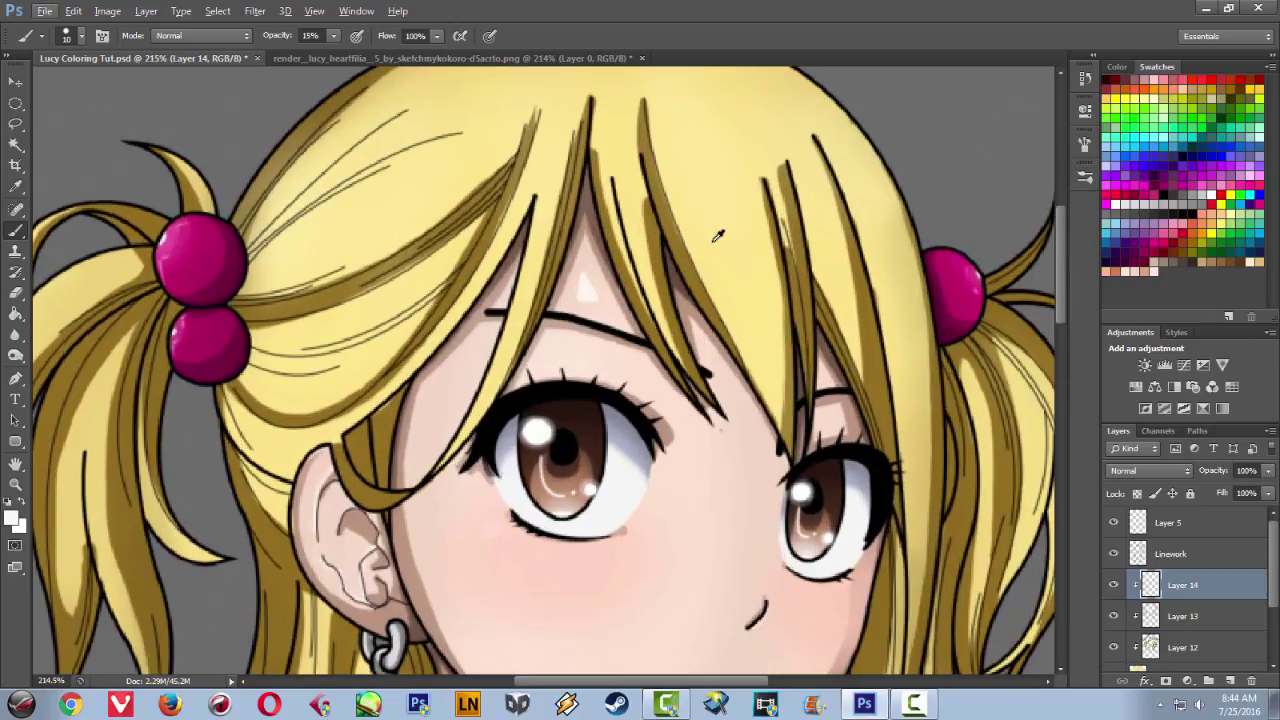
{"action": "scroll", "coordinate": [717, 235], "scroll_direction": "up", "scroll_amount": 2}
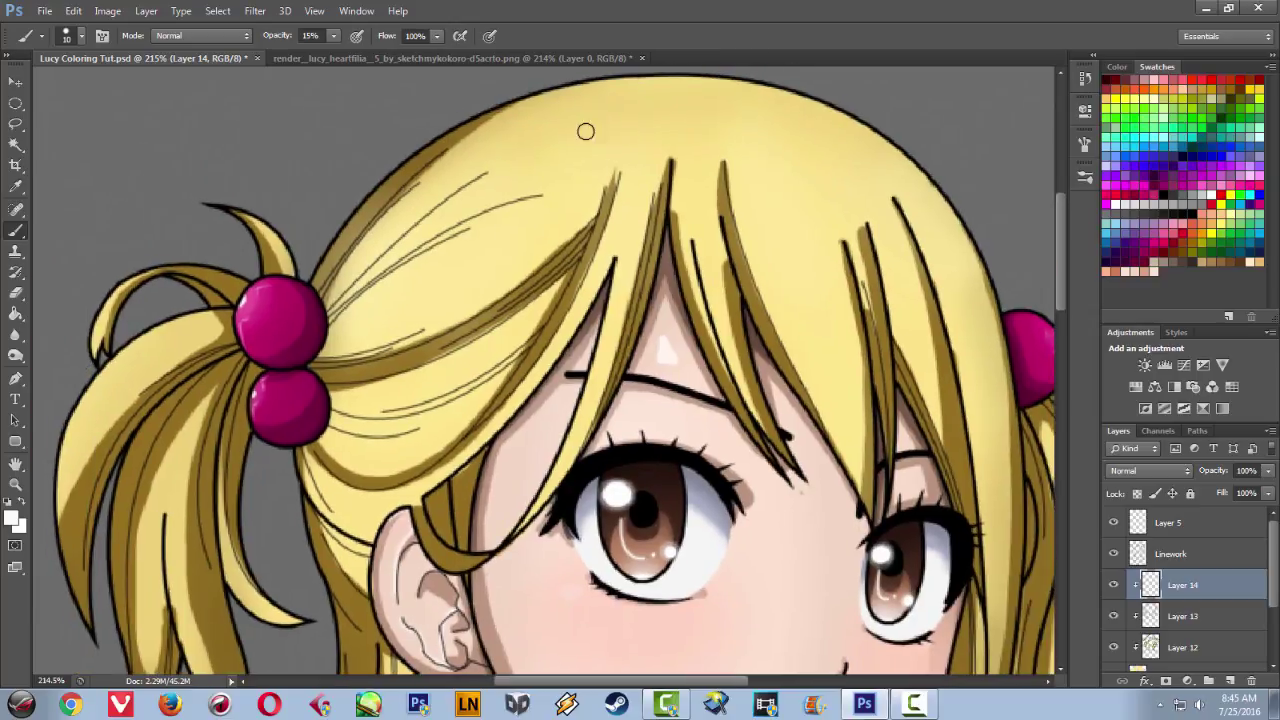
{"action": "left_click", "coordinate": [566, 60]}
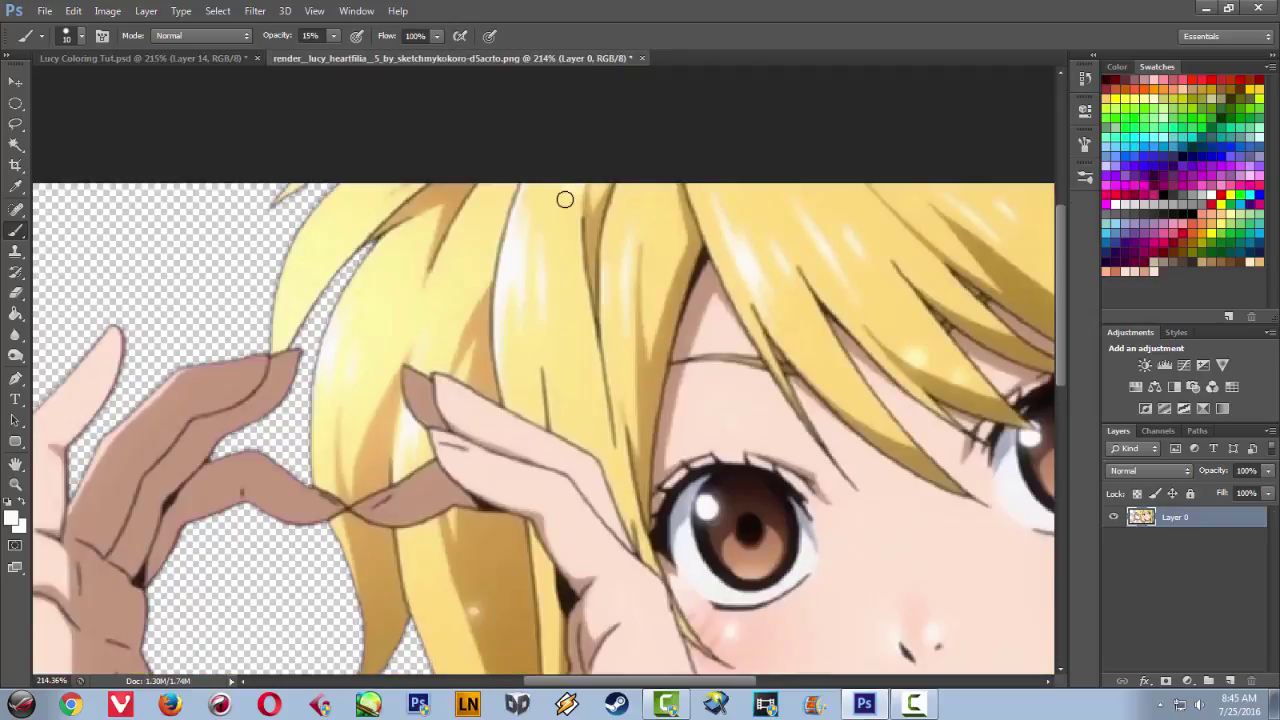
{"action": "left_click", "coordinate": [191, 60]}
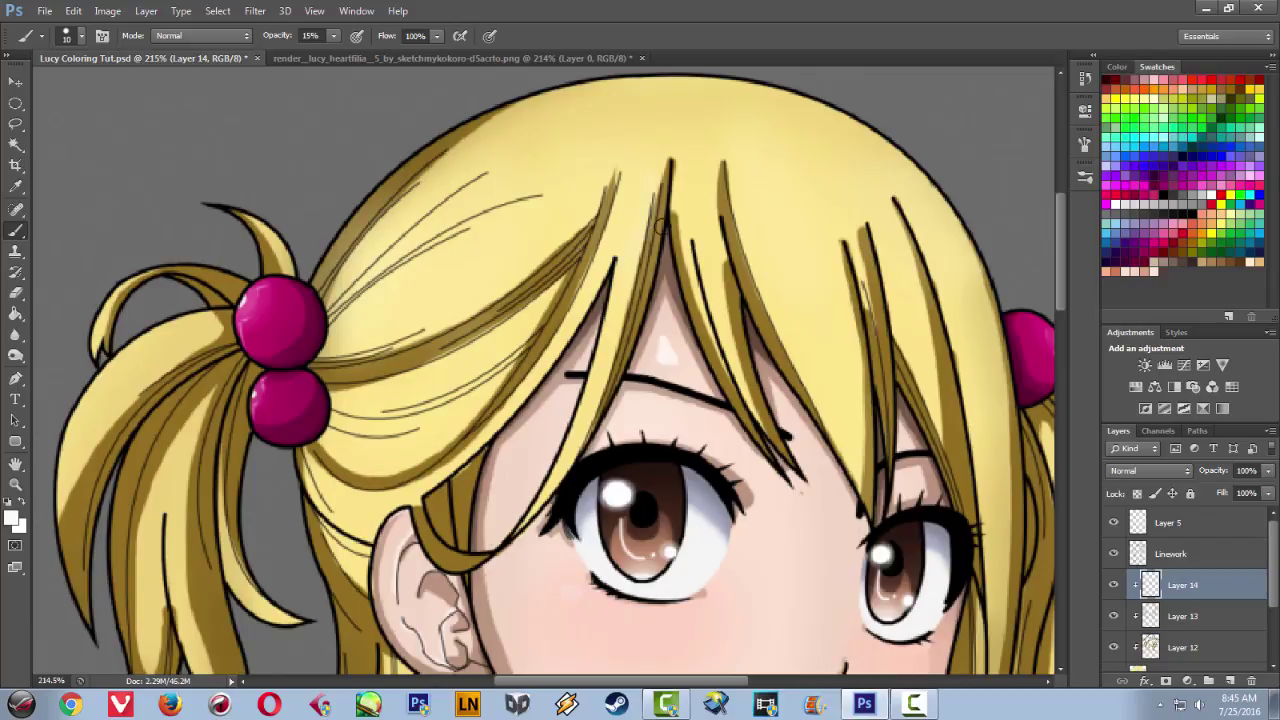
{"action": "left_click", "coordinate": [334, 40]}
{"action": "left_click_drag", "start_coordinate": [335, 56], "coordinate": [462, 52]}
- Switch to the tapered hard round brush and paint thin near-white highlights on the strand just left of the central parting
{"action": "left_click", "coordinate": [652, 182]}
{"action": "left_click_drag", "start_coordinate": [652, 180], "coordinate": [628, 268]}
{"action": "key", "text": "ctrl+z"}
{"action": "left_click", "coordinate": [1084, 176]}
{"action": "left_click", "coordinate": [867, 303]}
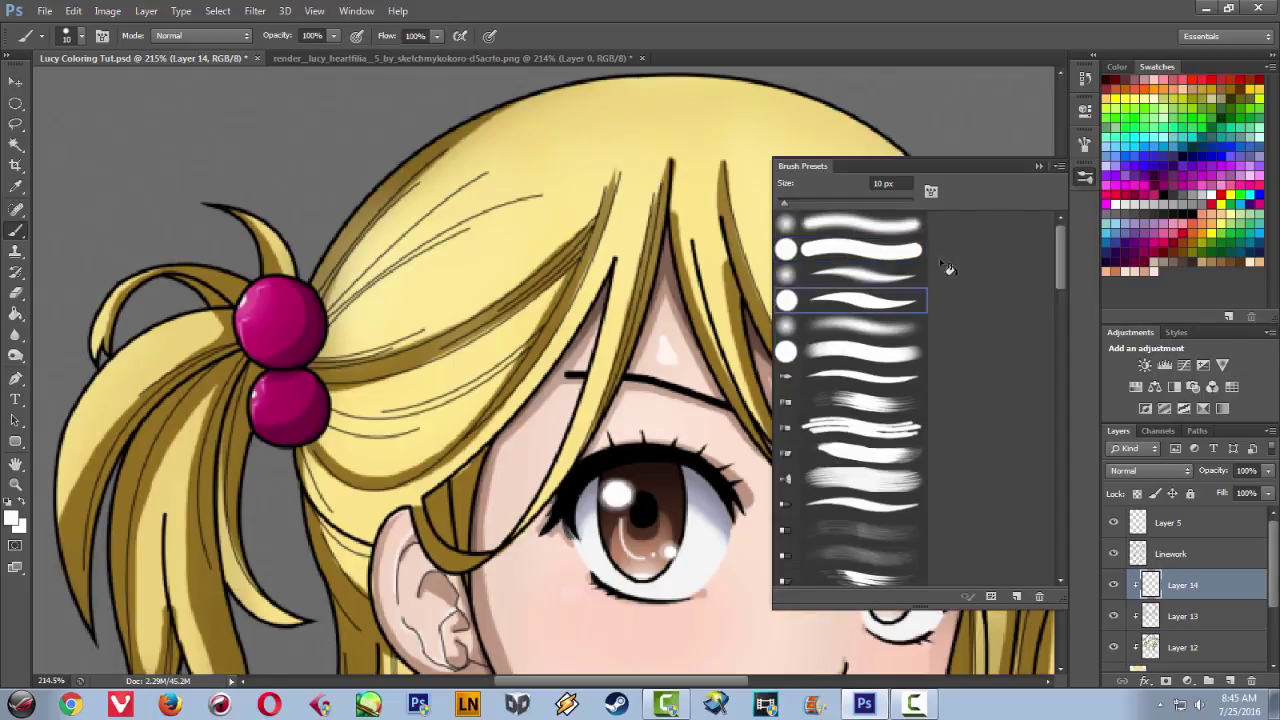
{"action": "left_click", "coordinate": [1040, 167]}
{"action": "left_click_drag", "start_coordinate": [653, 183], "coordinate": [639, 268]}
{"action": "key", "text": "ctrl+z"}
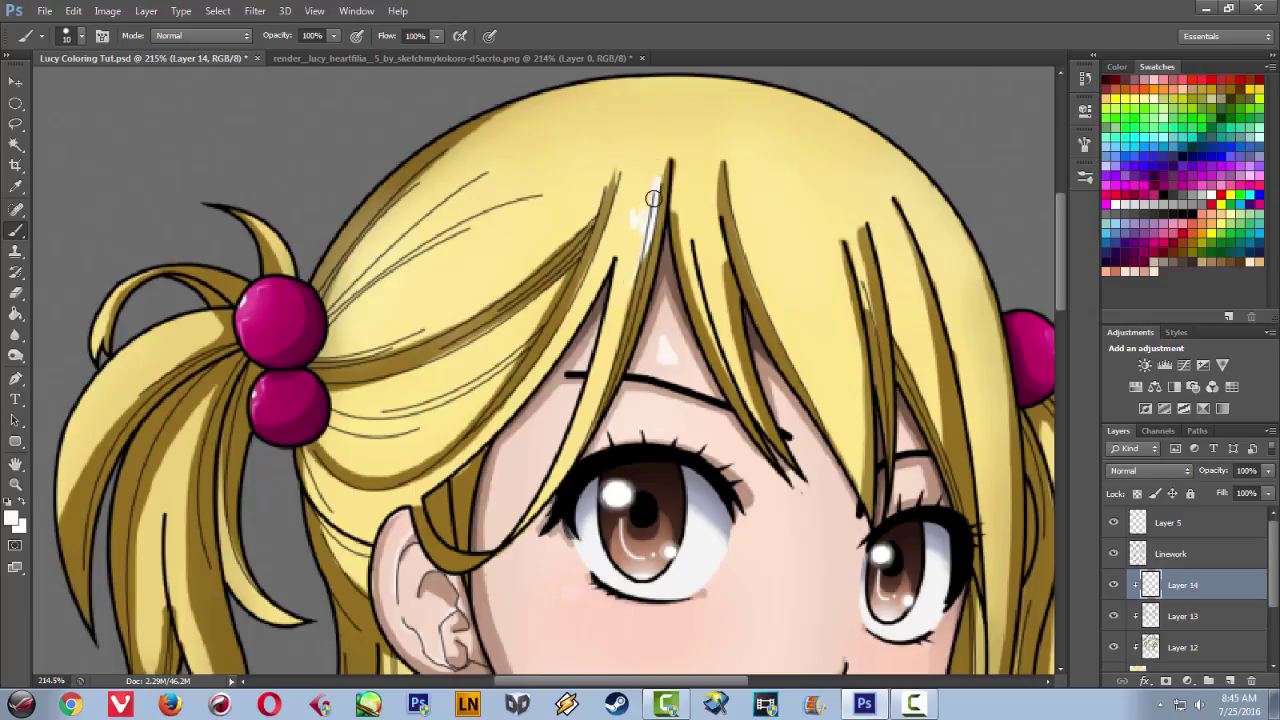
- Recheck the reference render and paint a jagged near-white highlight on the narrow strand just right of the central parting
{"action": "left_click_drag", "start_coordinate": [650, 348], "coordinate": [580, 333]}
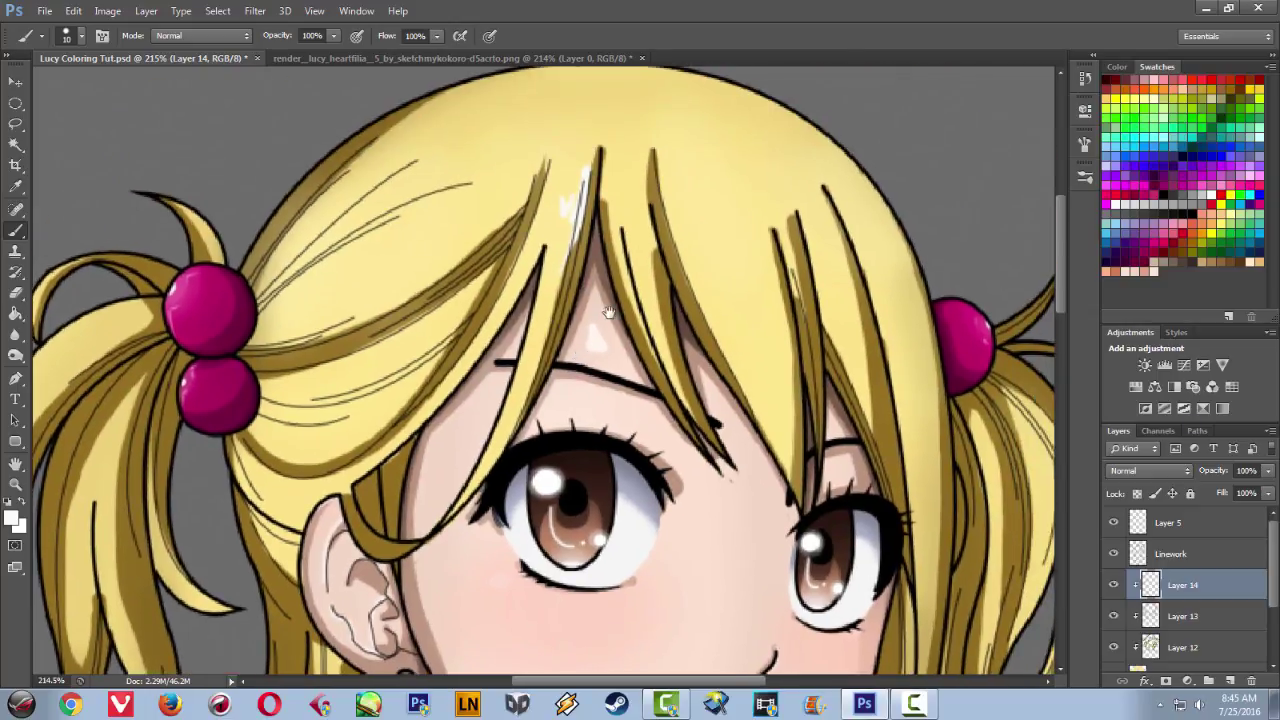
{"action": "left_click", "coordinate": [436, 58]}
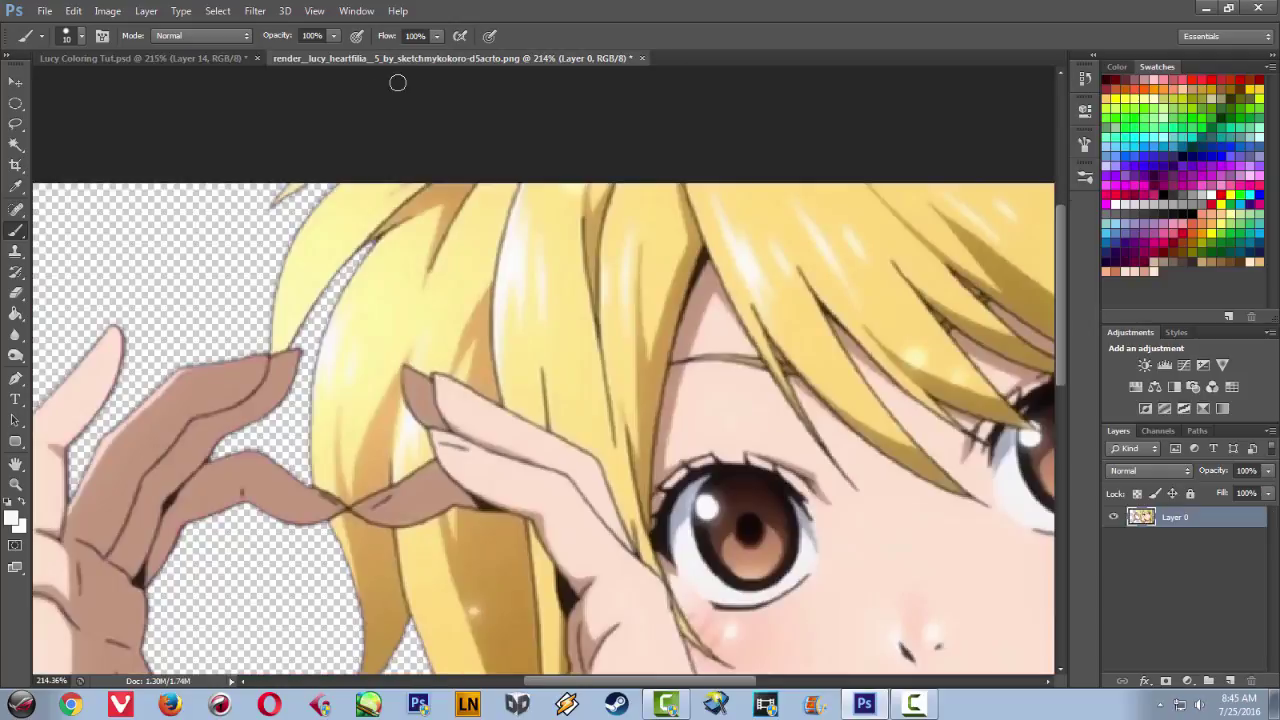
{"action": "left_click", "coordinate": [180, 60]}
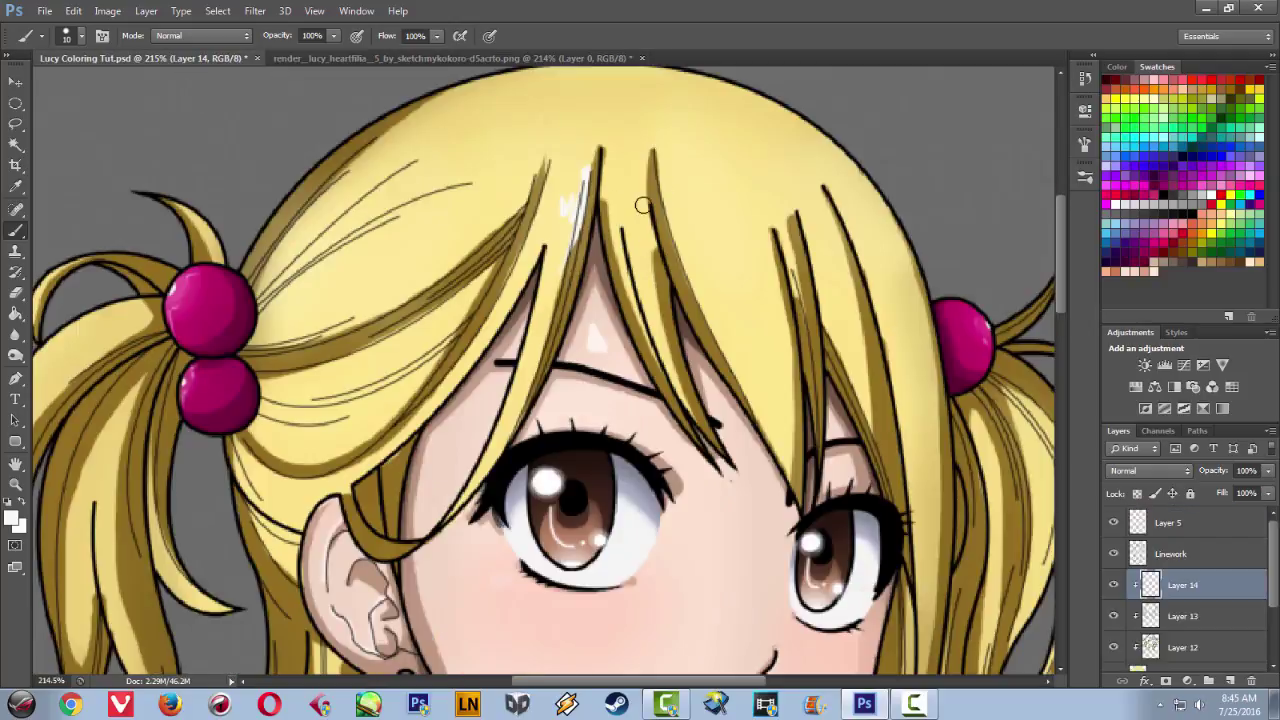
{"action": "left_click_drag", "start_coordinate": [626, 182], "coordinate": [634, 262]}
{"action": "key", "text": "ctrl+z"}
{"action": "key", "text": "ctrl+z"}
{"action": "left_click_drag", "start_coordinate": [622, 171], "coordinate": [631, 263]}
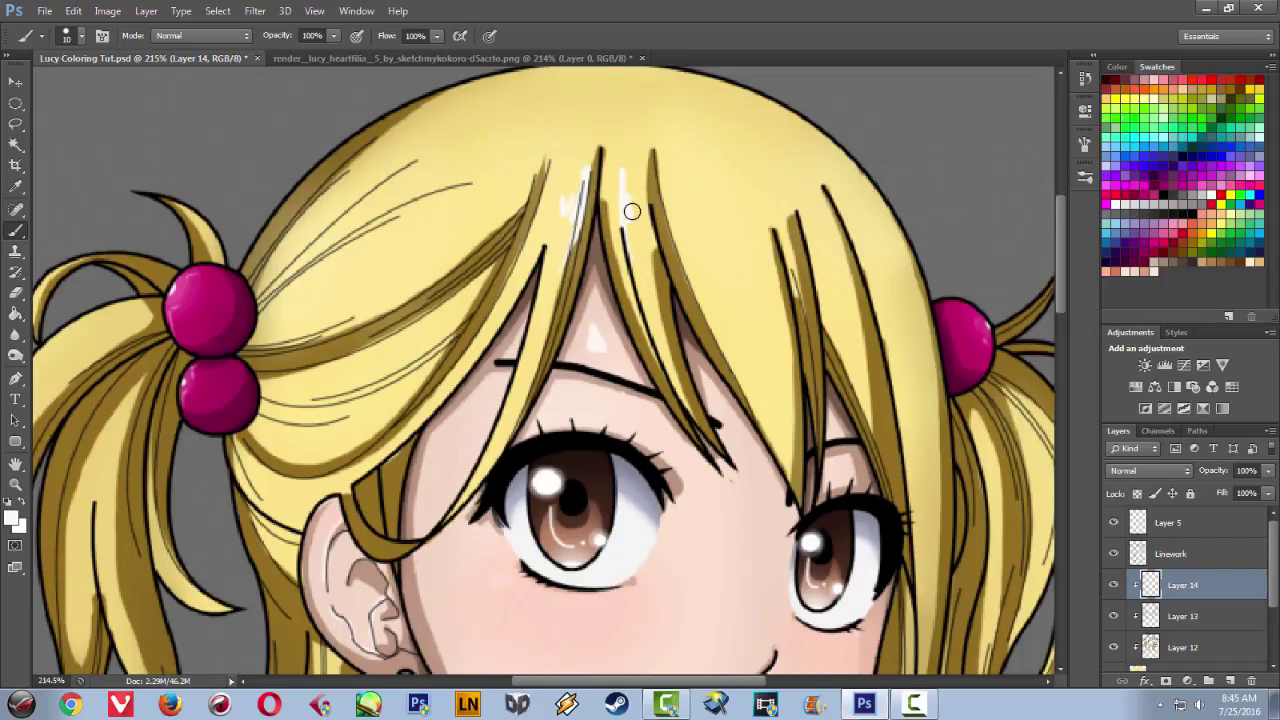
{"action": "key", "text": "ctrl+z"}
{"action": "left_click_drag", "start_coordinate": [629, 216], "coordinate": [652, 222]}
{"action": "mouse_move", "coordinate": [749, 280]}
{"action": "left_mouse_down"}
{"action": "mouse_move", "coordinate": [697, 117]}
{"action": "mouse_move", "coordinate": [716, 312]}
{"action": "left_mouse_up"}
{"action": "left_click_drag", "start_coordinate": [710, 212], "coordinate": [739, 329]}
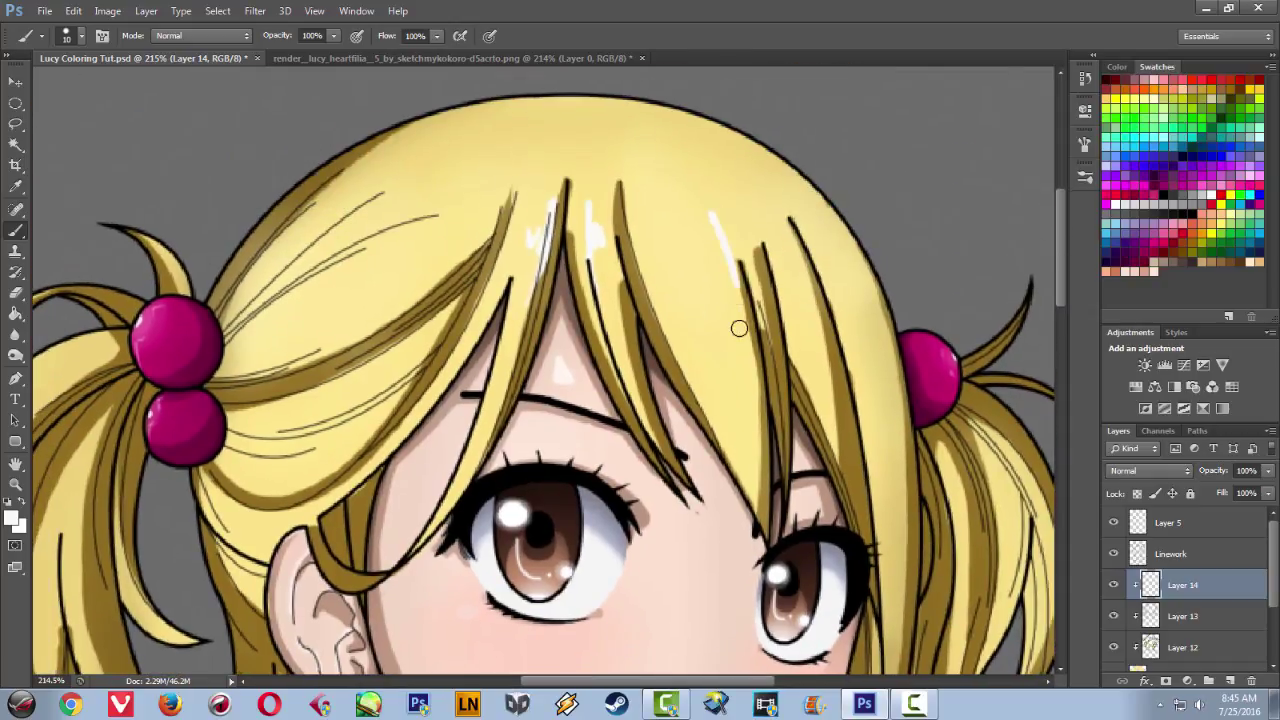
{"action": "key", "text": "ctrl+z"}
{"action": "left_click_drag", "start_coordinate": [709, 205], "coordinate": [755, 328]}
{"action": "key", "text": "ctrl+z"}
{"action": "left_click_drag", "start_coordinate": [719, 207], "coordinate": [749, 331]}
{"action": "key", "text": "ctrl+z"}
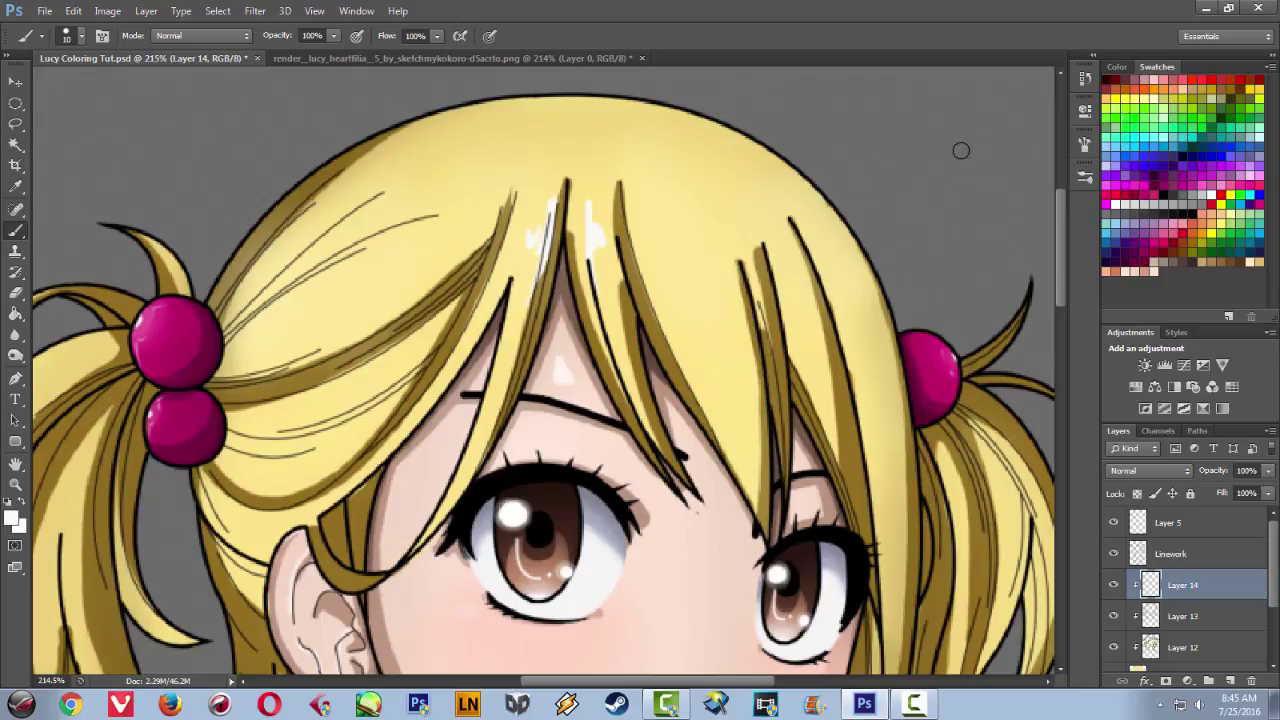
- Reduce the brush size to 5 px and paint near-white streaks along the dark strand lines in the right part of the bangs
{"action": "left_click", "coordinate": [1085, 176]}
{"action": "left_click", "coordinate": [876, 183]}
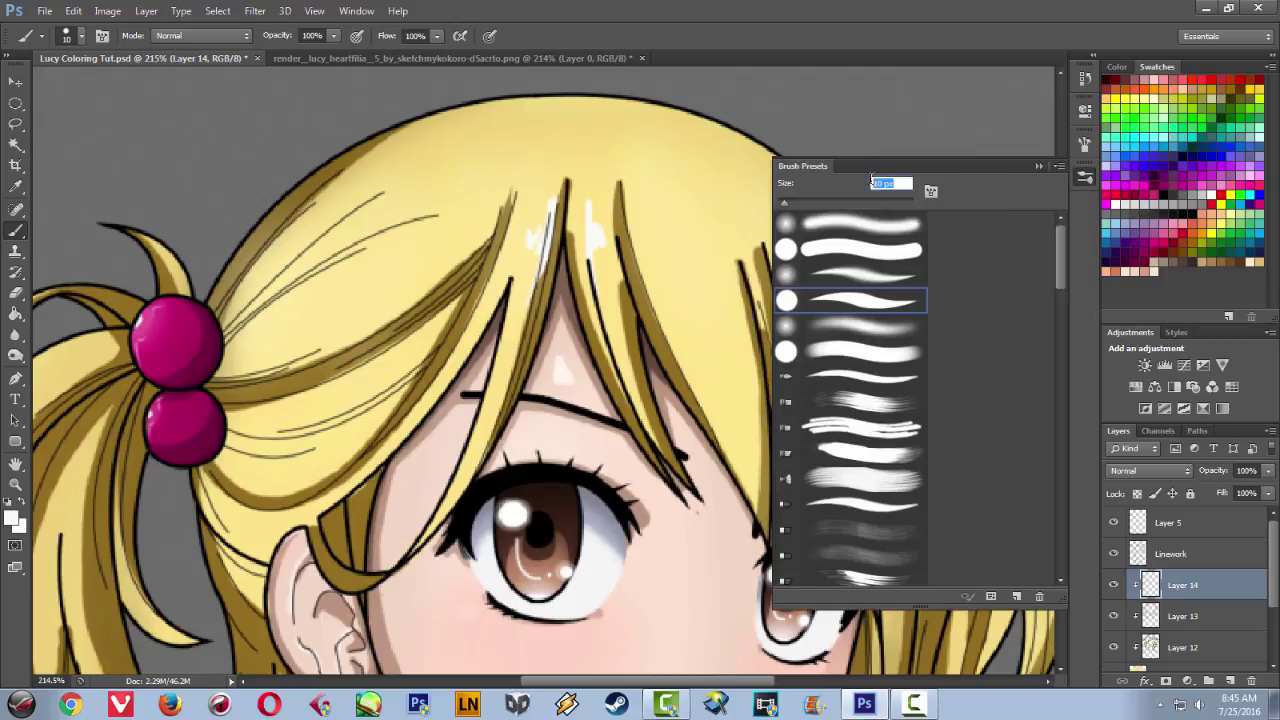
{"action": "type", "text": "5"}
{"action": "key", "text": "Return"}
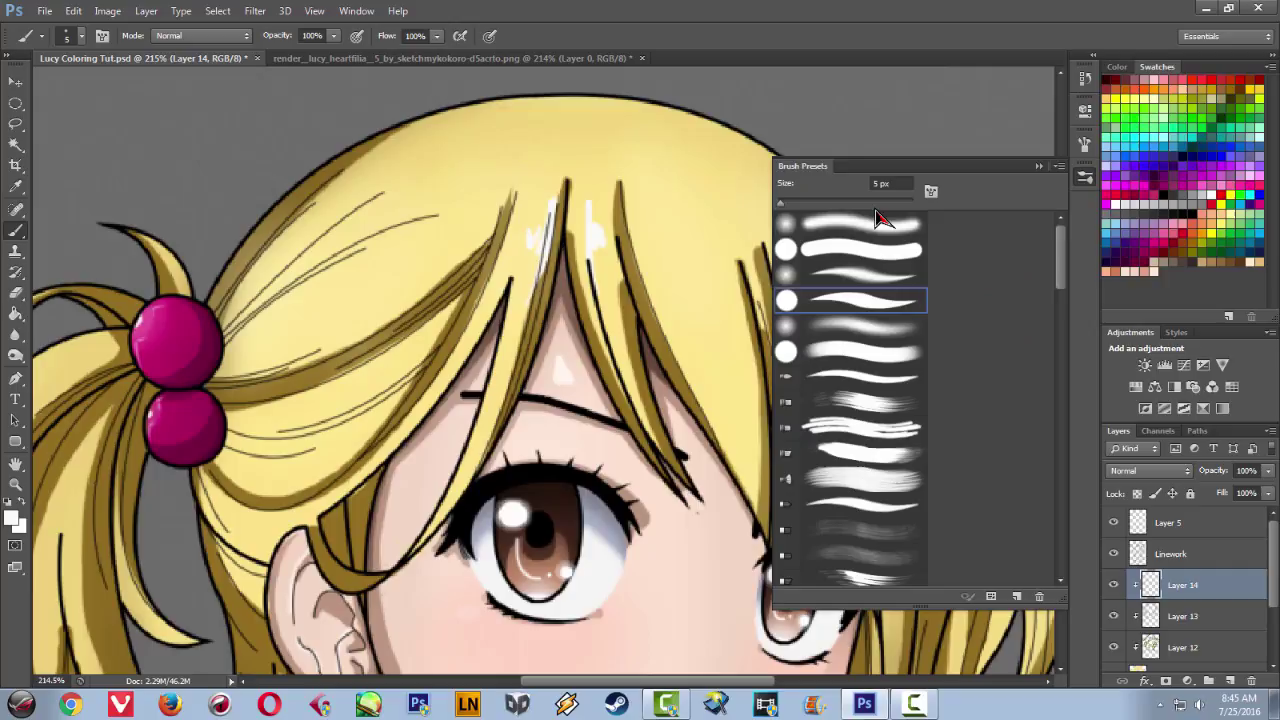
{"action": "left_click", "coordinate": [1038, 166]}
{"action": "left_click_drag", "start_coordinate": [722, 226], "coordinate": [743, 304]}
{"action": "key", "text": "ctrl+z"}
{"action": "left_click_drag", "start_coordinate": [720, 218], "coordinate": [753, 338]}
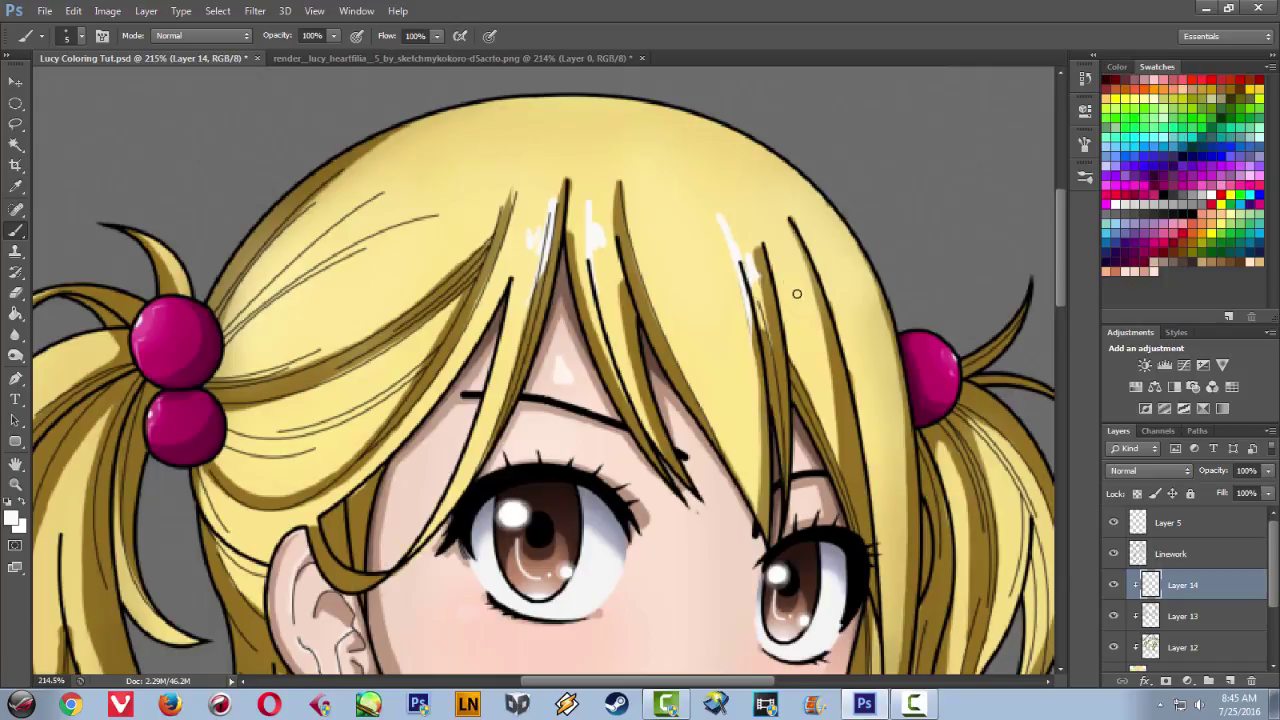
- Paint thin near-white streaks at the left edge of the wide middle bang and on the outer right side of the hair
{"action": "left_click_drag", "start_coordinate": [634, 205], "coordinate": [675, 335]}
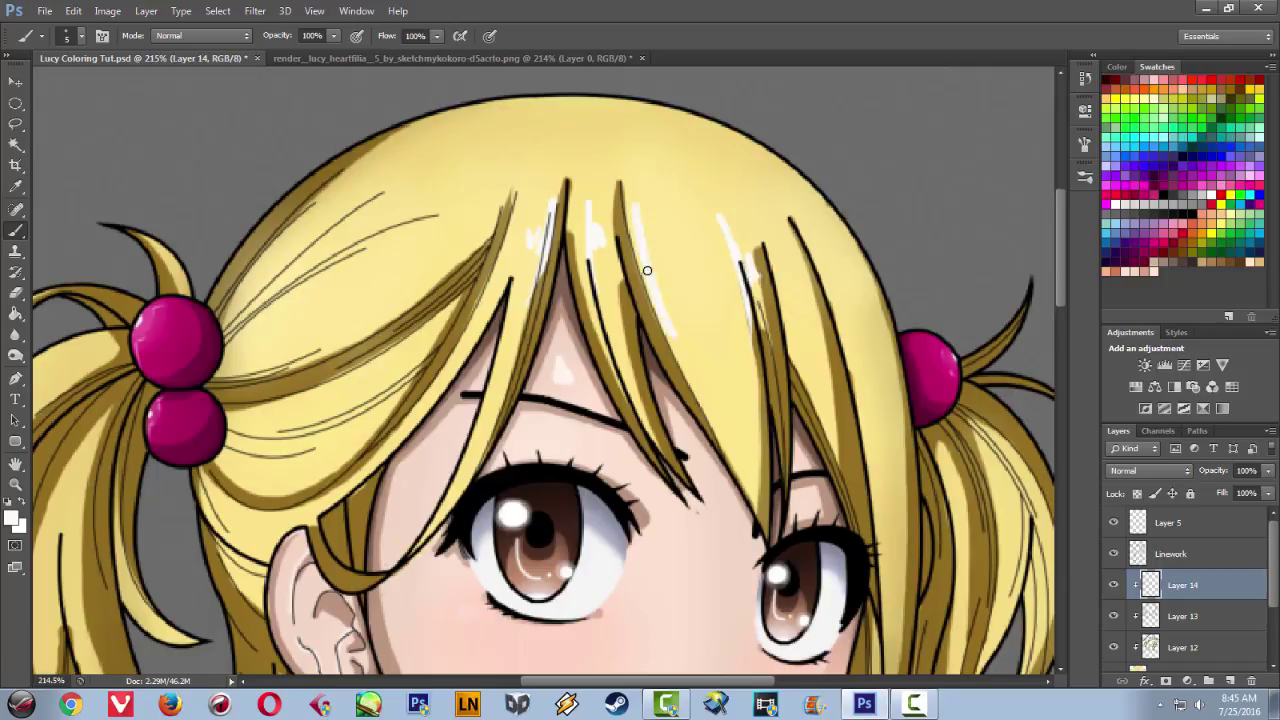
{"action": "key", "text": "ctrl+z"}
{"action": "left_click_drag", "start_coordinate": [634, 186], "coordinate": [648, 276]}
{"action": "left_click_drag", "start_coordinate": [797, 318], "coordinate": [764, 267]}
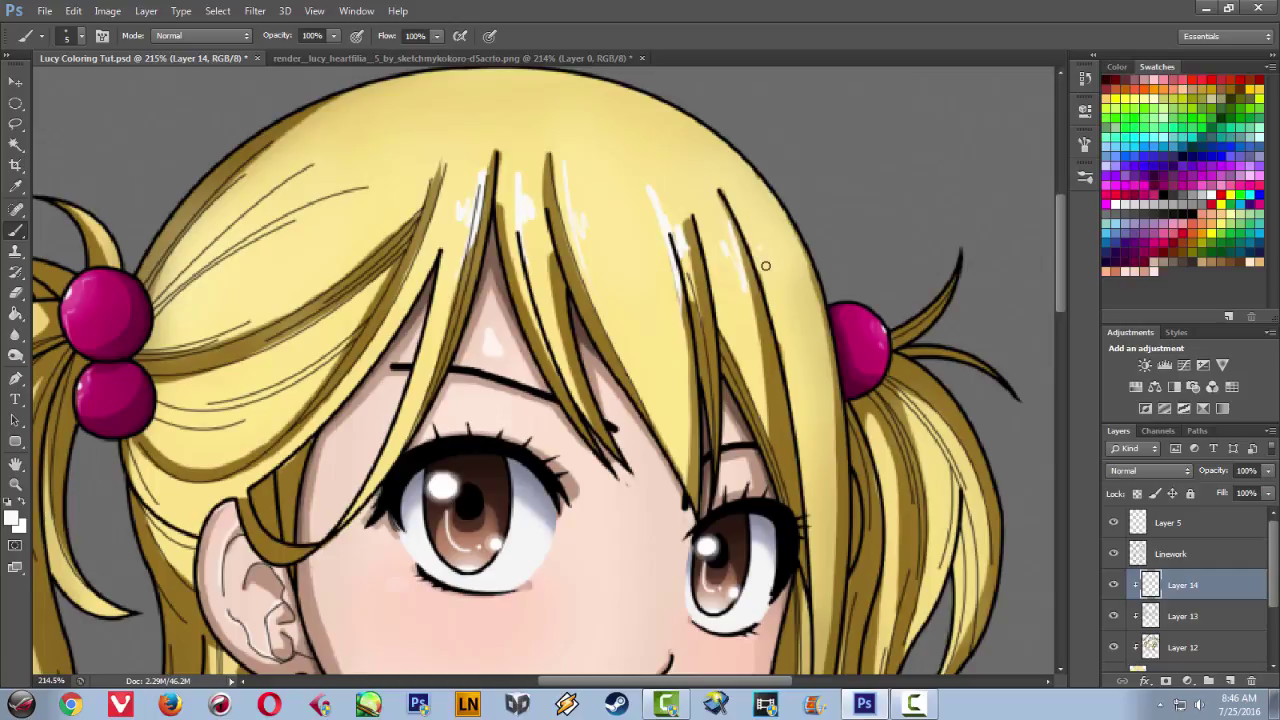
{"action": "mouse_move", "coordinate": [791, 272]}
{"action": "left_mouse_down"}
{"action": "mouse_move", "coordinate": [804, 255]}
{"action": "mouse_move", "coordinate": [795, 224]}
{"action": "left_mouse_up"}
- Add small near-white highlight flecks in the center of the wide middle bang
{"action": "left_click_drag", "start_coordinate": [485, 400], "coordinate": [605, 450]}
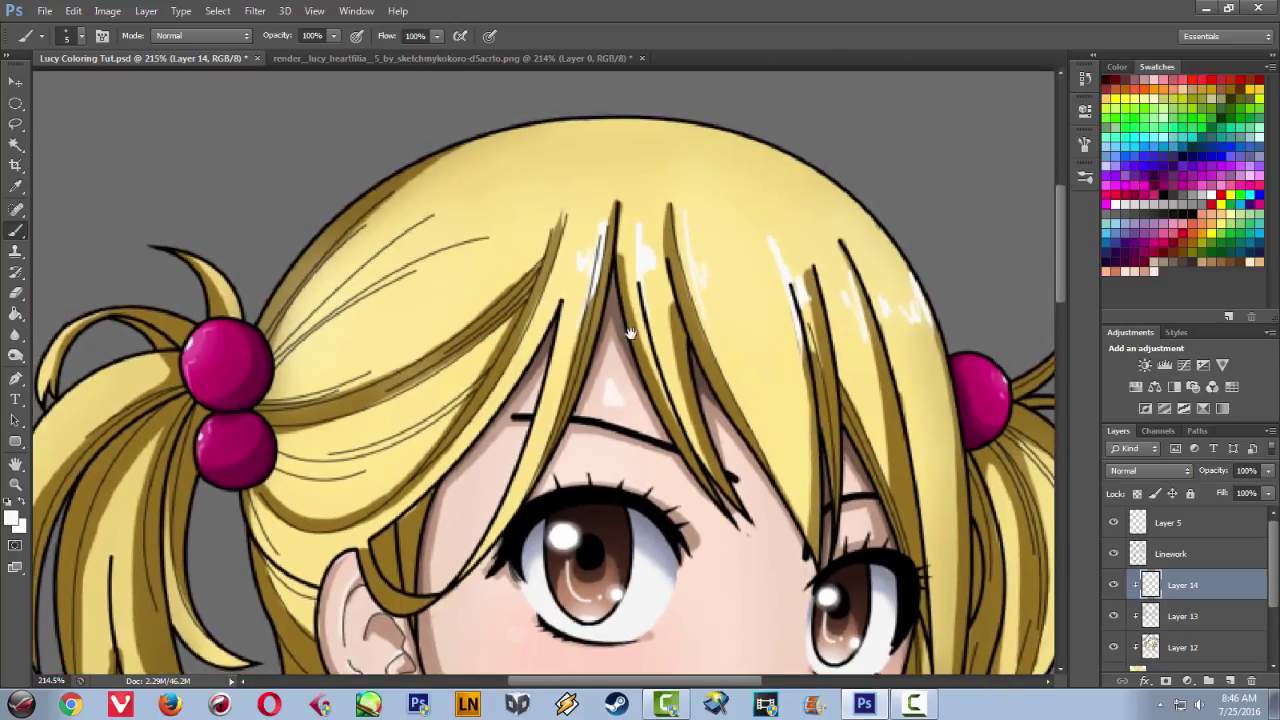
{"action": "left_click_drag", "start_coordinate": [751, 286], "coordinate": [744, 248]}
{"action": "mouse_move", "coordinate": [762, 300]}
{"action": "left_mouse_down"}
{"action": "mouse_move", "coordinate": [755, 258]}
{"action": "mouse_move", "coordinate": [746, 288]}
{"action": "left_mouse_up"}
{"action": "key", "text": "ctrl+z"}
{"action": "mouse_move", "coordinate": [732, 391]}
{"action": "left_mouse_down"}
{"action": "mouse_move", "coordinate": [726, 149]}
{"action": "mouse_move", "coordinate": [740, 399]}
{"action": "left_mouse_up"}
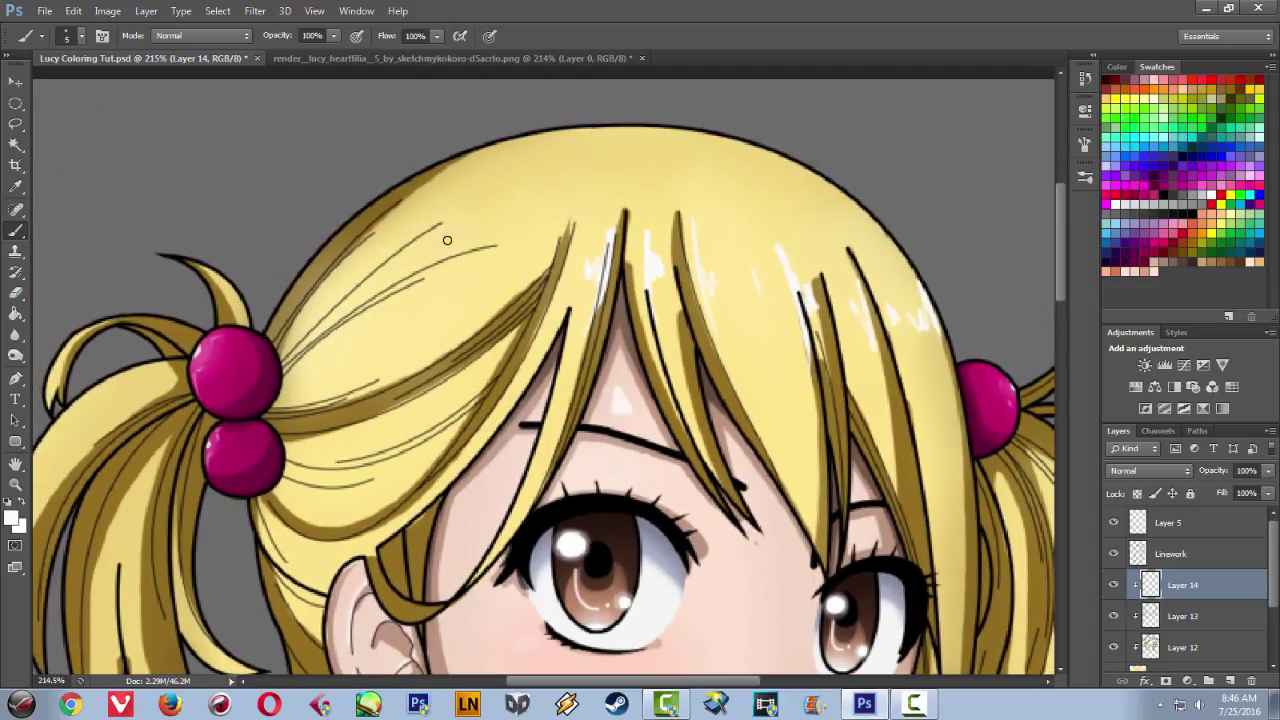
- Paint a cluster of near-white highlight streaks on the swept-back hair above the left hair ties
{"action": "mouse_move", "coordinate": [525, 254]}
{"action": "left_mouse_down"}
{"action": "mouse_move", "coordinate": [489, 287]}
{"action": "mouse_move", "coordinate": [504, 258]}
{"action": "left_mouse_up"}
{"action": "key", "text": "ctrl+z"}
{"action": "left_click_drag", "start_coordinate": [290, 330], "coordinate": [362, 252]}
{"action": "mouse_move", "coordinate": [321, 309]}
{"action": "left_mouse_down"}
{"action": "mouse_move", "coordinate": [407, 265]}
{"action": "mouse_move", "coordinate": [373, 269]}
{"action": "left_mouse_up"}
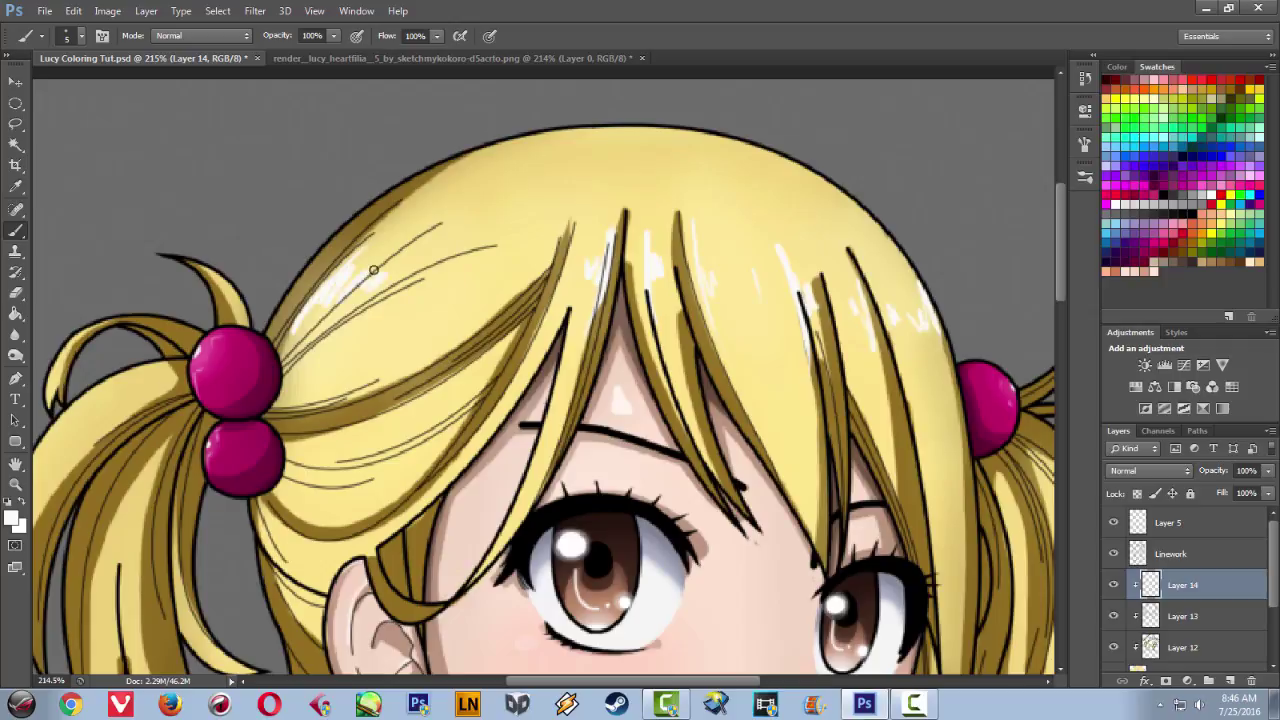
{"action": "scroll", "coordinate": [373, 270], "scroll_direction": "down", "scroll_amount": 5}
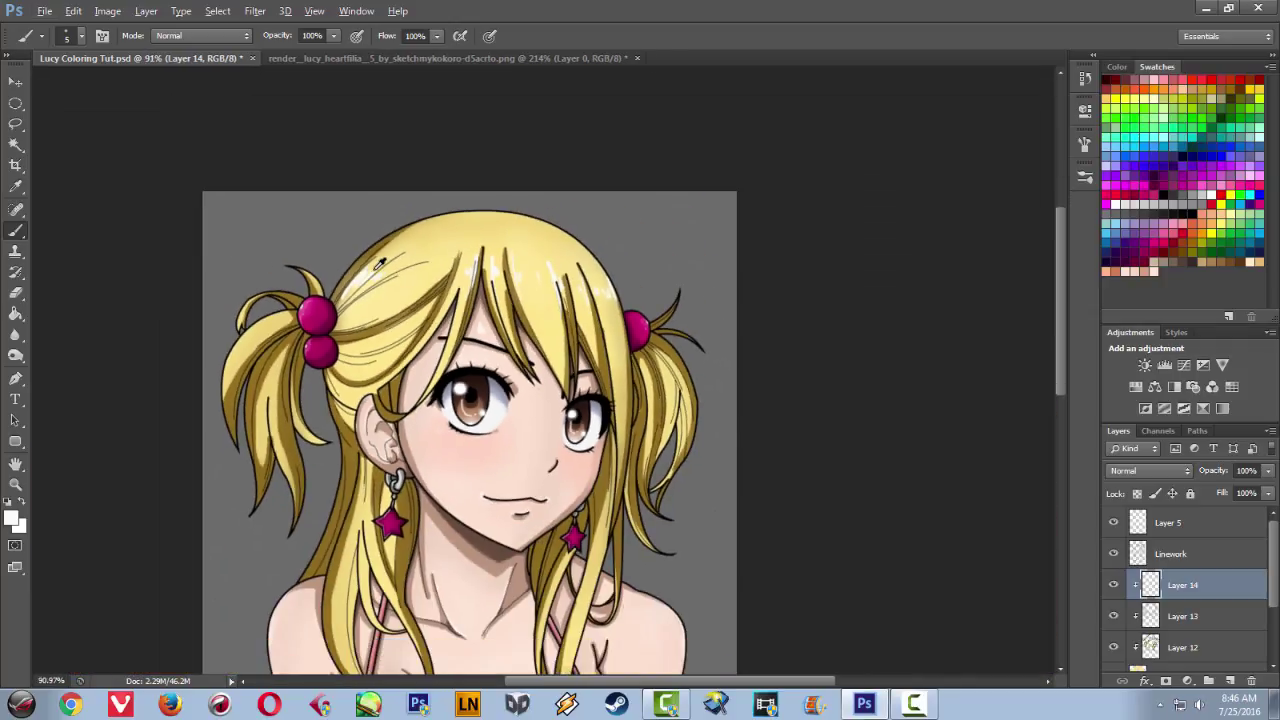
{"action": "scroll", "coordinate": [379, 261], "scroll_direction": "up", "scroll_amount": 4}
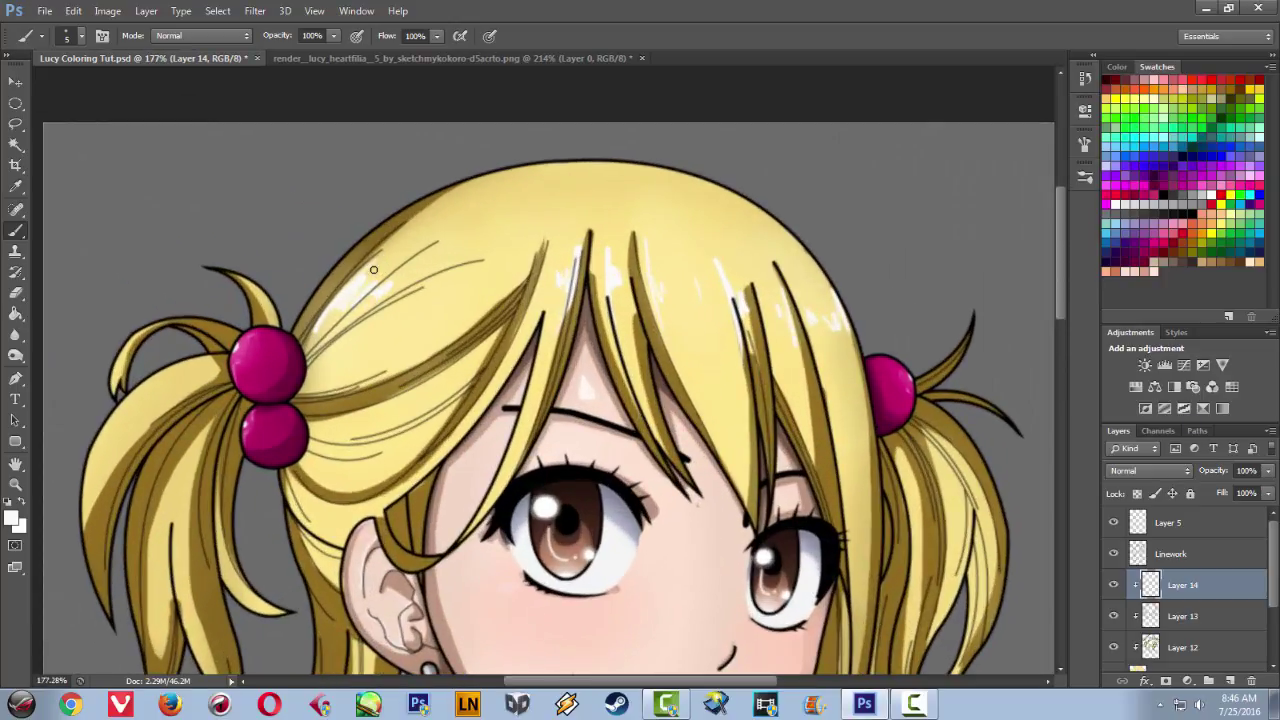
- Paint slanted near-white highlight streaks on the swept-back hair where it meets the left side of the bangs
{"action": "left_click_drag", "start_coordinate": [529, 247], "coordinate": [478, 302]}
{"action": "key", "text": "ctrl+z"}
{"action": "left_click_drag", "start_coordinate": [520, 263], "coordinate": [479, 311]}
{"action": "key", "text": "ctrl+z"}
{"action": "left_click_drag", "start_coordinate": [533, 243], "coordinate": [471, 312]}
{"action": "left_click_drag", "start_coordinate": [522, 263], "coordinate": [481, 300]}
- Add thin near-white highlight lines along the swept-back strands beside the two left hair ties
{"action": "left_click_drag", "start_coordinate": [443, 454], "coordinate": [440, 264]}
{"action": "left_click_drag", "start_coordinate": [452, 315], "coordinate": [356, 363]}
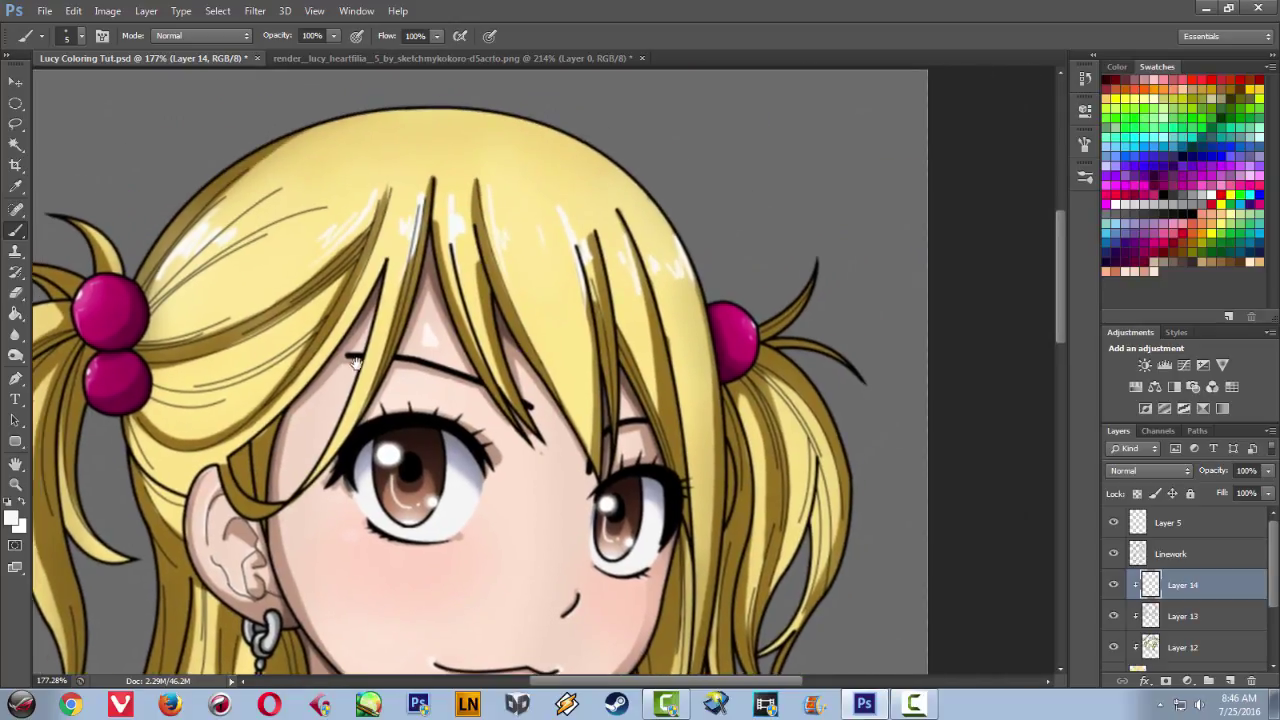
{"action": "left_click_drag", "start_coordinate": [400, 440], "coordinate": [525, 356]}
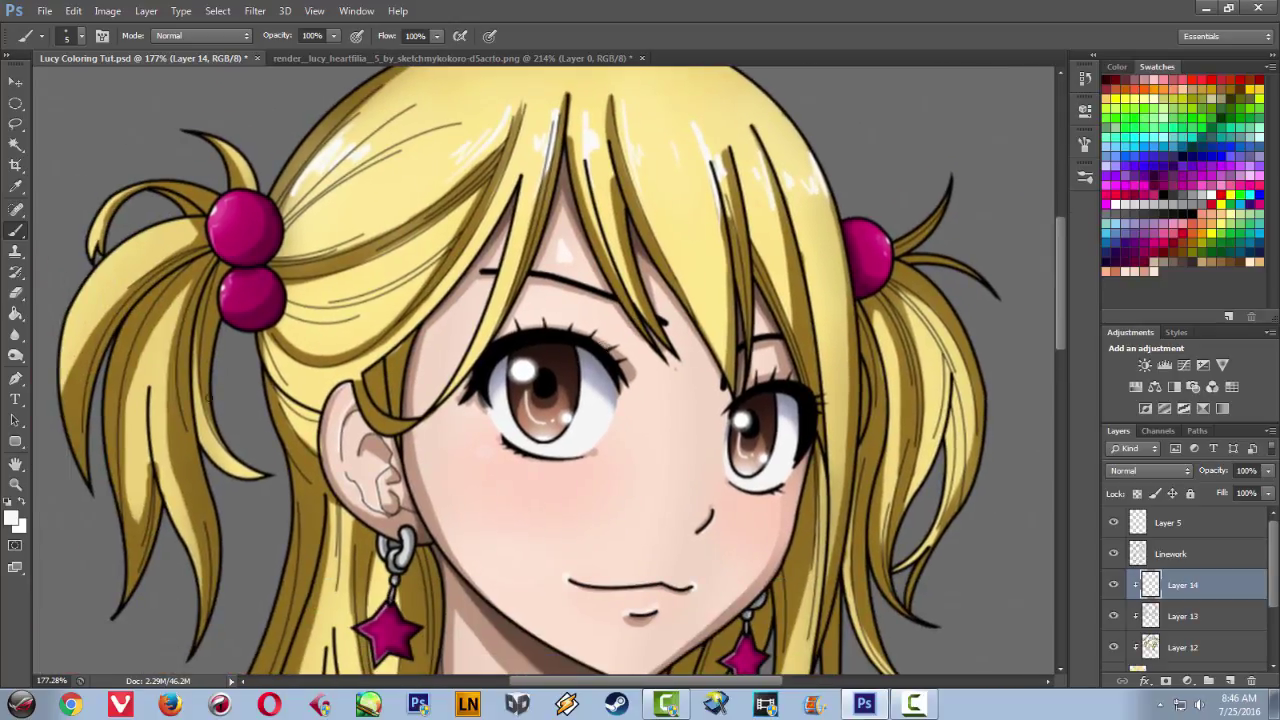
{"action": "mouse_move", "coordinate": [289, 303]}
{"action": "left_mouse_down"}
{"action": "mouse_move", "coordinate": [414, 273]}
{"action": "mouse_move", "coordinate": [328, 311]}
{"action": "mouse_move", "coordinate": [283, 309]}
{"action": "mouse_move", "coordinate": [352, 310]}
{"action": "left_mouse_up"}
{"action": "mouse_move", "coordinate": [268, 339]}
{"action": "left_mouse_down"}
{"action": "mouse_move", "coordinate": [293, 383]}
{"action": "mouse_move", "coordinate": [314, 363]}
{"action": "mouse_move", "coordinate": [389, 432]}
{"action": "left_mouse_up"}
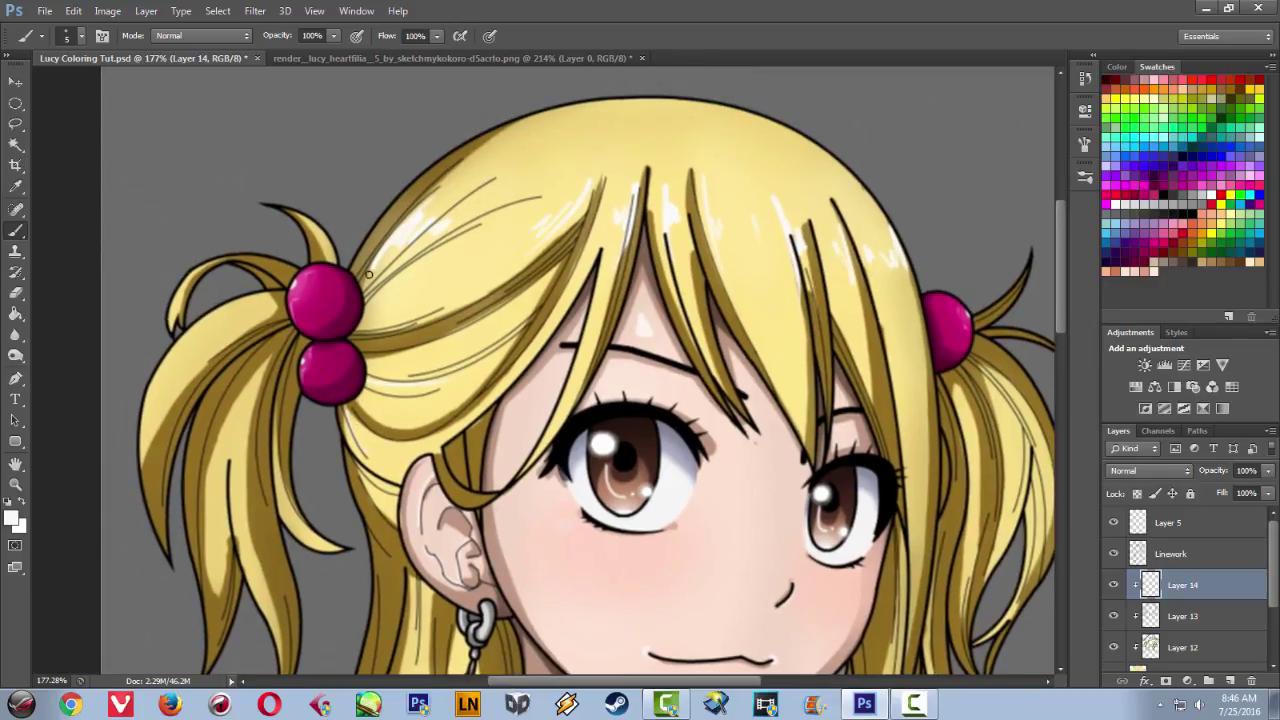
{"action": "left_click_drag", "start_coordinate": [362, 304], "coordinate": [390, 277]}
- Paint near-white rim highlights along the left pigtail's upper outer edge and down the inner edge of its lower lock
{"action": "left_click_drag", "start_coordinate": [279, 337], "coordinate": [467, 275]}
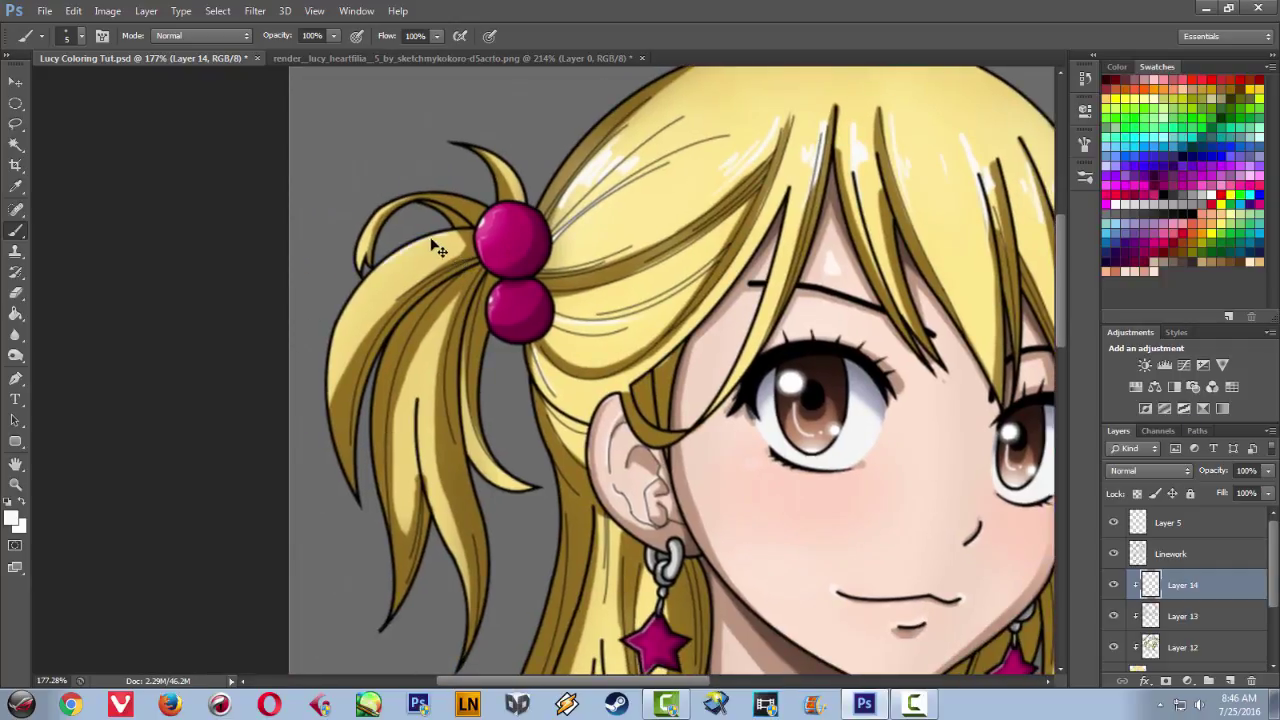
{"action": "left_click_drag", "start_coordinate": [449, 231], "coordinate": [332, 336]}
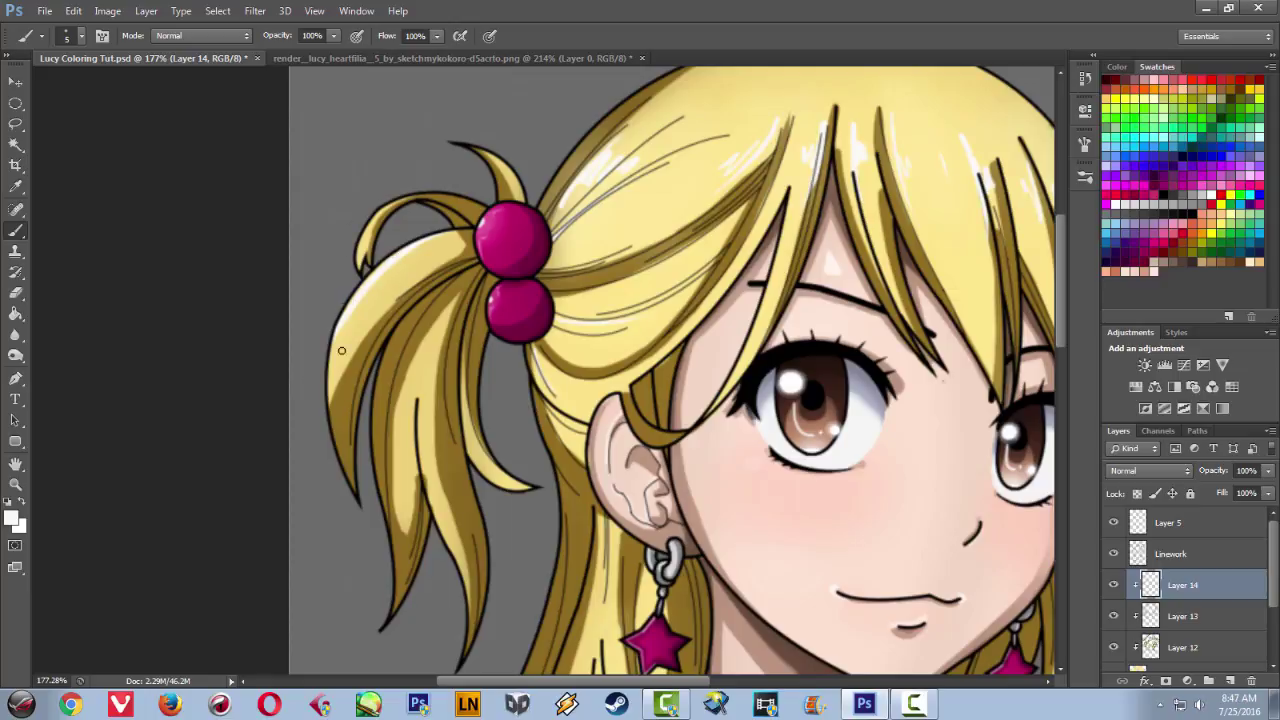
{"action": "left_click_drag", "start_coordinate": [421, 471], "coordinate": [438, 518]}
{"action": "left_click_drag", "start_coordinate": [418, 406], "coordinate": [461, 554]}
{"action": "key", "text": "ctrl+z"}
{"action": "left_click_drag", "start_coordinate": [418, 406], "coordinate": [467, 578]}
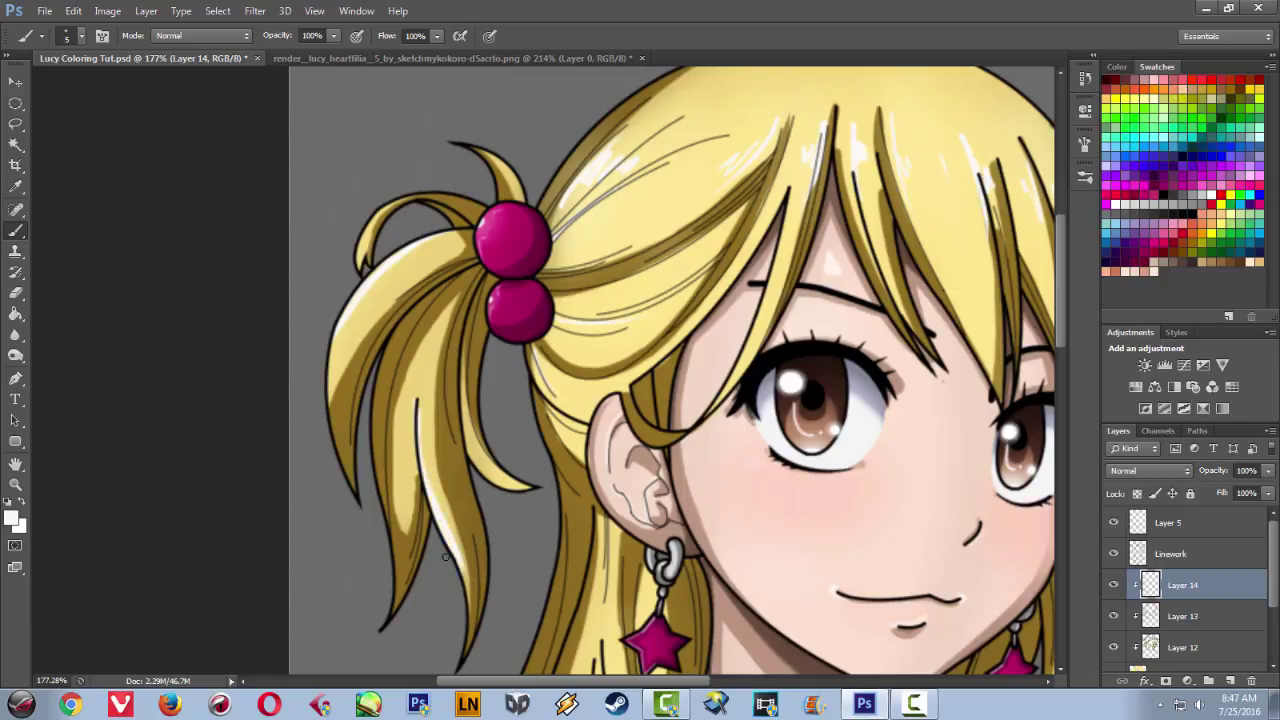
- Paint near-white highlights along the thin curled strand and the long front lock over the left shoulder
{"action": "left_click_drag", "start_coordinate": [450, 522], "coordinate": [380, 350]}
{"action": "mouse_move", "coordinate": [497, 529]}
{"action": "left_mouse_down"}
{"action": "mouse_move", "coordinate": [470, 386]}
{"action": "mouse_move", "coordinate": [522, 522]}
{"action": "left_mouse_up"}
{"action": "key", "text": "ctrl+z"}
{"action": "left_click_drag", "start_coordinate": [490, 344], "coordinate": [535, 527]}
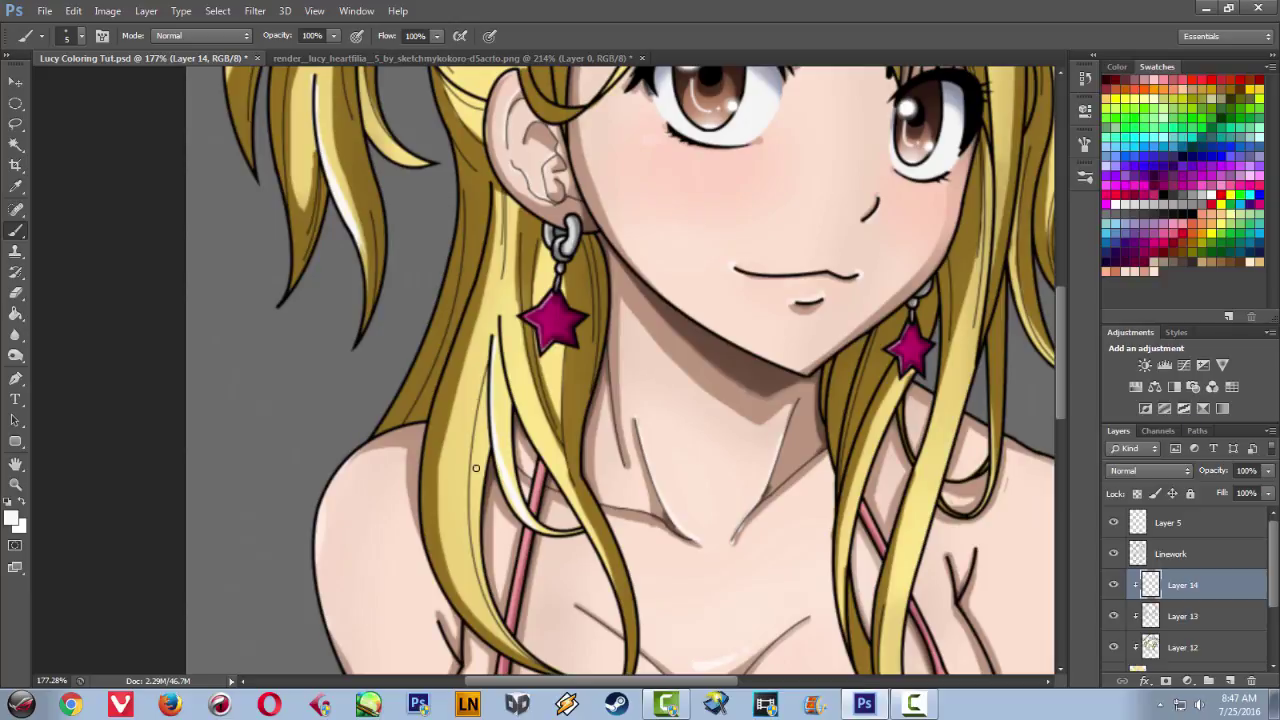
{"action": "left_click_drag", "start_coordinate": [484, 392], "coordinate": [458, 620]}
{"action": "key", "text": "ctrl+z"}
{"action": "left_click_drag", "start_coordinate": [482, 370], "coordinate": [462, 602]}
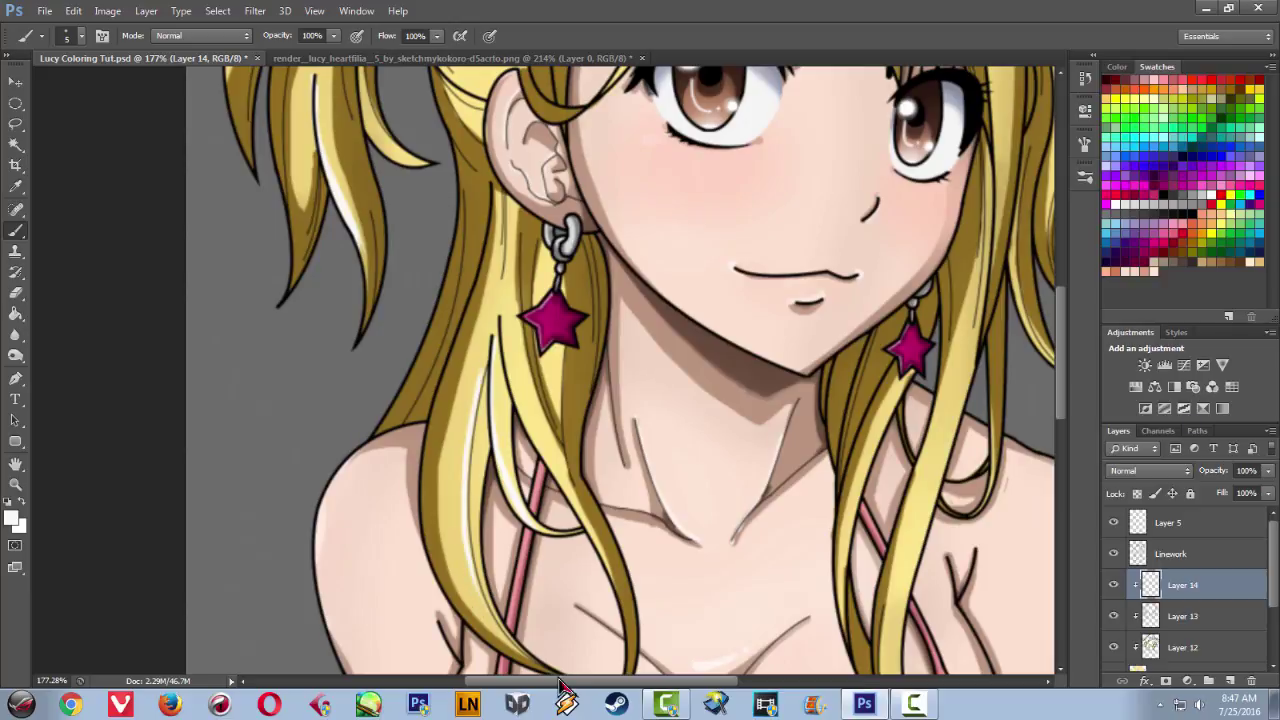
- Add a short near-white highlight line on the hair strands directly below the ear
{"action": "mouse_move", "coordinate": [447, 281]}
{"action": "left_mouse_down"}
{"action": "mouse_move", "coordinate": [435, 331]}
{"action": "mouse_move", "coordinate": [447, 531]}
{"action": "mouse_move", "coordinate": [439, 509]}
{"action": "left_mouse_up"}
{"action": "mouse_move", "coordinate": [494, 416]}
{"action": "left_mouse_down"}
{"action": "mouse_move", "coordinate": [498, 513]}
{"action": "mouse_move", "coordinate": [499, 478]}
{"action": "left_mouse_up"}
{"action": "key", "text": "ctrl+z"}
{"action": "left_click_drag", "start_coordinate": [501, 422], "coordinate": [503, 480]}
- Paint a thin near-white highlight down the long bang strand that sweeps beside the left eye
{"action": "left_click_drag", "start_coordinate": [581, 385], "coordinate": [438, 503]}
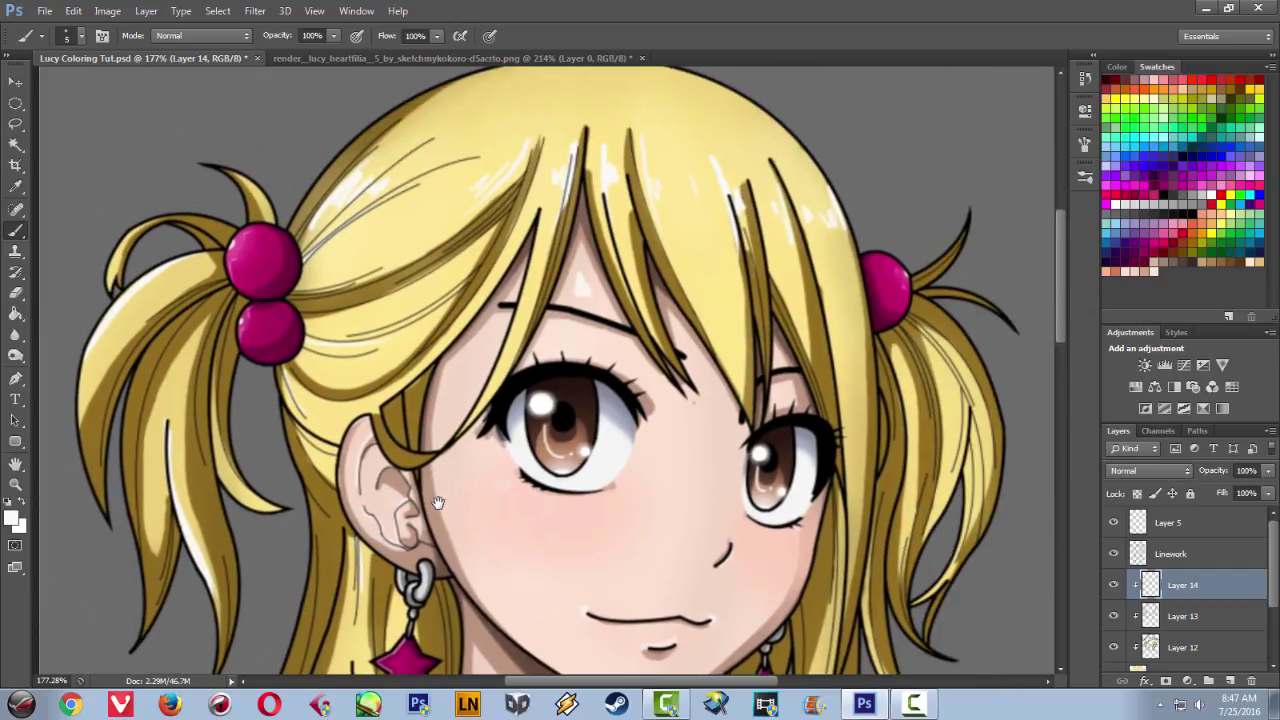
{"action": "left_click_drag", "start_coordinate": [534, 224], "coordinate": [501, 333]}
{"action": "left_click_drag", "start_coordinate": [535, 256], "coordinate": [470, 418]}
{"action": "left_click_drag", "start_coordinate": [538, 218], "coordinate": [458, 453]}
{"action": "key", "text": "ctrl+z"}
{"action": "mouse_move", "coordinate": [539, 216]}
{"action": "left_mouse_down"}
{"action": "mouse_move", "coordinate": [460, 428]}
{"action": "mouse_move", "coordinate": [406, 465]}
{"action": "left_mouse_up"}
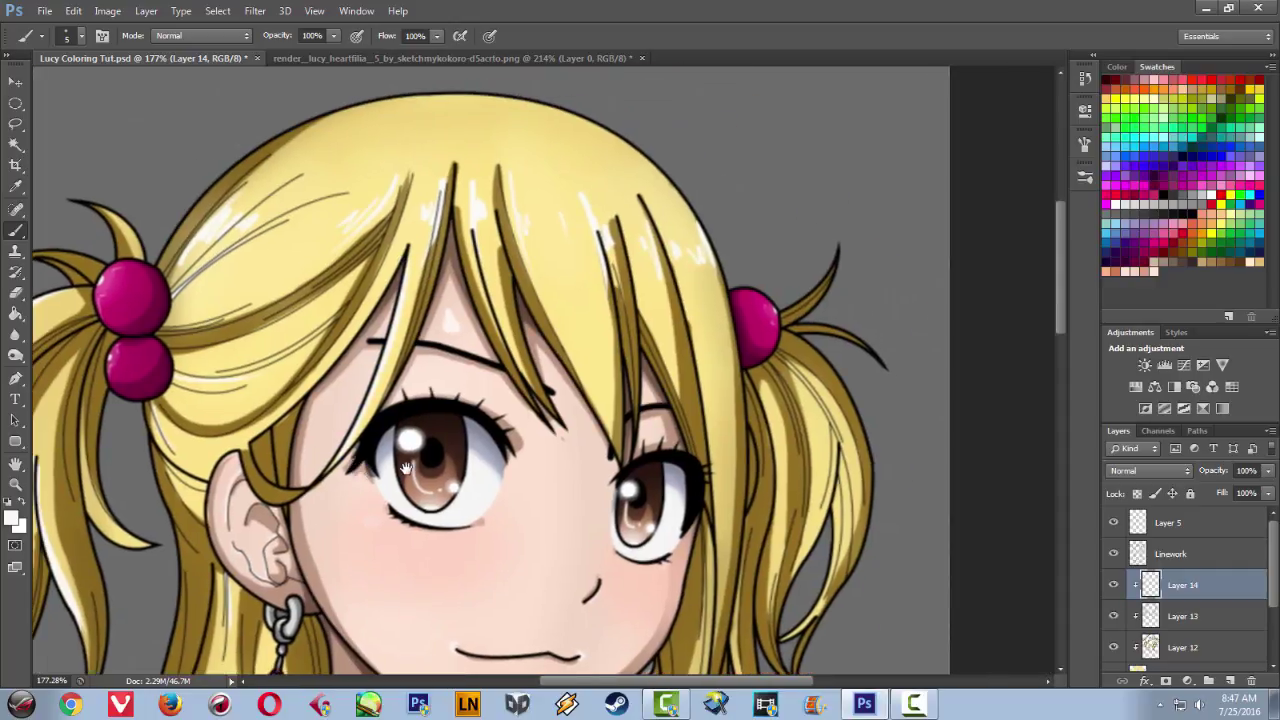
- Add near-white edge highlights to the central bangs and to the outer hair edge above the right hair tie
{"action": "left_click_drag", "start_coordinate": [543, 301], "coordinate": [634, 531]}
{"action": "left_click_drag", "start_coordinate": [661, 438], "coordinate": [597, 367]}
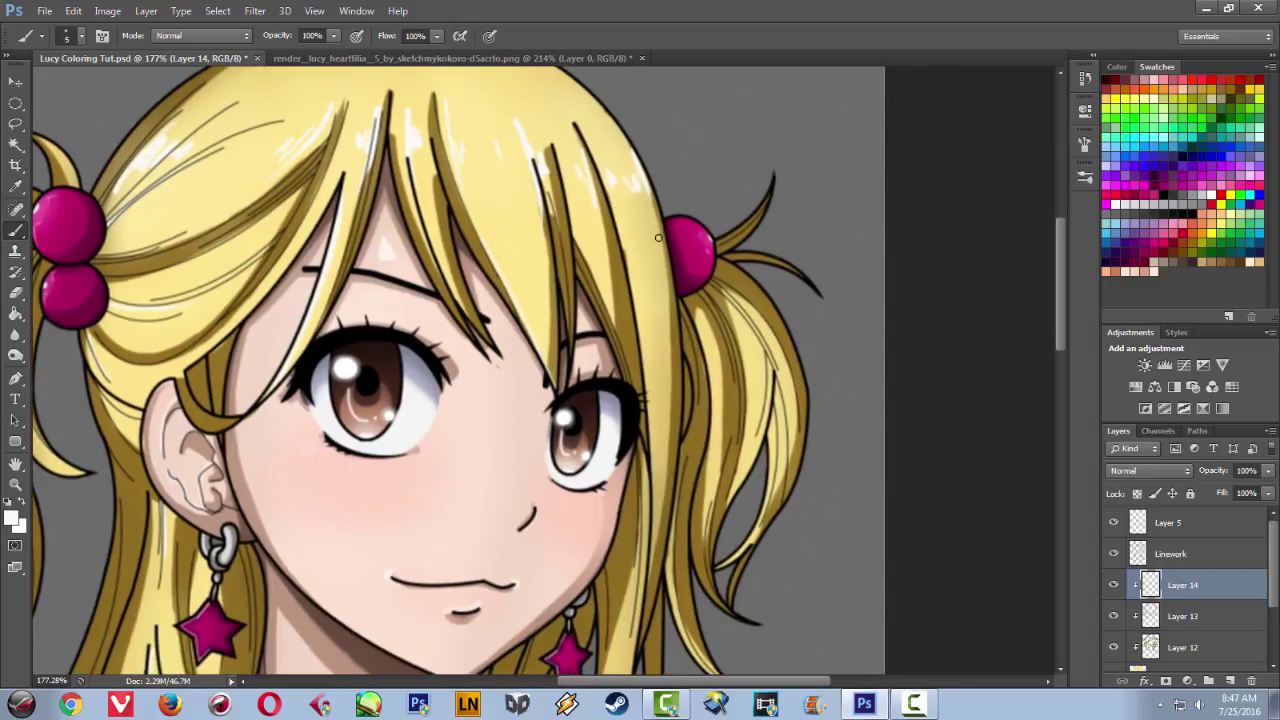
{"action": "left_click_drag", "start_coordinate": [650, 193], "coordinate": [662, 250]}
- Try thin near-white highlight strokes down the side lock next to the right cheek
{"action": "left_click_drag", "start_coordinate": [583, 441], "coordinate": [566, 294]}
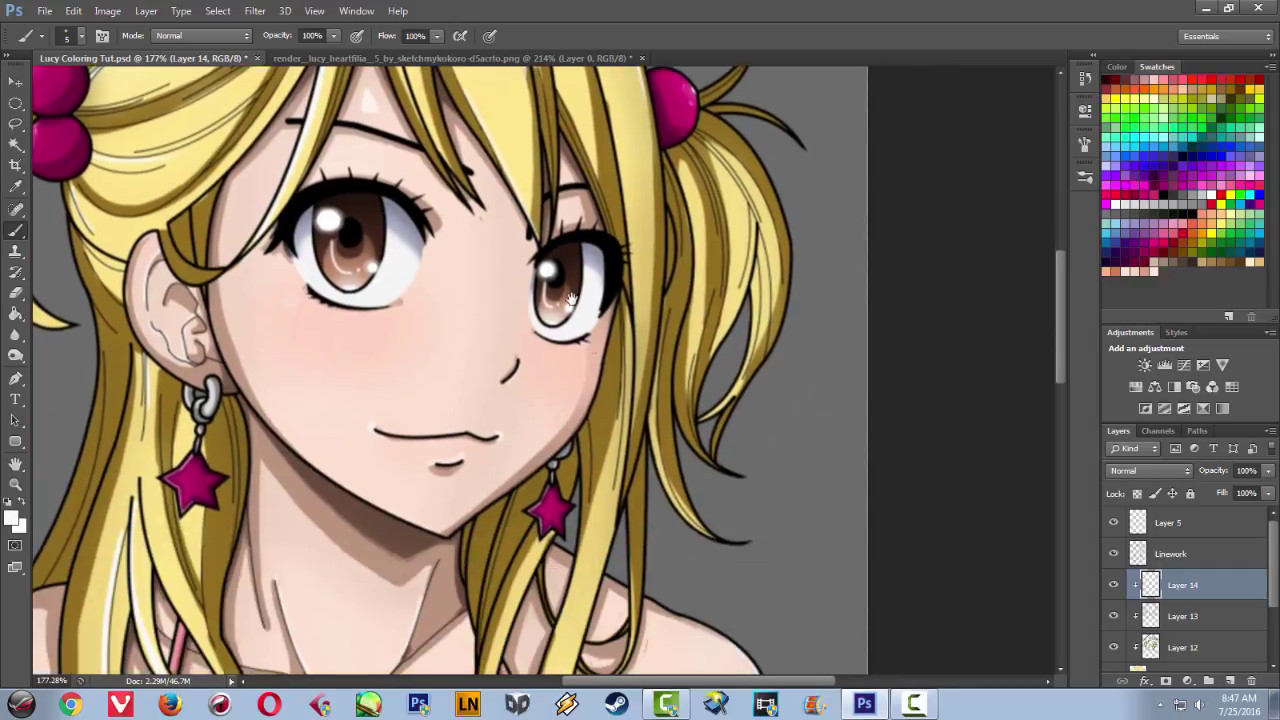
{"action": "left_click_drag", "start_coordinate": [621, 328], "coordinate": [615, 488]}
{"action": "key", "text": "ctrl+z"}
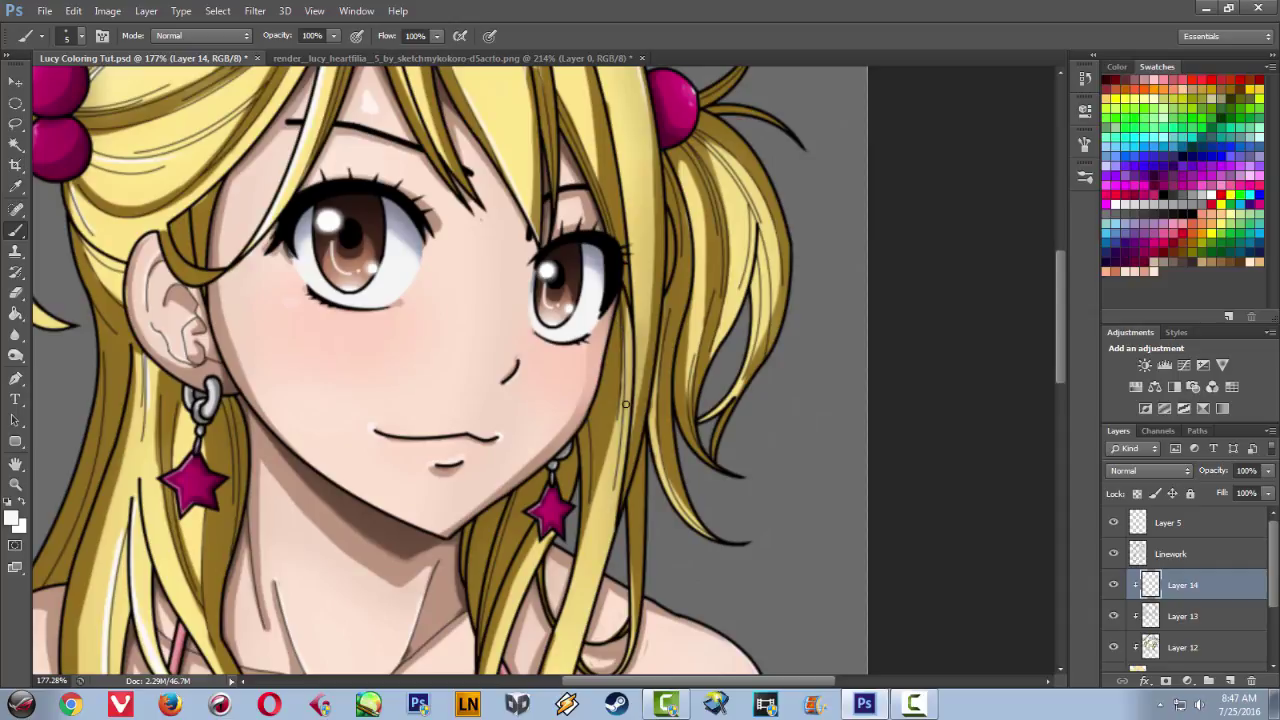
{"action": "left_click_drag", "start_coordinate": [618, 323], "coordinate": [614, 510]}
{"action": "key", "text": "ctrl+z"}
{"action": "left_click_drag", "start_coordinate": [620, 308], "coordinate": [619, 446]}
{"action": "key", "text": "ctrl+z"}
{"action": "left_click_drag", "start_coordinate": [621, 365], "coordinate": [582, 629]}
{"action": "key", "text": "ctrl+z"}
- Paint near-white highlights along the edges of the two long front locks falling over the right shoulder
{"action": "scroll", "coordinate": [588, 474], "scroll_direction": "down", "scroll_amount": 3}
{"action": "left_click_drag", "start_coordinate": [608, 368], "coordinate": [570, 530]}
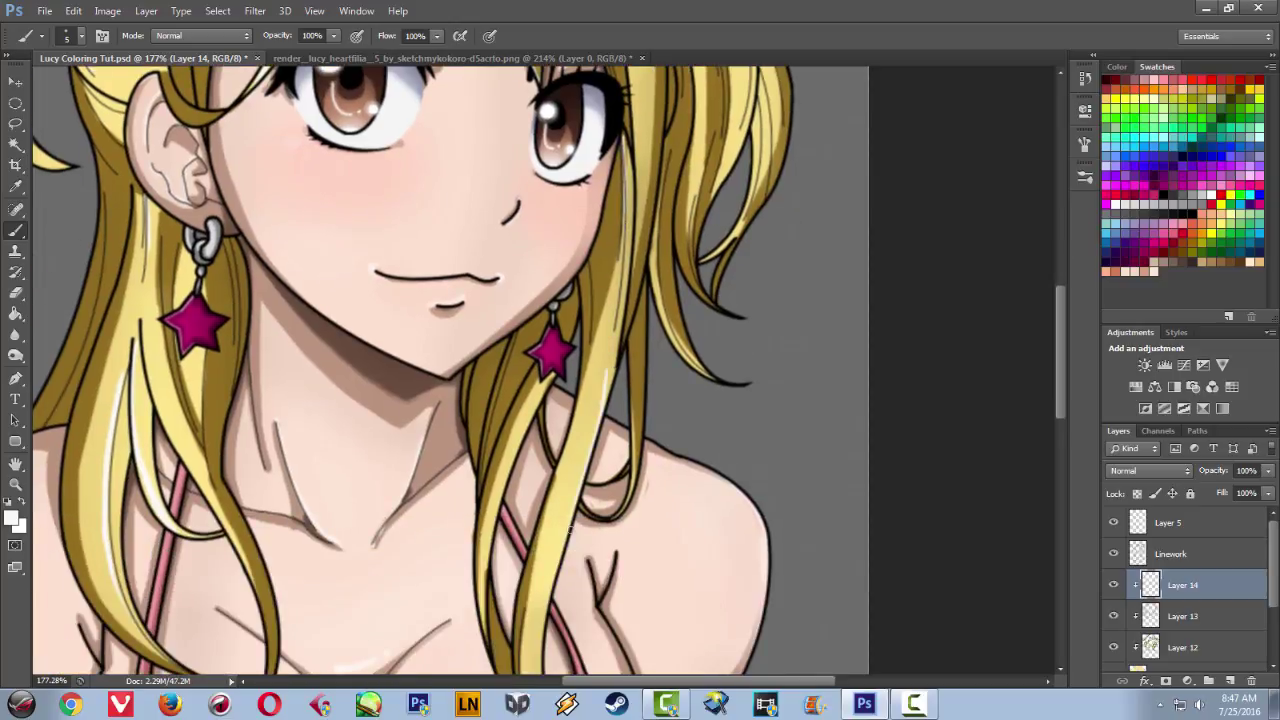
{"action": "key", "text": "ctrl+z"}
{"action": "left_click_drag", "start_coordinate": [609, 378], "coordinate": [571, 493]}
{"action": "key", "text": "ctrl+z"}
{"action": "left_click_drag", "start_coordinate": [615, 362], "coordinate": [575, 505]}
{"action": "scroll", "coordinate": [560, 430], "scroll_direction": "down", "scroll_amount": 4}
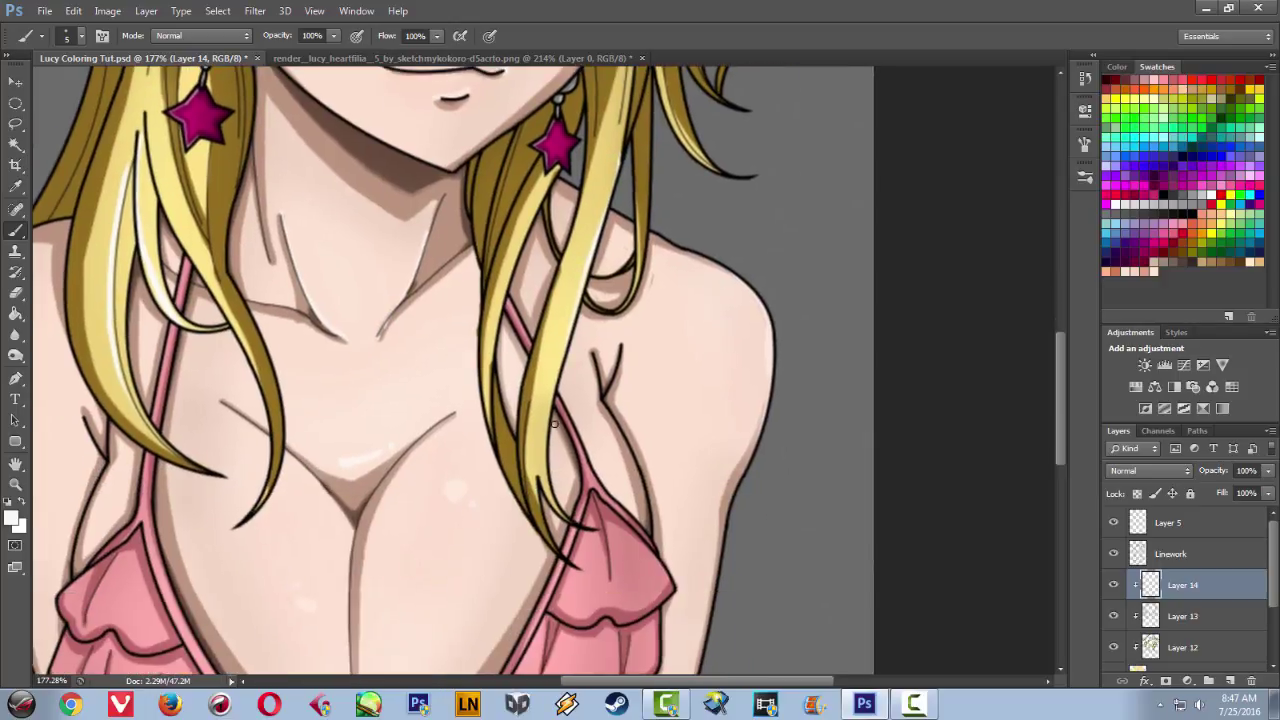
{"action": "scroll", "coordinate": [498, 308], "scroll_direction": "up", "scroll_amount": 2}
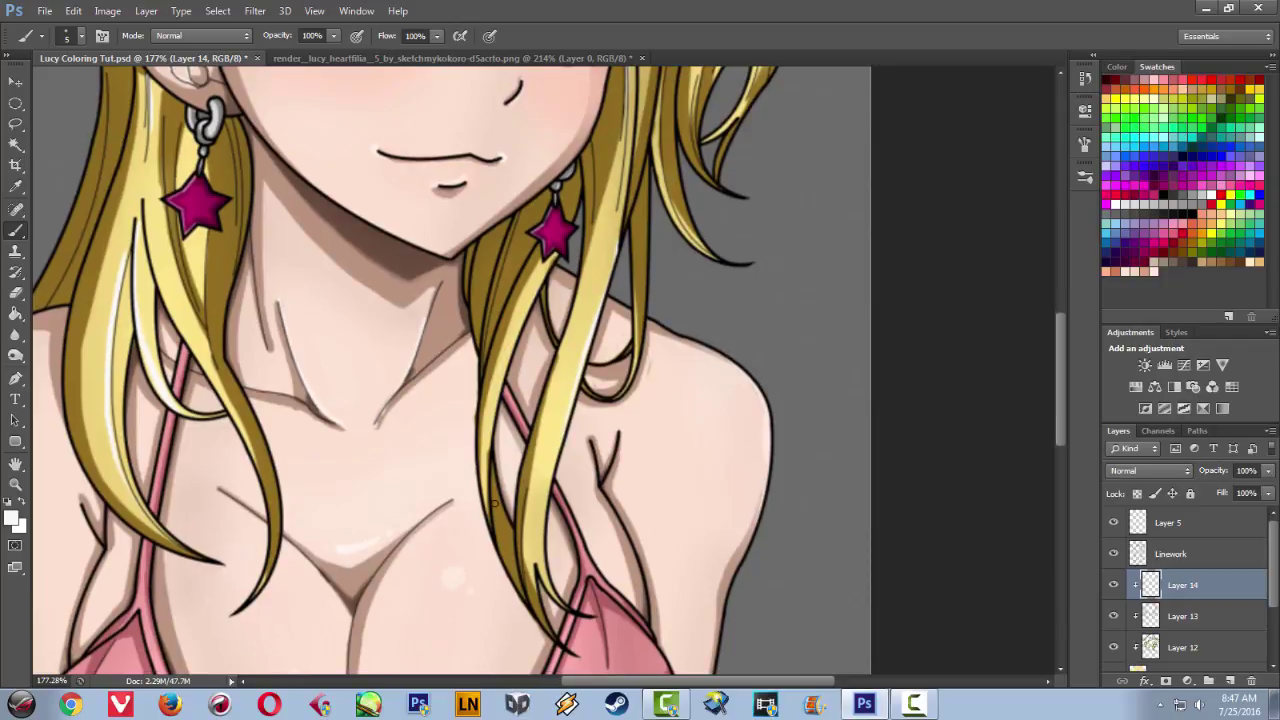
{"action": "left_click_drag", "start_coordinate": [540, 309], "coordinate": [470, 599]}
- Paint near-white highlight lines along the inner strands of the right pigtail
{"action": "left_click_drag", "start_coordinate": [637, 242], "coordinate": [535, 388]}
{"action": "left_click_drag", "start_coordinate": [533, 297], "coordinate": [599, 456]}
{"action": "left_click_drag", "start_coordinate": [576, 365], "coordinate": [568, 477]}
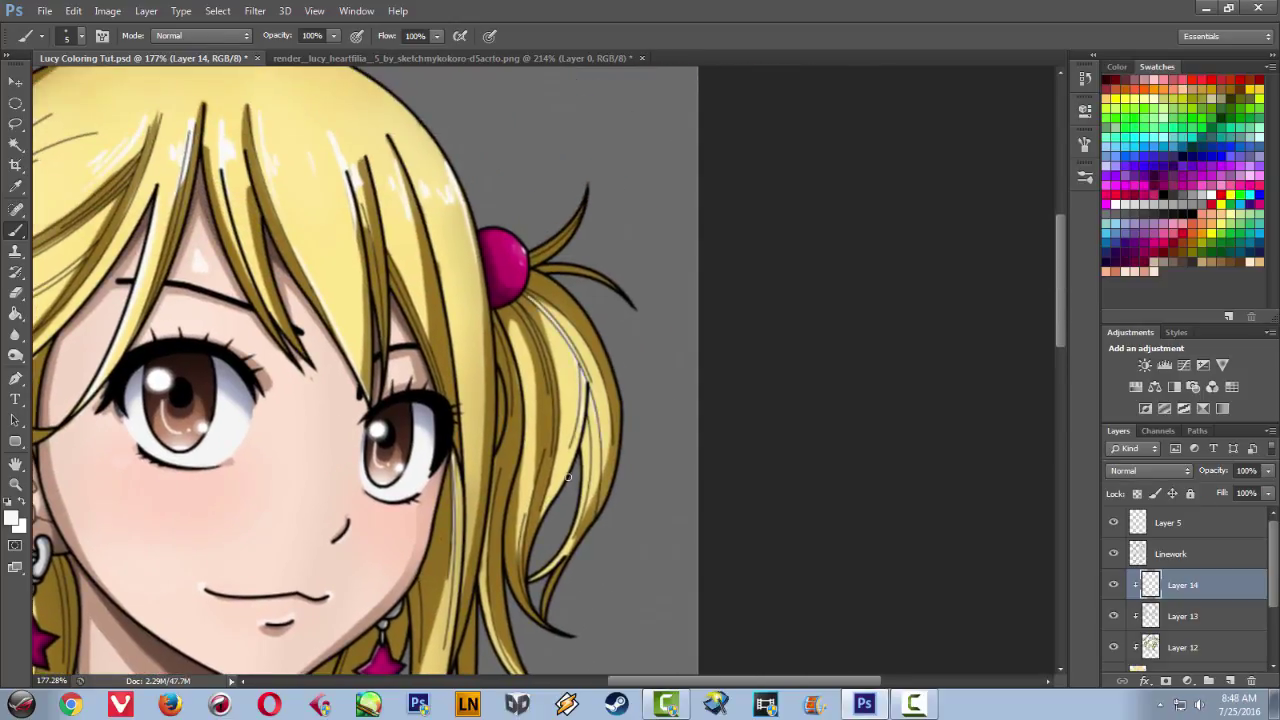
{"action": "scroll", "coordinate": [651, 357], "scroll_direction": "left", "scroll_amount": 6}
{"action": "scroll", "coordinate": [680, 330], "scroll_direction": "up", "scroll_amount": 2}
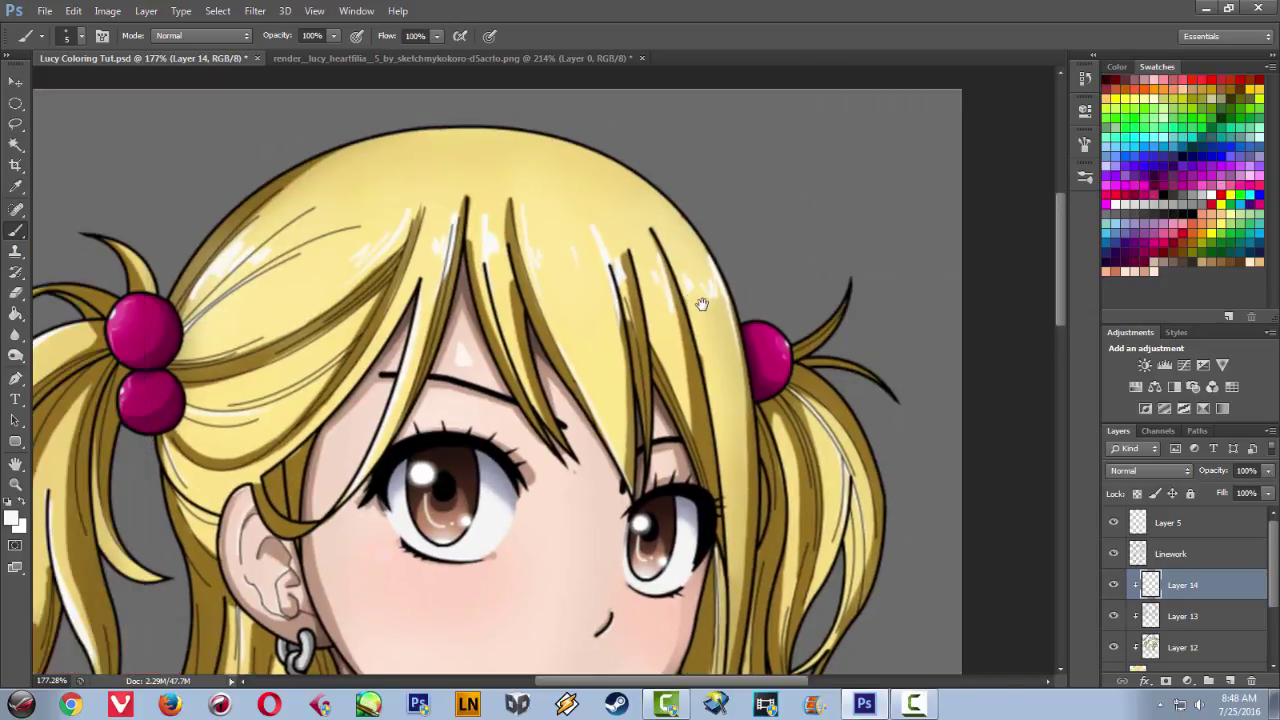
{"action": "left_click_drag", "start_coordinate": [726, 257], "coordinate": [771, 238]}
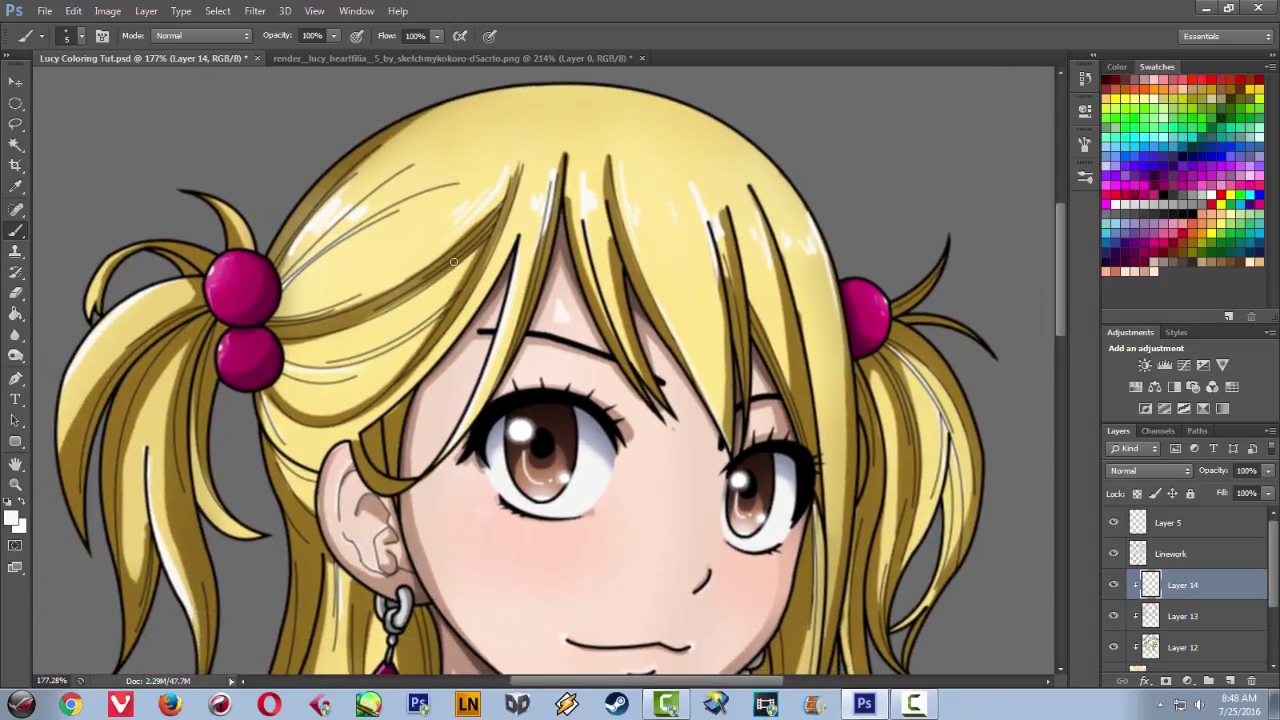
- Touch up the right shoulder's two long front locks with short near-white highlight strokes
{"action": "scroll", "coordinate": [453, 262], "scroll_direction": "down", "scroll_amount": 5}
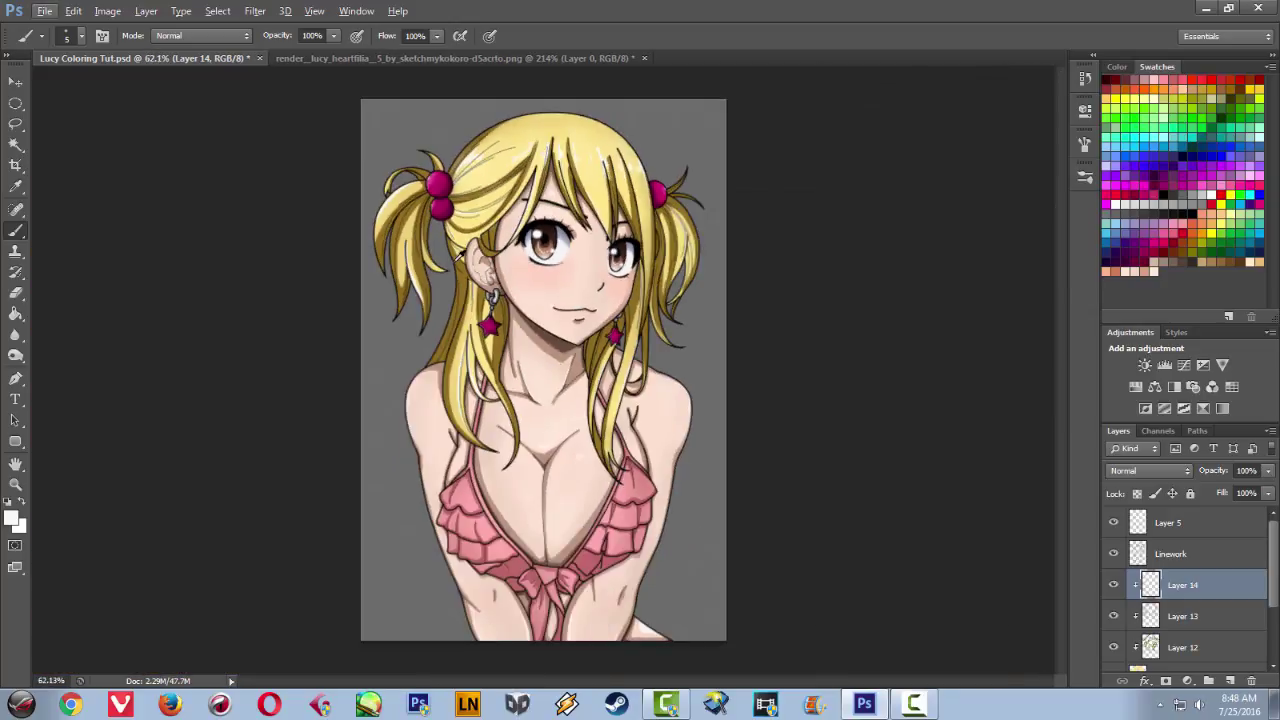
{"action": "scroll", "coordinate": [458, 257], "scroll_direction": "up", "scroll_amount": 3}
{"action": "scroll", "coordinate": [458, 257], "scroll_direction": "down", "scroll_amount": 2}
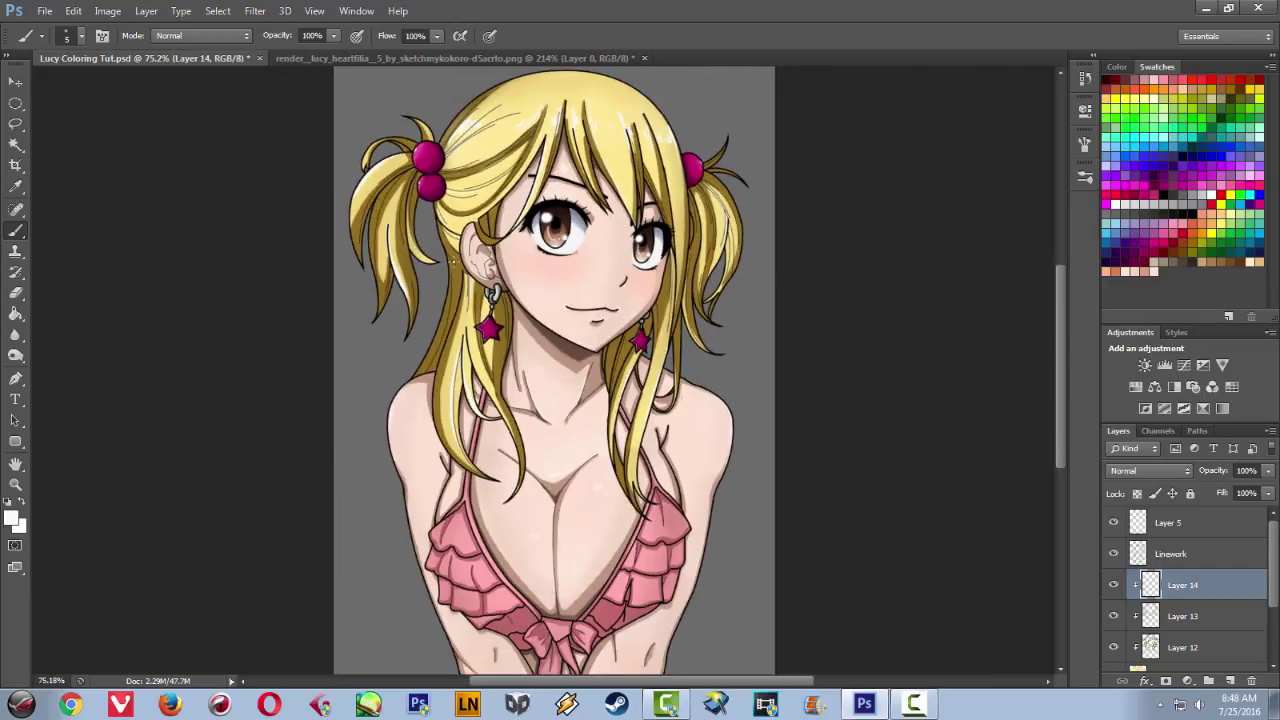
{"action": "scroll", "coordinate": [453, 262], "scroll_direction": "up", "scroll_amount": 5}
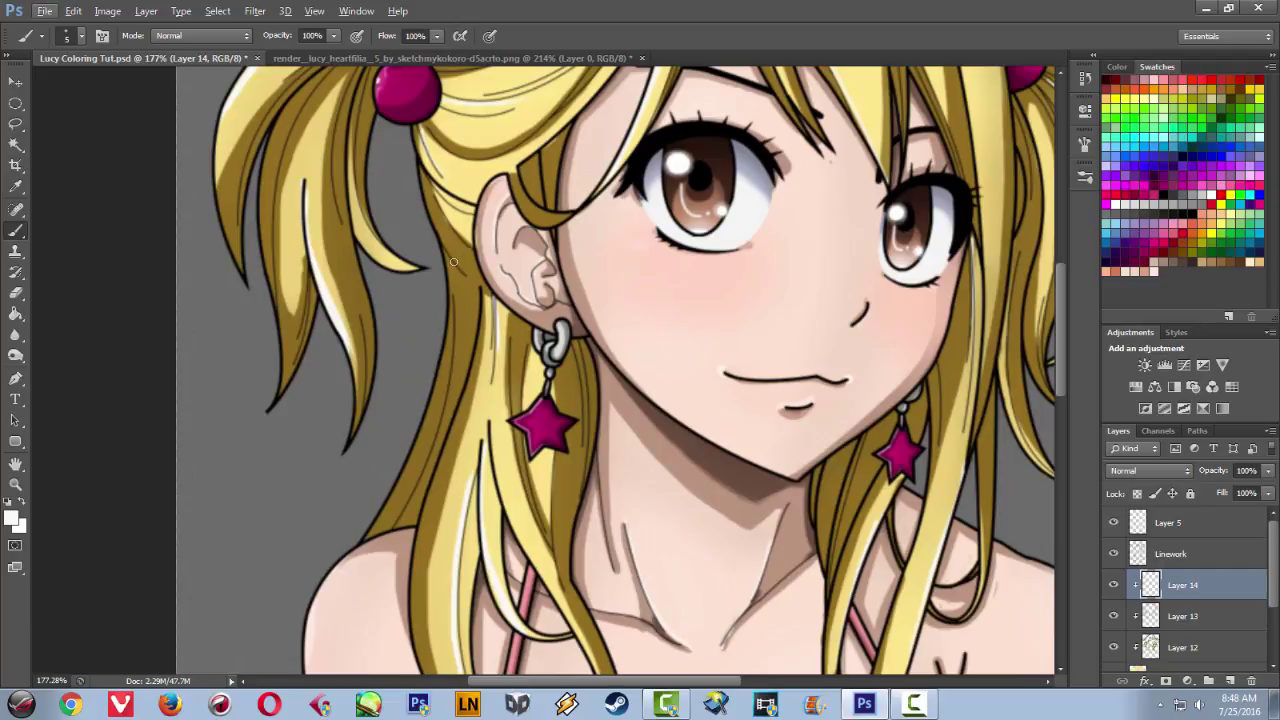
{"action": "left_click_drag", "start_coordinate": [786, 458], "coordinate": [543, 298]}
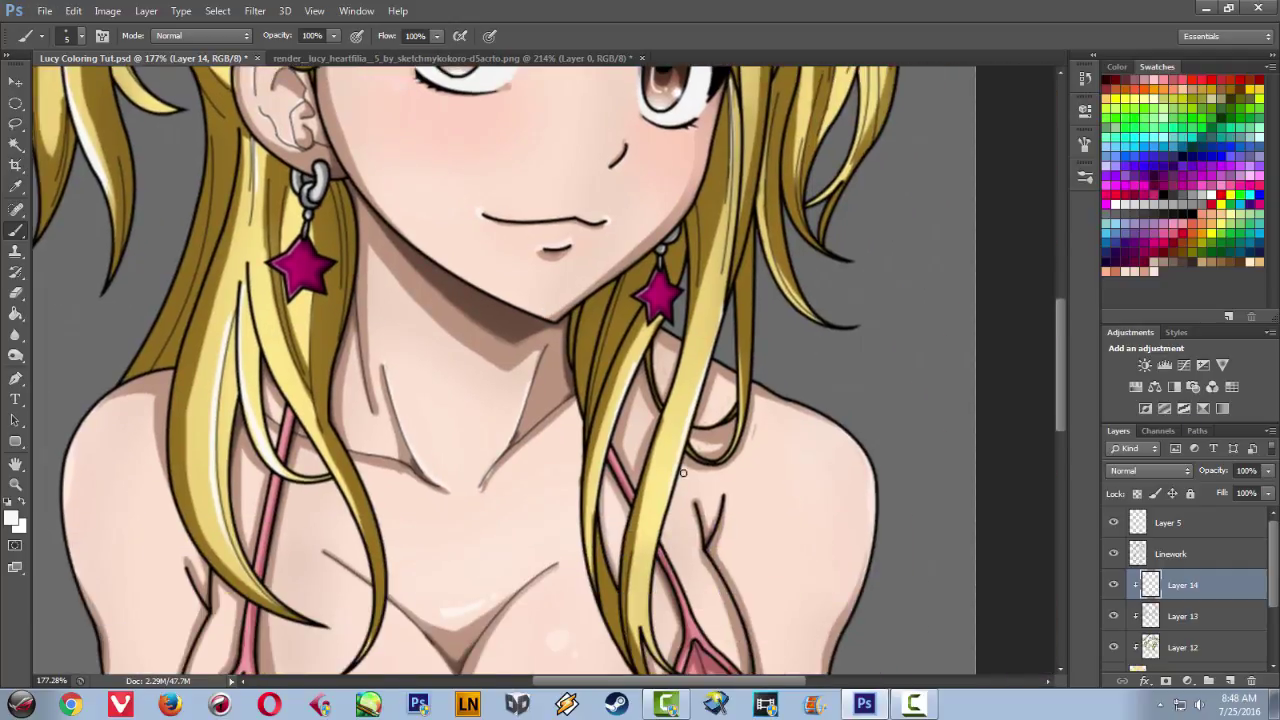
{"action": "scroll", "coordinate": [681, 471], "scroll_direction": "up", "scroll_amount": 3}
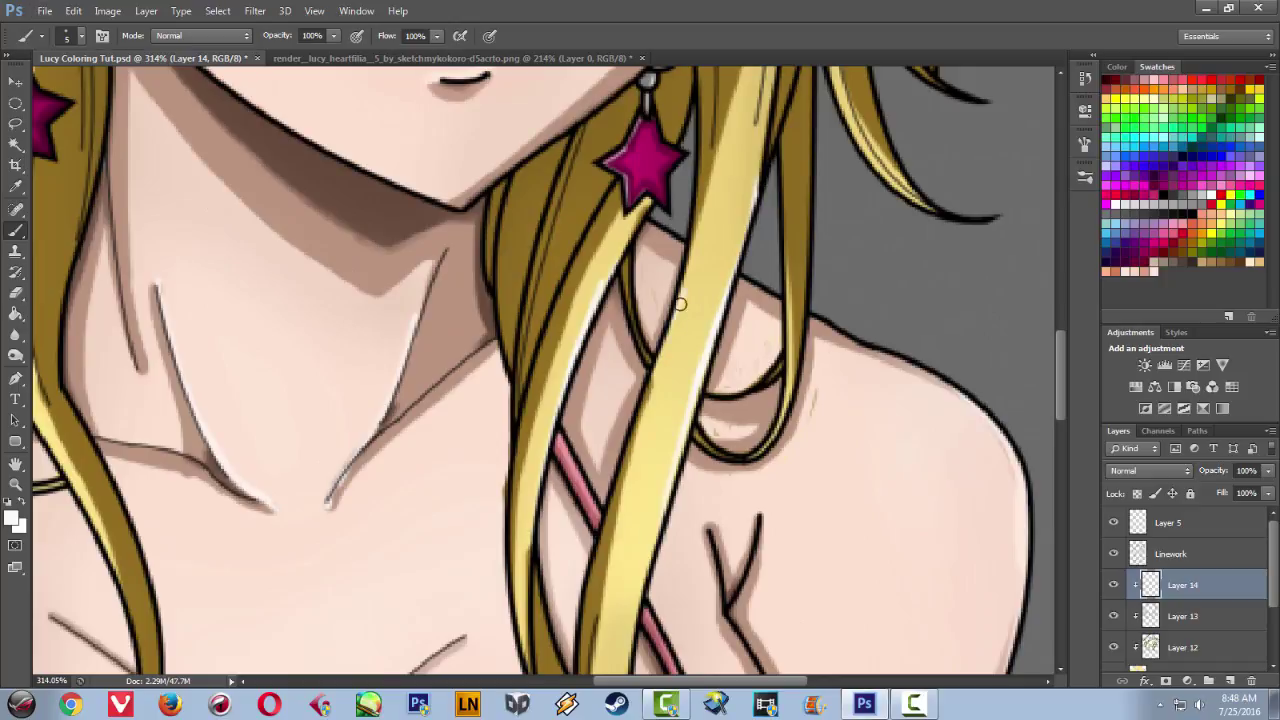
{"action": "left_click_drag", "start_coordinate": [647, 404], "coordinate": [663, 371]}
{"action": "left_click_drag", "start_coordinate": [553, 358], "coordinate": [565, 322]}
- Examine the hair highlights over the whole figure at different magnifications
{"action": "scroll", "coordinate": [587, 320], "scroll_direction": "down", "scroll_amount": 11}
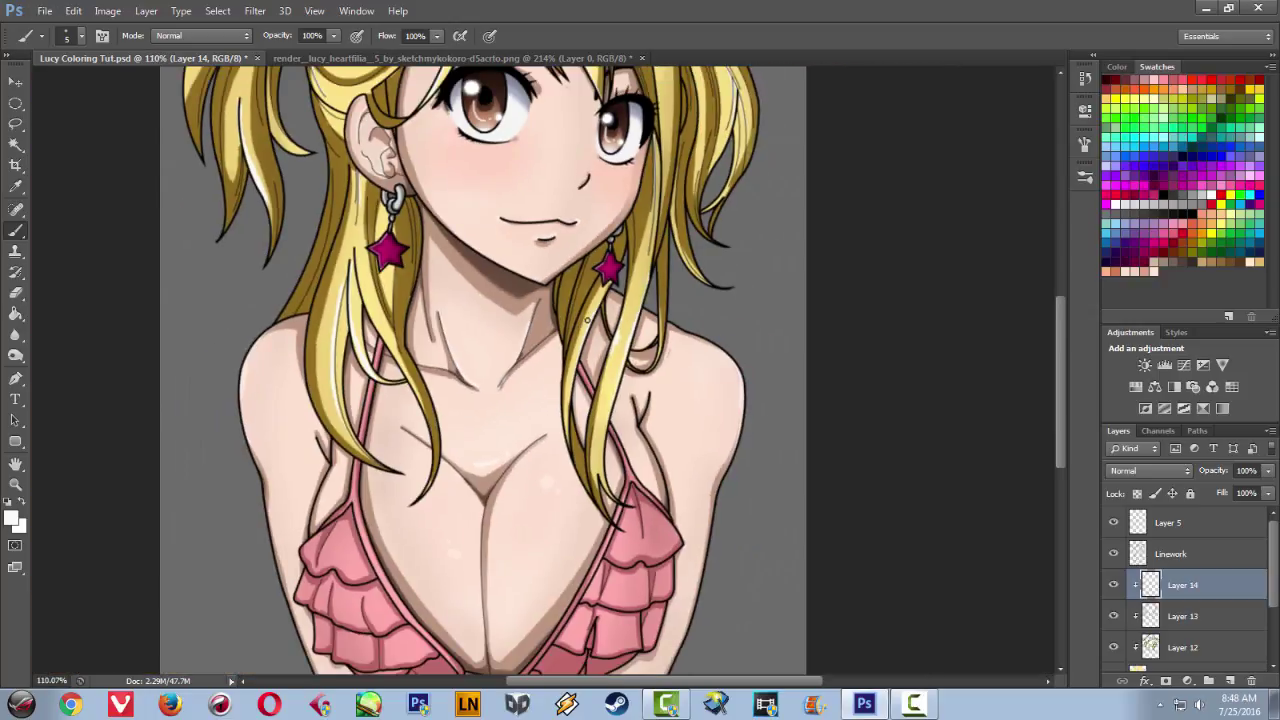
{"action": "scroll", "coordinate": [587, 320], "scroll_direction": "down", "scroll_amount": 1}
{"action": "scroll", "coordinate": [587, 318], "scroll_direction": "up", "scroll_amount": 6}
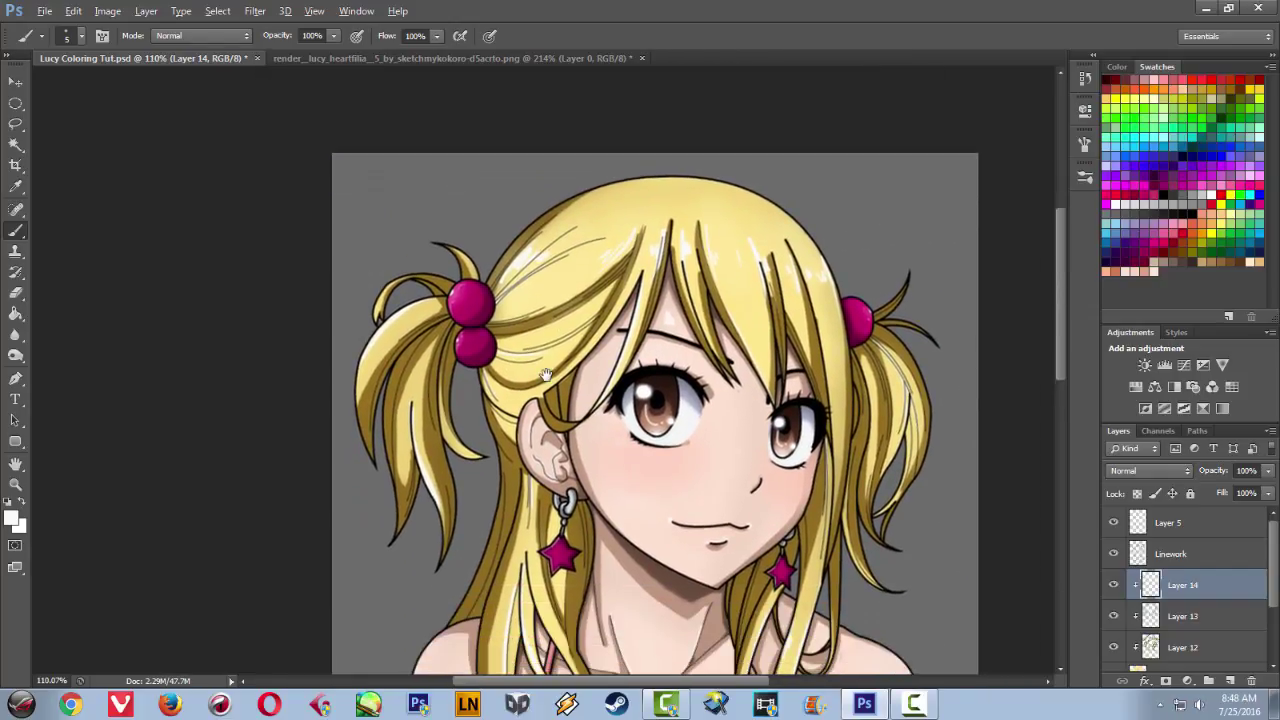
{"action": "scroll", "coordinate": [546, 374], "scroll_direction": "down", "scroll_amount": 3}
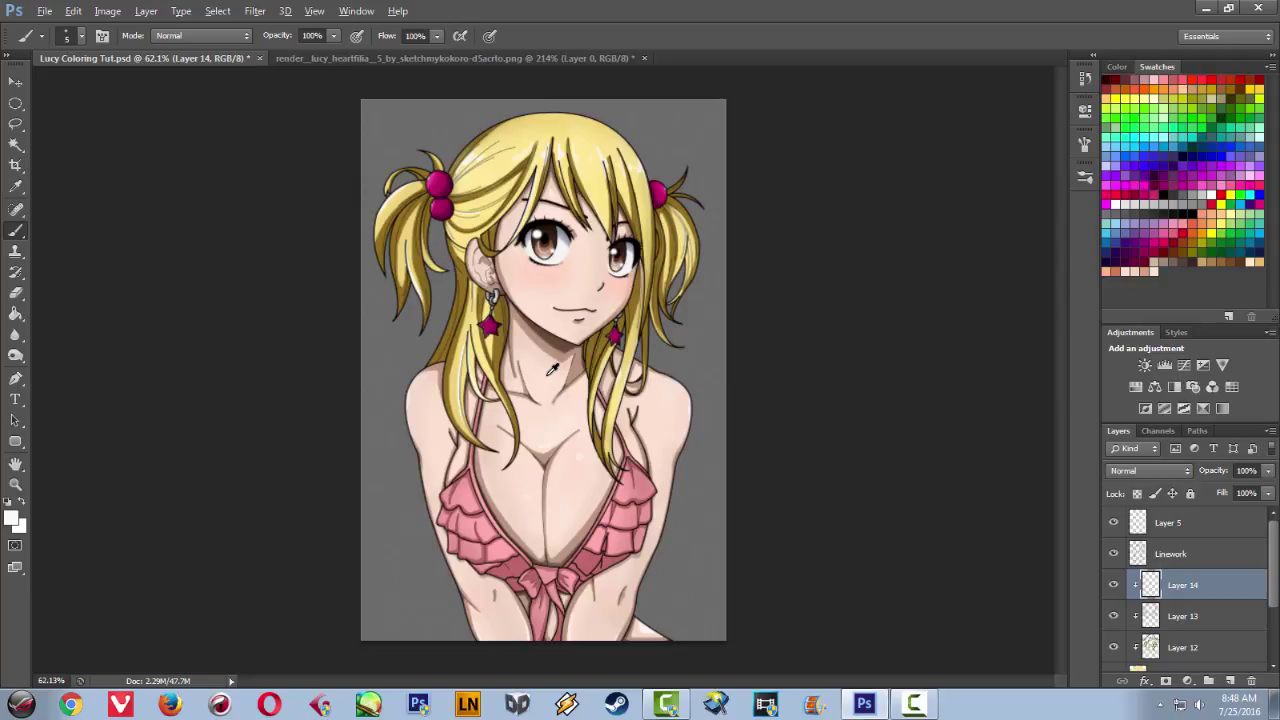
{"action": "scroll", "coordinate": [551, 370], "scroll_direction": "up", "scroll_amount": 1}
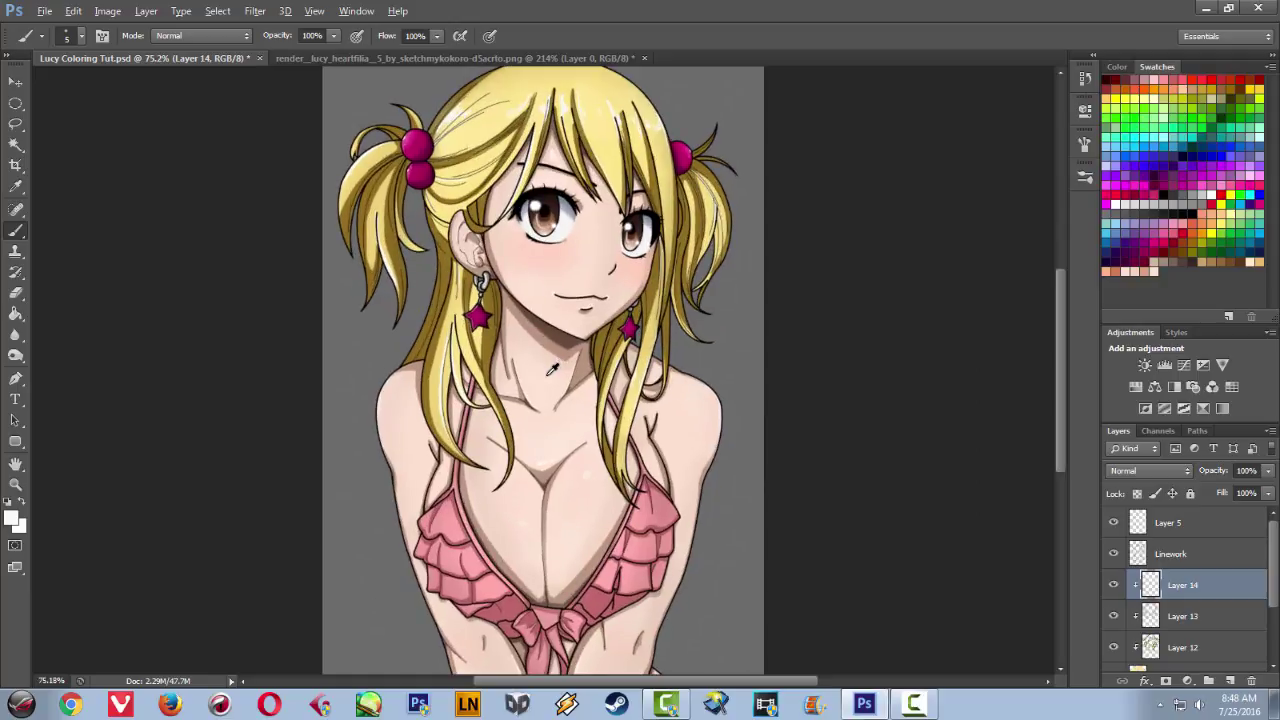
{"action": "scroll", "coordinate": [551, 370], "scroll_direction": "down", "scroll_amount": 1}
{"action": "scroll", "coordinate": [551, 370], "scroll_direction": "up", "scroll_amount": 1}
{"action": "key", "text": "alt"}
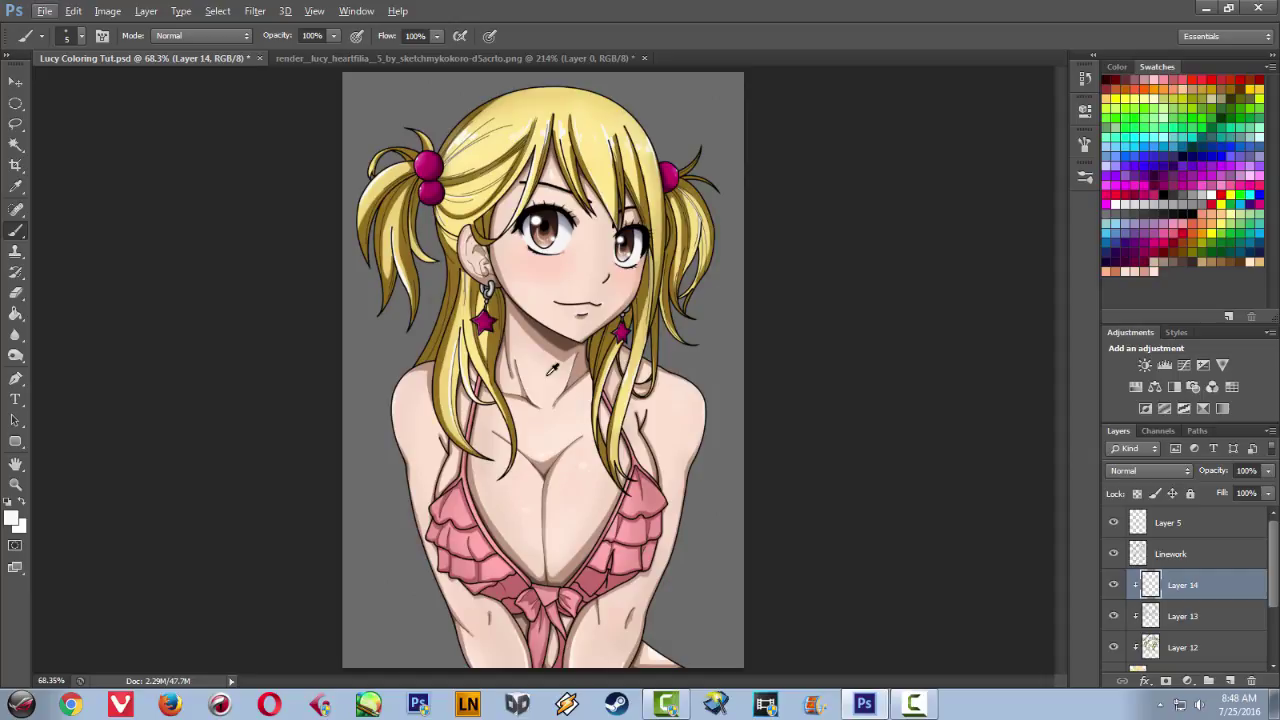
{"action": "scroll", "coordinate": [551, 370], "scroll_direction": "up", "scroll_amount": 1}
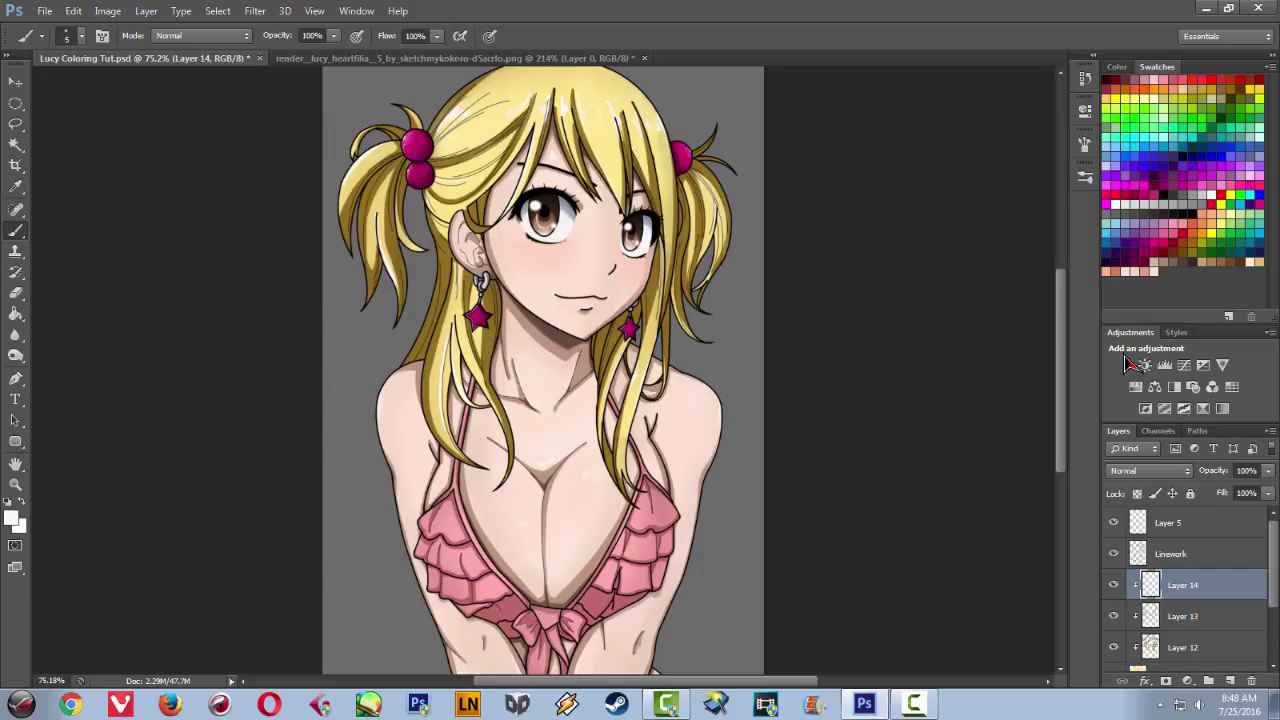
- Review the layers that make up the hair by selecting Hair, Layer 12 and Layer 13 in turn
{"action": "left_click_drag", "start_coordinate": [1276, 560], "coordinate": [1277, 590]}
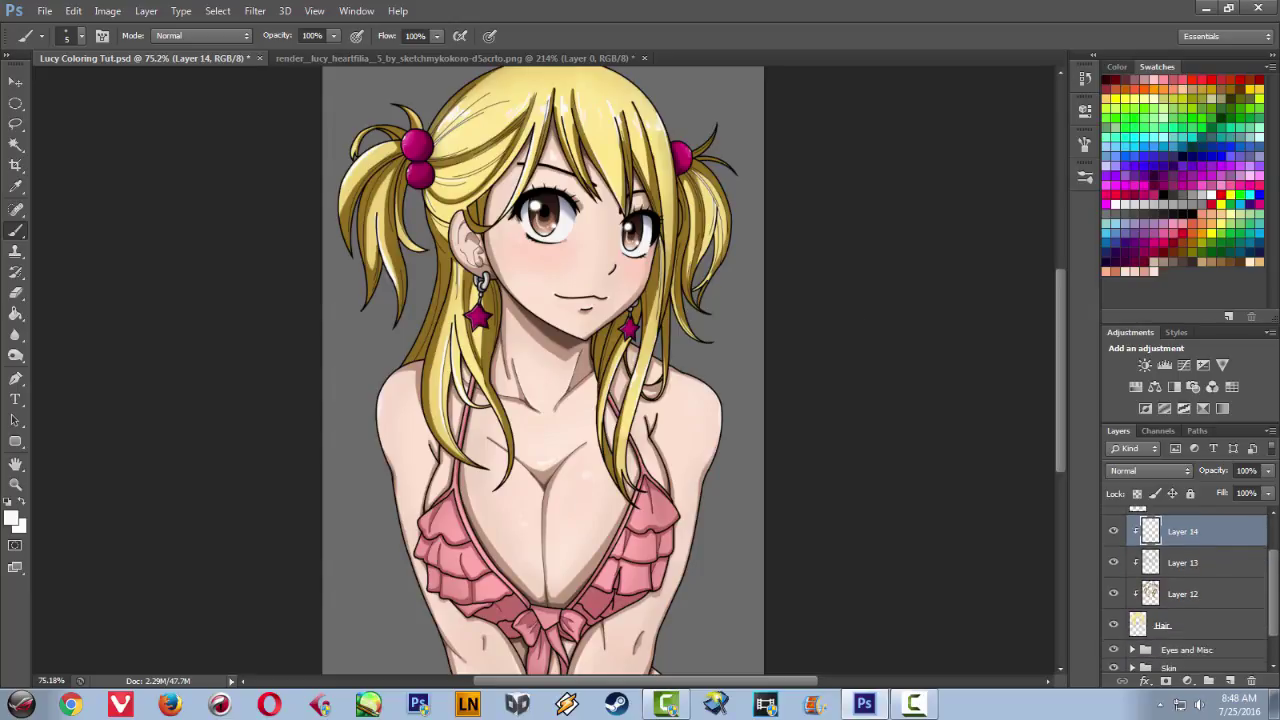
{"action": "left_click", "coordinate": [1148, 620]}
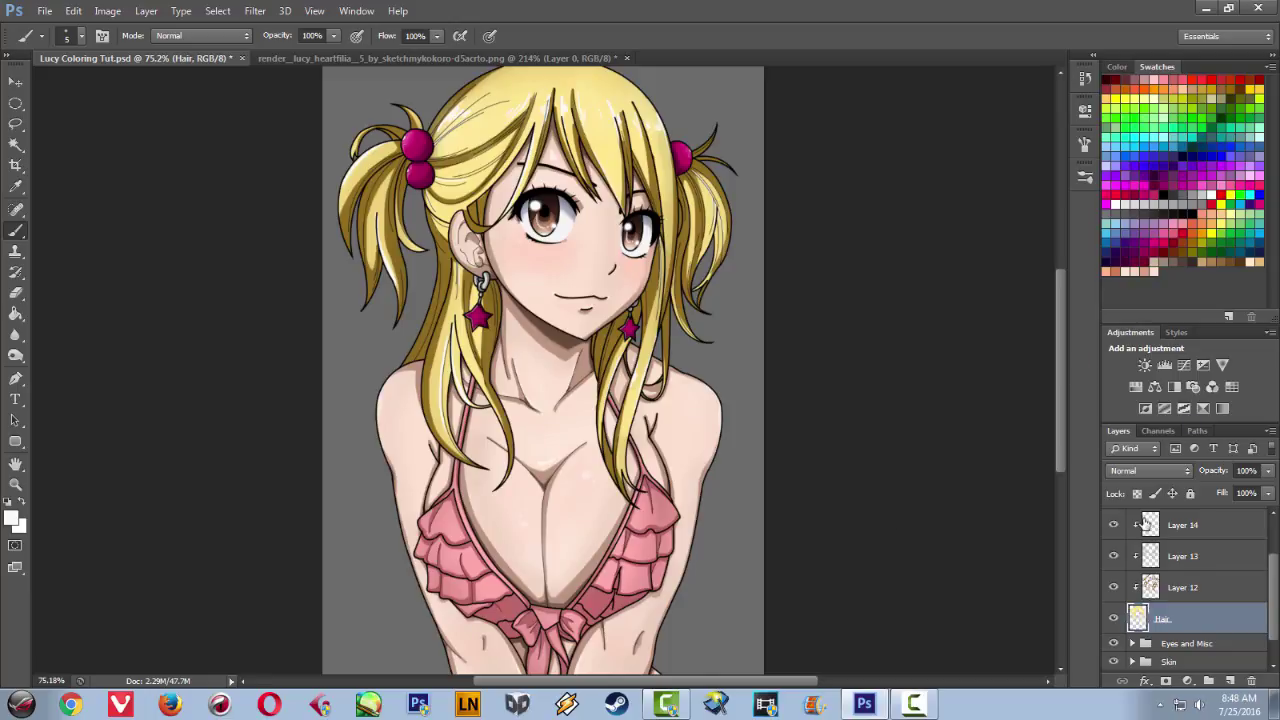
{"action": "left_click", "coordinate": [1164, 592]}
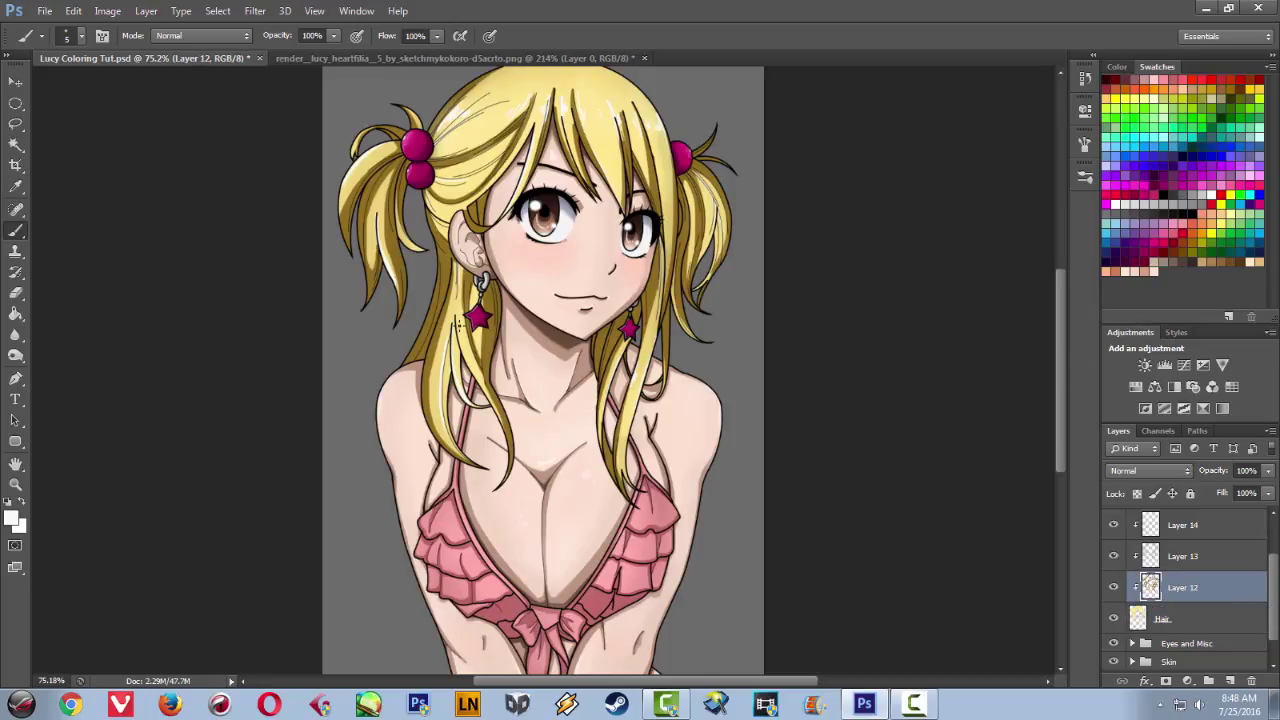
{"action": "left_click", "coordinate": [1168, 558]}
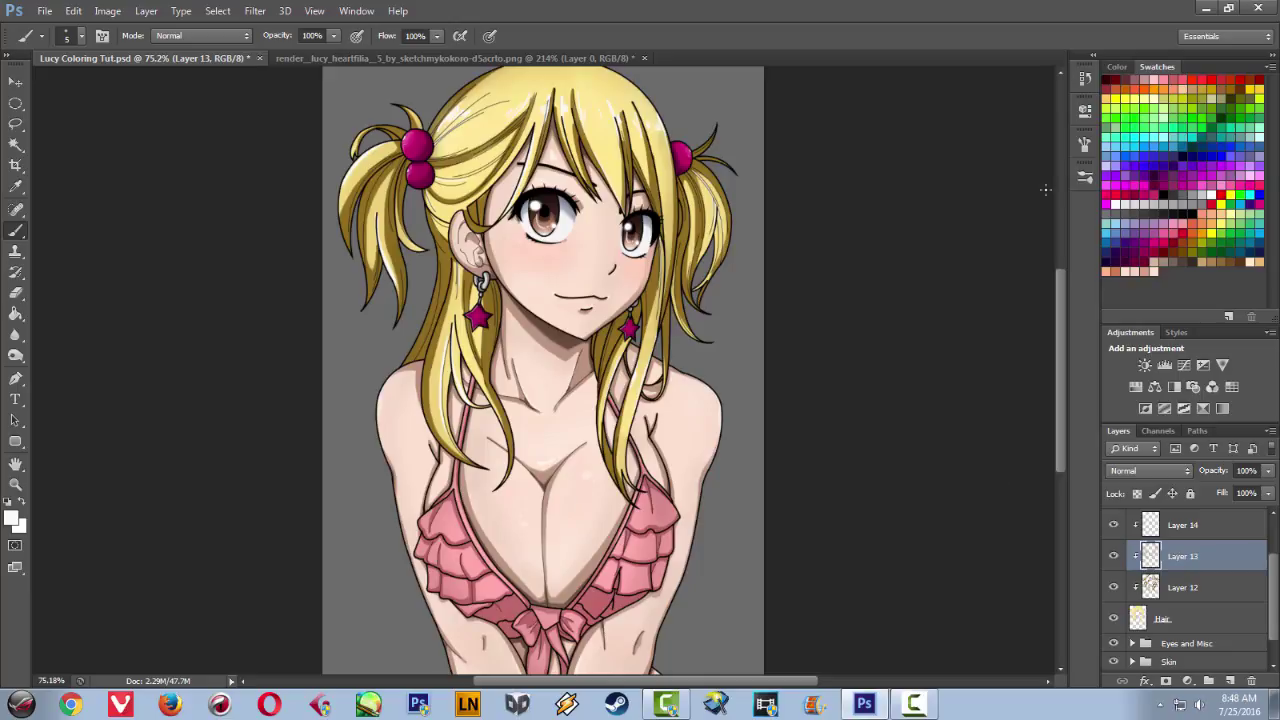
- Choose the soft round brush preset at the top of the brush presets, keeping the size at 5 px
{"action": "left_click_drag", "start_coordinate": [1082, 162], "coordinate": [1076, 163]}
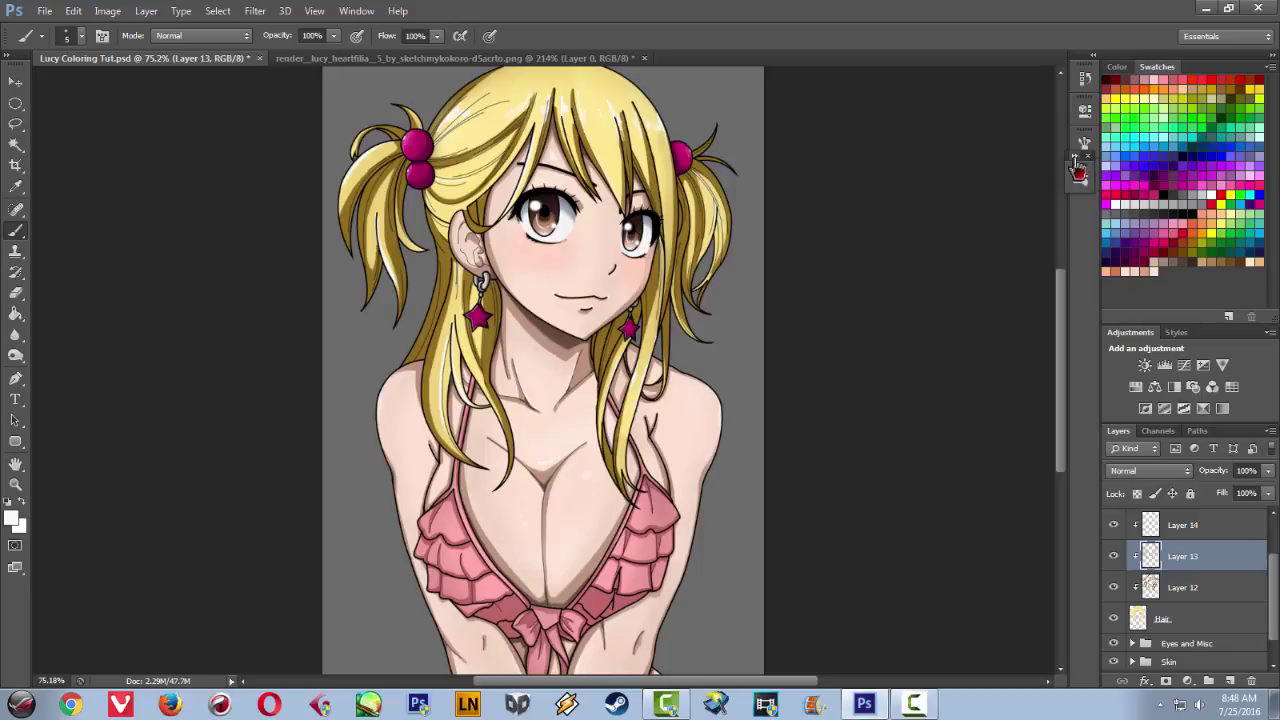
{"action": "left_click", "coordinate": [1085, 178]}
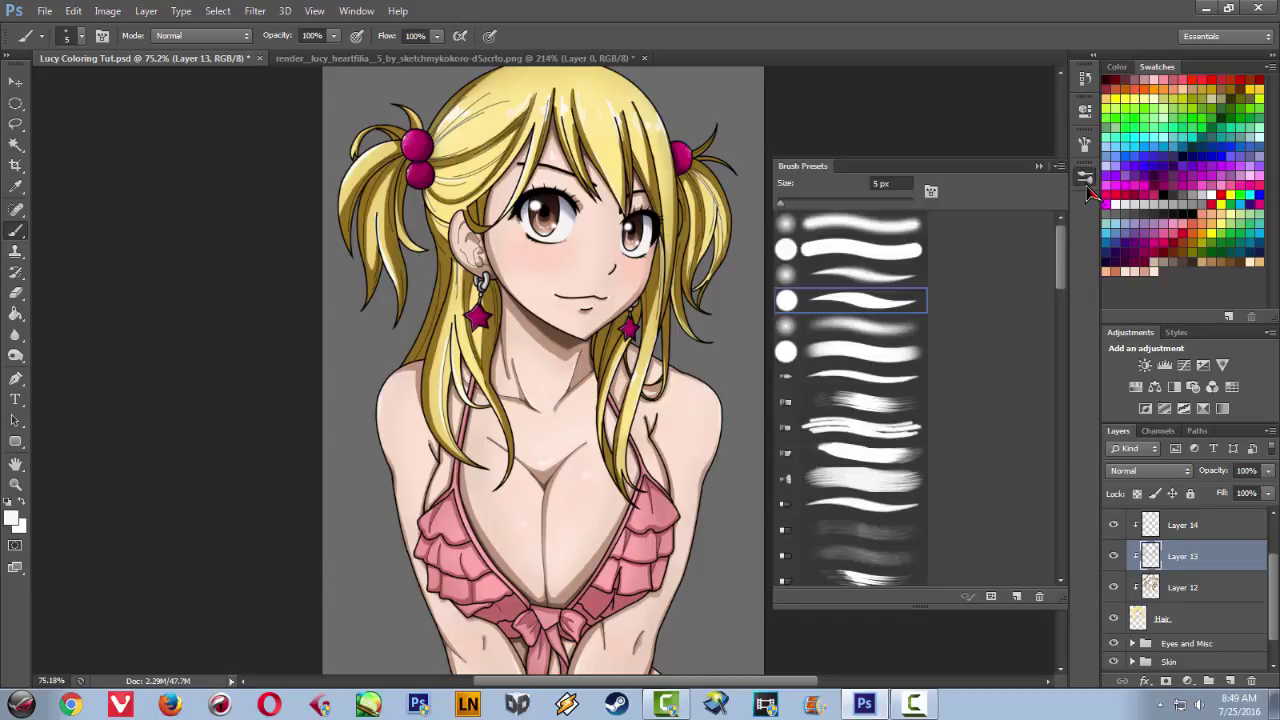
{"action": "left_click", "coordinate": [858, 226]}
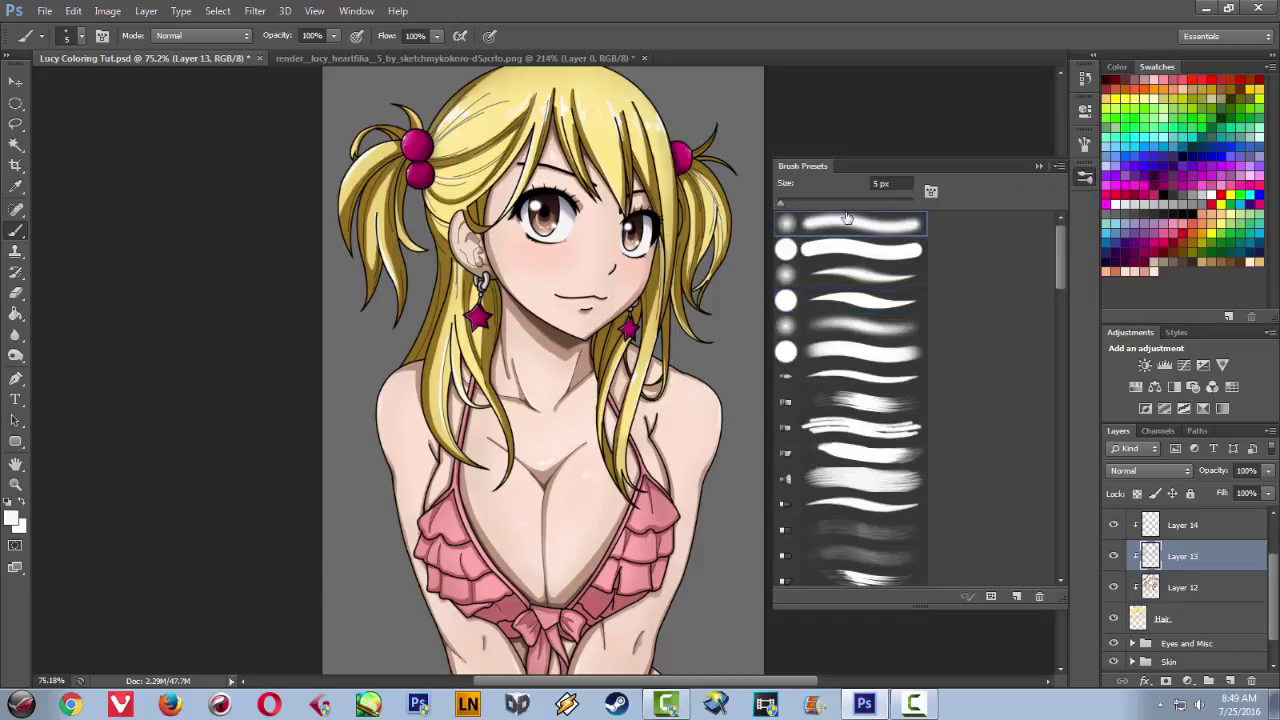
{"action": "left_click", "coordinate": [1039, 166]}
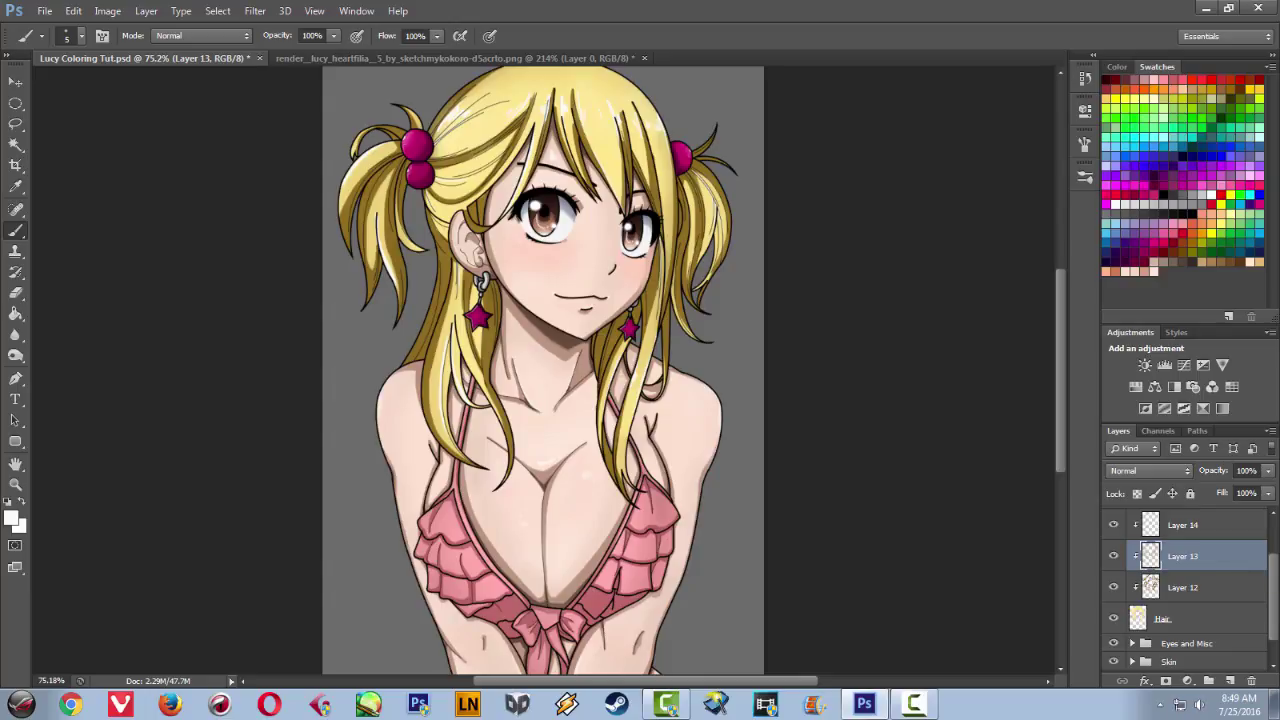
- Make Layer 14 the active layer and look over the complete colored figure
{"action": "left_click", "coordinate": [1178, 530]}
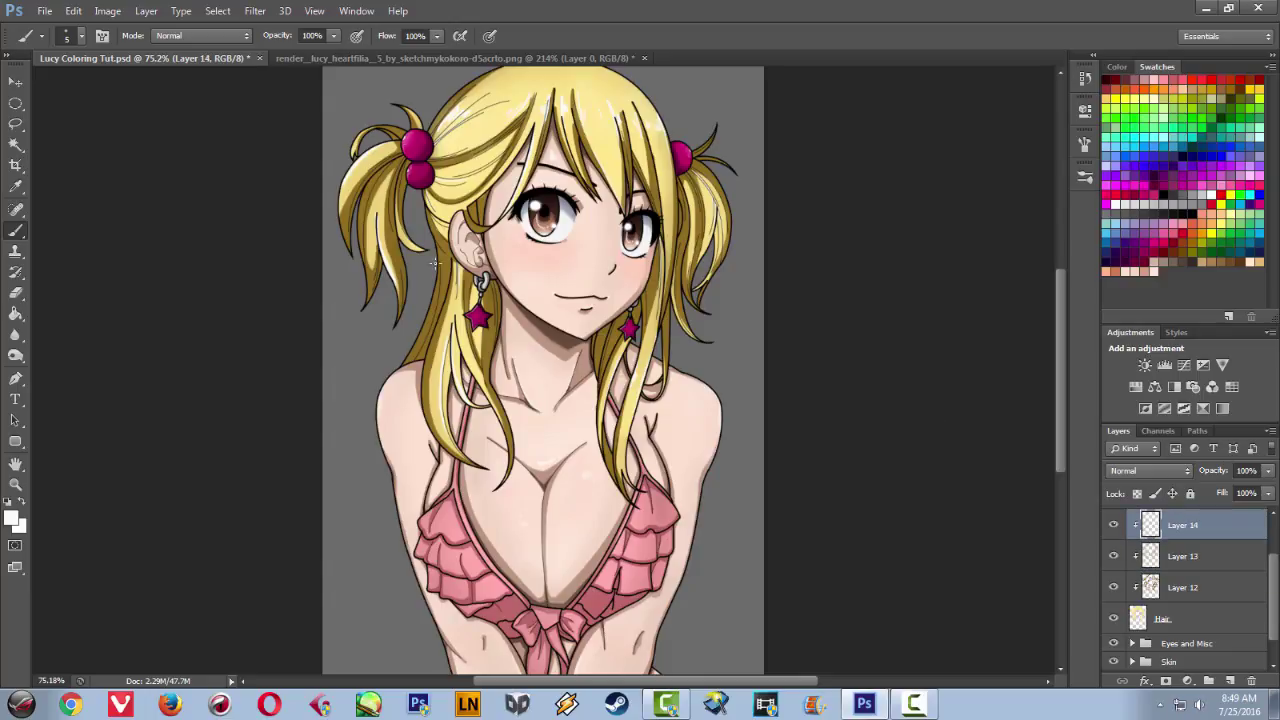
{"action": "scroll", "coordinate": [500, 255], "scroll_direction": "up", "scroll_amount": 4}
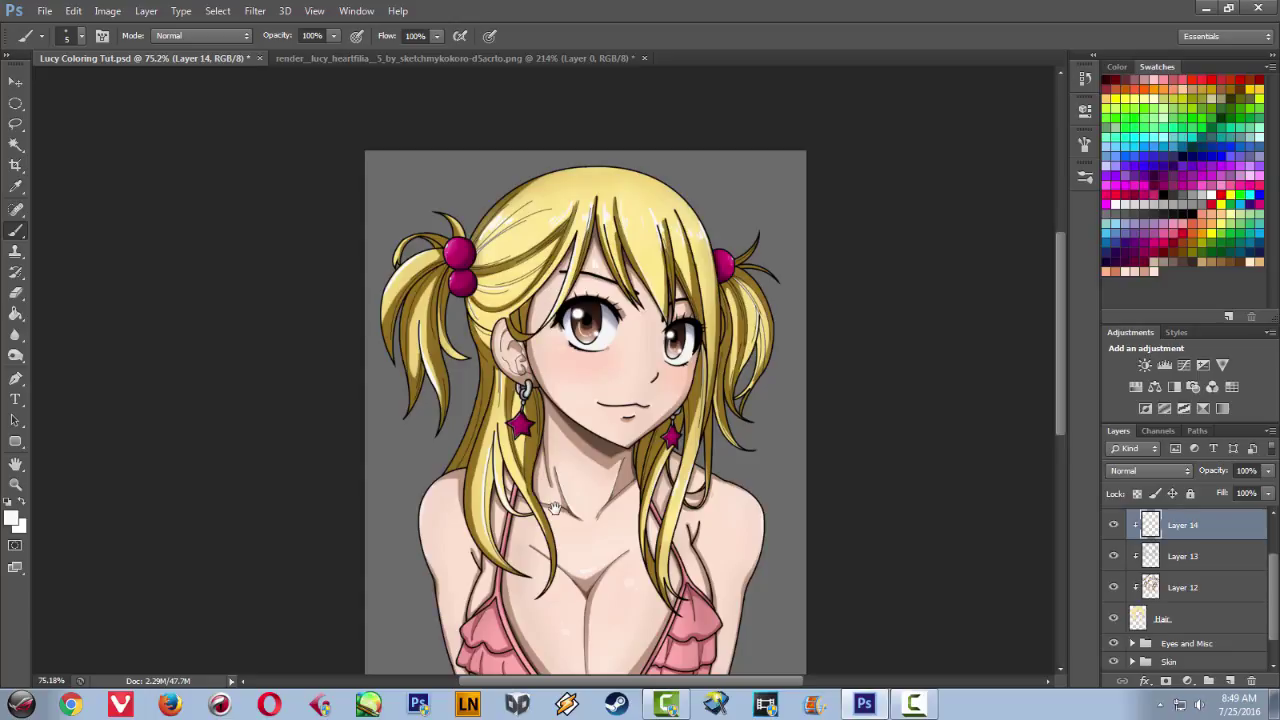
{"action": "scroll", "coordinate": [568, 447], "scroll_direction": "down", "scroll_amount": 1}
{"action": "scroll", "coordinate": [568, 447], "scroll_direction": "down", "scroll_amount": 5}
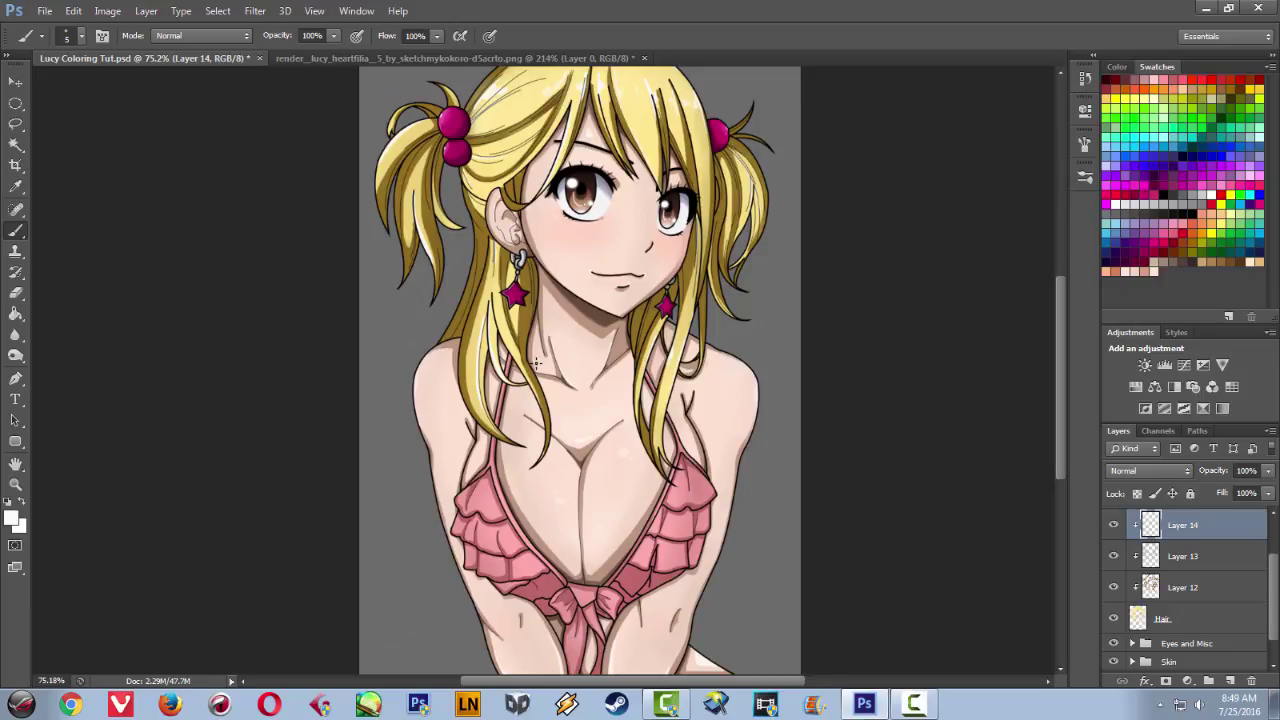
{"action": "scroll", "coordinate": [537, 363], "scroll_direction": "down", "scroll_amount": 2}
{"action": "scroll", "coordinate": [540, 357], "scroll_direction": "up", "scroll_amount": 1}
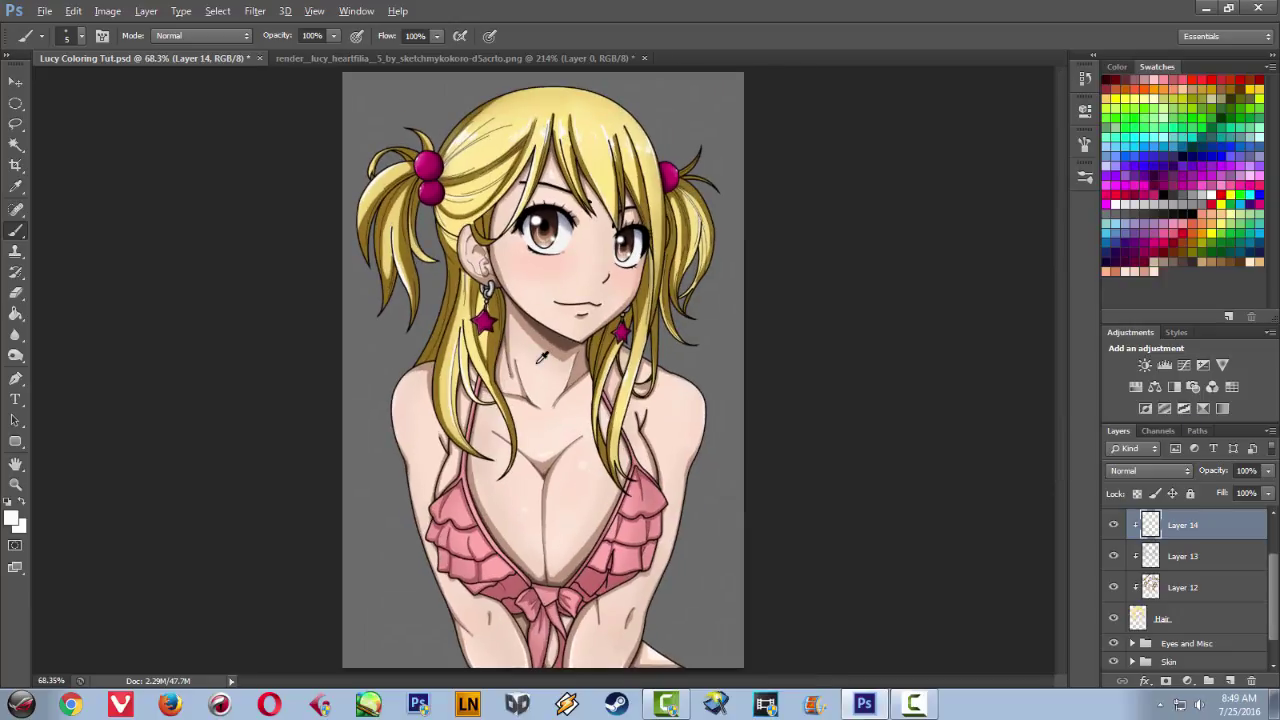